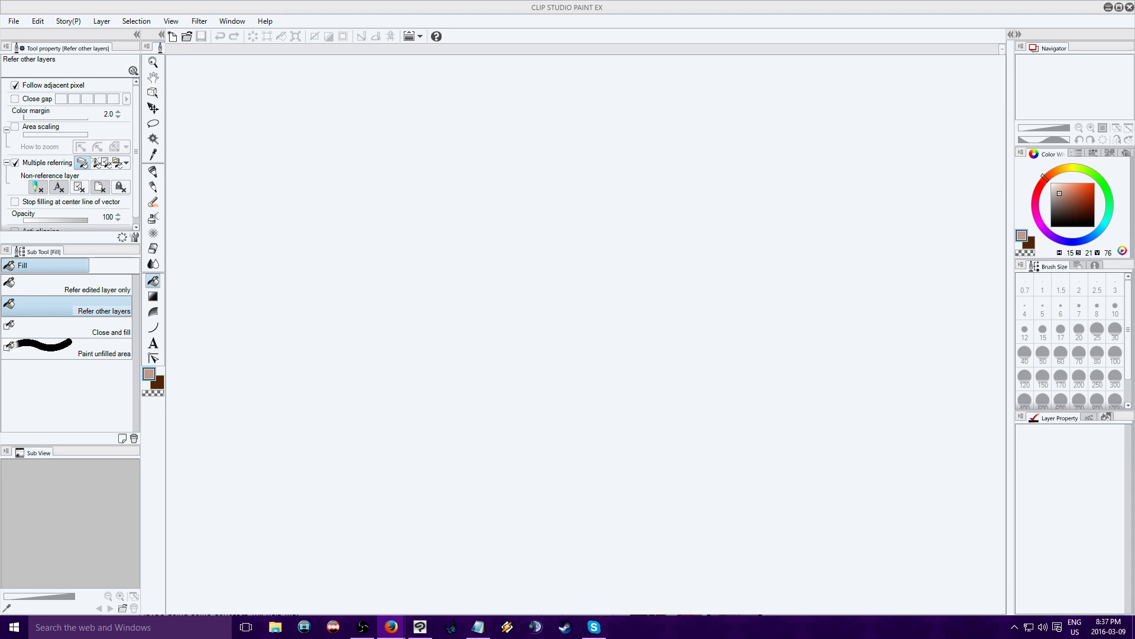
Create a new blank canvas of 1920 x 2000 px at 72 dpi.
left_click(420, 628)
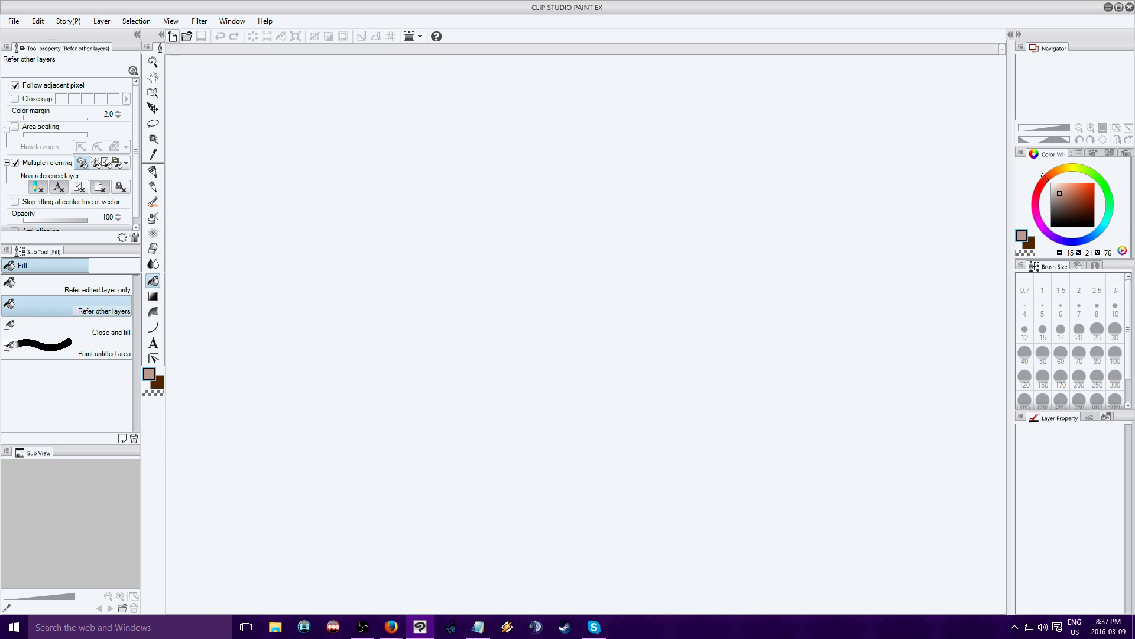
left_click(173, 36)
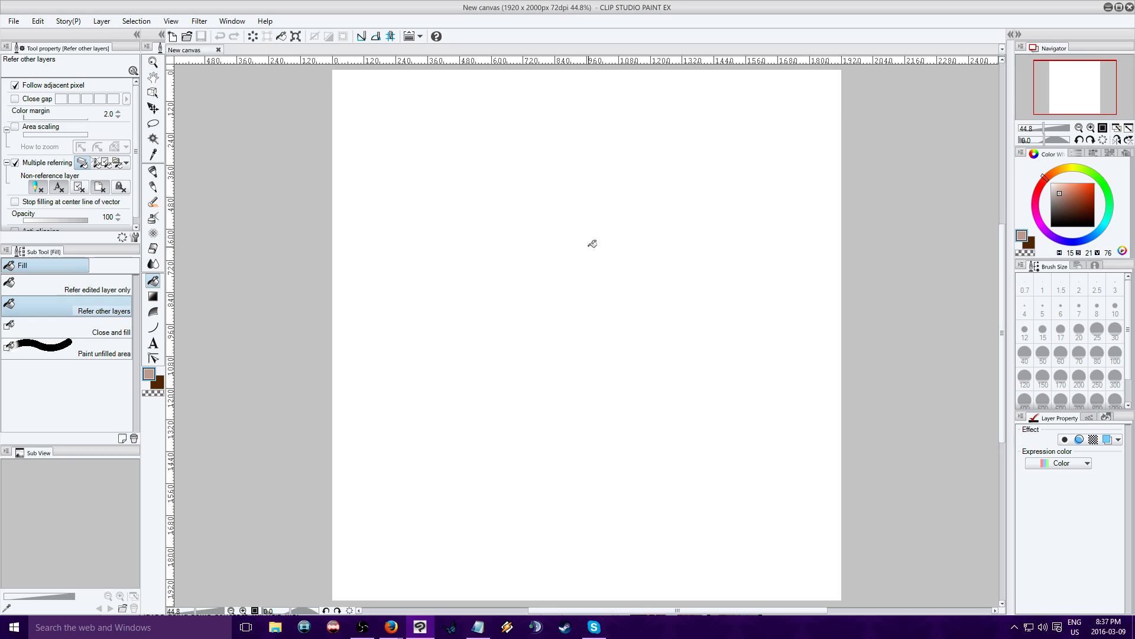
Paste the black-and-white line art of the kneeling character onto the canvas and move its layer to the canvas centre.
left_click(391, 627)
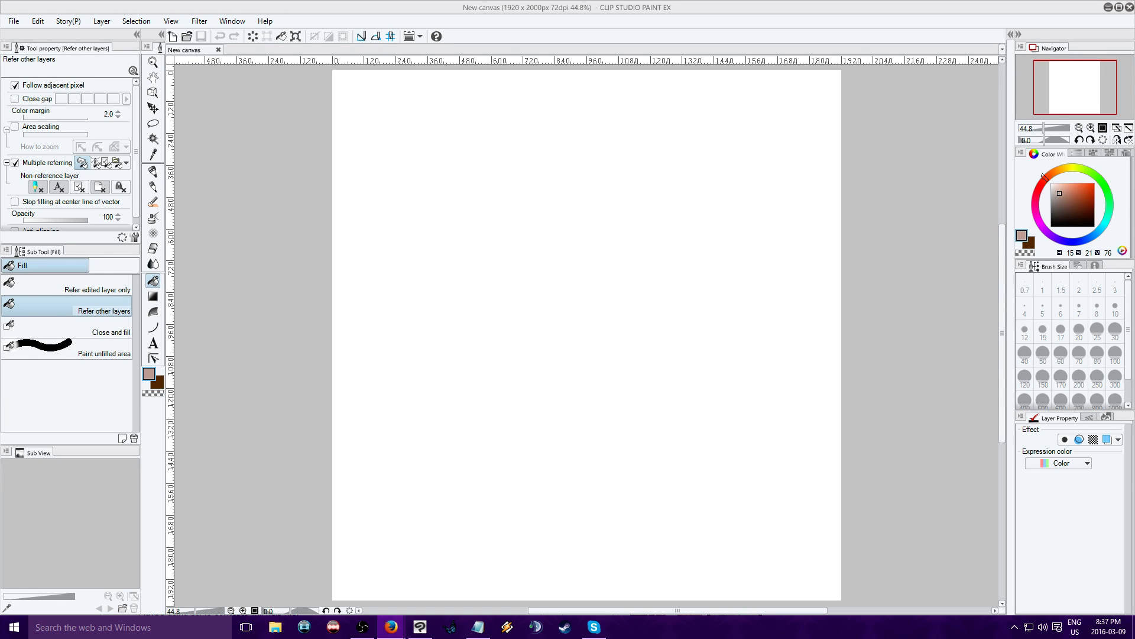
left_click(420, 628)
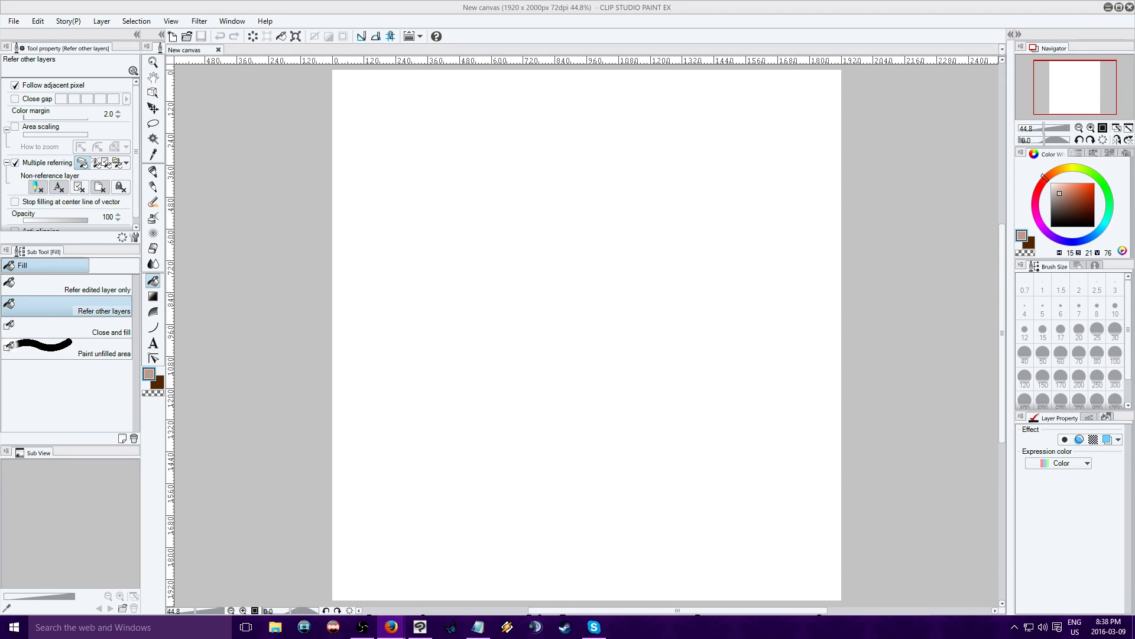
left_click(420, 627)
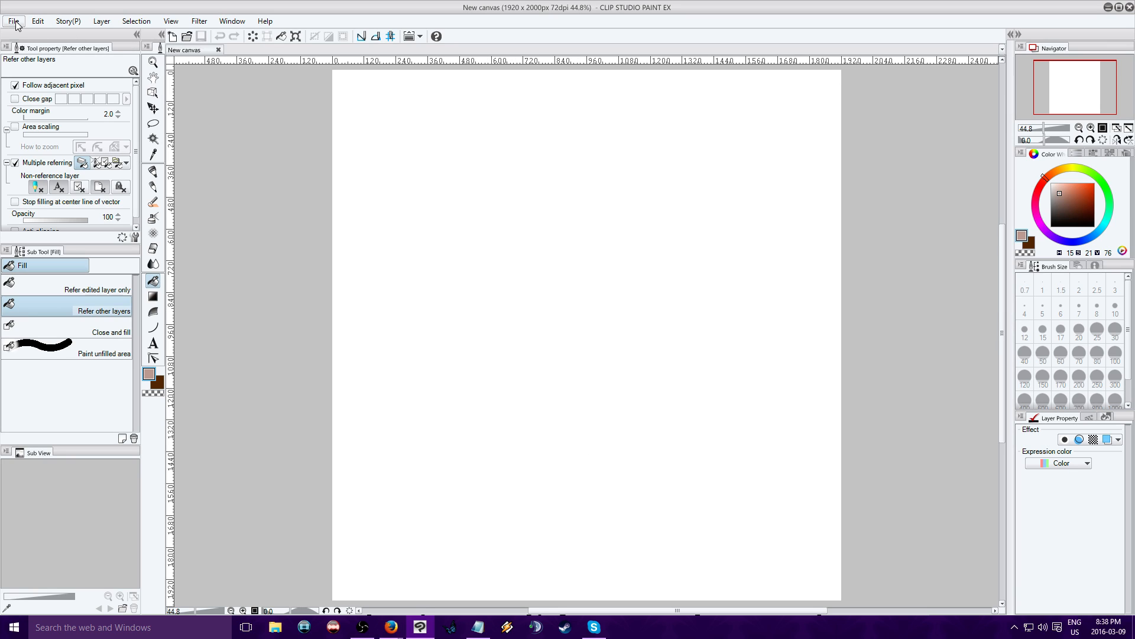
key("ctrl+v")
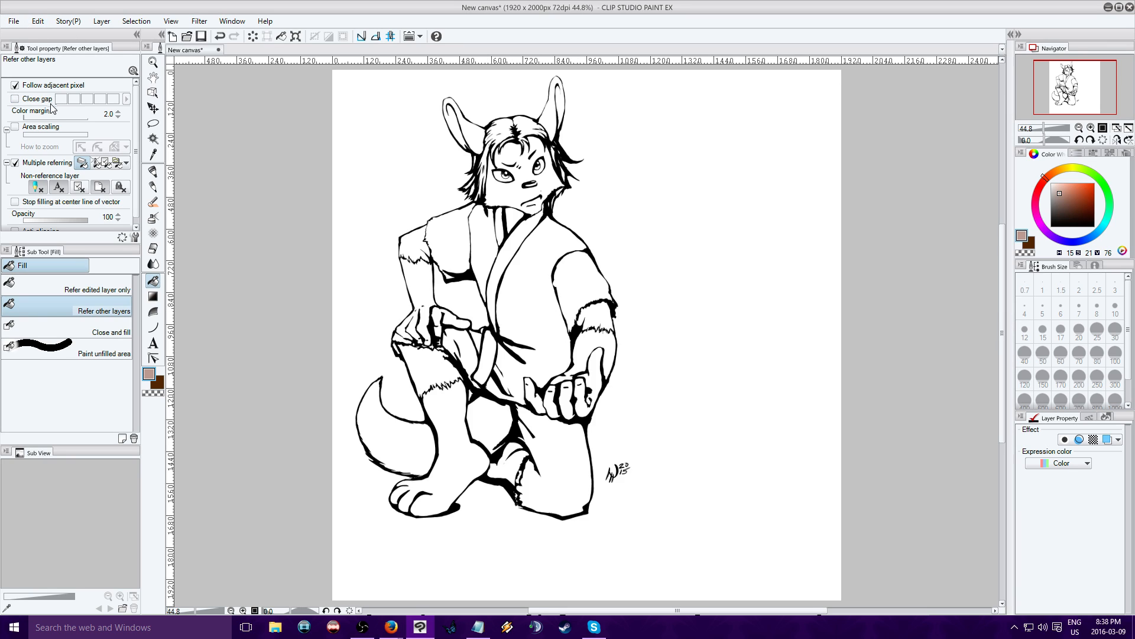
left_click_drag(1088, 101, 1085, 101)
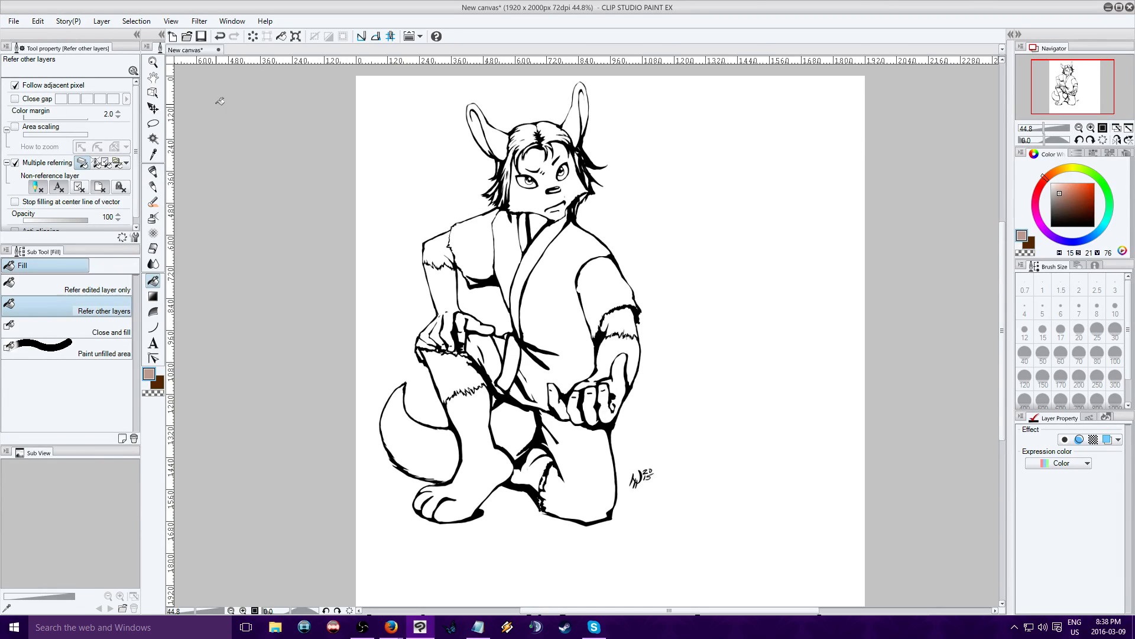
left_click(153, 108)
left_click_drag(465, 241, 559, 274)
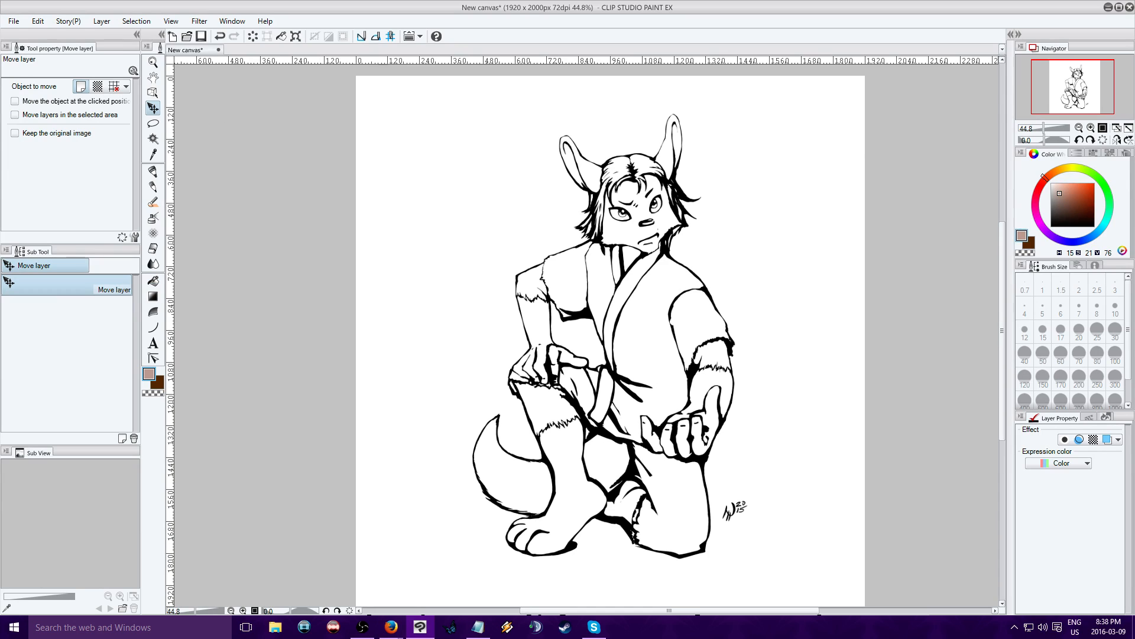
Hide the white paper background and move the line art layer down to the canvas's lower edge.
left_click(394, 627)
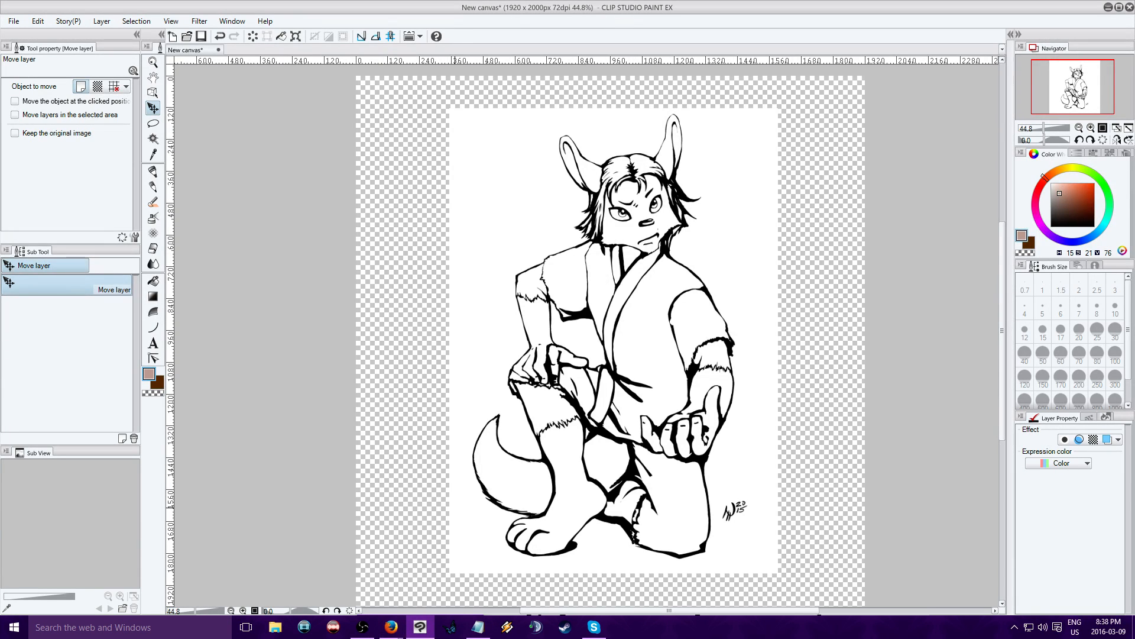
left_click_drag(1072, 95, 1070, 91)
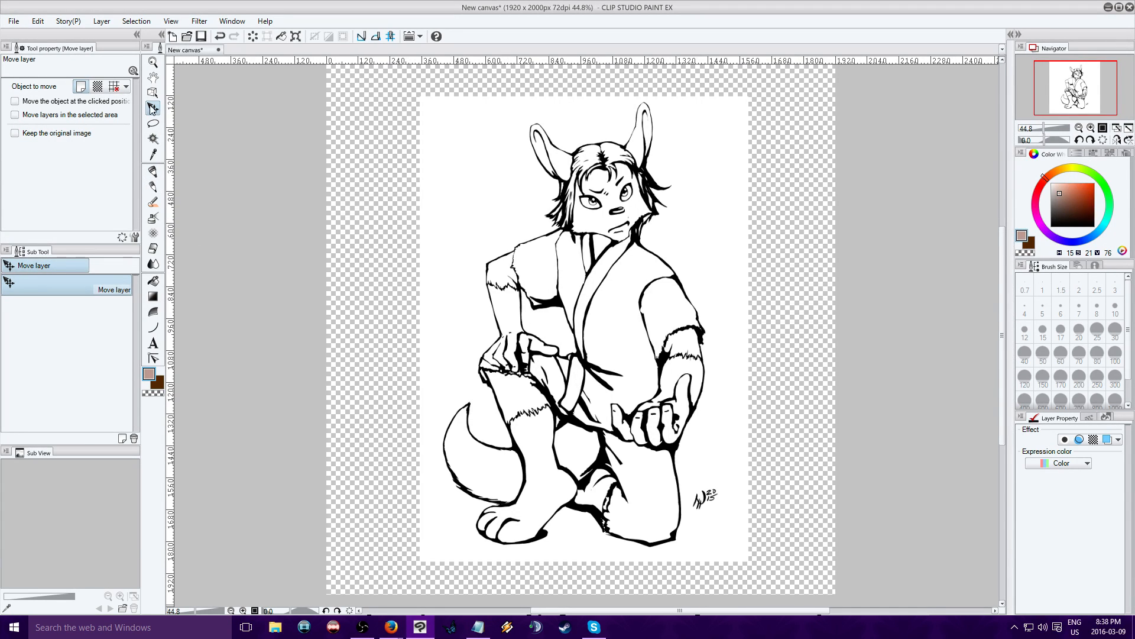
left_click_drag(560, 232, 561, 261)
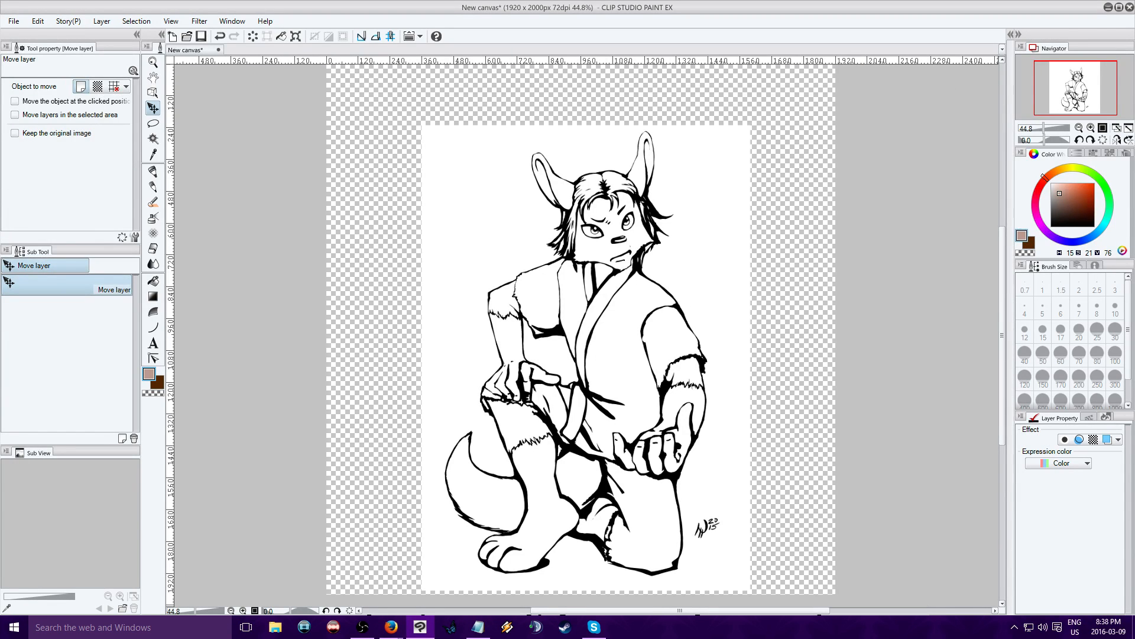
Sketch a light-source diagram in orange with the Milli pen above the character's head: a crossed circle, a downward arrow and outward-slanting rays.
left_click(1086, 183)
left_click(153, 172)
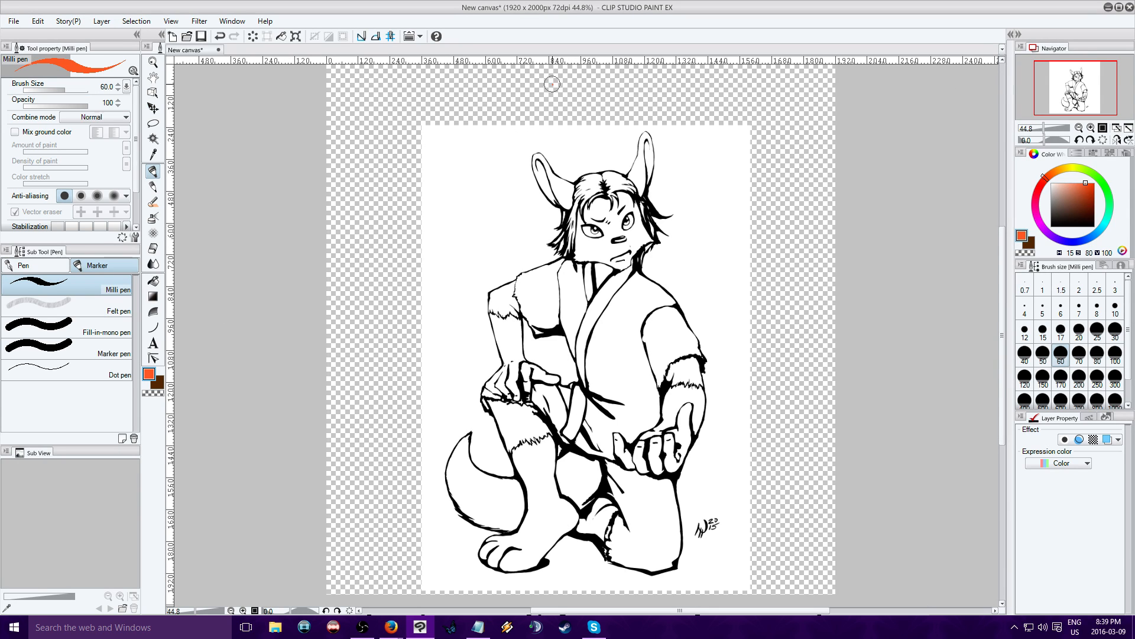
mouse_move(551, 84)
left_mouse_down()
mouse_move(576, 95)
mouse_move(541, 98)
mouse_move(556, 84)
left_mouse_up()
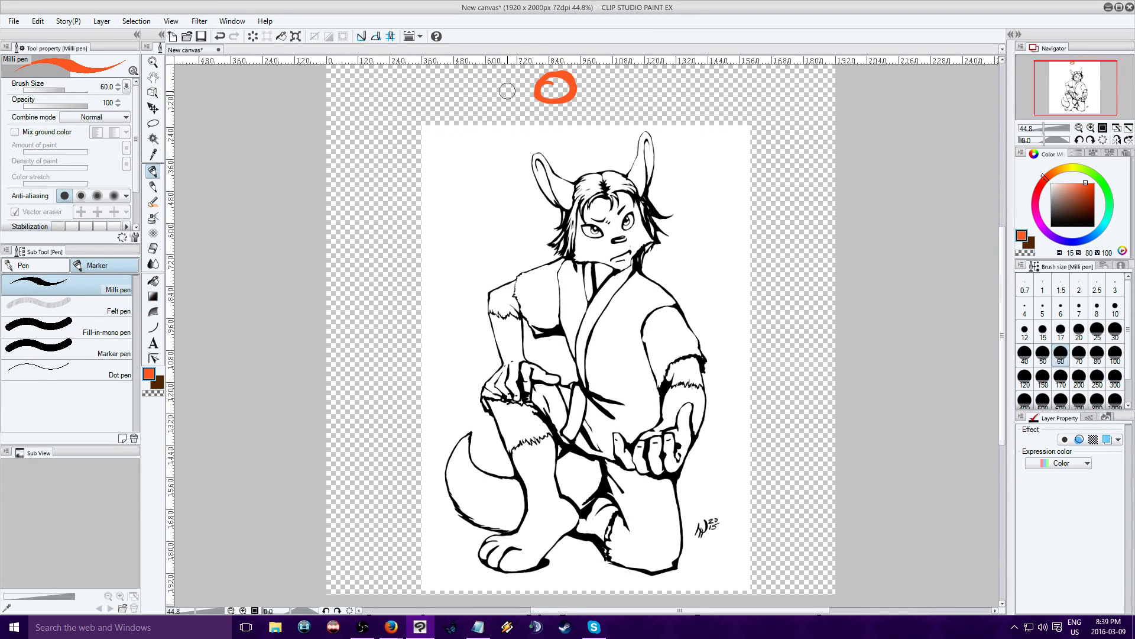
left_click_drag(507, 90, 604, 85)
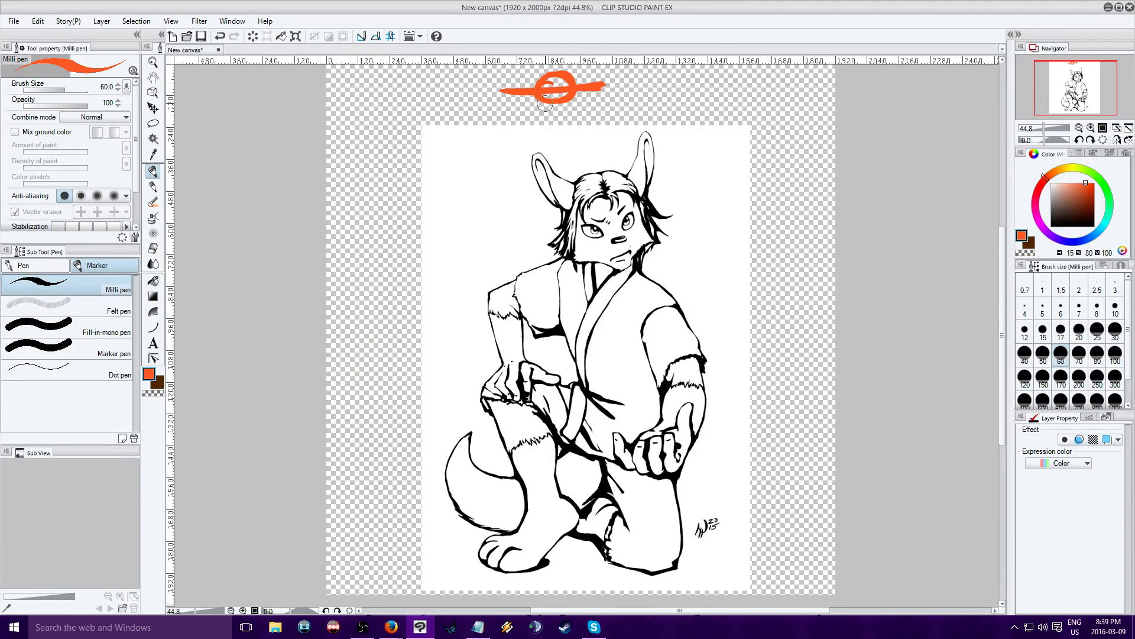
left_click_drag(534, 82, 494, 89)
left_click_drag(562, 109, 567, 142)
left_click_drag(582, 116, 568, 142)
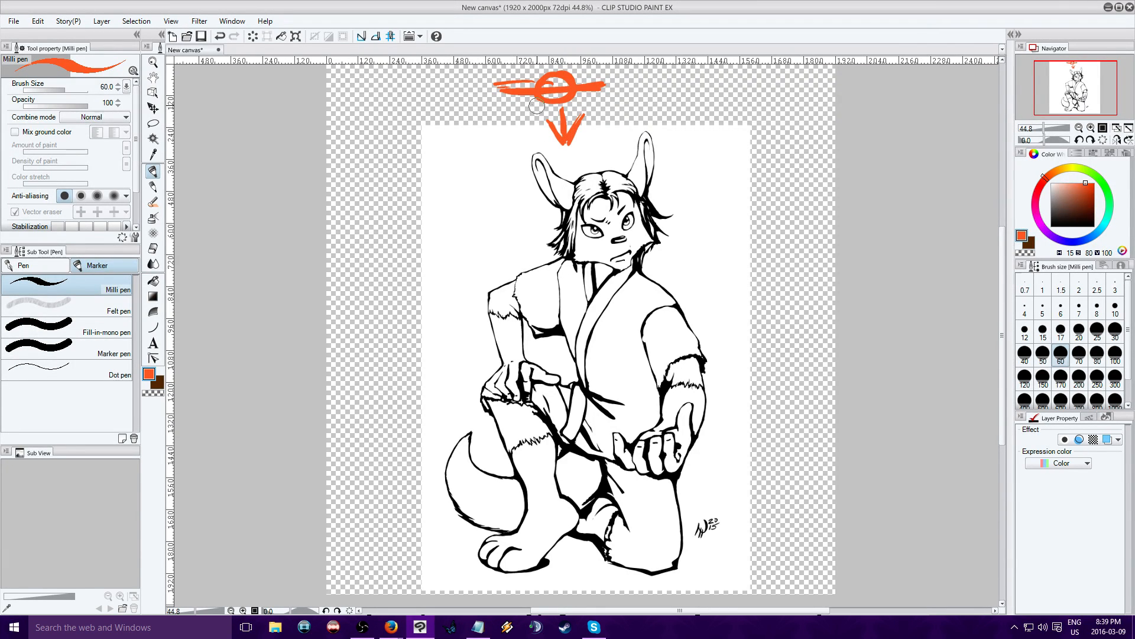
left_click_drag(535, 107, 520, 145)
left_click_drag(586, 90, 608, 112)
left_click_drag(528, 98, 519, 142)
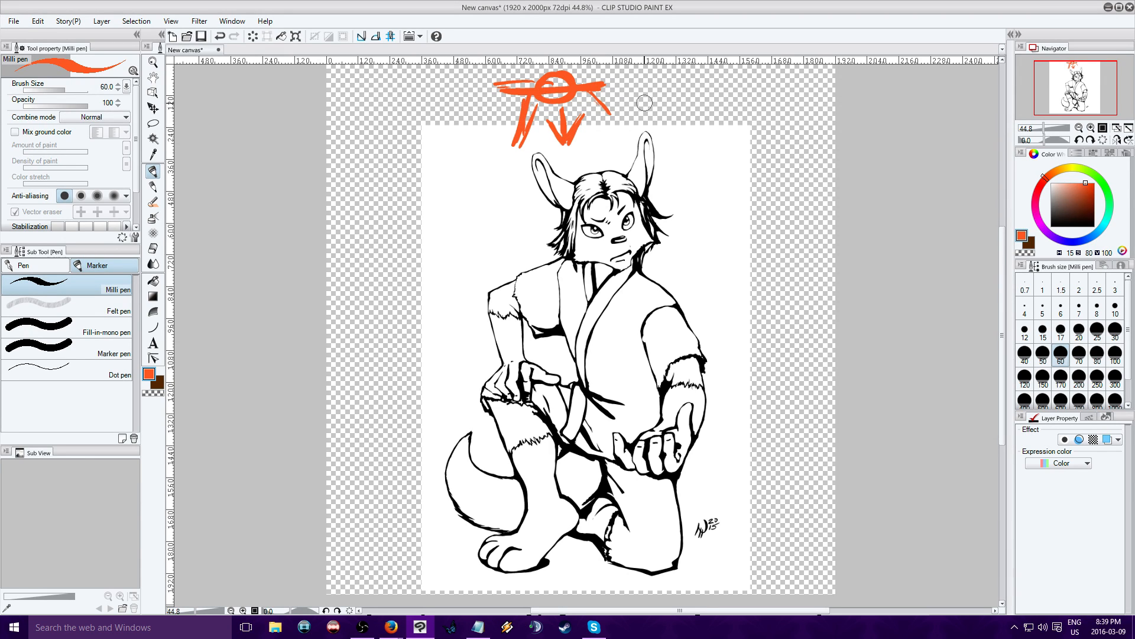
left_click_drag(611, 86, 632, 122)
left_click_drag(528, 100, 496, 178)
left_click_drag(615, 81, 636, 123)
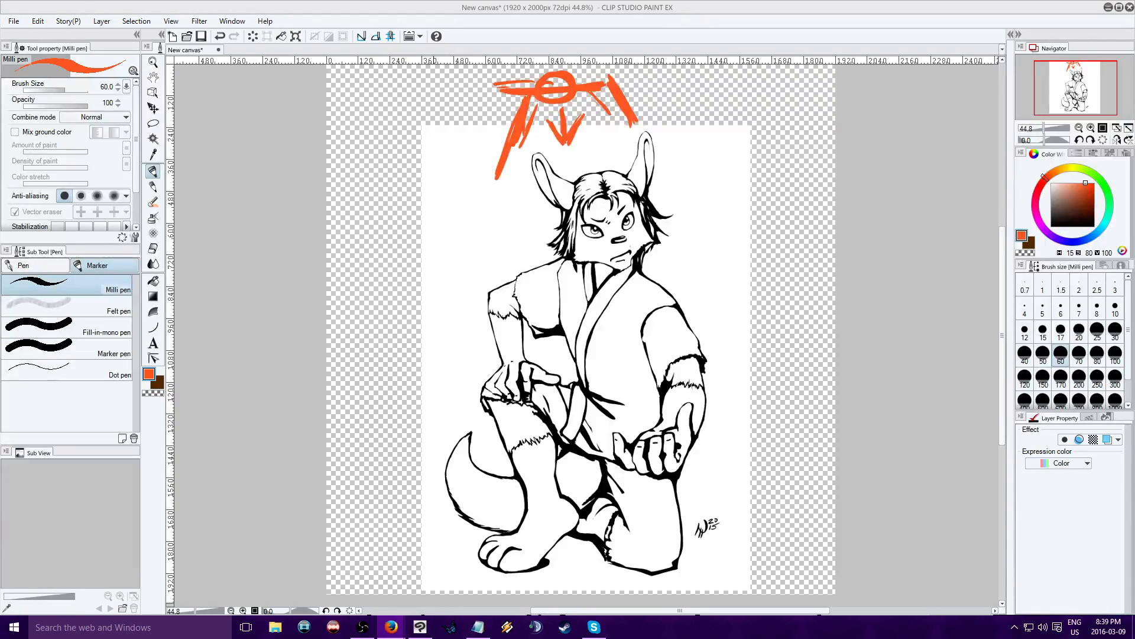
left_click(420, 630)
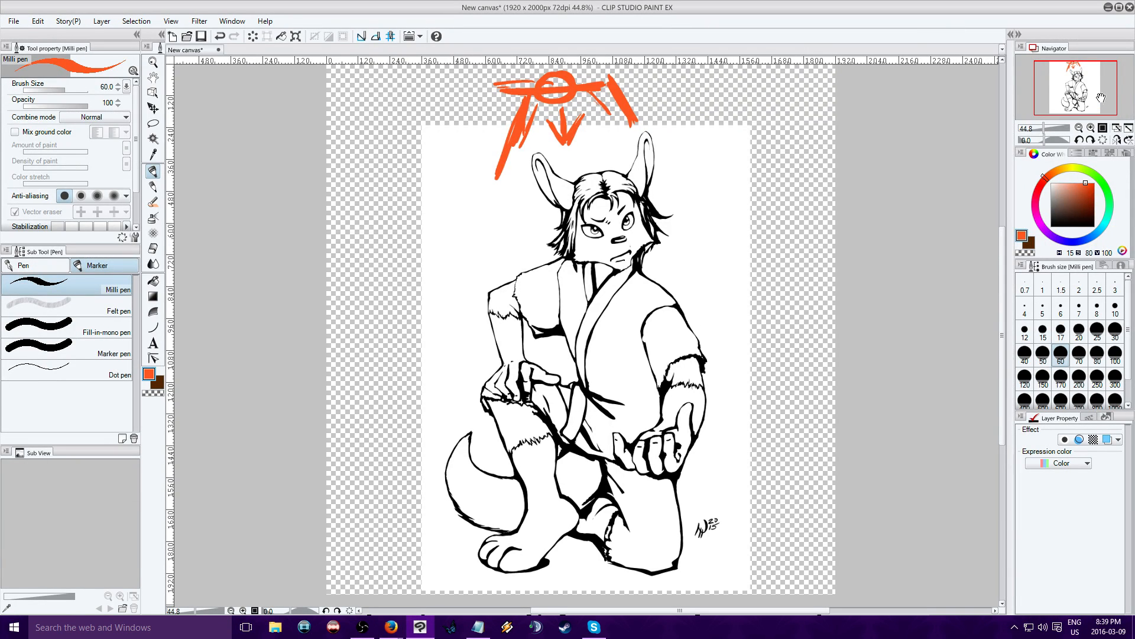
Hide the orange light-source sketch above the character.
left_click(1092, 128)
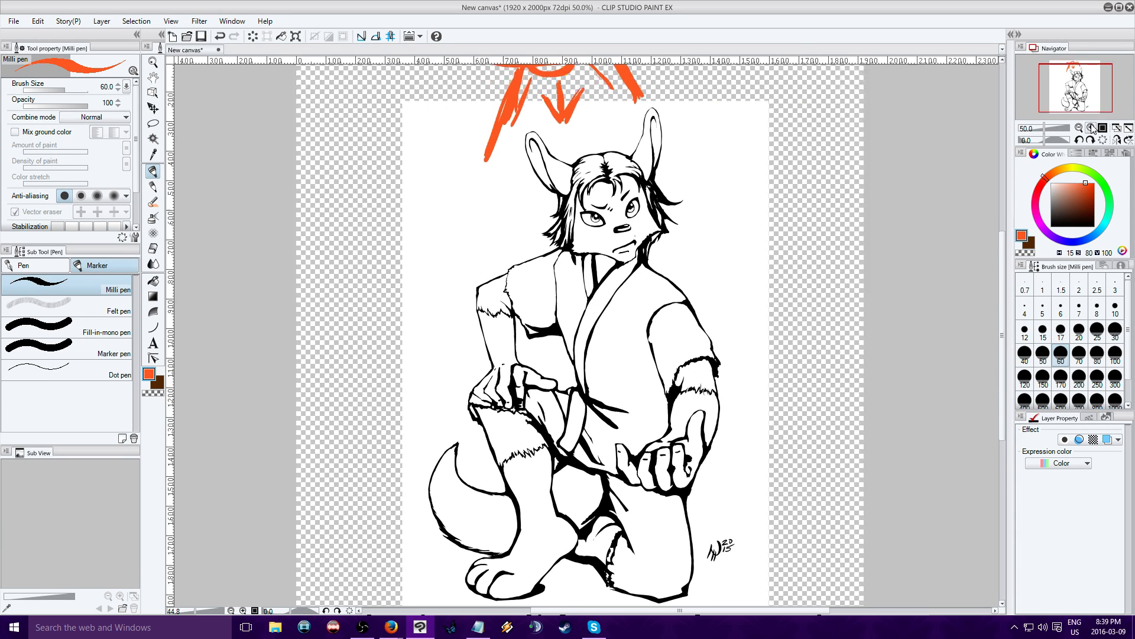
left_click_drag(1084, 88, 1086, 84)
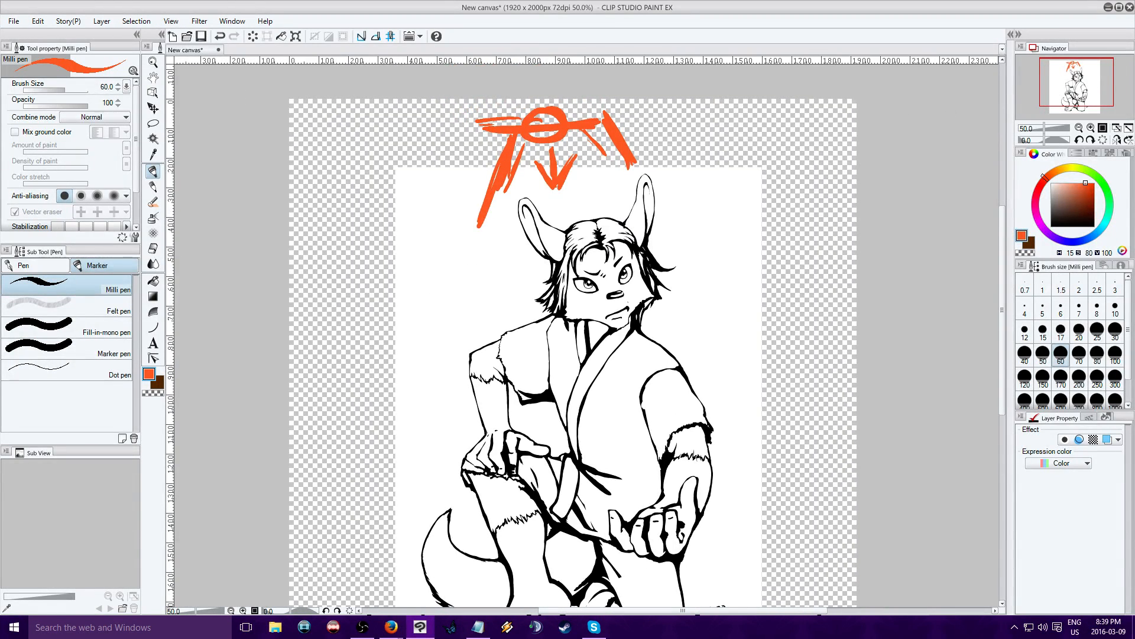
left_click_drag(1082, 83, 1086, 91)
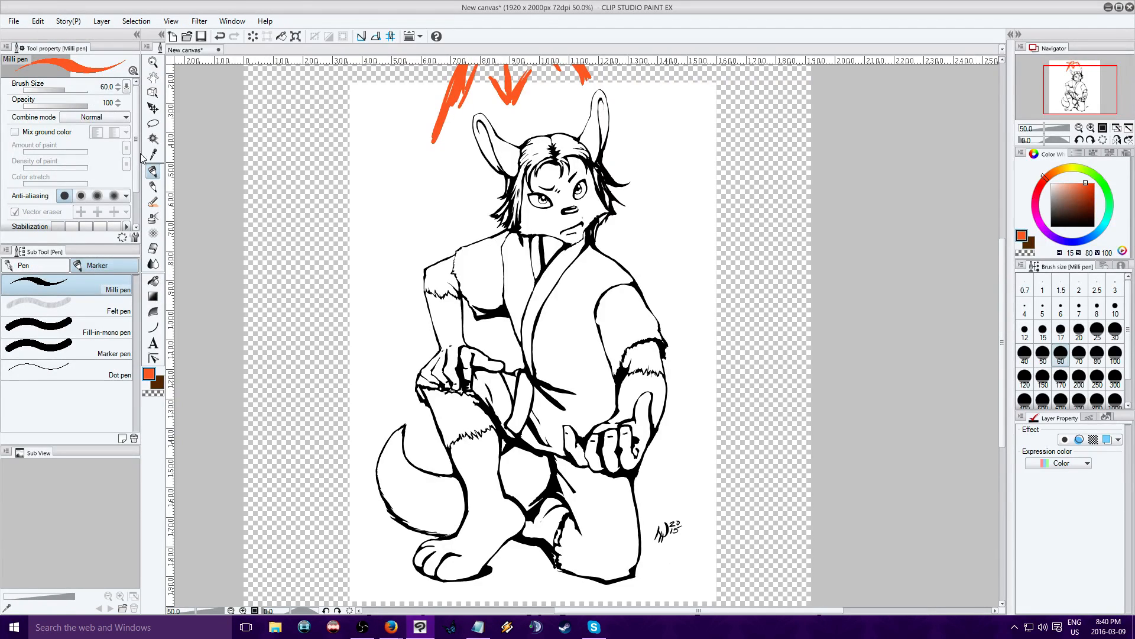
left_click(421, 628)
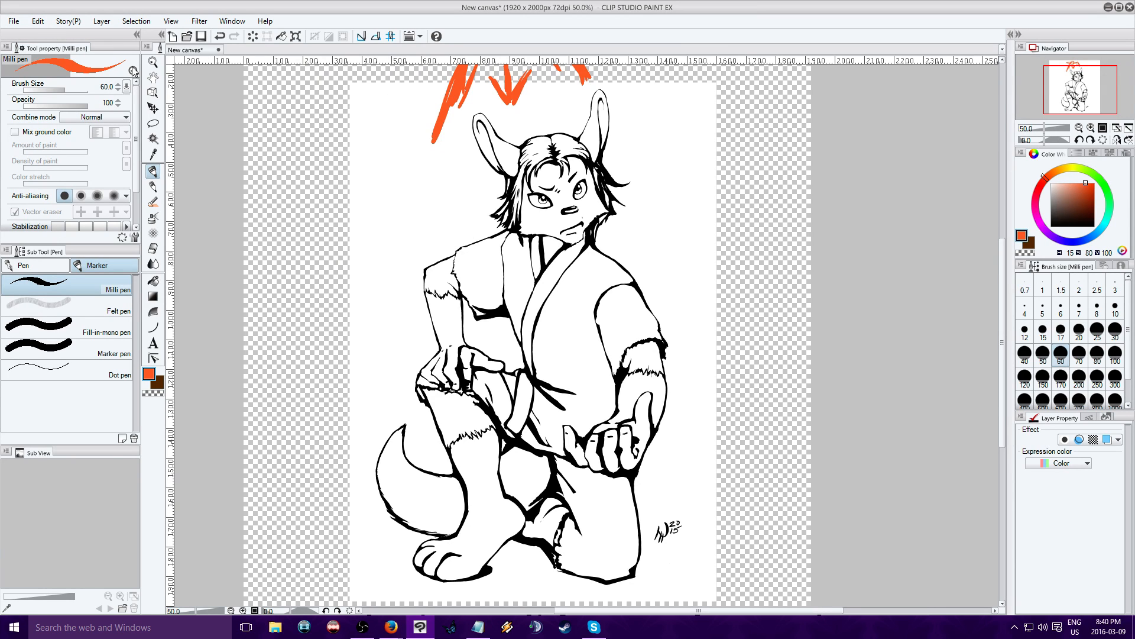
key("ctrl+z")
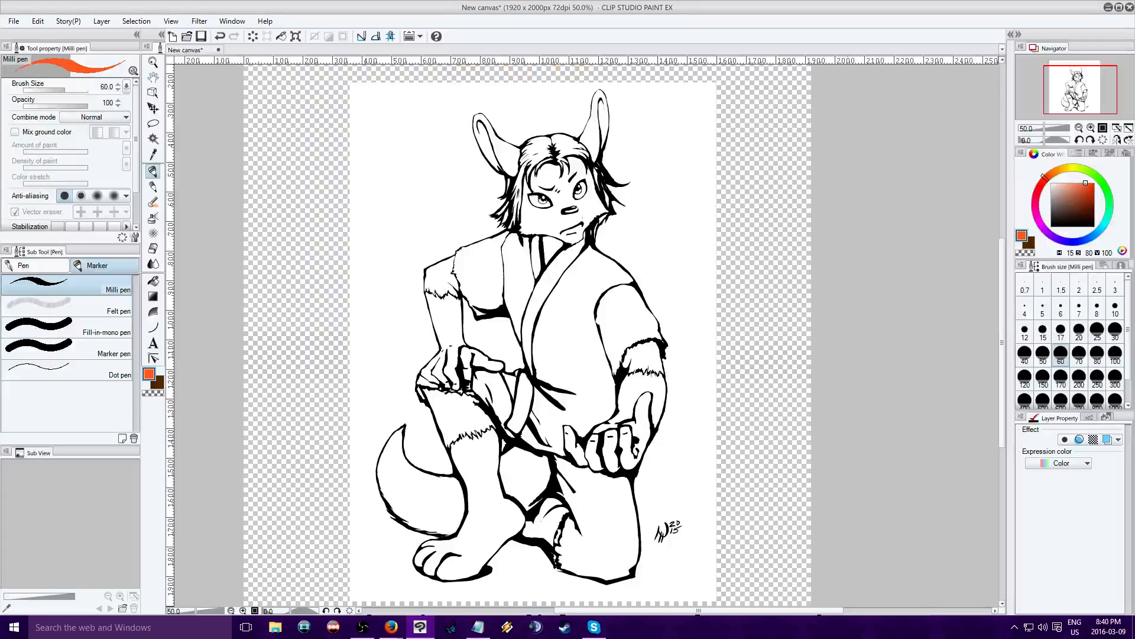
Try turning the line art's white areas transparent with an edit conversion, and undo it.
left_click(38, 21)
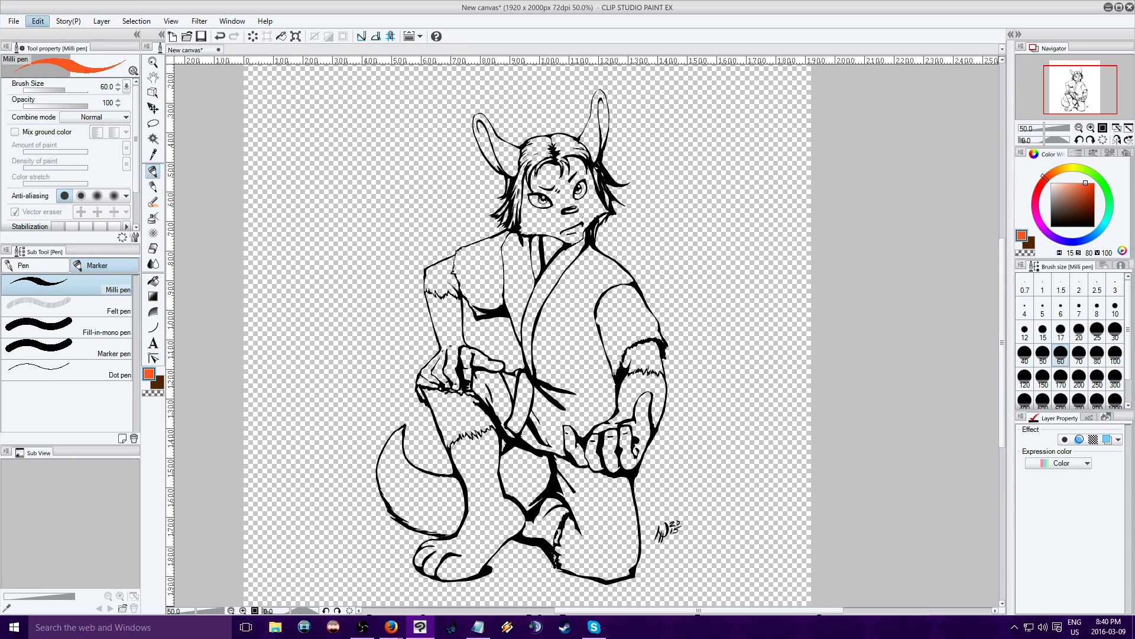
key("ctrl+z")
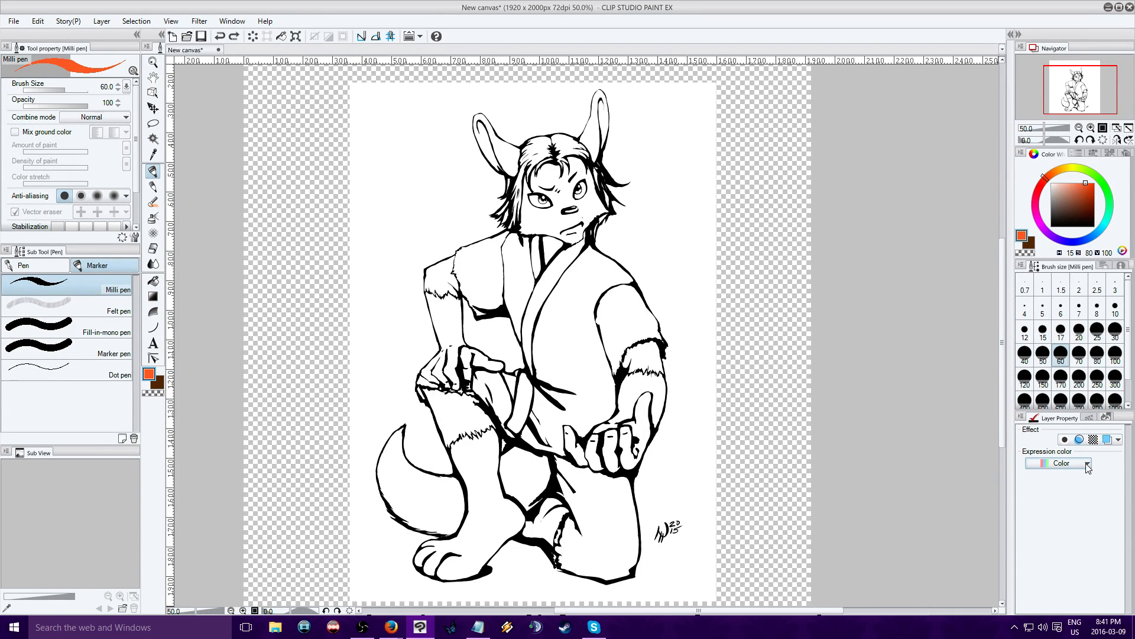
Set the line art layer's expression color to Monochrome and turn off its white so that only black is drawn.
left_click(1062, 518)
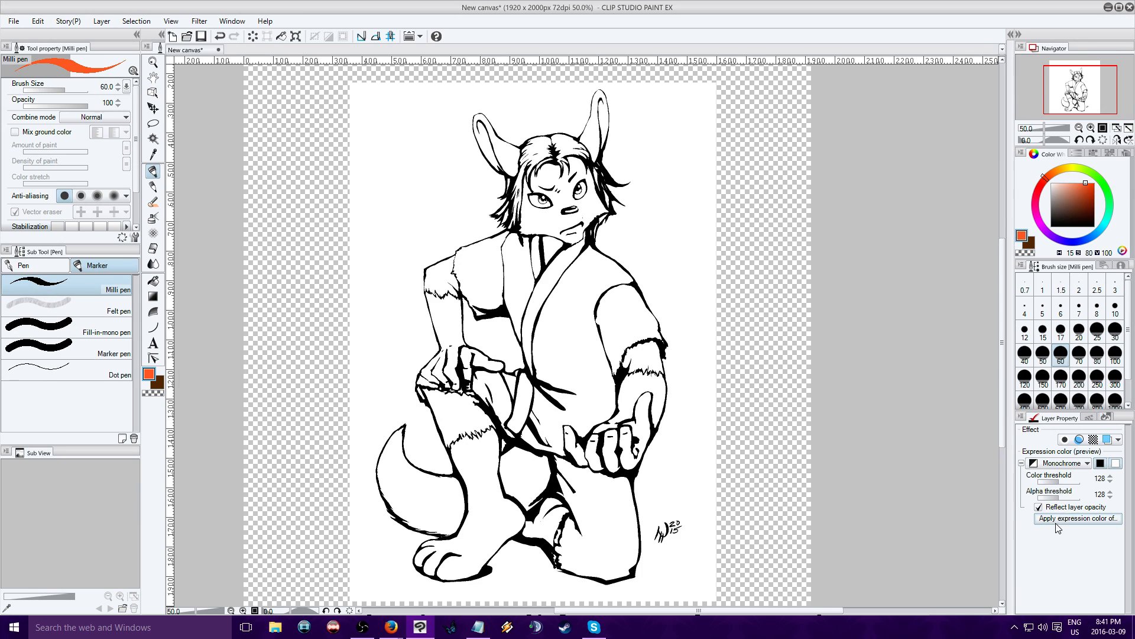
left_click(1101, 465)
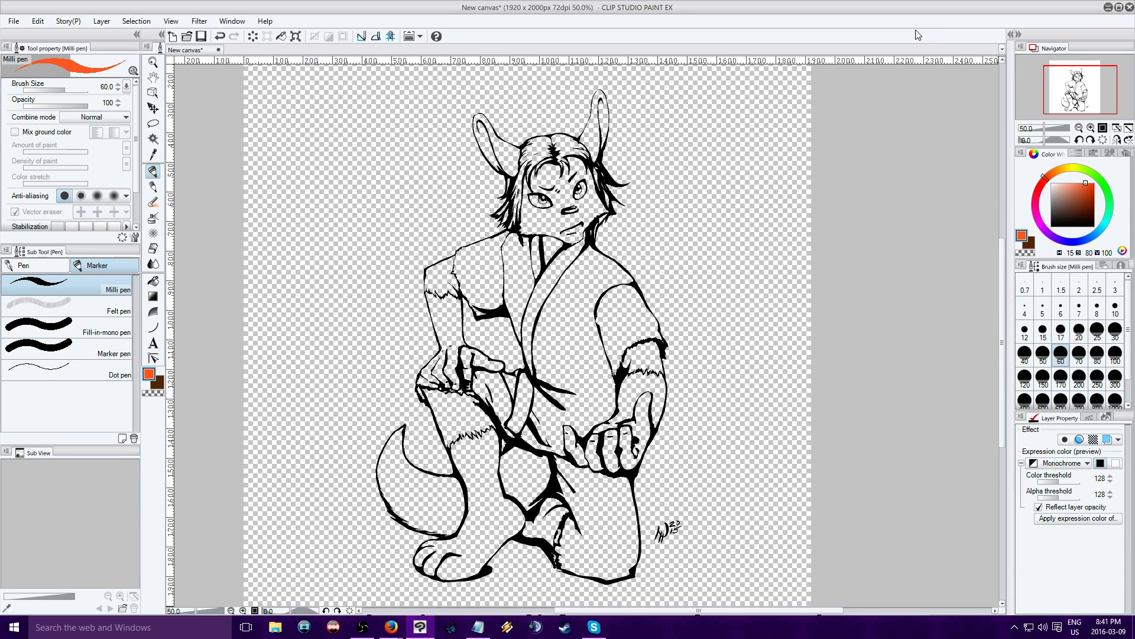
Examine the line art's edges up close around the hands and the face at 150% zoom.
left_click(1091, 127)
mouse_move(1082, 102)
left_mouse_down()
mouse_move(1081, 73)
mouse_move(1078, 103)
left_mouse_up()
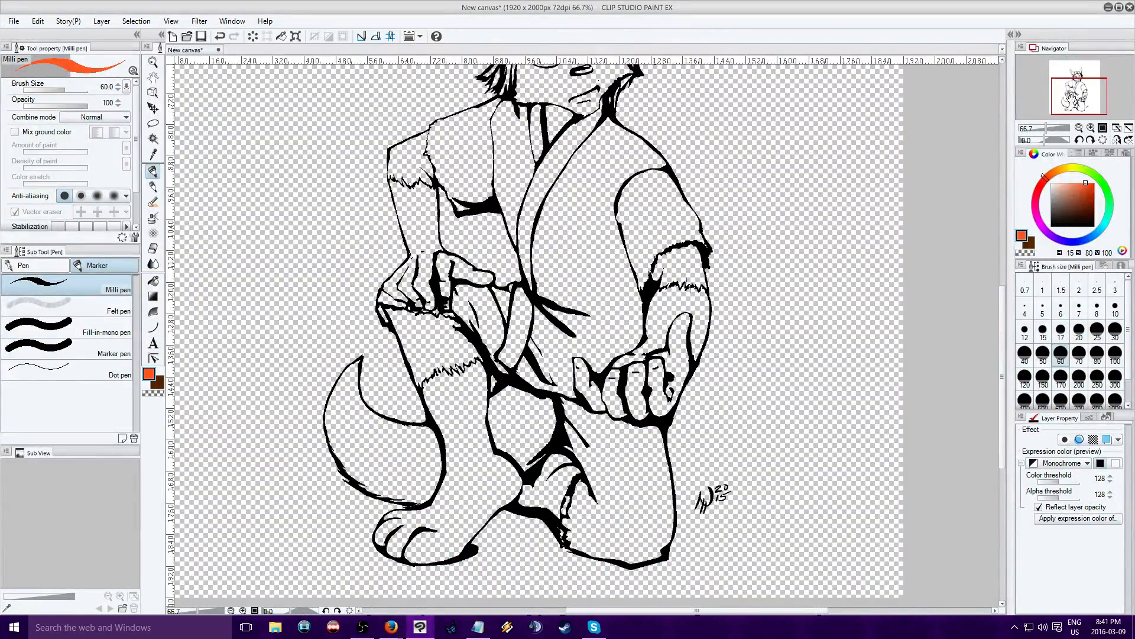
left_click(1091, 128)
left_click(1091, 128)
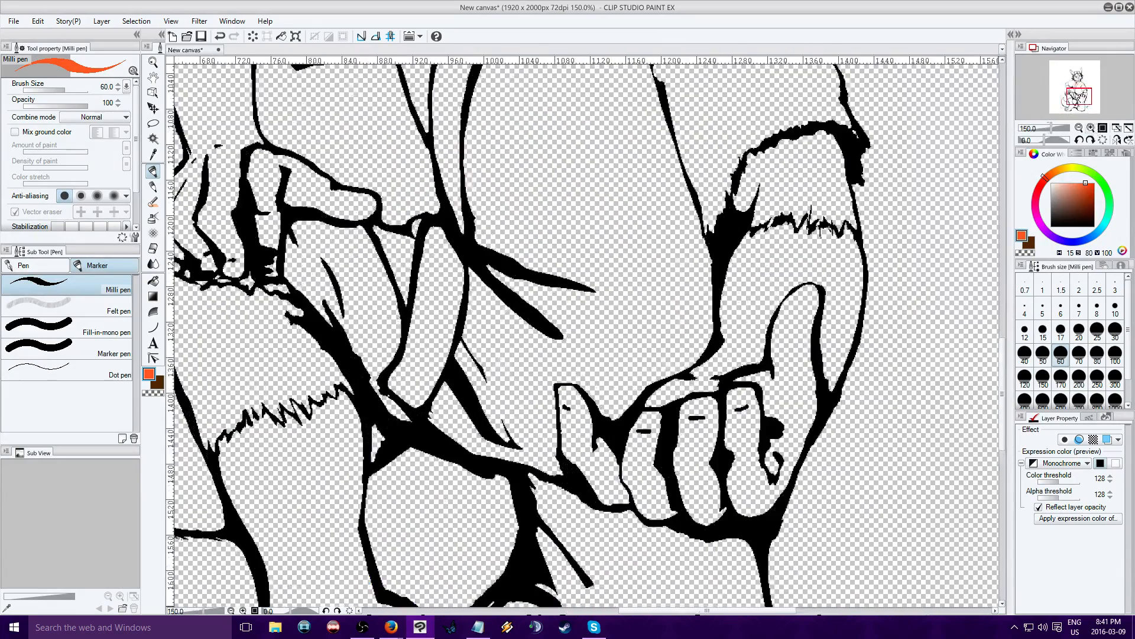
left_click_drag(1082, 96, 1083, 79)
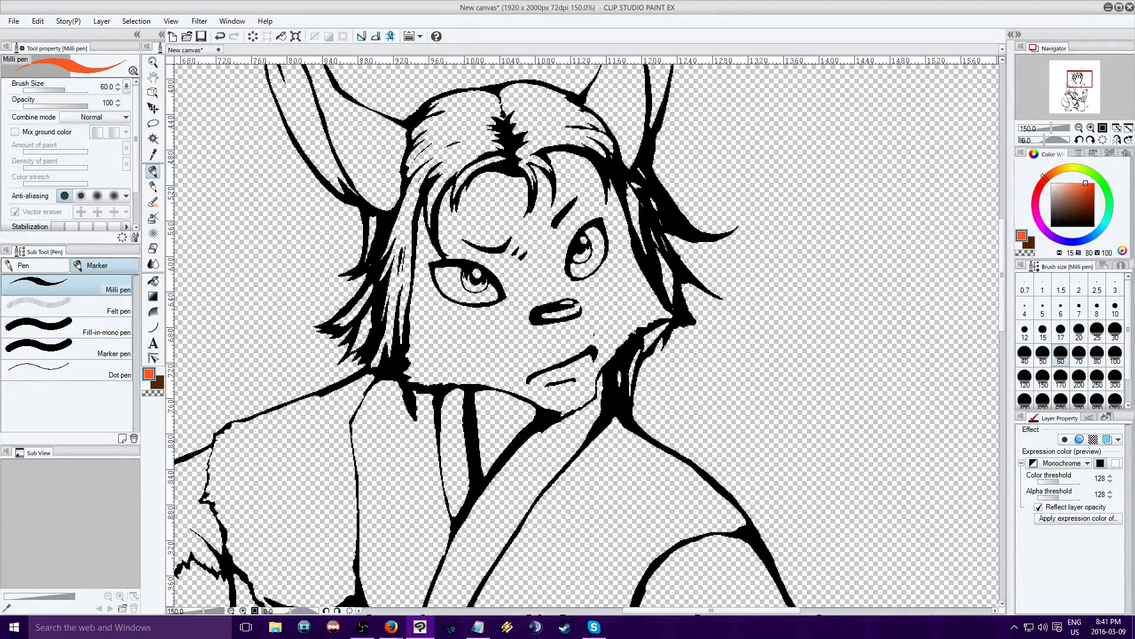
Show the orange light-source sketch again and switch from the monochrome line art layer to the neighbouring color layer.
scroll(584, 336, "down", 2)
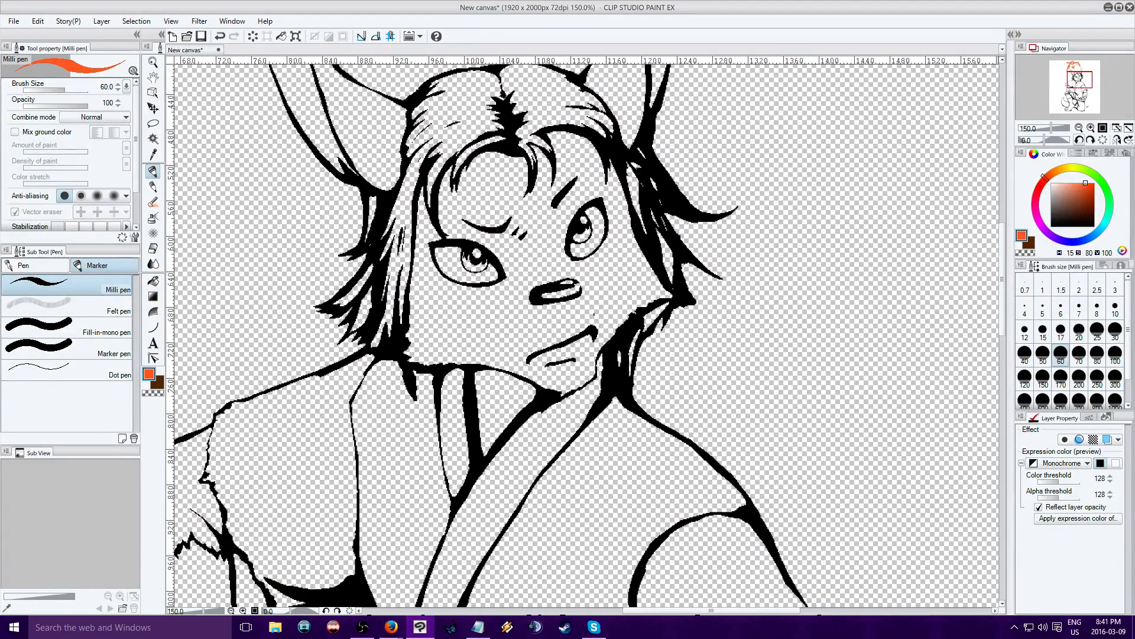
left_click(1078, 128)
left_click(1079, 128)
left_click(1077, 74)
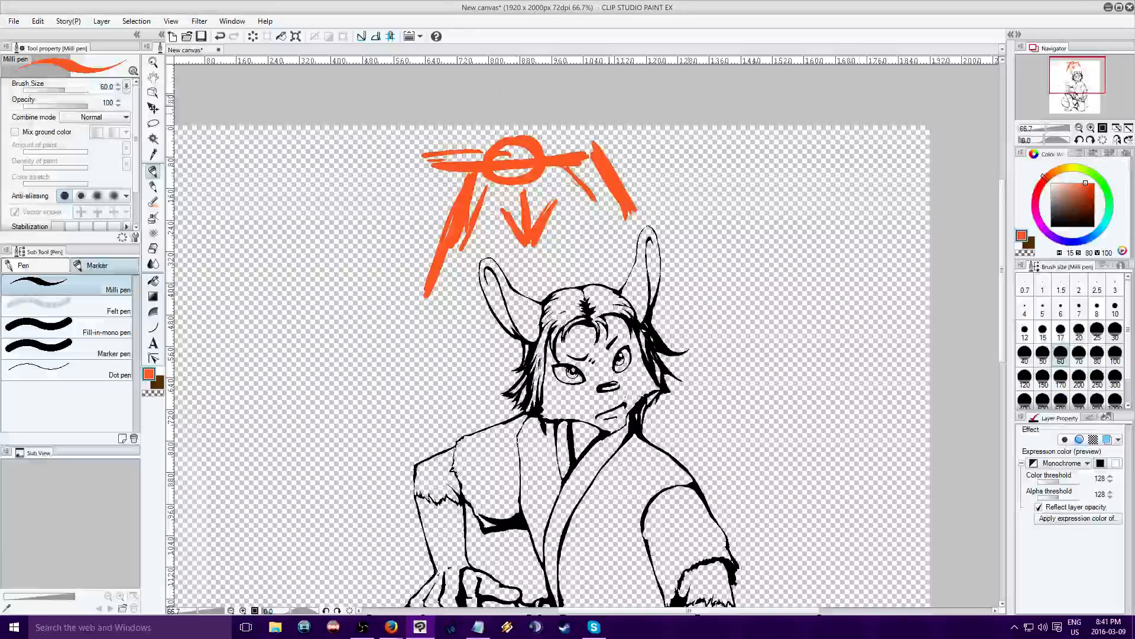
left_click(1077, 85)
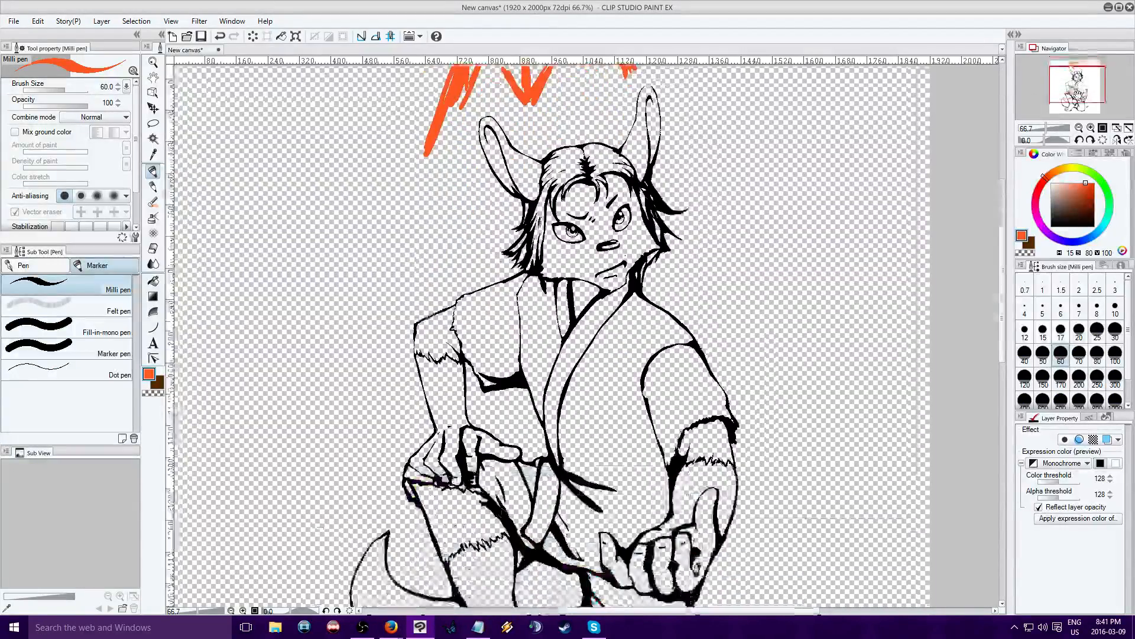
mouse_move(1078, 92)
left_mouse_down()
mouse_move(1072, 78)
mouse_move(1075, 92)
left_mouse_up()
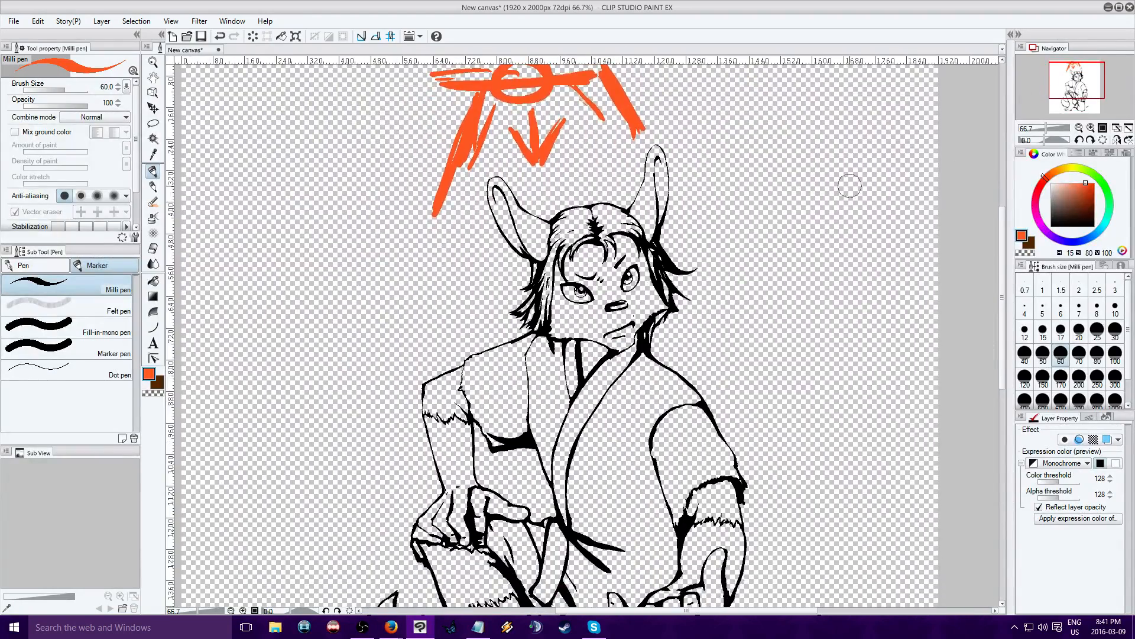
key("alt+bracketleft")
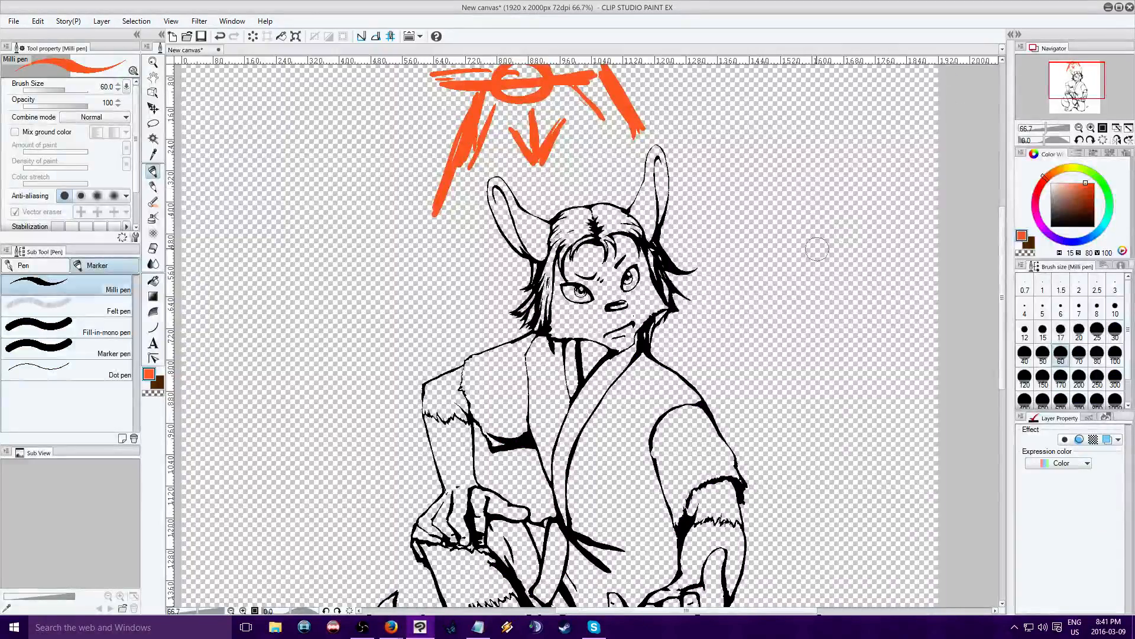
Set the Milli pen's brush size to 20 and paint orange highlights along the light-facing edges of both ears at 150% zoom.
left_click(1092, 128)
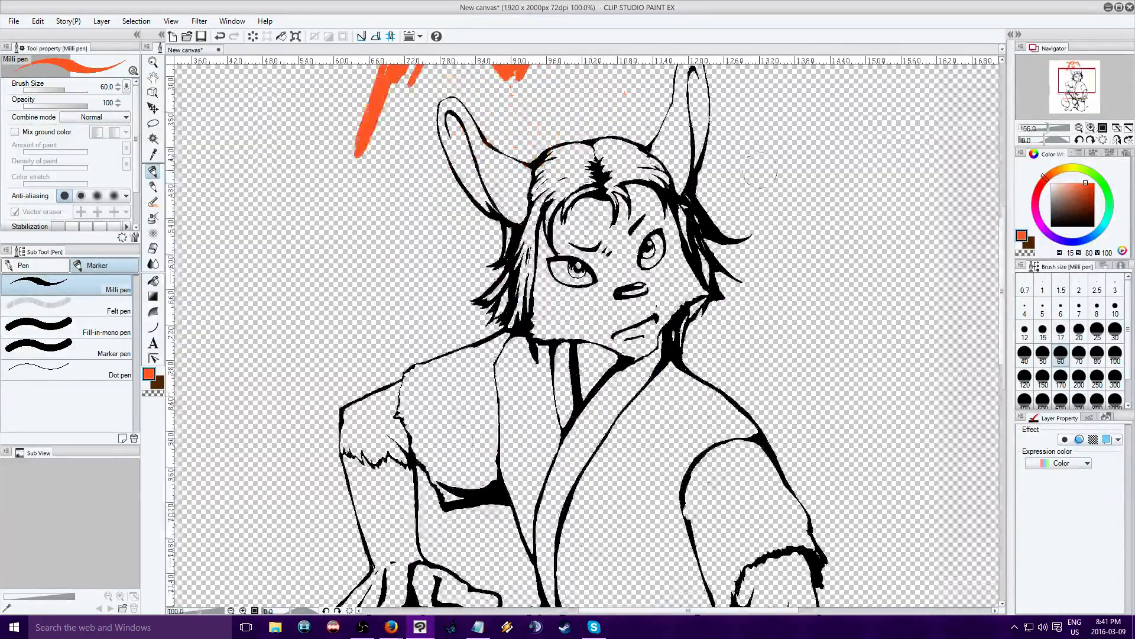
left_click(1091, 129)
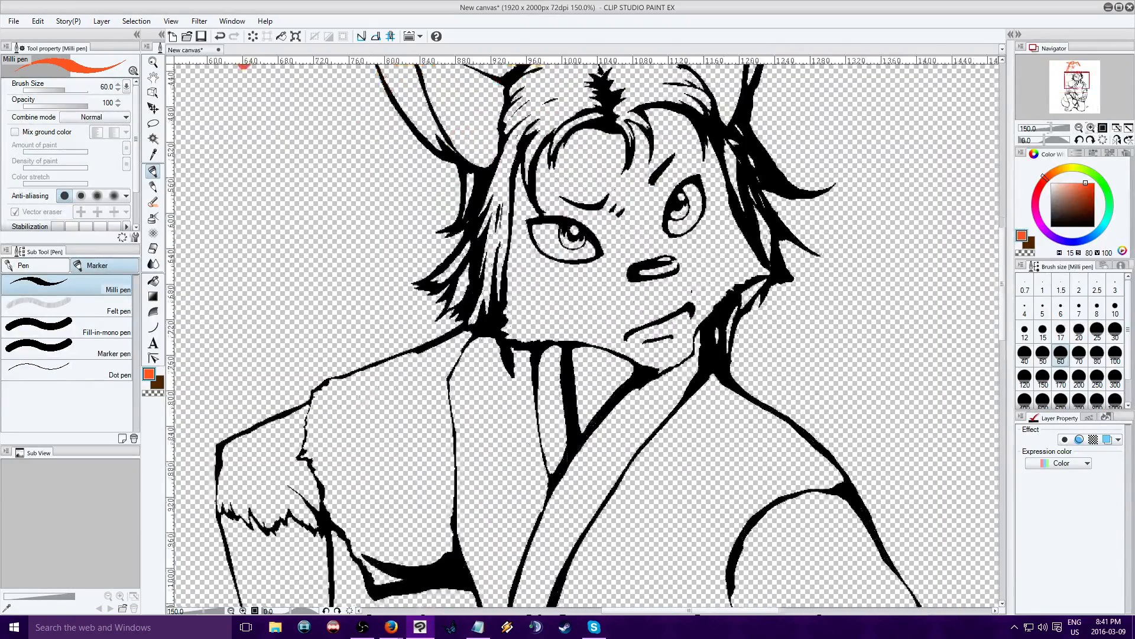
left_click_drag(1080, 84, 1075, 73)
left_click(1079, 330)
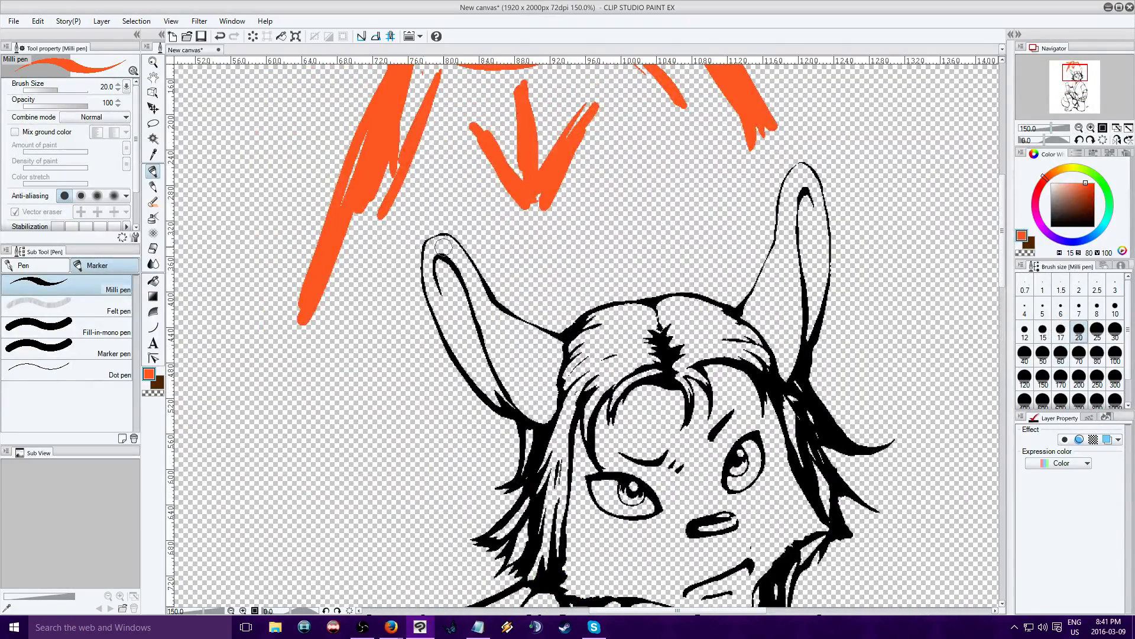
mouse_move(430, 245)
left_mouse_down()
mouse_move(464, 252)
mouse_move(476, 275)
mouse_move(437, 235)
left_mouse_up()
mouse_move(506, 321)
left_mouse_down()
mouse_move(553, 343)
mouse_move(502, 318)
left_mouse_up()
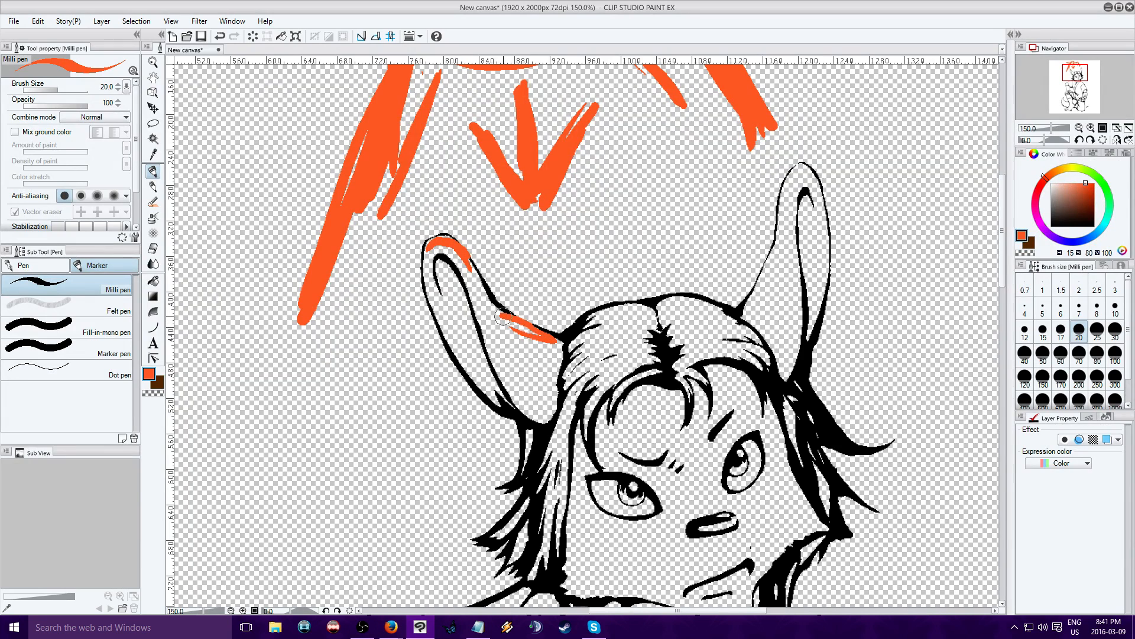
mouse_move(774, 251)
left_mouse_down()
mouse_move(754, 305)
mouse_move(776, 280)
mouse_move(778, 253)
mouse_move(759, 306)
left_mouse_up()
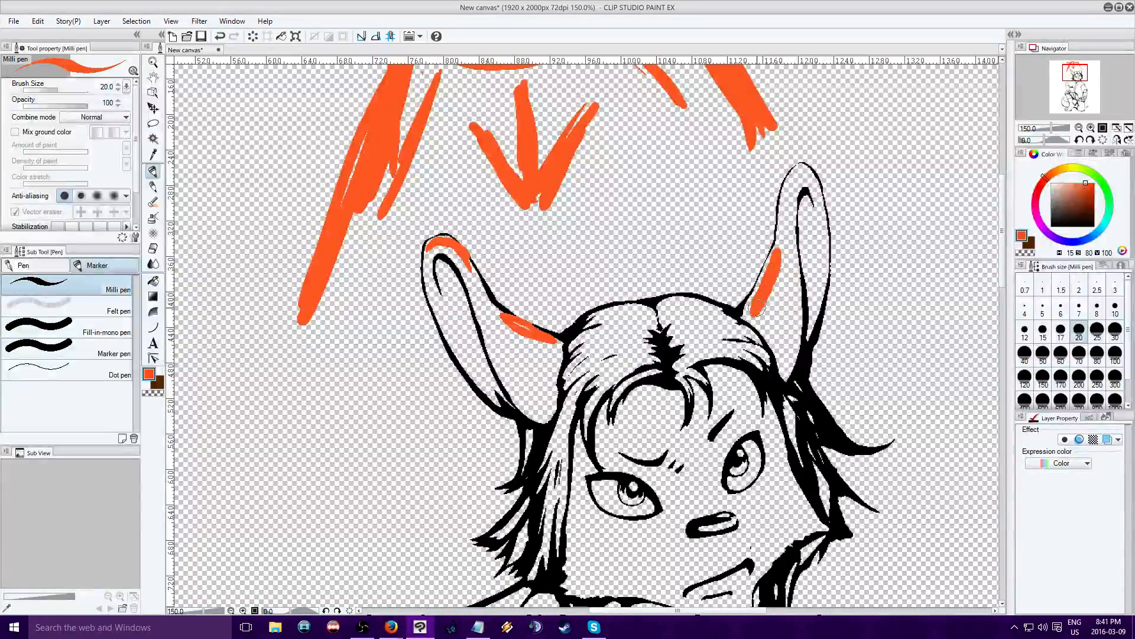
mouse_move(797, 168)
left_mouse_down()
mouse_move(792, 236)
mouse_move(781, 192)
mouse_move(796, 168)
mouse_move(784, 220)
mouse_move(792, 244)
left_mouse_up()
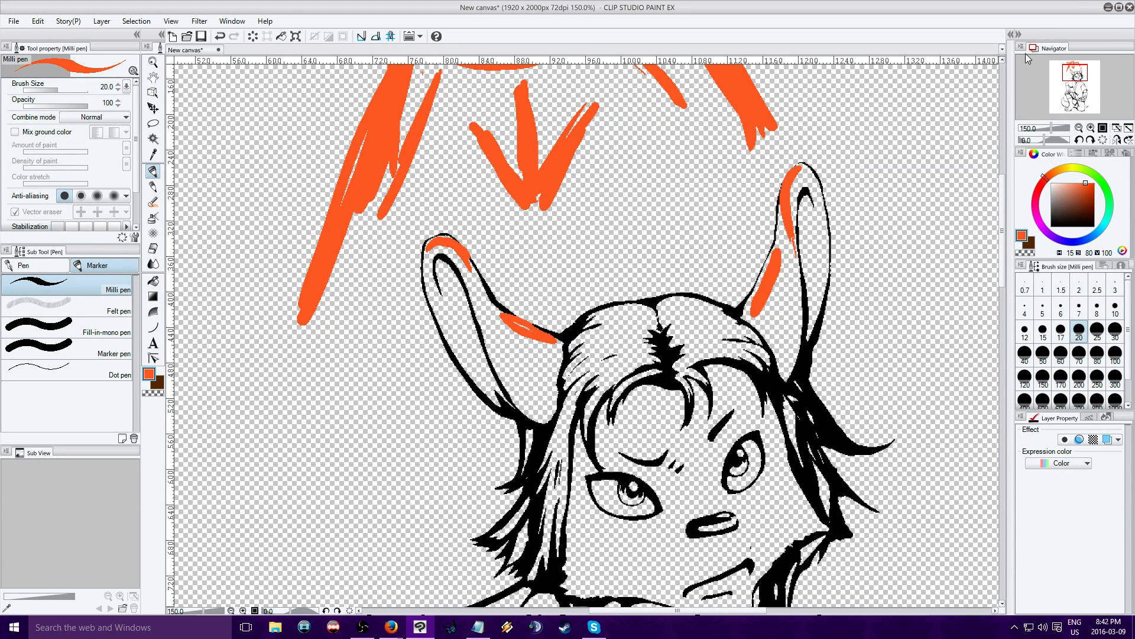
Paint jagged orange highlight bands on the top of the hair, on both sides of the parting.
left_click_drag(1077, 73, 1080, 78)
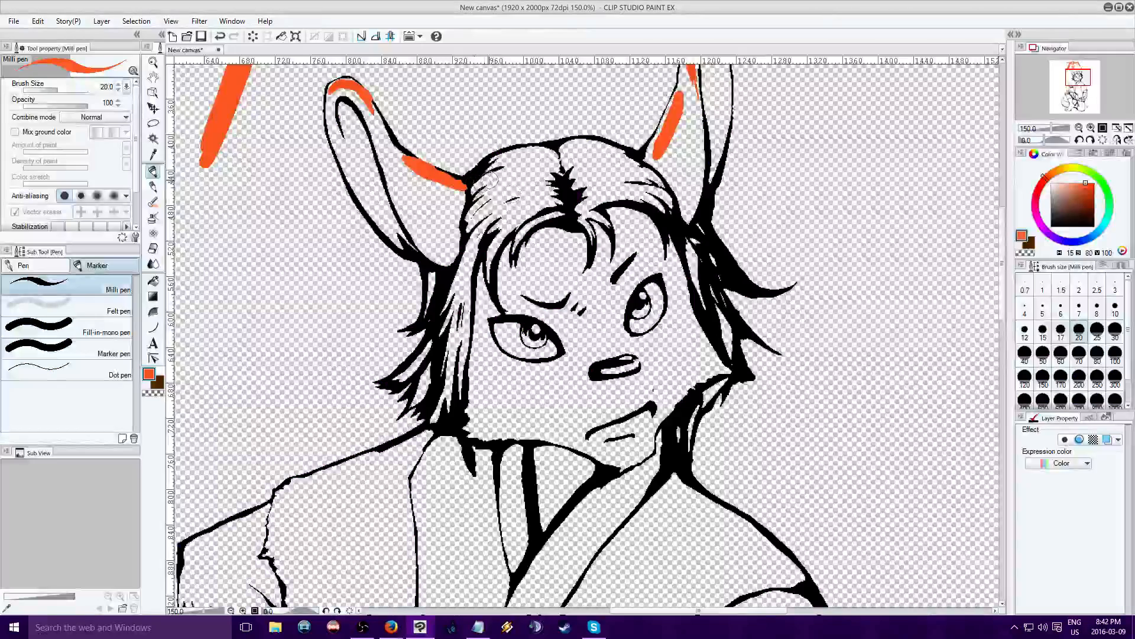
mouse_move(492, 174)
left_mouse_down()
mouse_move(485, 200)
mouse_move(535, 211)
left_mouse_up()
mouse_move(603, 144)
left_mouse_down()
mouse_move(631, 178)
mouse_move(600, 198)
left_mouse_up()
left_click_drag(595, 142, 624, 174)
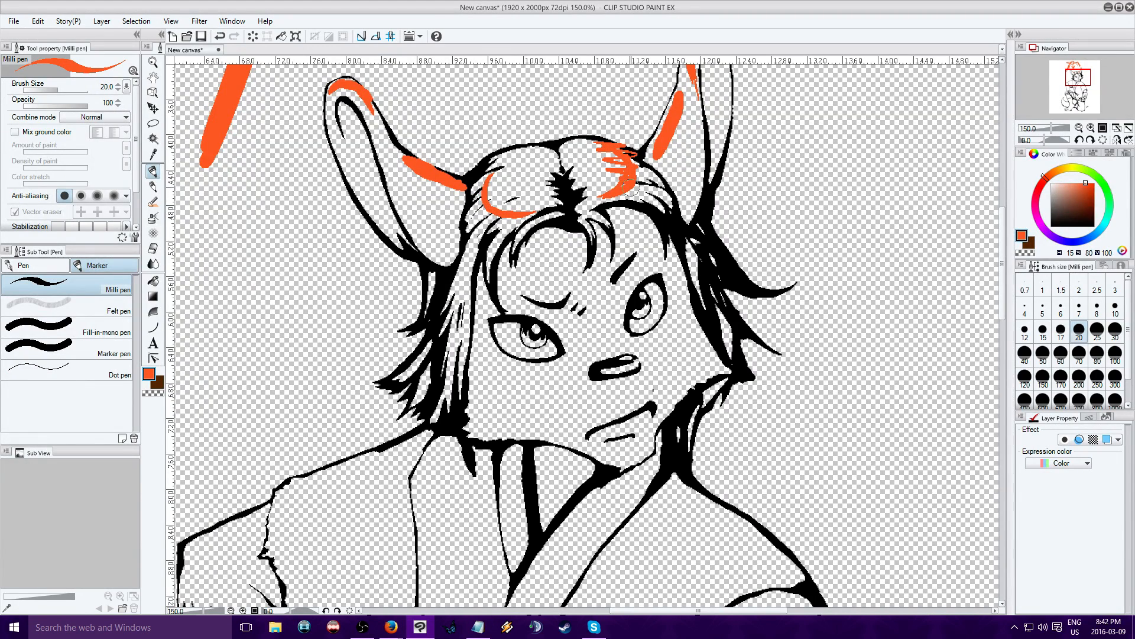
mouse_move(508, 163)
left_mouse_down()
mouse_move(478, 185)
mouse_move(518, 212)
mouse_move(551, 211)
left_mouse_up()
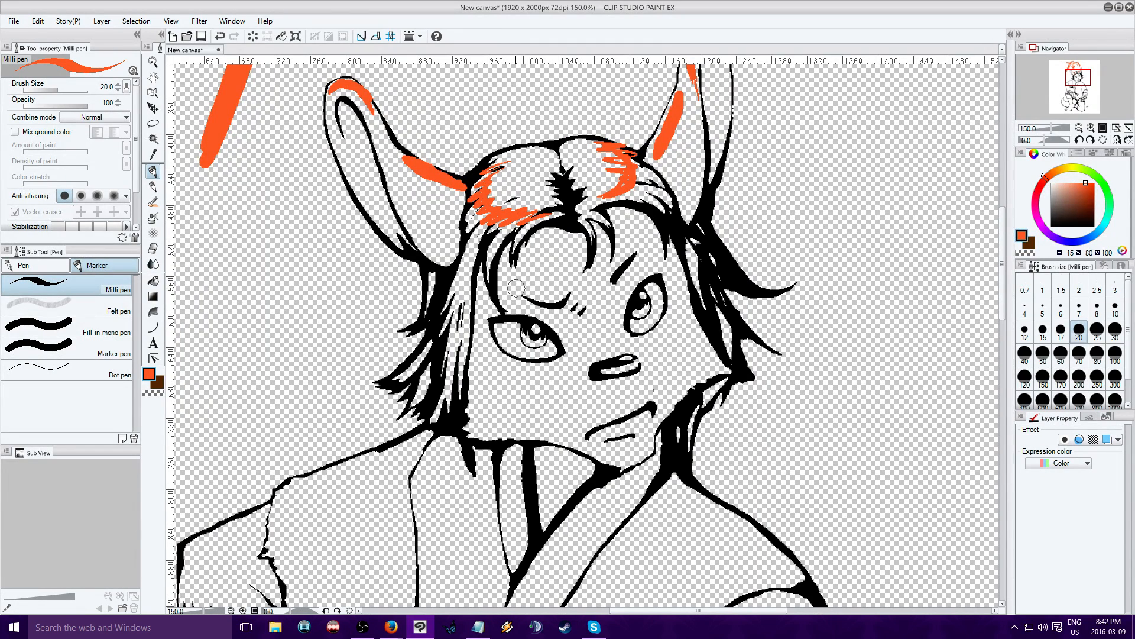
Paint orange highlights above both eyebrows and on the top of the nose, and add thin strokes at the forehead's centre.
left_click_drag(521, 289, 571, 293)
mouse_move(630, 256)
left_mouse_down()
mouse_move(609, 269)
mouse_move(630, 254)
left_mouse_up()
mouse_move(588, 339)
left_mouse_down()
mouse_move(583, 365)
mouse_move(630, 357)
mouse_move(586, 346)
mouse_move(618, 342)
mouse_move(592, 357)
mouse_move(630, 353)
mouse_move(582, 354)
mouse_move(585, 369)
left_mouse_up()
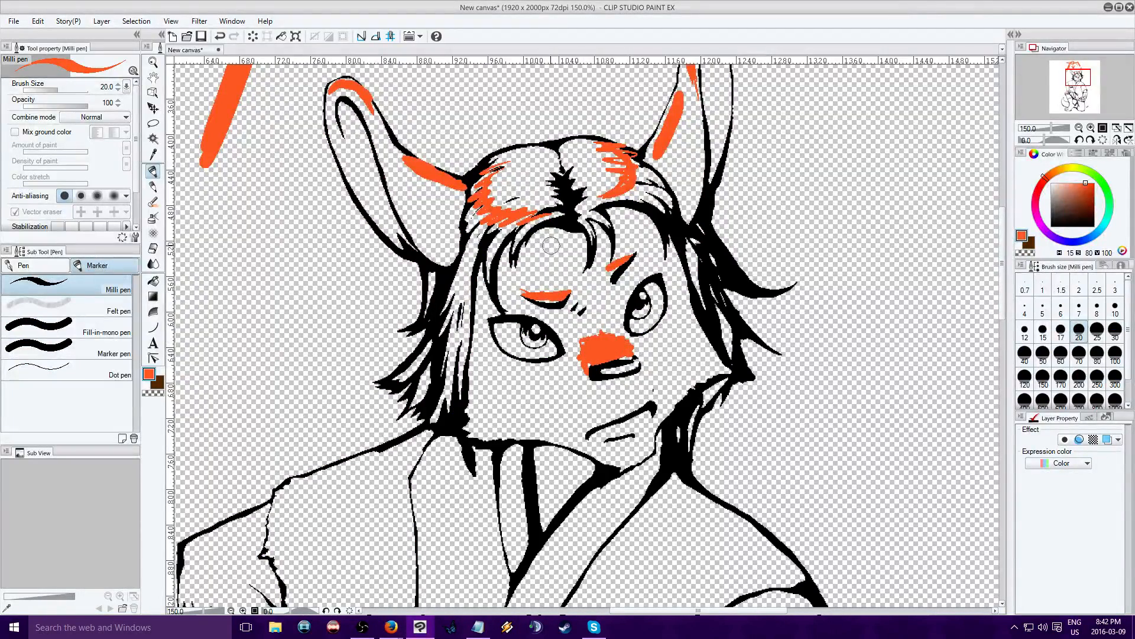
left_click_drag(562, 247, 563, 267)
mouse_move(552, 252)
left_mouse_down()
mouse_move(562, 281)
mouse_move(573, 260)
left_mouse_up()
left_click_drag(593, 360, 626, 357)
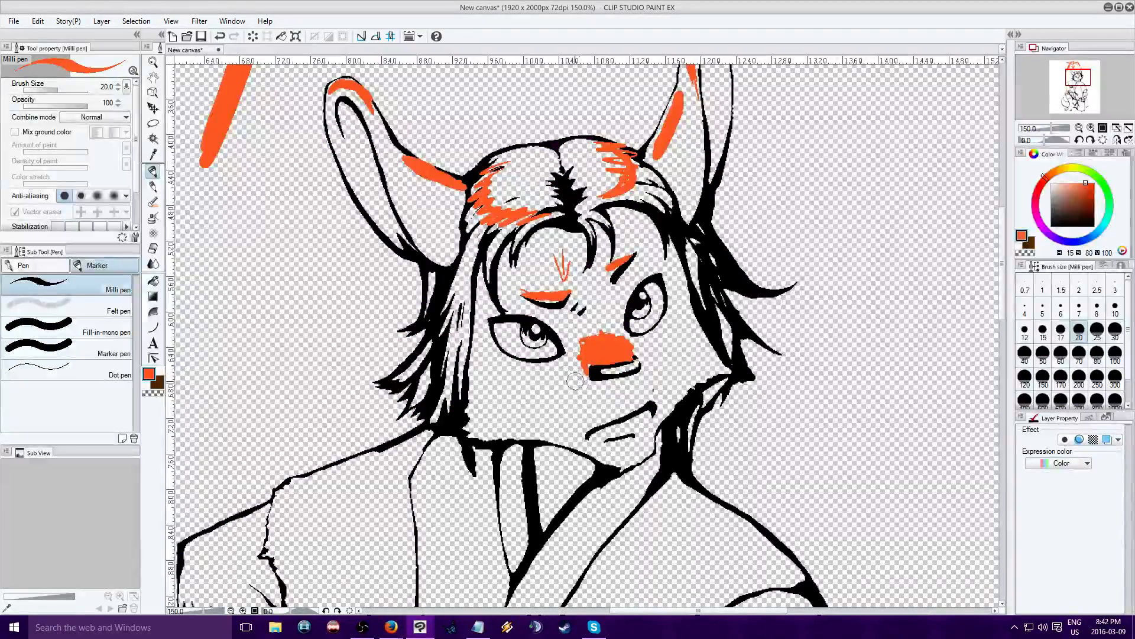
left_click_drag(595, 360, 638, 353)
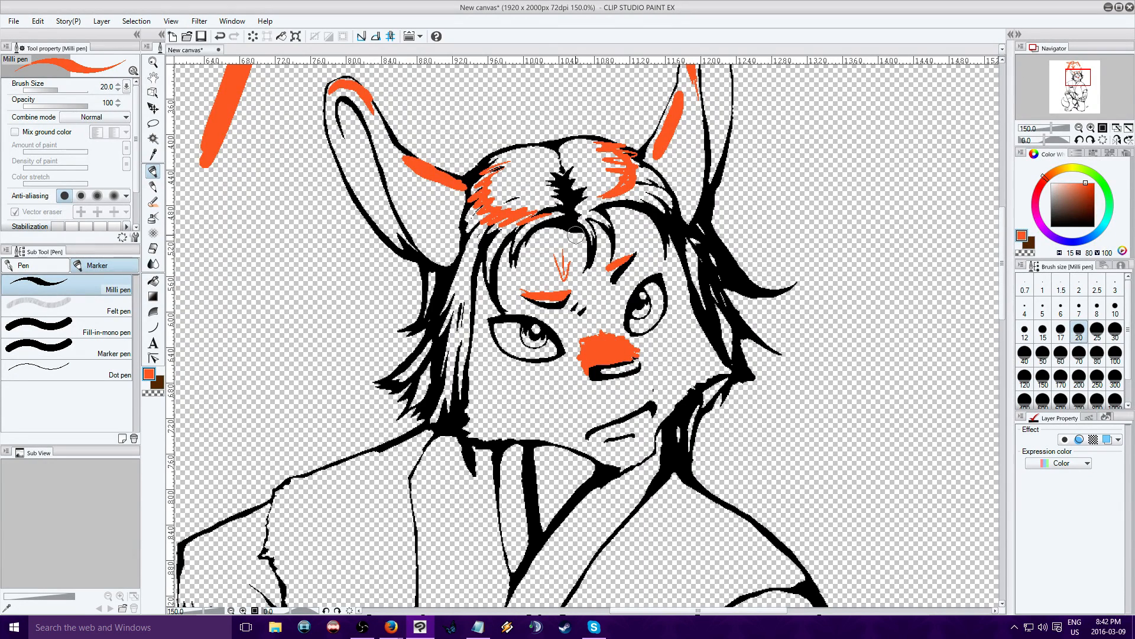
Sketch short strokes above the nose, erase them with transparent color, trim the nose highlight to clean edges, and return to orange.
mouse_move(601, 334)
left_mouse_down()
mouse_move(594, 309)
mouse_move(589, 326)
mouse_move(607, 325)
left_mouse_up()
left_click_drag(602, 309, 594, 312)
left_click(155, 393)
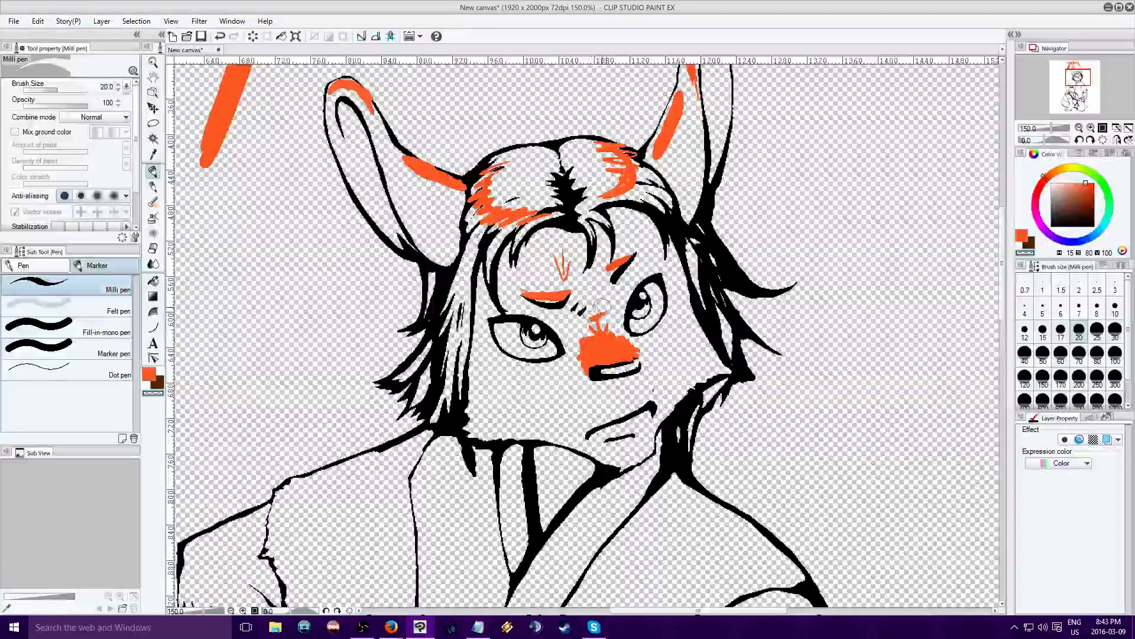
left_click_drag(583, 328, 618, 327)
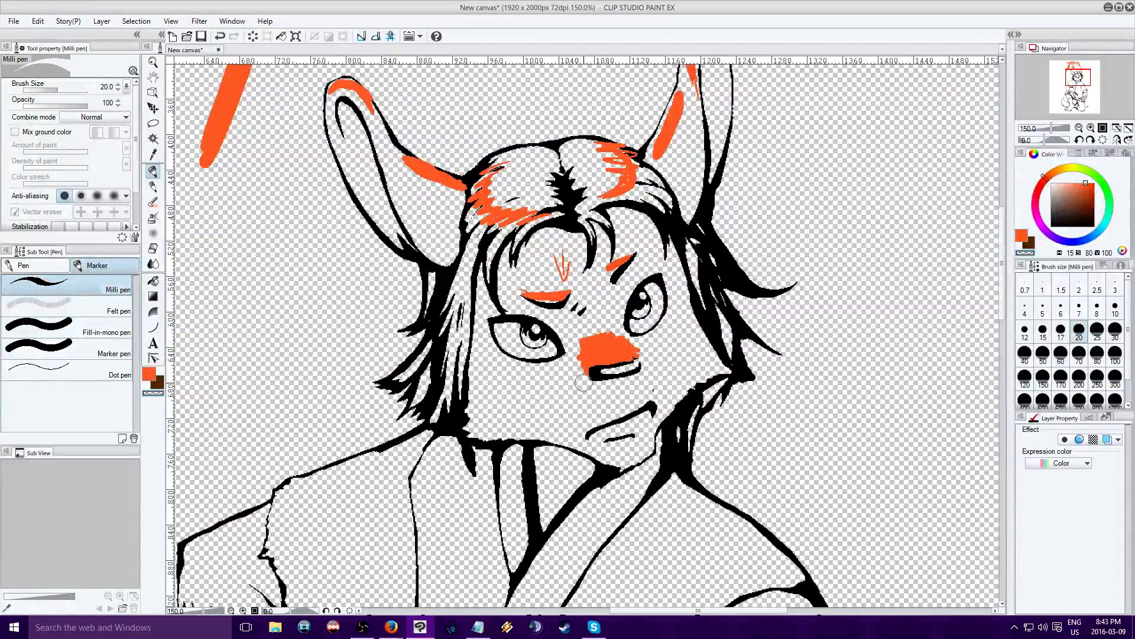
mouse_move(585, 379)
left_mouse_down()
mouse_move(638, 355)
mouse_move(616, 325)
mouse_move(639, 345)
left_mouse_up()
left_click(150, 375)
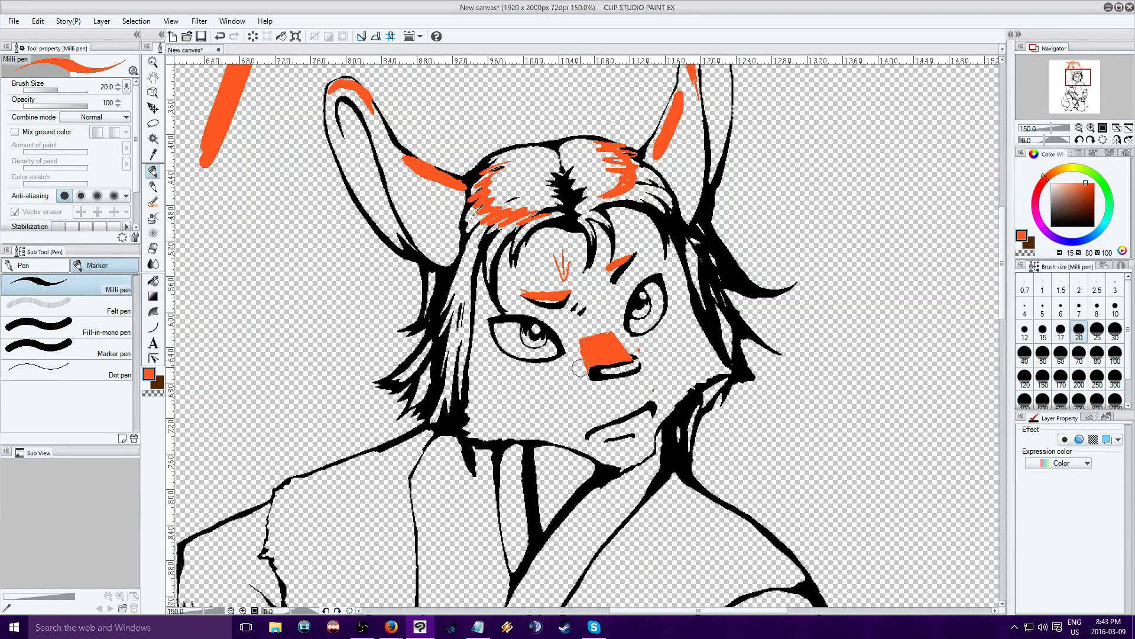
Add small orange highlight spots beside the mouth, above the eyelid and inside both eyes.
left_click_drag(587, 424, 593, 420)
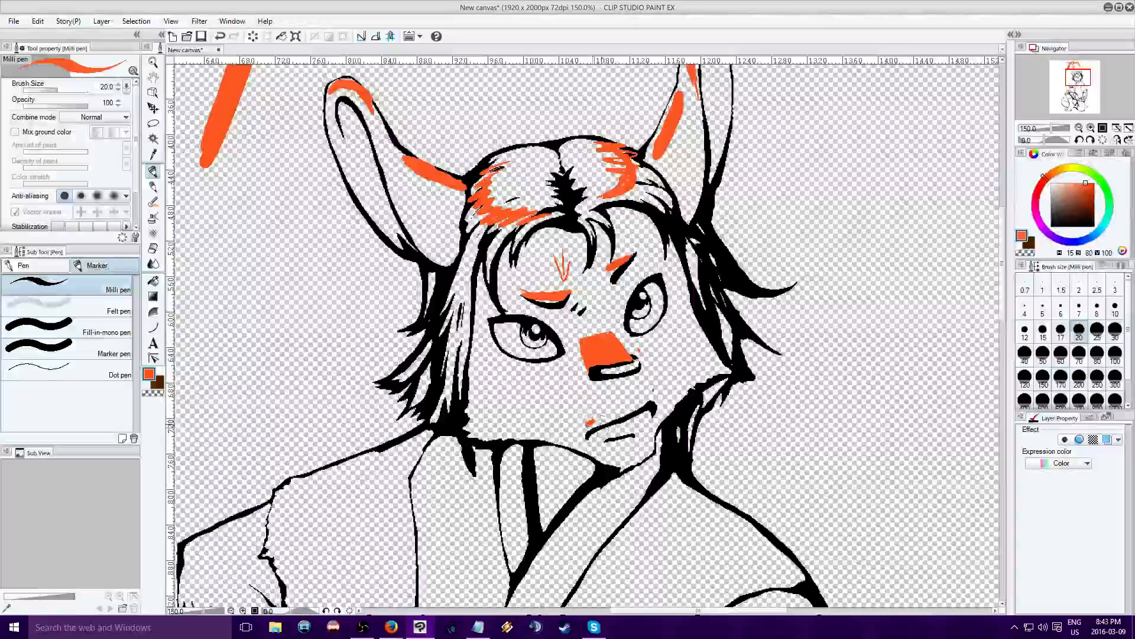
left_click(512, 309)
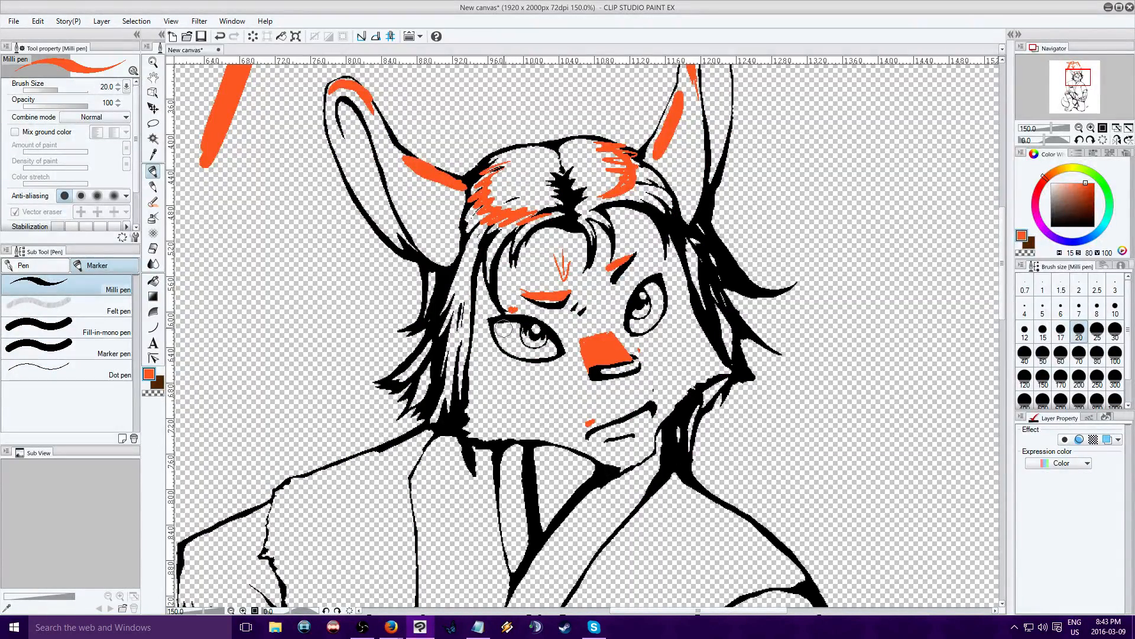
left_click_drag(517, 331, 520, 333)
left_click_drag(651, 292, 645, 298)
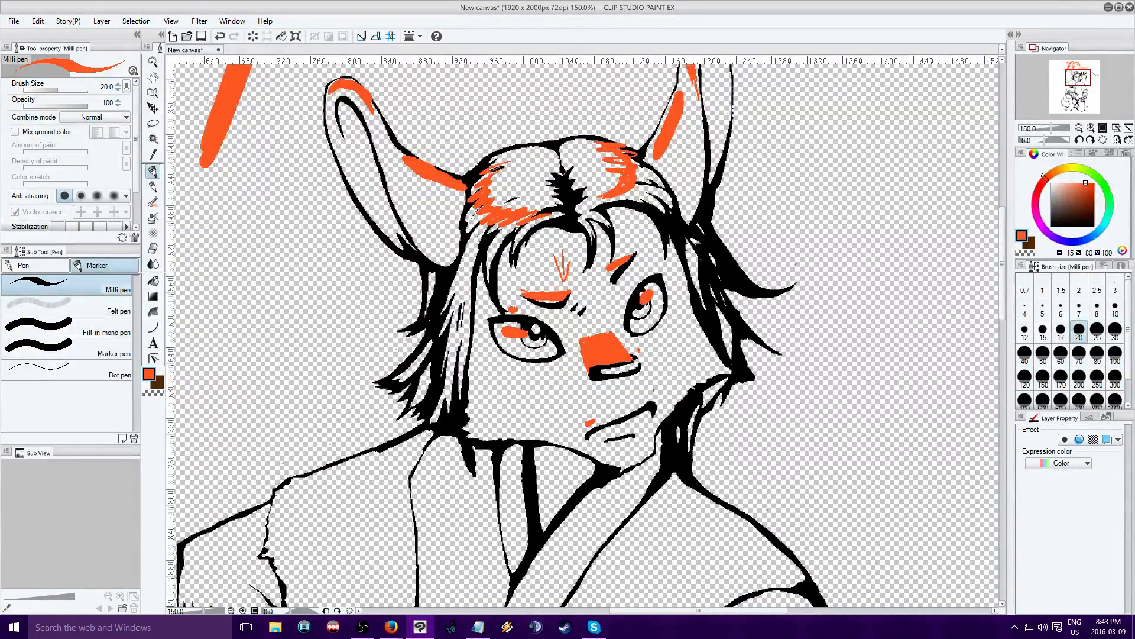
Paint orange highlight strips along the character's right shoulder and torn sleeve, and draw a thin shading guide line across the garment below.
left_click_drag(1080, 77, 1080, 80)
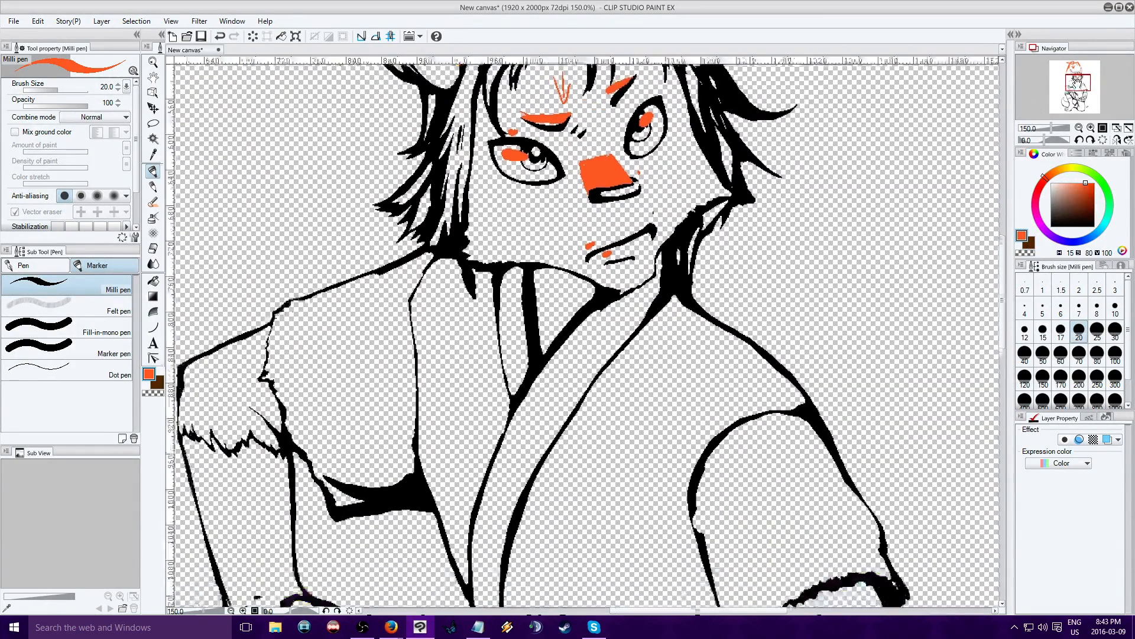
left_click_drag(1080, 82, 1074, 80)
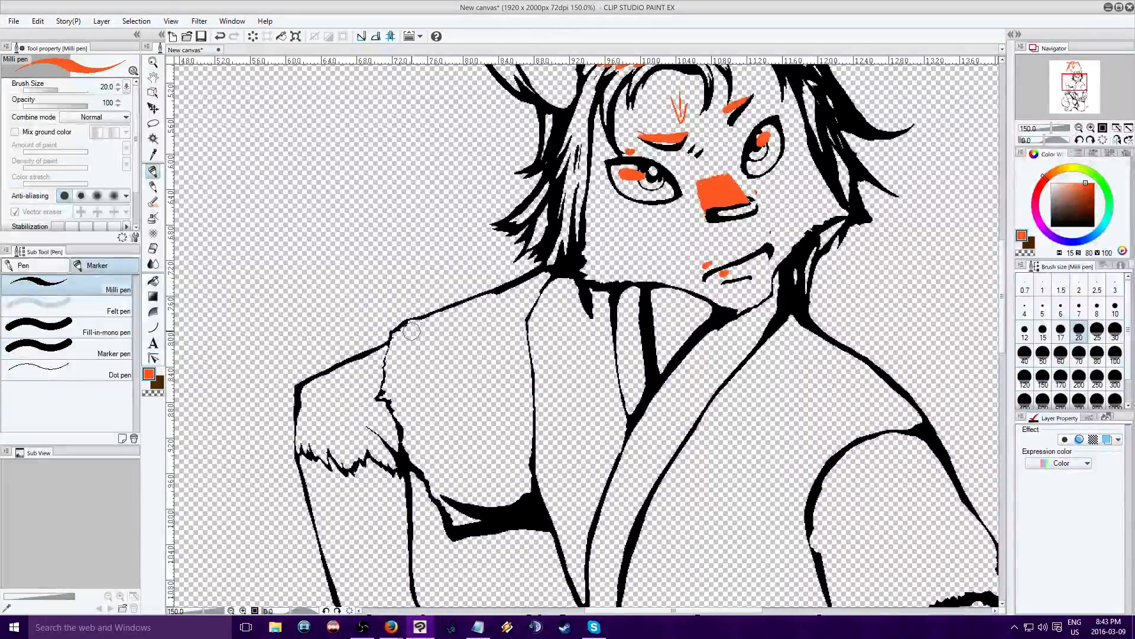
left_click_drag(405, 340, 529, 298)
mouse_move(409, 327)
left_mouse_down()
mouse_move(540, 280)
mouse_move(415, 335)
left_mouse_up()
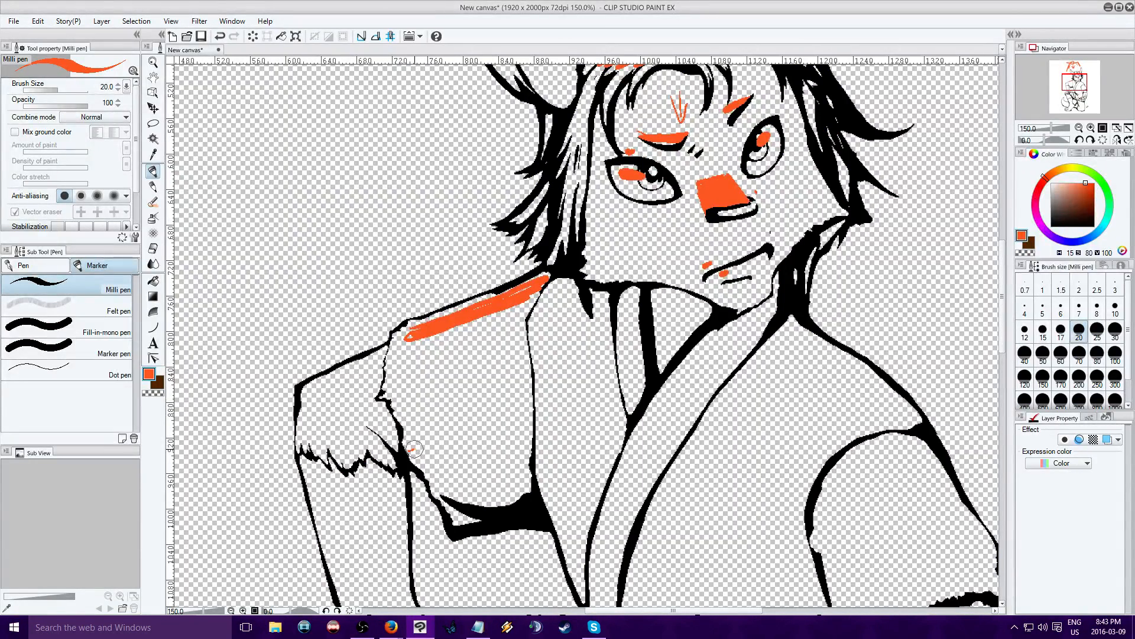
left_click_drag(414, 448, 539, 420)
left_click_drag(439, 322, 402, 338)
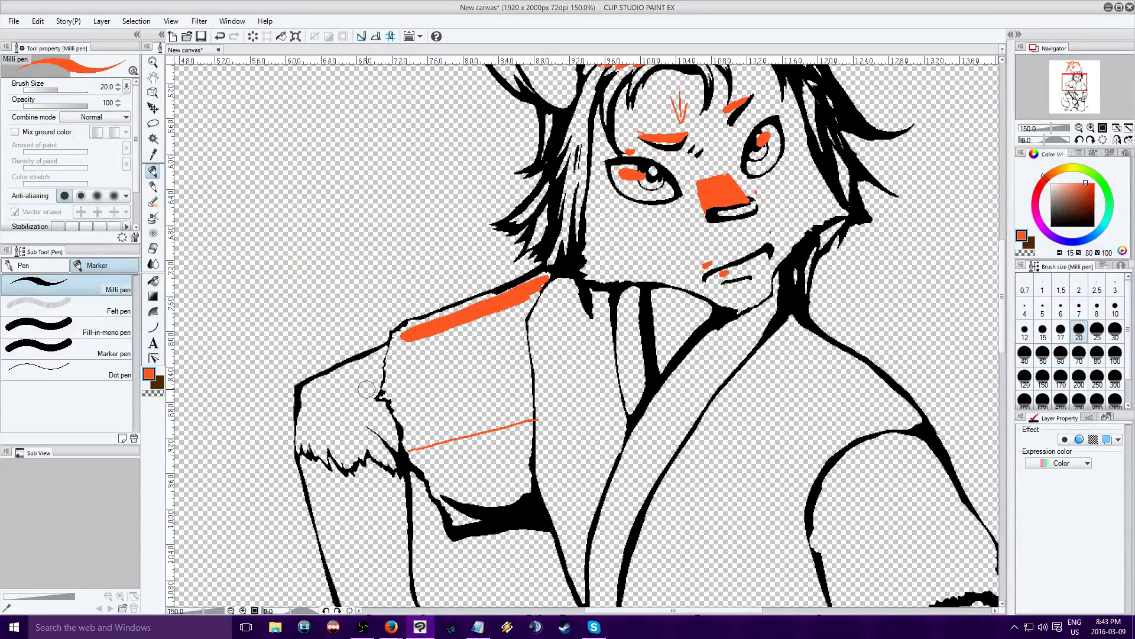
mouse_move(375, 371)
left_mouse_down()
mouse_move(311, 390)
mouse_move(378, 353)
left_mouse_up()
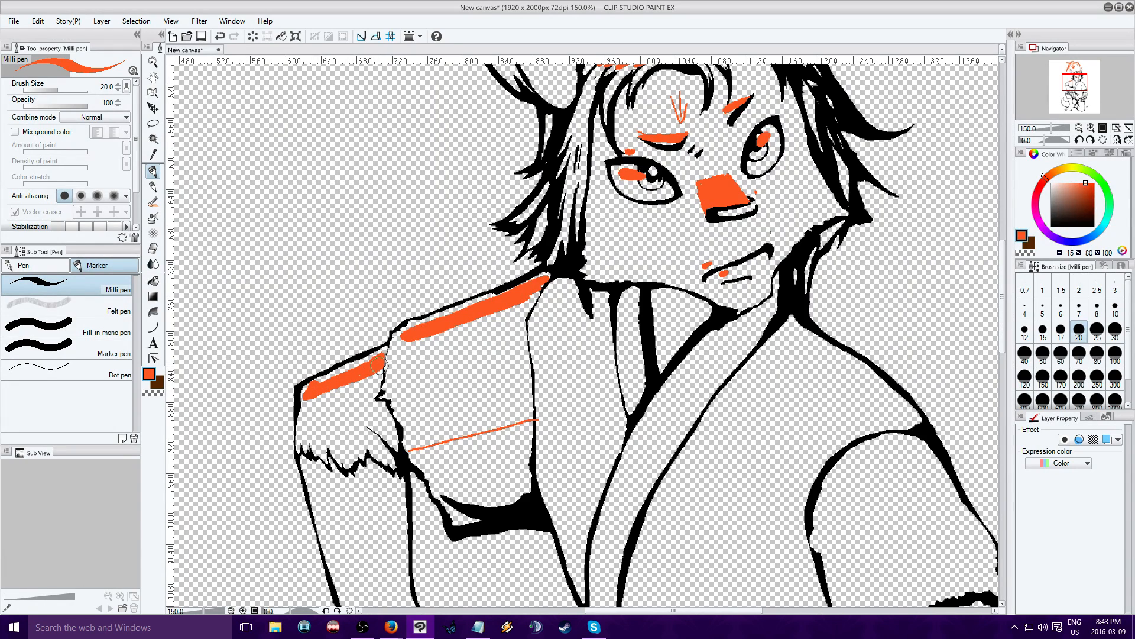
Draw thin orange contour lines inside both ears and extend the orange highlights along the fringe and the hair.
left_click_drag(1076, 81, 1079, 74)
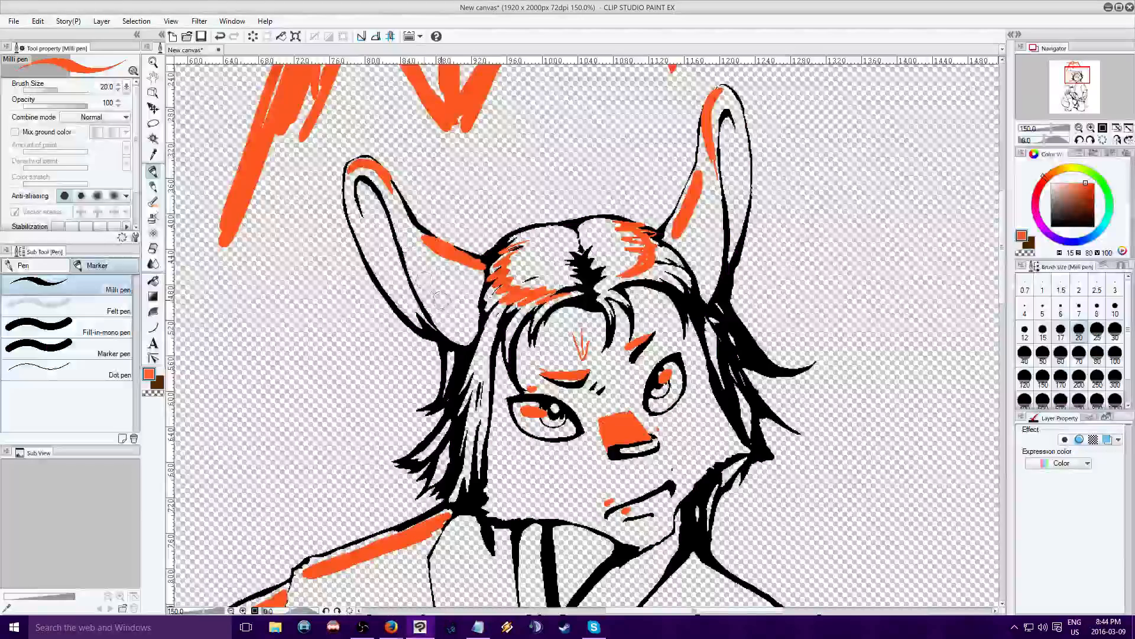
left_click_drag(425, 278, 454, 309)
left_click_drag(714, 206, 706, 246)
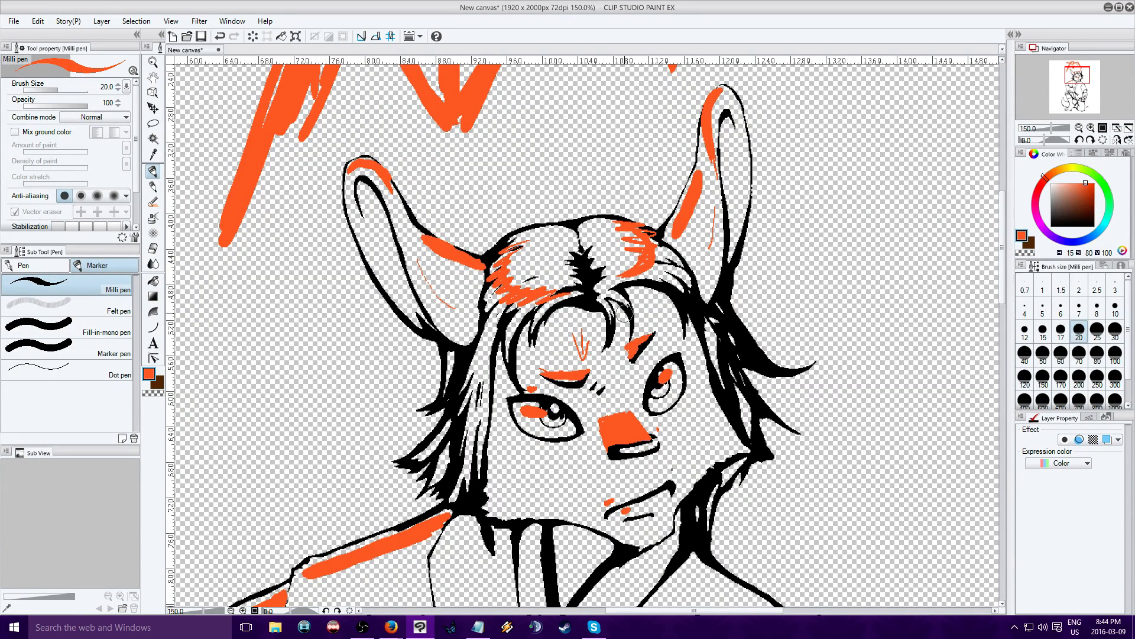
left_click_drag(613, 292, 562, 293)
left_click_drag(630, 279, 647, 275)
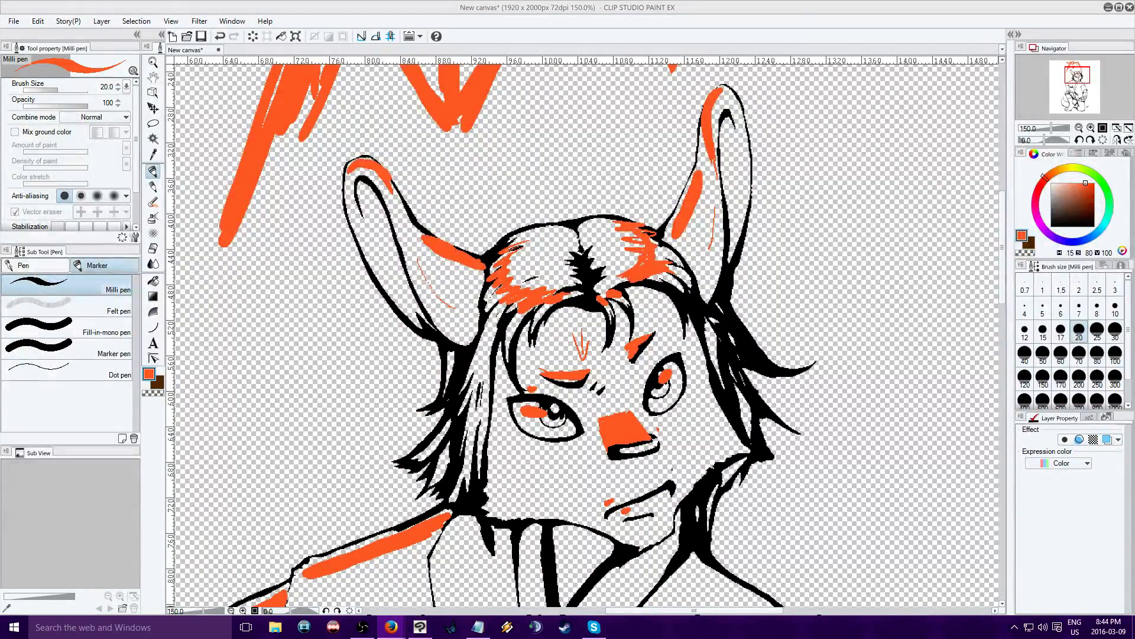
left_click(797, 13)
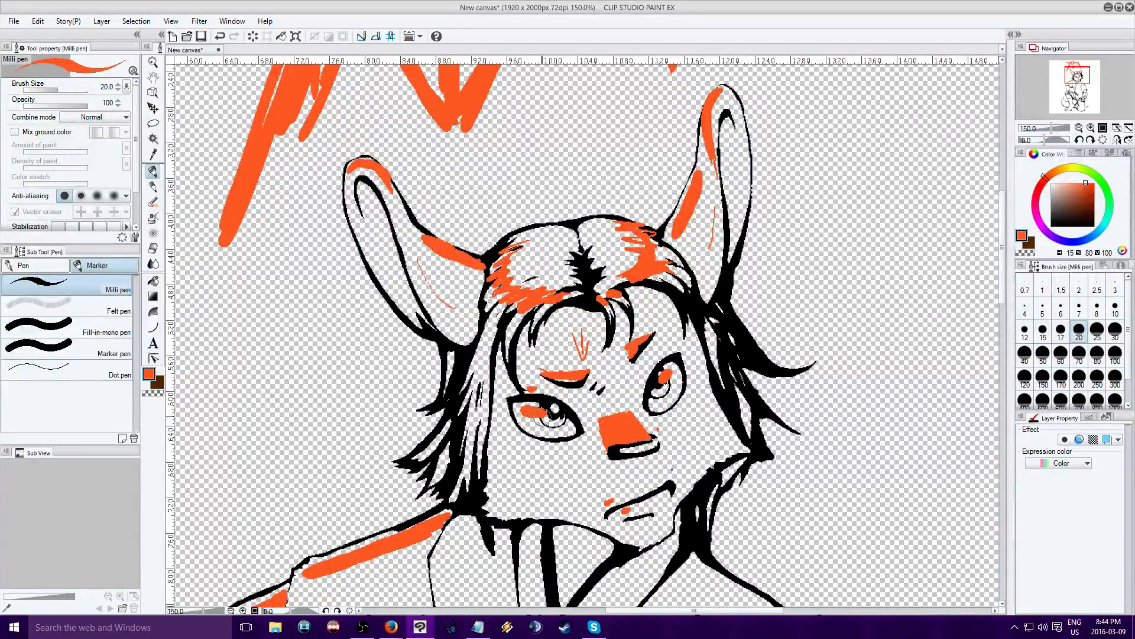
Draw thin orange contour lines down the neck and across the chest and robe to mark the light boundary.
left_click_drag(1080, 88, 1055, 112)
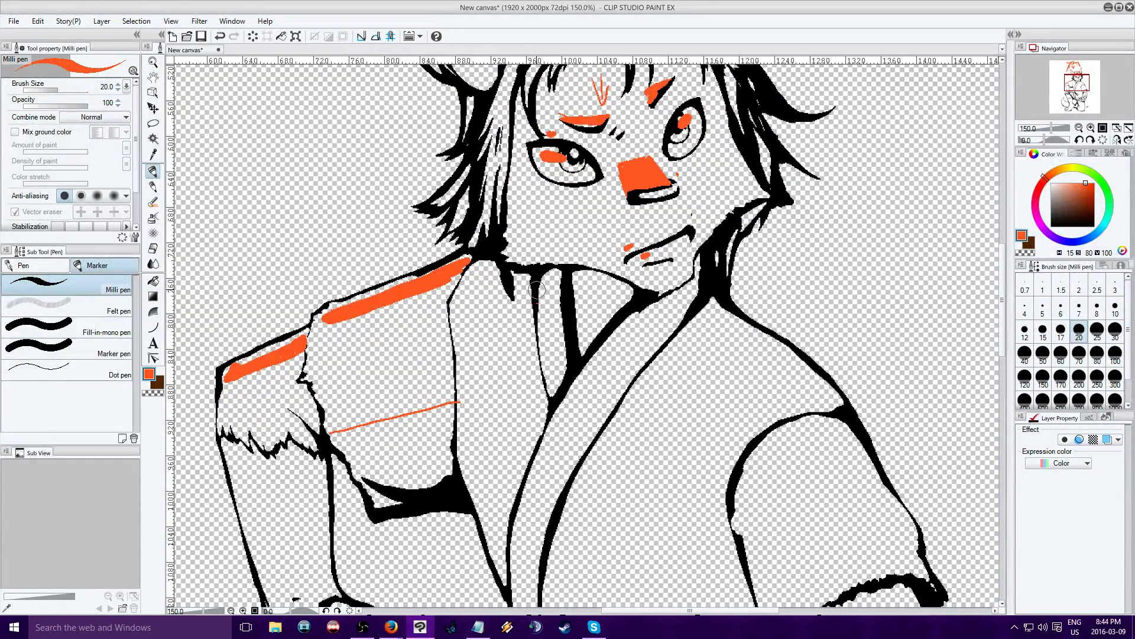
left_click_drag(526, 276, 519, 357)
mouse_move(756, 327)
left_mouse_down()
mouse_move(709, 353)
mouse_move(683, 431)
mouse_move(630, 479)
left_mouse_up()
mouse_move(522, 389)
left_mouse_down()
mouse_move(549, 406)
mouse_move(581, 476)
mouse_move(612, 486)
left_mouse_up()
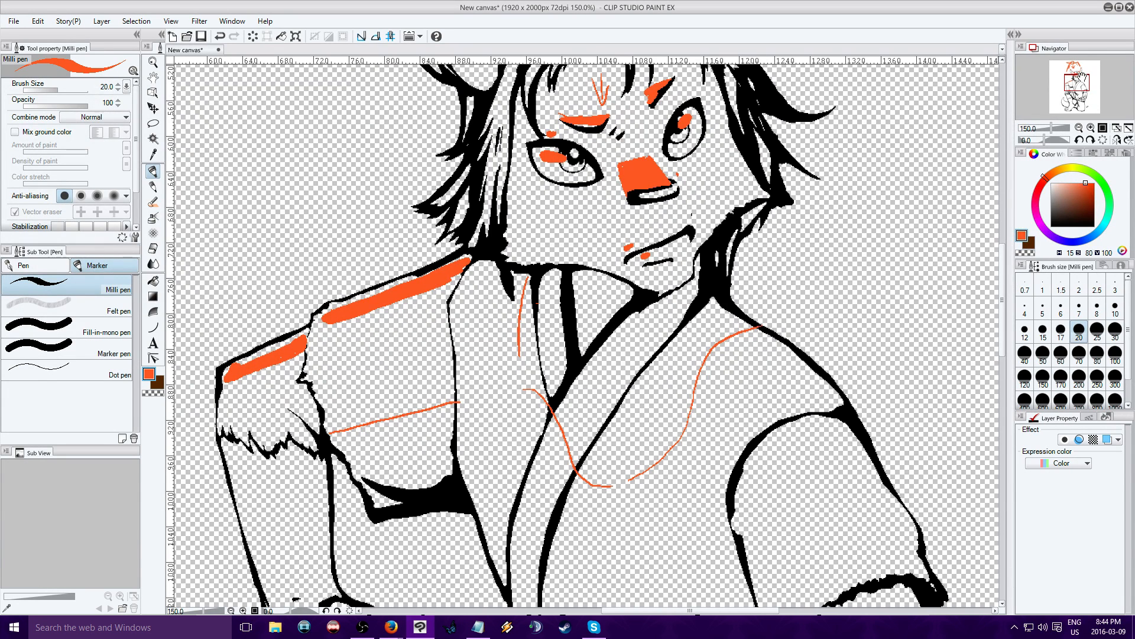
Outline and fill an orange highlight patch on top of the character's left shoulder.
left_click_drag(1081, 77, 1080, 85)
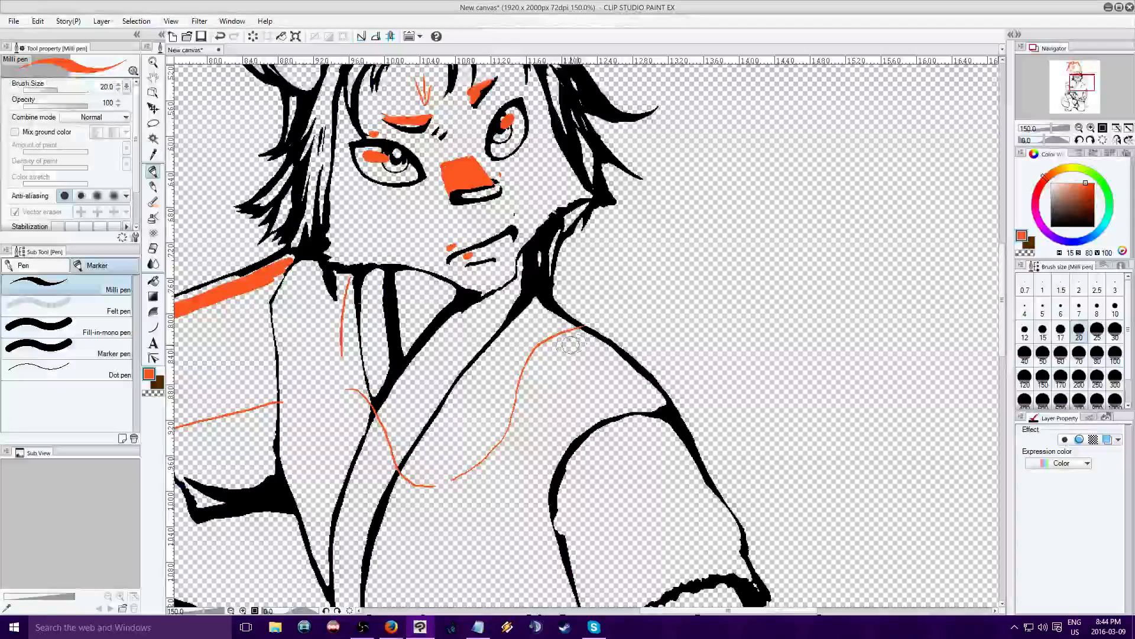
mouse_move(579, 327)
left_mouse_down()
mouse_move(553, 336)
mouse_move(535, 358)
mouse_move(566, 334)
mouse_move(535, 359)
mouse_move(570, 334)
mouse_move(540, 352)
mouse_move(612, 362)
left_mouse_up()
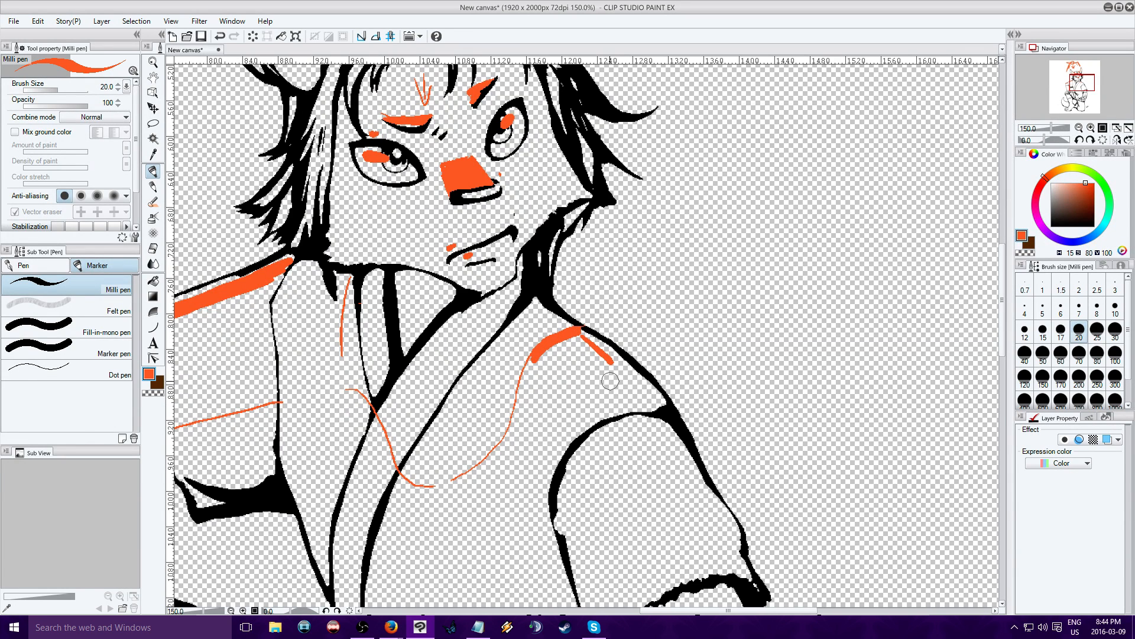
mouse_move(538, 370)
left_mouse_down()
mouse_move(592, 394)
mouse_move(621, 385)
mouse_move(577, 355)
mouse_move(587, 337)
mouse_move(553, 361)
mouse_move(605, 356)
mouse_move(602, 386)
left_mouse_up()
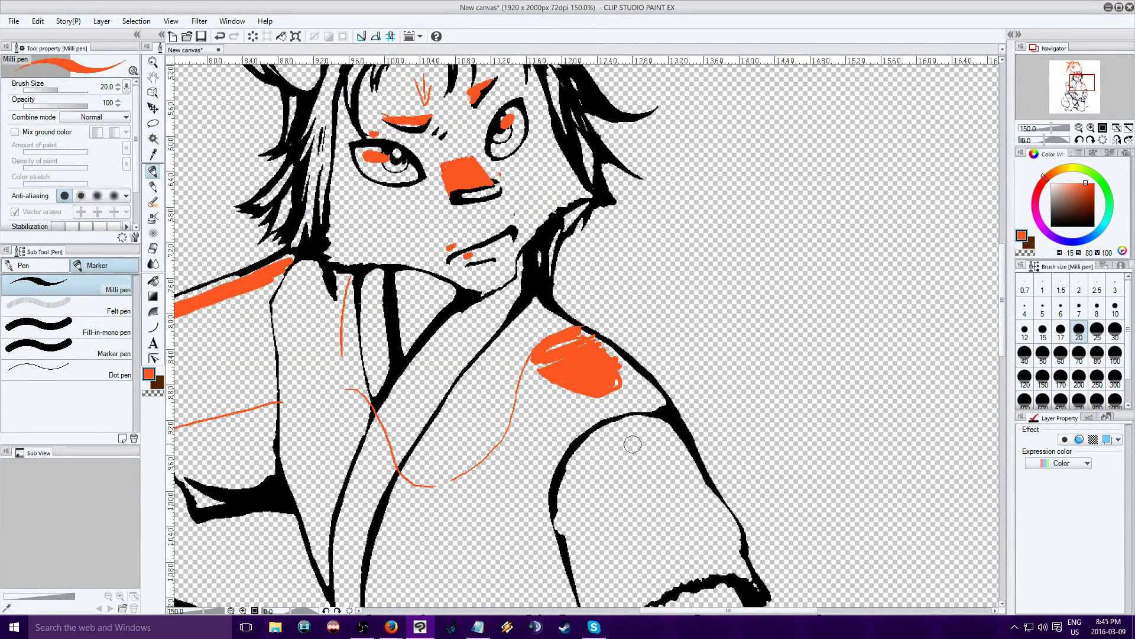
Paint an orange highlight down the upper part of the left sleeve, curving along its top seam and widening above the cuff.
left_click_drag(596, 442, 652, 421)
left_click_drag(1074, 83, 1075, 90)
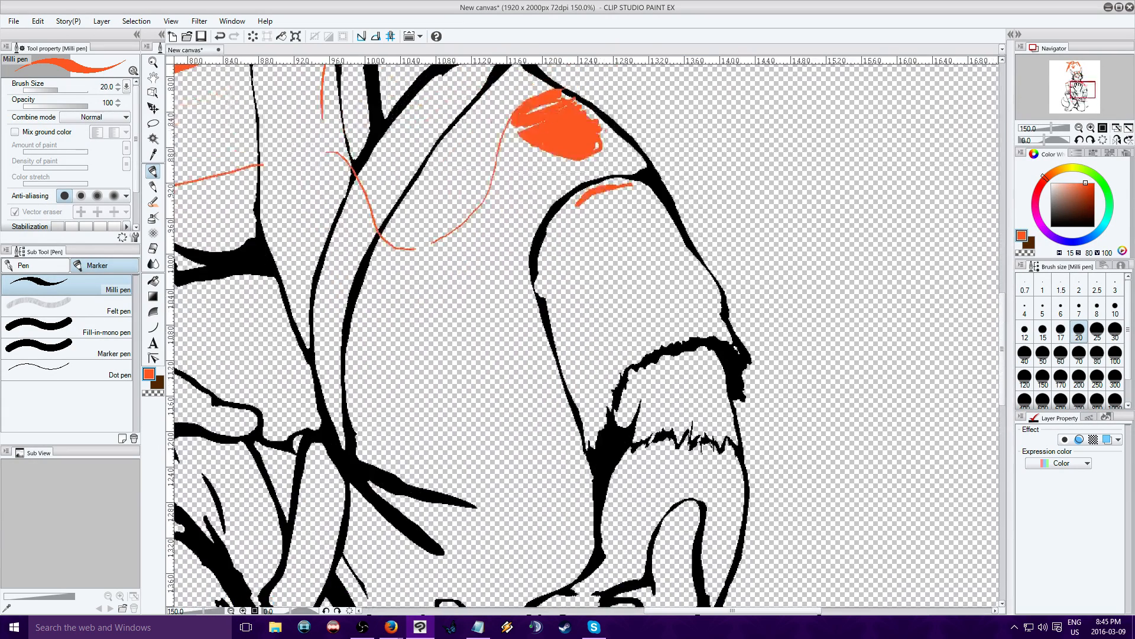
left_click_drag(576, 204, 652, 262)
mouse_move(624, 187)
left_mouse_down()
mouse_move(652, 263)
mouse_move(649, 308)
left_mouse_up()
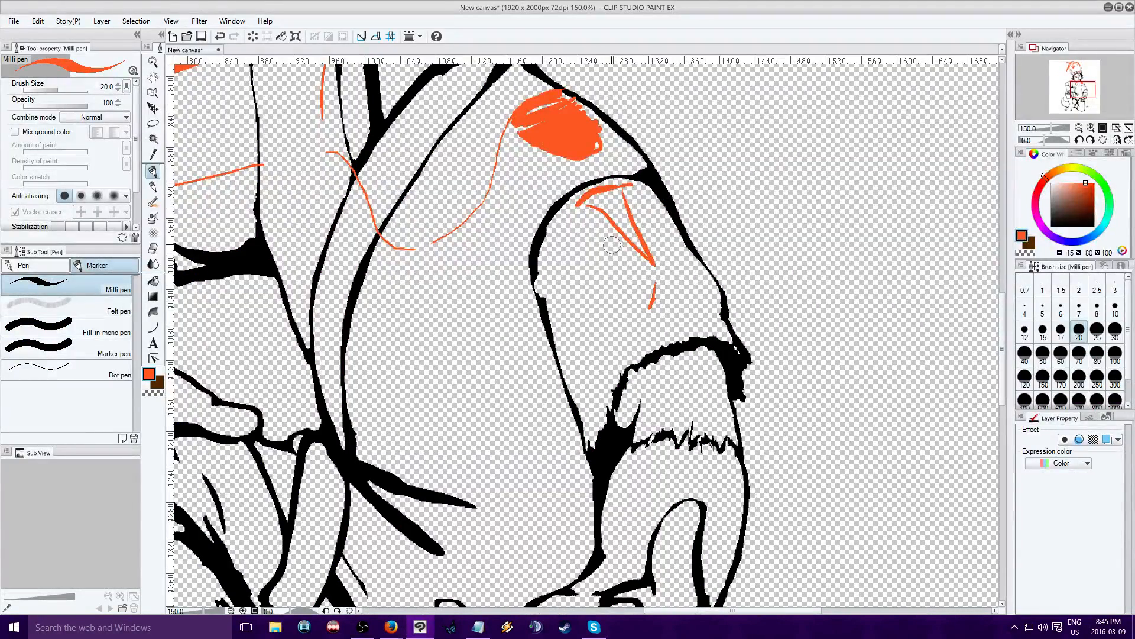
mouse_move(622, 240)
left_mouse_down()
mouse_move(646, 298)
mouse_move(642, 290)
mouse_move(668, 289)
mouse_move(638, 317)
mouse_move(668, 294)
left_mouse_up()
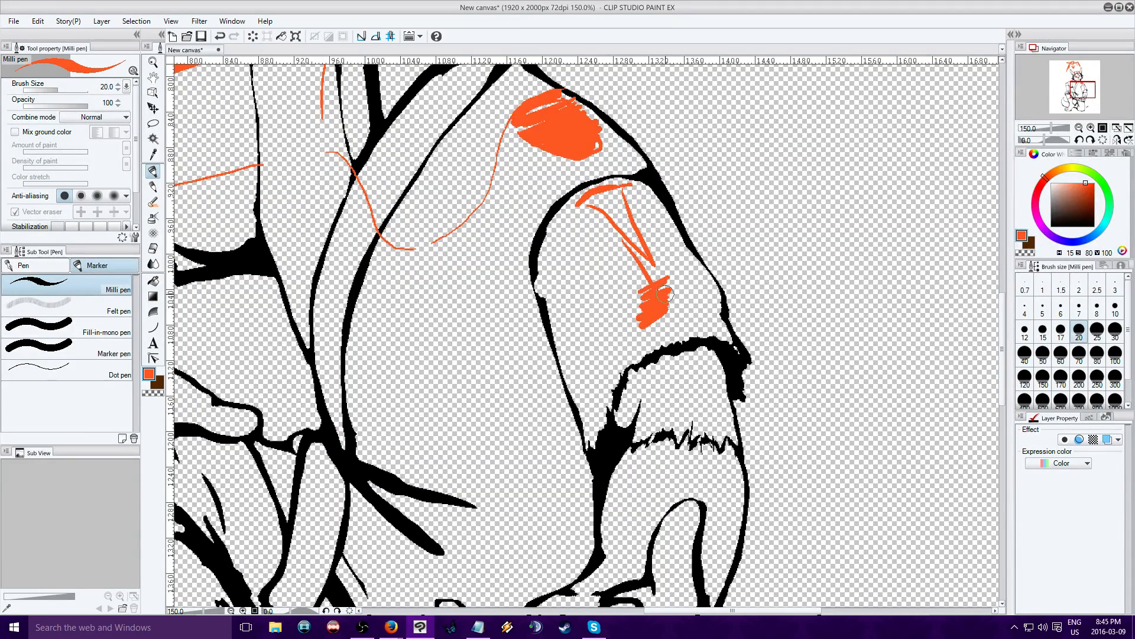
mouse_move(608, 201)
left_mouse_down()
mouse_move(666, 300)
mouse_move(667, 314)
mouse_move(643, 330)
mouse_move(686, 312)
left_mouse_up()
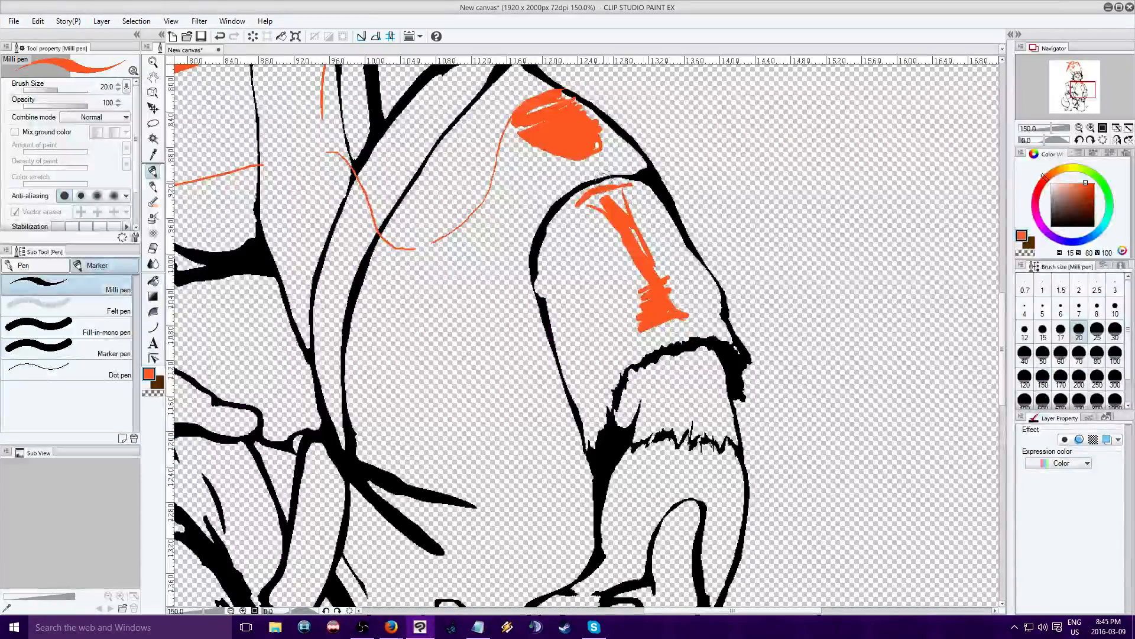
left_click_drag(591, 196, 600, 208)
Paint orange highlights on the left forearm, along the thumb and top of the palm, and on the fingertips.
scroll(693, 144, "down", 5)
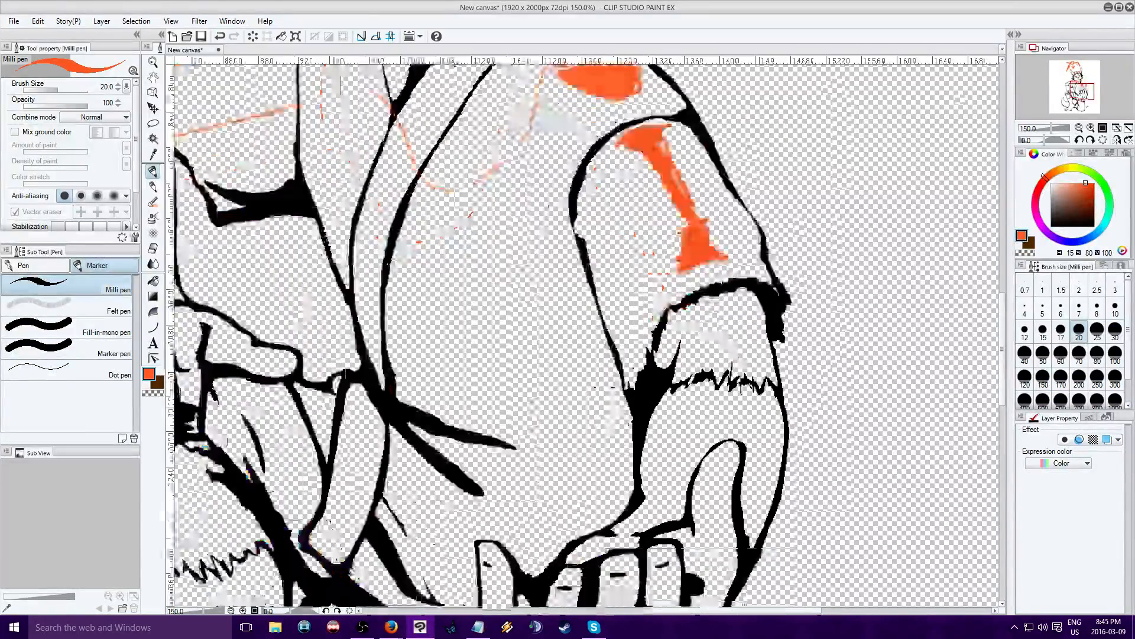
mouse_move(688, 147)
left_mouse_down()
mouse_move(672, 174)
mouse_move(660, 258)
left_mouse_up()
mouse_move(693, 160)
left_mouse_down()
mouse_move(657, 269)
mouse_move(698, 164)
mouse_move(675, 172)
mouse_move(706, 190)
mouse_move(671, 216)
mouse_move(654, 269)
mouse_move(714, 247)
mouse_move(675, 277)
left_mouse_up()
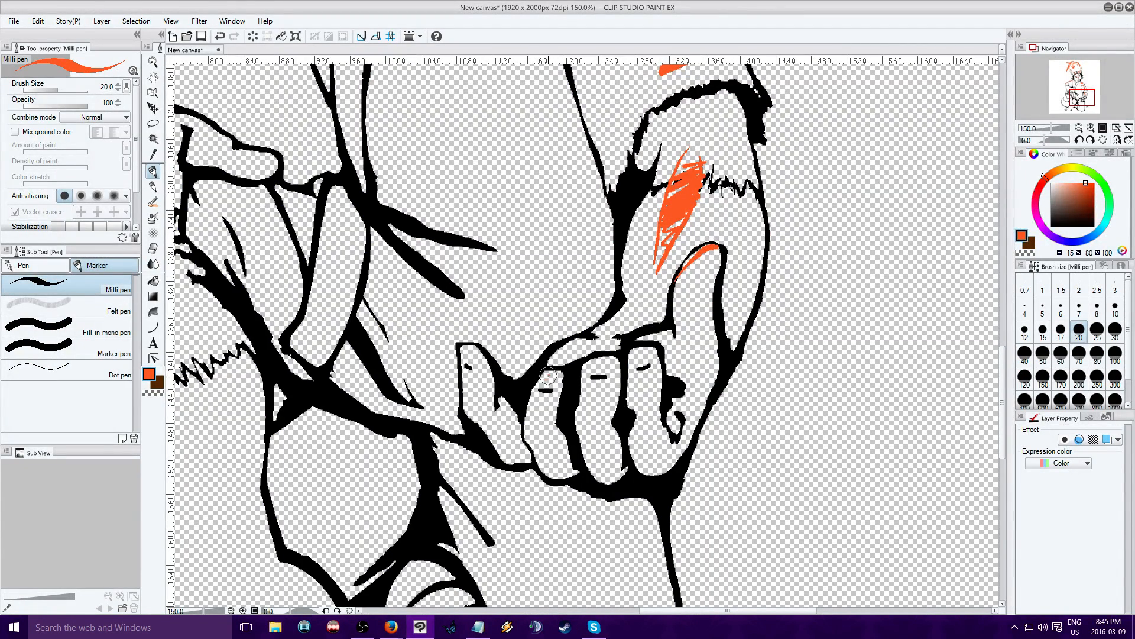
mouse_move(547, 376)
left_mouse_down()
mouse_move(641, 355)
mouse_move(592, 341)
mouse_move(552, 358)
mouse_move(594, 338)
left_mouse_up()
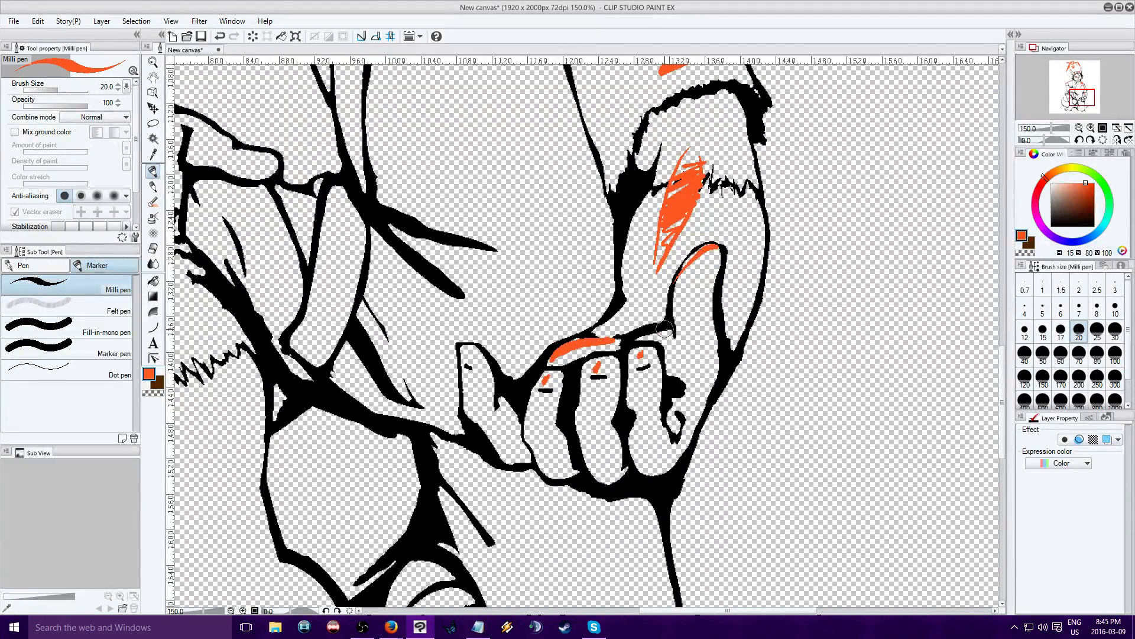
mouse_move(668, 328)
left_mouse_down()
mouse_move(643, 337)
mouse_move(653, 302)
mouse_move(594, 336)
left_mouse_up()
Recolor the orange highlight guides to pale cyan with hue 182, saturation 18 and value 100.
left_click_drag(1074, 107, 1078, 82)
left_click(1080, 127)
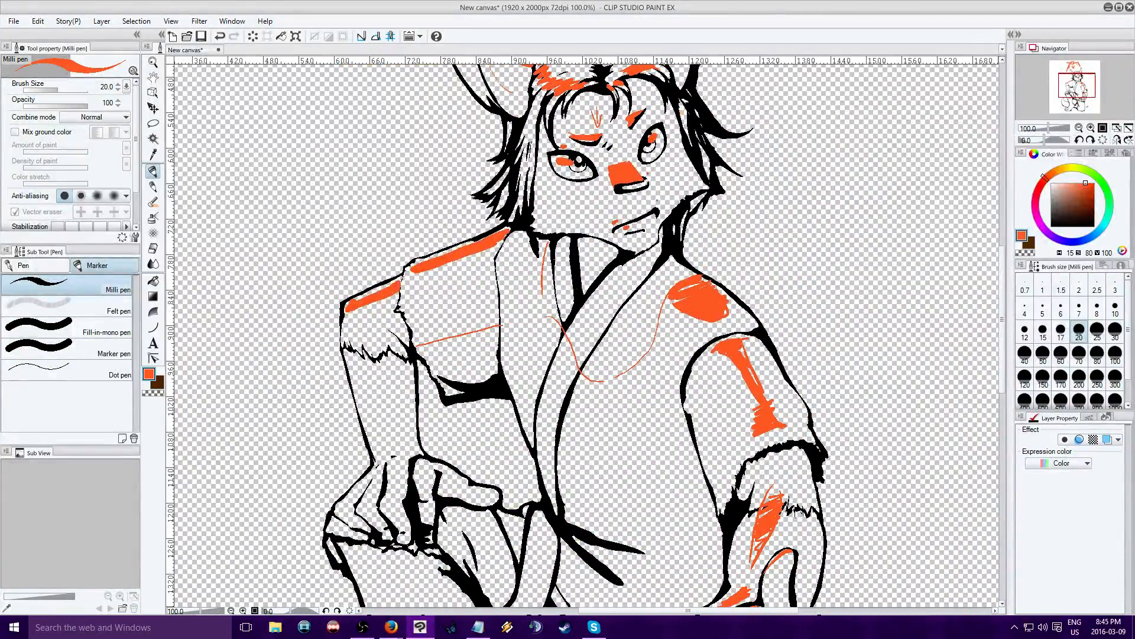
left_click_drag(1077, 86, 1073, 79)
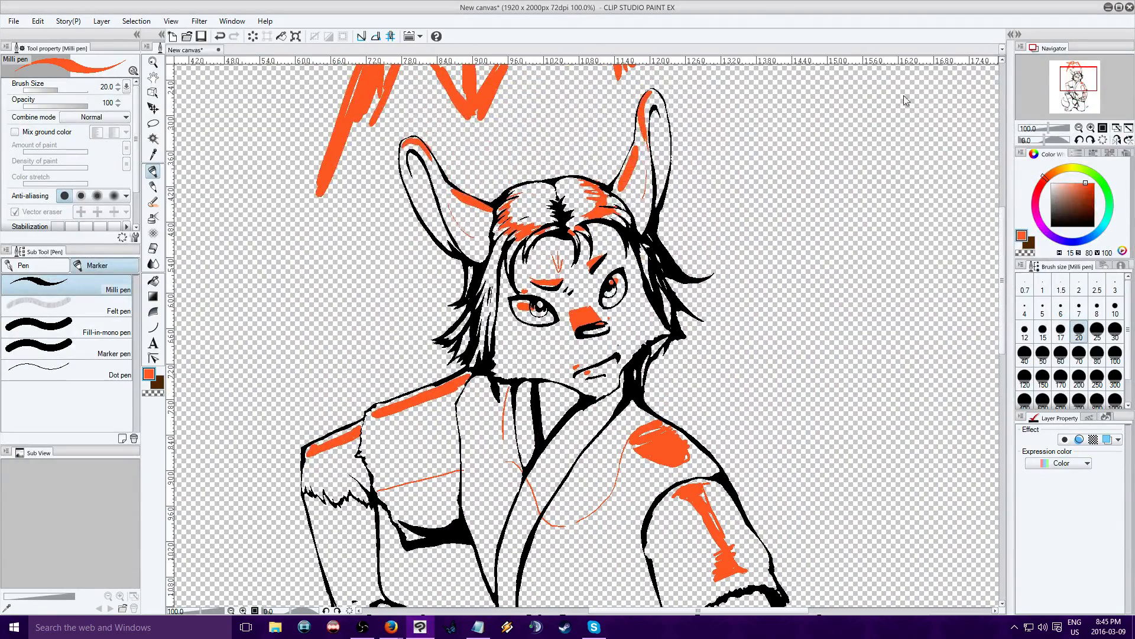
left_click_drag(1064, 186, 1051, 185)
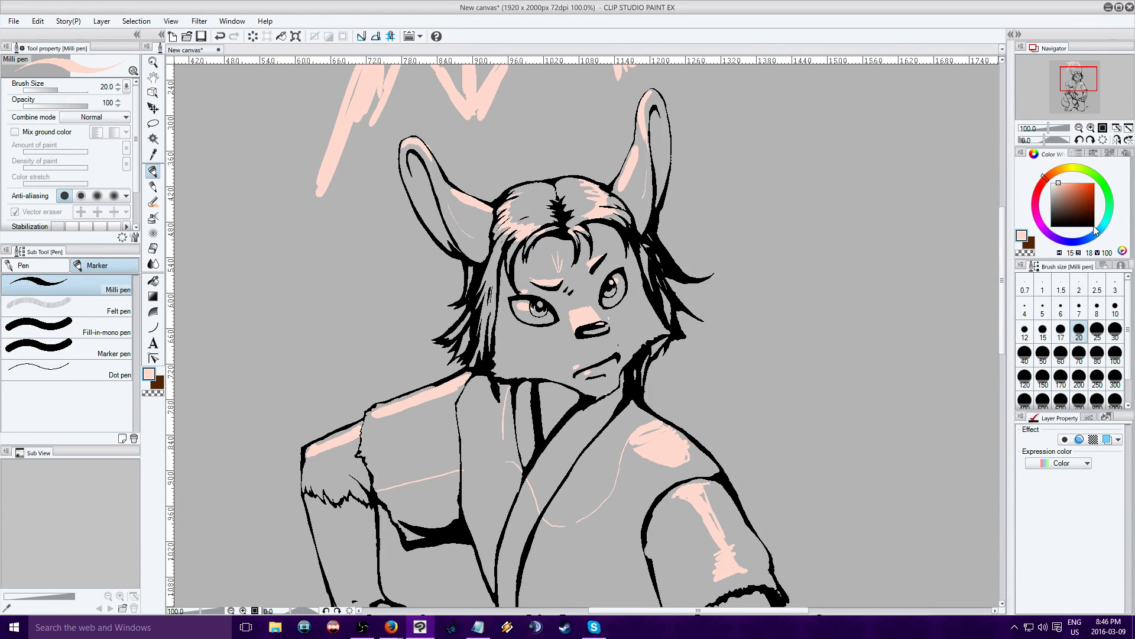
left_click_drag(1095, 229, 1104, 226)
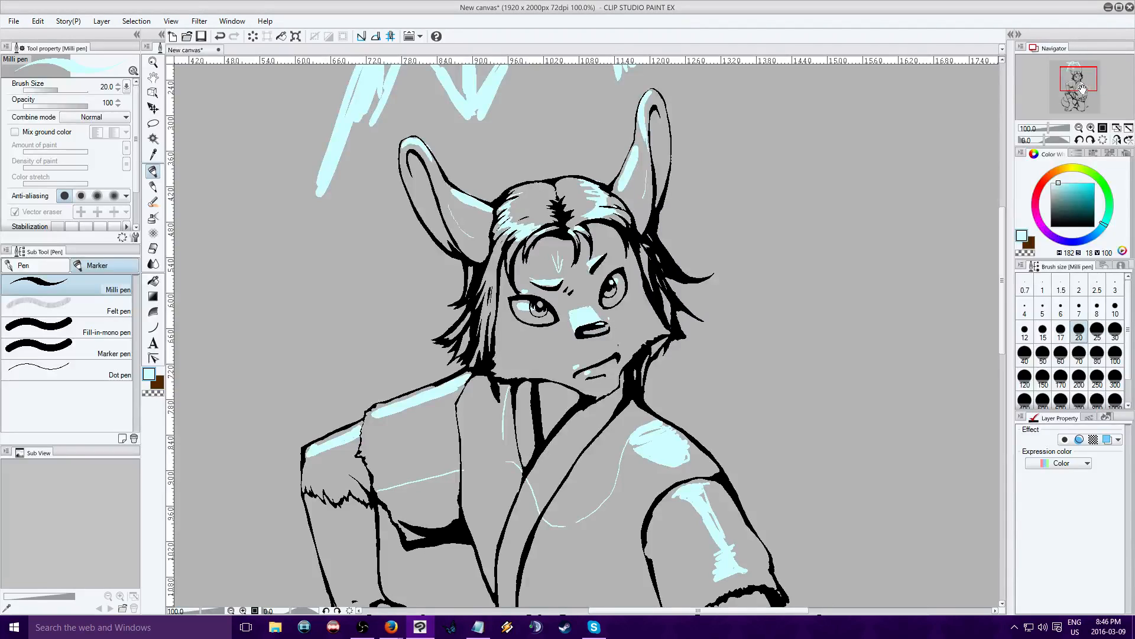
Paint pale cyan highlights on the right hand's knuckles and fingers, and outline a curved highlight along the tail's inner edge.
left_click_drag(1082, 80, 1082, 89)
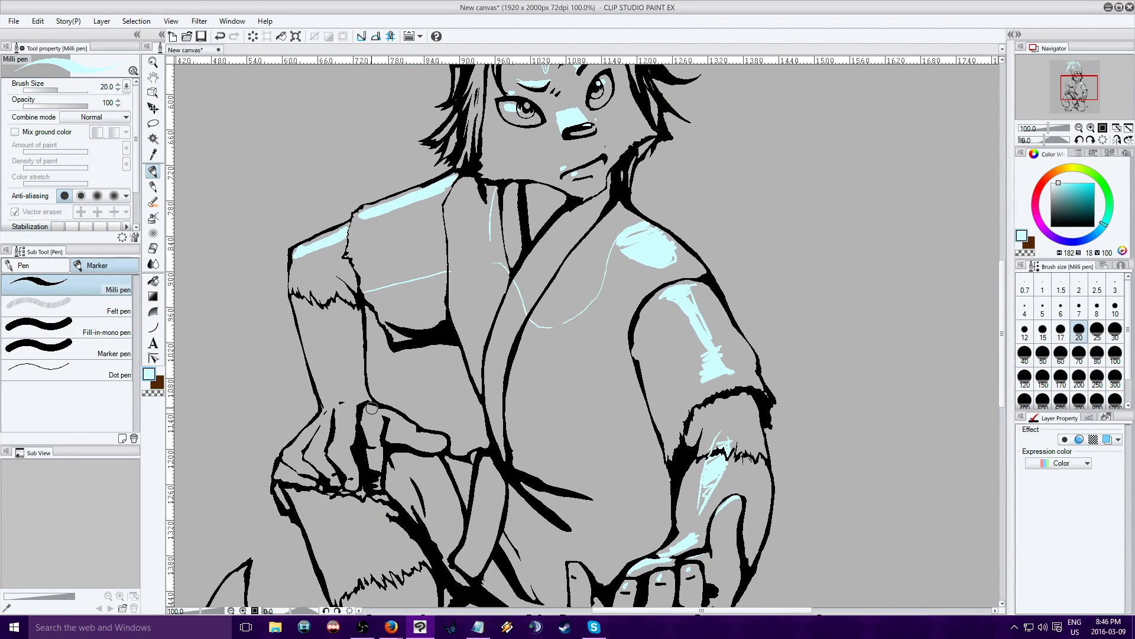
mouse_move(368, 408)
left_mouse_down()
mouse_move(342, 443)
mouse_move(303, 439)
mouse_move(326, 425)
mouse_move(294, 445)
left_mouse_up()
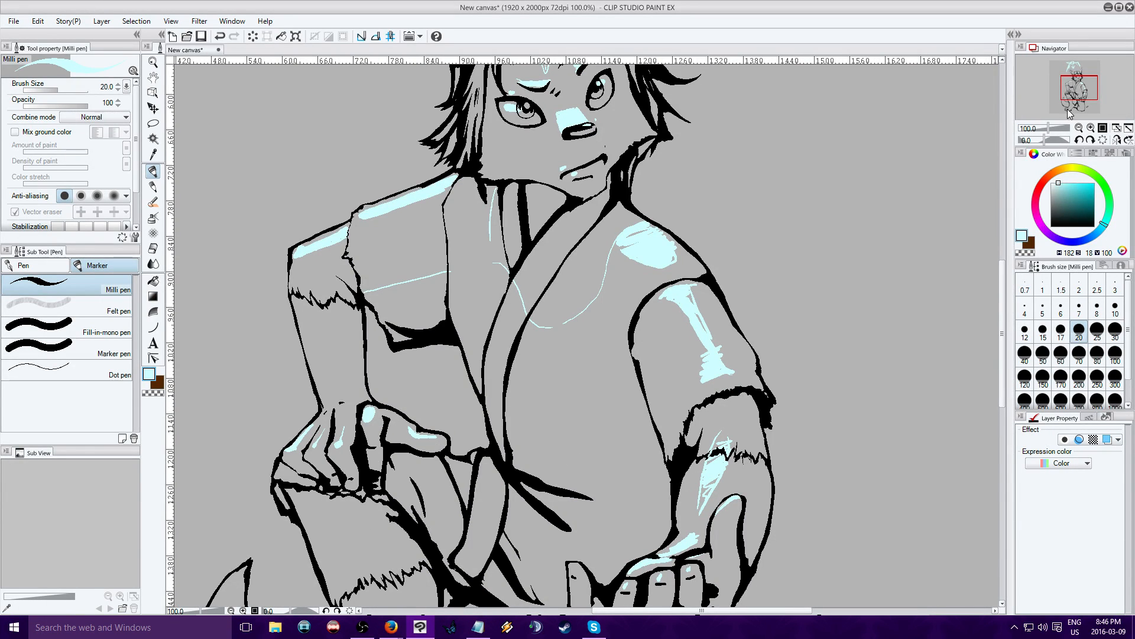
left_click_drag(1086, 82, 1075, 95)
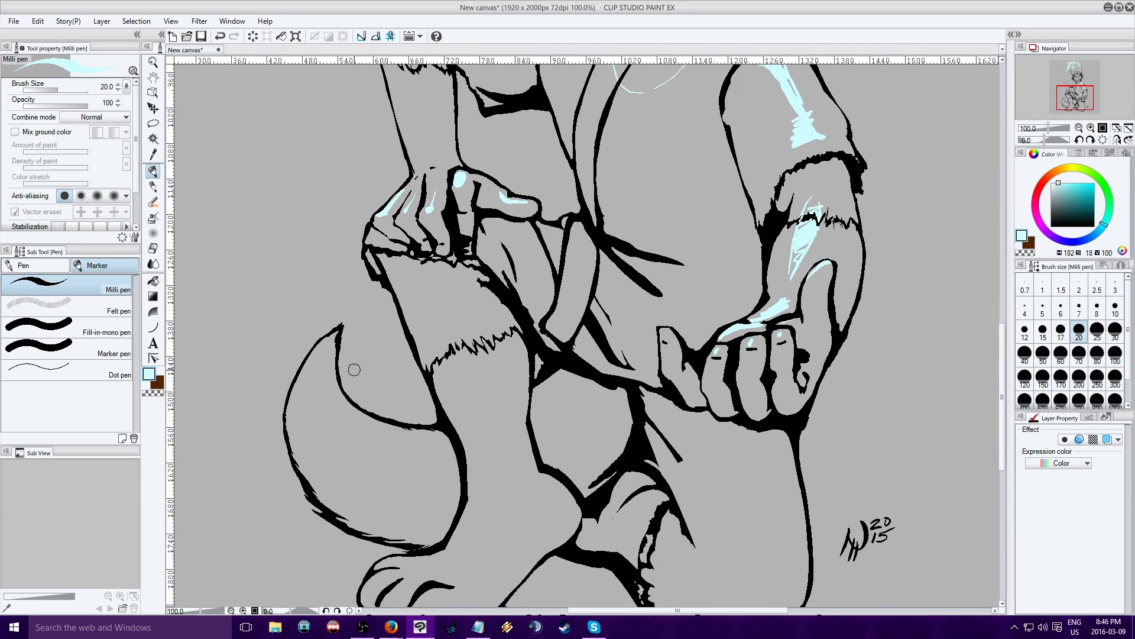
mouse_move(327, 348)
left_mouse_down()
mouse_move(333, 405)
mouse_move(410, 427)
left_mouse_up()
mouse_move(334, 338)
left_mouse_down()
mouse_move(313, 365)
mouse_move(323, 402)
mouse_move(376, 430)
mouse_move(468, 418)
left_mouse_up()
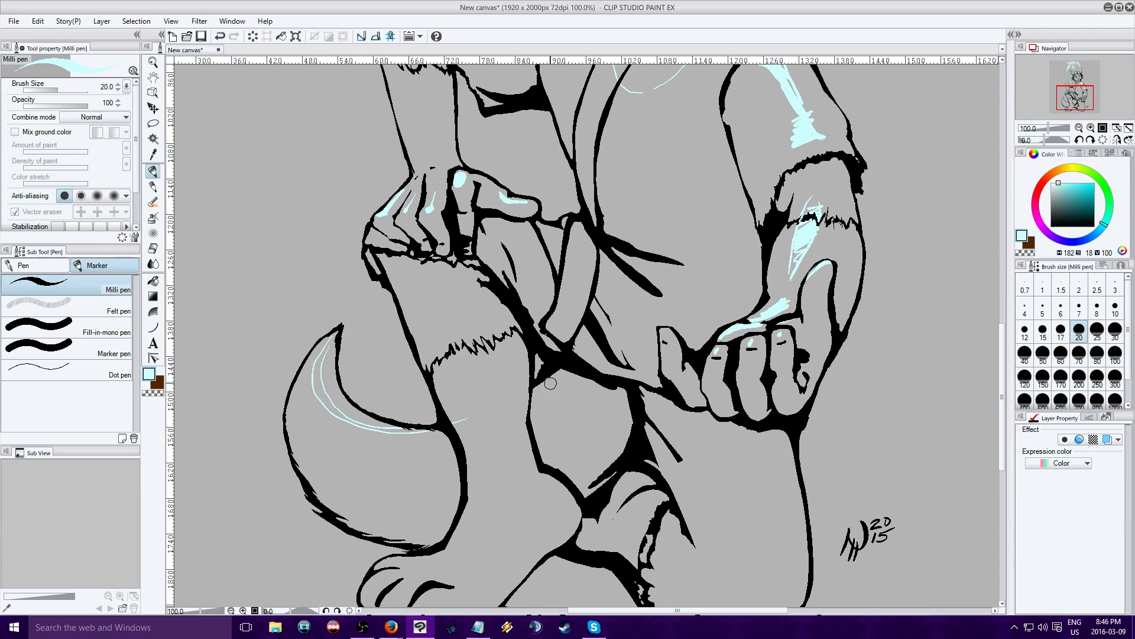
Add pale cyan highlights to the belt, the inner thigh area, the kneeling leg and the front foot's toes.
left_click_drag(533, 399, 564, 365)
left_click_drag(609, 504, 603, 520)
mouse_move(386, 562)
left_mouse_down()
mouse_move(400, 560)
mouse_move(382, 575)
mouse_move(435, 593)
left_mouse_up()
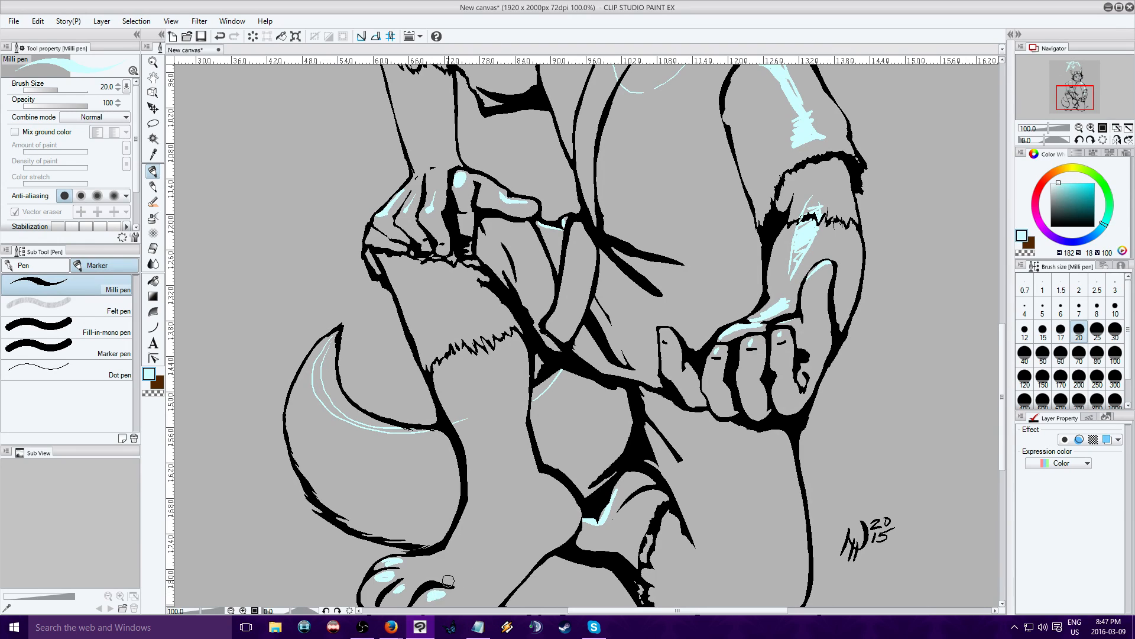
Sketch a dark brown example sphere beside the front foot and mark a pale cyan light ray and highlight on its top.
left_click_drag(1032, 79, 1071, 100)
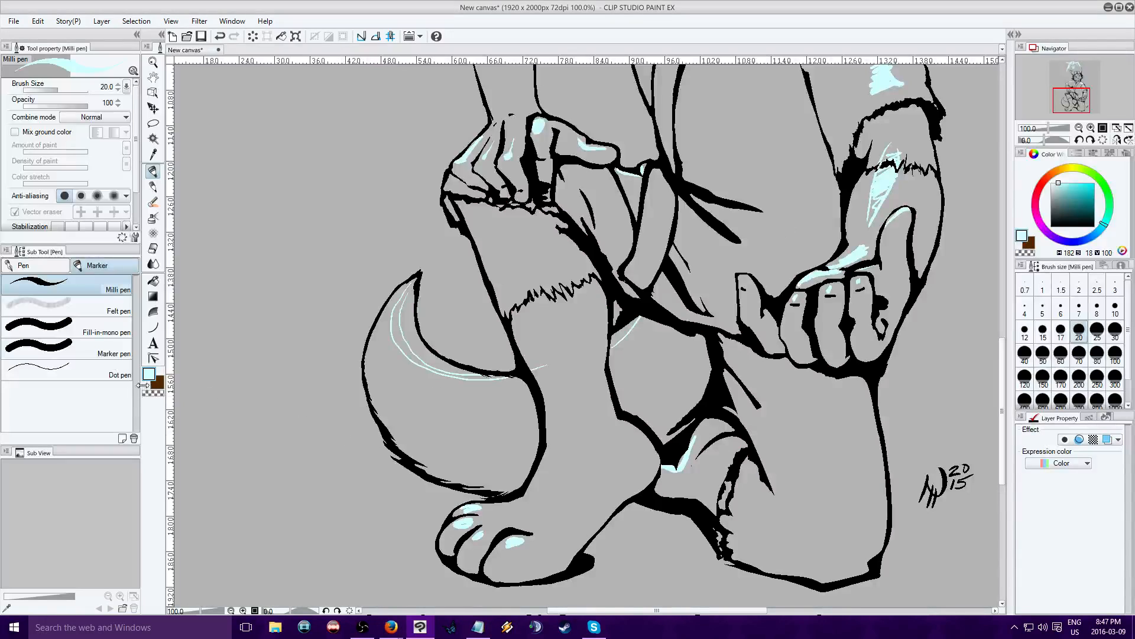
left_click(157, 383)
mouse_move(402, 489)
left_mouse_down()
mouse_move(335, 554)
mouse_move(398, 489)
mouse_move(325, 536)
mouse_move(415, 528)
mouse_move(331, 511)
mouse_move(392, 556)
mouse_move(330, 495)
left_mouse_up()
left_click(148, 374)
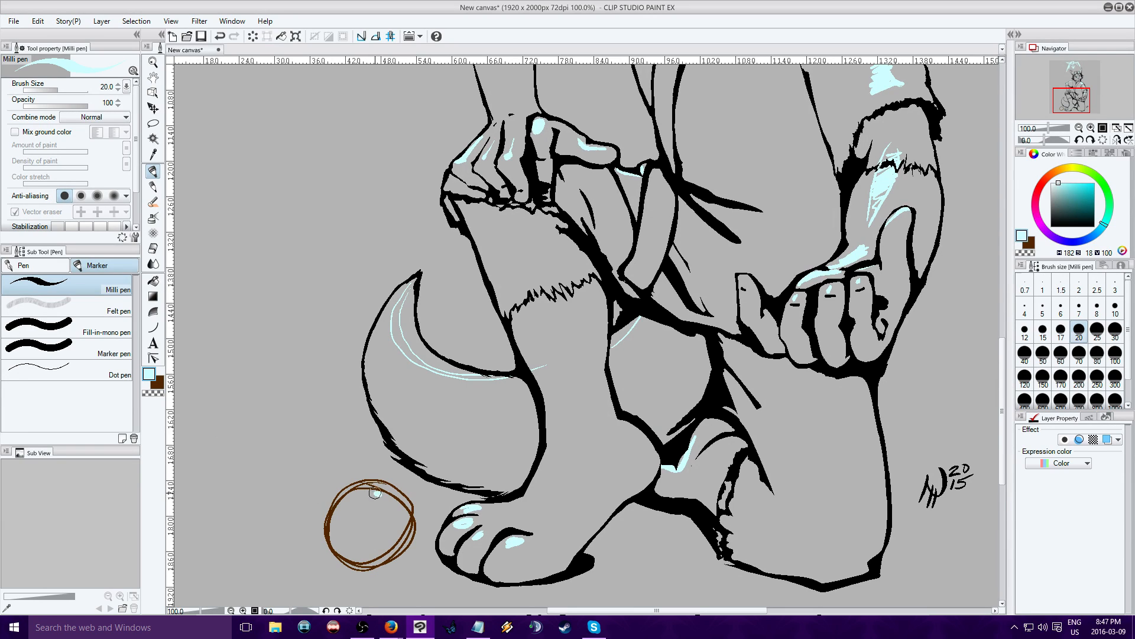
left_click_drag(374, 494, 378, 464)
Hatch a dark brown shadow band across the lower sphere, scribble its cast shadow beneath, and add arrows pointing at it.
left_click(156, 384)
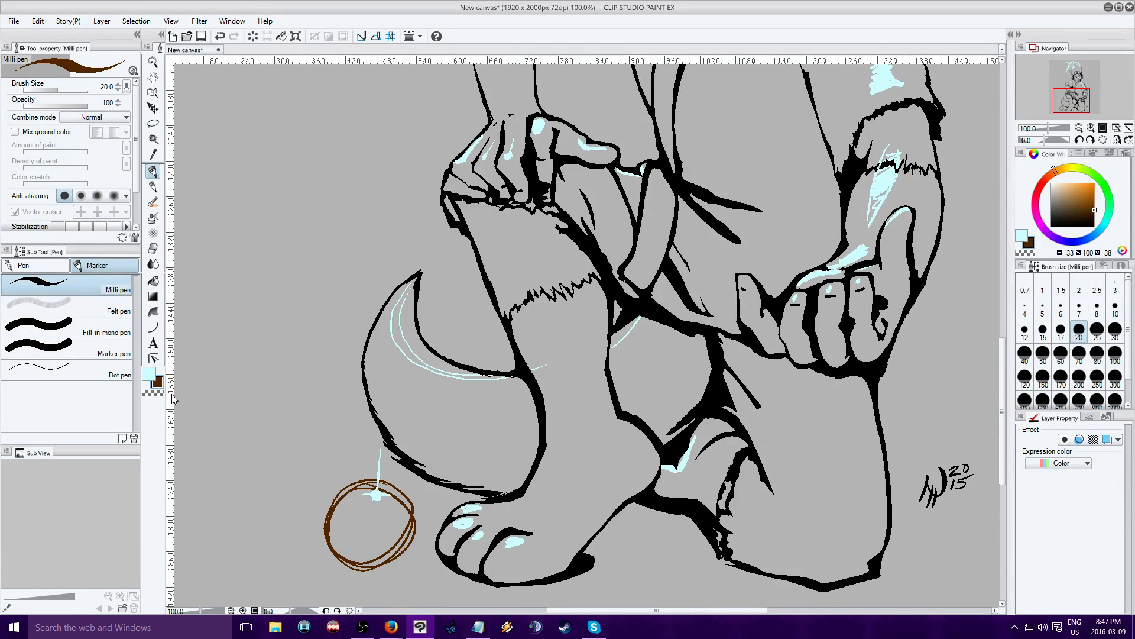
mouse_move(330, 524)
left_mouse_down()
mouse_move(402, 531)
mouse_move(330, 537)
mouse_move(375, 543)
left_mouse_up()
left_click_drag(381, 532, 380, 541)
mouse_move(385, 531)
left_mouse_down()
mouse_move(342, 573)
mouse_move(403, 570)
mouse_move(396, 560)
mouse_move(407, 568)
mouse_move(360, 563)
mouse_move(407, 579)
mouse_move(327, 575)
mouse_move(366, 555)
mouse_move(397, 571)
mouse_move(317, 573)
mouse_move(343, 557)
mouse_move(378, 575)
mouse_move(382, 565)
mouse_move(355, 574)
mouse_move(409, 569)
left_mouse_up()
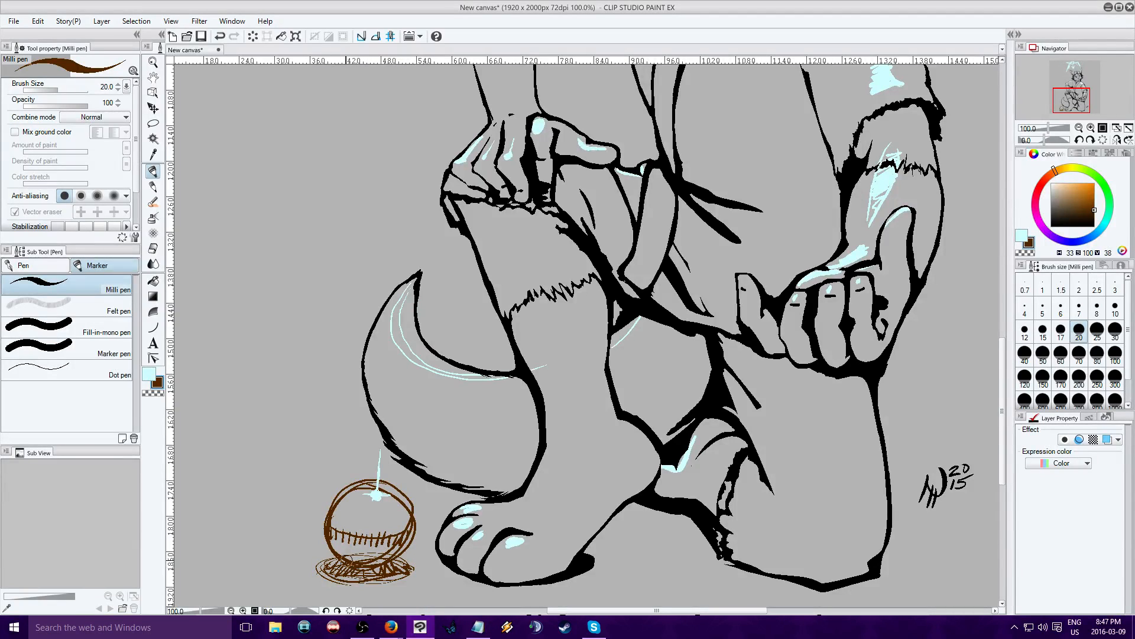
mouse_move(340, 561)
left_mouse_down()
mouse_move(382, 558)
mouse_move(292, 568)
left_mouse_up()
mouse_move(413, 557)
left_mouse_down()
mouse_move(437, 575)
mouse_move(429, 558)
left_mouse_up()
mouse_move(337, 538)
left_mouse_down()
mouse_move(396, 543)
mouse_move(350, 553)
mouse_move(383, 552)
left_mouse_up()
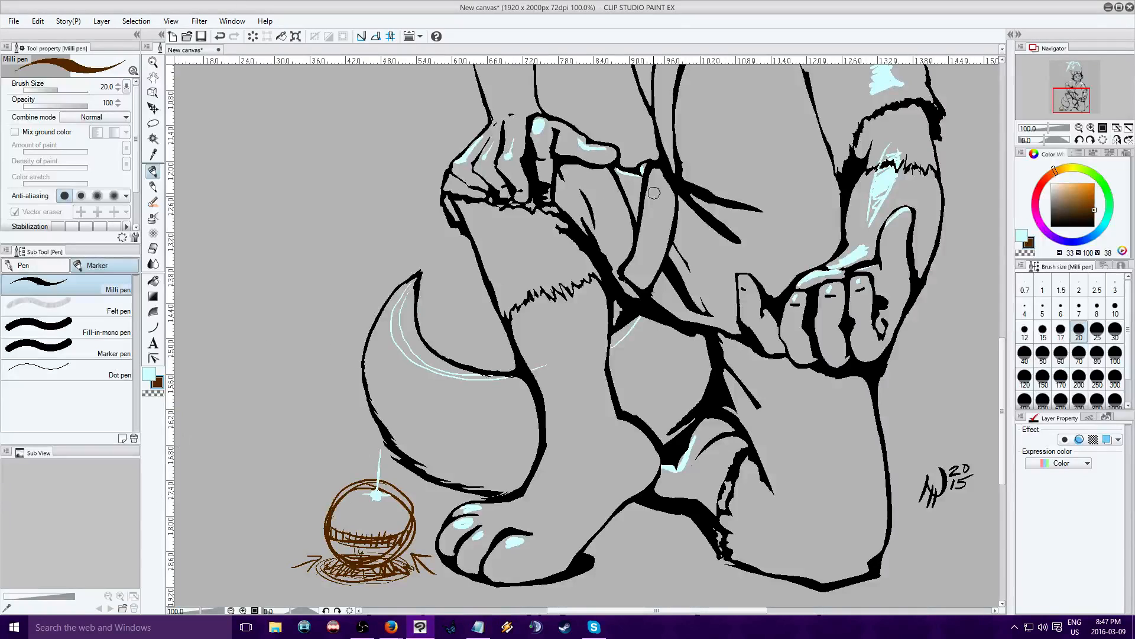
Lasso the example sphere with its arrows and light ray, delete it, and clear the selection.
left_click(148, 372)
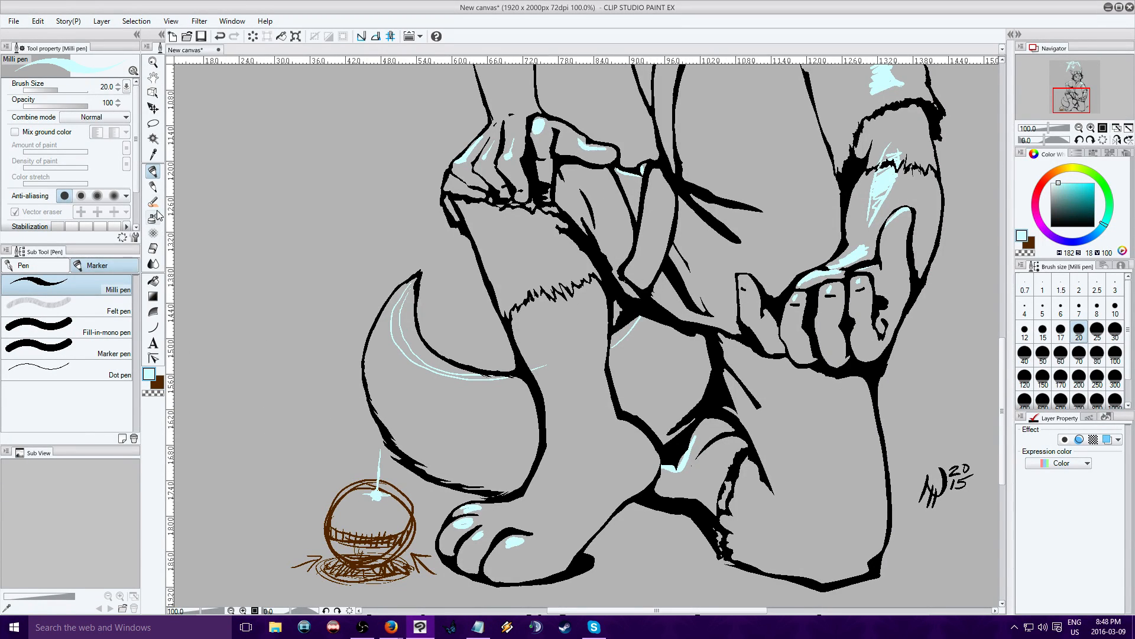
left_click(153, 124)
mouse_move(426, 424)
left_mouse_down()
mouse_move(289, 581)
mouse_move(443, 613)
mouse_move(473, 562)
mouse_move(449, 521)
mouse_move(435, 438)
left_mouse_up()
scroll(289, 580, "down", 1)
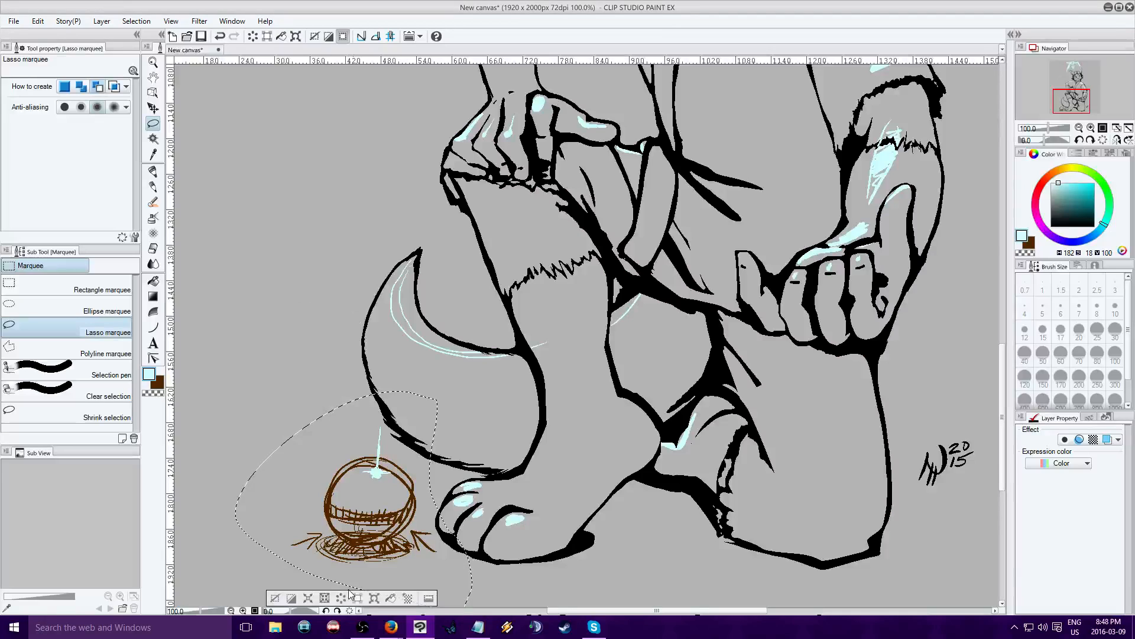
left_click(276, 597)
key("ctrl+d")
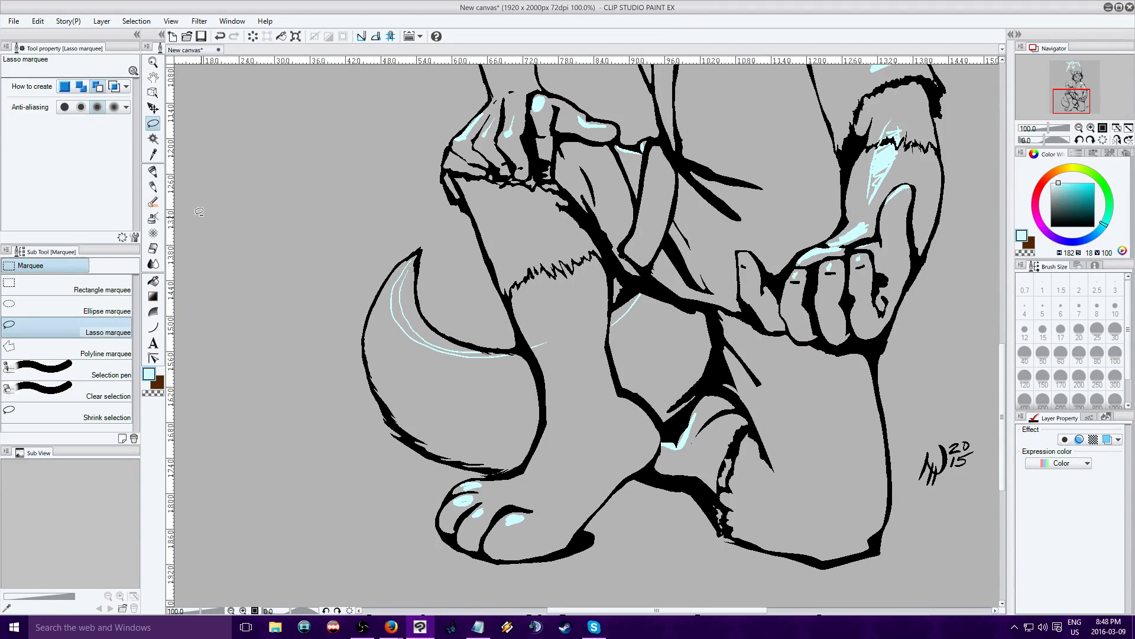
Fill in the tail's pale cyan highlight with the Milli pen and erase the overshoot on the leg with transparent color at size 50.
left_click(152, 172)
mouse_move(404, 264)
left_mouse_down()
mouse_move(396, 292)
mouse_move(411, 323)
mouse_move(395, 305)
mouse_move(437, 346)
mouse_move(459, 347)
mouse_move(437, 349)
mouse_move(524, 366)
left_mouse_up()
left_click(153, 392)
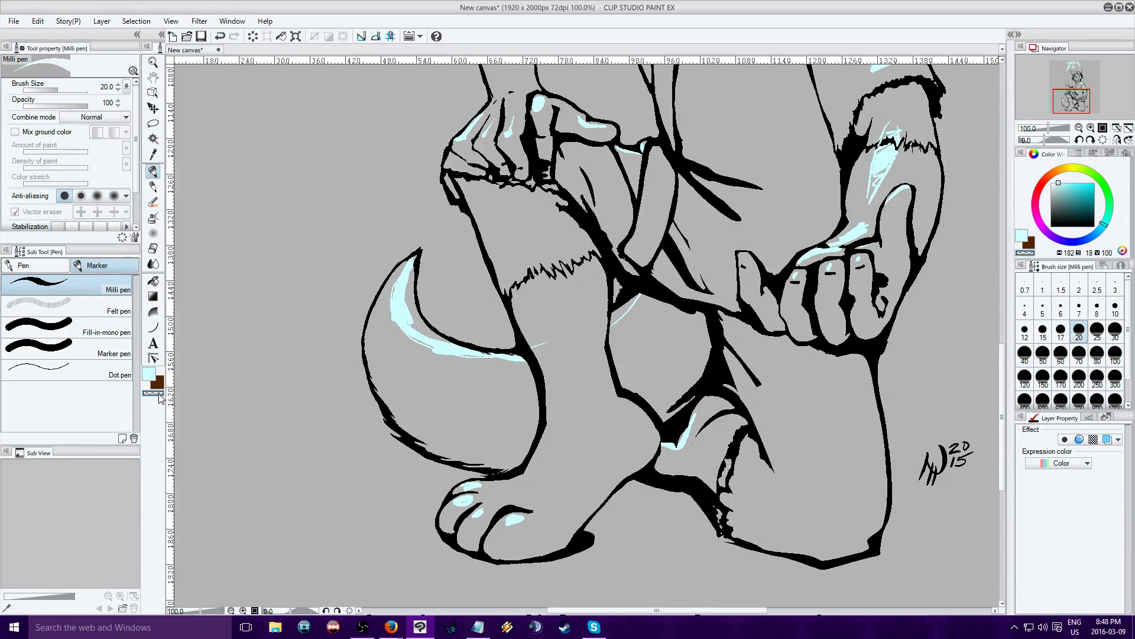
left_click(1043, 355)
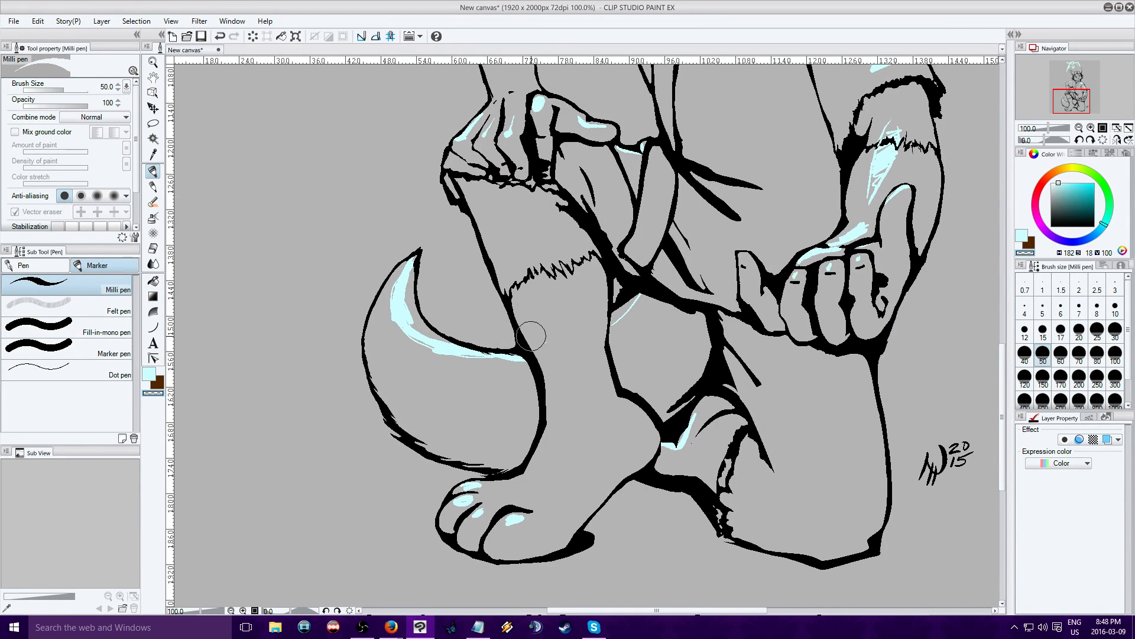
Paint a muted brown shadow (hue 33, saturation 36, value 47) along the jaw beside the hair with a size 50 brush.
mouse_move(1070, 100)
left_mouse_down()
mouse_move(1077, 86)
mouse_move(1081, 102)
mouse_move(1072, 81)
left_mouse_up()
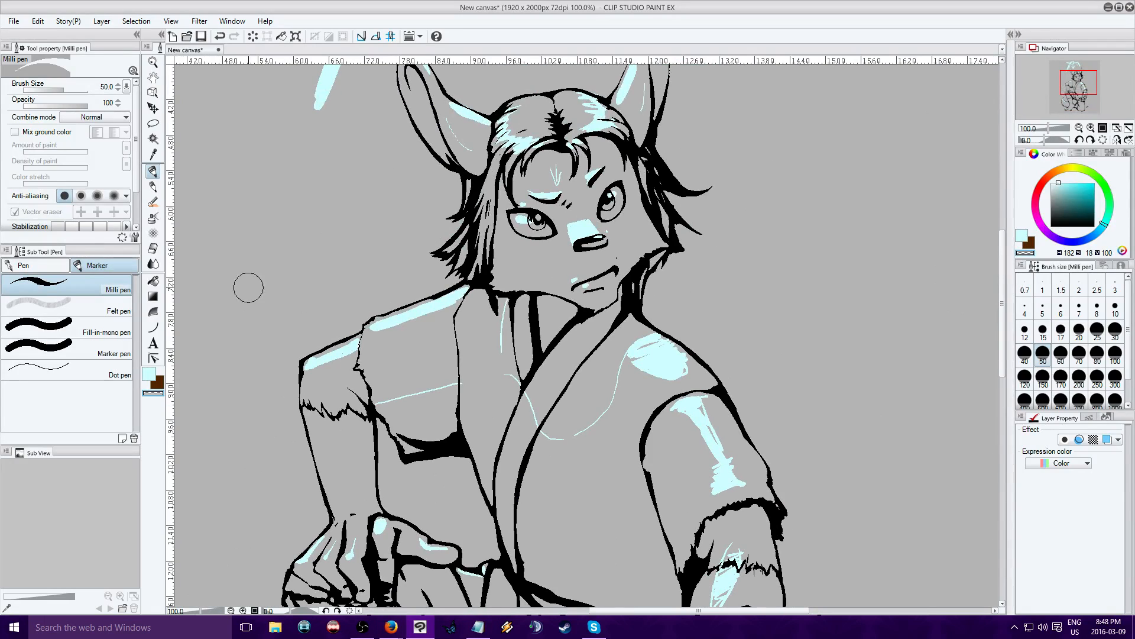
key("alt+bracketleft")
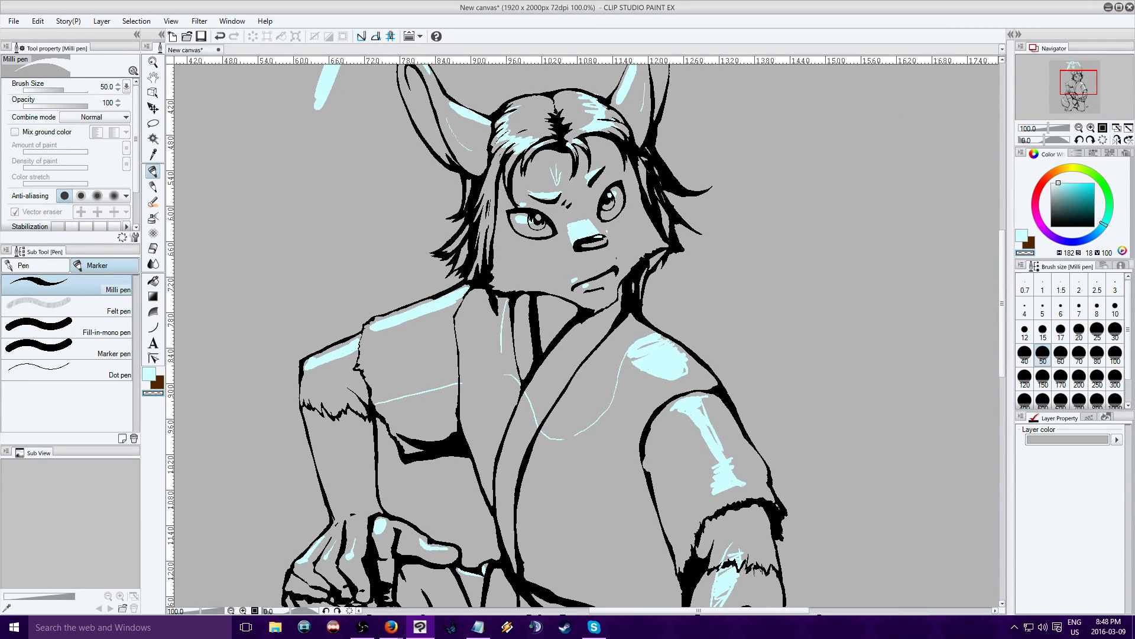
key("alt+bracketright")
left_click(1029, 243)
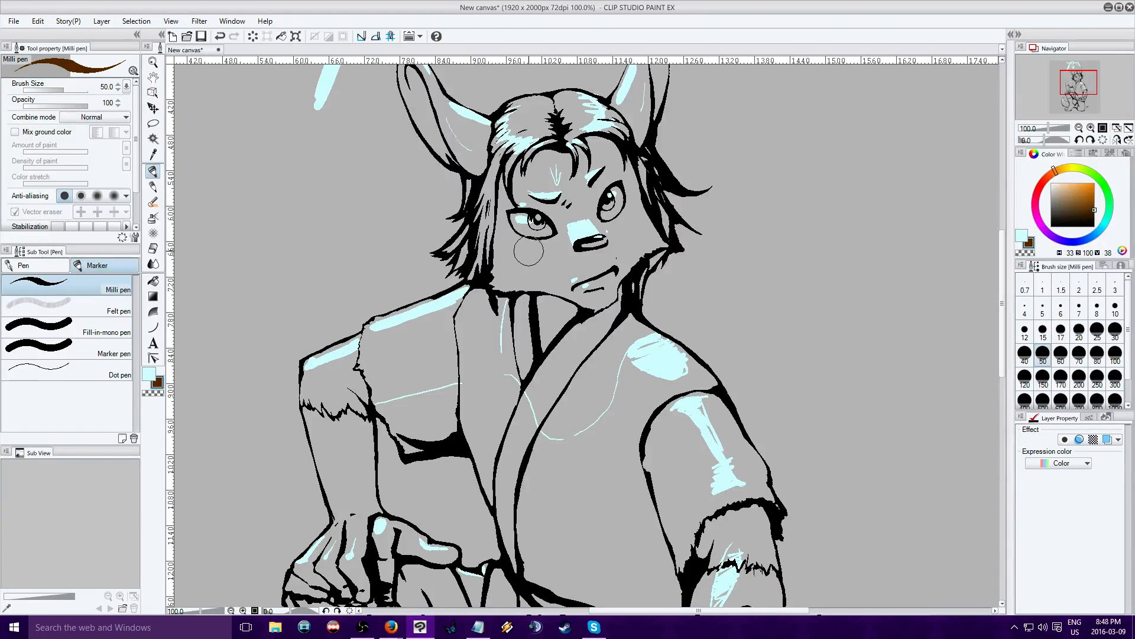
left_click(1067, 202)
left_click_drag(1067, 201, 1066, 206)
left_click_drag(508, 285, 559, 276)
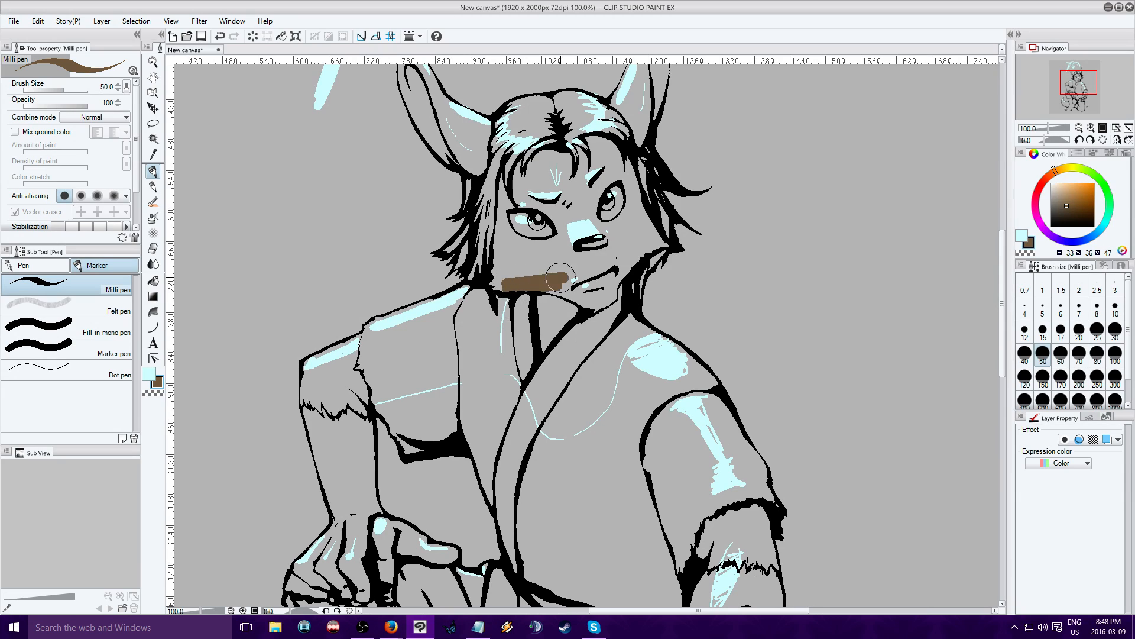
left_click(219, 36)
mouse_move(494, 283)
left_mouse_down()
mouse_move(536, 283)
mouse_move(497, 282)
left_mouse_up()
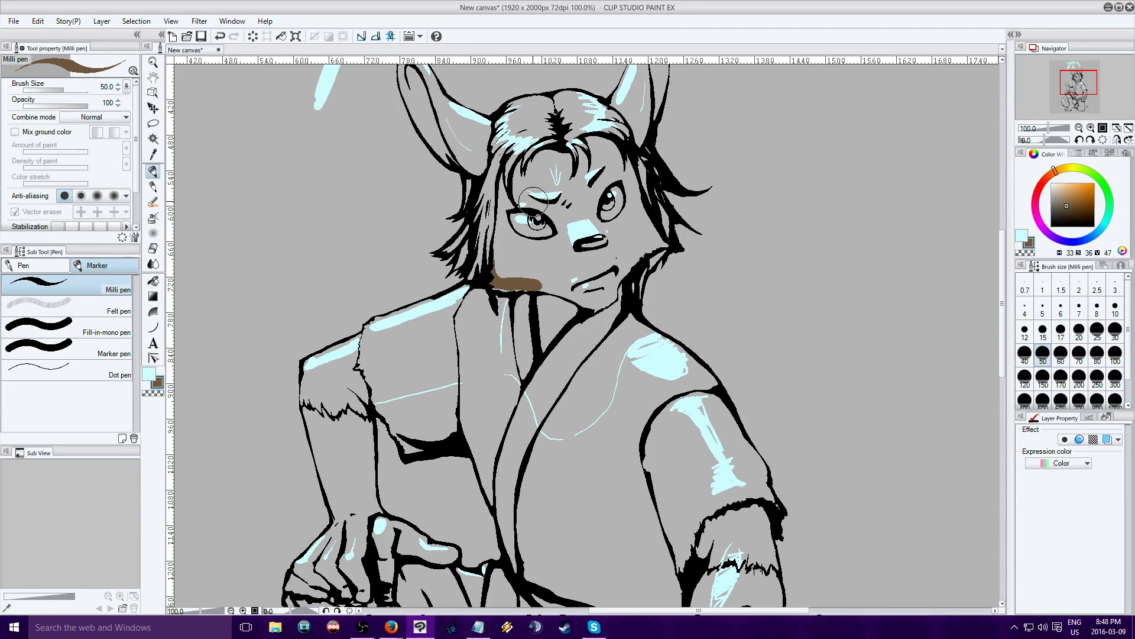
Paint muted brown shadows beneath both eyebrows and down the inner corner of the right eye.
mouse_move(528, 197)
left_mouse_down()
mouse_move(565, 207)
mouse_move(543, 211)
mouse_move(555, 210)
left_mouse_up()
left_click_drag(603, 175, 588, 188)
mouse_move(556, 228)
left_mouse_down()
mouse_move(559, 207)
mouse_move(565, 225)
left_mouse_up()
Paint thin muted brown shadows inside the rims of both eyes with a size 20 brush.
left_click(1091, 127)
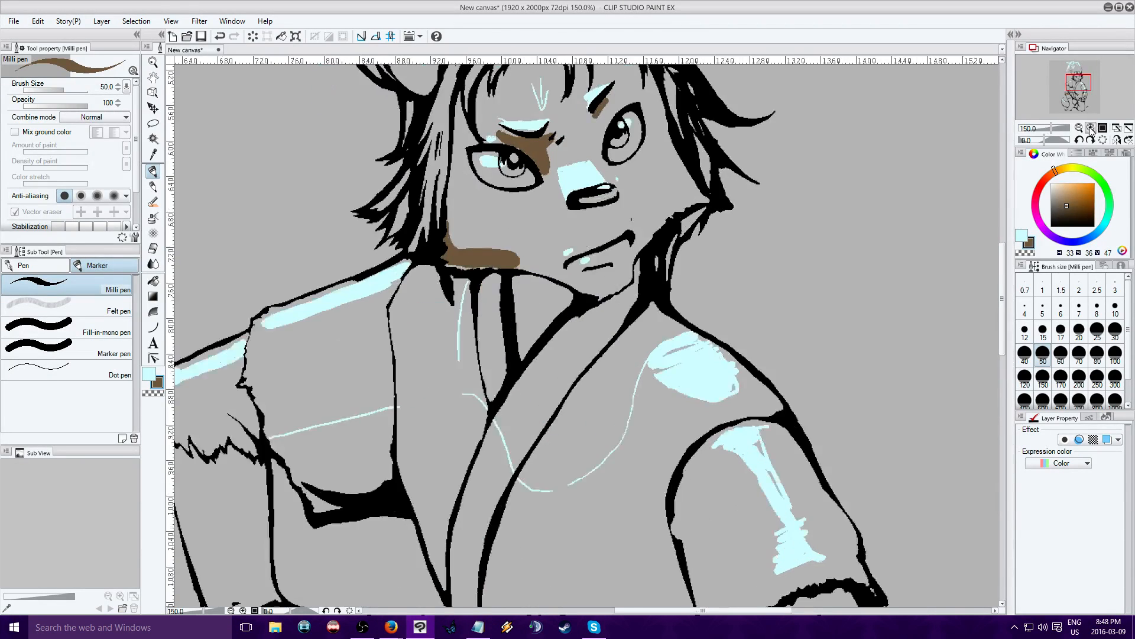
left_click_drag(1078, 85, 1077, 80)
left_click(1079, 330)
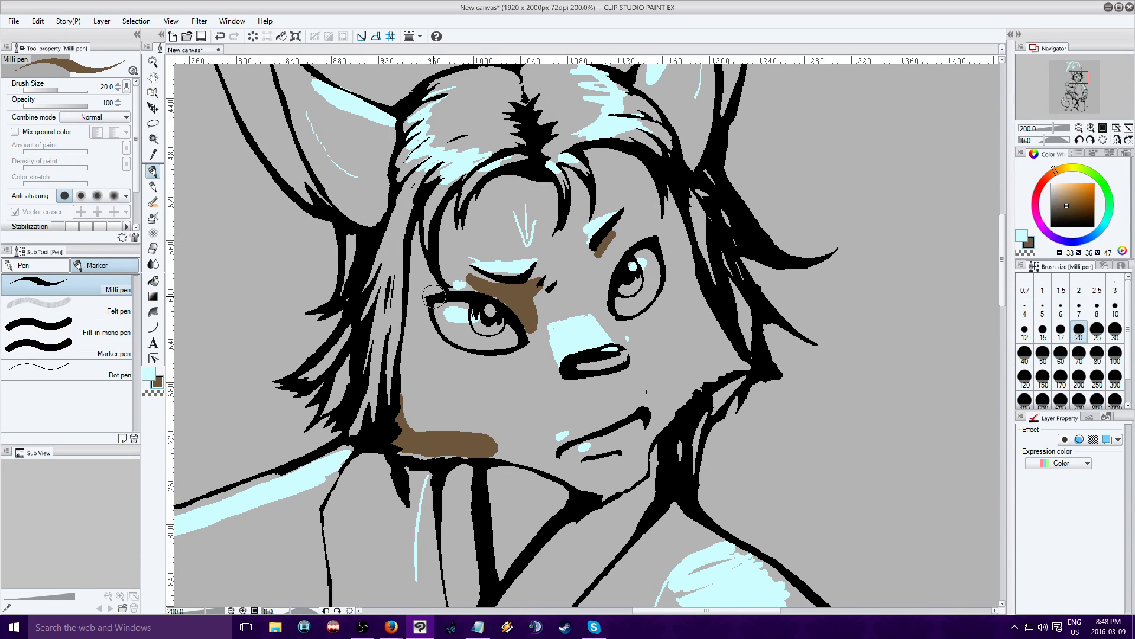
mouse_move(436, 304)
left_mouse_down()
mouse_move(470, 305)
mouse_move(433, 311)
left_mouse_up()
mouse_move(503, 323)
left_mouse_down()
mouse_move(517, 346)
mouse_move(508, 350)
left_mouse_up()
mouse_move(622, 296)
left_mouse_down()
mouse_move(619, 317)
mouse_move(615, 300)
left_mouse_up()
mouse_move(634, 256)
left_mouse_down()
mouse_move(649, 250)
mouse_move(637, 260)
mouse_move(644, 248)
mouse_move(656, 256)
mouse_move(661, 278)
mouse_move(653, 301)
mouse_move(621, 312)
left_mouse_up()
Add muted brown shadows beneath both eyes and between the left eyebrow and the left eye's inner edge.
mouse_move(447, 307)
left_mouse_down()
mouse_move(450, 335)
mouse_move(436, 317)
mouse_move(448, 305)
mouse_move(438, 319)
mouse_move(450, 338)
mouse_move(465, 343)
mouse_move(438, 305)
mouse_move(444, 331)
mouse_move(471, 348)
mouse_move(522, 337)
mouse_move(467, 345)
mouse_move(515, 358)
mouse_move(536, 350)
left_mouse_up()
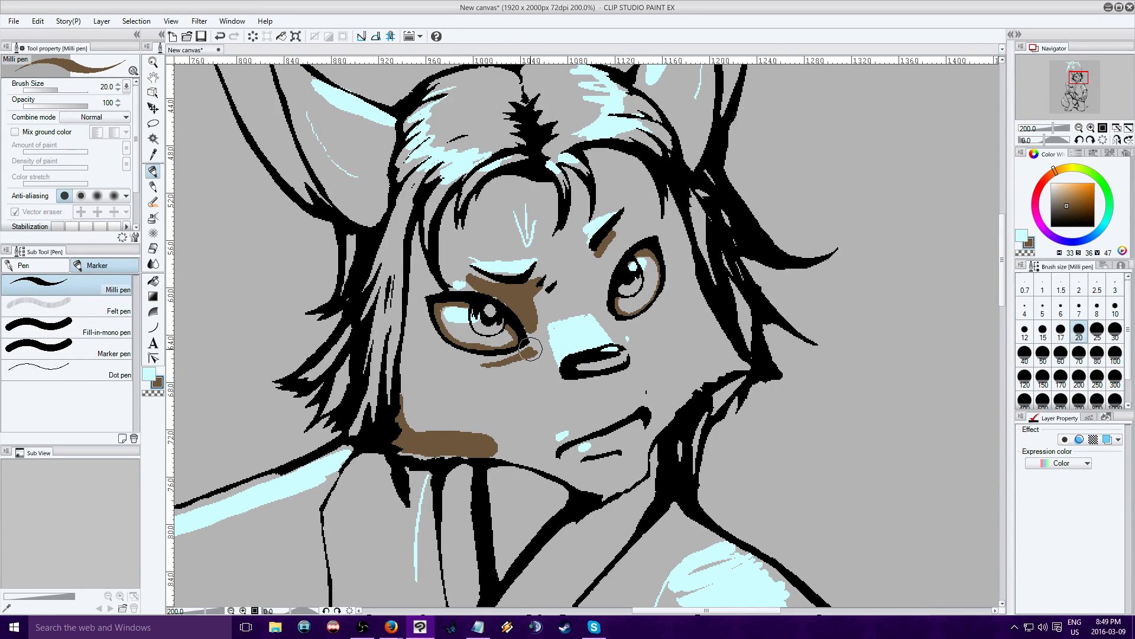
left_click_drag(627, 314, 624, 325)
left_click_drag(607, 262, 601, 294)
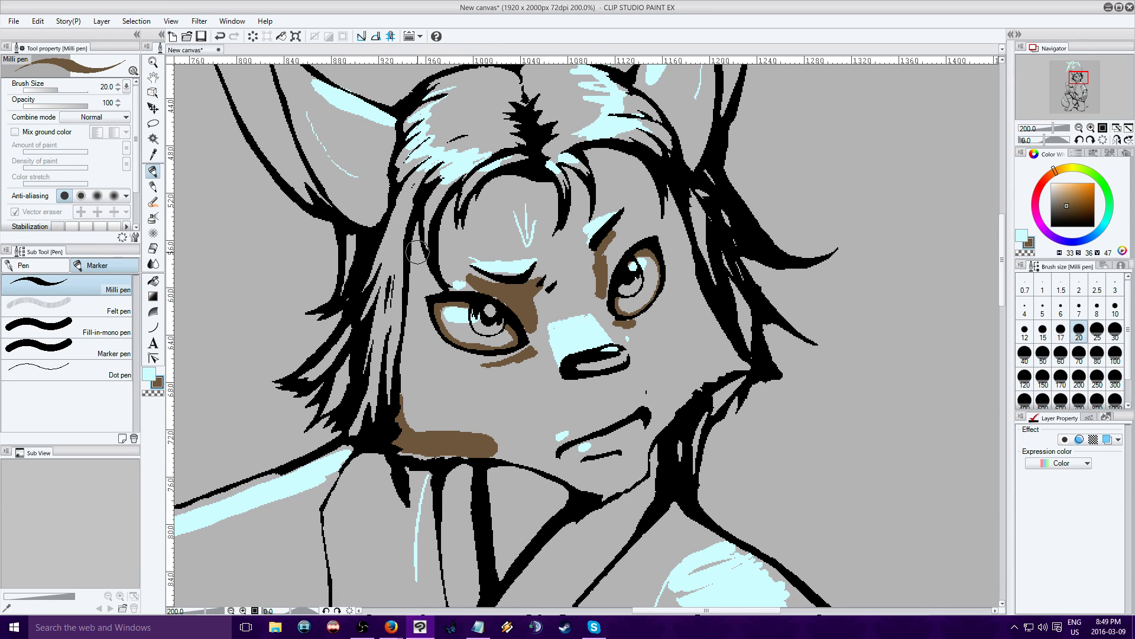
Paint muted brown shadows on the forehead beneath the bangs, following the hairline on both sides of the parting.
left_click_drag(447, 262, 457, 204)
mouse_move(446, 260)
left_mouse_down()
mouse_move(461, 192)
mouse_move(479, 210)
mouse_move(472, 218)
mouse_move(482, 192)
mouse_move(528, 178)
mouse_move(550, 185)
mouse_move(553, 240)
left_mouse_up()
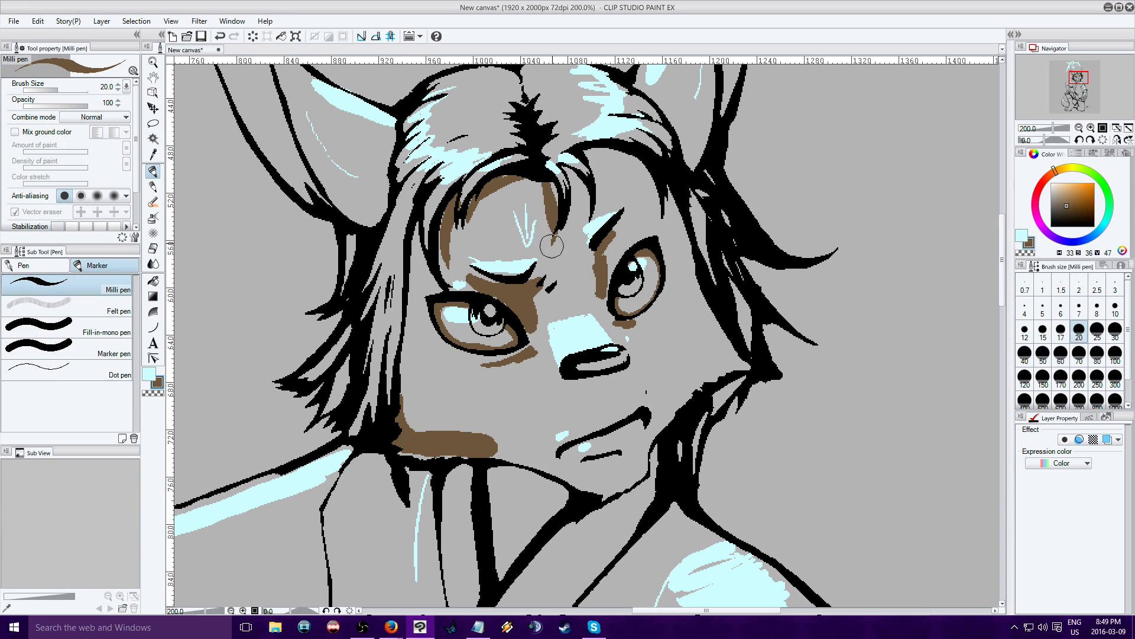
left_click_drag(568, 176, 581, 212)
left_click_drag(590, 151, 643, 170)
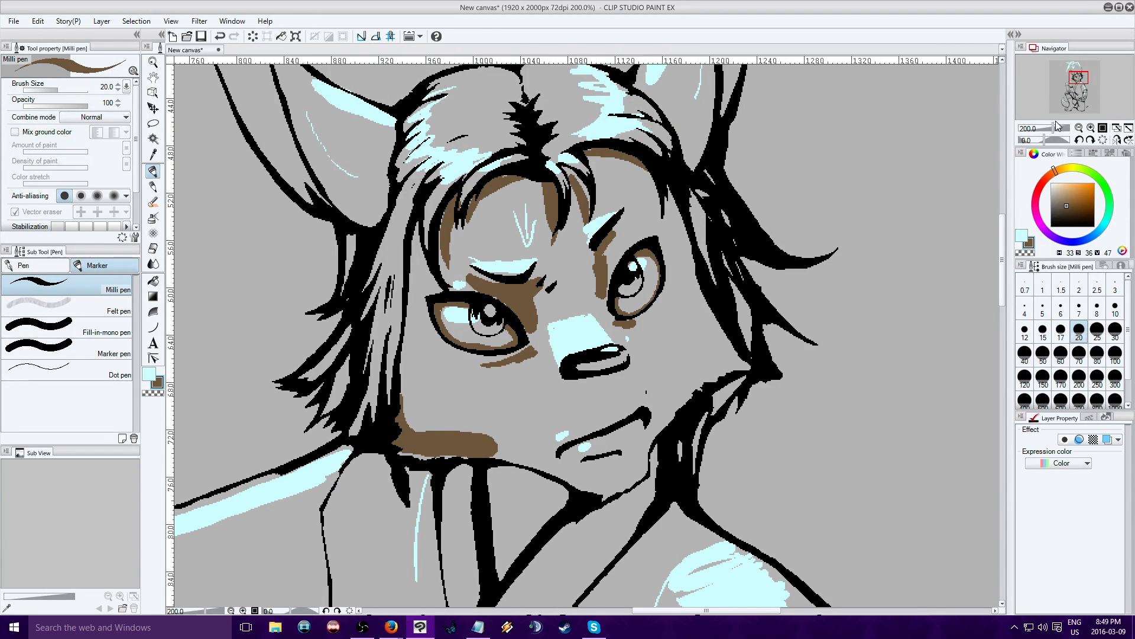
Shade the left ear muted brown along its outer rim and lower edge, and fill the inner ear solid.
left_click(1079, 127)
left_click_drag(1078, 77, 1078, 74)
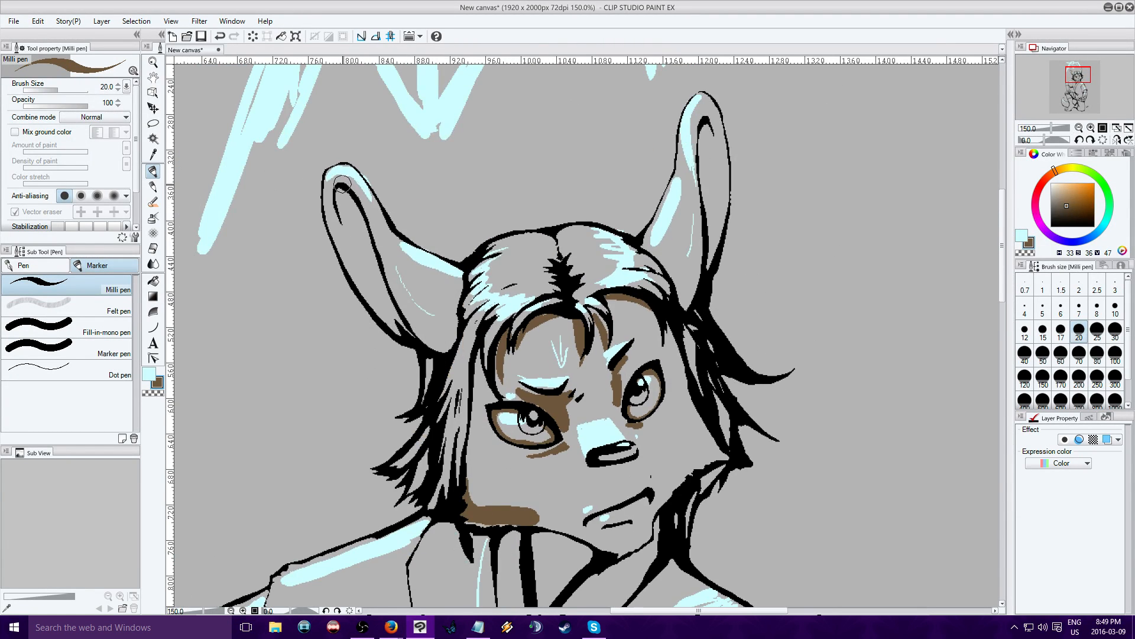
left_click_drag(328, 196, 359, 272)
mouse_move(330, 216)
left_mouse_down()
mouse_move(350, 247)
mouse_move(329, 220)
mouse_move(332, 186)
mouse_move(325, 210)
mouse_move(361, 295)
mouse_move(347, 266)
left_mouse_up()
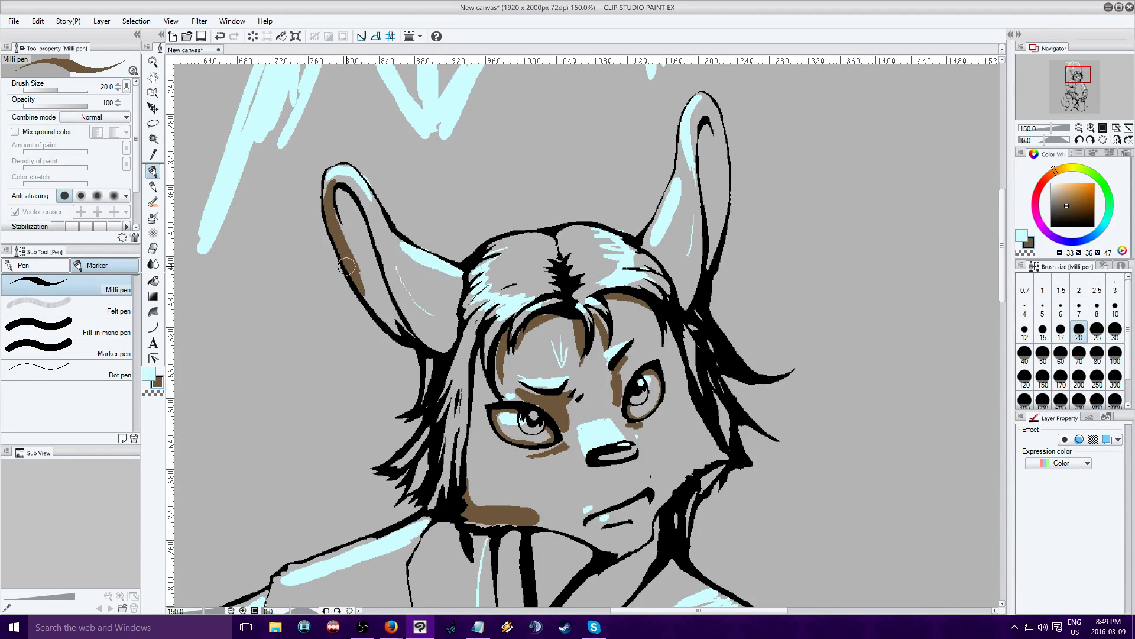
mouse_move(330, 185)
left_mouse_down()
mouse_move(322, 209)
mouse_move(349, 177)
mouse_move(339, 176)
mouse_move(361, 195)
mouse_move(341, 184)
mouse_move(365, 203)
mouse_move(354, 185)
mouse_move(403, 310)
mouse_move(447, 350)
left_mouse_up()
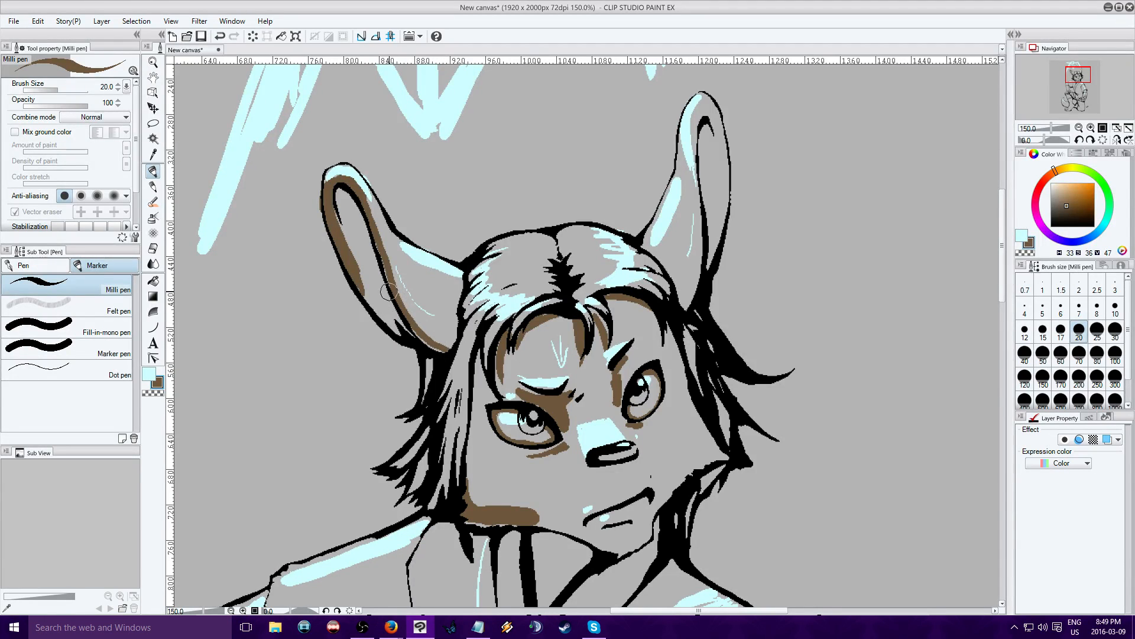
mouse_move(372, 232)
left_mouse_down()
mouse_move(398, 310)
mouse_move(447, 359)
mouse_move(404, 323)
mouse_move(398, 335)
left_mouse_up()
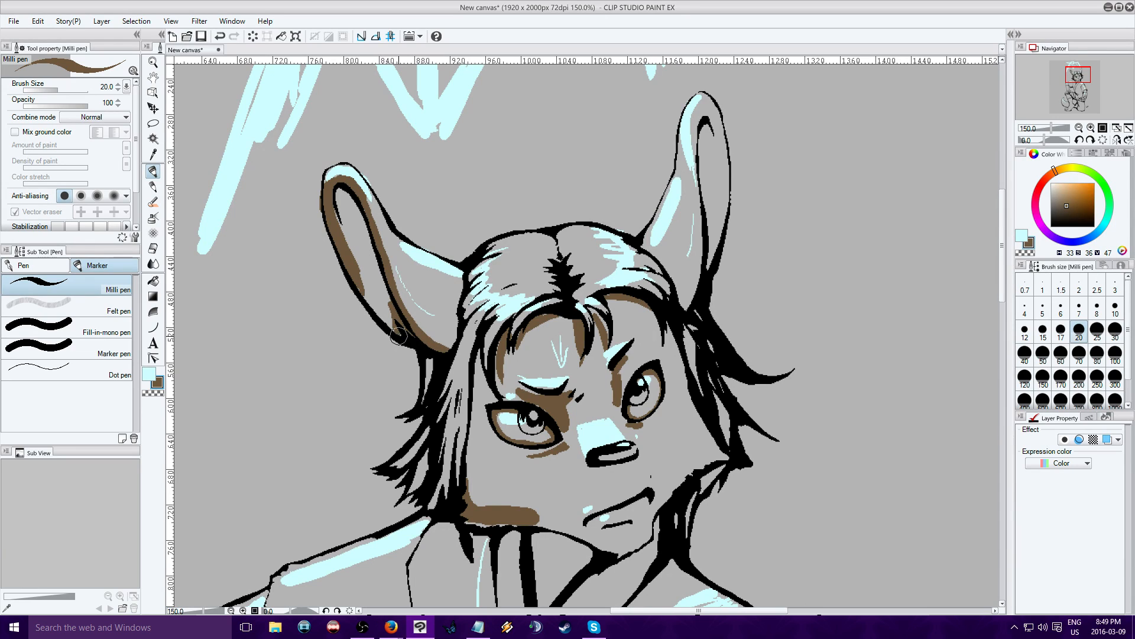
left_click(153, 281)
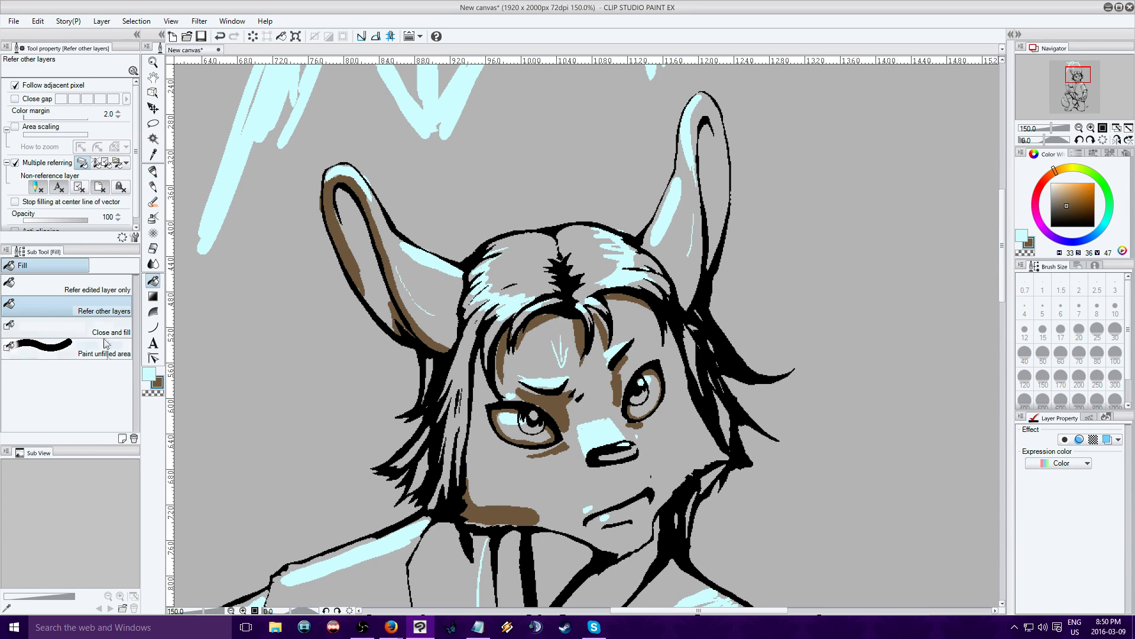
left_click(370, 252)
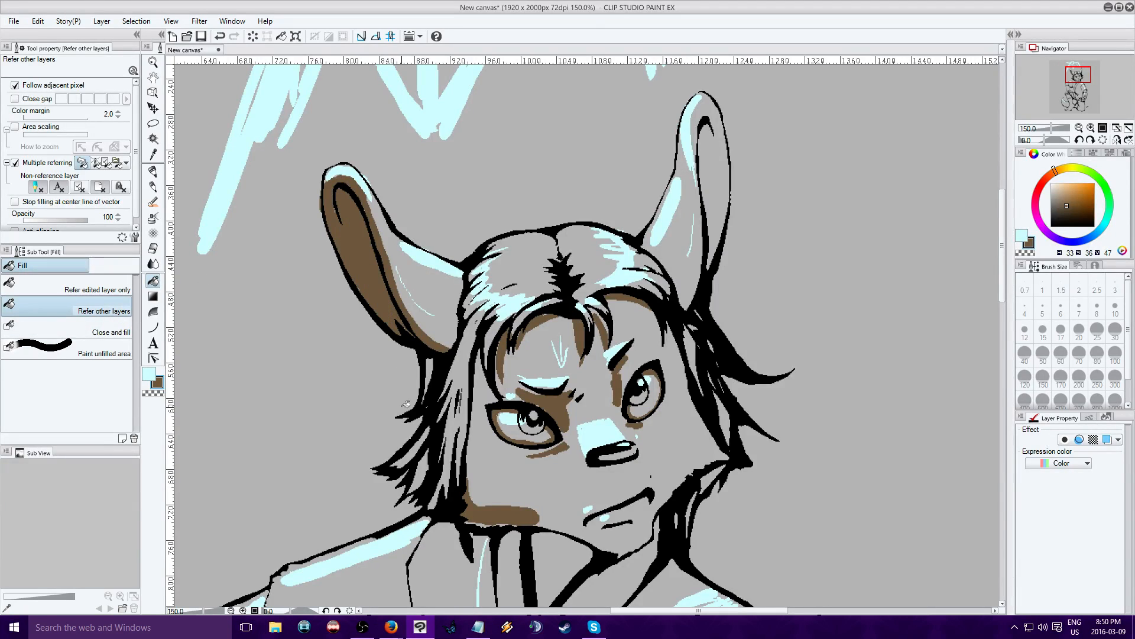
left_click(153, 171)
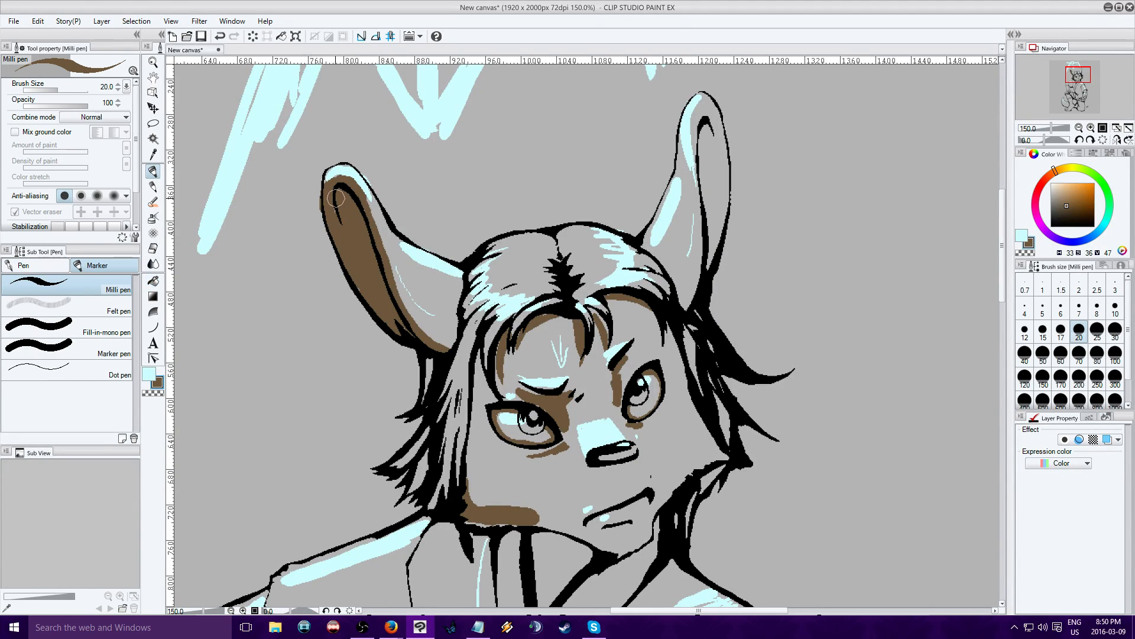
left_click_drag(336, 199, 336, 218)
Shade the right ear's tip and inner edge muted brown, fill its inner area, and extend the shadow down to the base.
mouse_move(714, 112)
left_mouse_down()
mouse_move(704, 107)
mouse_move(698, 118)
mouse_move(694, 186)
left_mouse_up()
left_click_drag(709, 114, 719, 122)
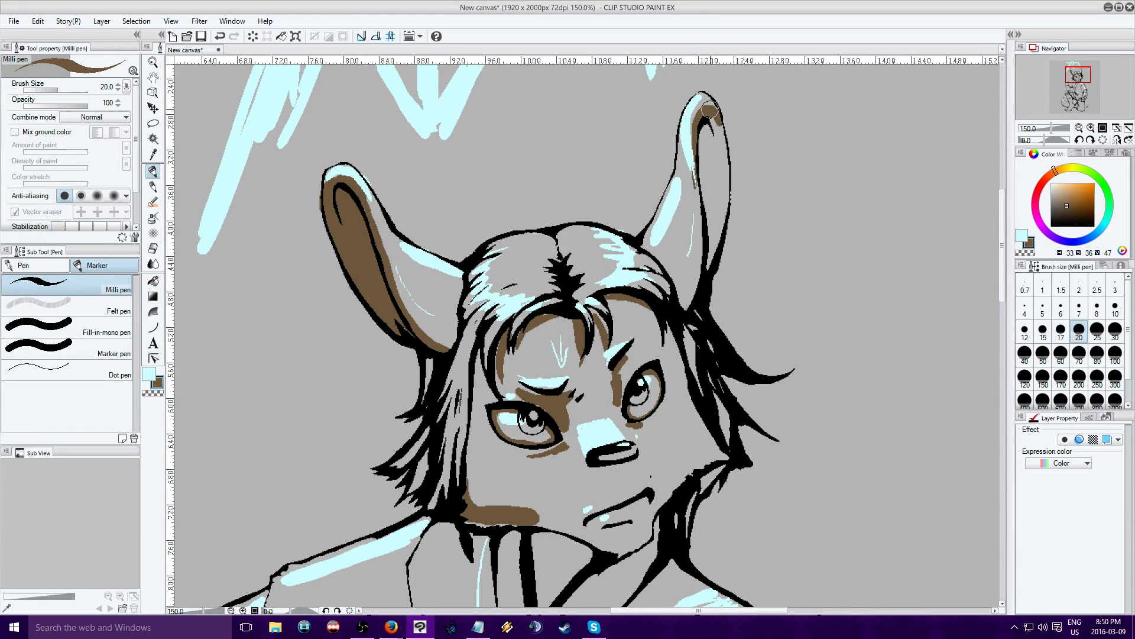
left_click(153, 281)
left_click(722, 173)
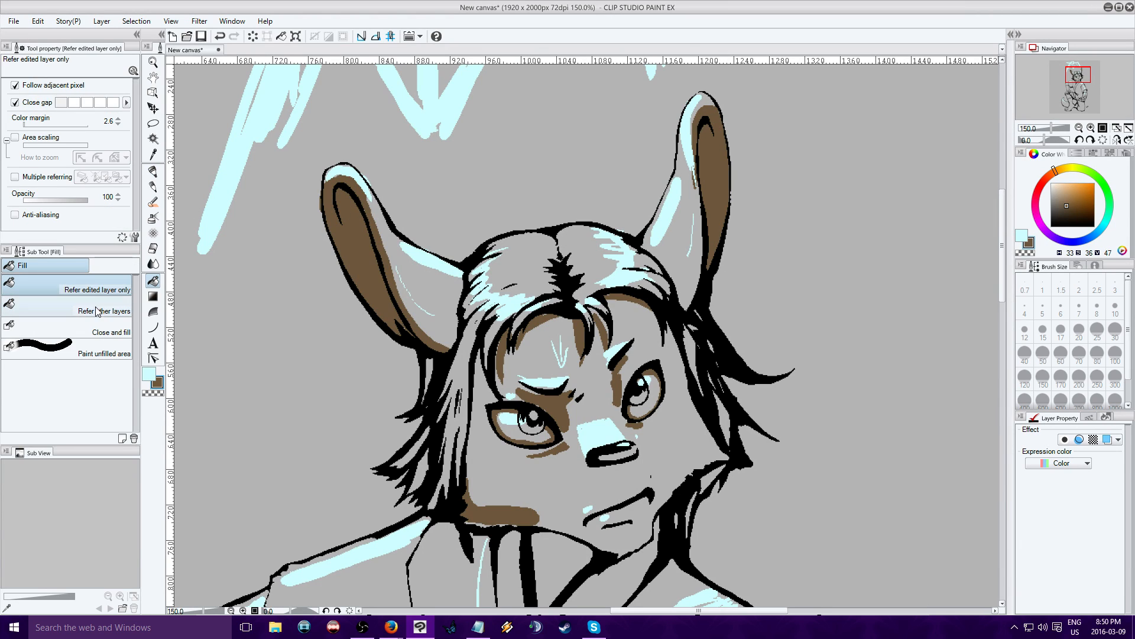
left_click(153, 171)
left_click_drag(699, 174, 701, 275)
left_click_drag(700, 213, 694, 295)
left_click_drag(701, 256, 690, 299)
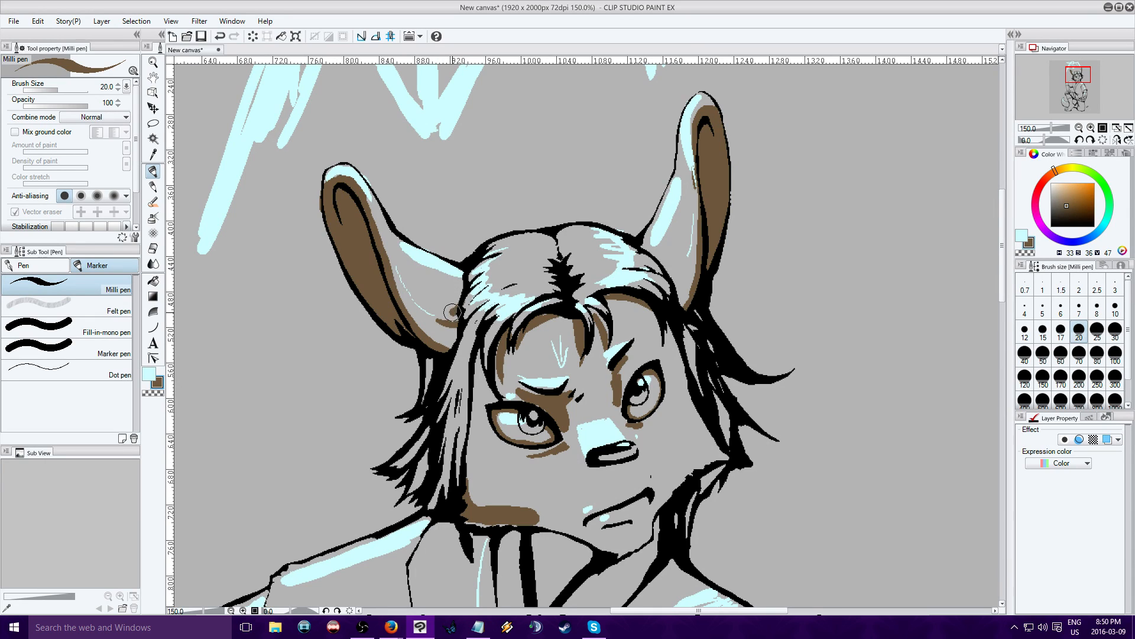
Paint small muted brown shadows where both ears meet the hair.
left_click_drag(453, 313, 459, 323)
left_click_drag(666, 269, 672, 277)
left_click_drag(442, 321, 447, 329)
mouse_move(658, 260)
left_mouse_down()
mouse_move(678, 261)
mouse_move(671, 286)
left_mouse_up()
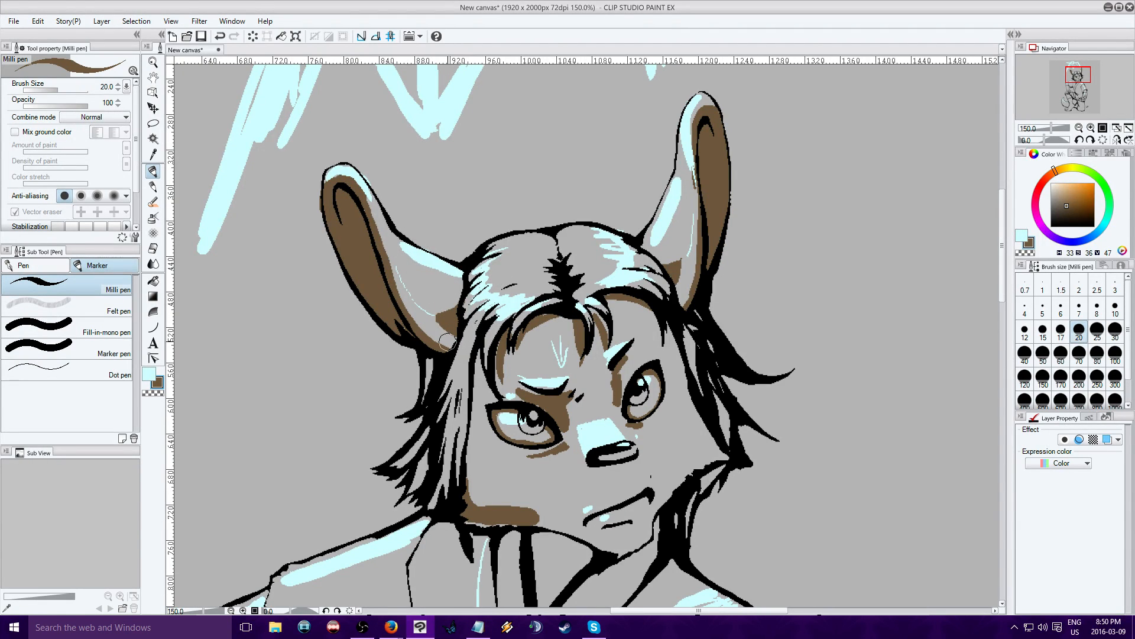
Paint muted brown shadow edges across both cheeks and shade the chin, around the mouth and beneath the nose.
left_click_drag(1077, 74, 1077, 76)
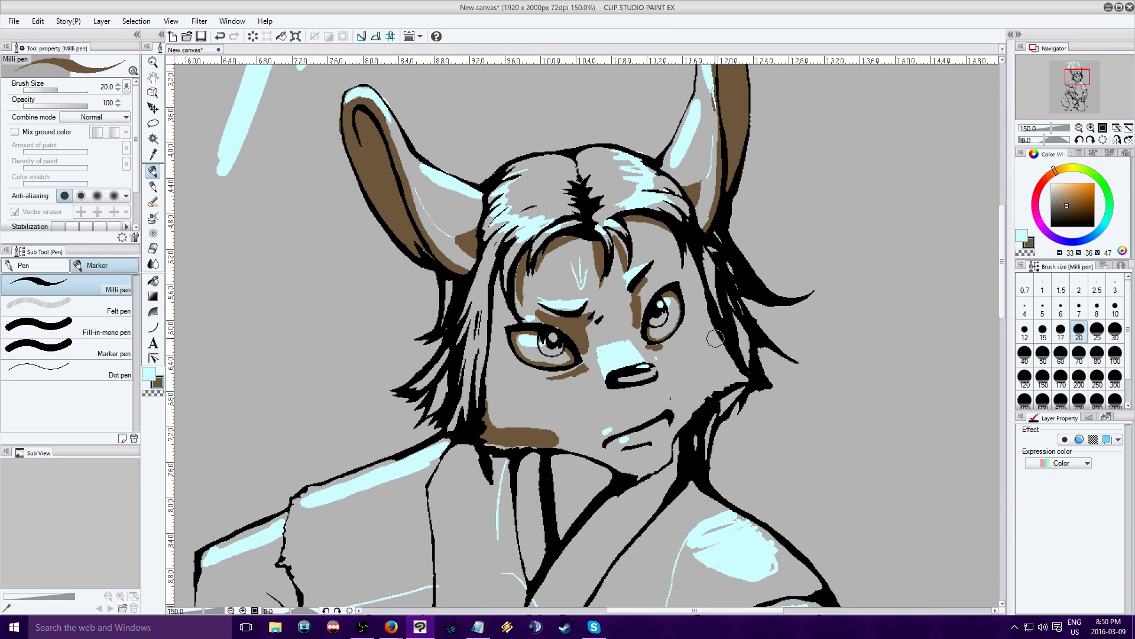
left_click_drag(715, 338, 680, 397)
left_click_drag(558, 414, 490, 408)
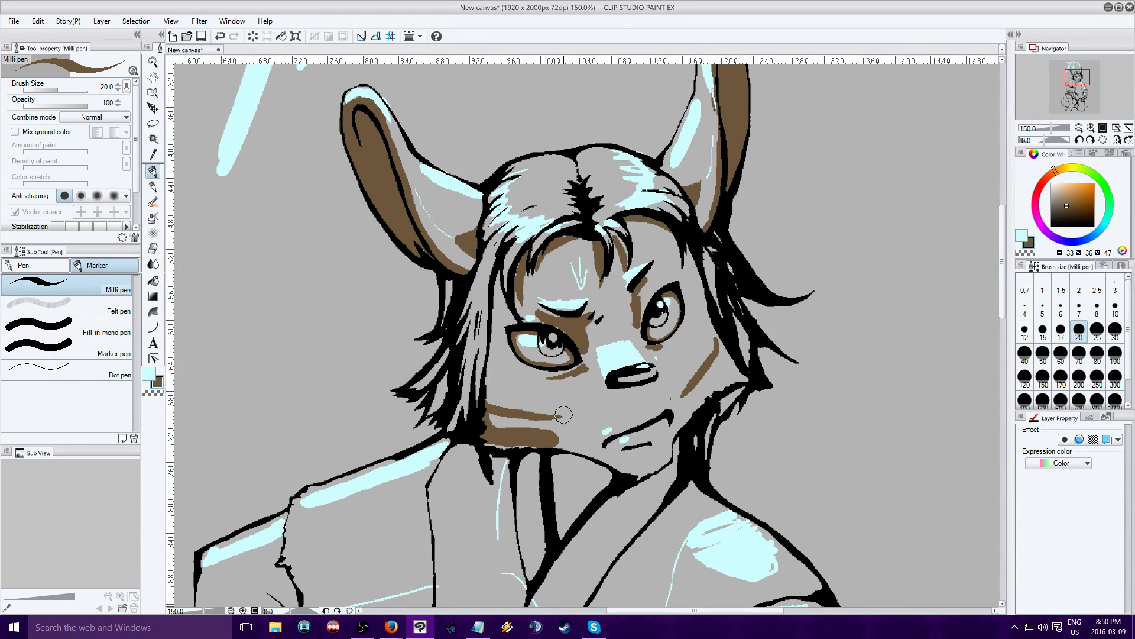
mouse_move(558, 414)
left_mouse_down()
mouse_move(586, 418)
mouse_move(609, 451)
mouse_move(613, 442)
mouse_move(593, 429)
mouse_move(602, 445)
mouse_move(646, 430)
mouse_move(643, 414)
mouse_move(616, 435)
mouse_move(658, 416)
mouse_move(669, 429)
mouse_move(609, 440)
mouse_move(666, 418)
mouse_move(641, 451)
mouse_move(656, 451)
mouse_move(630, 463)
mouse_move(599, 442)
mouse_move(610, 464)
mouse_move(672, 447)
mouse_move(656, 452)
mouse_move(670, 437)
mouse_move(652, 460)
mouse_move(663, 459)
mouse_move(673, 439)
mouse_move(655, 444)
mouse_move(682, 418)
mouse_move(669, 395)
left_mouse_up()
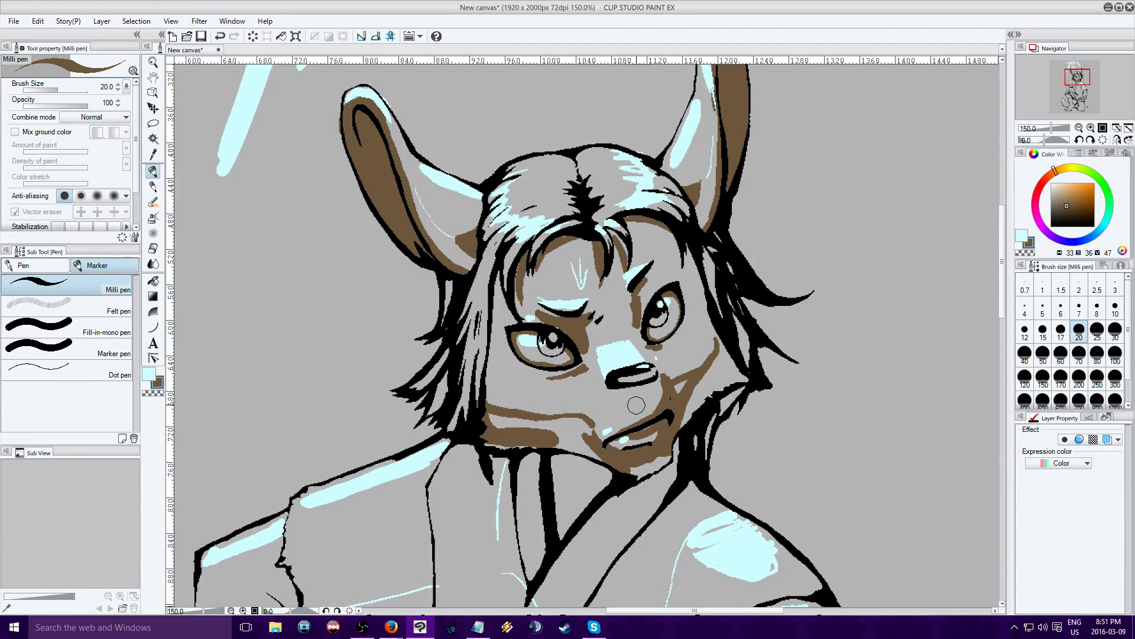
left_click_drag(614, 388, 657, 384)
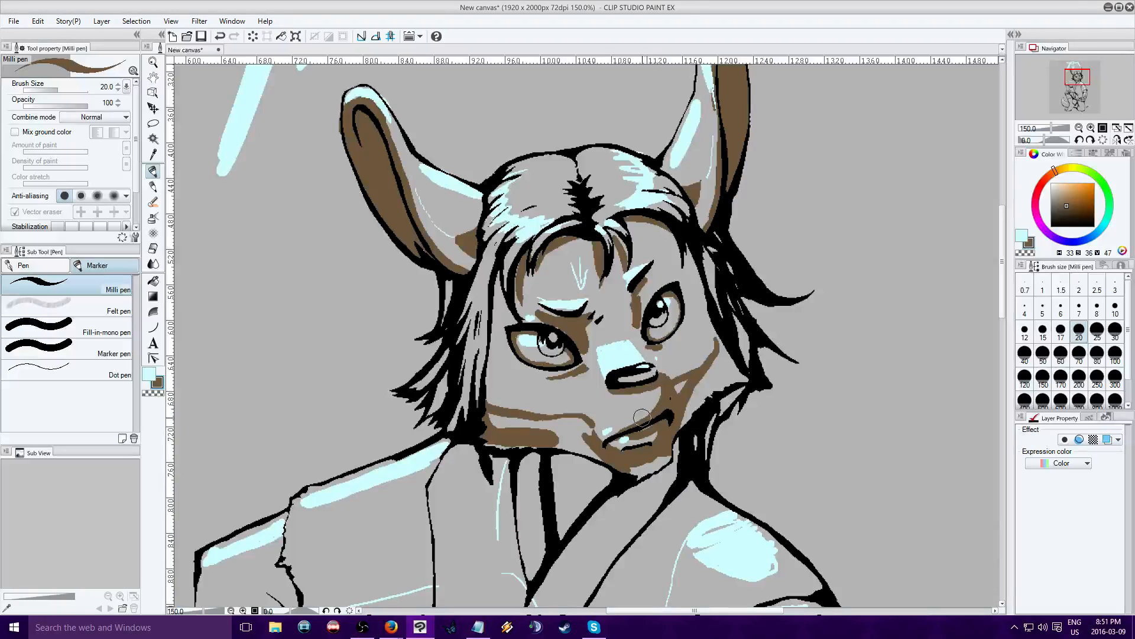
mouse_move(636, 423)
left_mouse_down()
mouse_move(595, 454)
mouse_move(594, 427)
left_mouse_up()
Fill the enclosed gaps along the left jaw and right cheek with muted brown, referring to other layers.
left_click(153, 295)
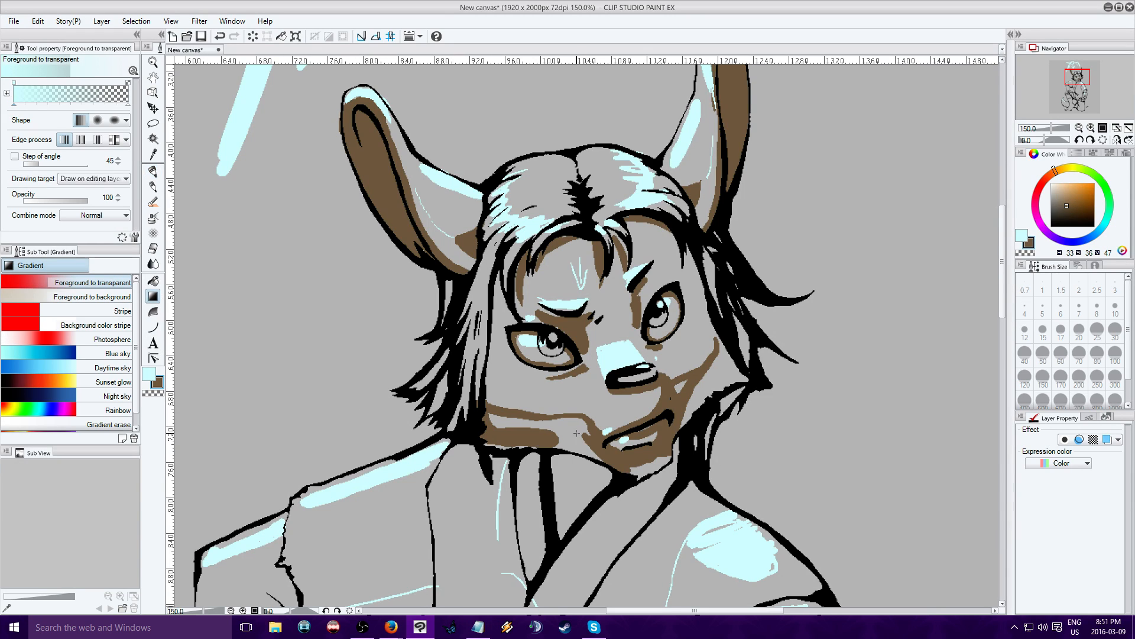
left_click(153, 280)
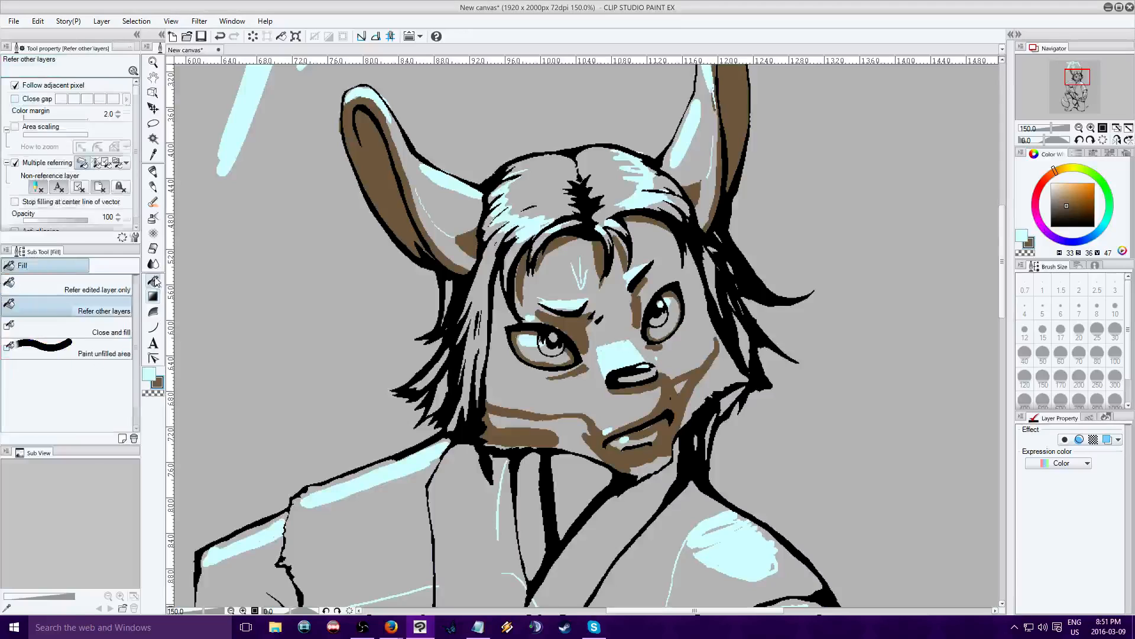
left_click(576, 430)
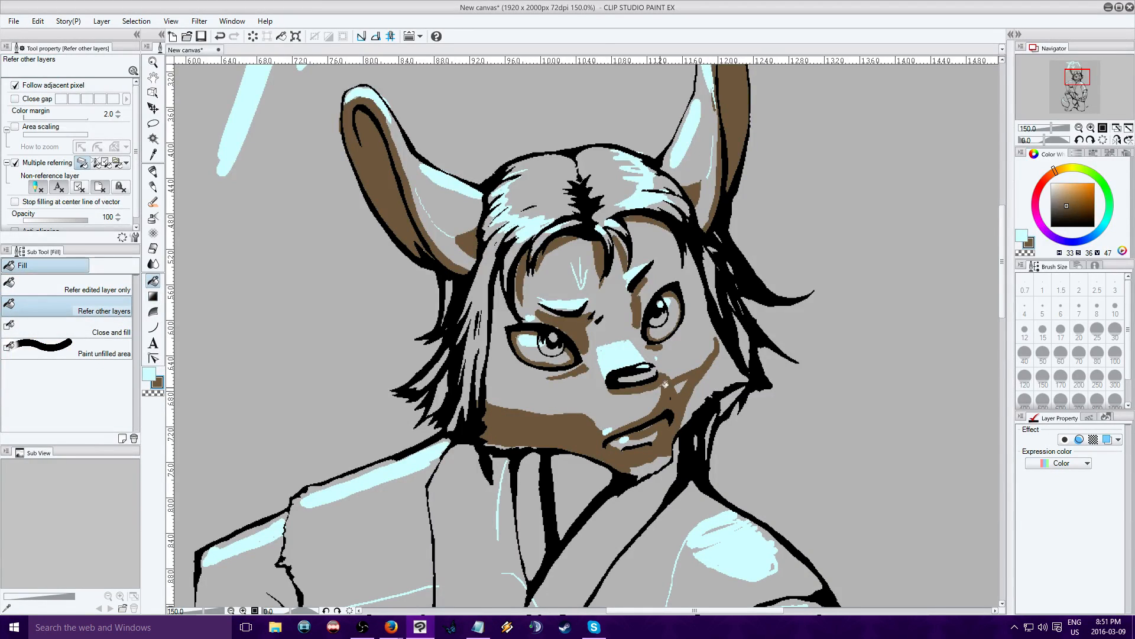
left_click(153, 171)
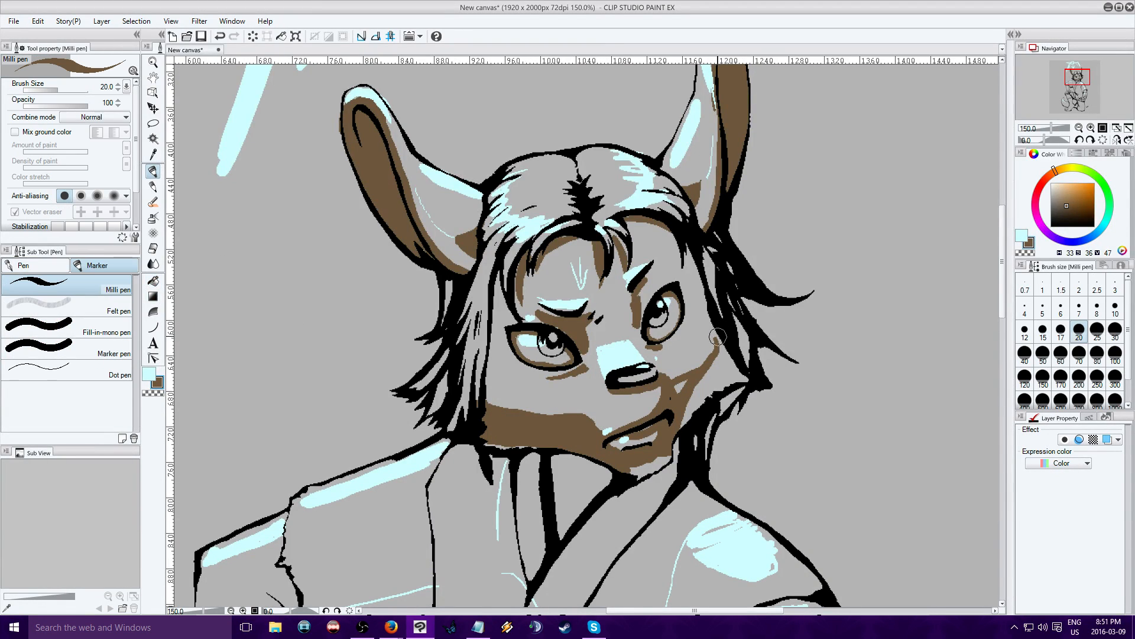
left_click(153, 280)
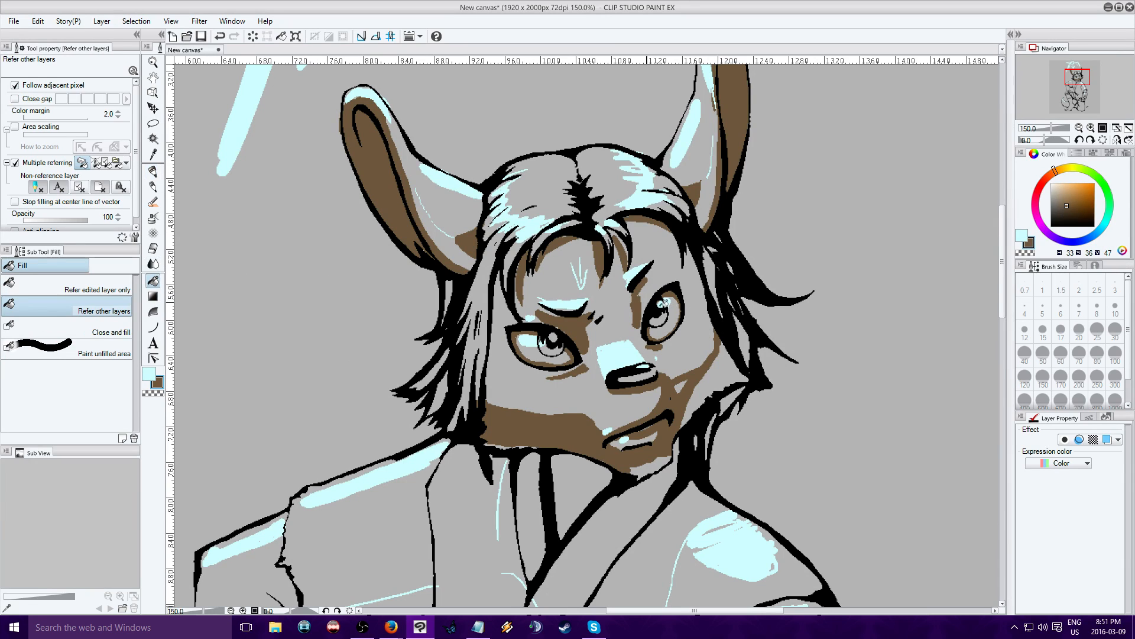
left_click(722, 373)
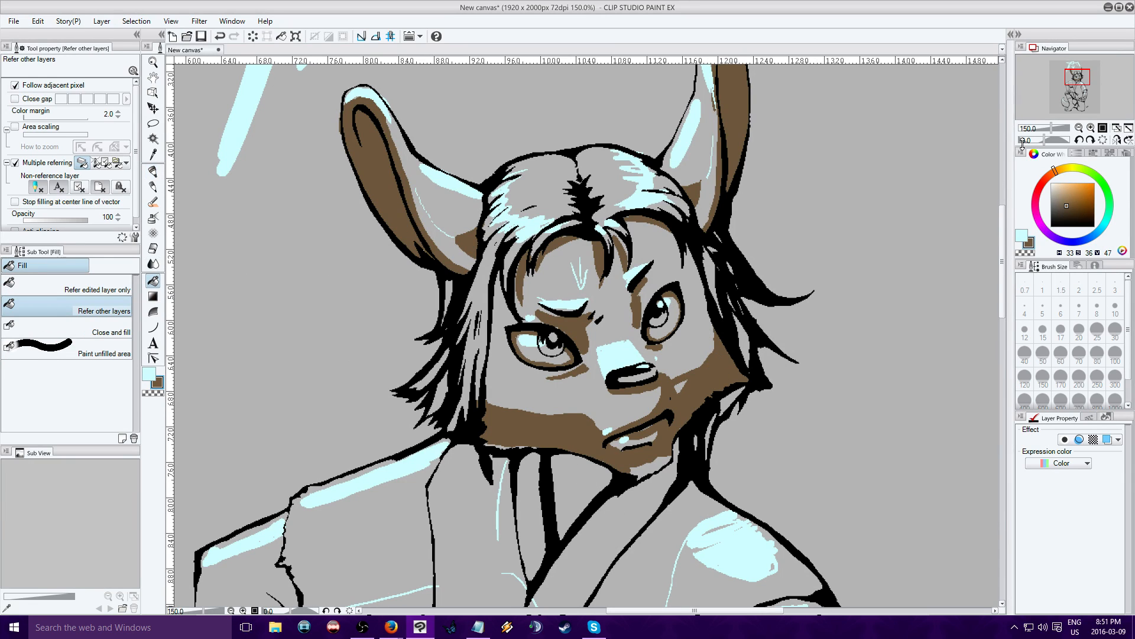
Paint muted brown shadows in the hair strands on both sides of the face.
left_click(153, 171)
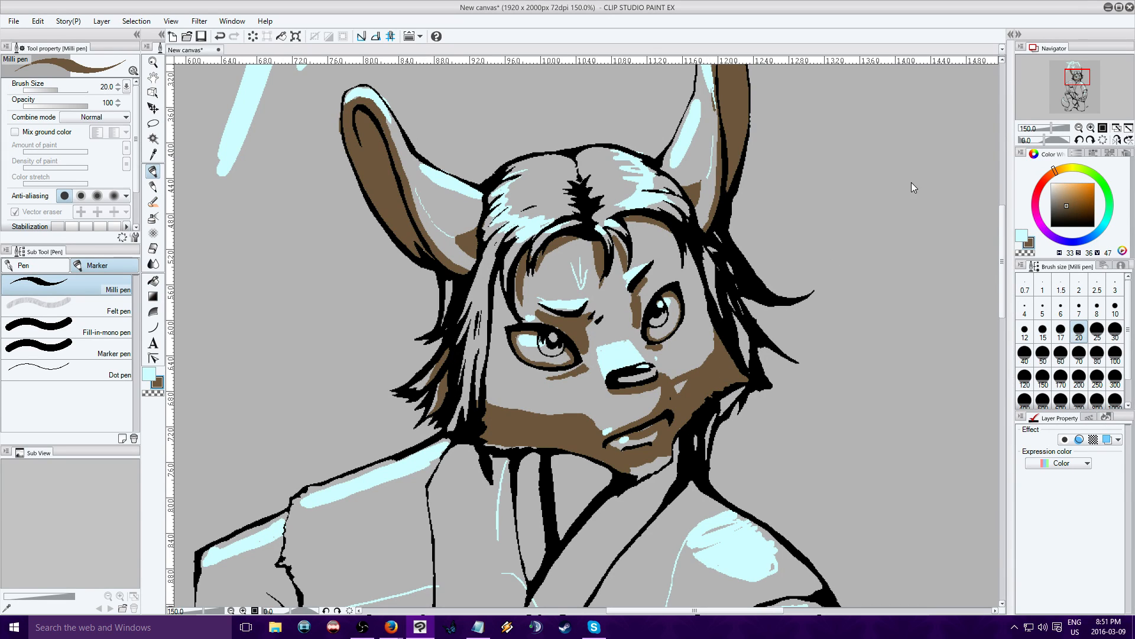
left_click_drag(1084, 90, 1085, 92)
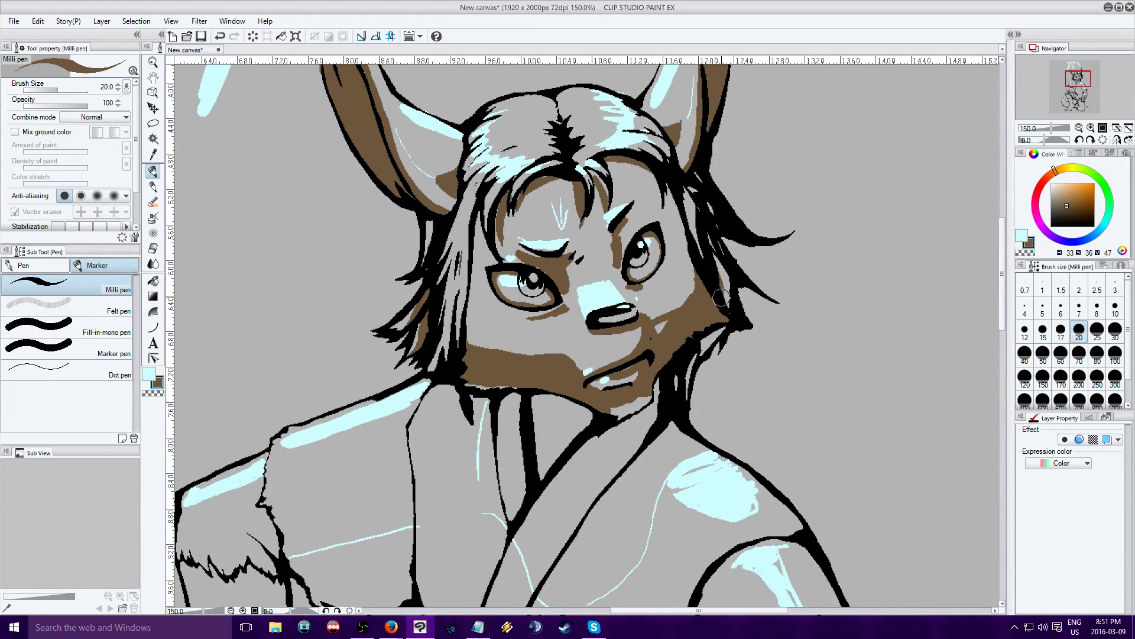
mouse_move(471, 221)
left_mouse_down()
mouse_move(464, 322)
mouse_move(467, 308)
left_mouse_up()
left_click_drag(462, 260, 458, 345)
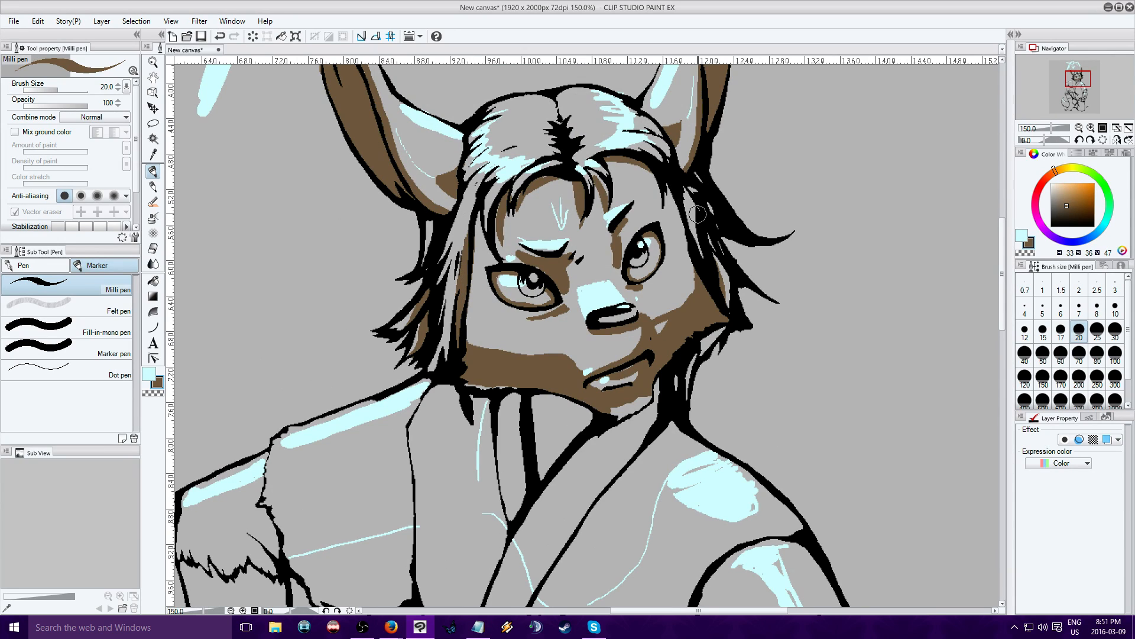
left_click_drag(697, 214, 684, 207)
Outline the head's cast shadow across the neck, collar and chest in muted brown, and fill the enclosed areas.
left_click_drag(1077, 78, 1076, 81)
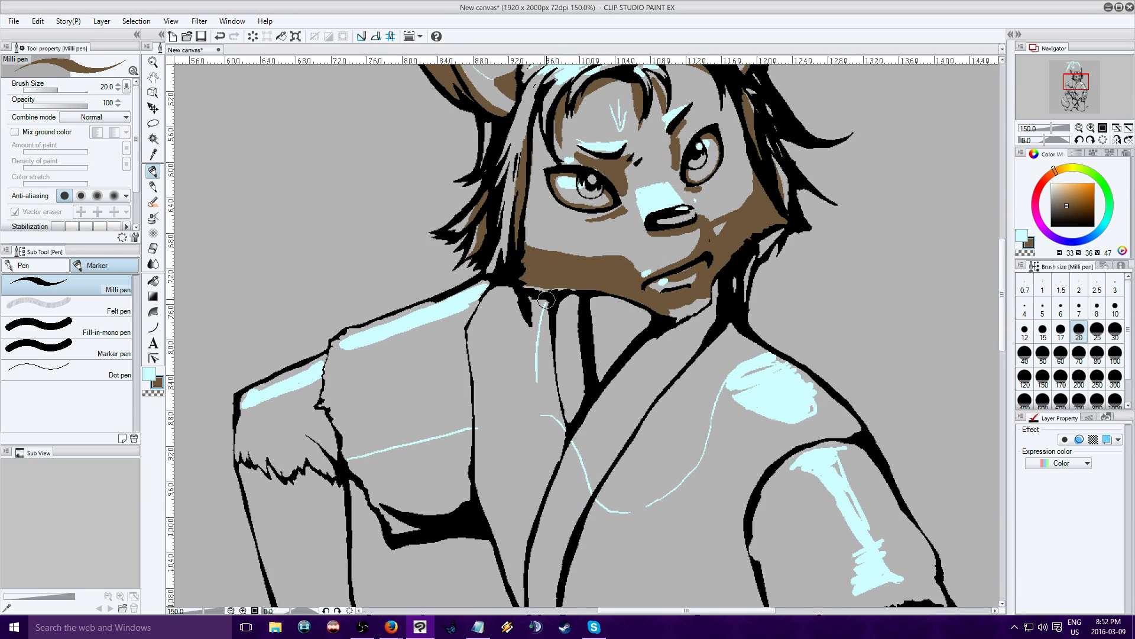
left_click_drag(546, 300, 543, 403)
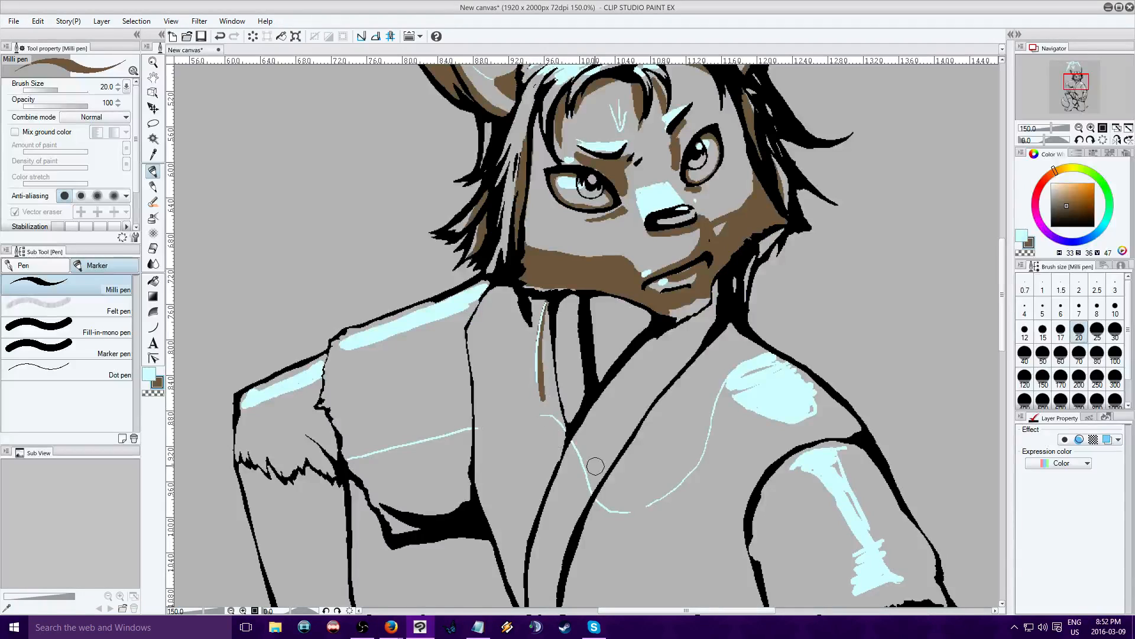
mouse_move(771, 354)
left_mouse_down()
mouse_move(725, 374)
mouse_move(690, 469)
mouse_move(639, 506)
mouse_move(602, 499)
mouse_move(543, 412)
left_mouse_up()
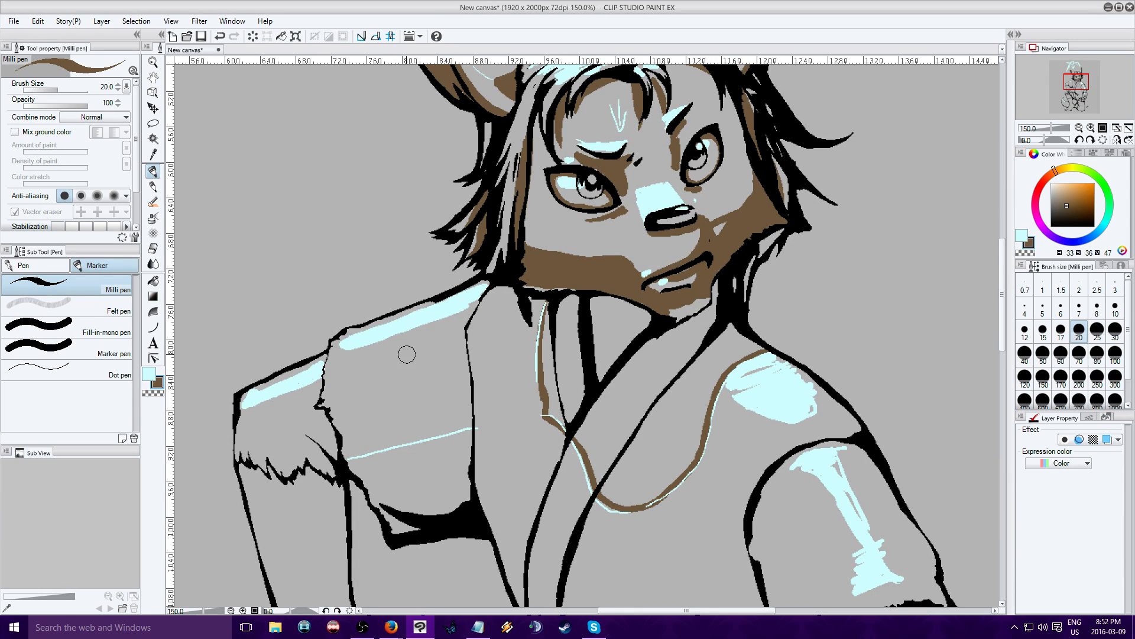
left_click(154, 282)
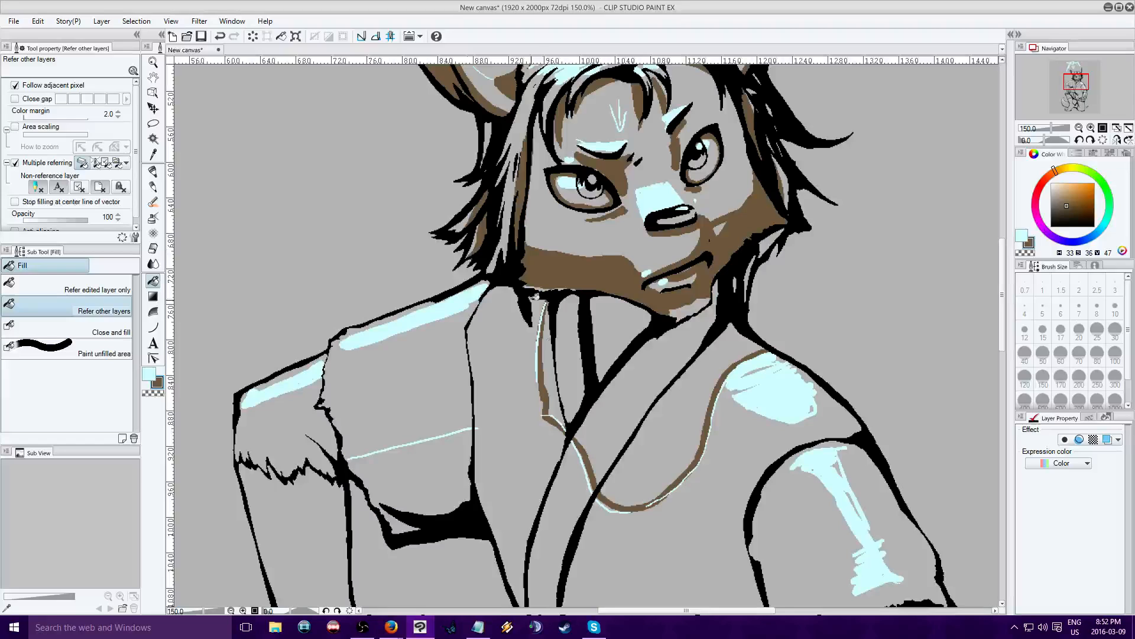
left_click(553, 359)
left_click(570, 355)
left_click(615, 333)
left_click(647, 367)
left_click(682, 401)
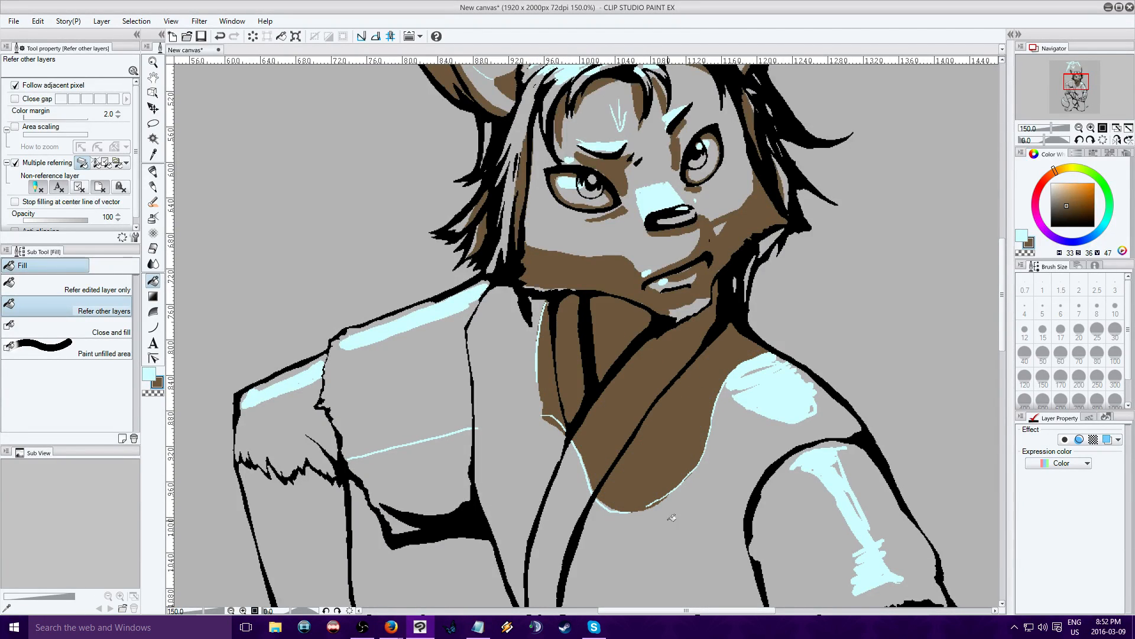
Trace the cyan guide across the left side of the vest in muted brown and fill the area beneath it.
left_click(153, 172)
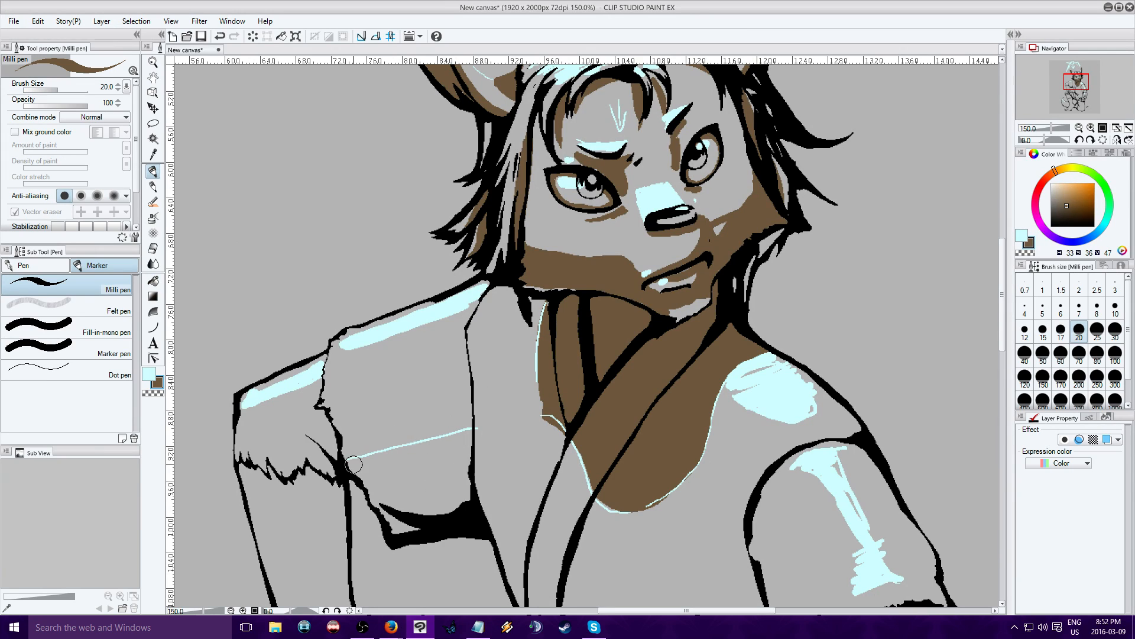
left_click_drag(348, 460, 479, 427)
left_click(153, 283)
left_click(397, 514)
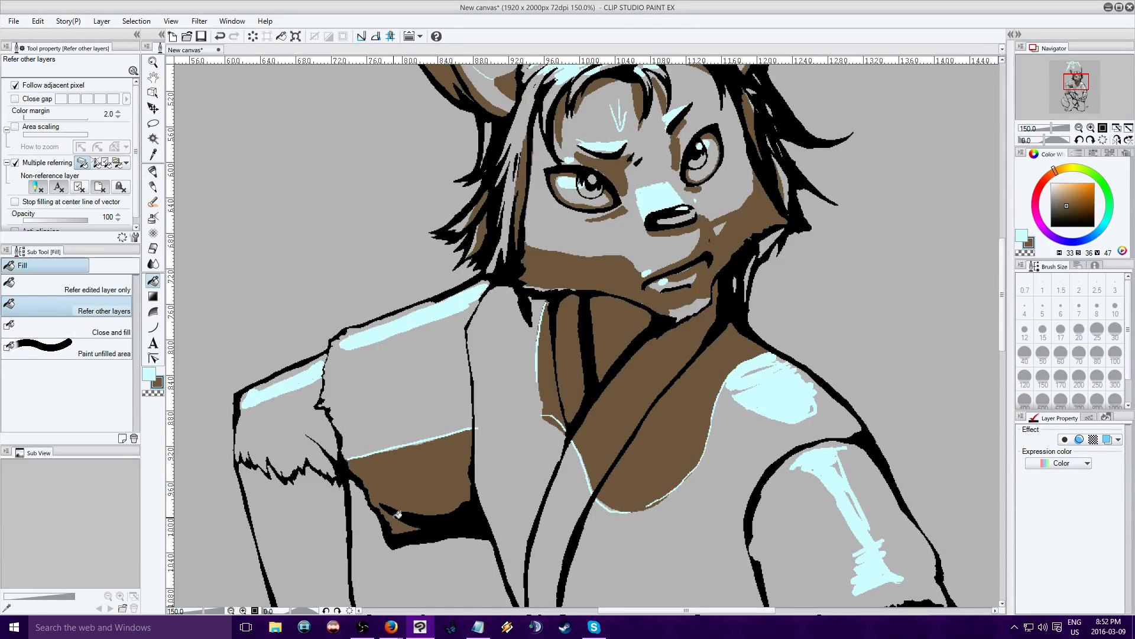
left_click(153, 173)
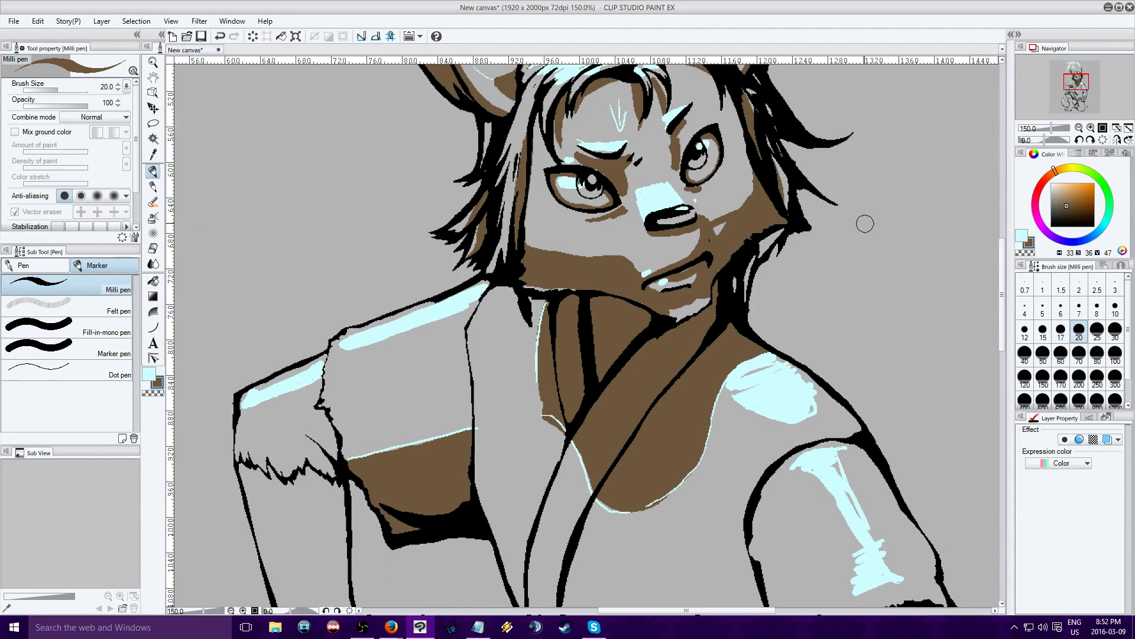
left_click(1082, 128)
left_click_drag(1081, 81, 1081, 84)
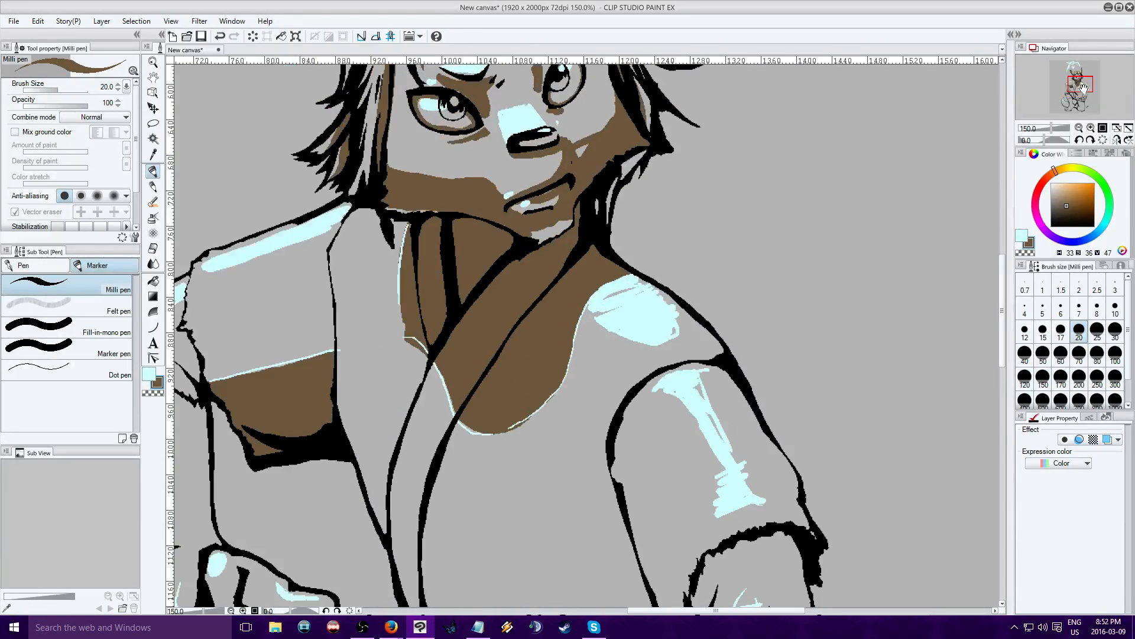
Outline the inner shadow on the sleeve and forearm resting on the knee with a size 15 muted brown pen, and fill it.
left_click(1091, 127)
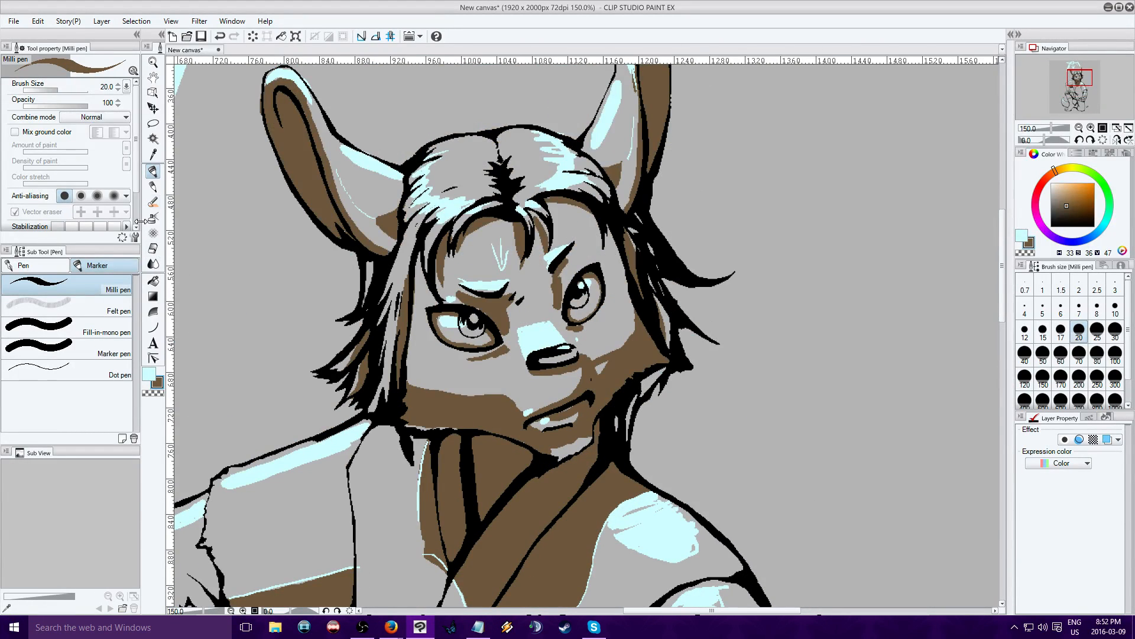
left_click(1042, 329)
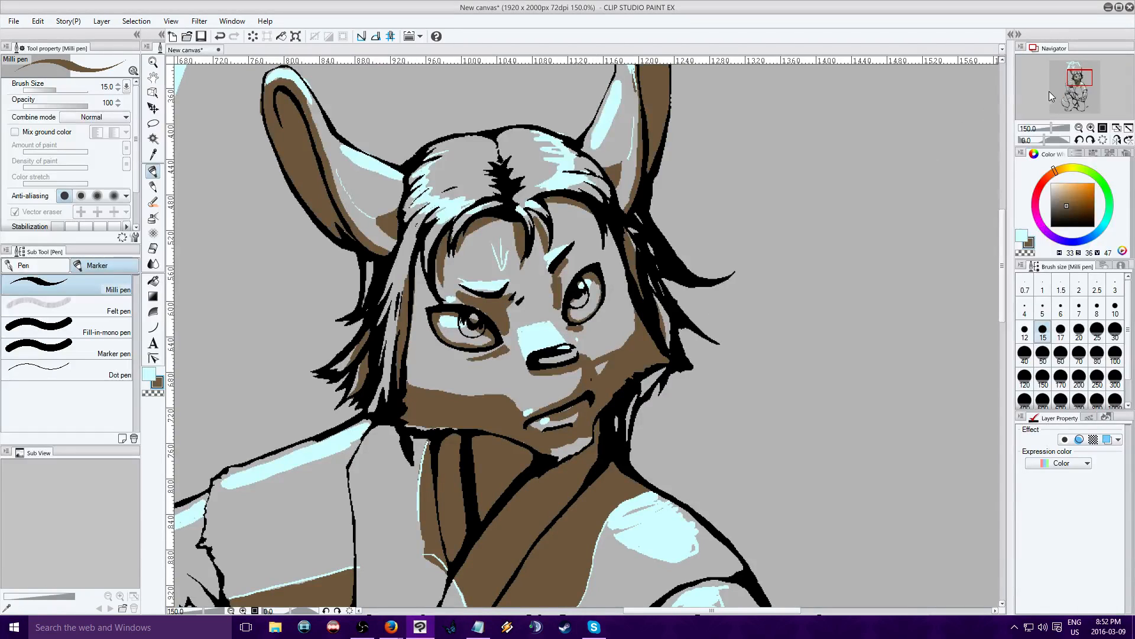
left_click_drag(1081, 78, 1072, 87)
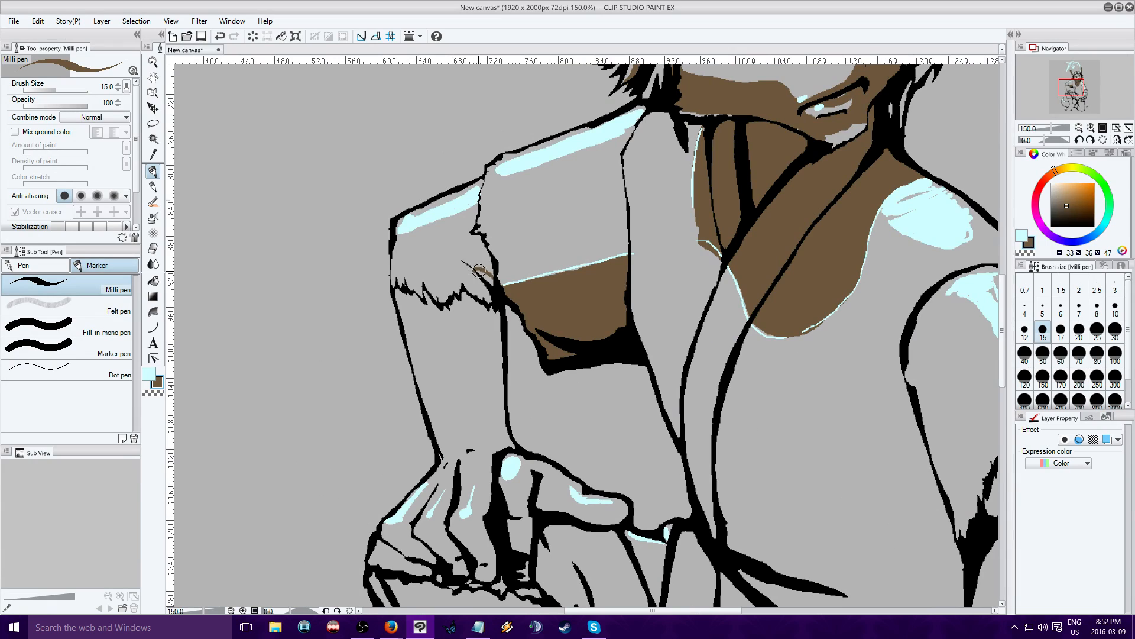
mouse_move(490, 256)
left_mouse_down()
mouse_move(452, 257)
mouse_move(510, 440)
left_mouse_up()
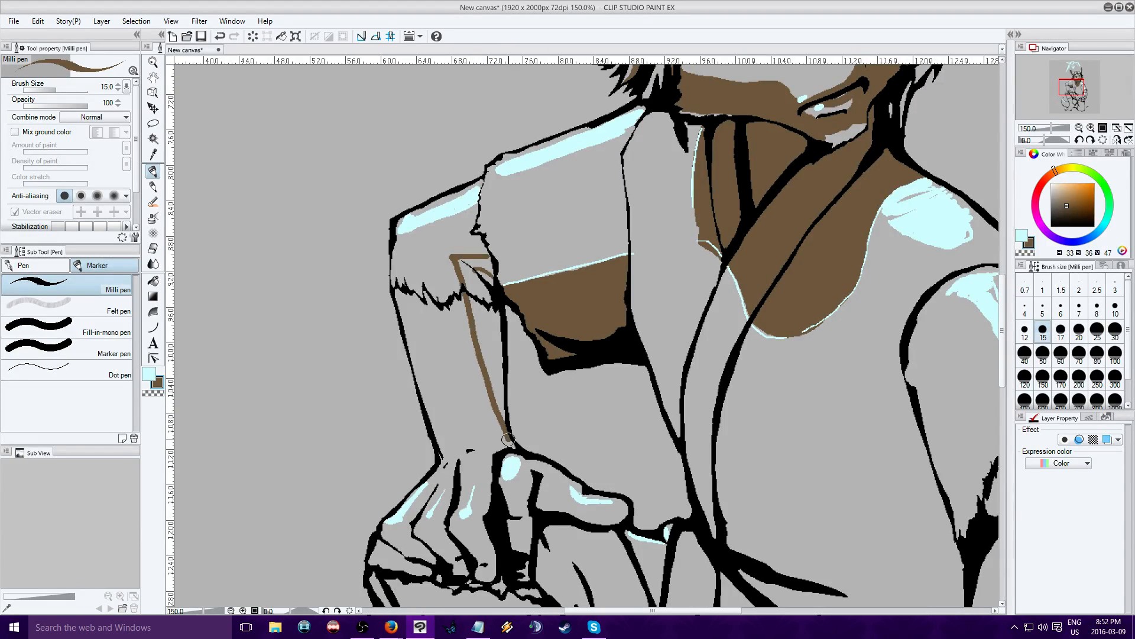
left_click(153, 281)
left_click(495, 263)
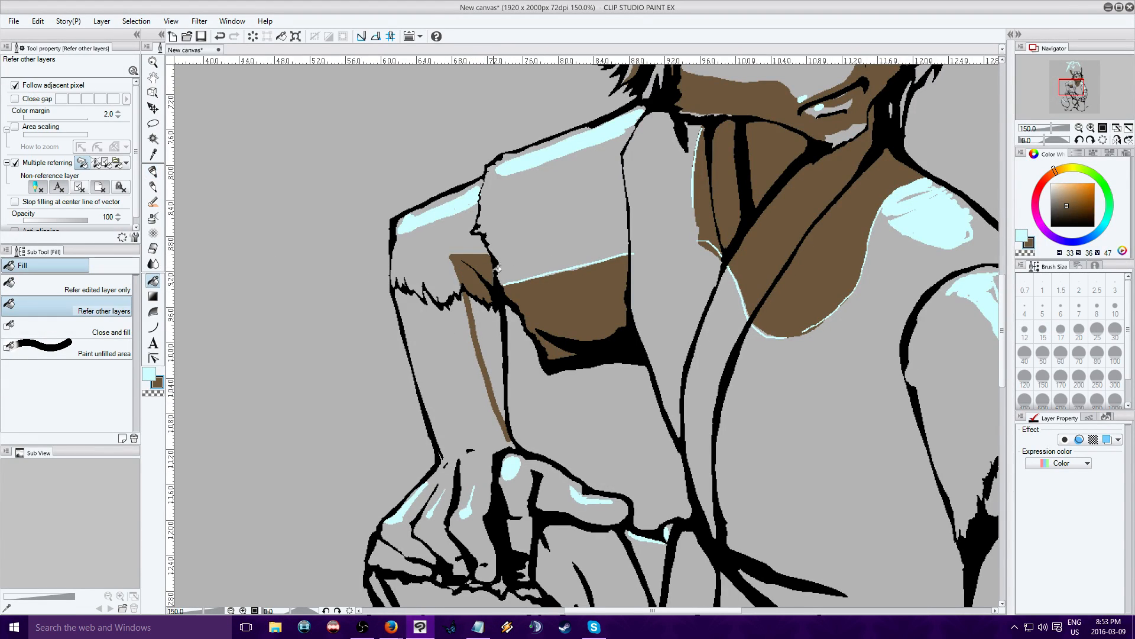
left_click(498, 347)
Draw a muted brown shadow boundary along the thumb and across the fingers of the hand resting on the knee.
left_click(153, 171)
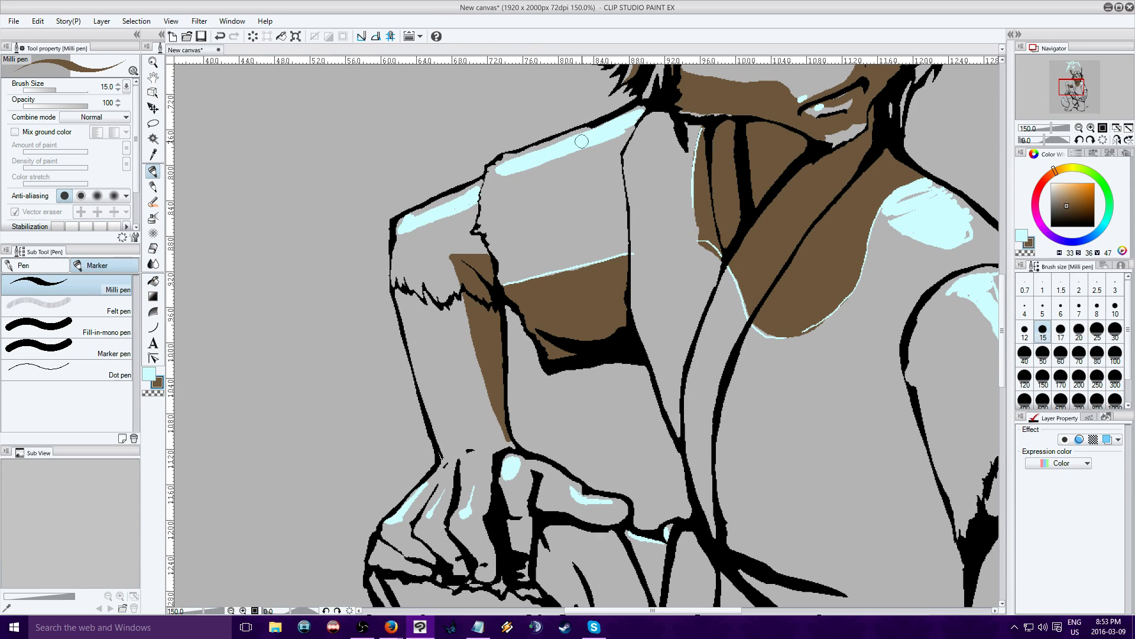
left_click_drag(1071, 84, 1075, 91)
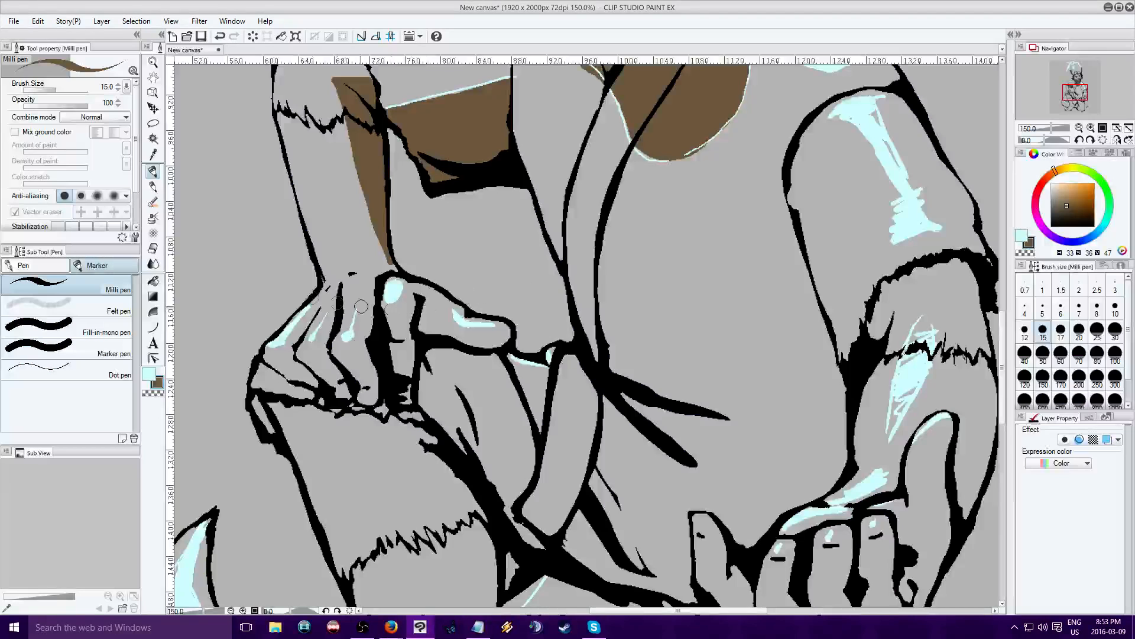
mouse_move(432, 309)
left_mouse_down()
mouse_move(452, 325)
mouse_move(501, 331)
left_mouse_up()
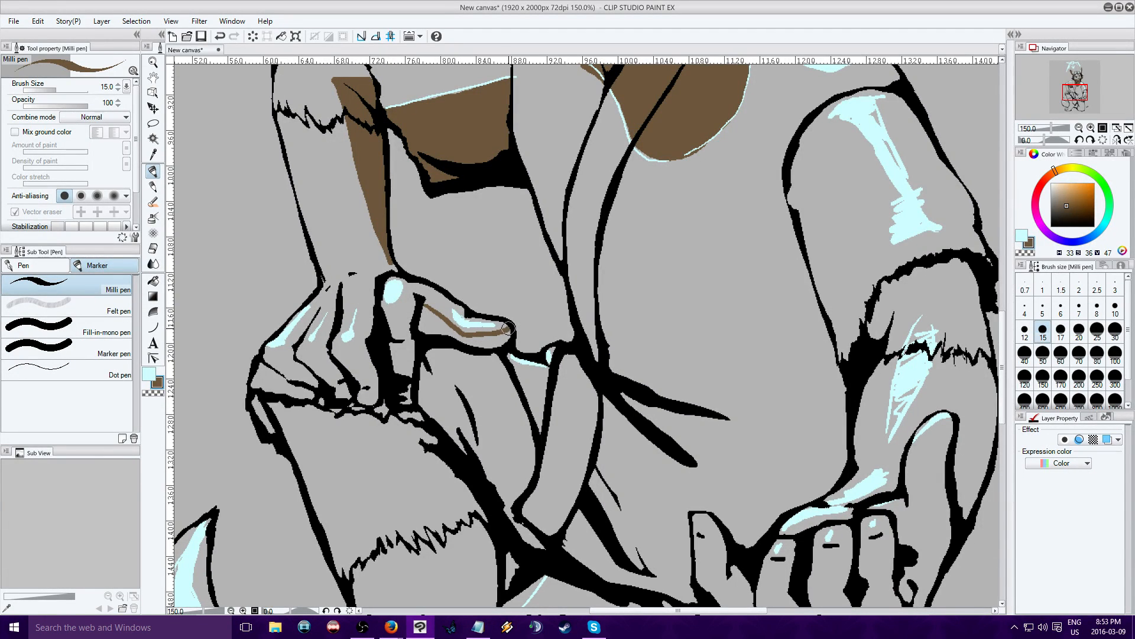
left_click_drag(408, 335, 402, 335)
left_click_drag(352, 351, 333, 353)
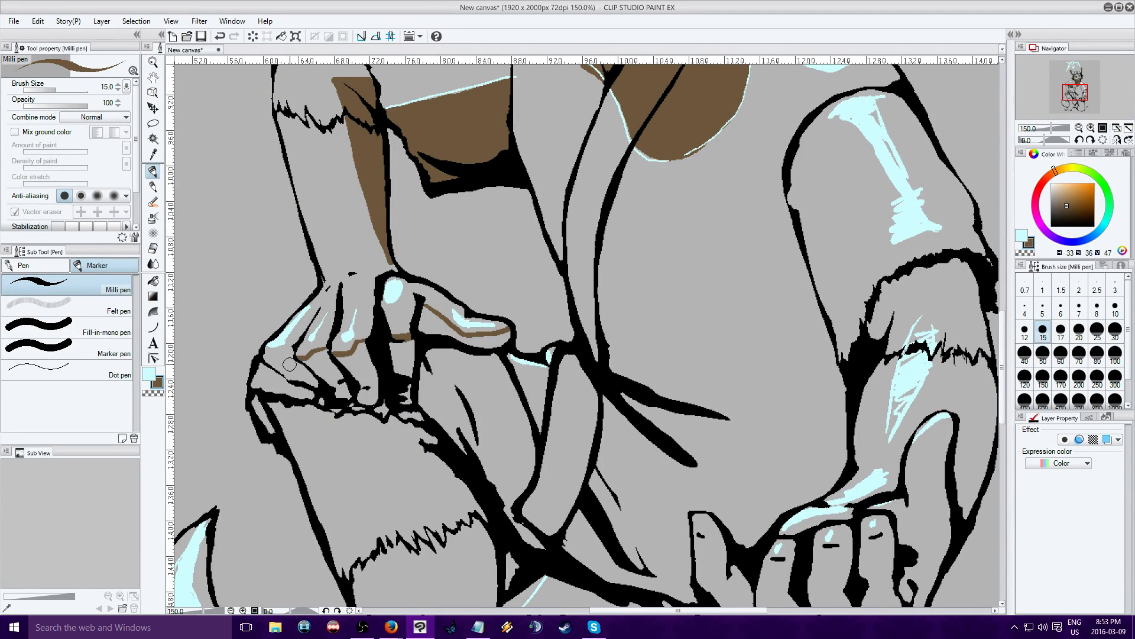
left_click_drag(266, 358, 282, 359)
left_click_drag(278, 365, 253, 388)
Fill the lower parts of the fingers and thumb on the knee-resting hand with muted brown, referring to other layers.
left_click(153, 282)
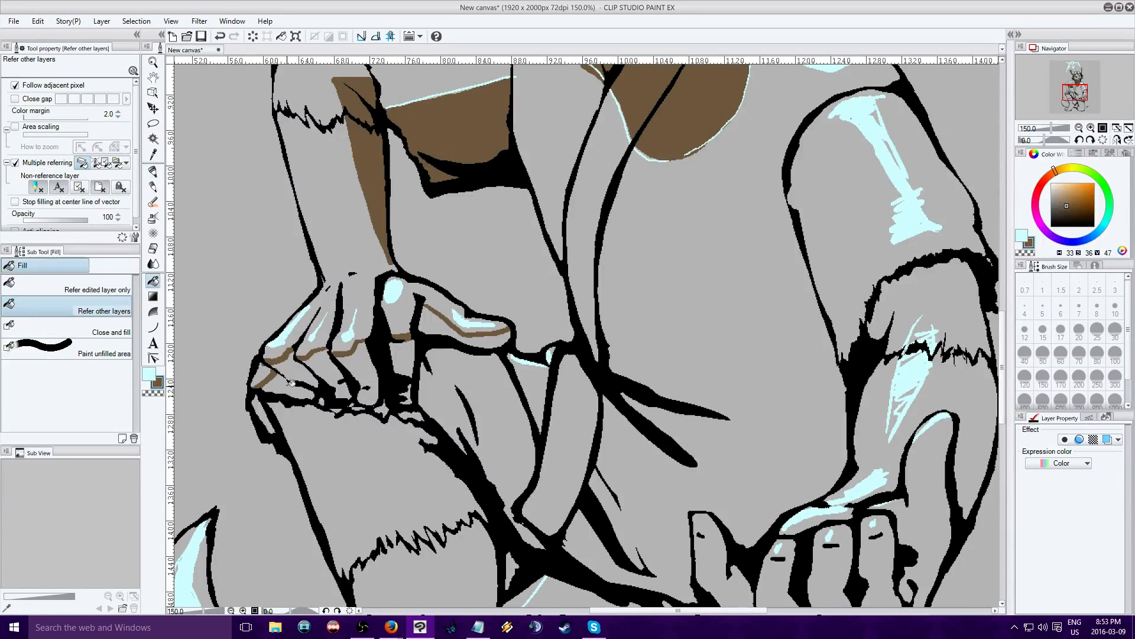
left_click(285, 379)
left_click(329, 371)
left_click(361, 373)
left_click(407, 361)
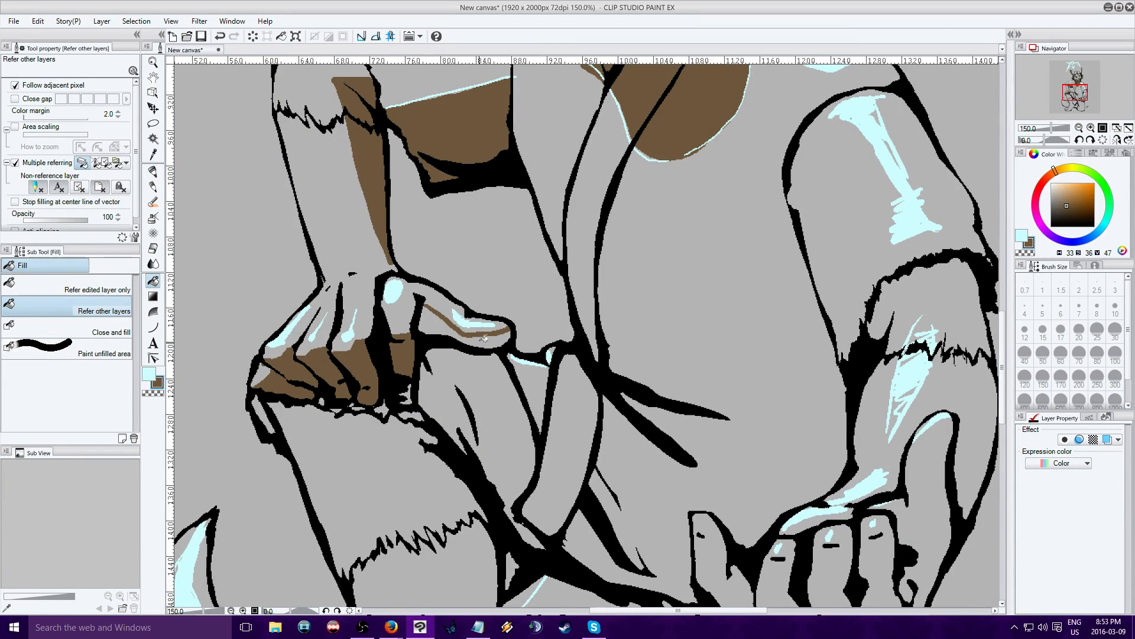
left_click(480, 337)
left_click(413, 395)
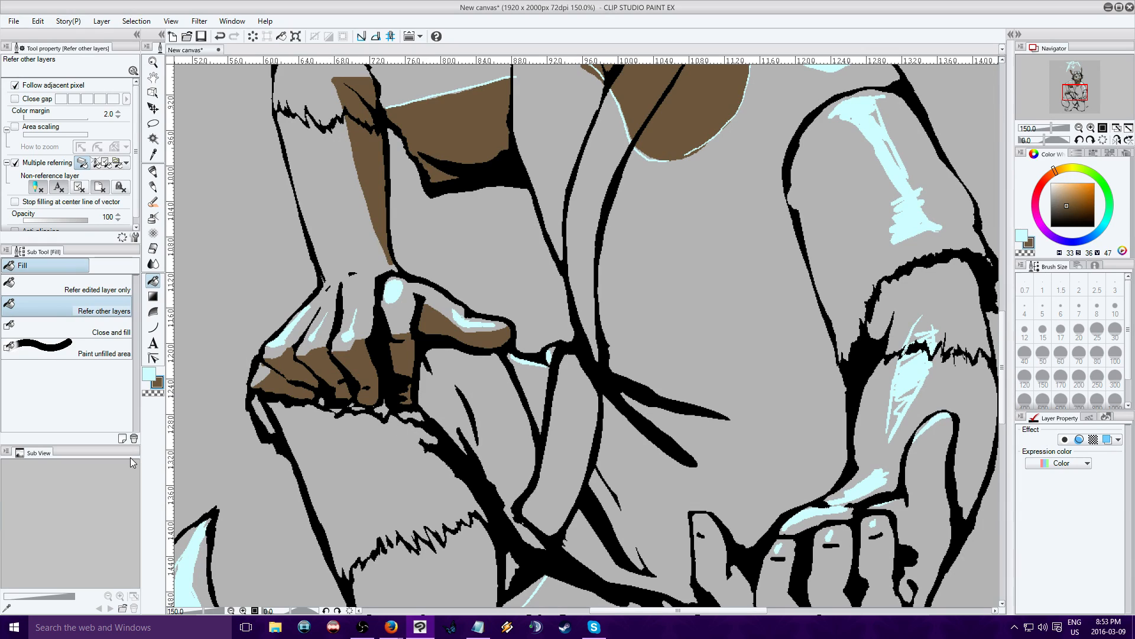
Outline the outstretched arm's cast shadow down the adjacent side of the vest in muted brown.
left_click(1080, 128)
left_click_drag(1077, 96, 1084, 95)
left_click(152, 171)
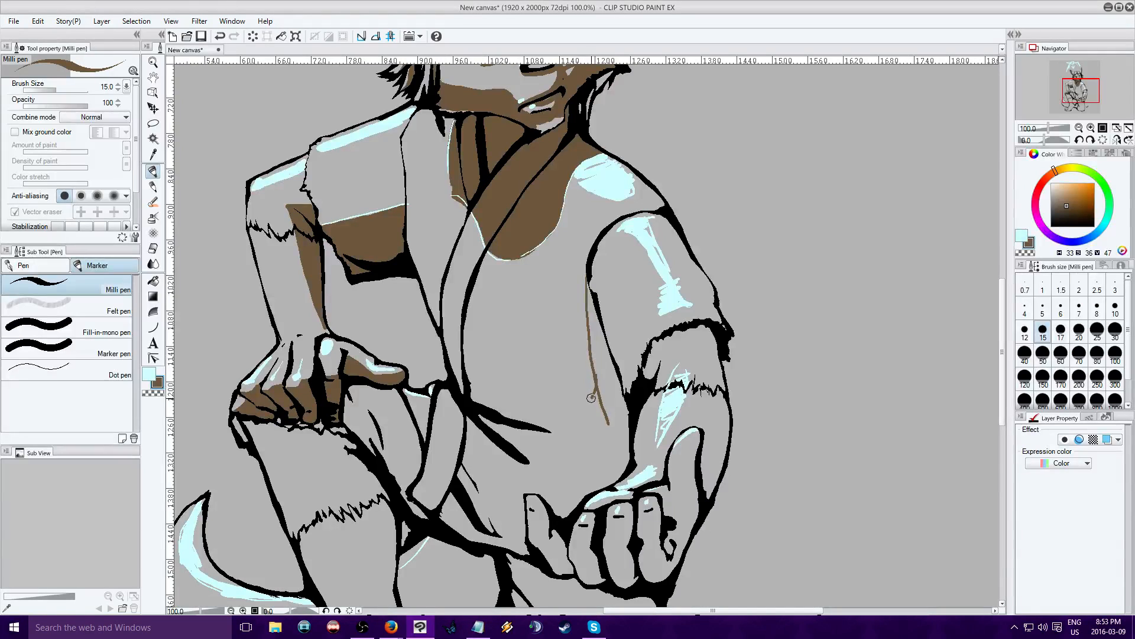
left_click_drag(580, 413, 596, 433)
left_click(153, 280)
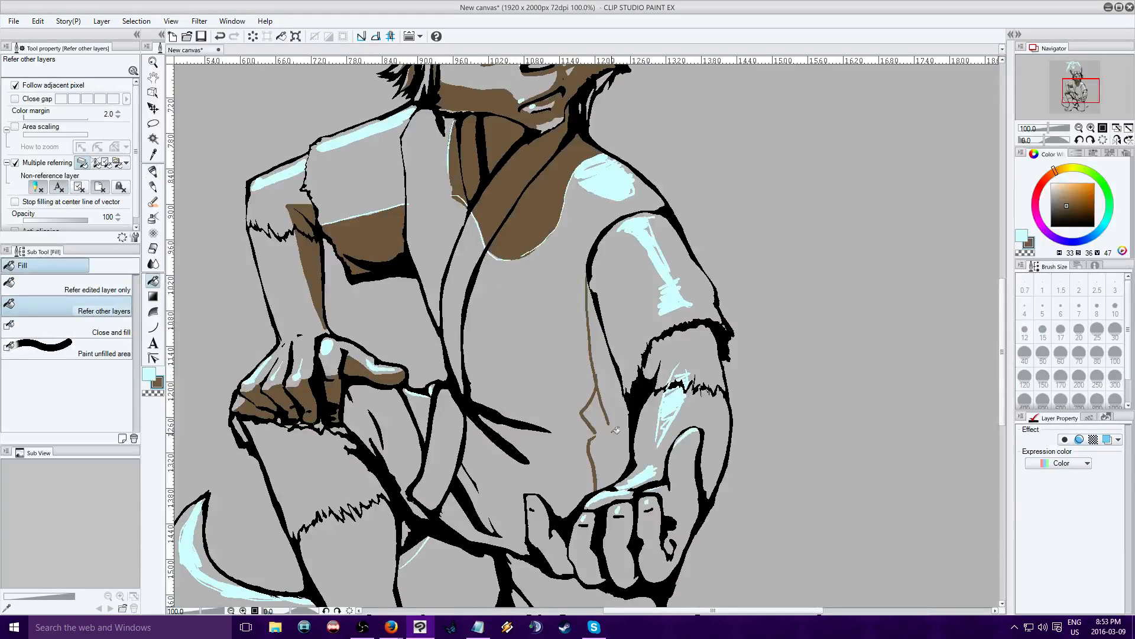
left_click(613, 429)
left_click(219, 36)
key("p")
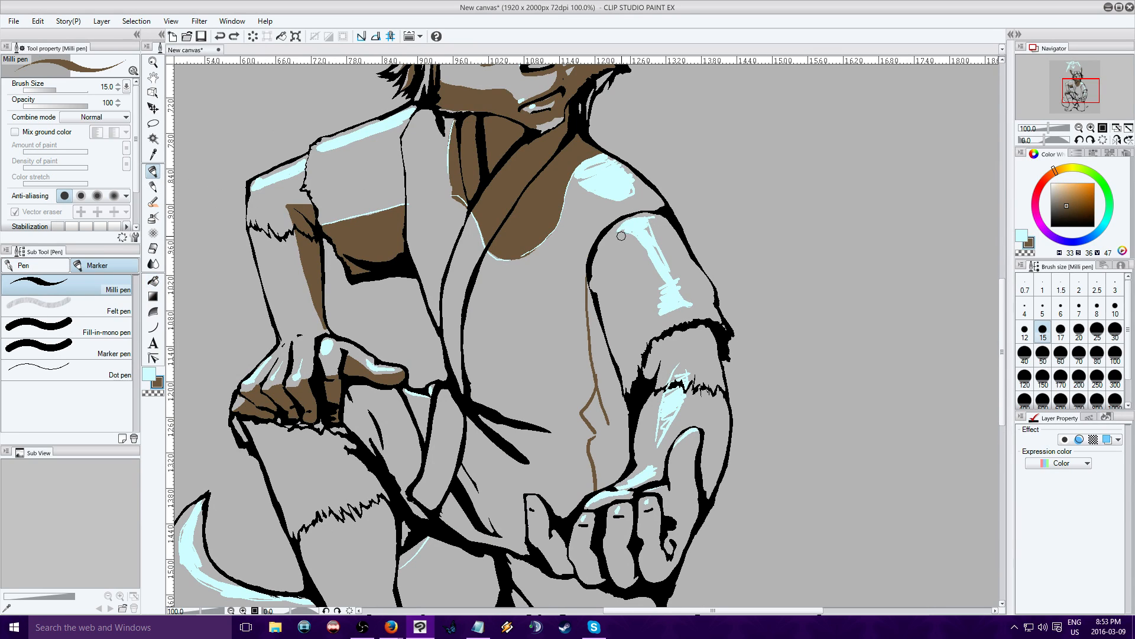
Fill the outlined shadow on the vest beside the outstretched arm with muted brown, referring to other layers.
left_click(154, 281)
left_click(153, 171)
left_click(155, 281)
left_click(604, 445)
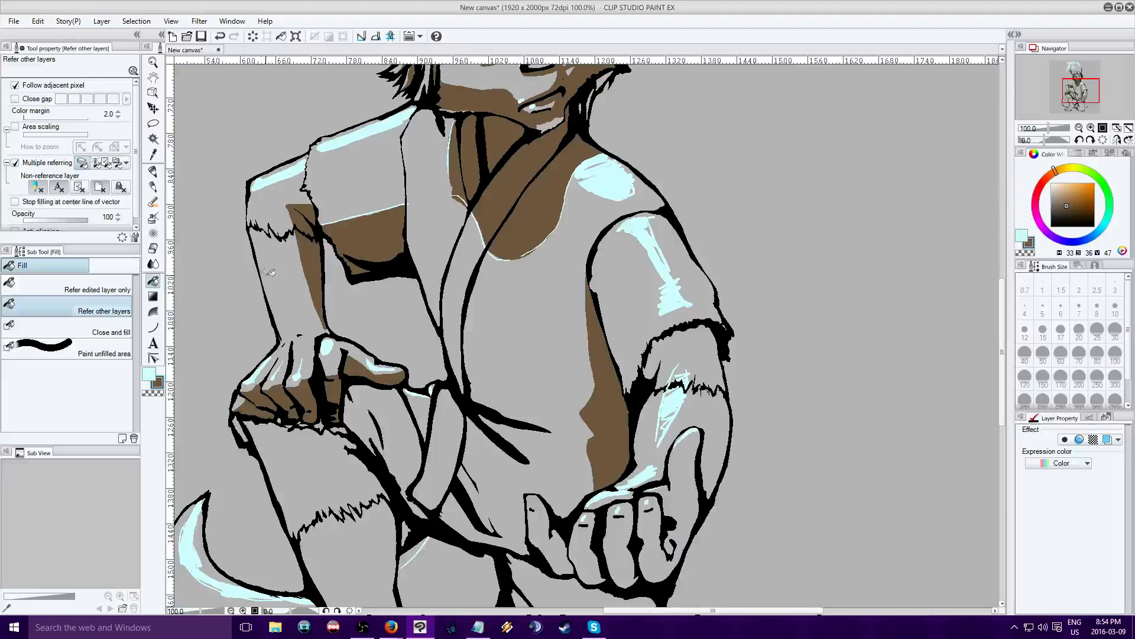
Paint a muted brown cast shadow on the leg just beneath the thumb of the knee-resting hand.
left_click(153, 172)
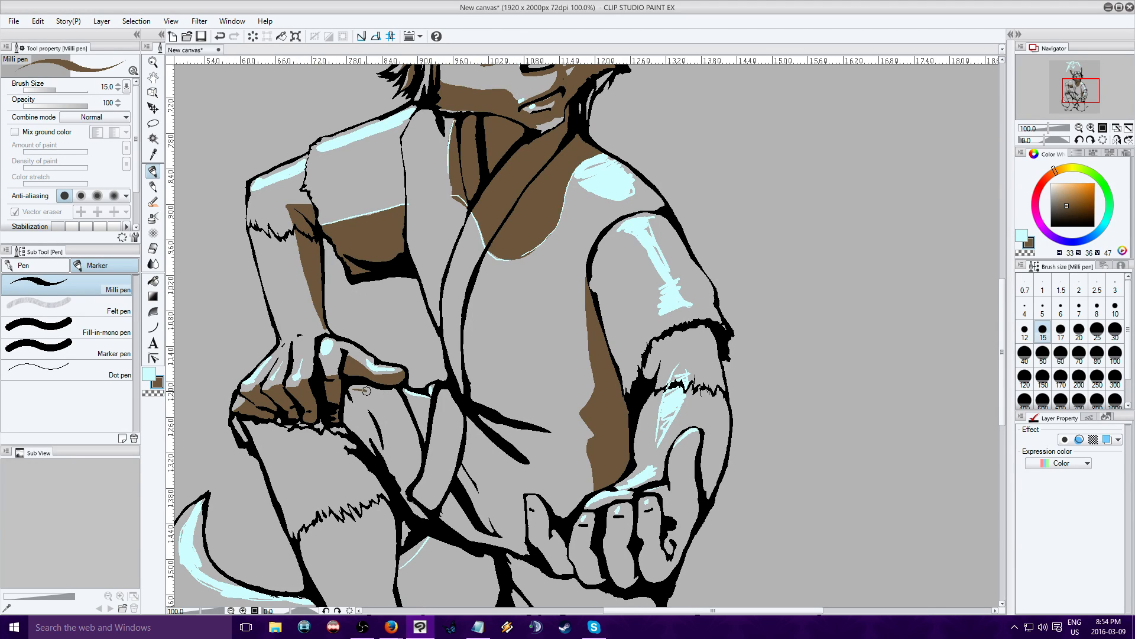
mouse_move(399, 389)
left_mouse_down()
mouse_move(352, 391)
mouse_move(405, 390)
mouse_move(377, 390)
left_mouse_up()
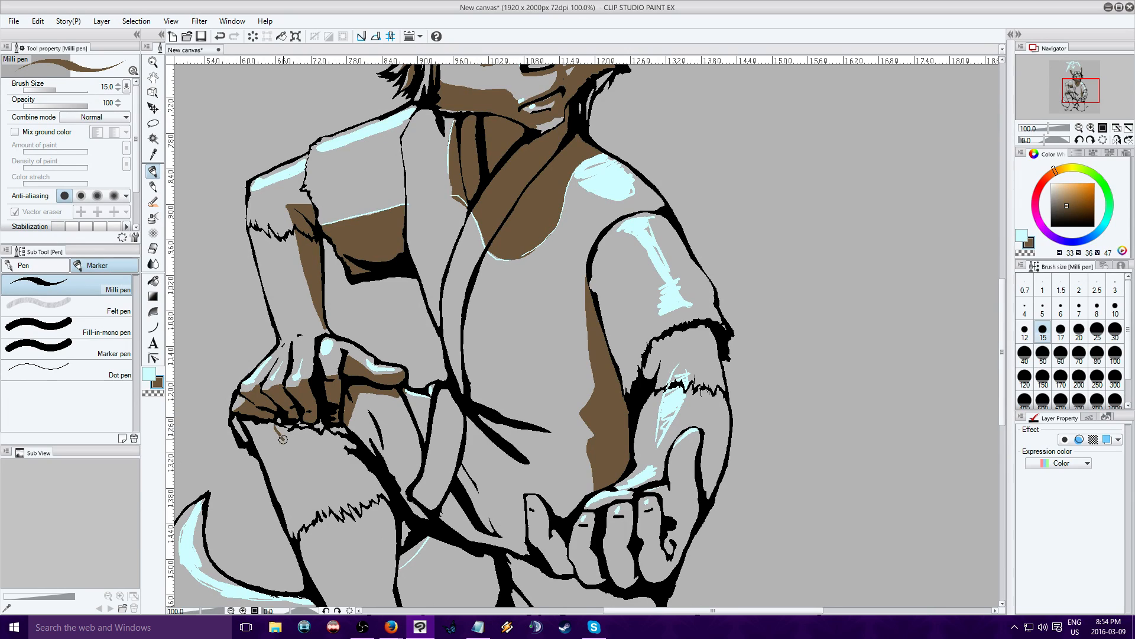
mouse_move(282, 438)
left_mouse_down()
mouse_move(342, 445)
mouse_move(260, 443)
left_mouse_up()
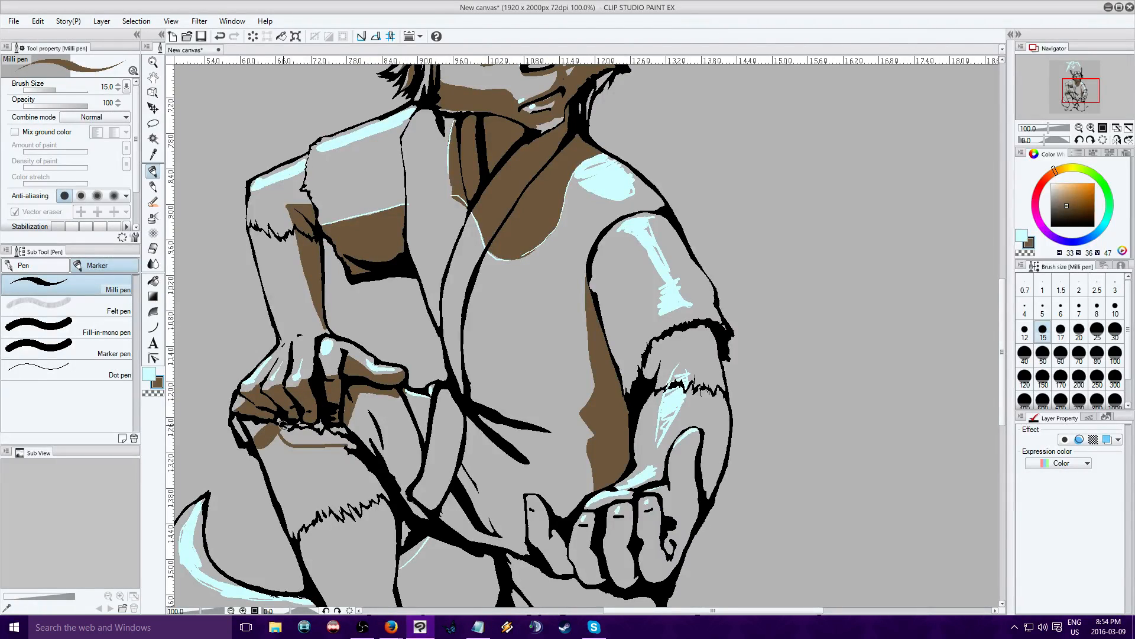
left_click(220, 36)
mouse_move(267, 428)
left_mouse_down()
mouse_move(264, 454)
mouse_move(281, 464)
mouse_move(334, 467)
mouse_move(343, 439)
left_mouse_up()
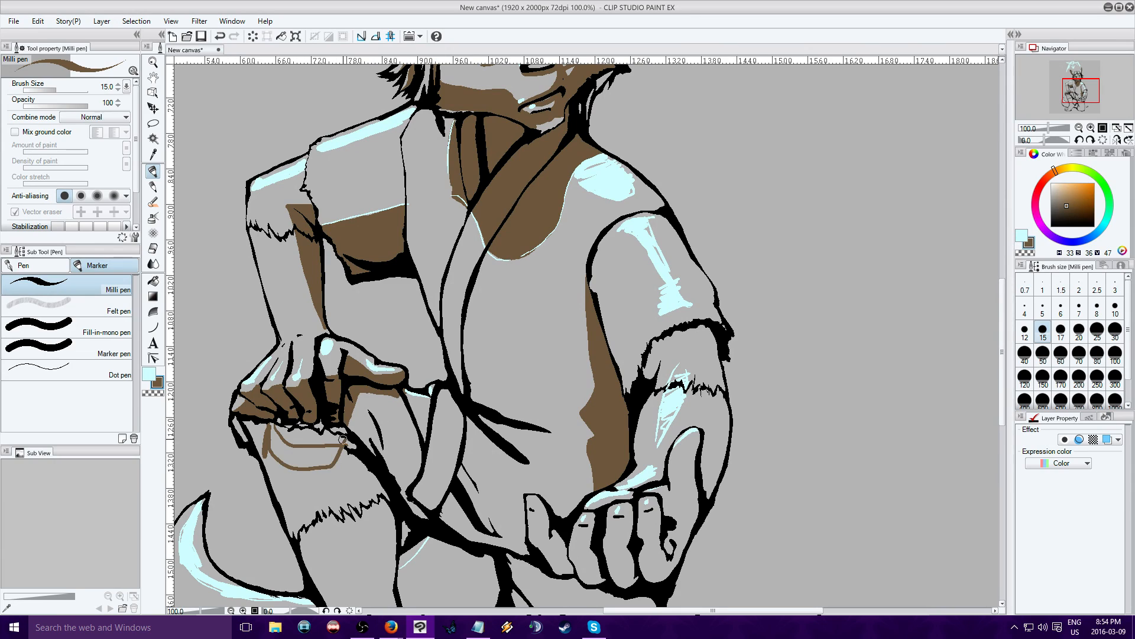
left_click(220, 37)
Set the brush size to 170 and paint the hand's rounded cast shadow on the raised knee in muted brown.
left_click(1061, 377)
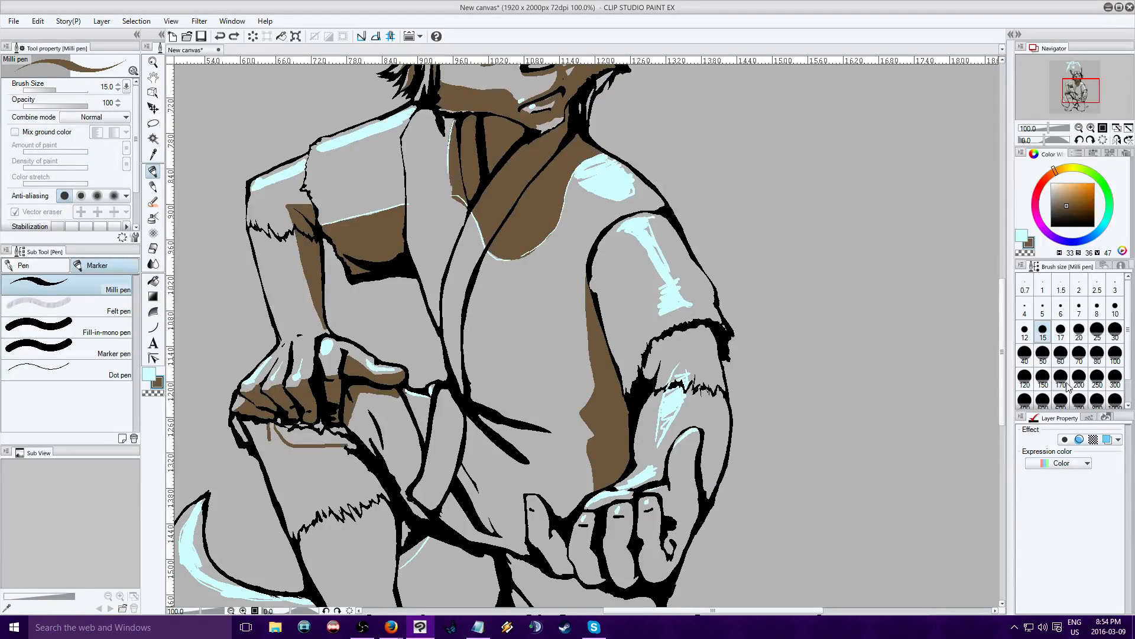
mouse_move(281, 435)
left_mouse_down()
mouse_move(269, 449)
mouse_move(287, 452)
mouse_move(307, 434)
mouse_move(319, 473)
mouse_move(337, 443)
mouse_move(363, 489)
left_mouse_up()
mouse_move(314, 460)
left_mouse_down()
mouse_move(311, 445)
mouse_move(313, 482)
left_mouse_up()
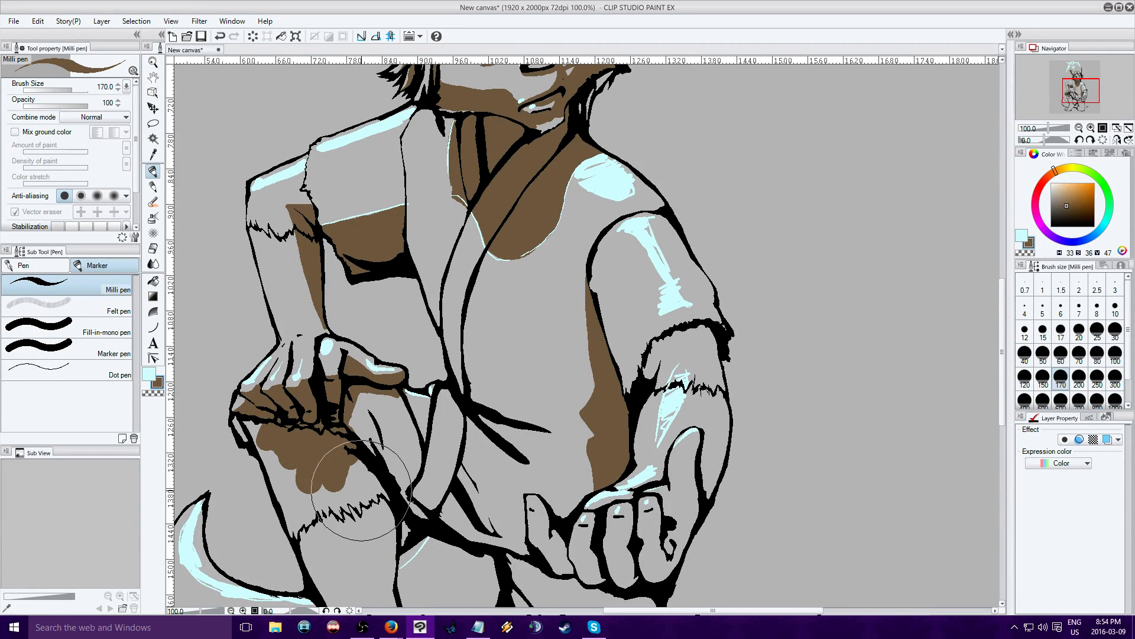
Paint muted brown shadows on the inner thighs between the raised leg and the kneeling leg.
left_click(1079, 128)
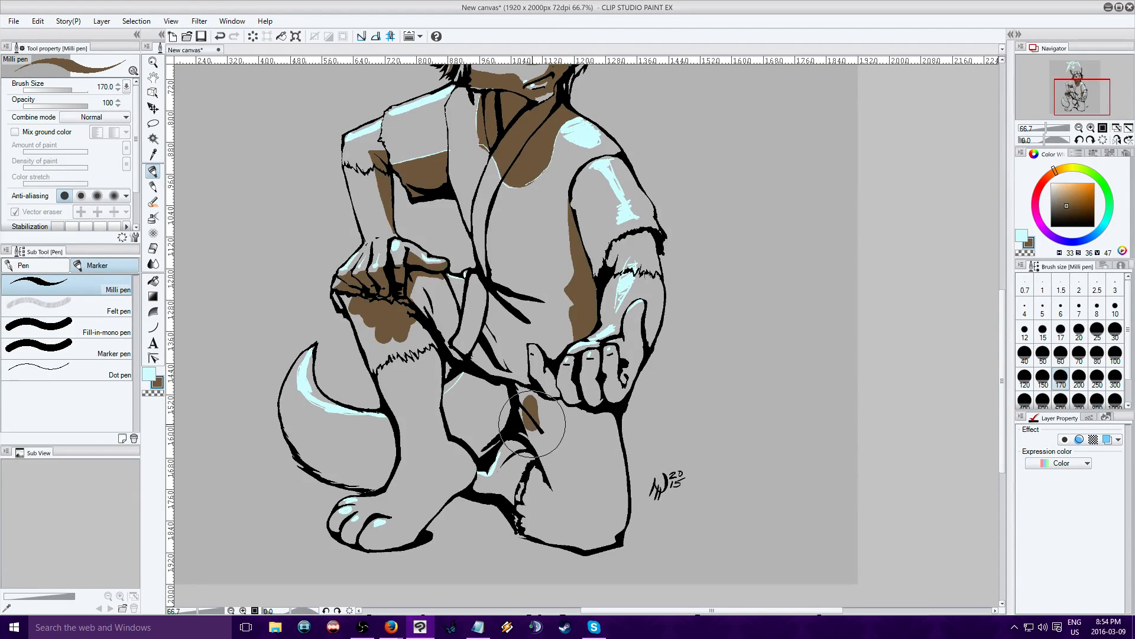
mouse_move(532, 414)
left_mouse_down()
mouse_move(545, 467)
mouse_move(515, 388)
mouse_move(526, 394)
mouse_move(484, 385)
mouse_move(477, 435)
mouse_move(495, 387)
mouse_move(503, 394)
mouse_move(486, 416)
mouse_move(481, 383)
mouse_move(466, 434)
mouse_move(481, 448)
mouse_move(508, 431)
left_mouse_up()
left_click(488, 395)
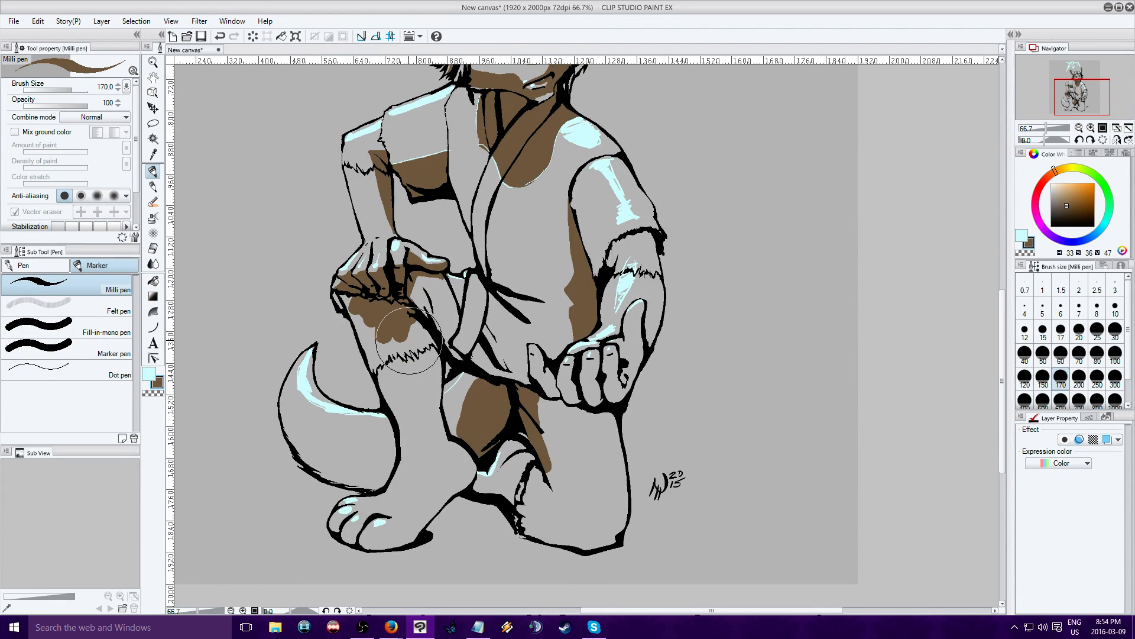
Paint muted brown shadows along the raised leg's shin and foot, and along the underside of the kneeling leg.
mouse_move(433, 376)
left_mouse_down()
mouse_move(430, 385)
mouse_move(408, 363)
mouse_move(436, 428)
left_mouse_up()
mouse_move(473, 462)
left_mouse_down()
mouse_move(424, 525)
mouse_move(349, 538)
mouse_move(355, 547)
mouse_move(379, 541)
mouse_move(317, 519)
mouse_move(343, 533)
left_mouse_up()
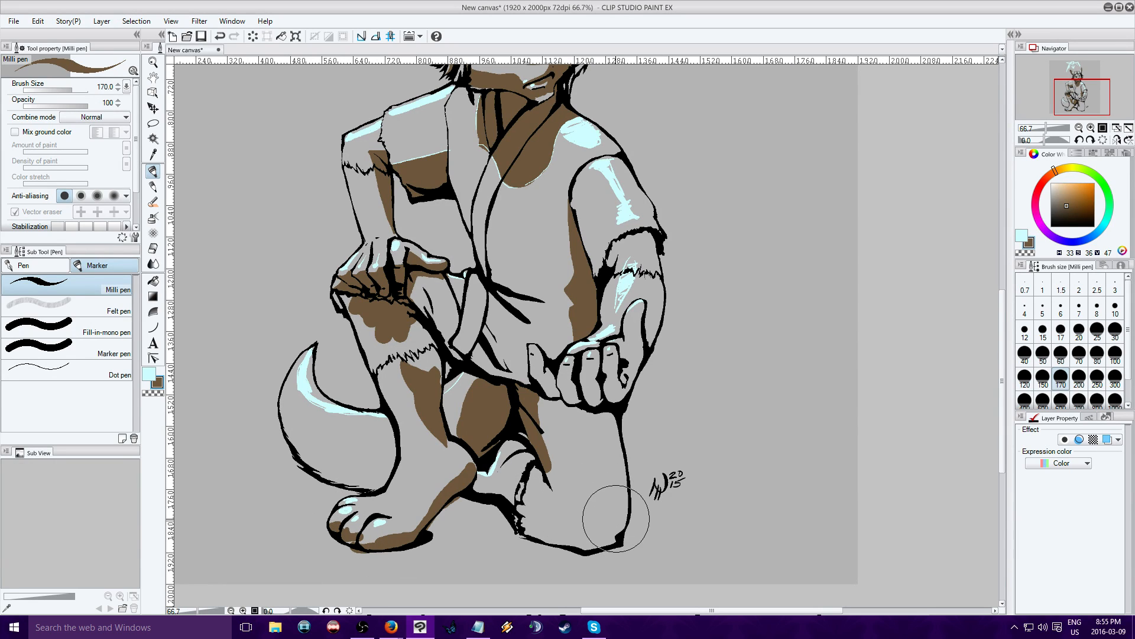
mouse_move(612, 534)
left_mouse_down()
mouse_move(579, 525)
mouse_move(609, 528)
mouse_move(626, 465)
mouse_move(624, 498)
mouse_move(594, 538)
mouse_move(576, 517)
mouse_move(590, 533)
mouse_move(528, 516)
mouse_move(518, 455)
mouse_move(512, 467)
mouse_move(536, 477)
mouse_move(527, 458)
mouse_move(505, 489)
mouse_move(527, 518)
mouse_move(477, 497)
left_mouse_up()
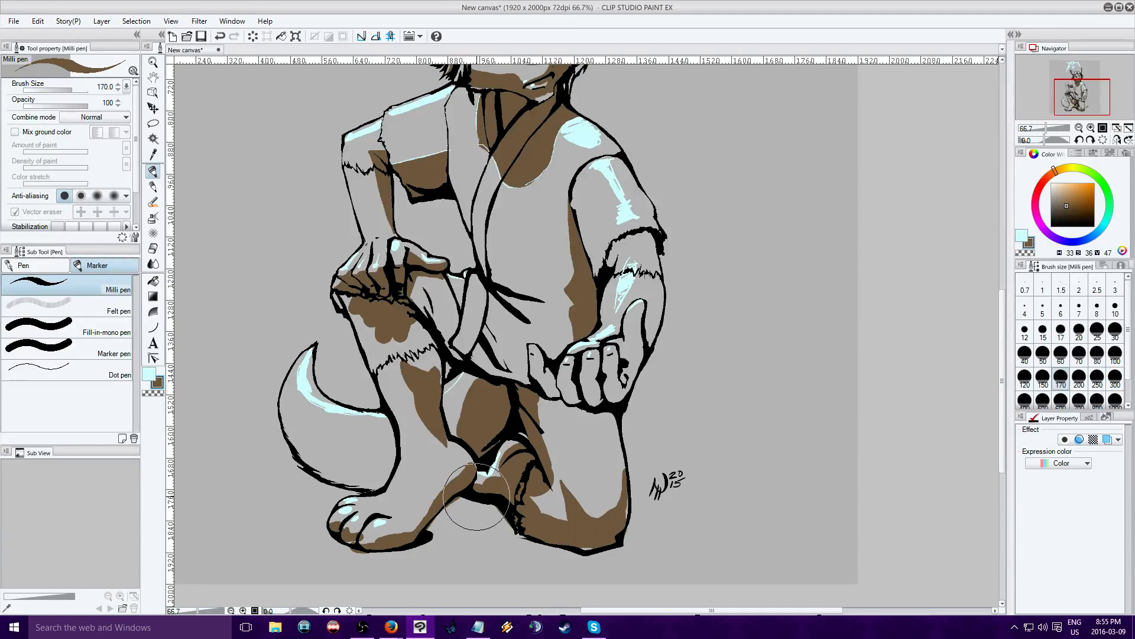
Paint muted brown shadows on the undersides of the outstretched hand's curled fingers and along its outer palm edge.
mouse_move(538, 378)
left_mouse_down()
mouse_move(578, 398)
mouse_move(614, 393)
left_mouse_up()
left_click(589, 390)
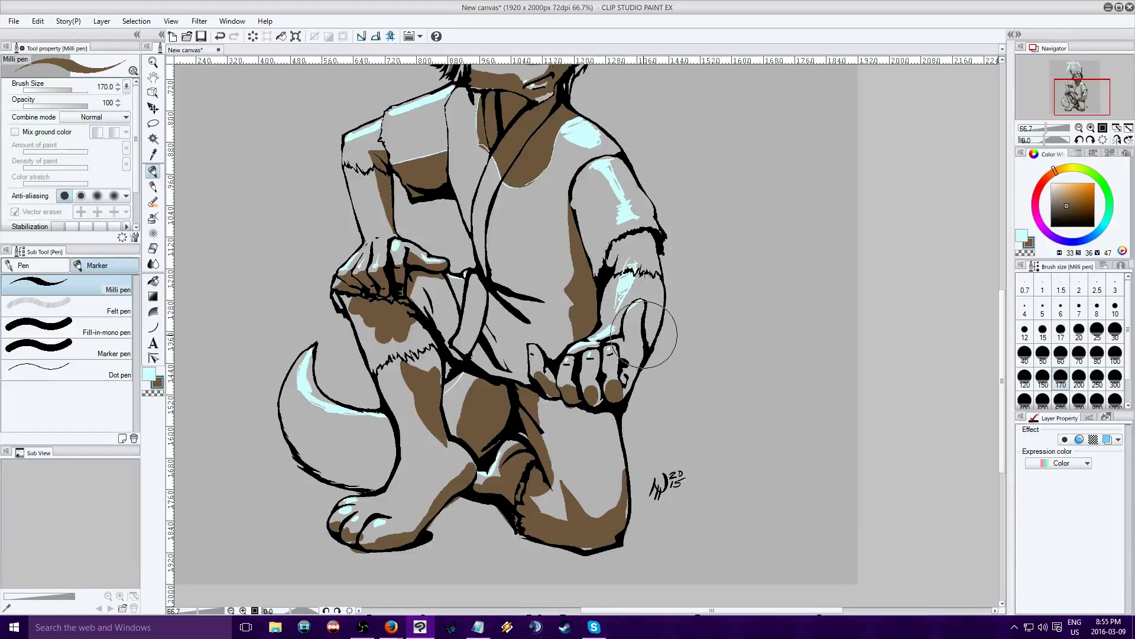
left_click_drag(641, 340, 622, 395)
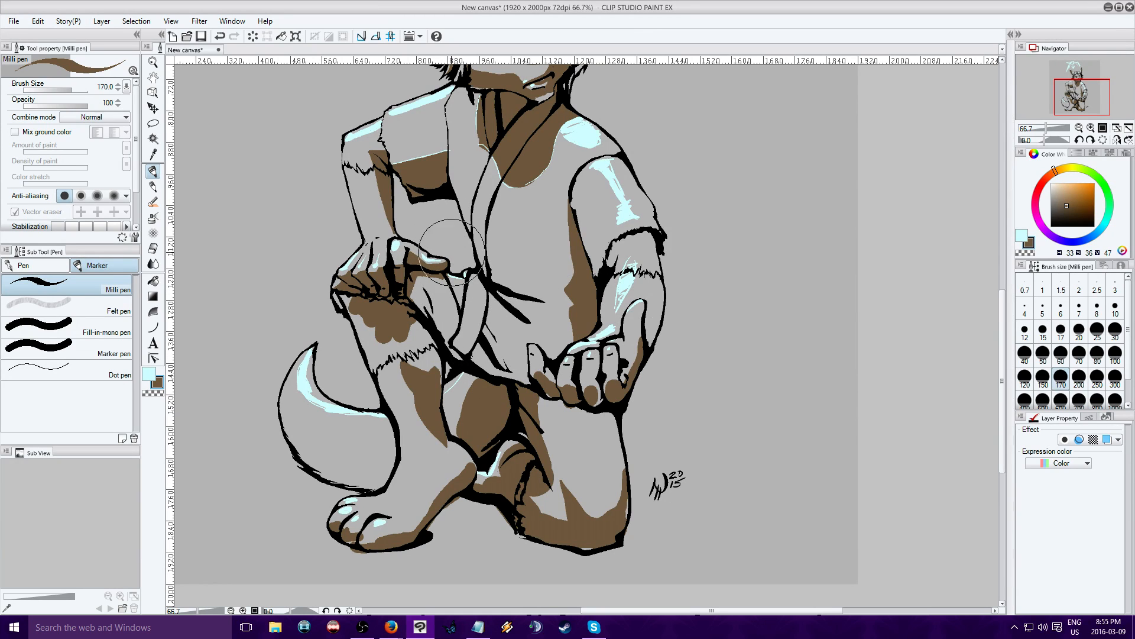
Paint a curved muted brown shadow band along the tail's underside and up its outer edge.
mouse_move(1073, 96)
left_mouse_down()
mouse_move(1072, 82)
mouse_move(1064, 91)
left_mouse_up()
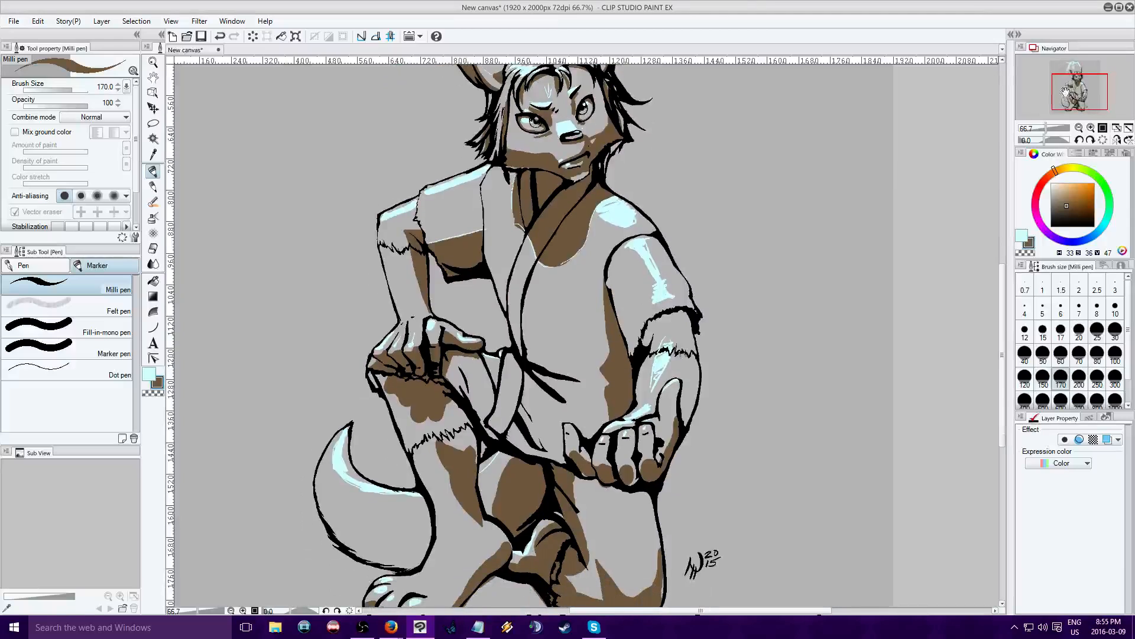
mouse_move(323, 494)
left_mouse_down()
mouse_move(347, 529)
mouse_move(427, 536)
left_mouse_up()
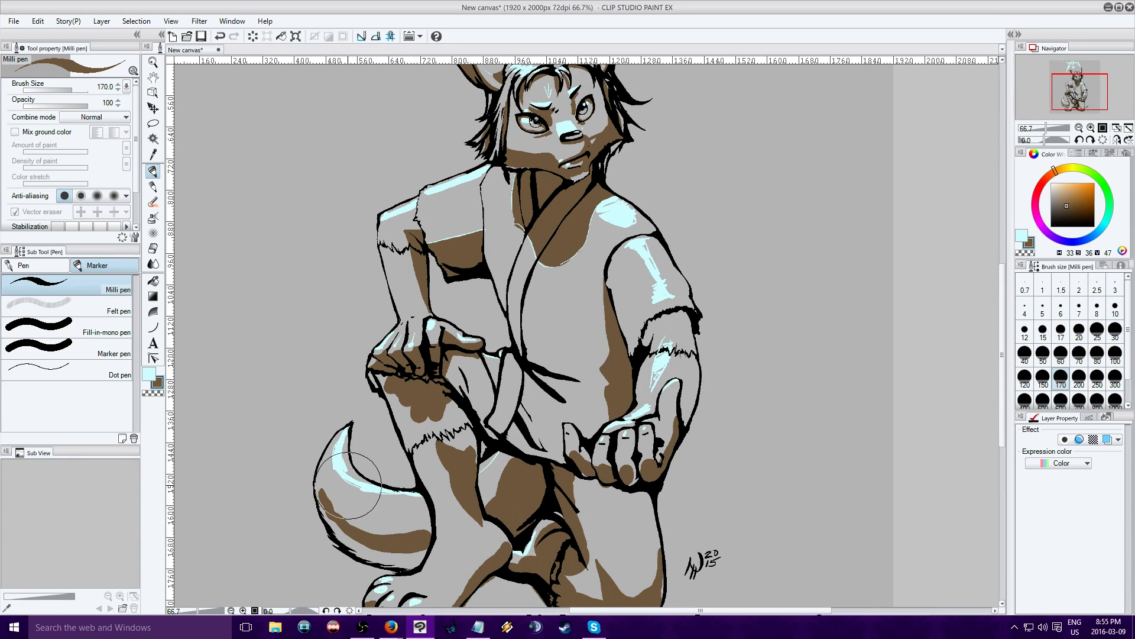
mouse_move(349, 482)
left_mouse_down()
mouse_move(315, 474)
mouse_move(321, 500)
mouse_move(316, 468)
mouse_move(326, 503)
mouse_move(371, 535)
left_mouse_up()
left_click_drag(310, 453, 316, 500)
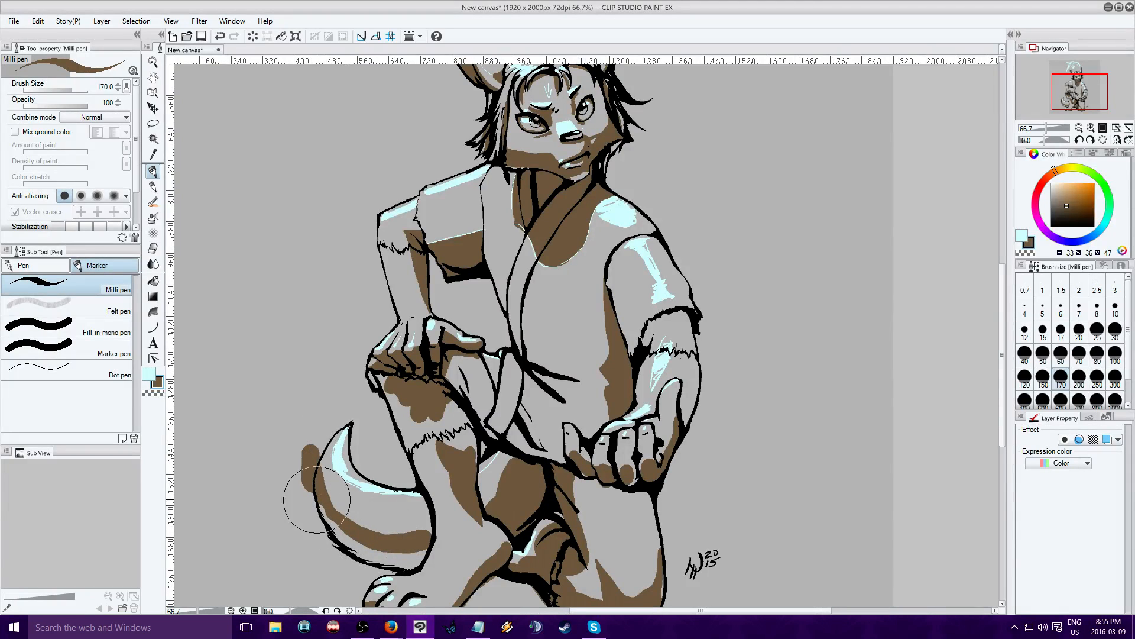
Clear the stray brown stroke outside the tail with a transparent fill, and fill the gap below the tail's shadow band with muted brown.
left_click(153, 281)
left_click(153, 392)
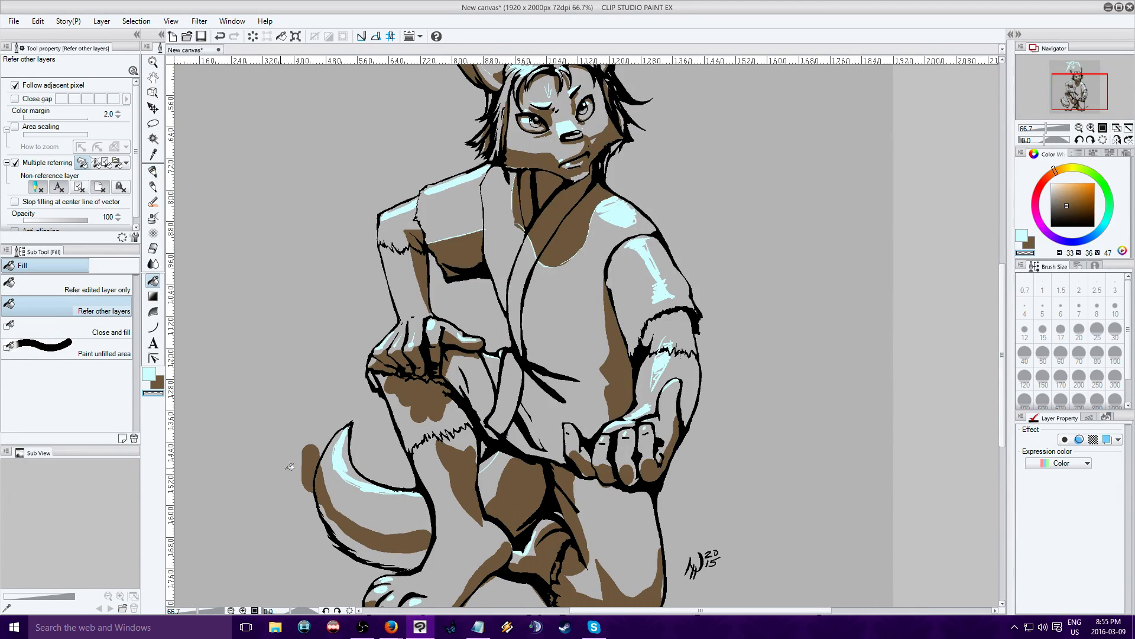
left_click(312, 460)
left_click(146, 373)
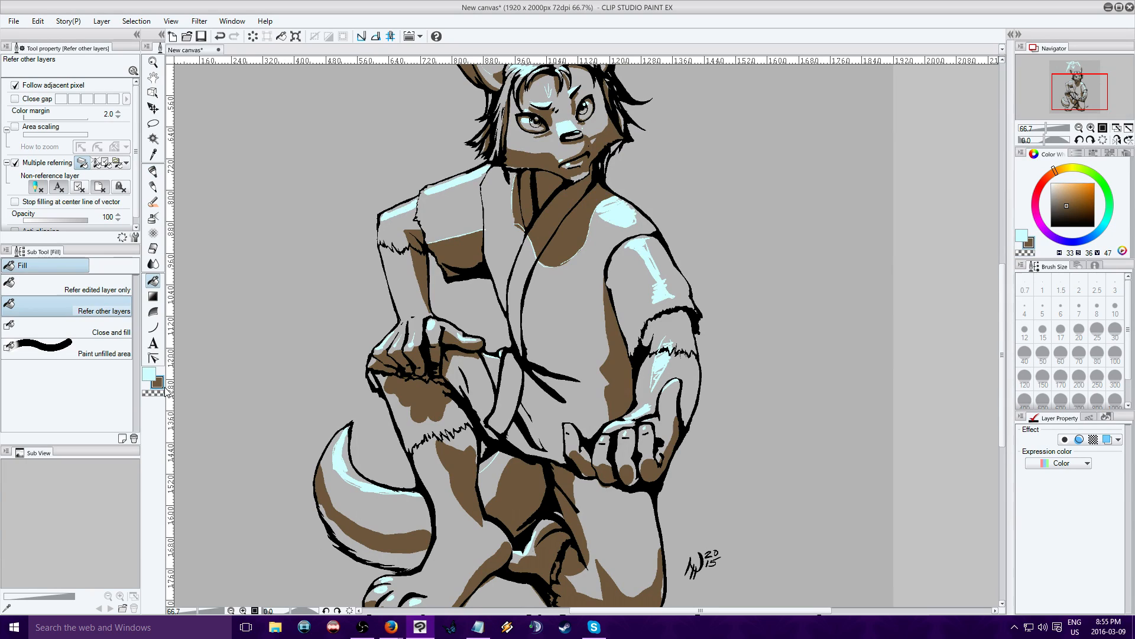
left_click(366, 545)
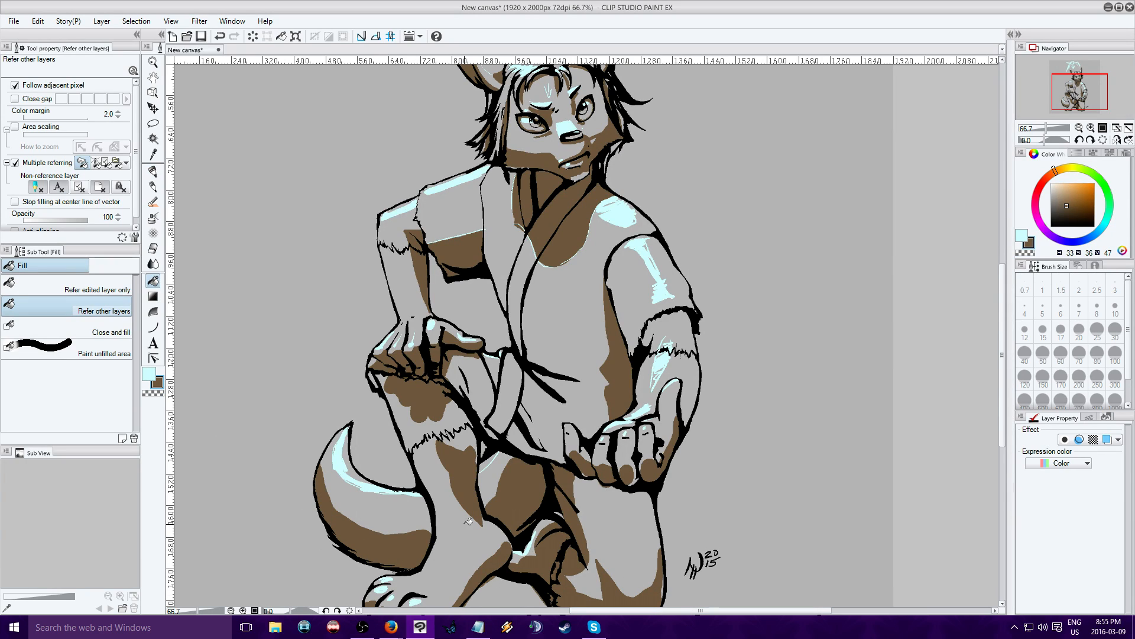
Clear the stray brown patch beneath the front foot's toes with a fill.
left_click(156, 384)
left_click_drag(1079, 94, 1084, 114)
left_click(1091, 128)
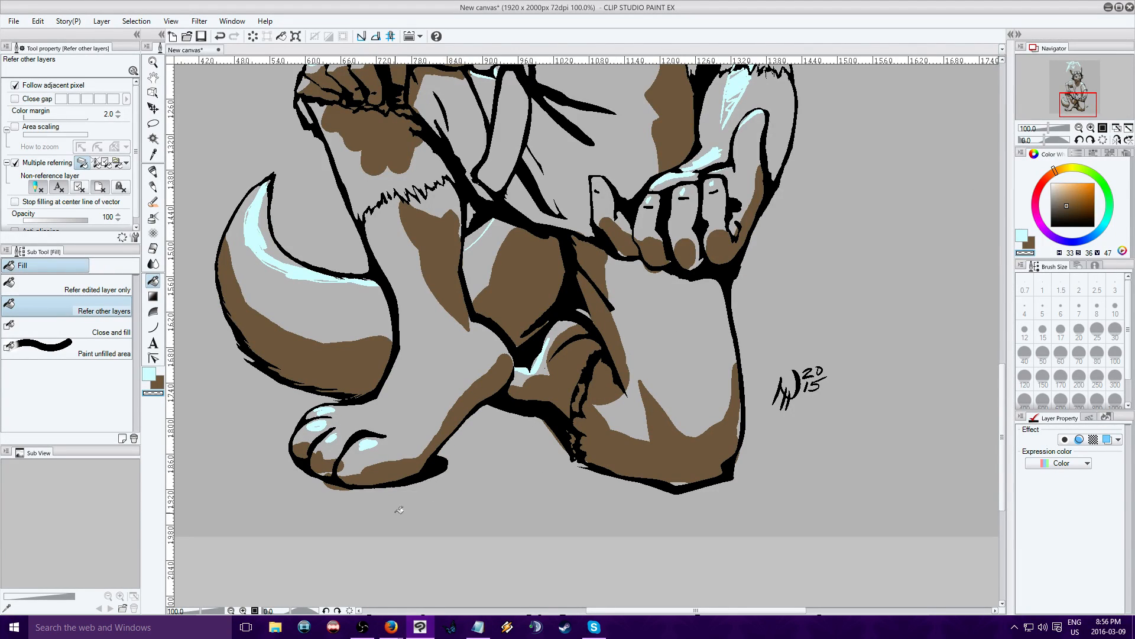
left_click(337, 486)
Paint muted brown shadows along the robe's front edges and lower lapel with the Milli pen at size 60.
left_click_drag(1080, 102, 1079, 76)
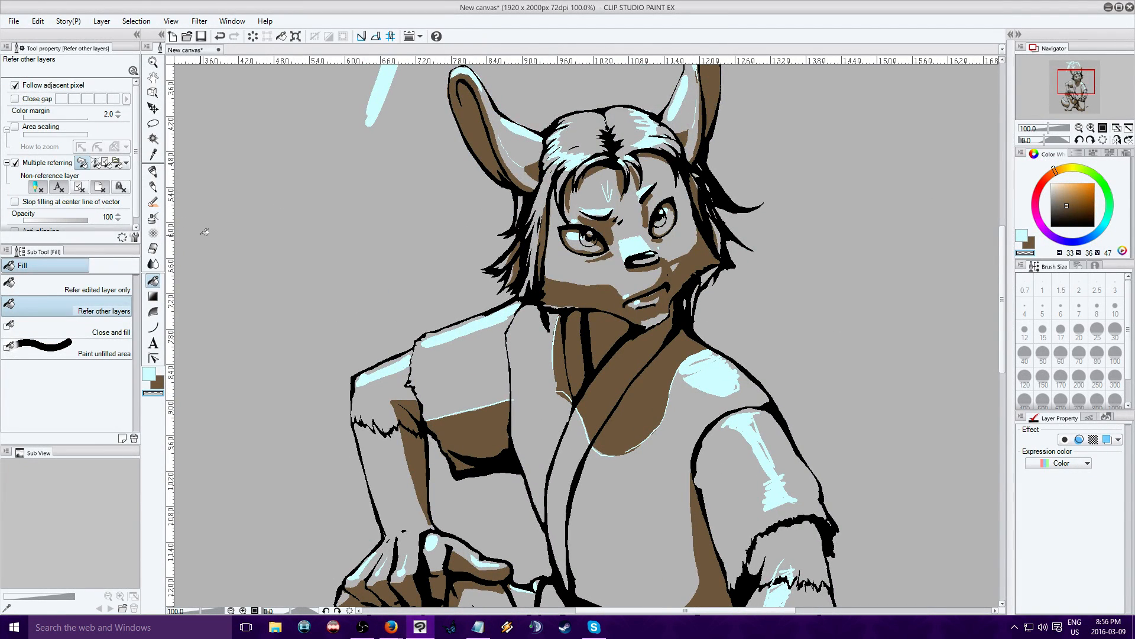
left_click(153, 170)
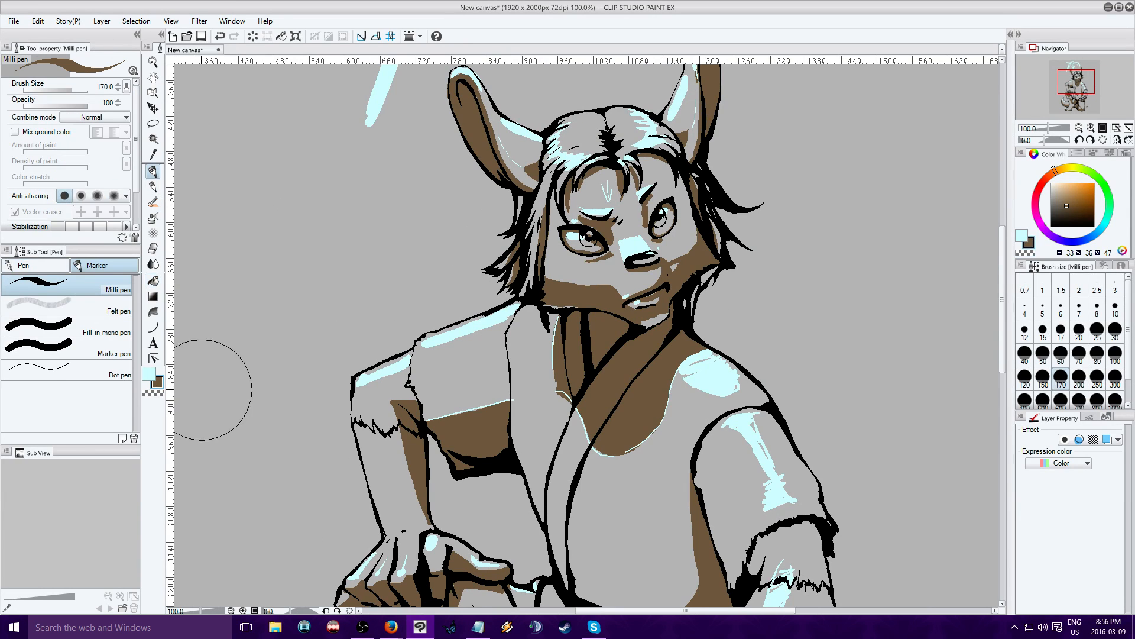
left_click(1061, 354)
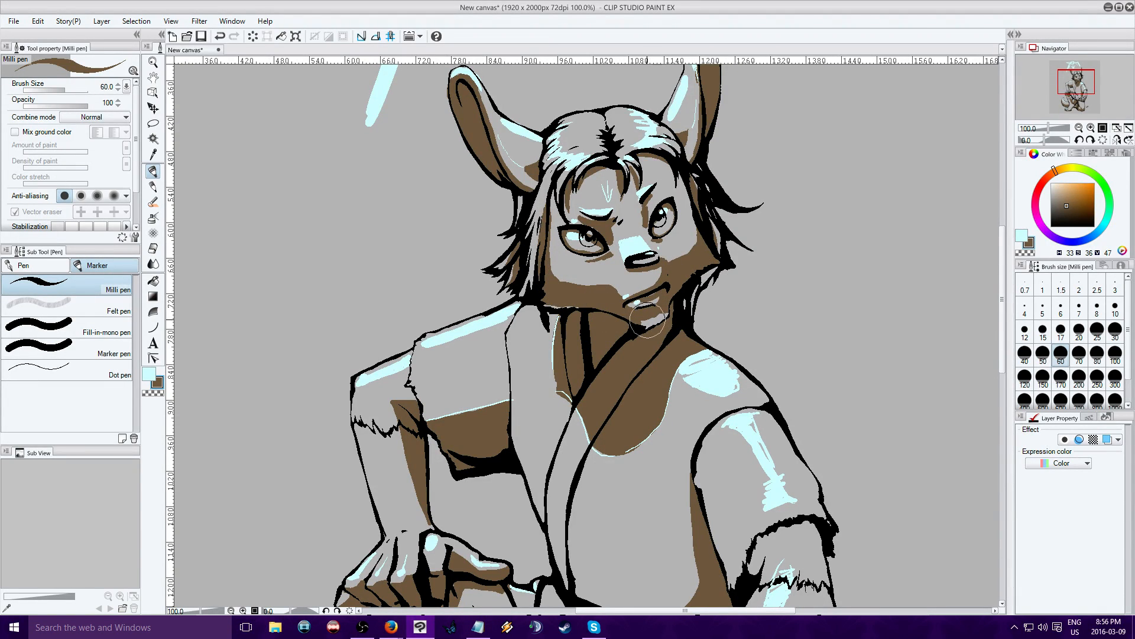
left_click_drag(1076, 80, 1075, 91)
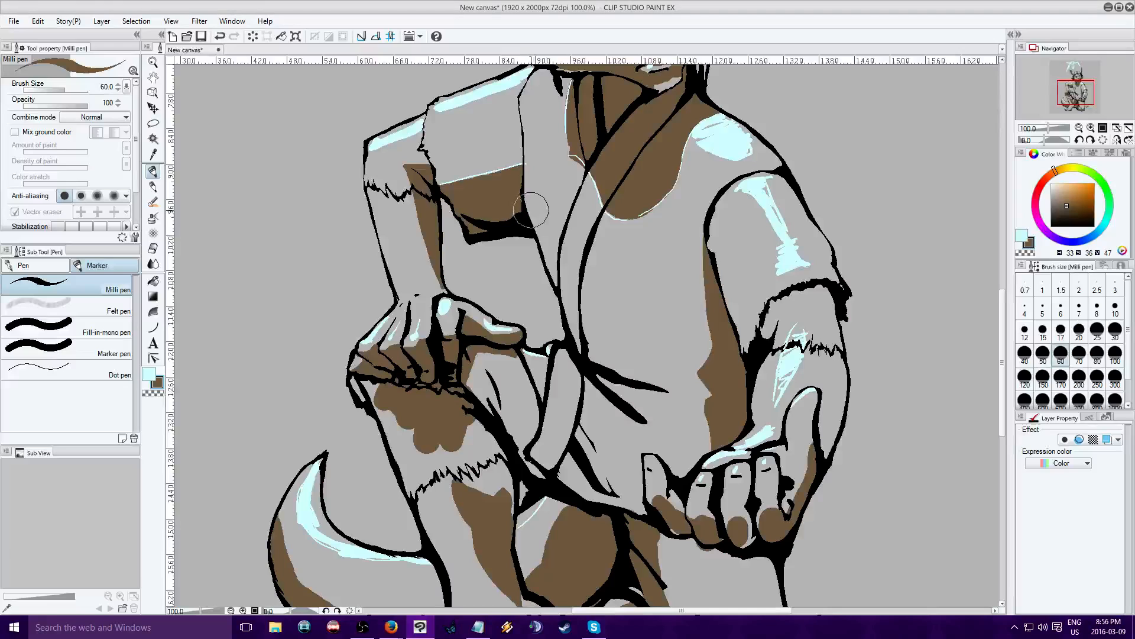
mouse_move(531, 210)
left_mouse_down()
mouse_move(562, 316)
mouse_move(569, 287)
mouse_move(583, 348)
left_mouse_up()
left_click(568, 288)
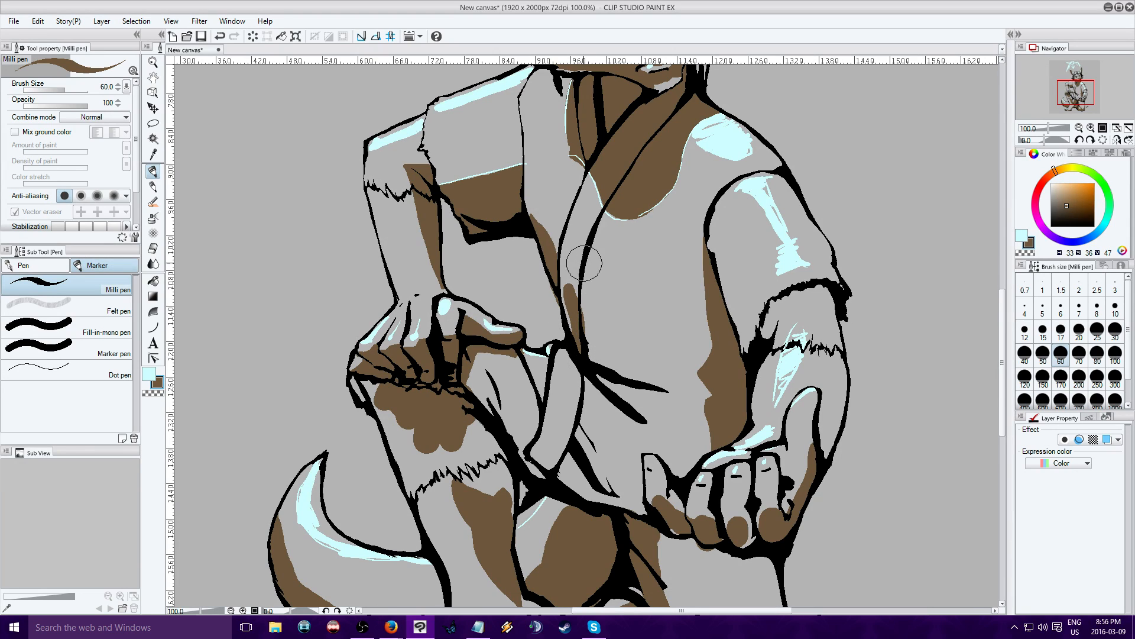
left_click_drag(584, 263, 588, 355)
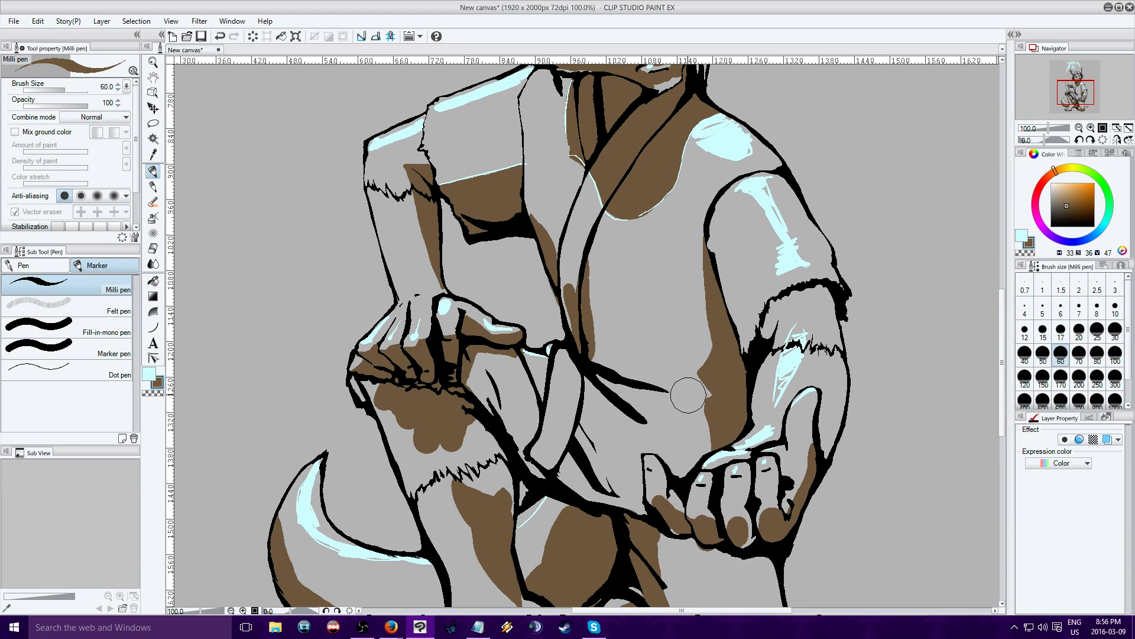
Paint muted brown shadows along the waist folds, and outline and fill the shadow on the robe flap beside the raised knee.
left_click_drag(672, 388, 589, 359)
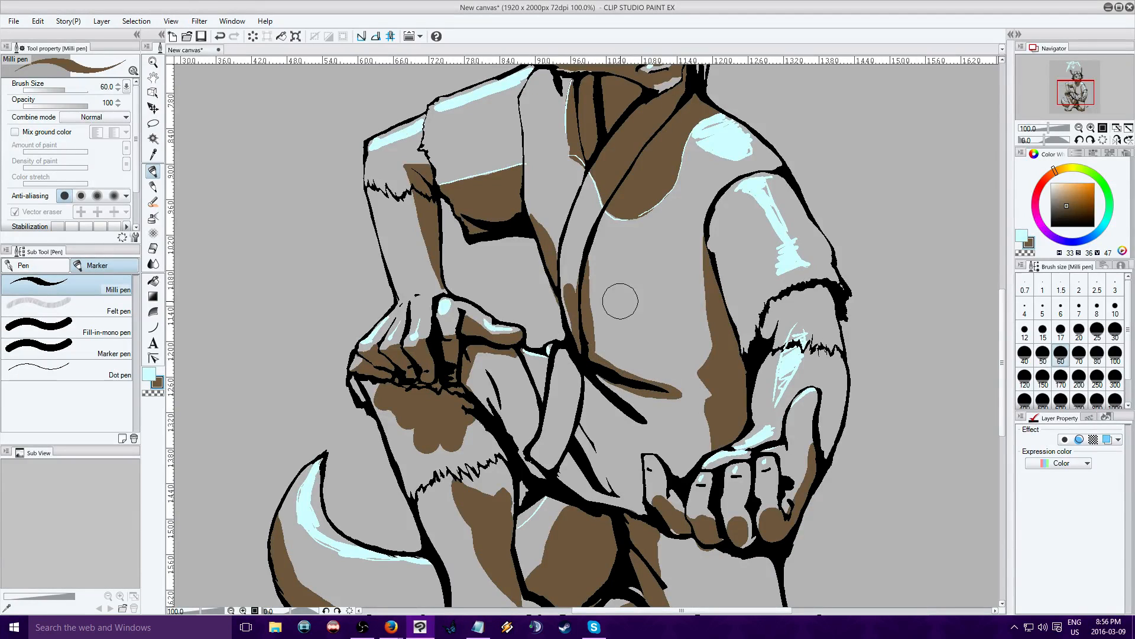
left_click_drag(650, 421, 618, 390)
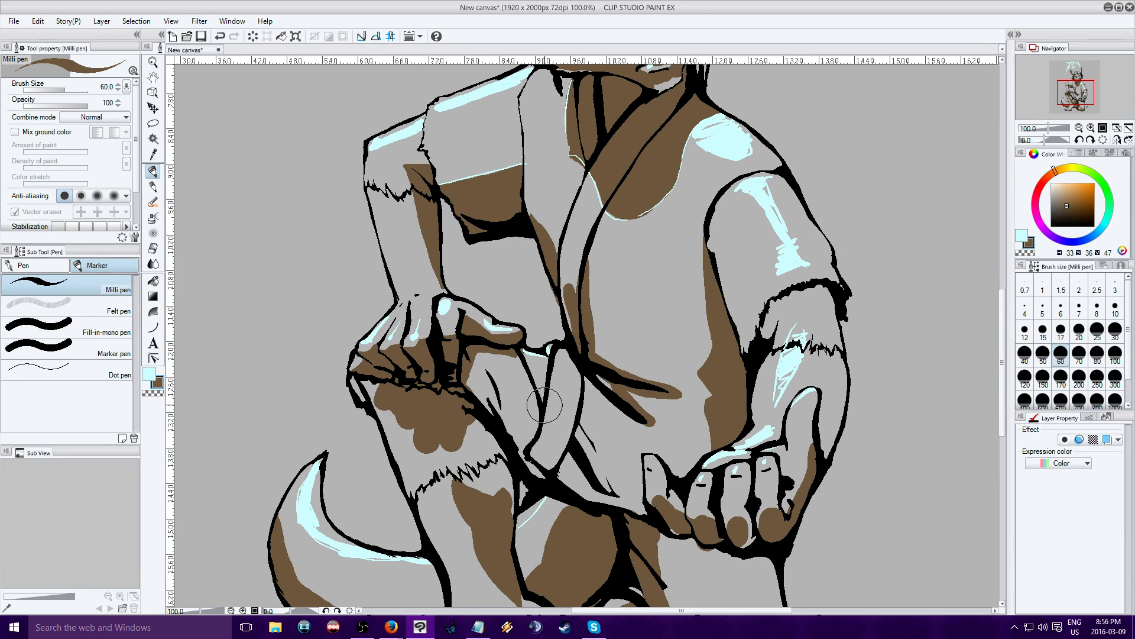
left_click_drag(539, 387, 498, 408)
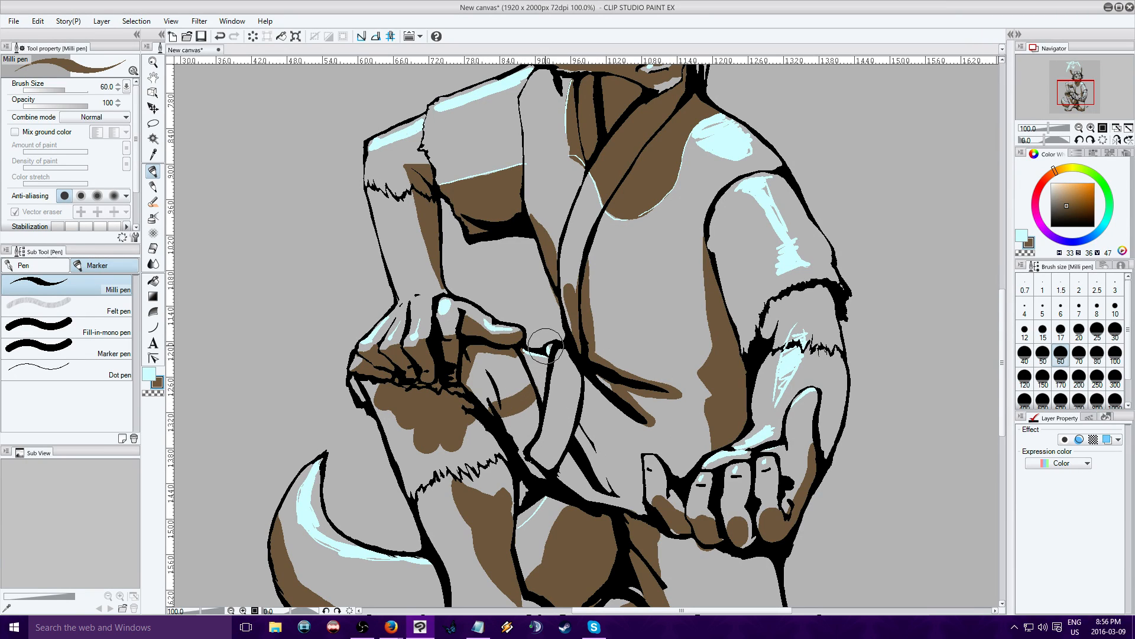
left_click(152, 280)
left_click(533, 428)
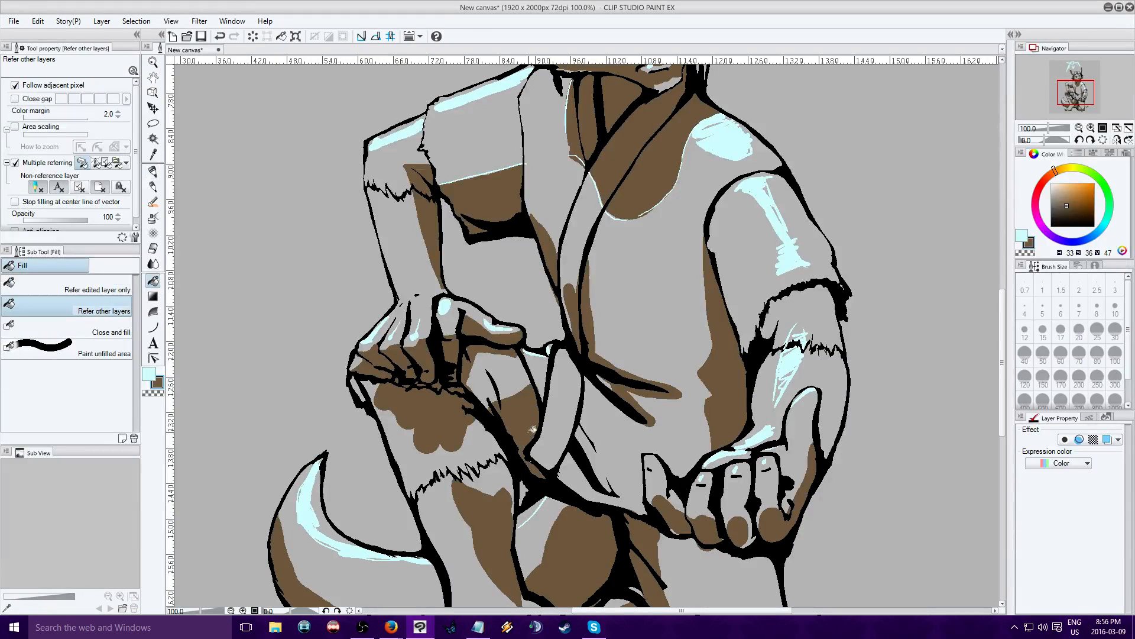
left_click(153, 171)
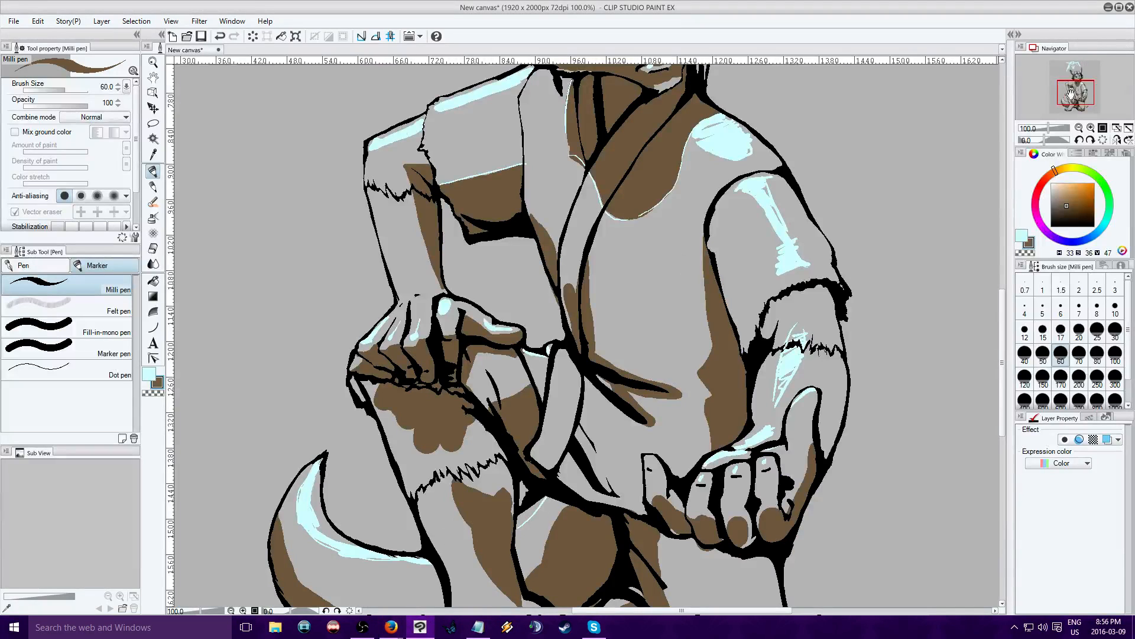
Try to fill the bent arm's elbow fur with flat orange at hue 33, saturation 57, value 85 on the bare line art.
mouse_move(1076, 93)
left_mouse_down()
mouse_move(1077, 75)
mouse_move(1078, 88)
left_mouse_up()
left_click(1091, 127)
left_click(1091, 127)
left_click(1079, 127)
left_click(1079, 127)
left_click(1079, 127)
left_click(1079, 127)
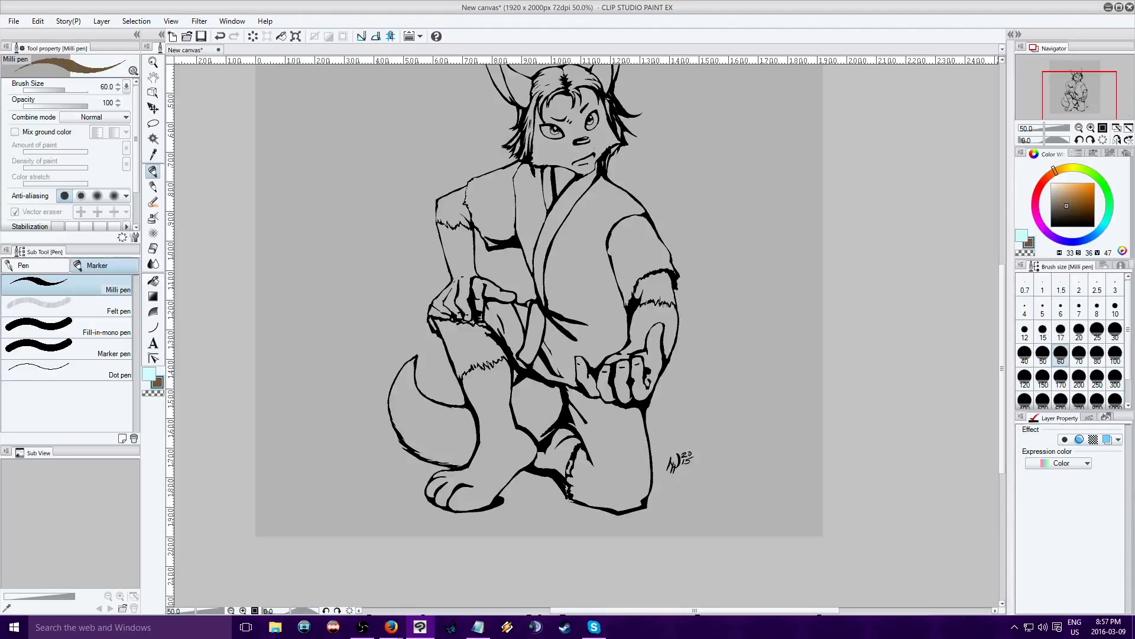
left_click(1075, 189)
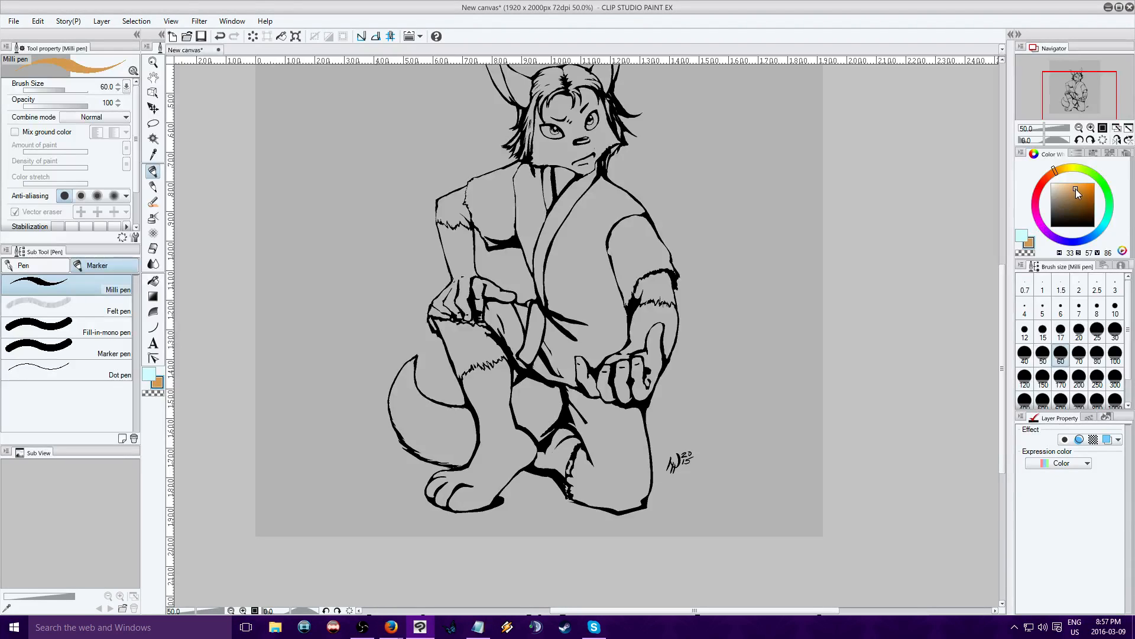
left_click(152, 281)
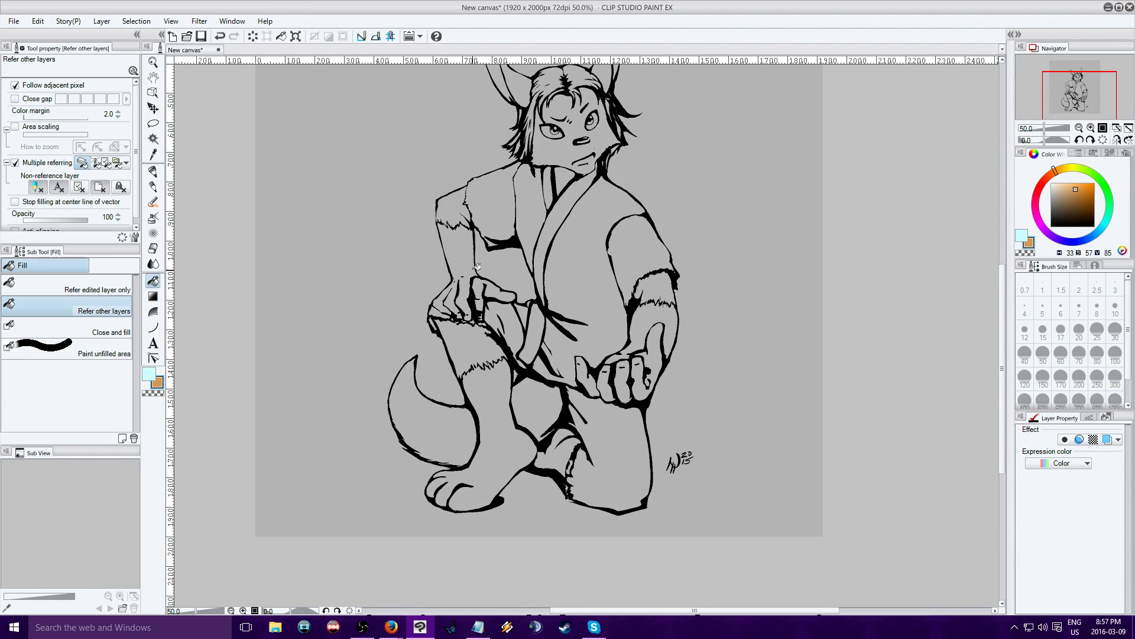
left_click(453, 205)
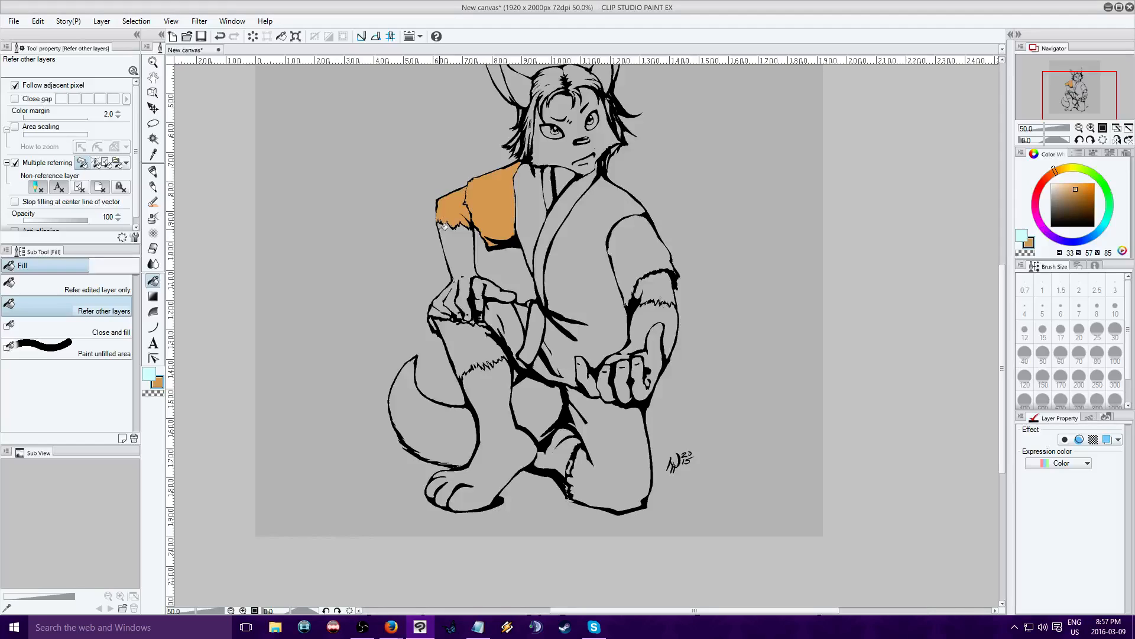
left_click(219, 36)
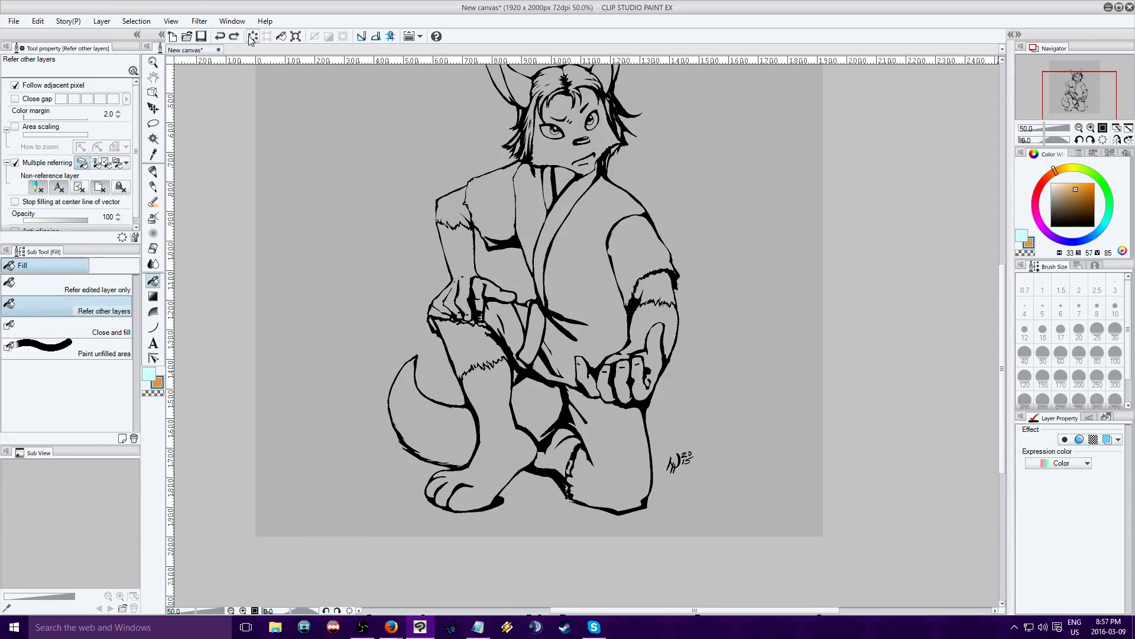
Inspect the outlines between the bent arm's elbow fur and the torn sleeve for gaps.
left_click(1091, 128)
left_click(1091, 128)
mouse_move(1073, 95)
left_mouse_down()
mouse_move(1072, 76)
mouse_move(1073, 88)
left_mouse_up()
left_click(1091, 128)
left_click(1091, 127)
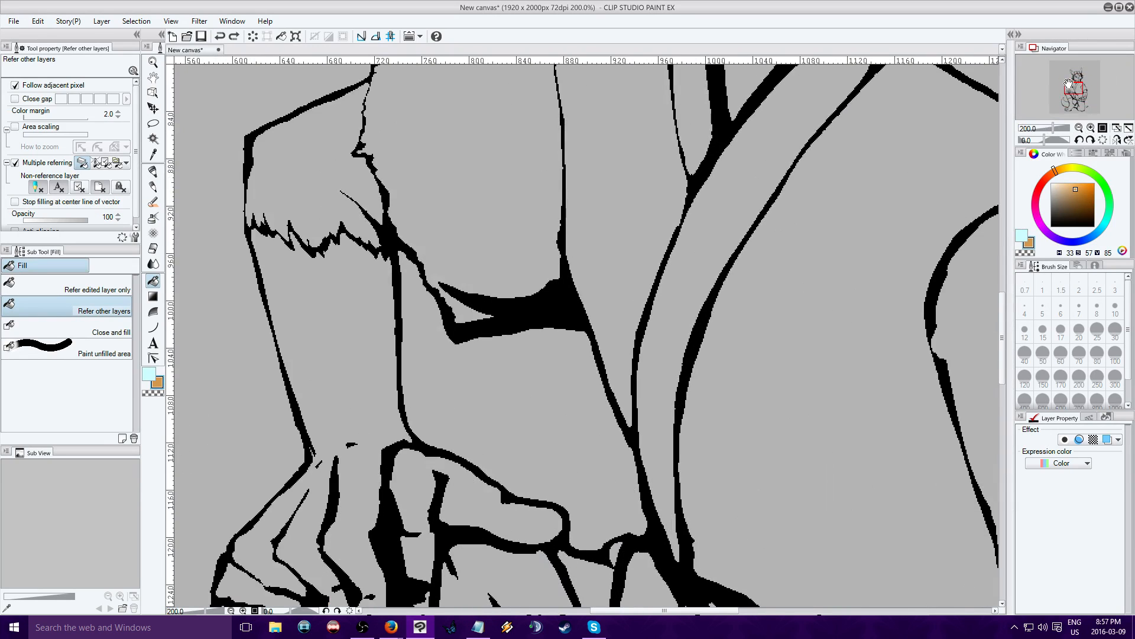
left_click_drag(1075, 77, 1074, 81)
left_click(1091, 128)
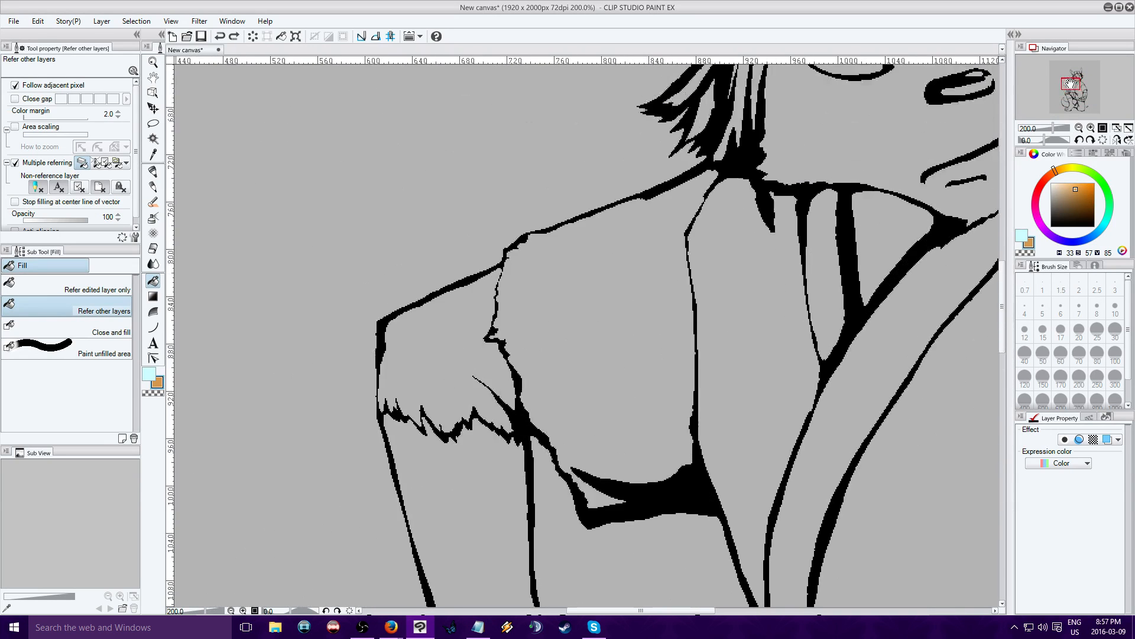
left_click(1091, 127)
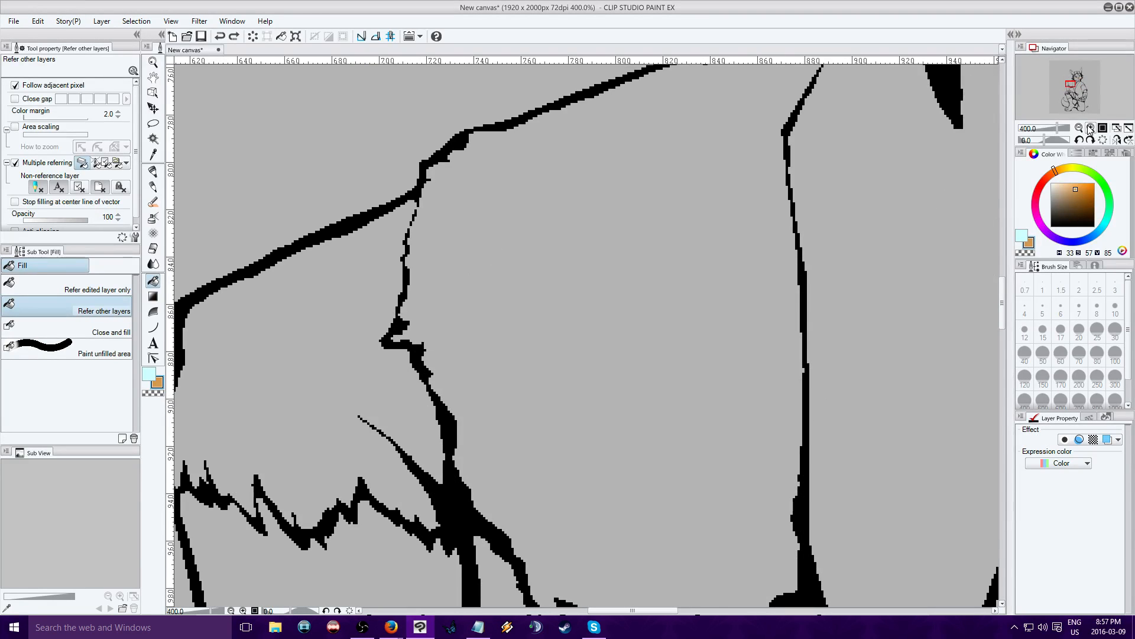
Switch to the monochrome line art layer and set up the Dot pen with black as the main color.
key("alt+bracketright")
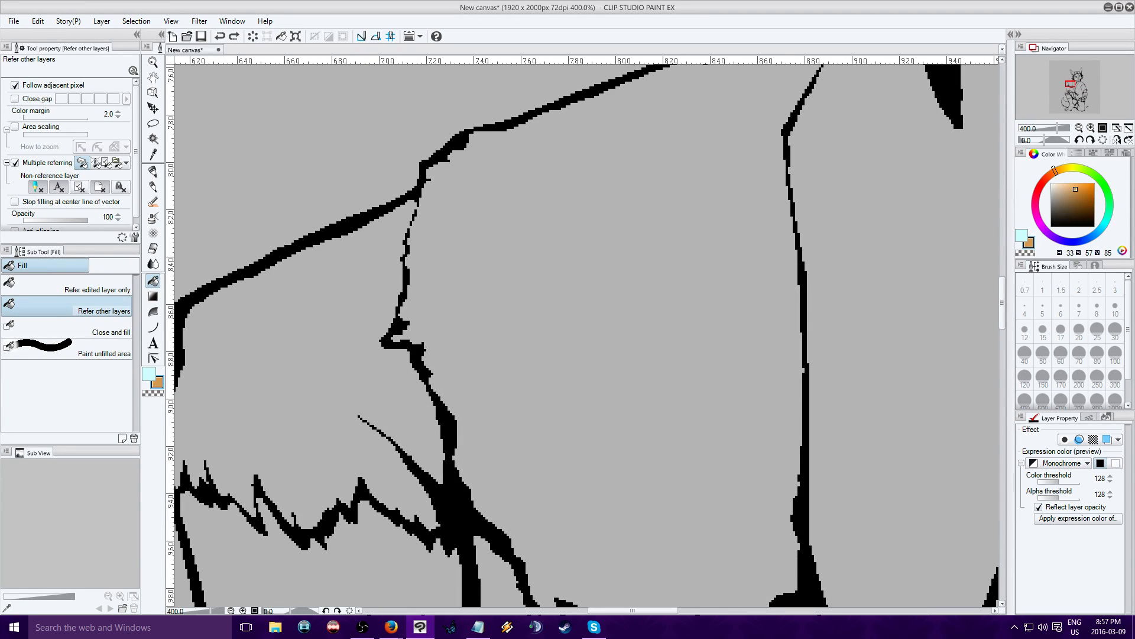
left_click(153, 171)
left_click(153, 185)
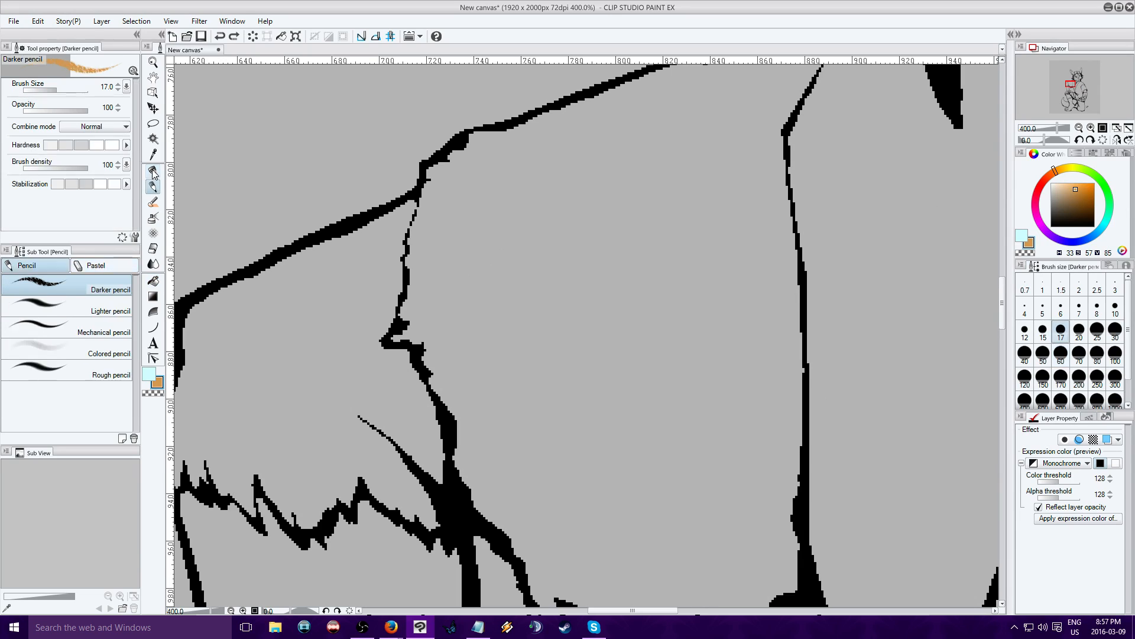
left_click(153, 173)
left_click(65, 370)
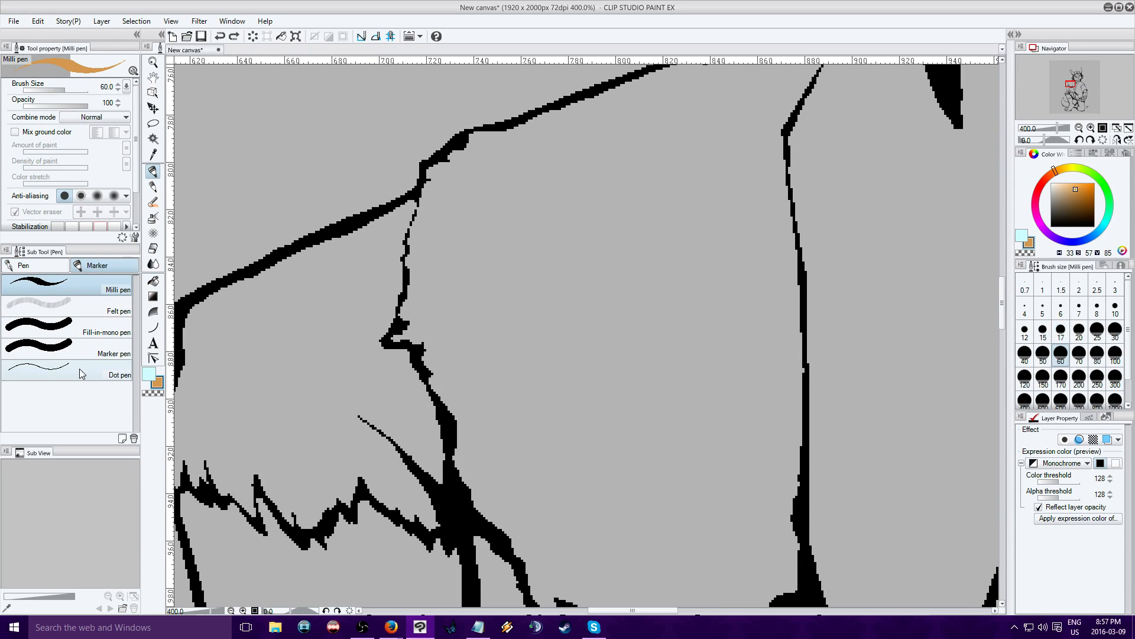
left_click(1021, 237)
left_click_drag(1070, 216, 1010, 266)
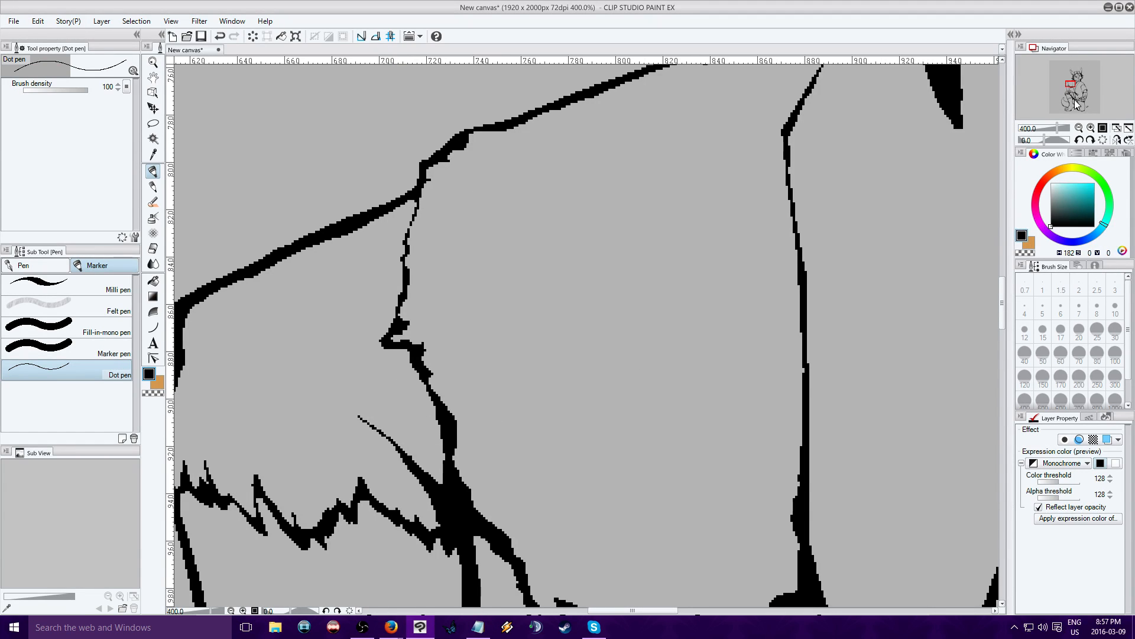
left_click(1081, 128)
left_click(1081, 128)
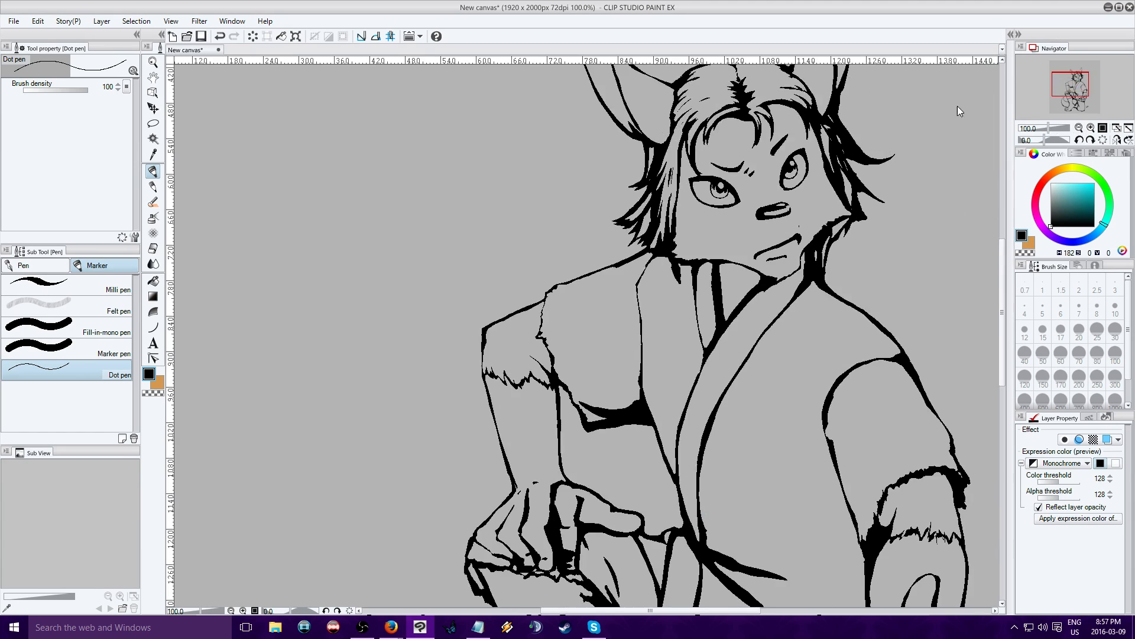
Switch to a color layer, set the sub color to hue 36, saturation 58, value 80, and try filling the elbow fur with it.
key("ctrl+shift+n")
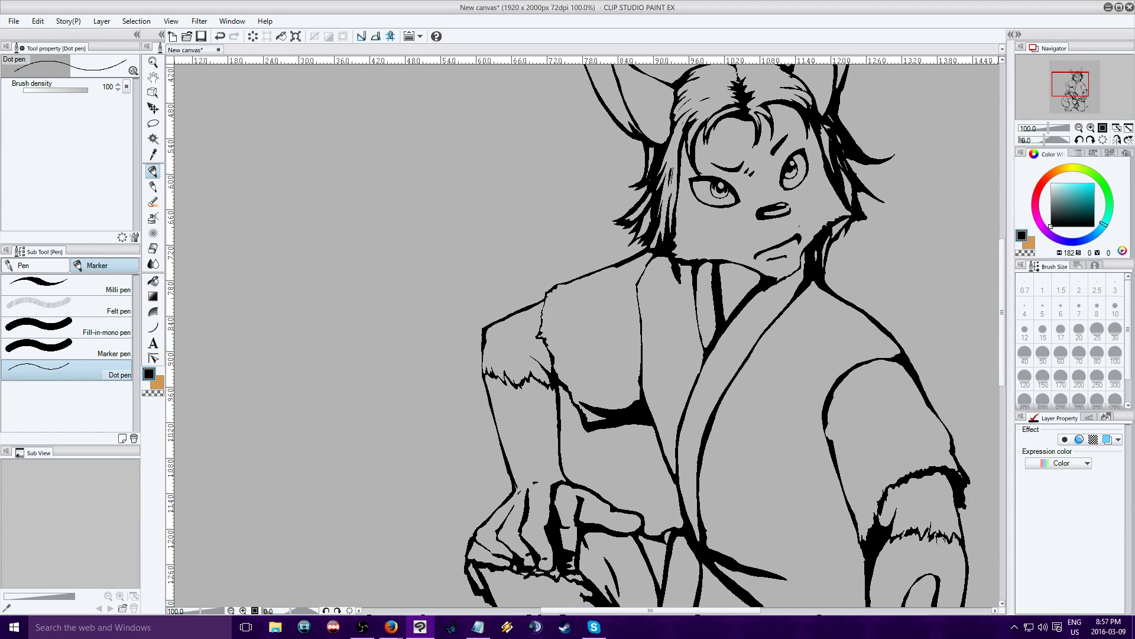
left_click(1030, 244)
left_click(1060, 174)
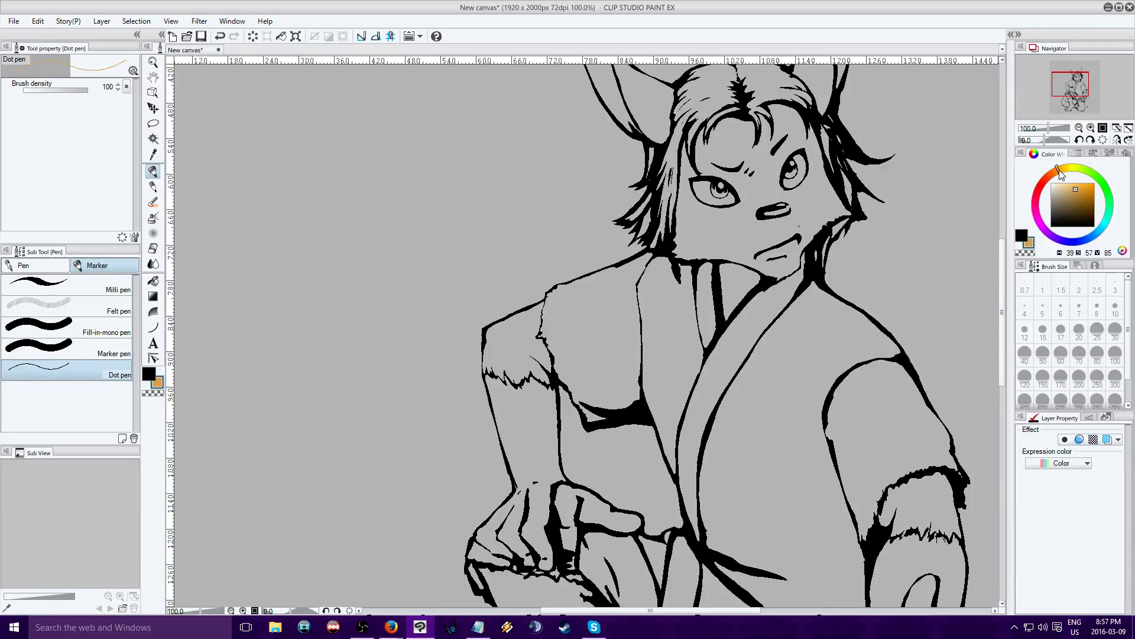
left_click_drag(1059, 170, 1057, 171)
left_click(154, 281)
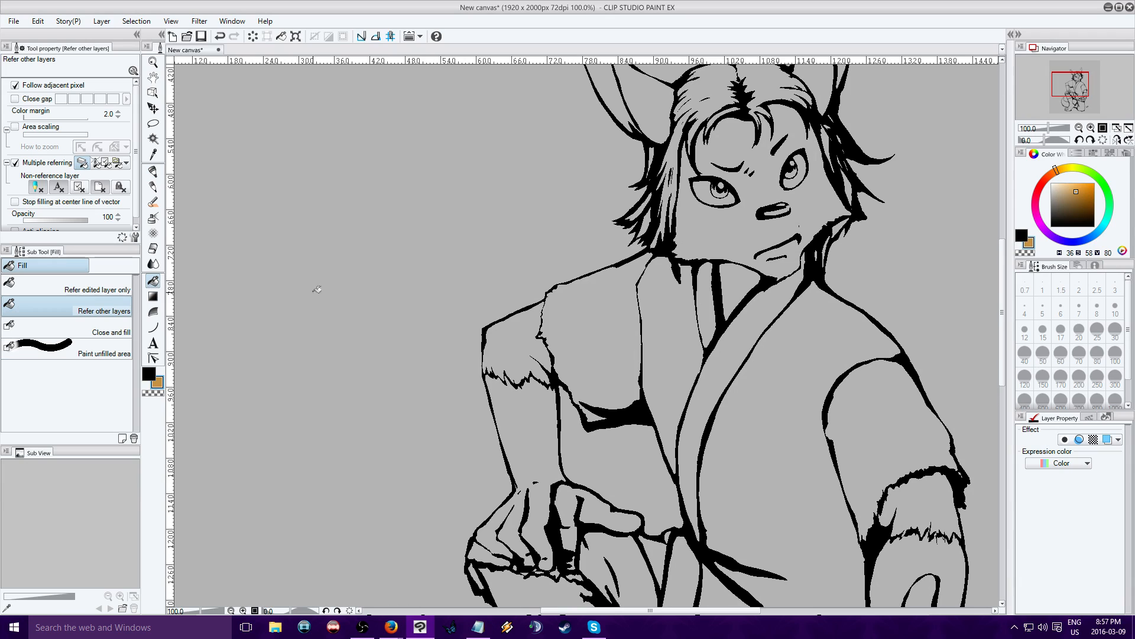
left_click(531, 337)
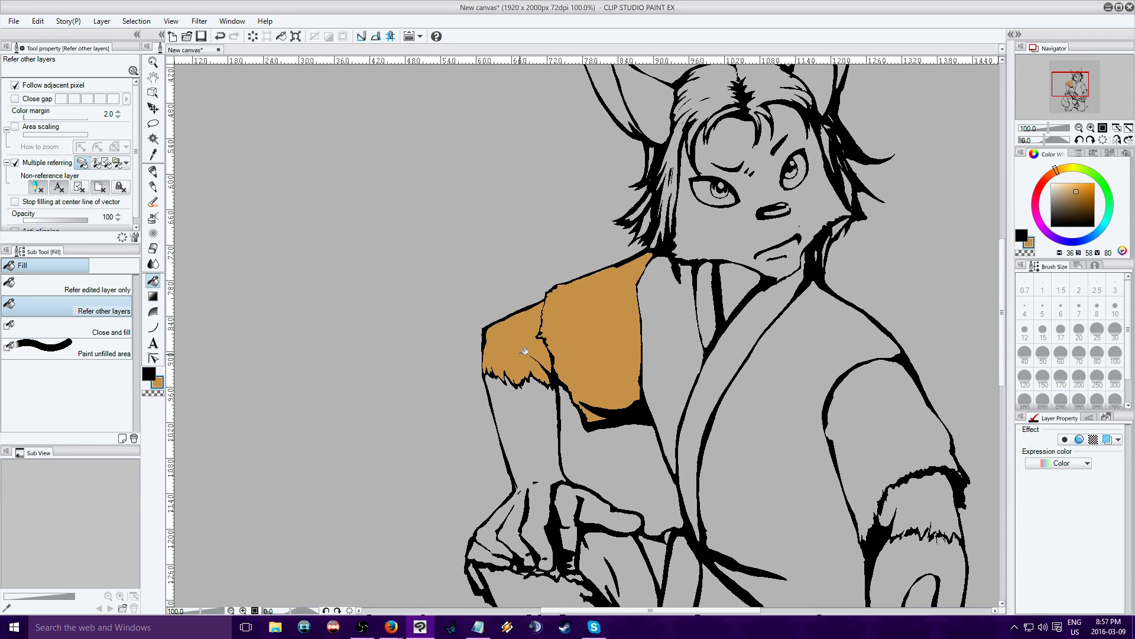
left_click(220, 36)
Close the gap near the top of the torn sleeve's edge line with the black Dot pen.
left_click(1091, 128)
left_click(1091, 127)
left_click(1091, 127)
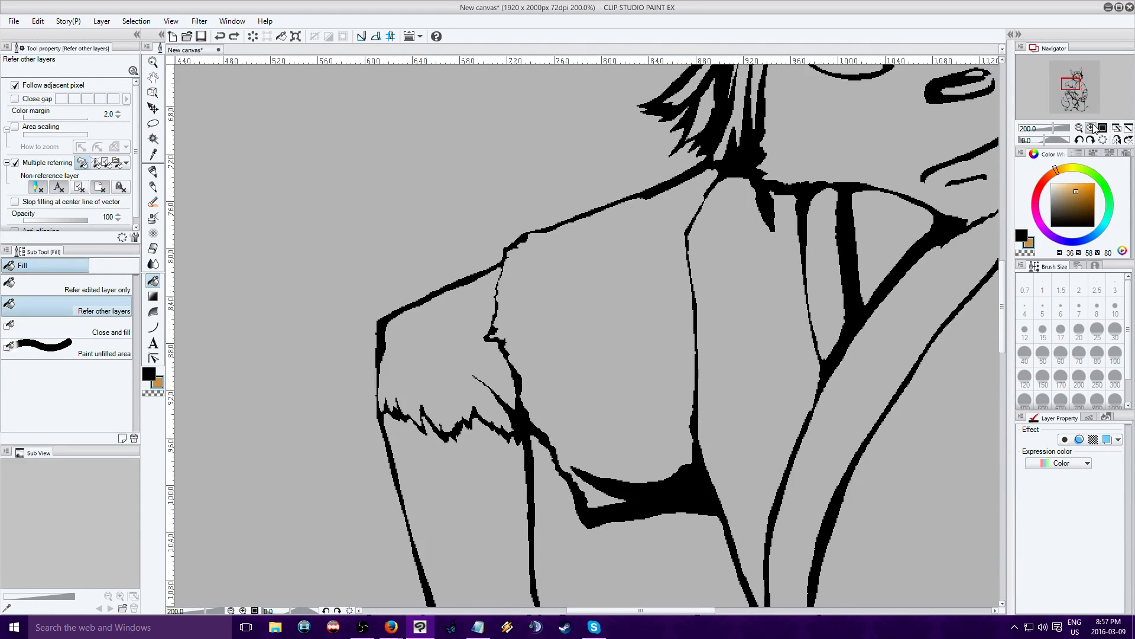
left_click(1091, 128)
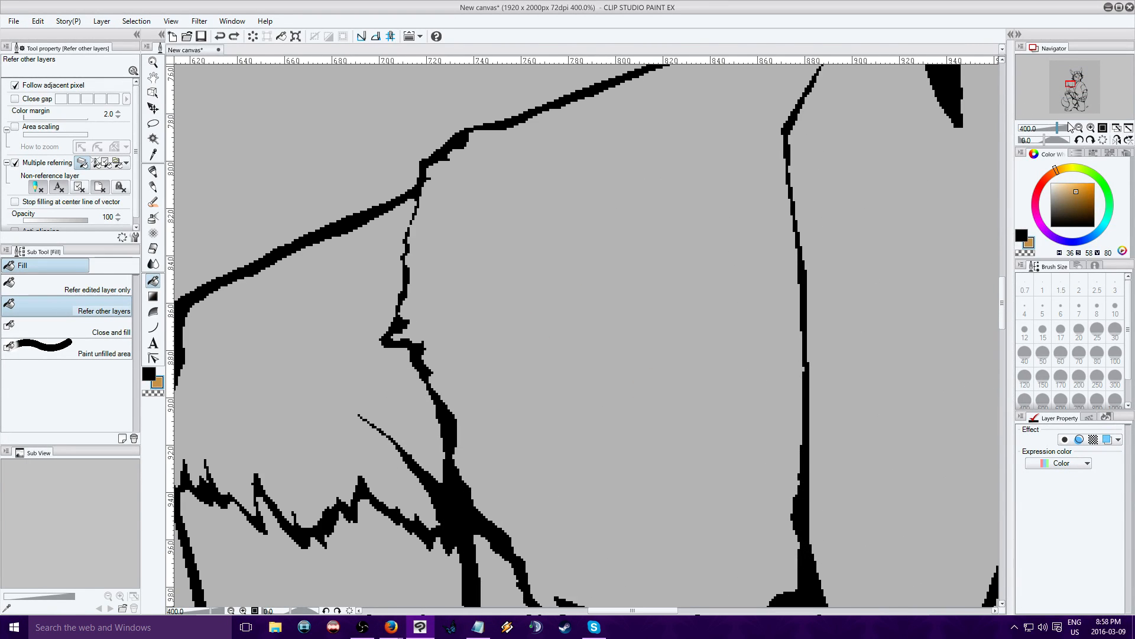
left_click(153, 171)
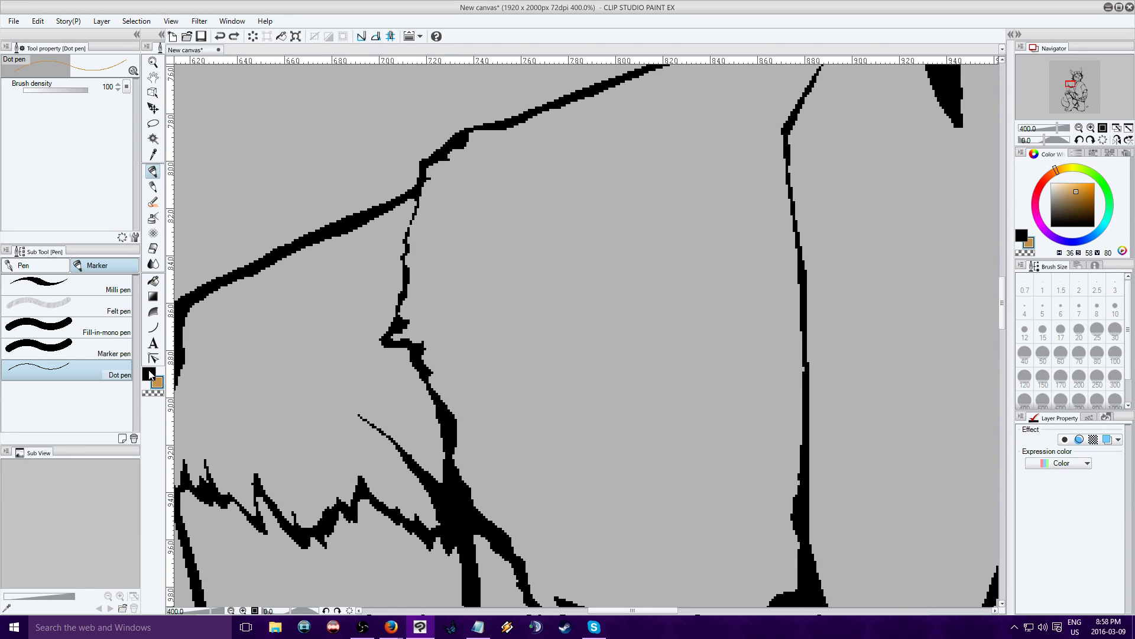
left_click(148, 374)
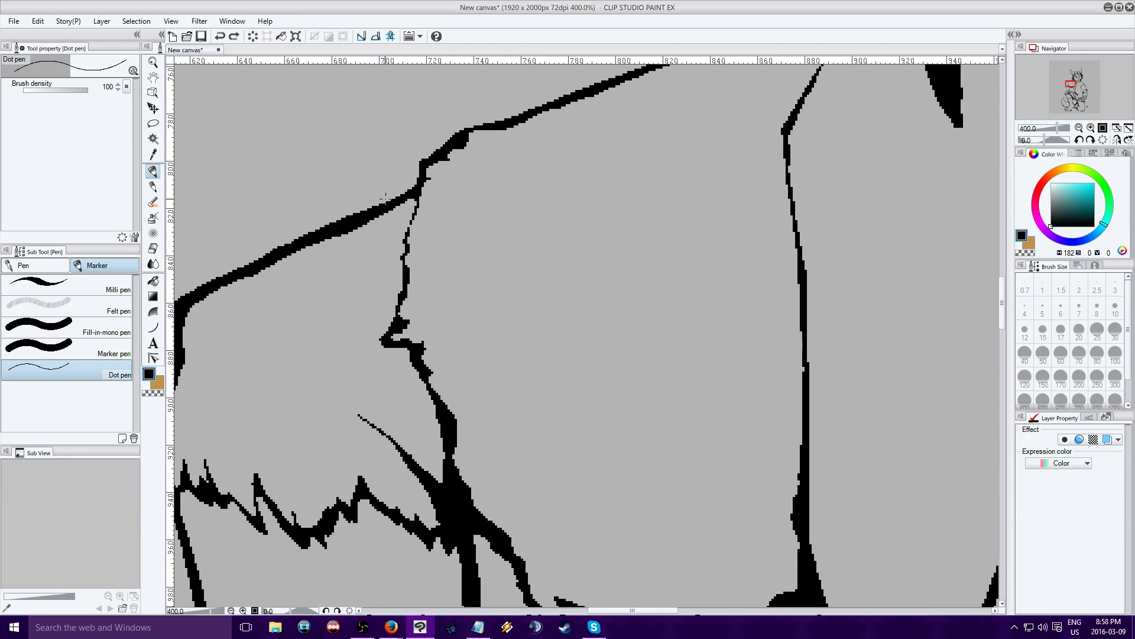
left_click(410, 225)
Fill the bent arm's elbow fur, between the sleeve edge and the jagged fur line, with the golden brown sub color.
left_click(153, 281)
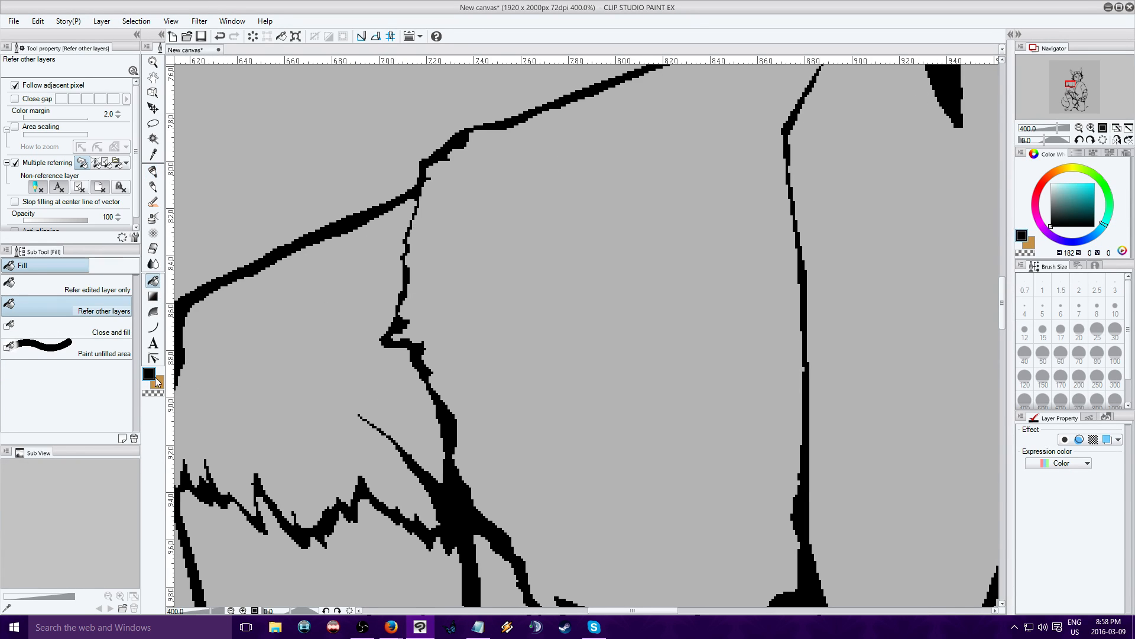
left_click(157, 382)
left_click(267, 337)
left_click(1079, 127)
left_click(1079, 127)
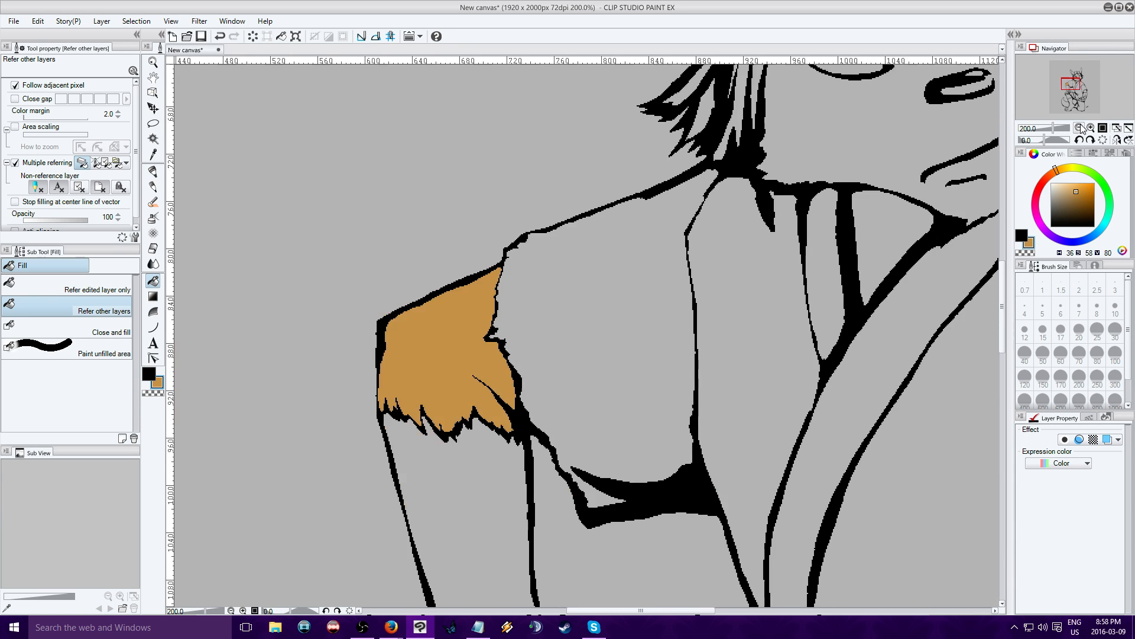
Fill the face, the neck patch and one ear with the golden brown sub color, and try filling the other ear.
left_click(1079, 127)
left_click_drag(1071, 83, 1075, 79)
left_click(615, 327)
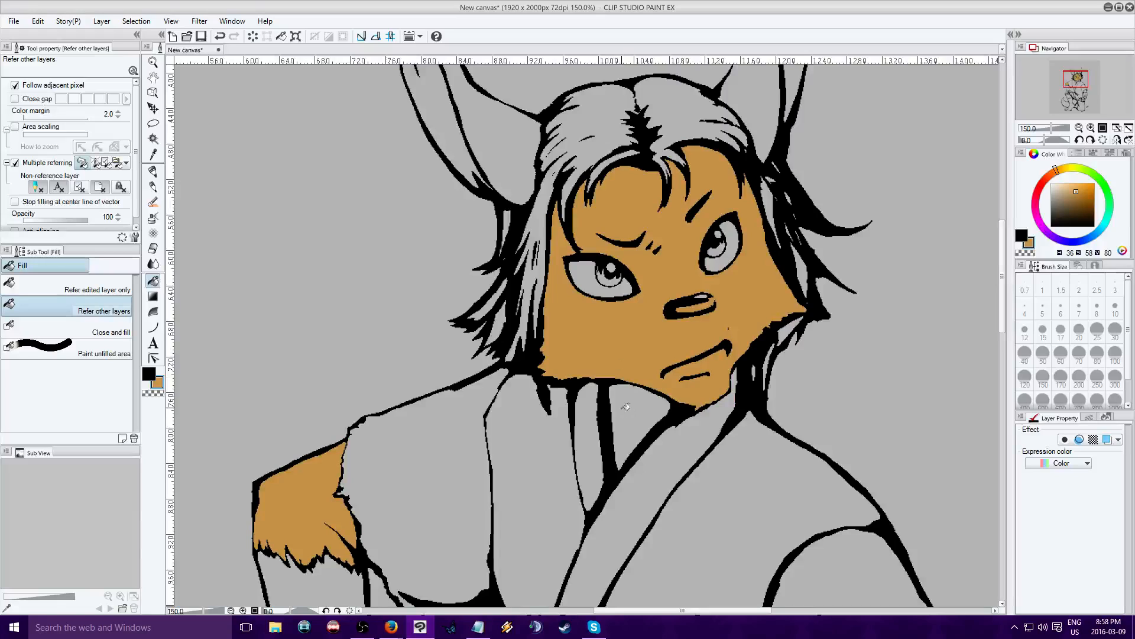
left_click(636, 409)
left_click(483, 139)
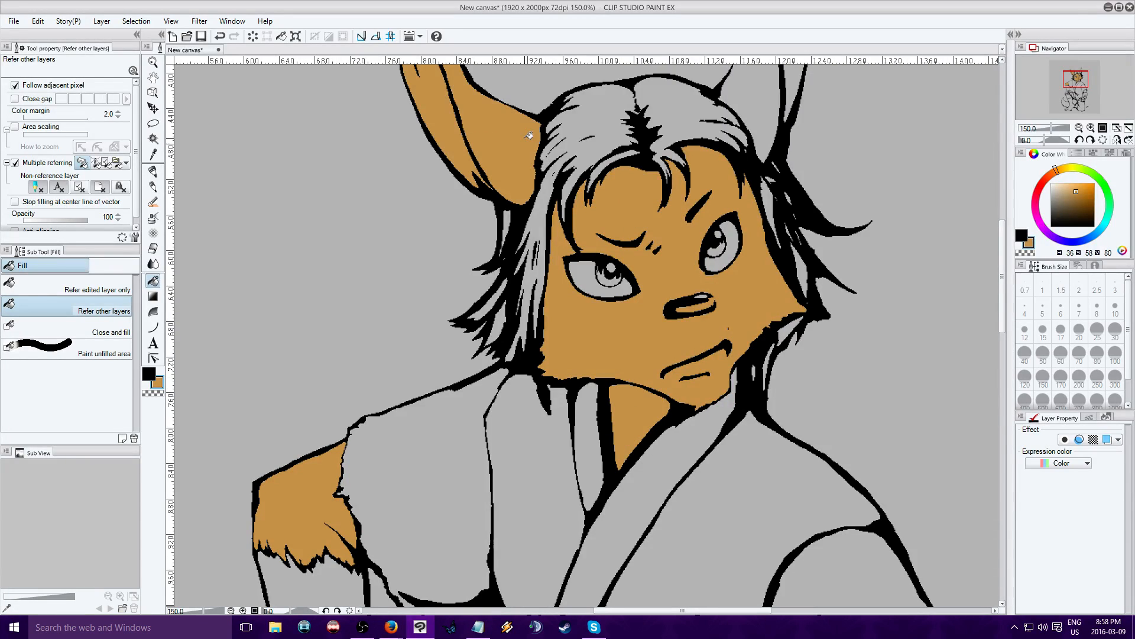
left_click(800, 95)
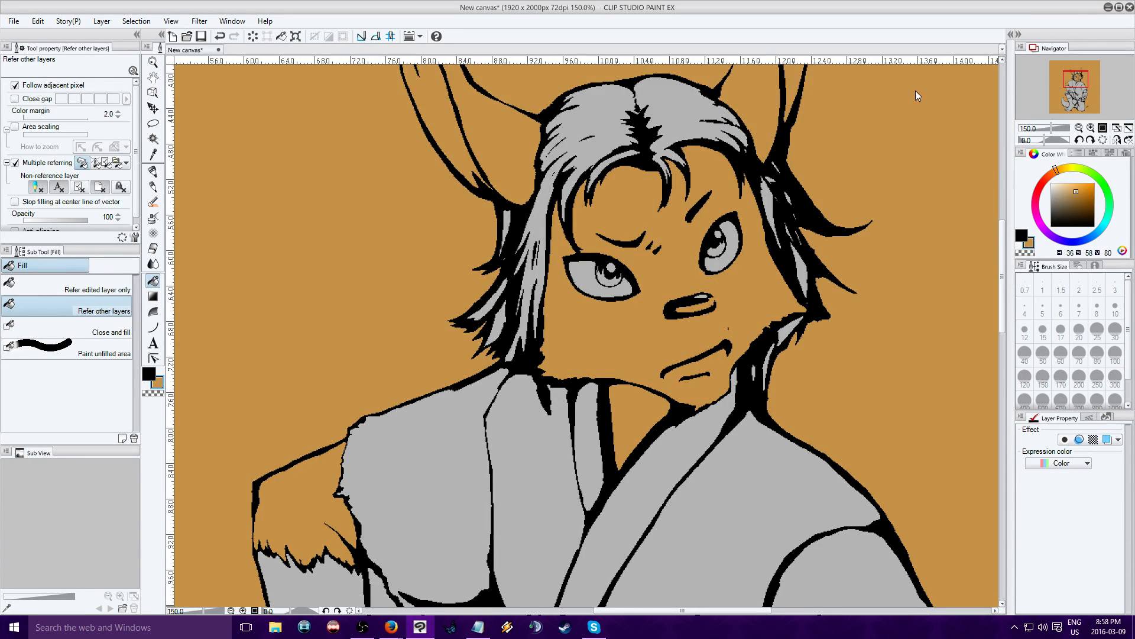
left_click(219, 36)
Close the gap at the upright ear's tip with the black Dot pen and fill that ear with the golden brown sub color.
left_click_drag(1075, 79, 1078, 71)
left_click(1090, 127)
left_click(1091, 127)
left_click(149, 373)
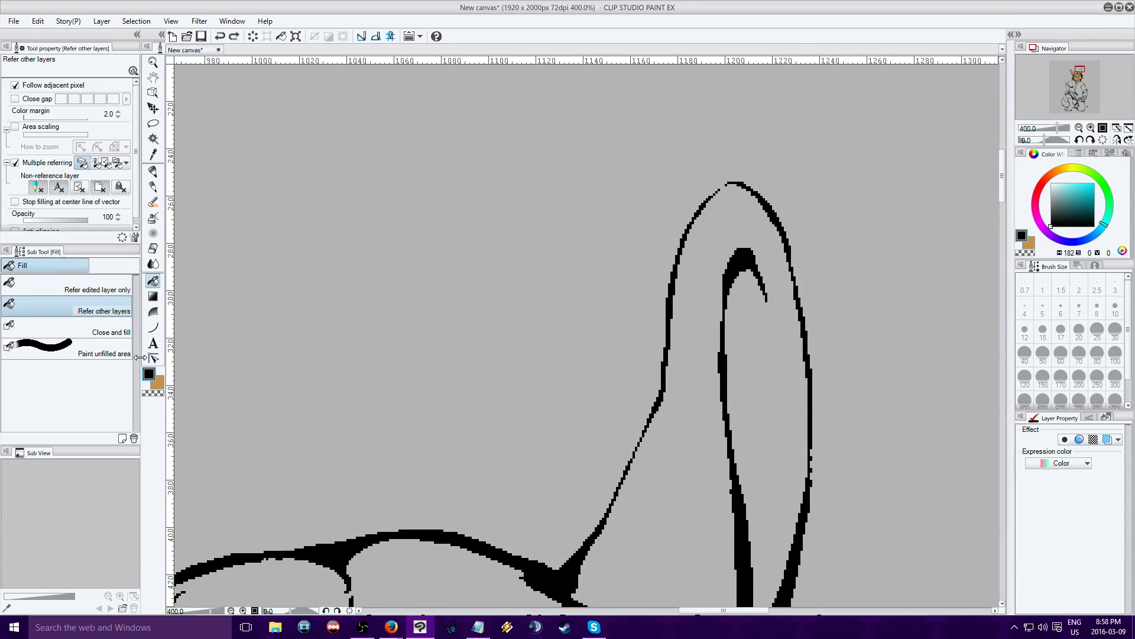
left_click(152, 171)
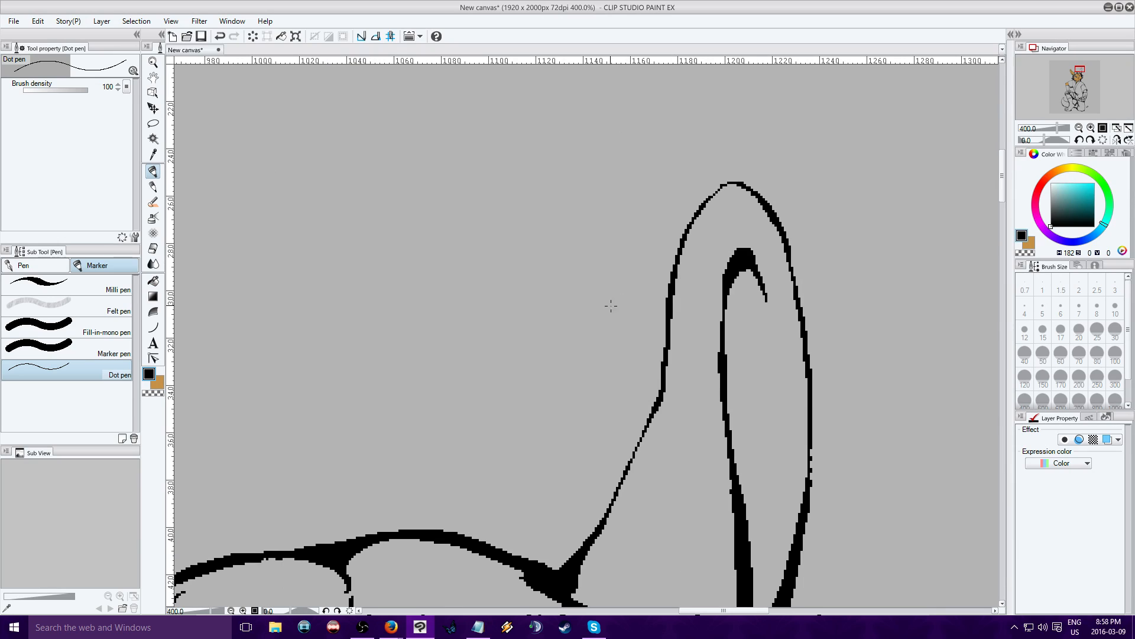
left_click(152, 281)
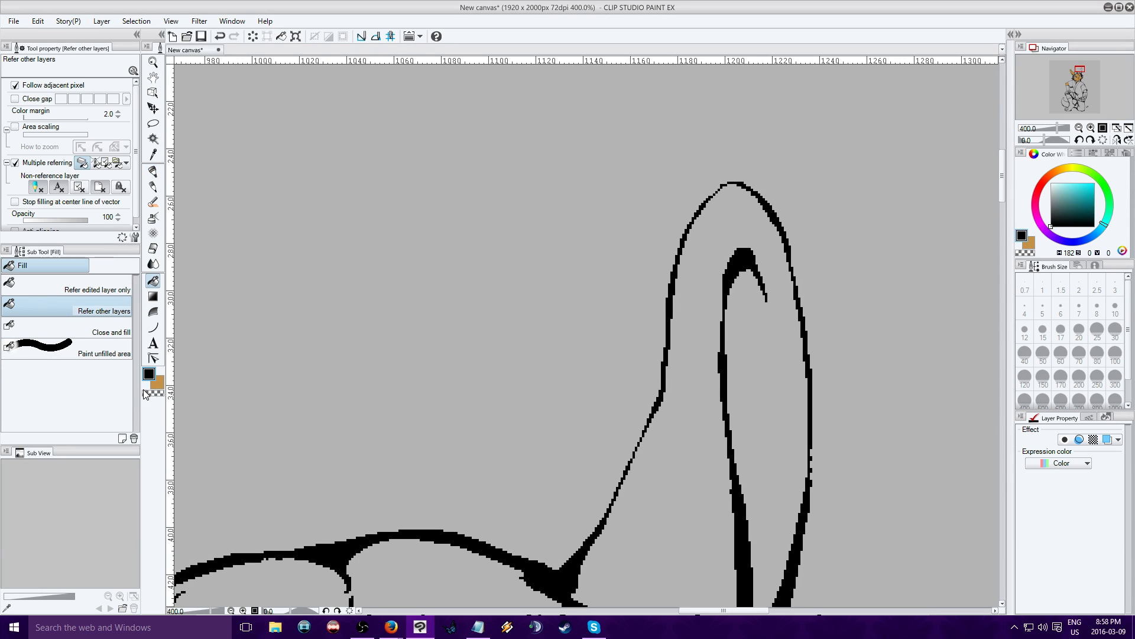
left_click(161, 384)
left_click(746, 204)
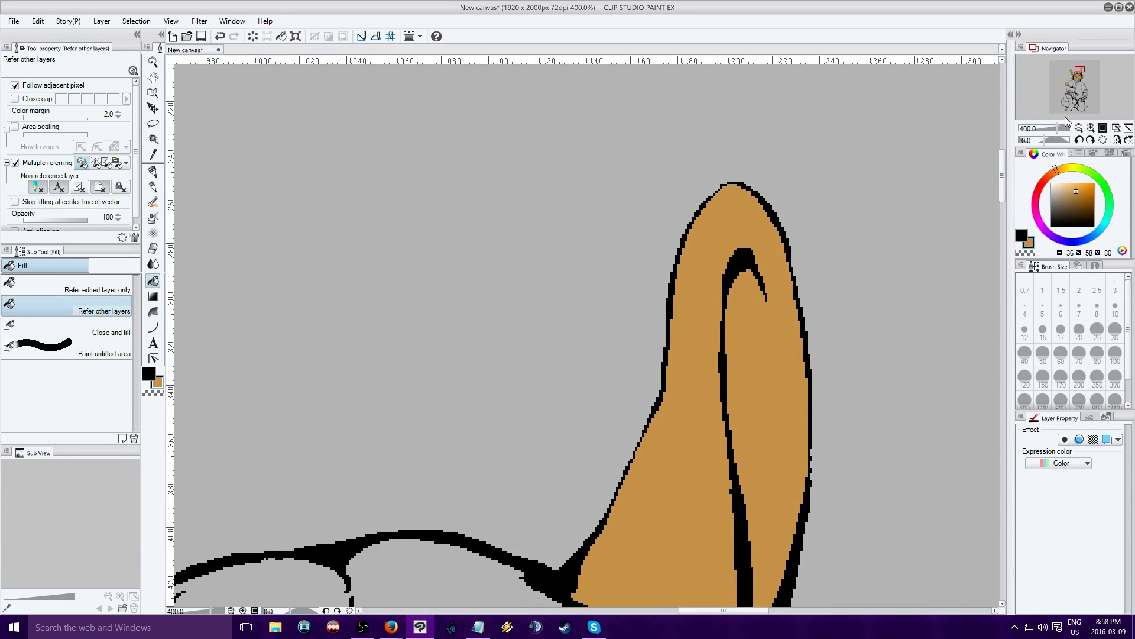
Try filling the fur band below the extended arm's torn sleeve with golden brown.
left_click(1079, 127)
left_click_drag(1080, 61, 1081, 84)
left_click(688, 328)
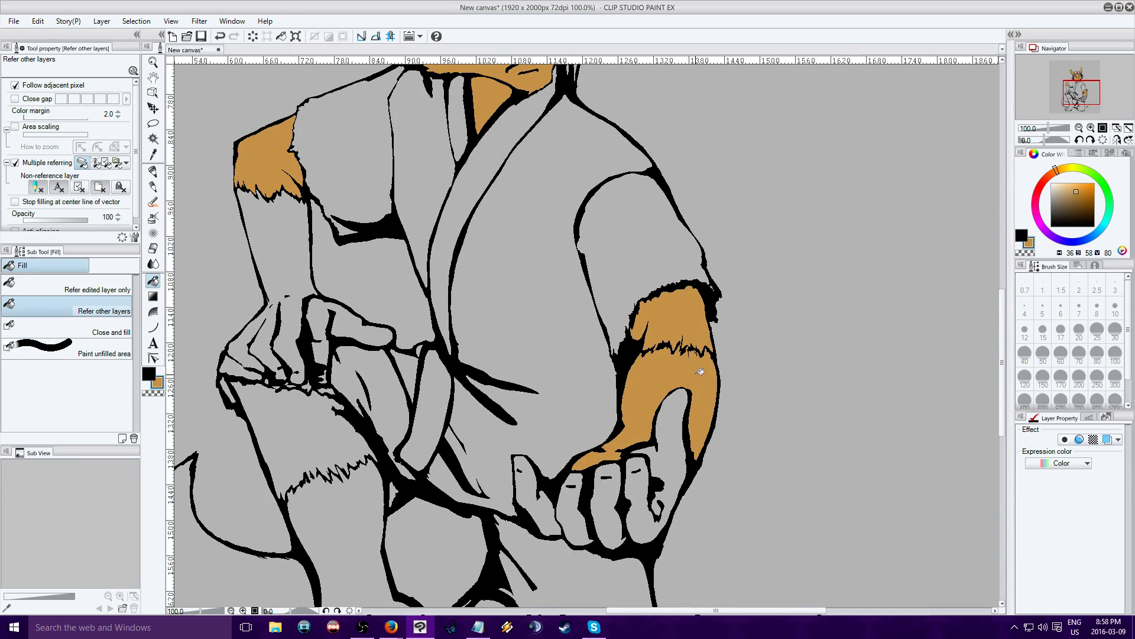
left_click(222, 36)
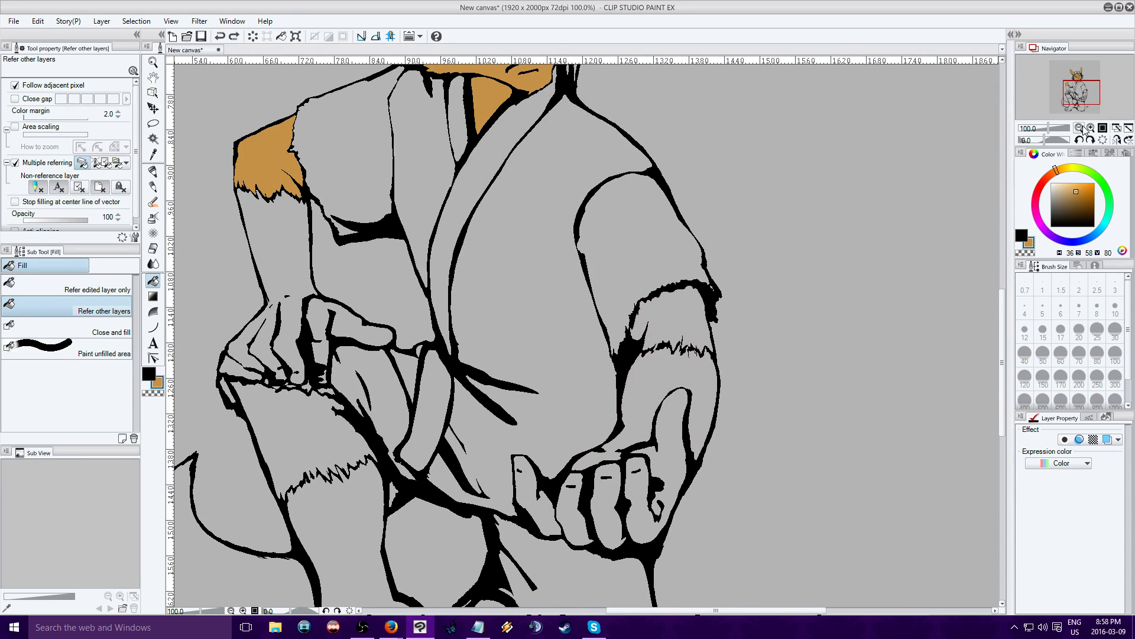
Close the gaps in the extended arm's jagged fur line with the black Dot pen and fill the fur band above it golden brown.
left_click(1091, 128)
left_click_drag(1082, 91, 1085, 93)
left_click(148, 374)
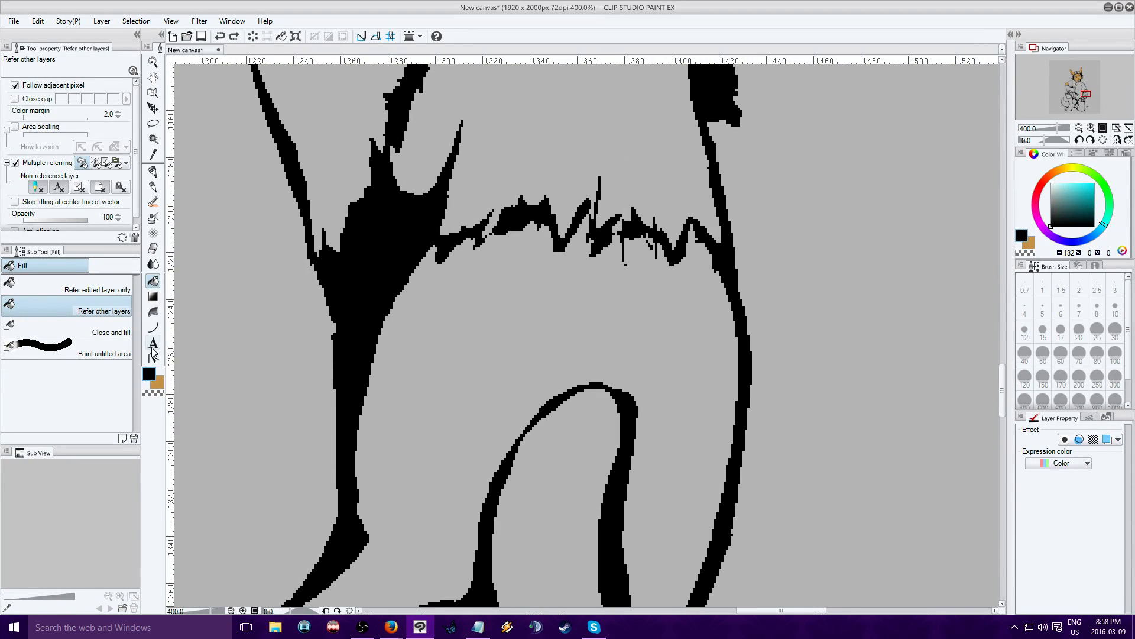
left_click(152, 170)
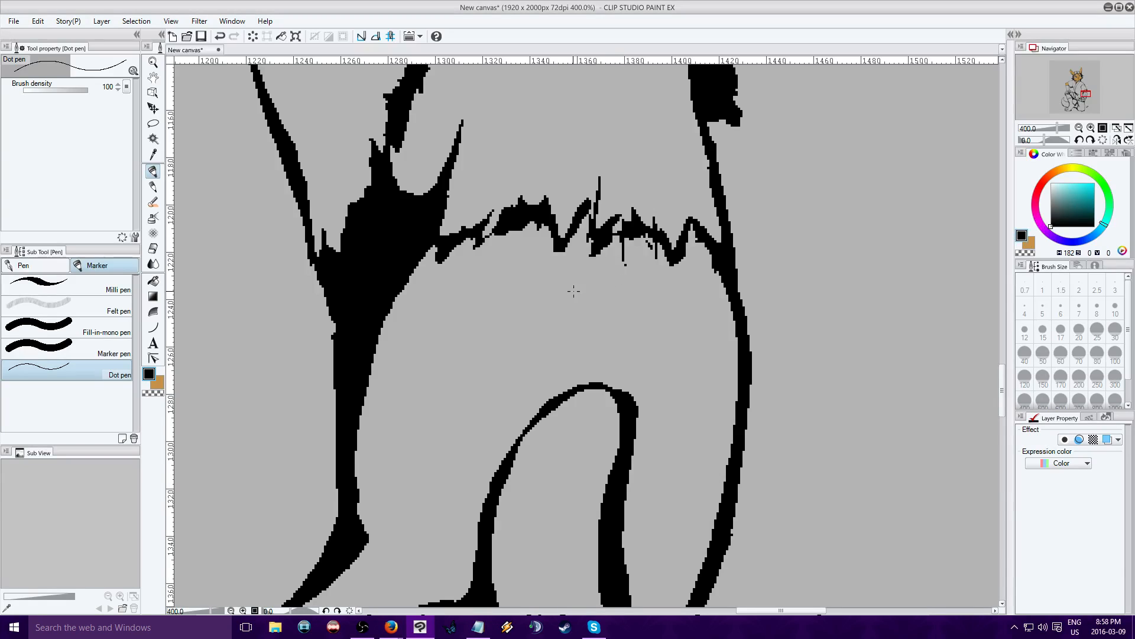
left_click(152, 281)
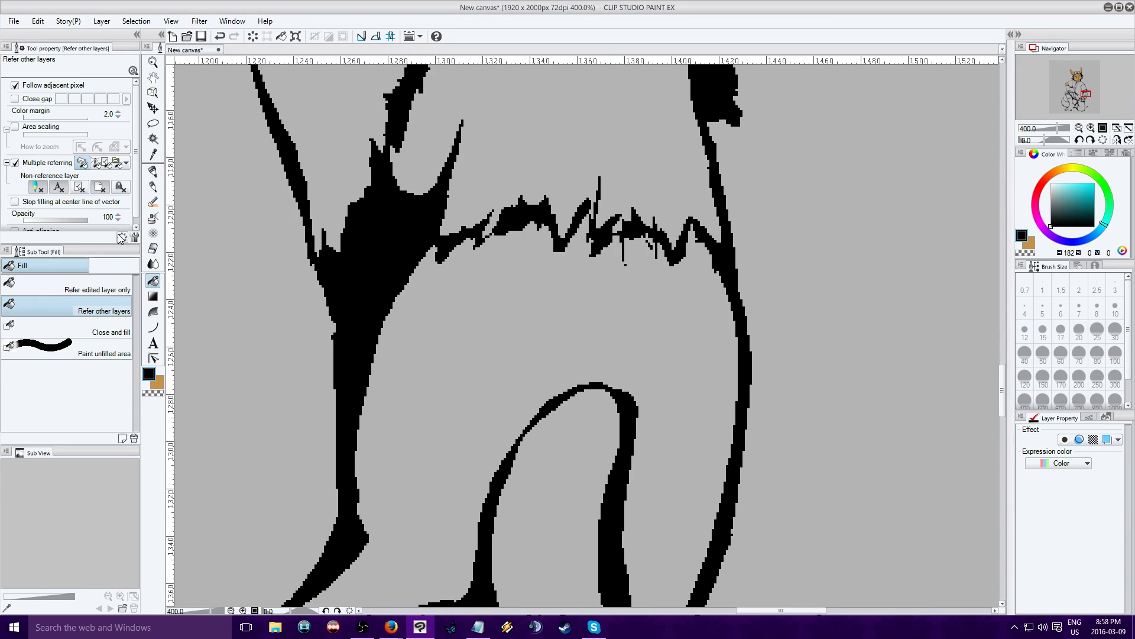
left_click(15, 99)
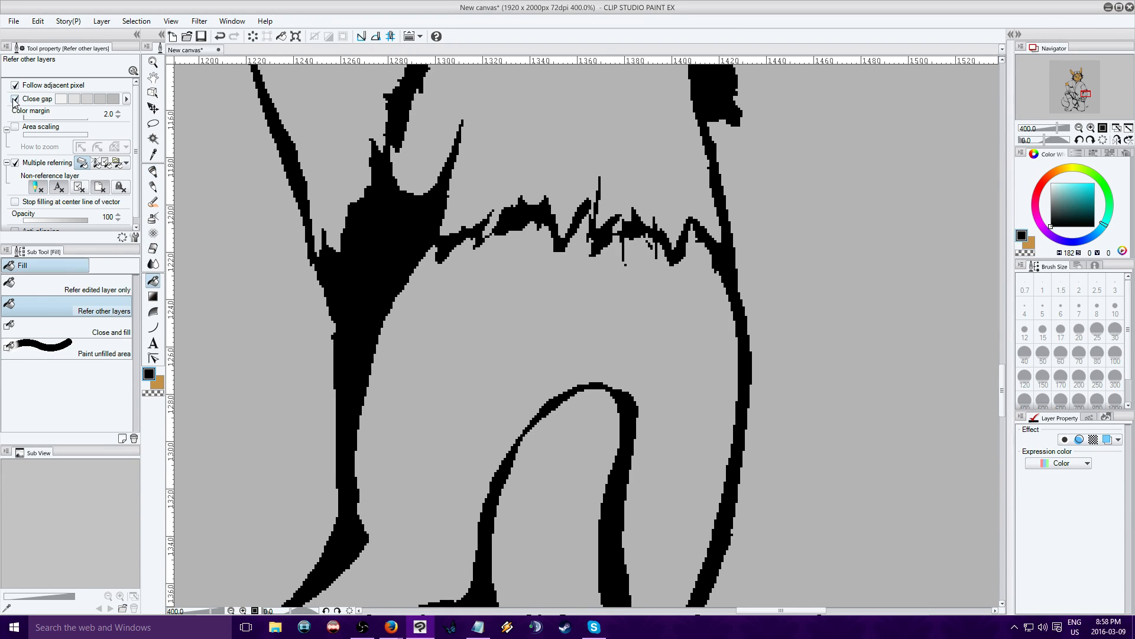
left_click(15, 99)
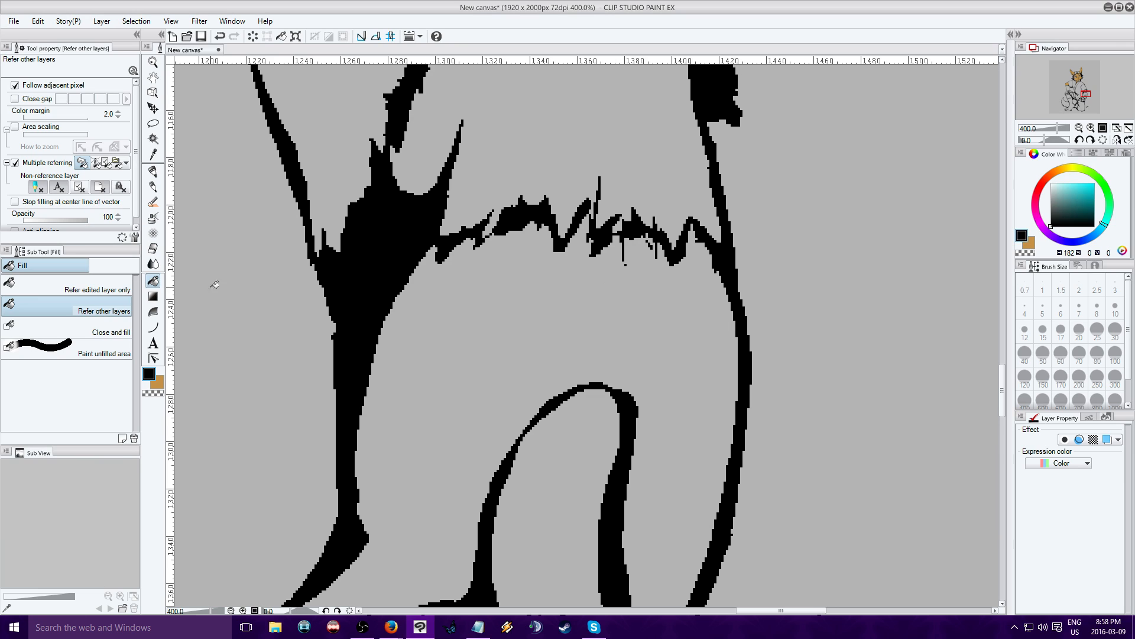
left_click(1078, 128)
left_click(1079, 128)
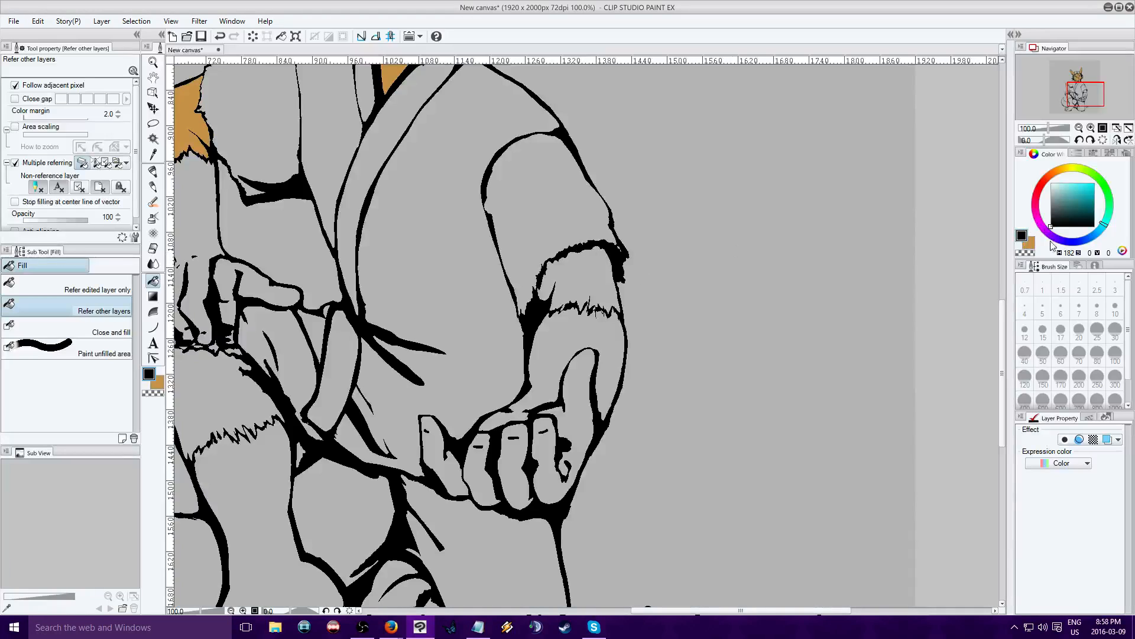
left_click(1030, 243)
left_click(580, 274)
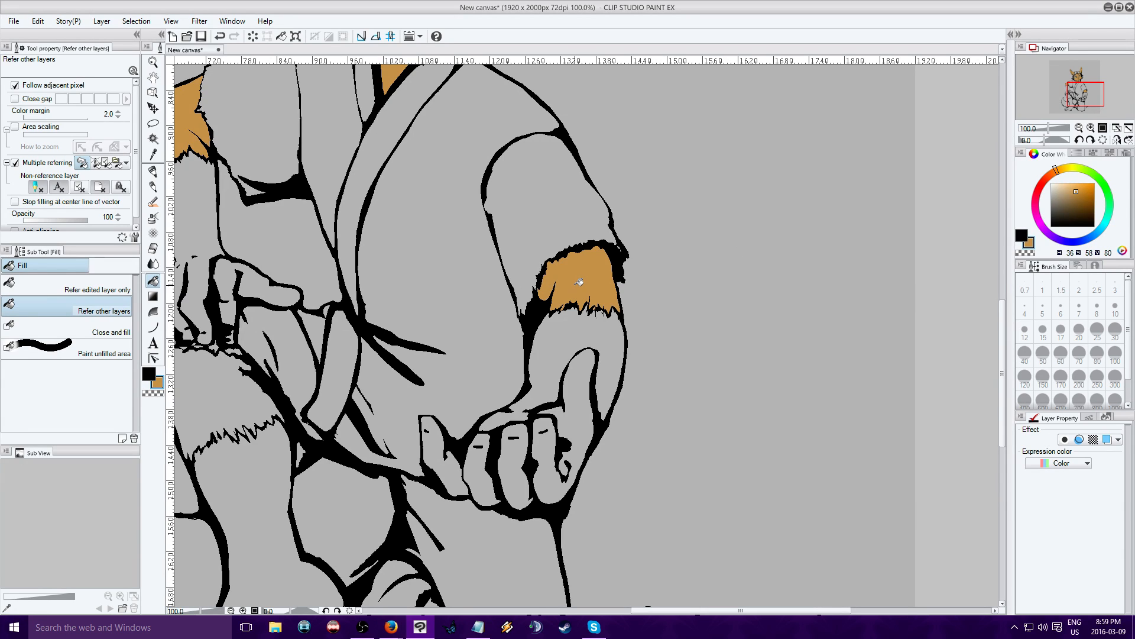
Undo the recent gap strokes and golden brown fills back to the bent arm's elbow fur fill.
left_click(220, 36)
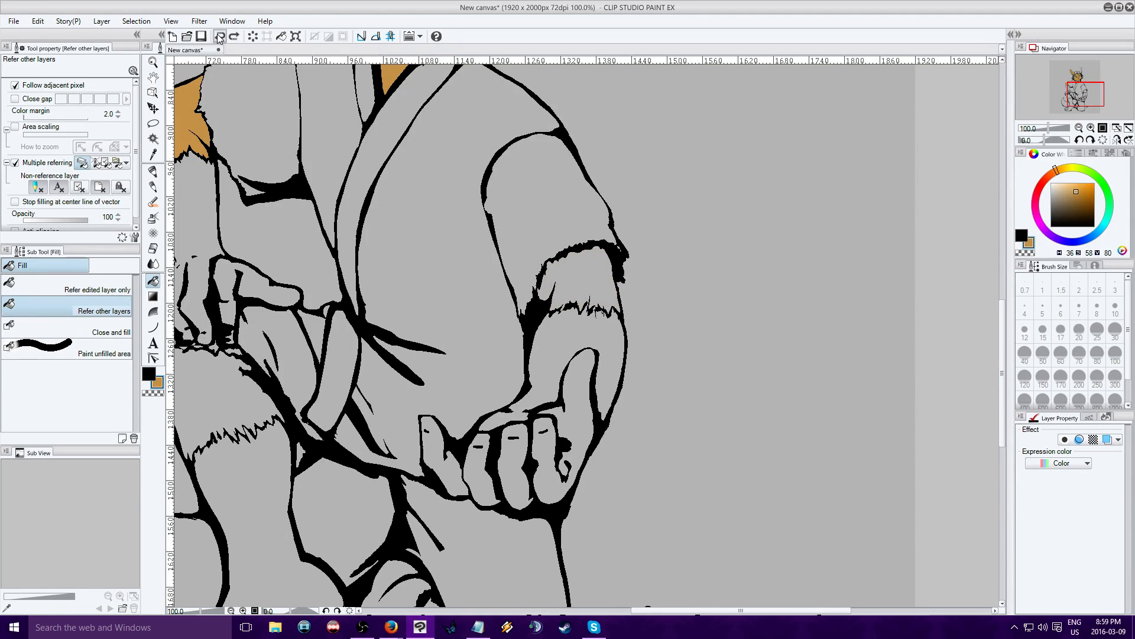
left_click(219, 37)
Switch to the monochrome line art layer and close the gaps in the extended arm's jagged fur line with the black Dot pen.
key("alt+]")
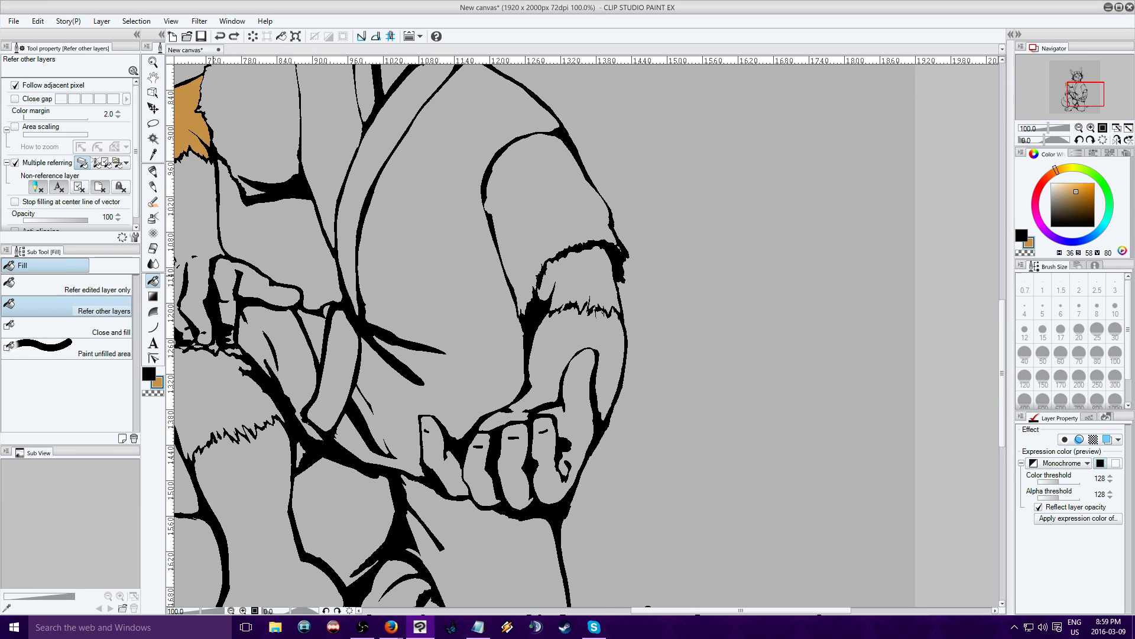
key("x")
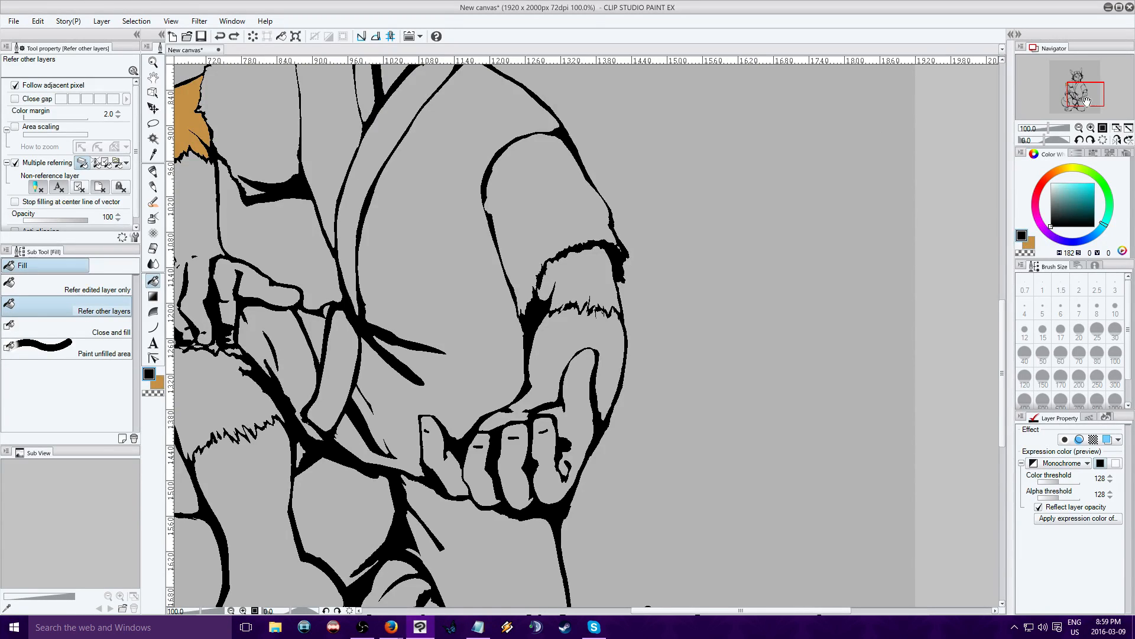
left_click(1091, 128)
left_click(1091, 128)
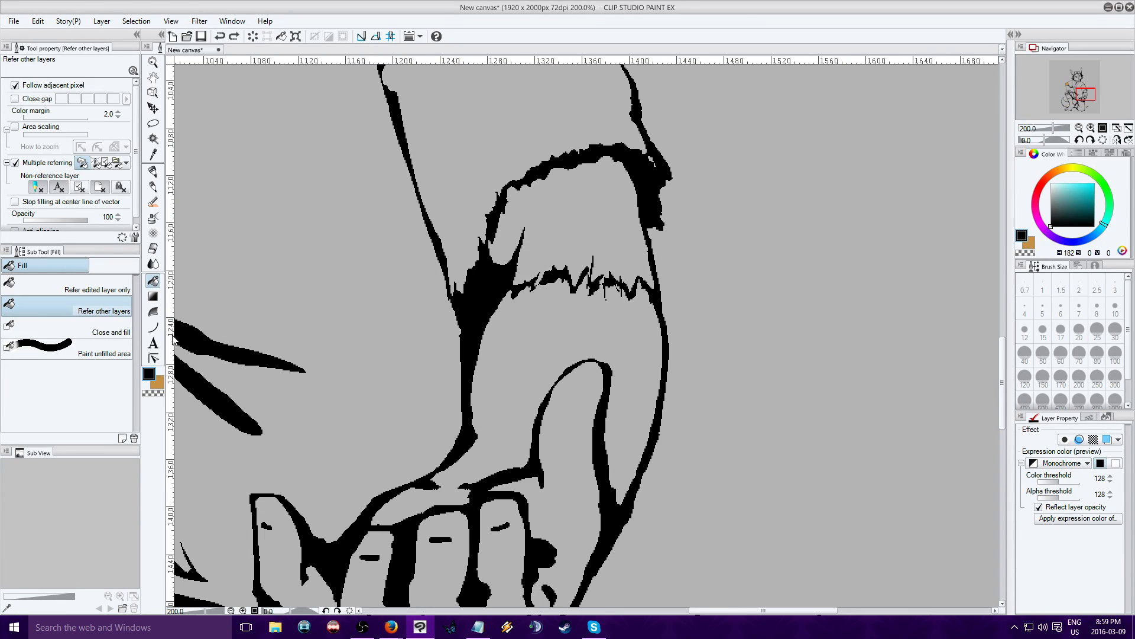
left_click(153, 171)
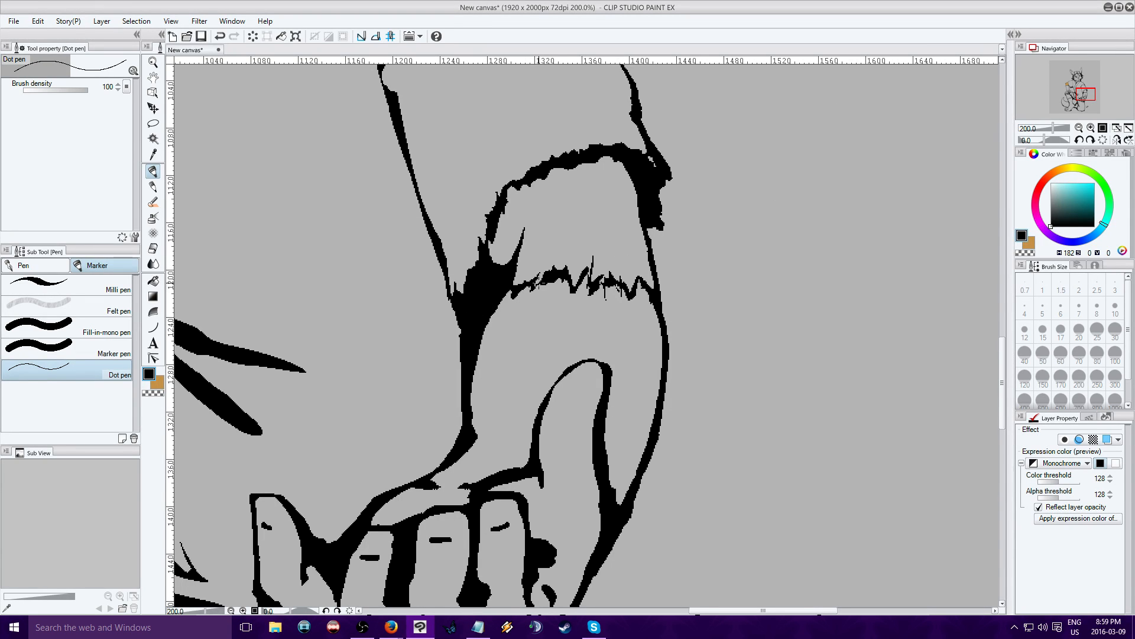
Close the gap at the upright ear's tip with the Dot pen and fill both ears golden brown on the color layer.
left_click(1075, 89)
left_click_drag(1075, 80, 1078, 71)
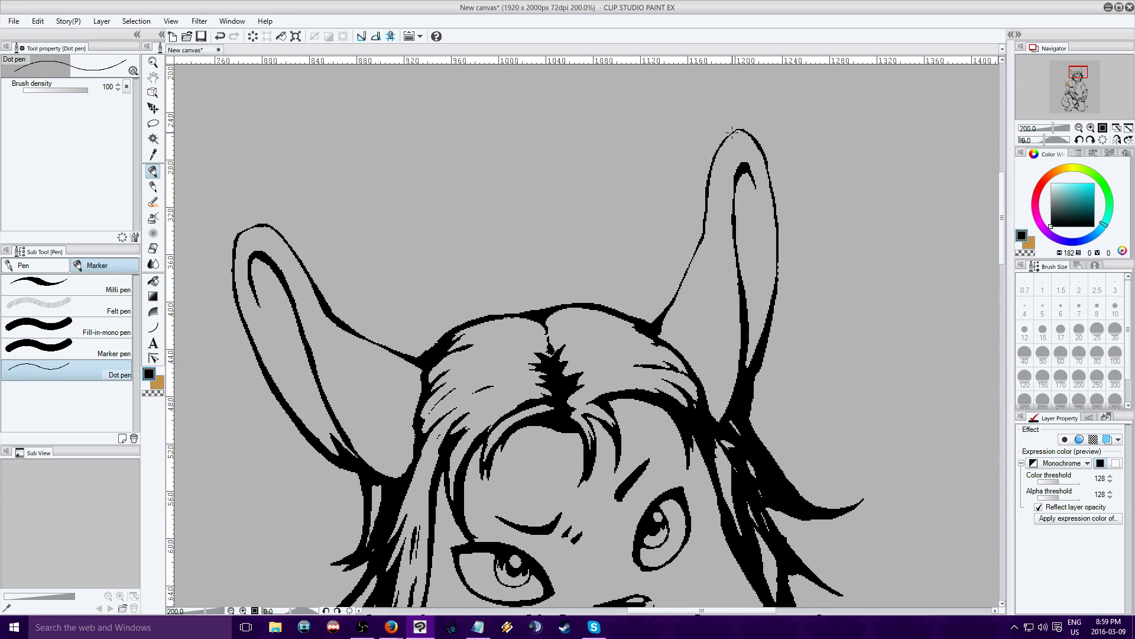
left_click(157, 383)
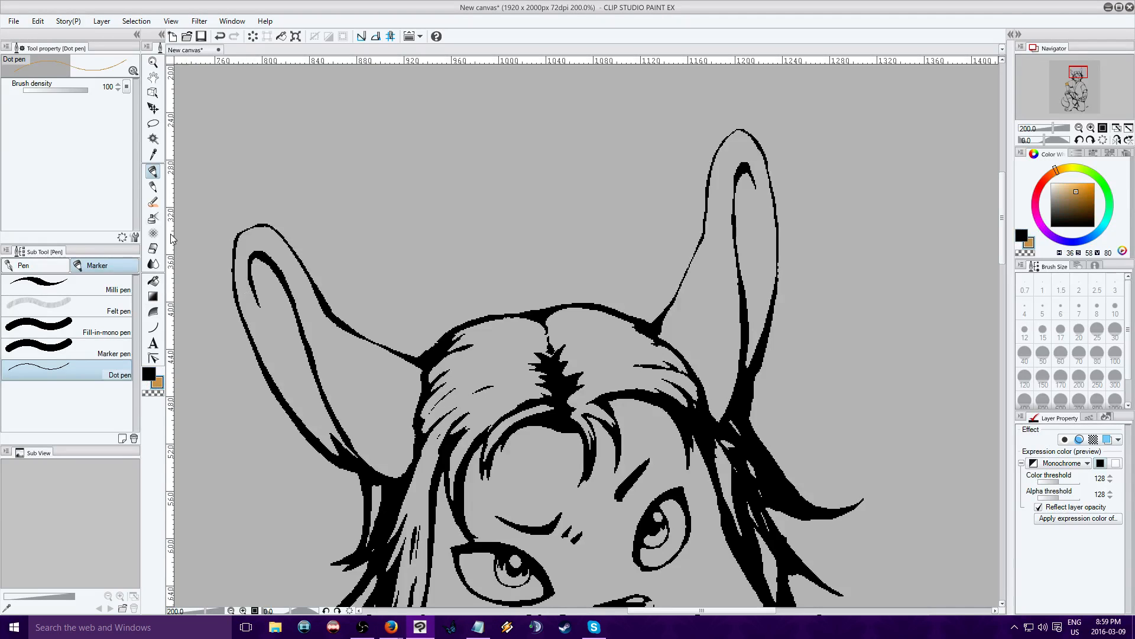
left_click(153, 281)
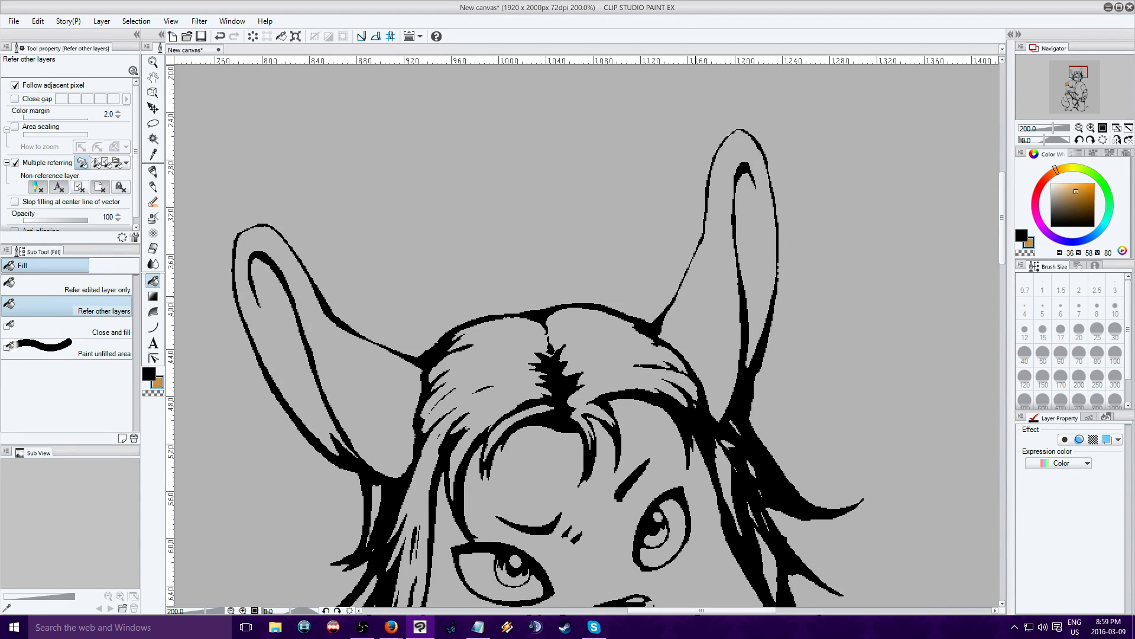
left_click(757, 248)
left_click(389, 392)
Fill the face and the triangular neck patch beneath the chin with the golden brown sub color.
mouse_move(1079, 71)
left_mouse_down()
mouse_move(1087, 92)
mouse_move(1076, 78)
left_mouse_up()
left_click(609, 298)
left_click(522, 391)
left_click(518, 308)
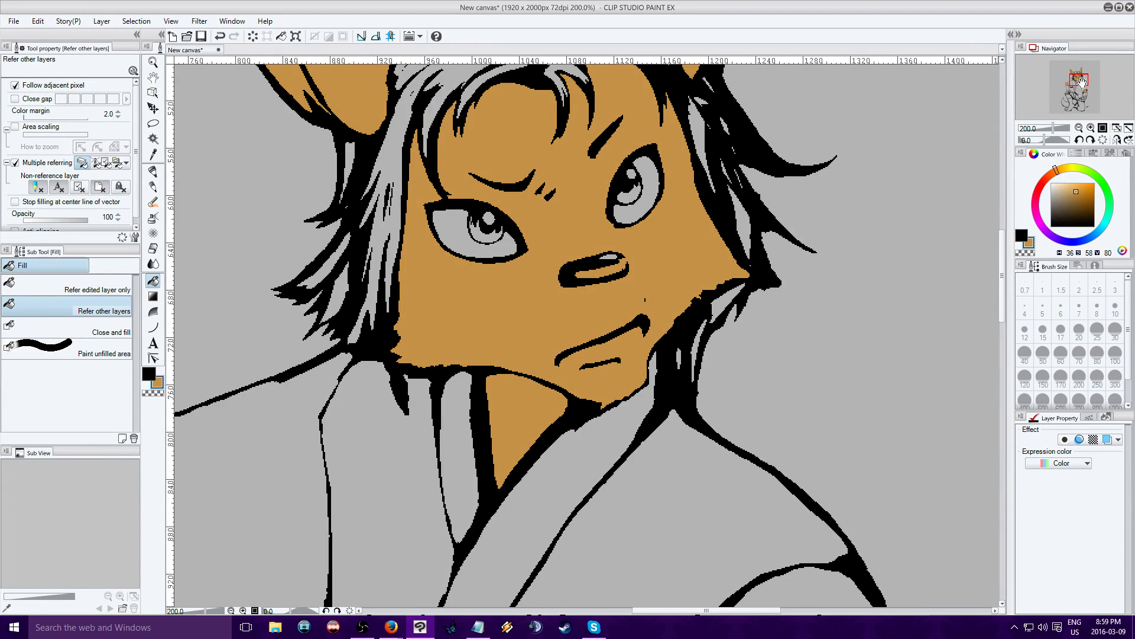
Try filling the leg fur between the torn trouser edge and the jagged fur line with golden brown.
mouse_move(1078, 79)
left_mouse_down()
mouse_move(1083, 98)
mouse_move(1071, 94)
left_mouse_up()
left_click(610, 394)
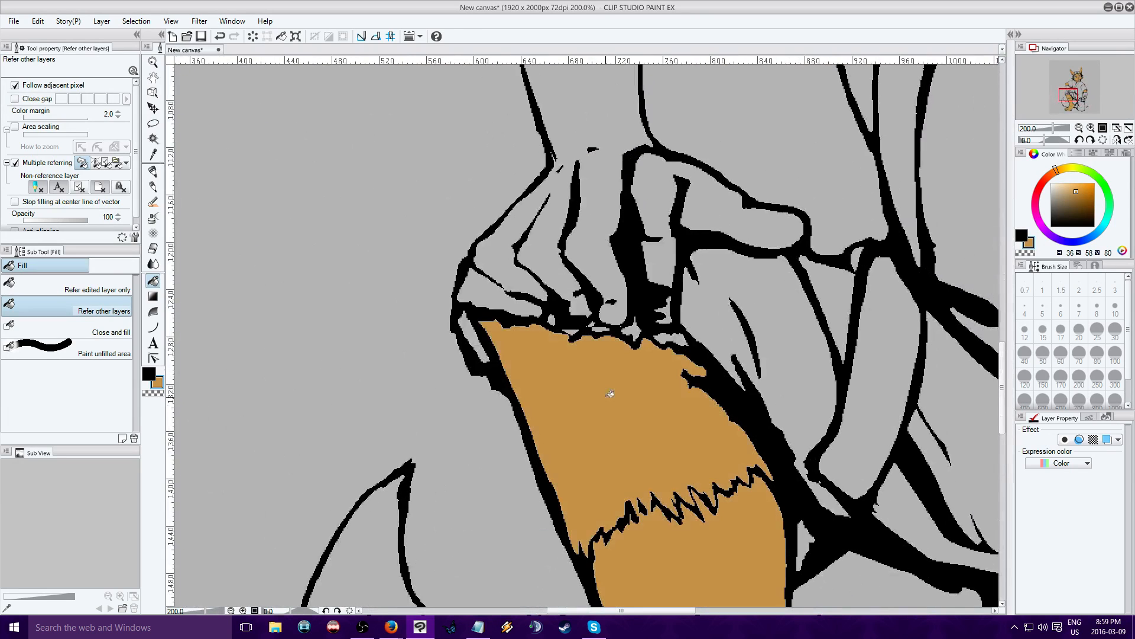
left_click(220, 36)
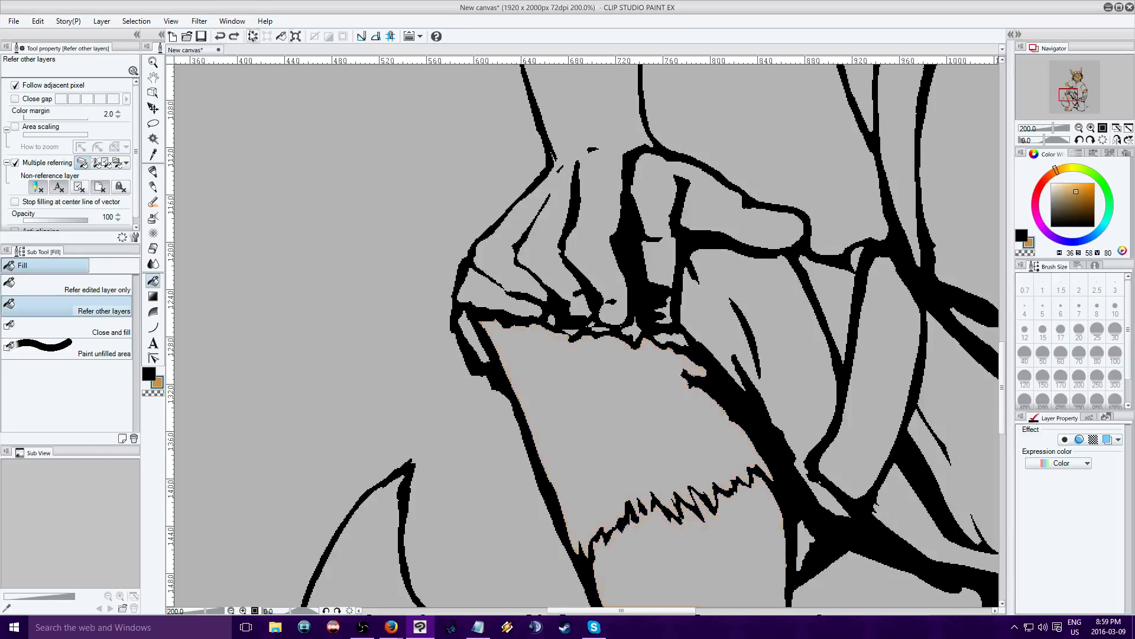
Touch up a gap in the leg's jagged fur line with the black Dot pen on the monochrome line art layer.
left_click(154, 171)
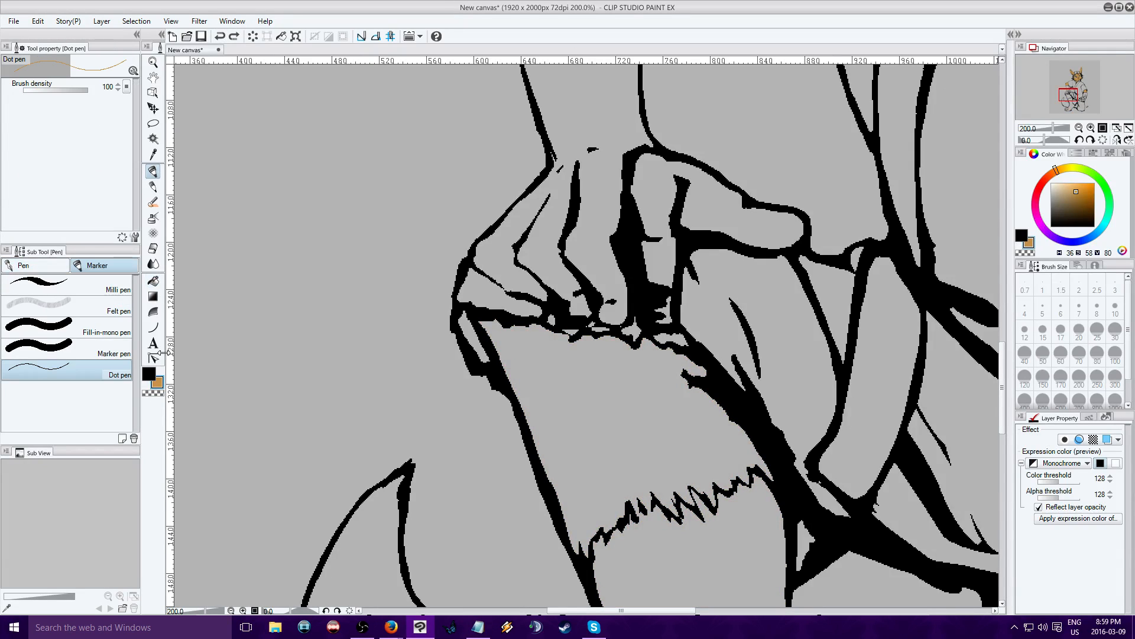
left_click(150, 374)
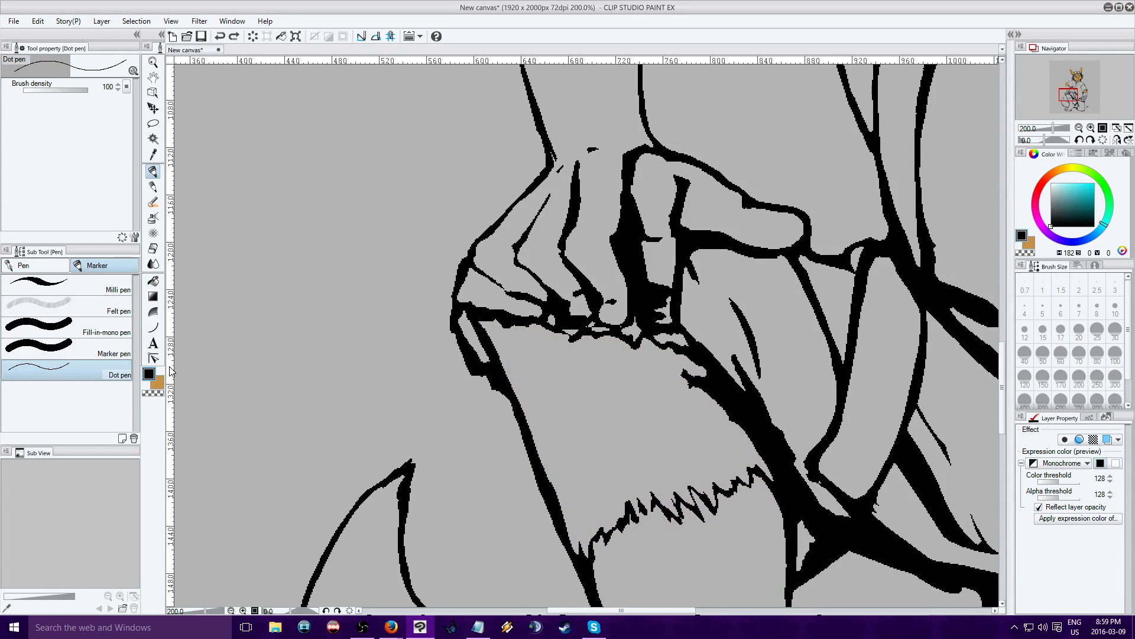
left_click(646, 516)
Switch back to the color layer and try filling the leg fur above the jagged line with golden brown again.
left_click(157, 383)
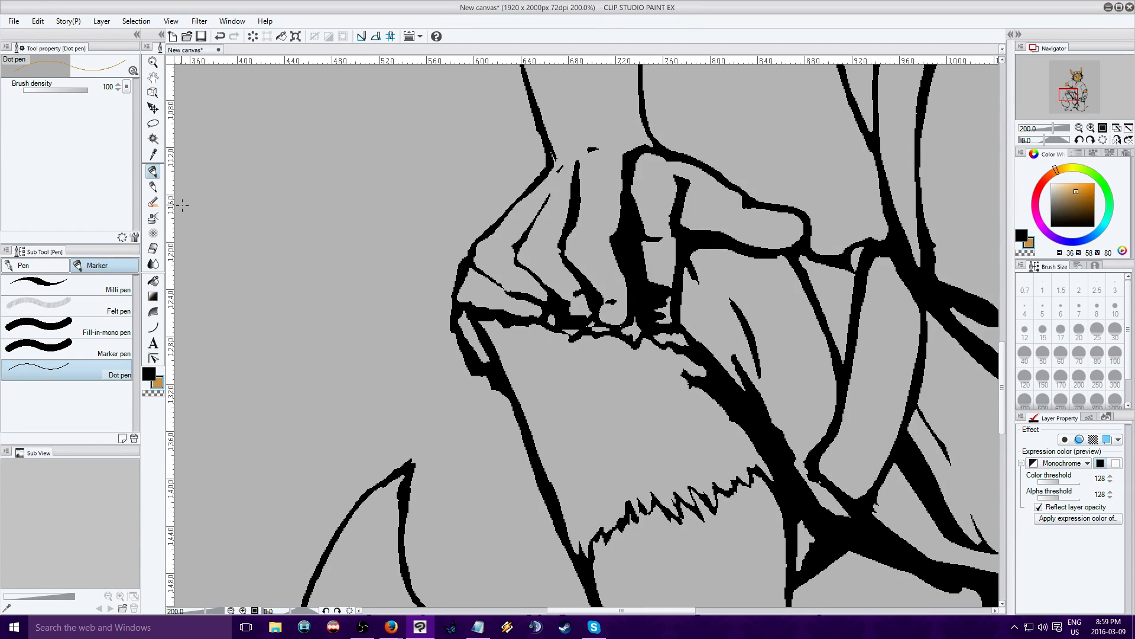
left_click(153, 281)
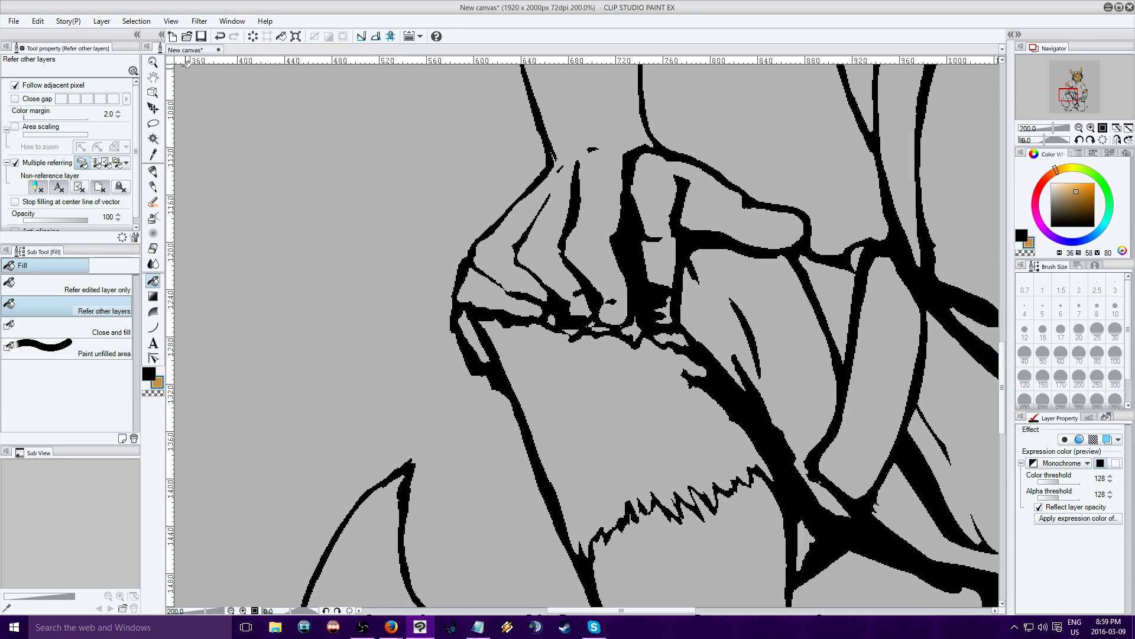
left_click(219, 36)
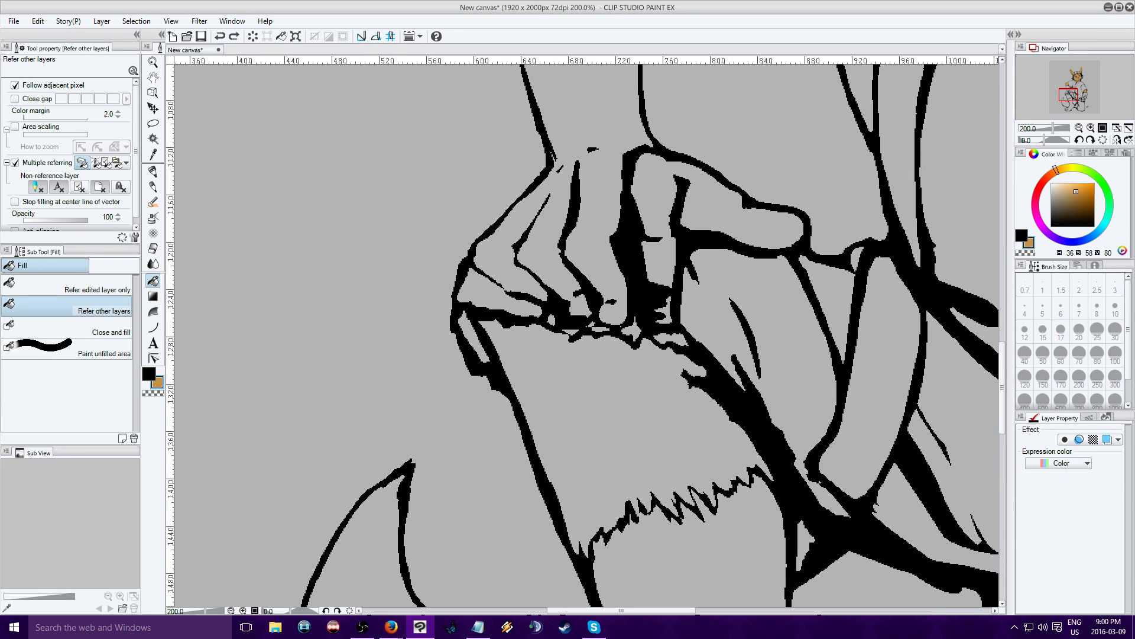
left_click(703, 366)
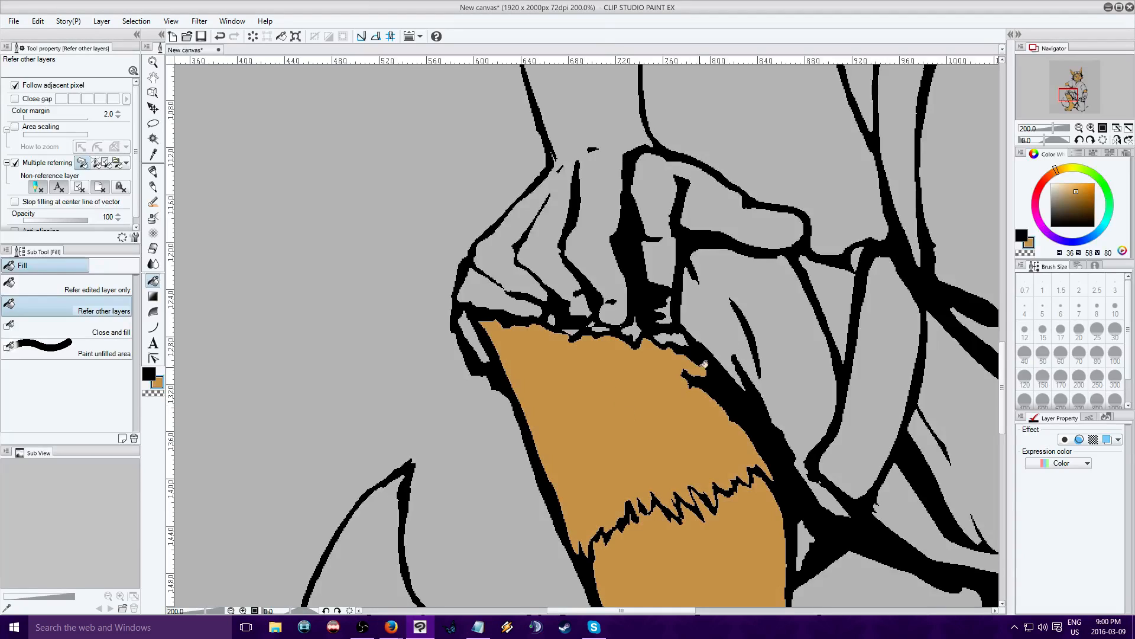
left_click(220, 36)
Patch the leg's jagged fur line with black on the line art layer, and fill the fur above it golden brown on the color layer.
key("alt+[")
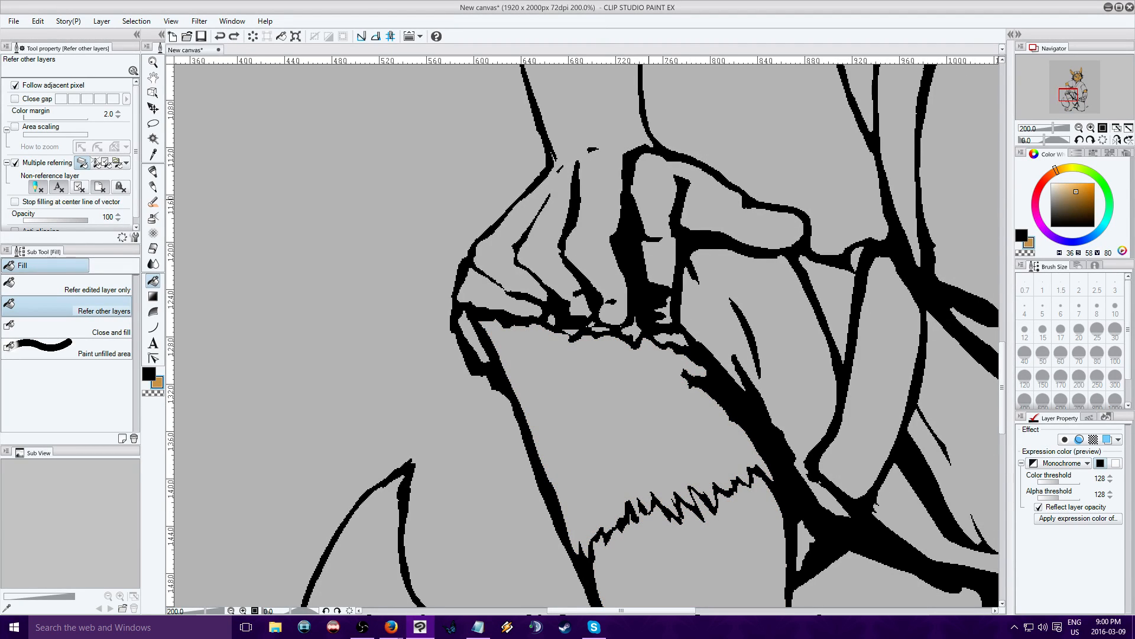
left_click(149, 373)
left_click(153, 170)
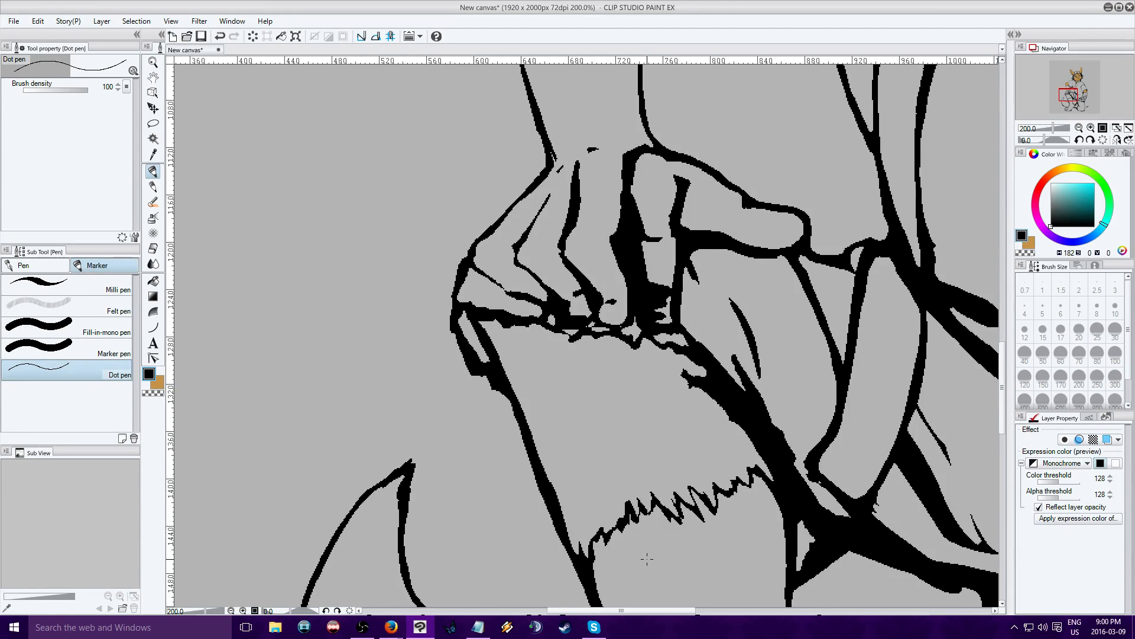
key("alt+]")
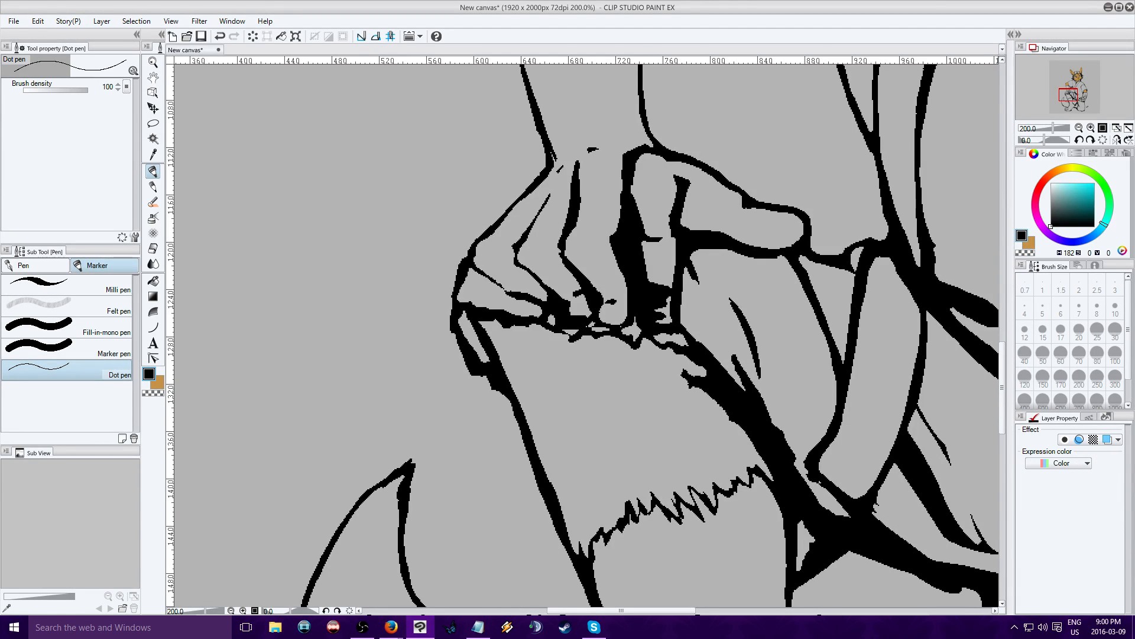
left_click(157, 384)
left_click(153, 280)
left_click(667, 403)
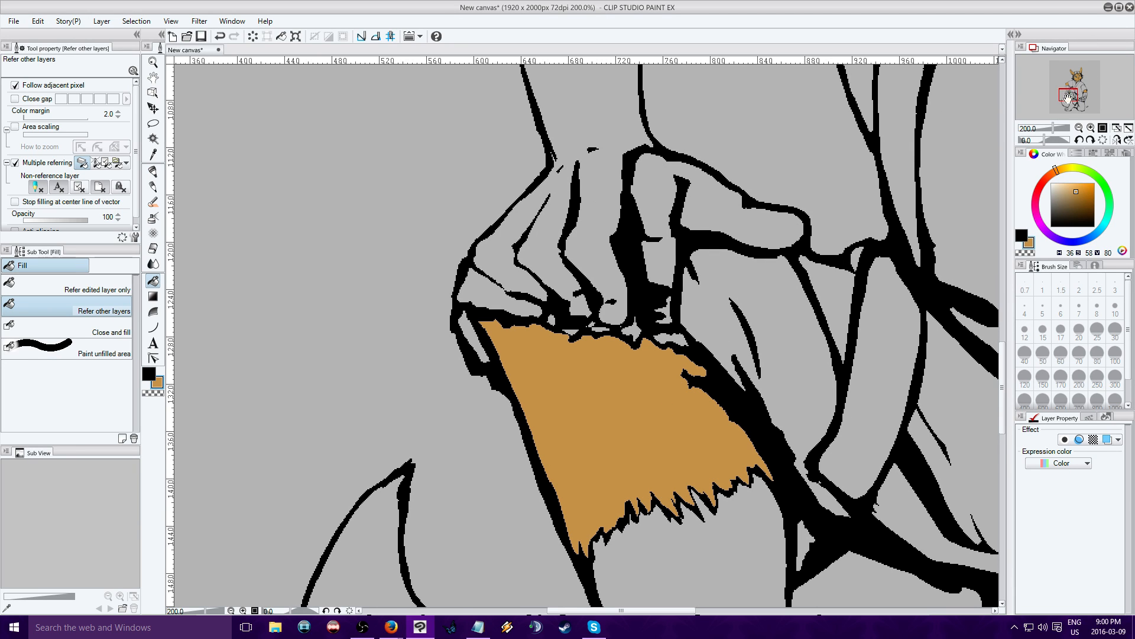
Pick a reddish brown (H 16, S 62, V 62) and fill the forearm and hand resting on the raised knee.
mouse_move(1068, 98)
left_mouse_down()
mouse_move(1082, 106)
mouse_move(1071, 88)
left_mouse_up()
left_click(1079, 128)
left_click(1079, 128)
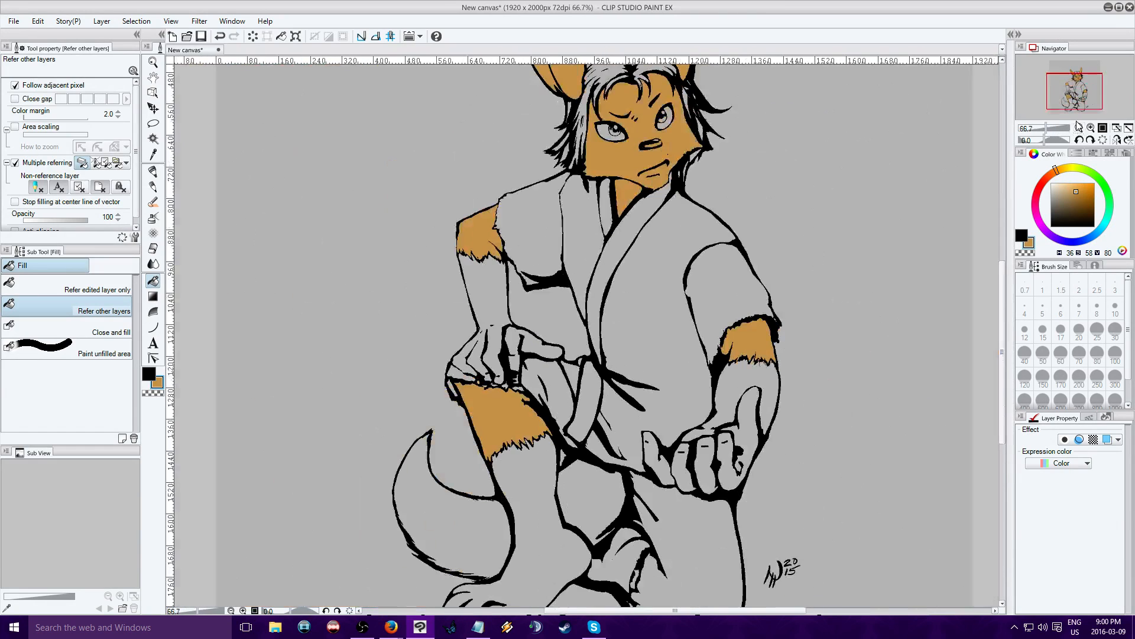
left_click(1046, 180)
left_click(1091, 201)
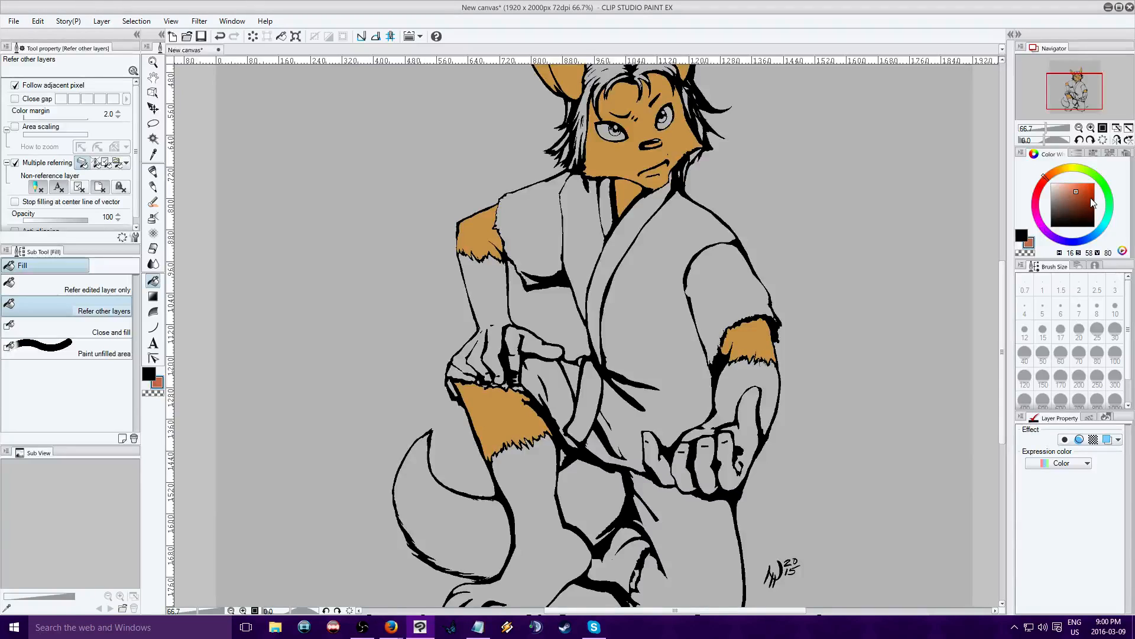
left_click(1078, 198)
left_click(492, 286)
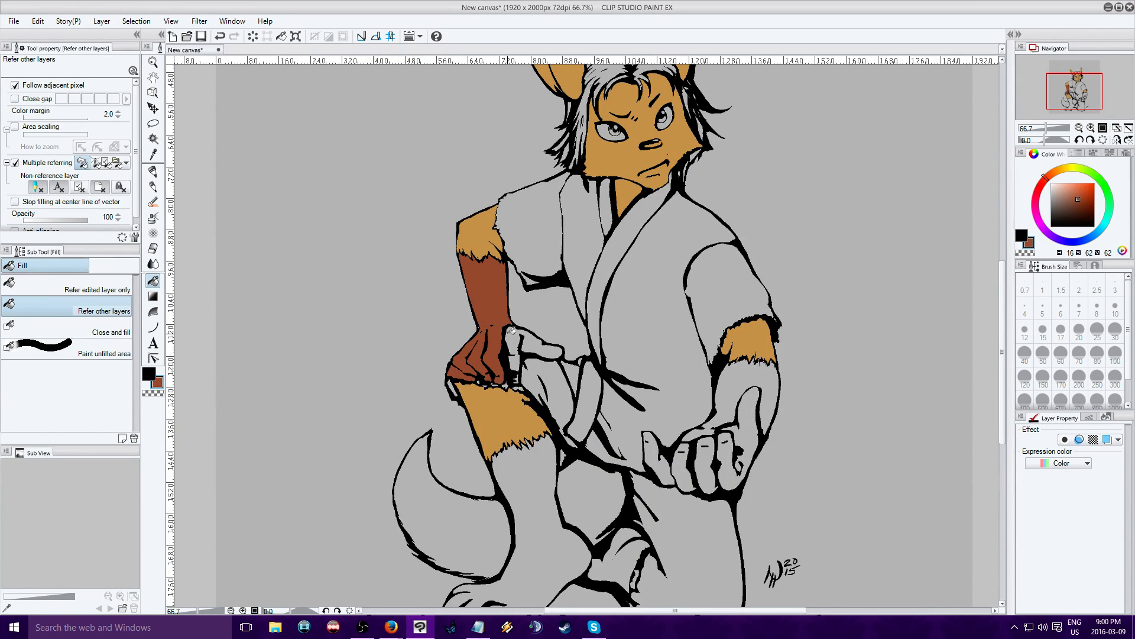
left_click(512, 331)
left_click(516, 378)
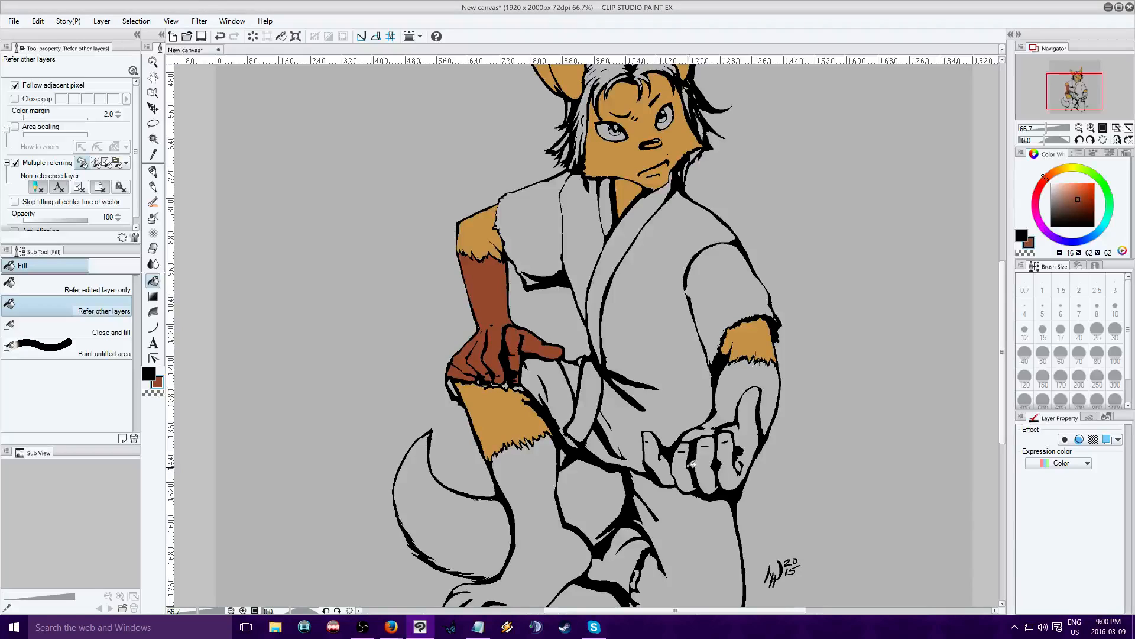
Fill the outstretched hand's fingers, palm and forearm with the reddish brown.
left_click(659, 461)
left_click(686, 467)
left_click(711, 460)
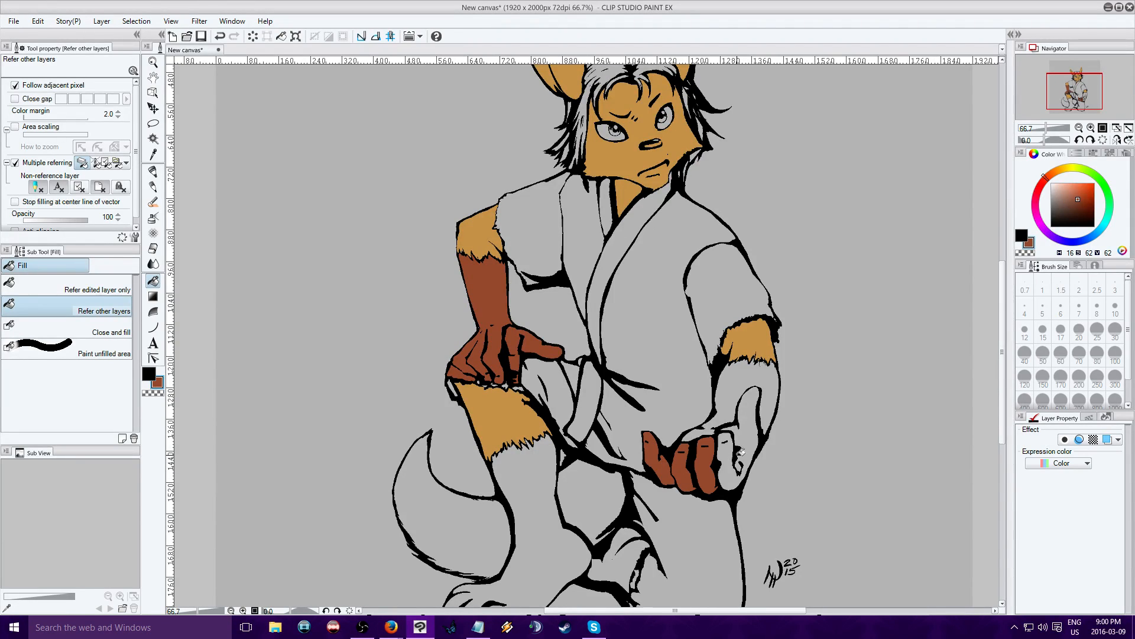
left_click(748, 437)
left_click(736, 392)
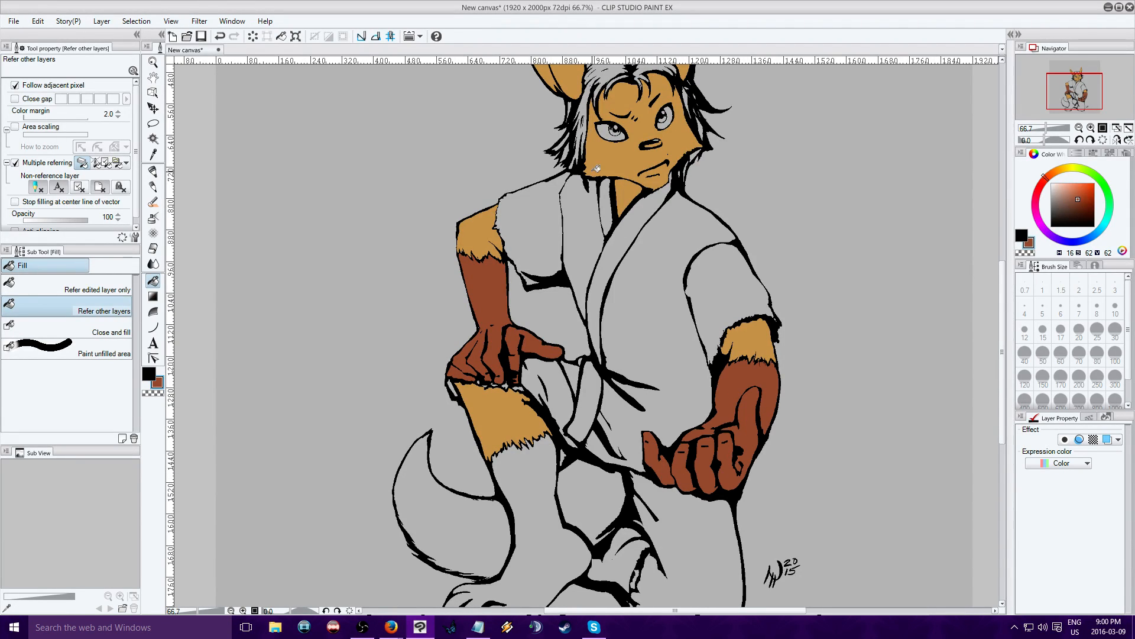
Fill the tail, the raised leg's lower part and both feet with the reddish brown.
left_click(460, 542)
left_click(576, 506)
left_click(547, 534)
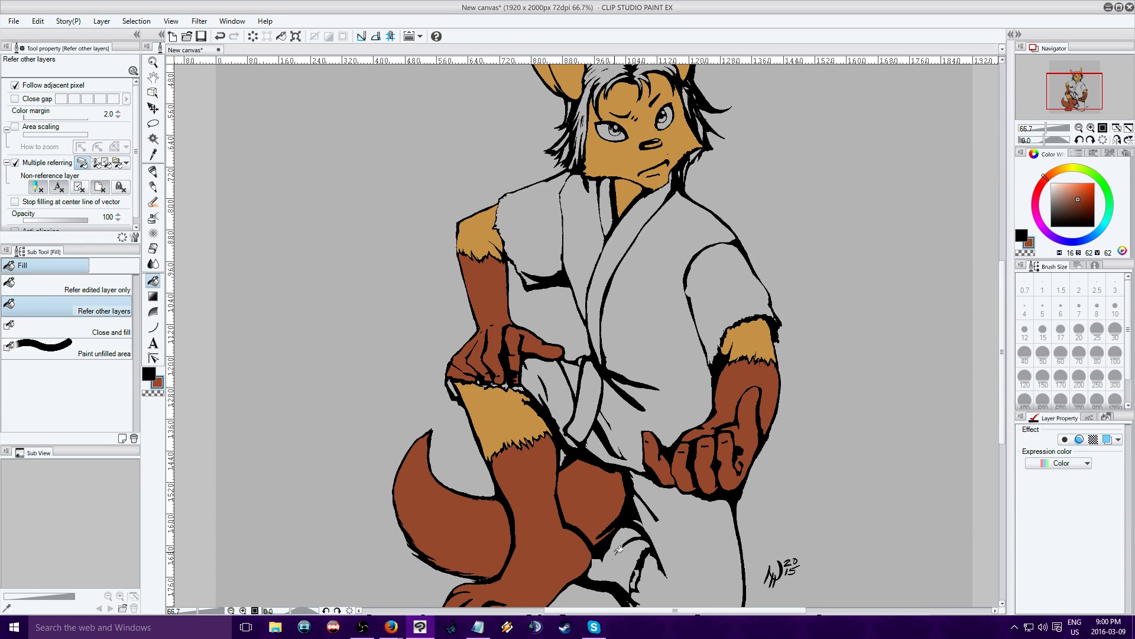
left_click(618, 550)
Fill the irises of both eyes with the reddish brown.
left_click_drag(1075, 81, 1074, 69)
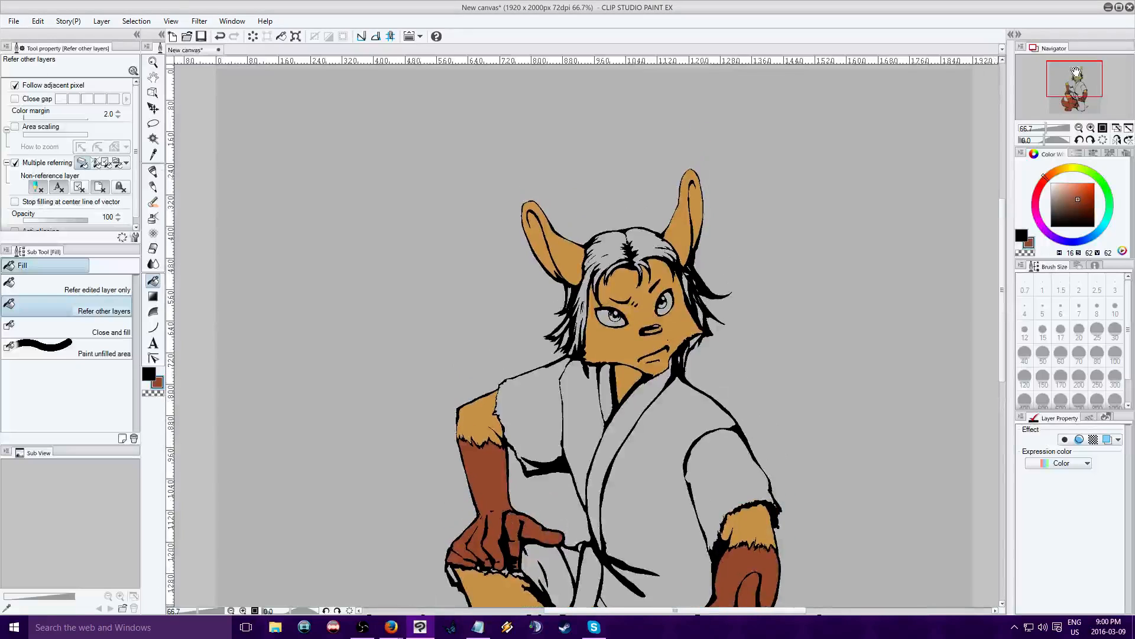
left_click(1091, 128)
left_click(1091, 128)
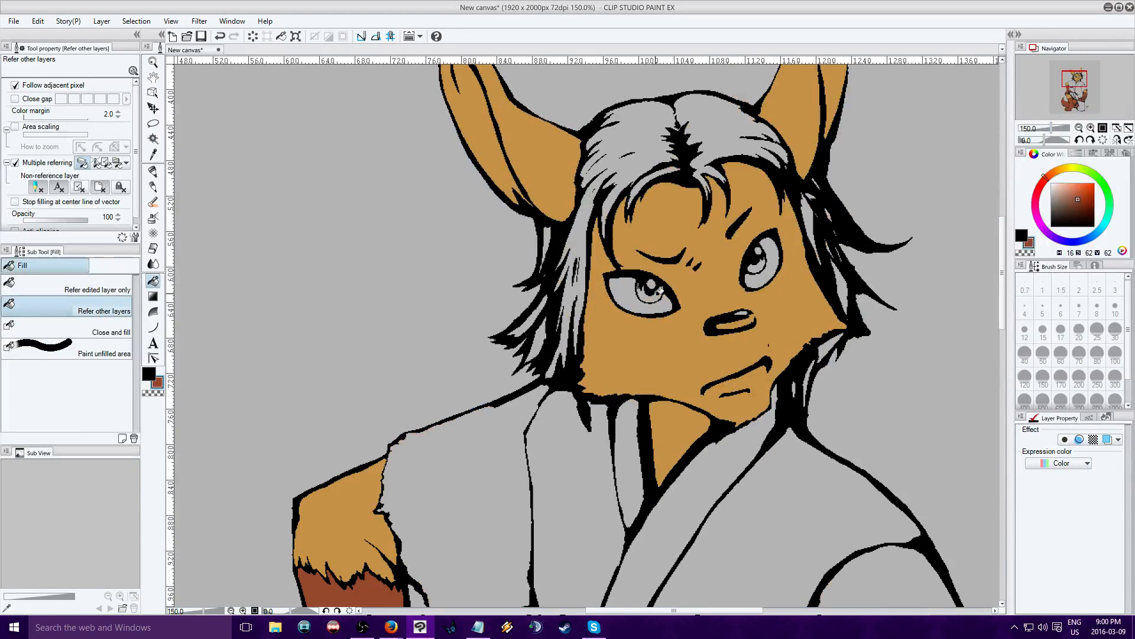
left_click(655, 293)
left_click(758, 264)
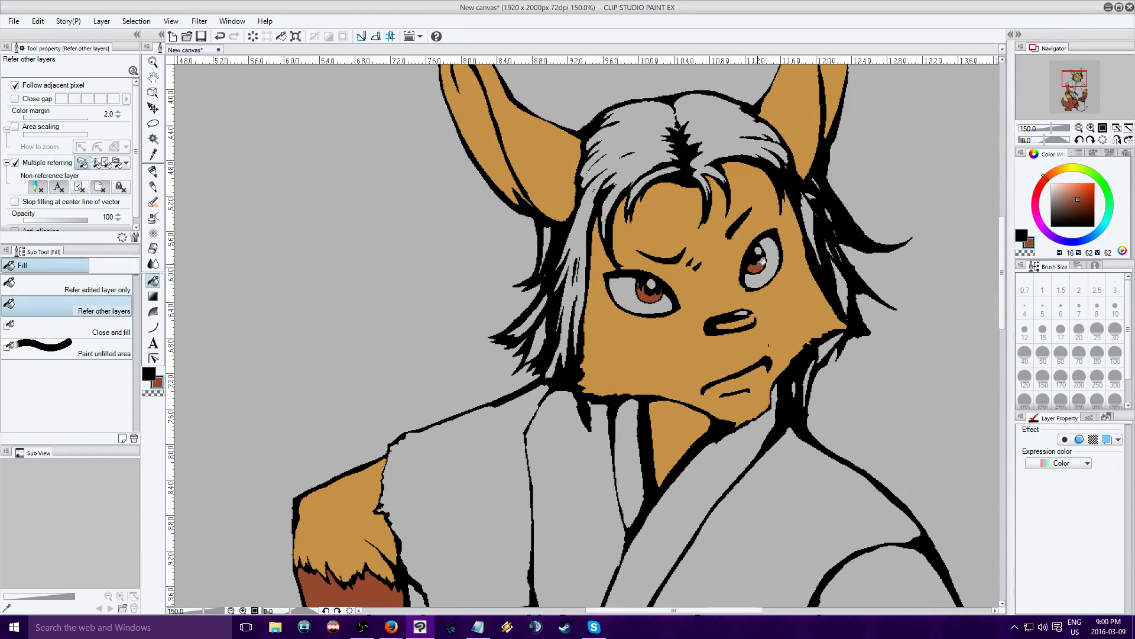
Fill the hair on the crown and the strands on both sides of the face with the reddish brown.
left_click(651, 148)
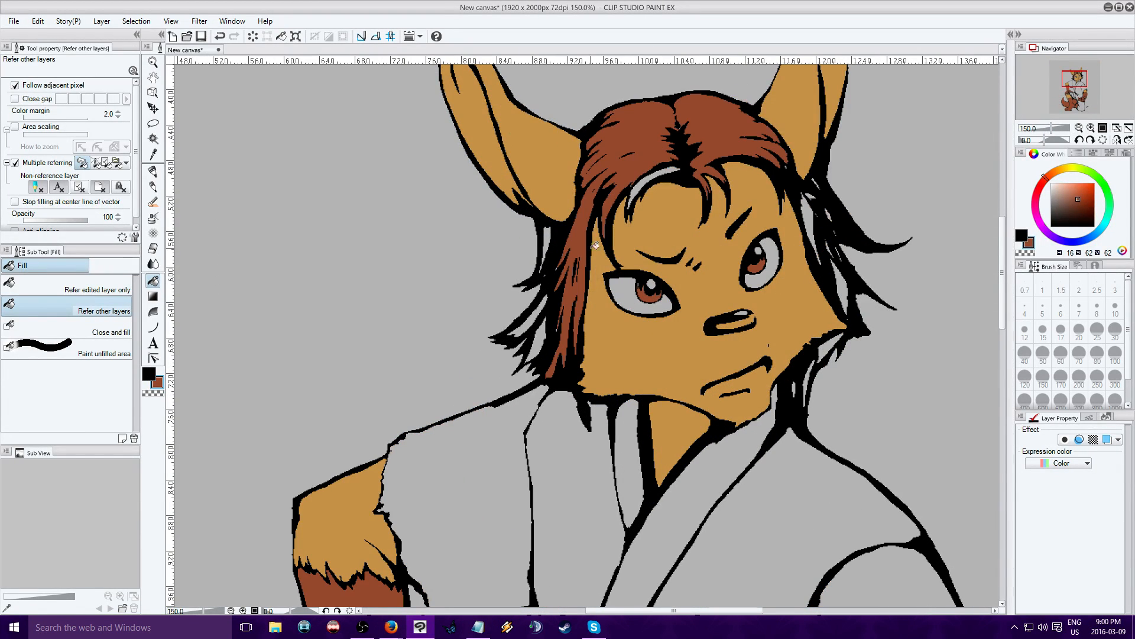
left_click(532, 322)
left_click(539, 336)
left_click(547, 238)
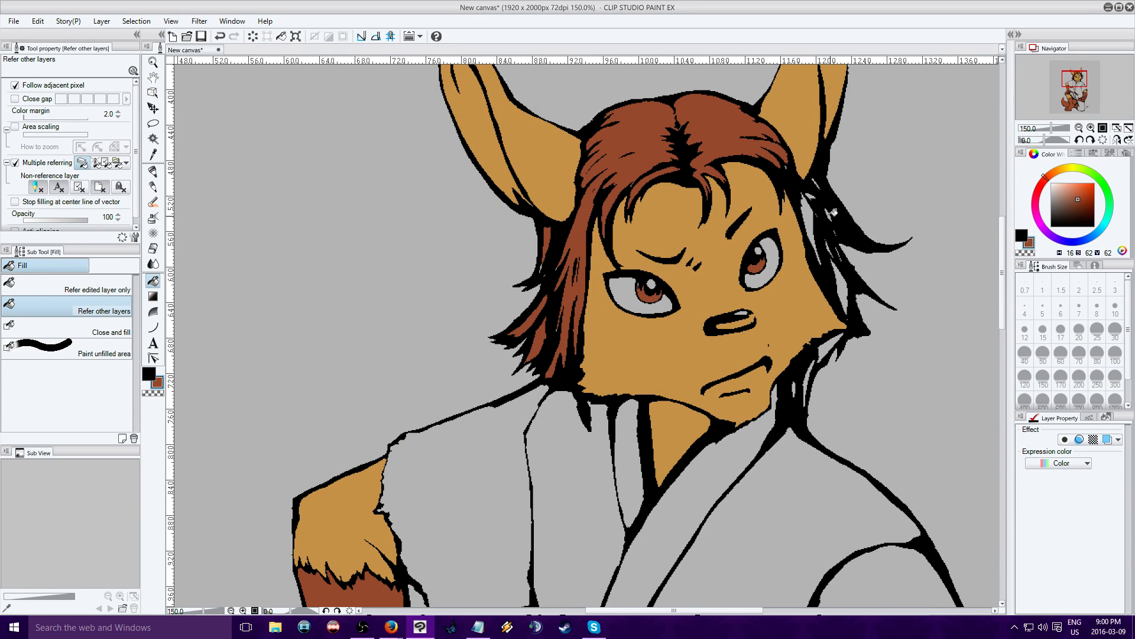
left_click(819, 225)
left_click(844, 282)
left_click(826, 350)
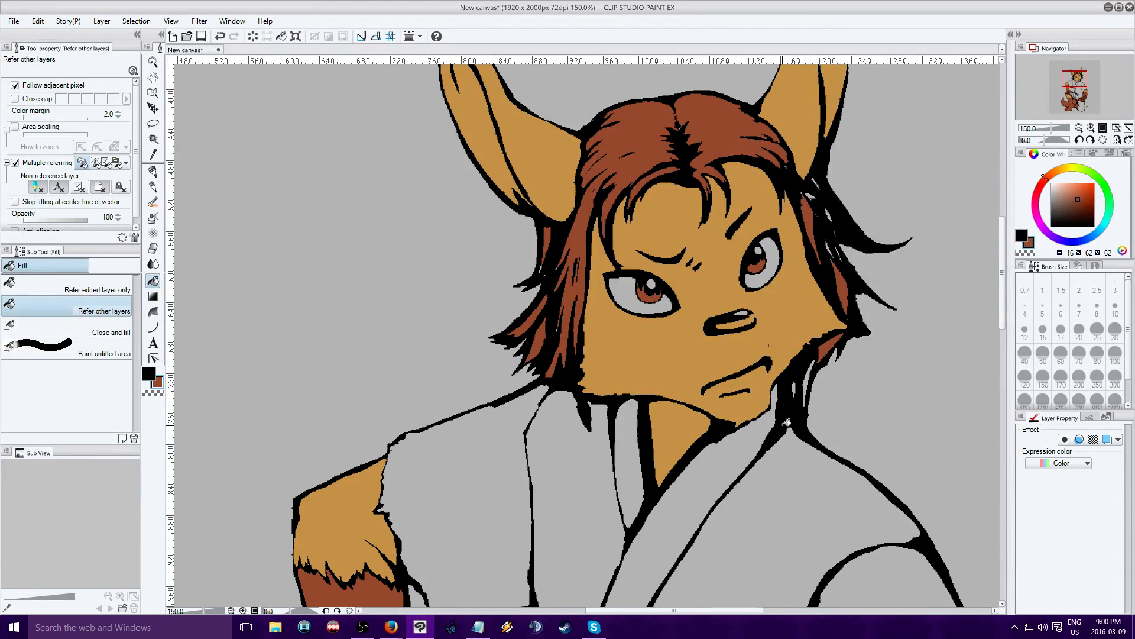
left_click(819, 361)
left_click(808, 374)
Set the Milli pen's combine mode to Background and paint reddish brown into the unfilled gaps of the hair on the head's right side.
left_click_drag(1074, 78, 1081, 74)
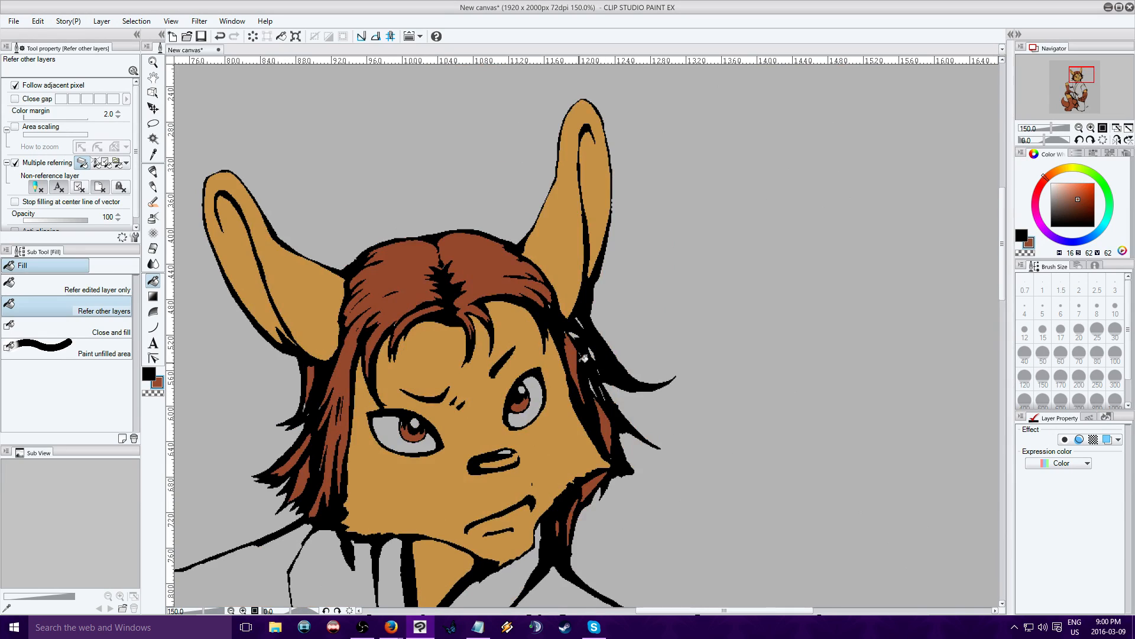
left_click(152, 171)
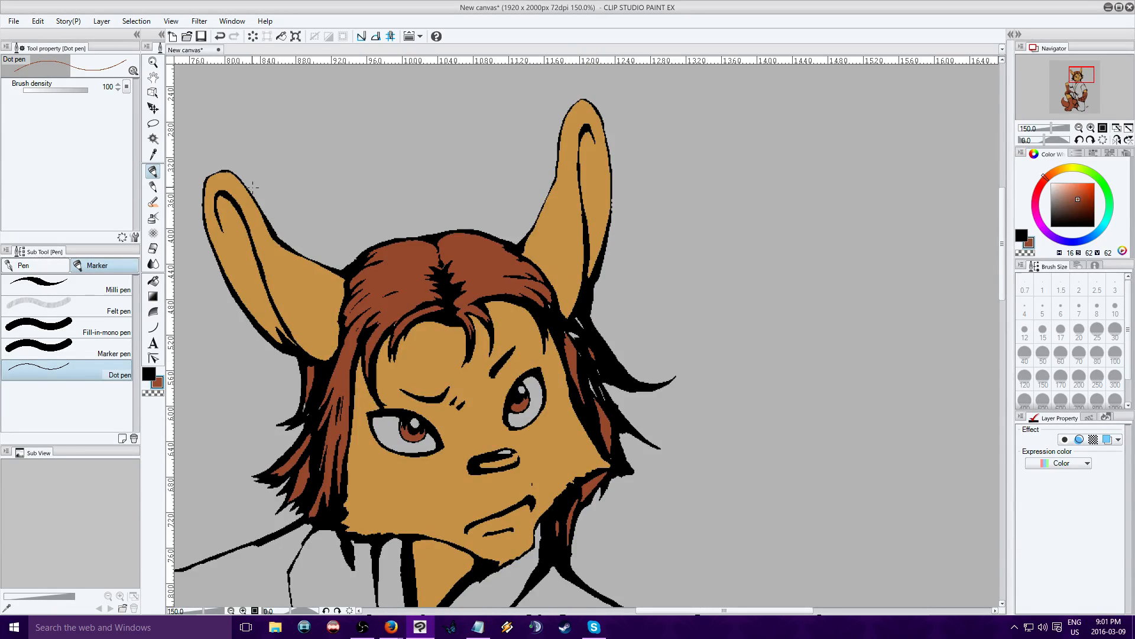
left_click(71, 285)
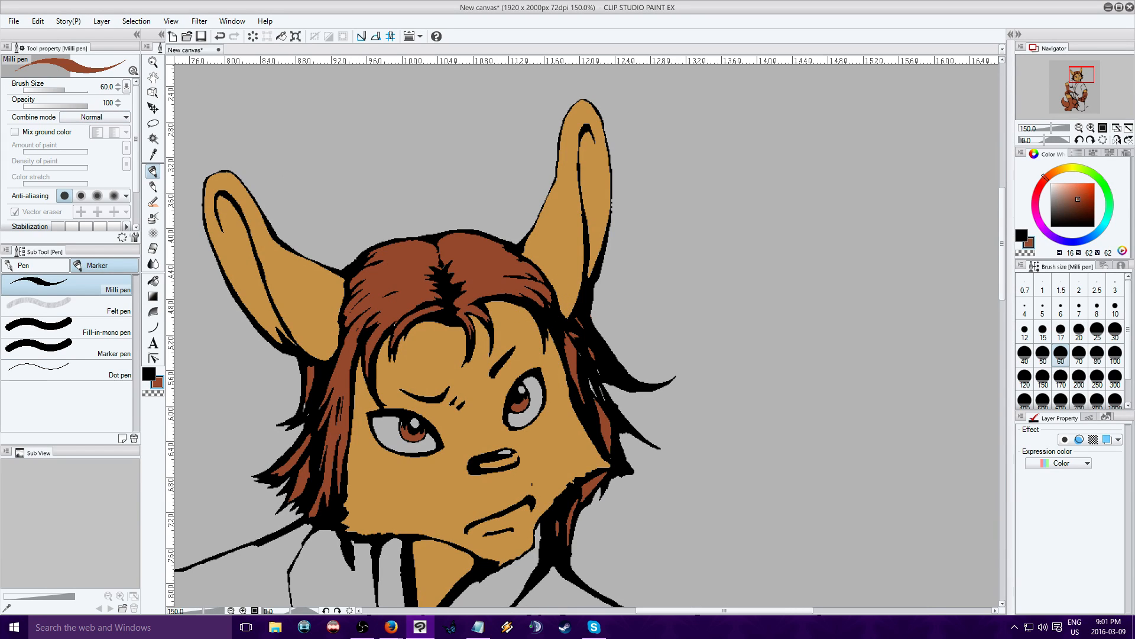
left_click(94, 117)
left_click_drag(595, 370, 620, 435)
left_click_drag(577, 380, 612, 414)
mouse_move(592, 507)
left_mouse_down()
mouse_move(573, 514)
mouse_move(573, 535)
left_mouse_up()
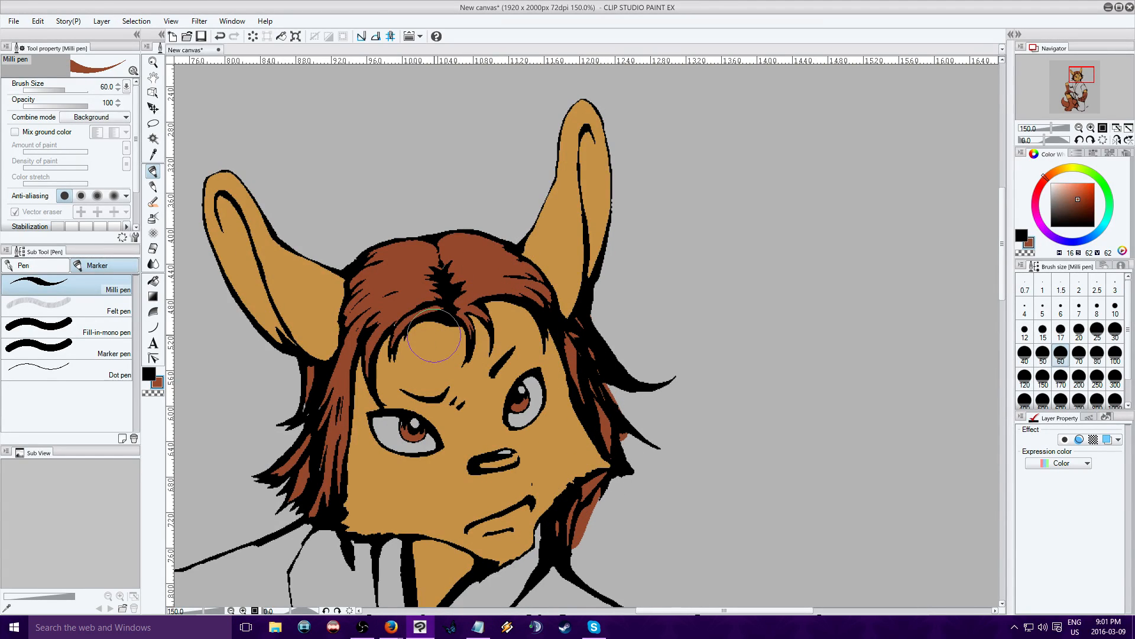
Paint reddish brown behind the hair tips on the head's left side and clear the spill outside the line art.
mouse_move(310, 411)
left_mouse_down()
mouse_move(323, 391)
mouse_move(299, 408)
mouse_move(314, 488)
mouse_move(280, 453)
mouse_move(299, 401)
mouse_move(284, 493)
mouse_move(267, 518)
mouse_move(279, 519)
mouse_move(260, 502)
left_mouse_up()
left_click(153, 282)
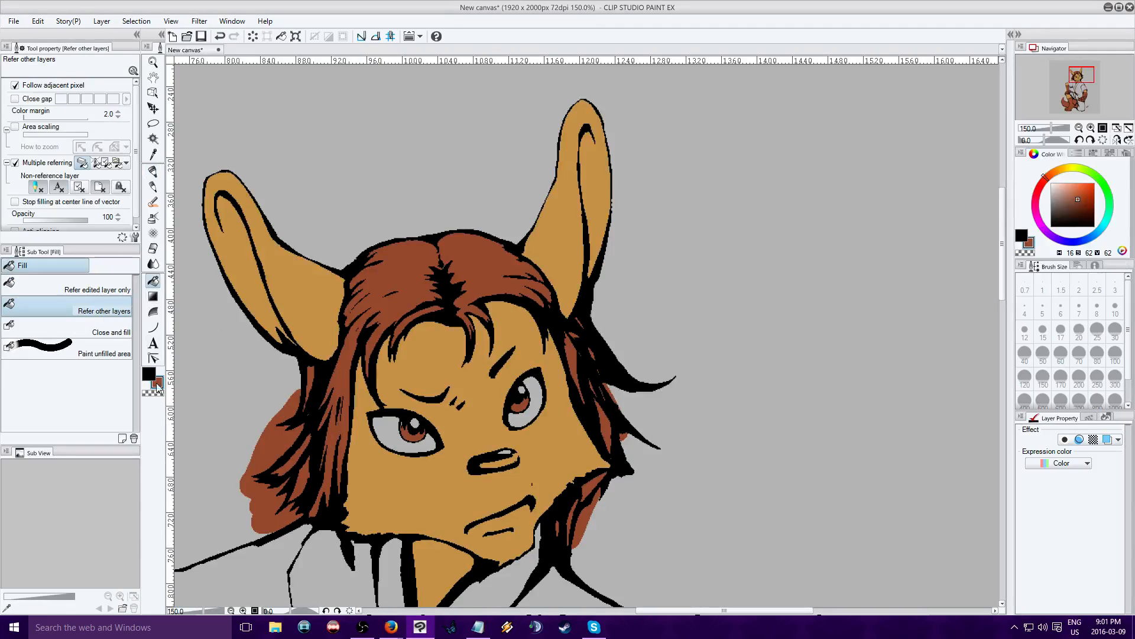
key("ctrl+z")
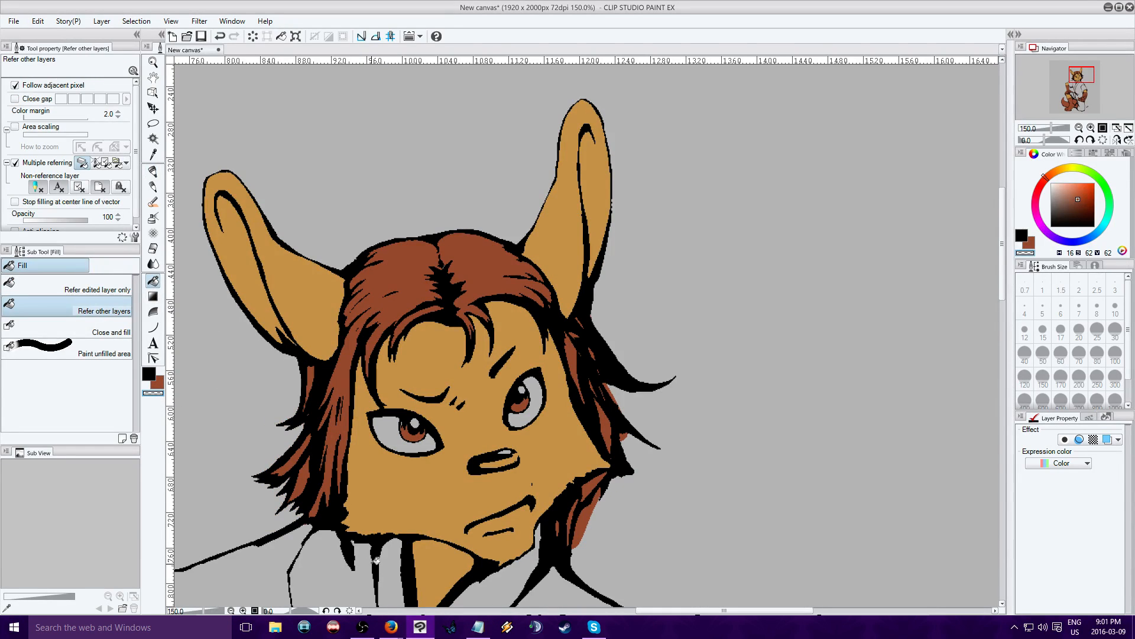
Paint reddish brown behind the hair tips on the head's right side and clear the spill outside the lines with a transparent fill.
left_click(152, 384)
left_click(153, 155)
left_click(152, 171)
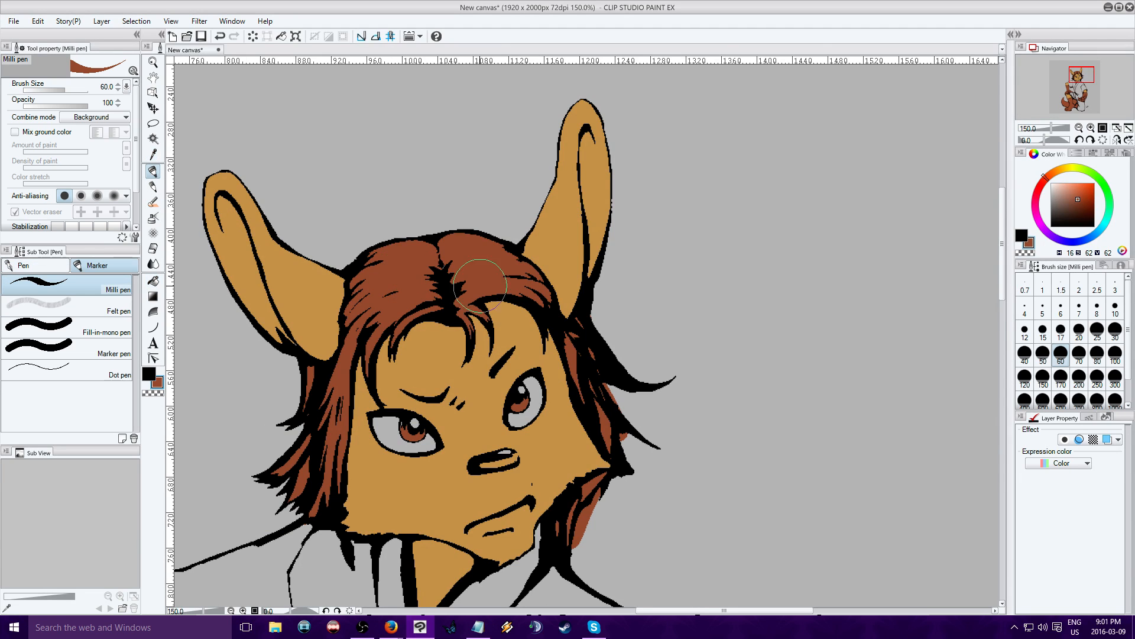
mouse_move(621, 378)
left_mouse_down()
mouse_move(646, 456)
mouse_move(630, 478)
mouse_move(664, 451)
mouse_move(596, 518)
mouse_move(591, 510)
left_mouse_up()
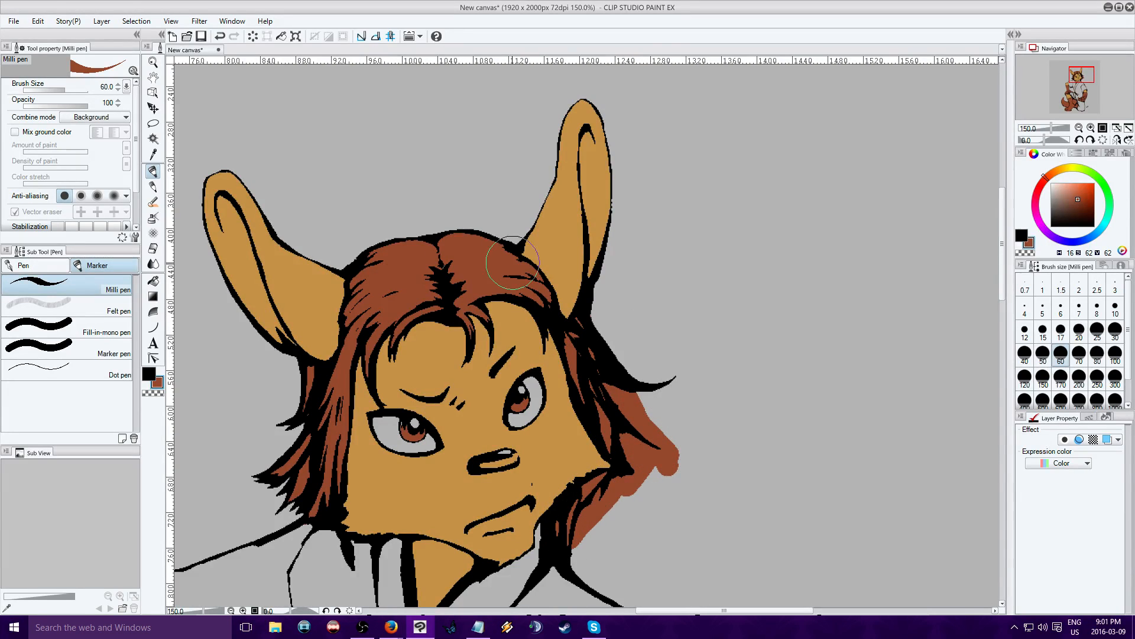
left_click(153, 281)
left_click(154, 392)
left_click(634, 443)
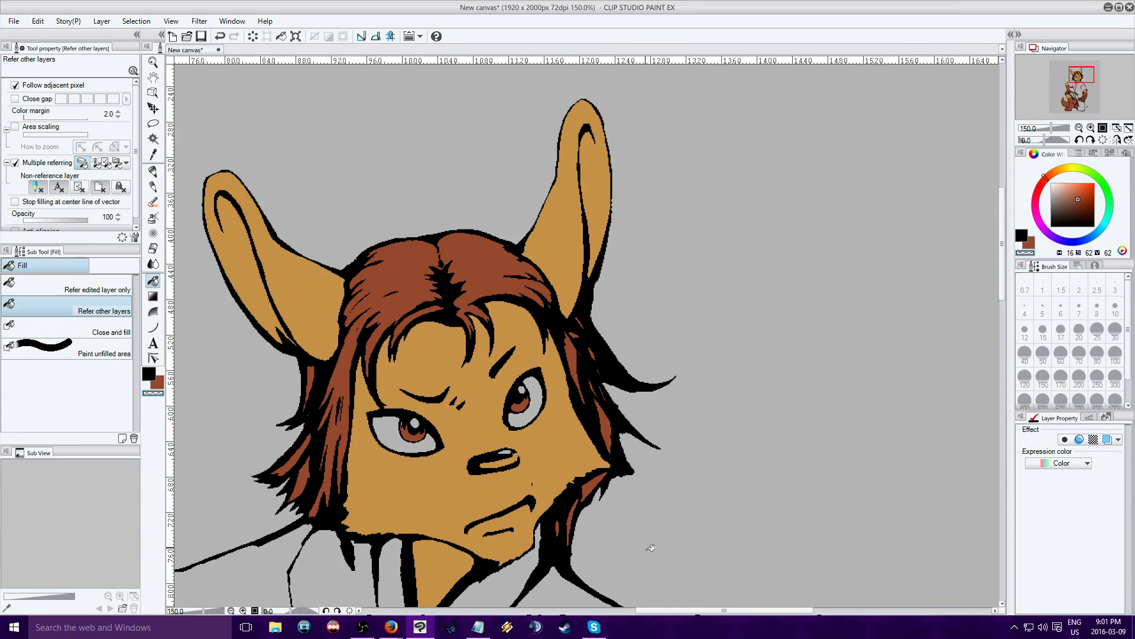
Pick a muted green (H 96, S 32, V 66) and fill the jacket's body panels, sleeves and the small section beside the belt.
mouse_move(1078, 73)
left_mouse_down()
mouse_move(1077, 106)
mouse_move(1075, 90)
left_mouse_up()
left_click(1086, 170)
left_click(1095, 174)
left_click(1074, 194)
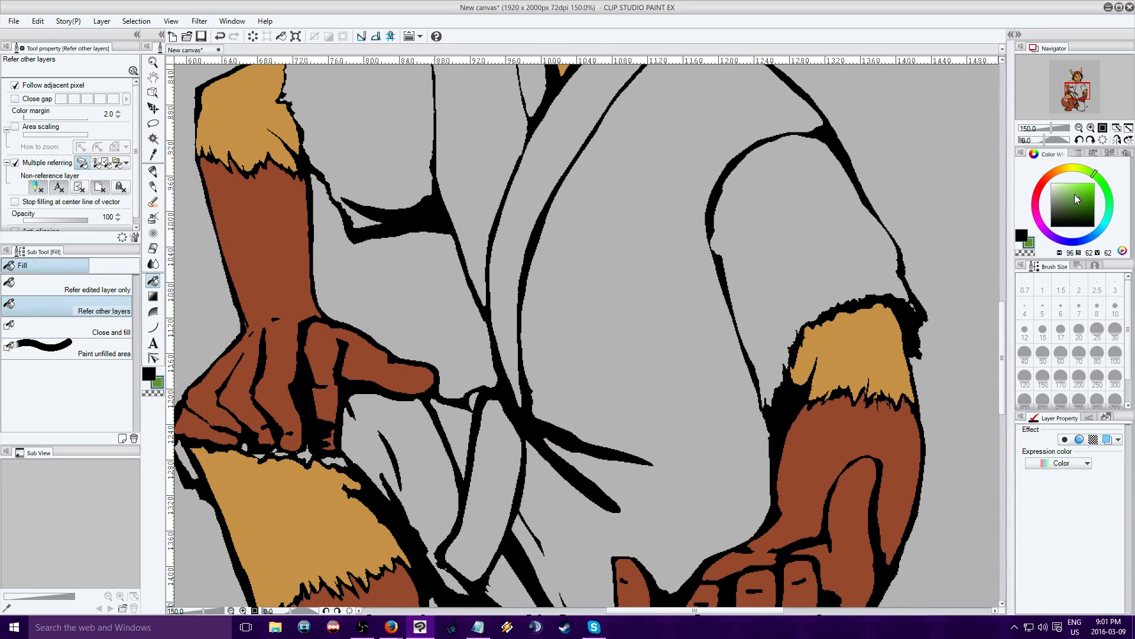
left_click(1066, 198)
left_click(1066, 197)
left_click(400, 147)
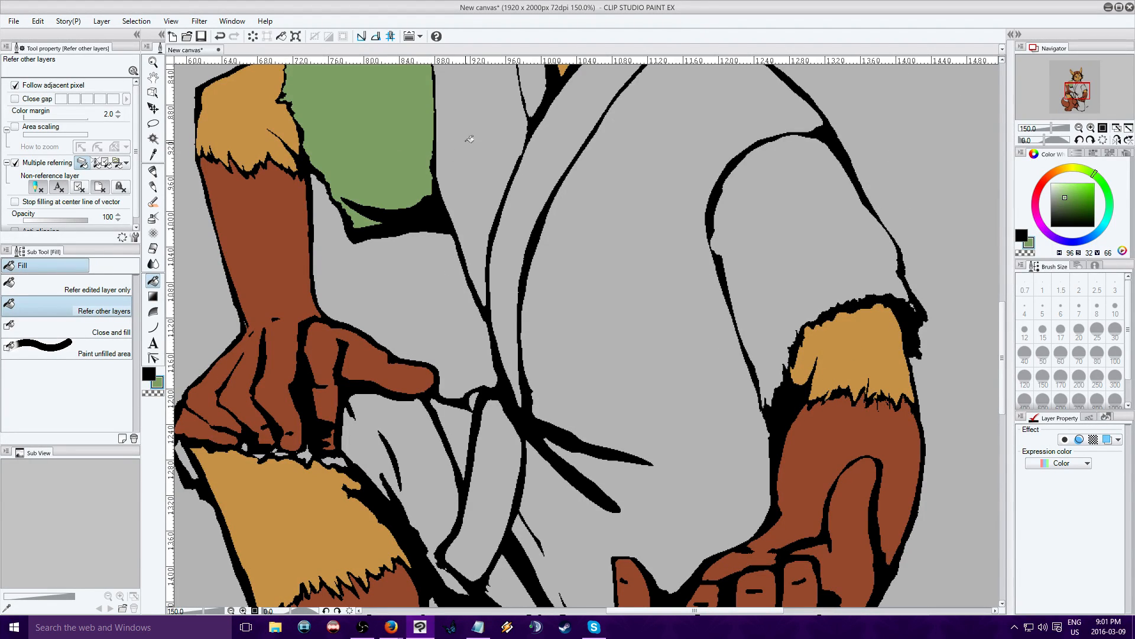
left_click(469, 139)
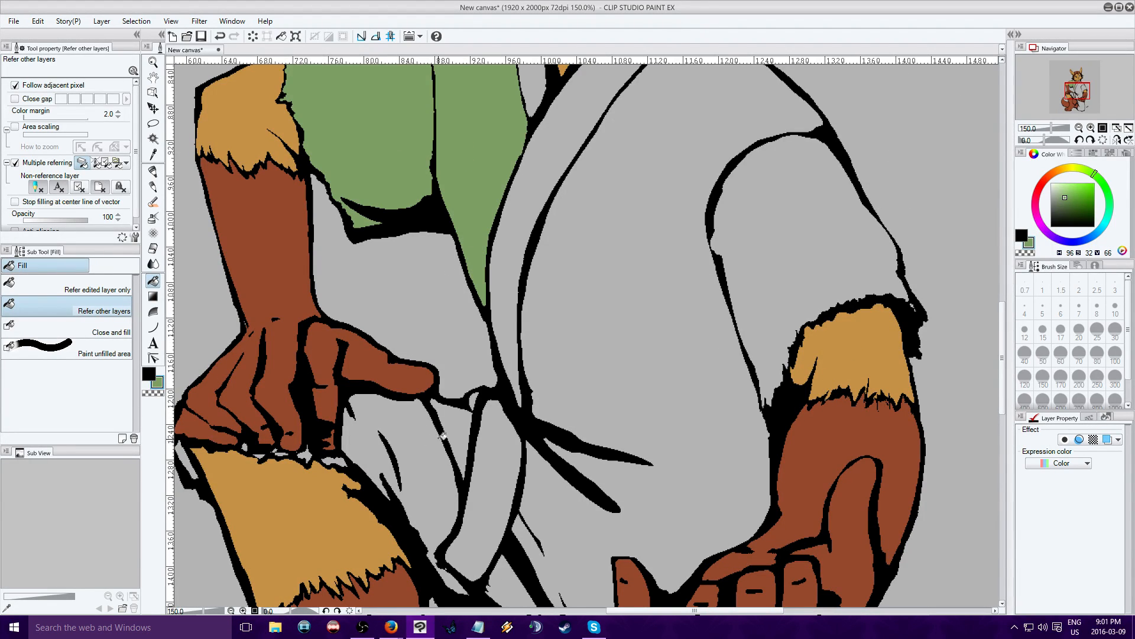
left_click(646, 193)
left_click(786, 232)
left_click(459, 422)
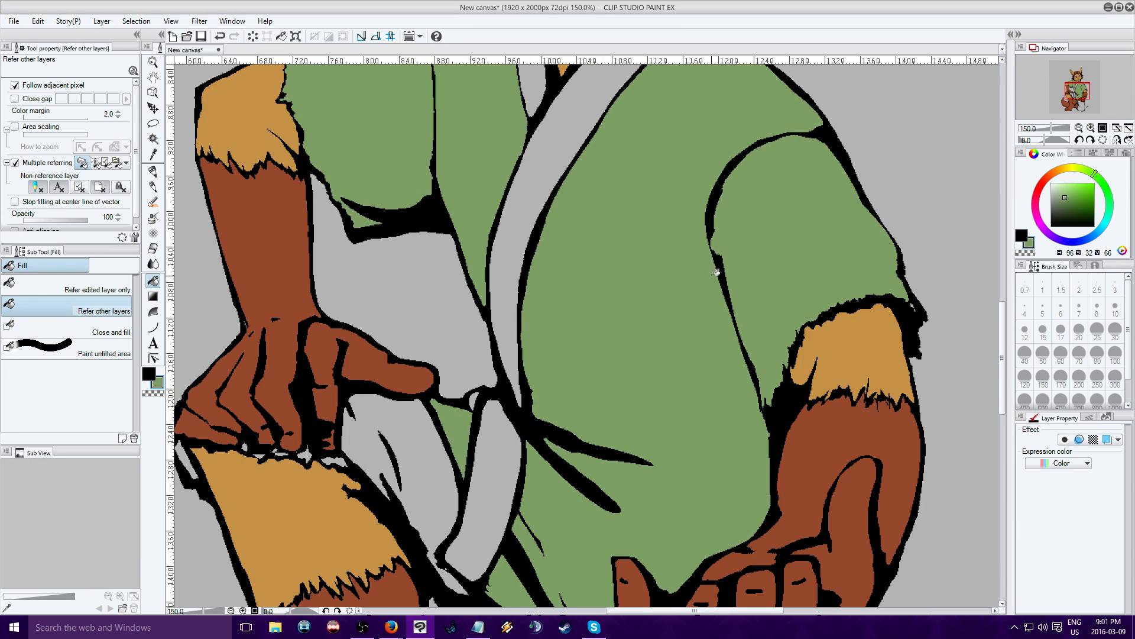
Pick a darker green (H 117, S 39, V 57) and fill the trousers, the hanging belt end and the jacket's collar bands.
left_click_drag(1100, 177, 1099, 187)
left_click(1068, 202)
left_click(411, 456)
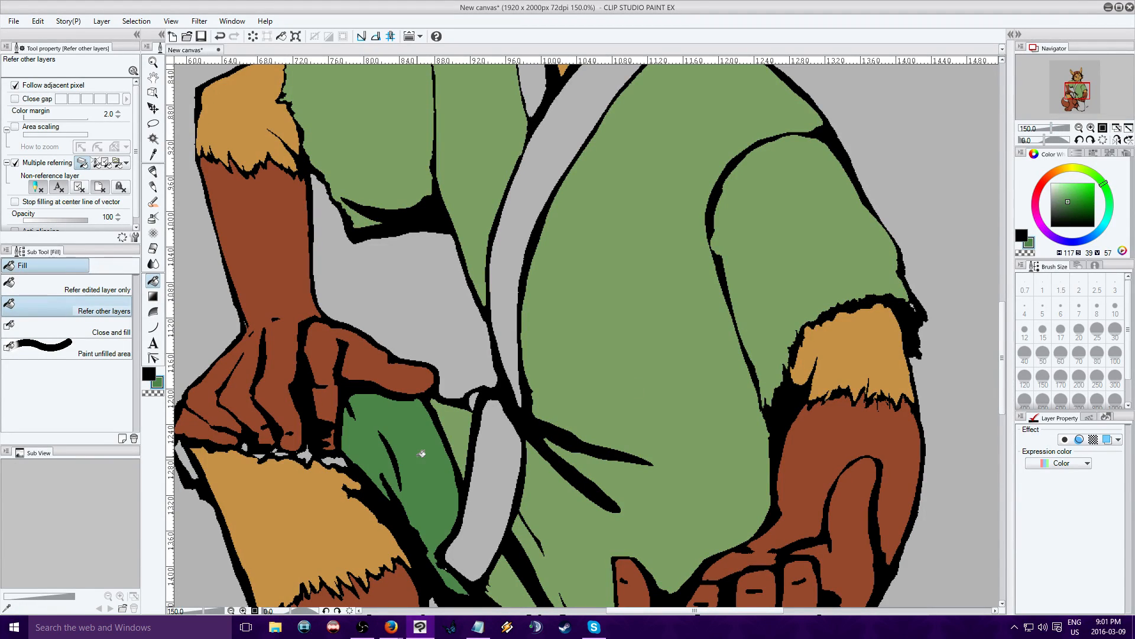
left_click(482, 461)
left_click(513, 301)
left_click(474, 398)
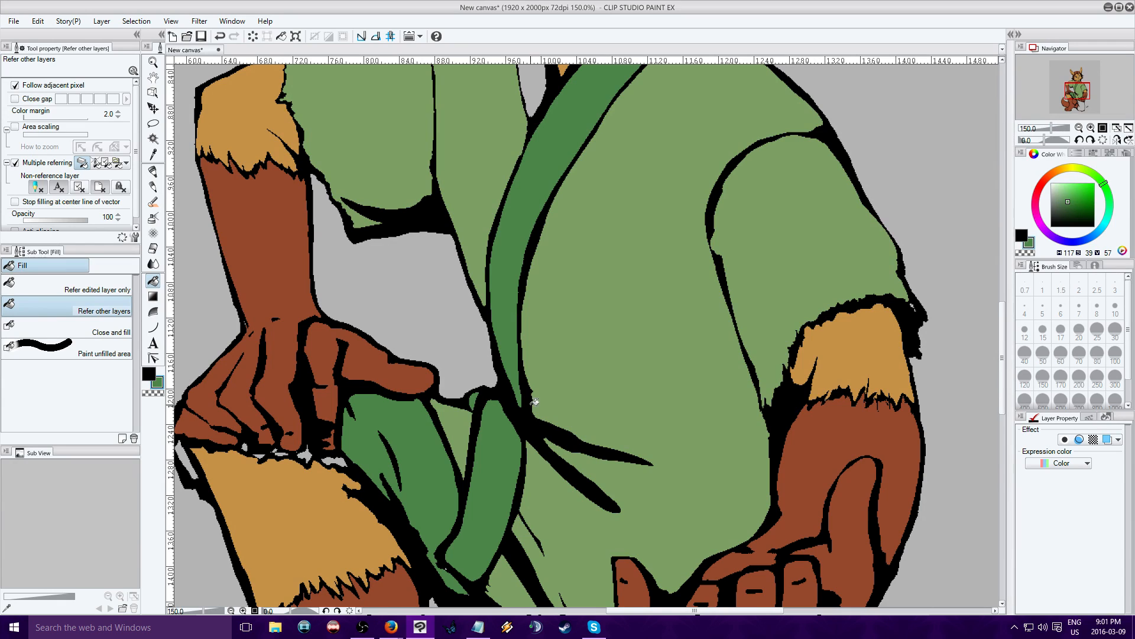
left_click(543, 88)
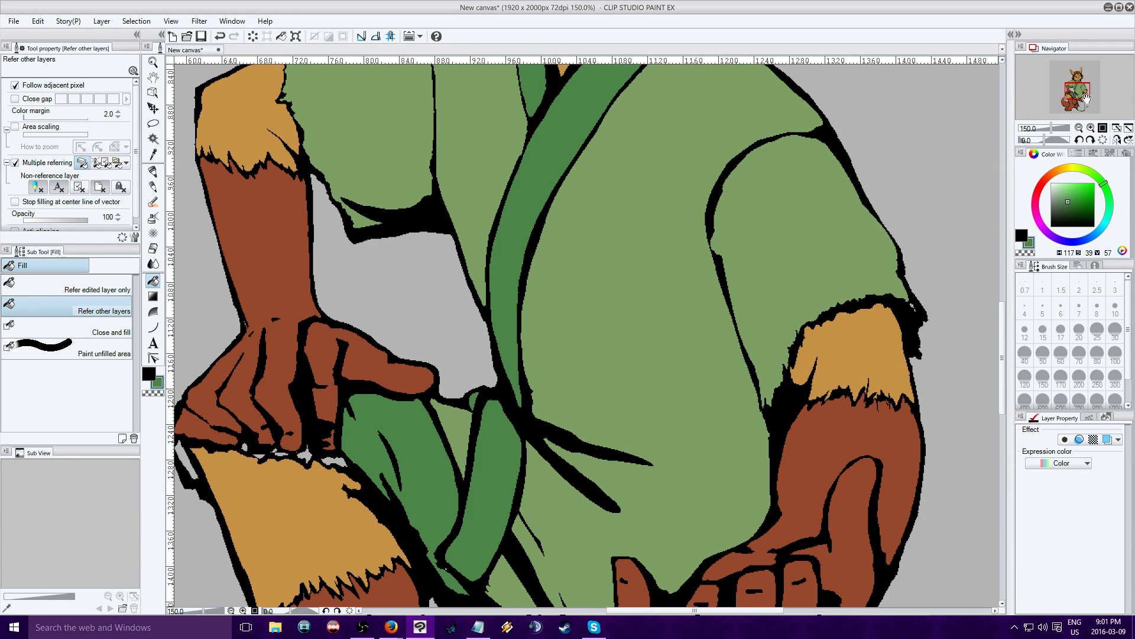
left_click_drag(1075, 87, 1075, 101)
left_click(685, 392)
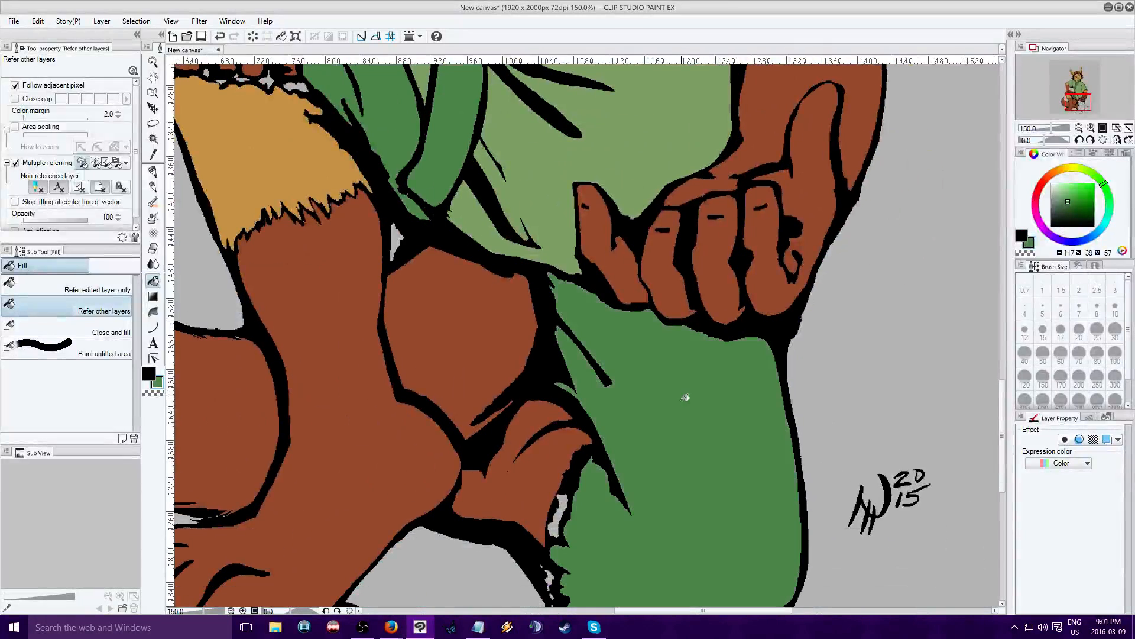
Fill the sliver at the raised knee's torn hem dark green and the fur gaps at the kneeling leg's hem with sampled golden brown.
left_click(1079, 128)
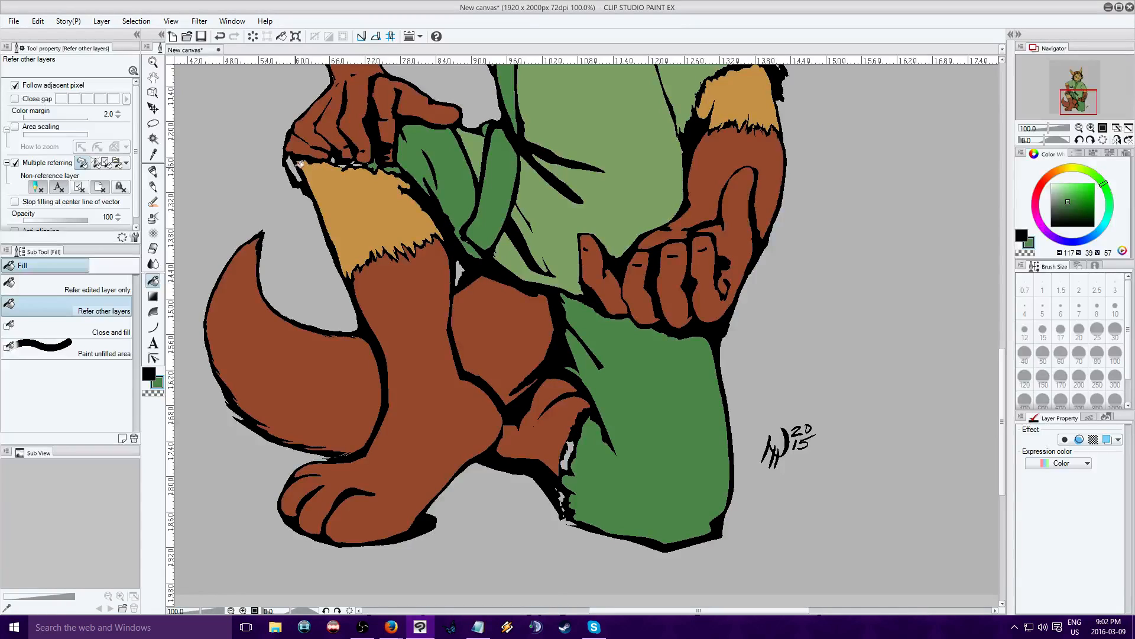
left_click(297, 167)
left_click(400, 214, "alt")
left_click(568, 454)
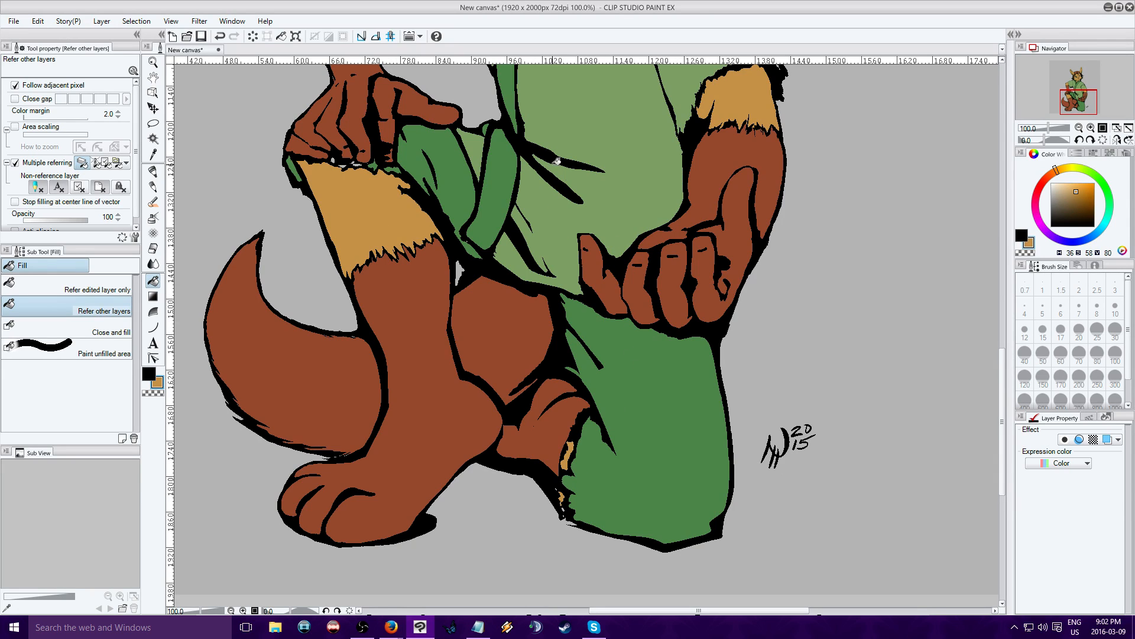
Zoom in on the nose and mouth and pick a light grey (H 36, S 0, V 78) as the fill color.
left_click_drag(1070, 105, 1081, 78)
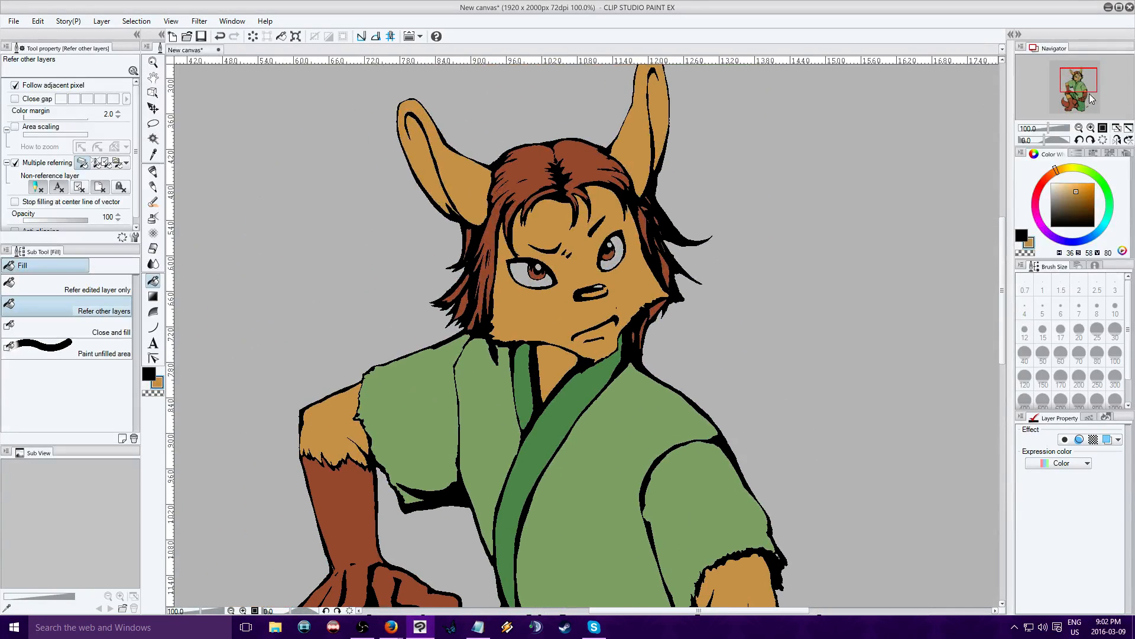
left_click(1092, 128)
left_click(1091, 128)
left_click(1092, 129)
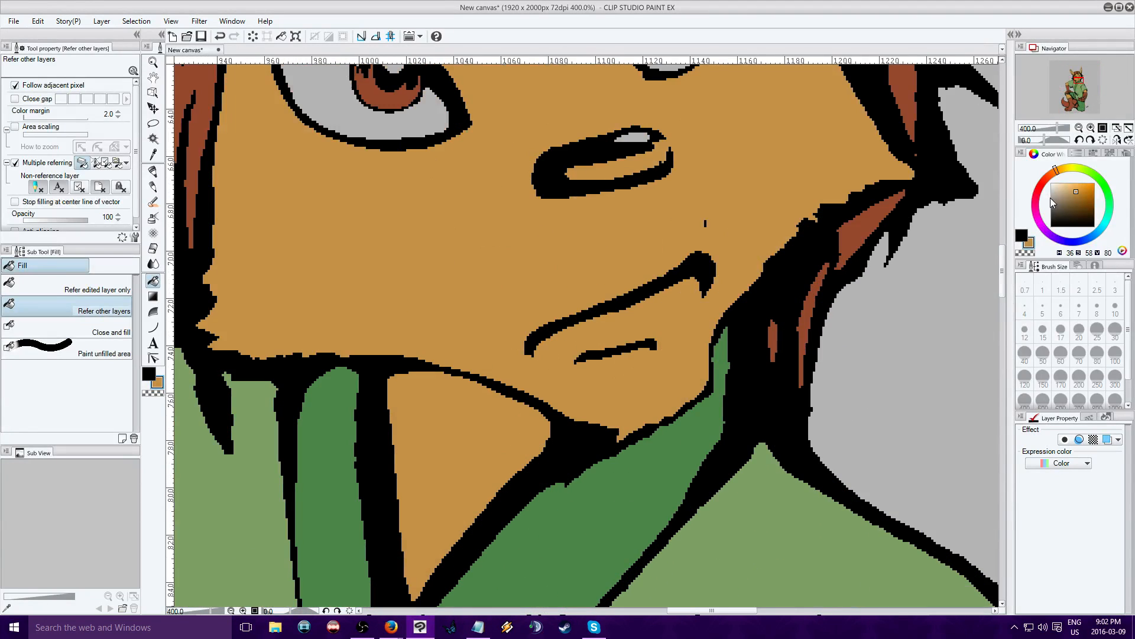
left_click_drag(1046, 199, 1043, 197)
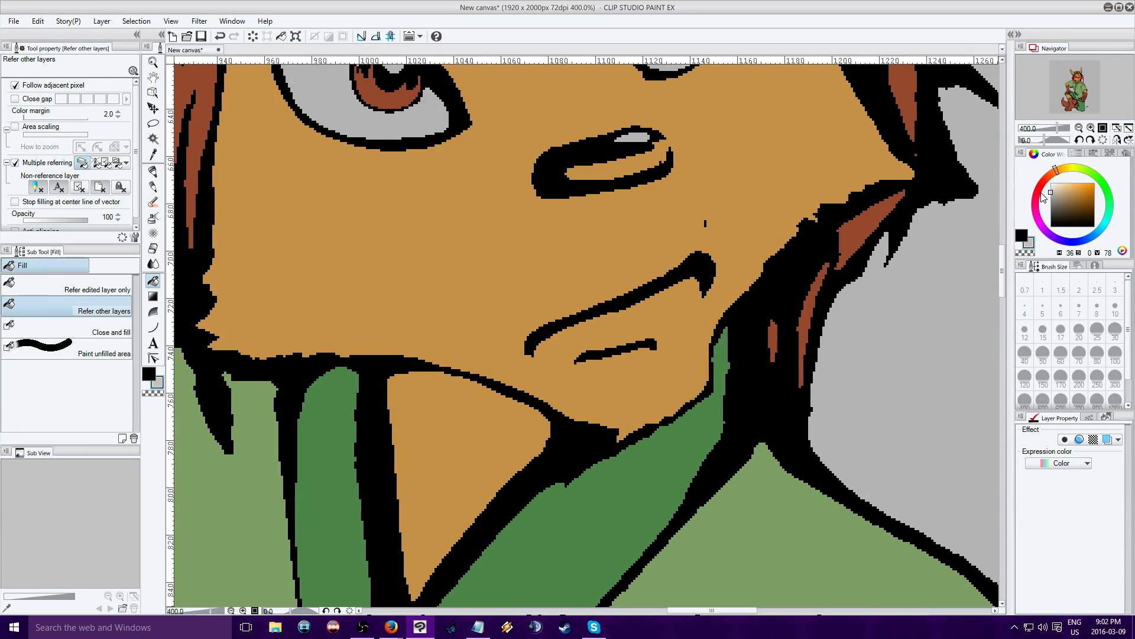
Fill the whites of both of the character's eyes with light grey.
left_click(409, 120)
left_click_drag(1079, 80, 1079, 77)
left_click(725, 242)
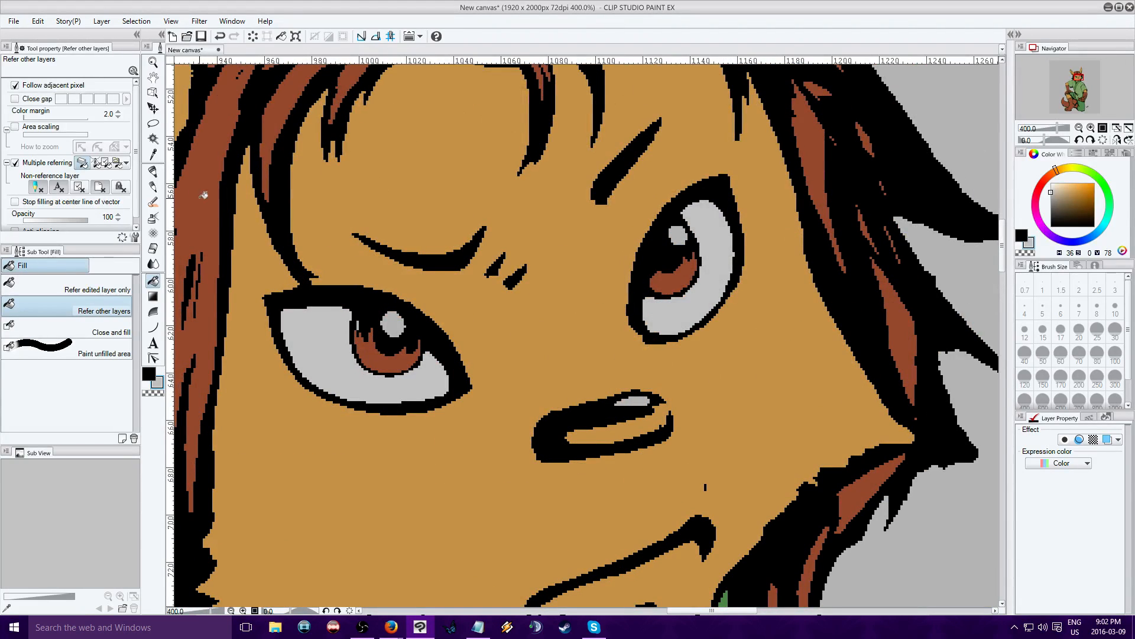
Paint the nose with the reddish-brown sampled from the iris, using the Milli pen at brush size 50.
left_click(153, 172)
left_click(393, 359, "alt")
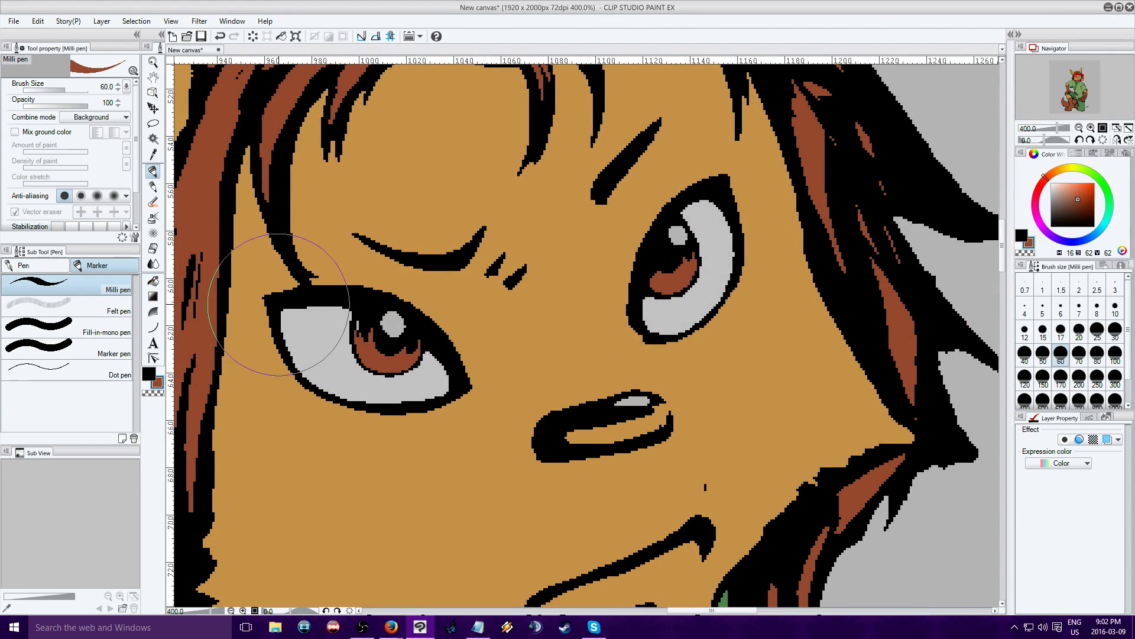
left_click(1043, 353)
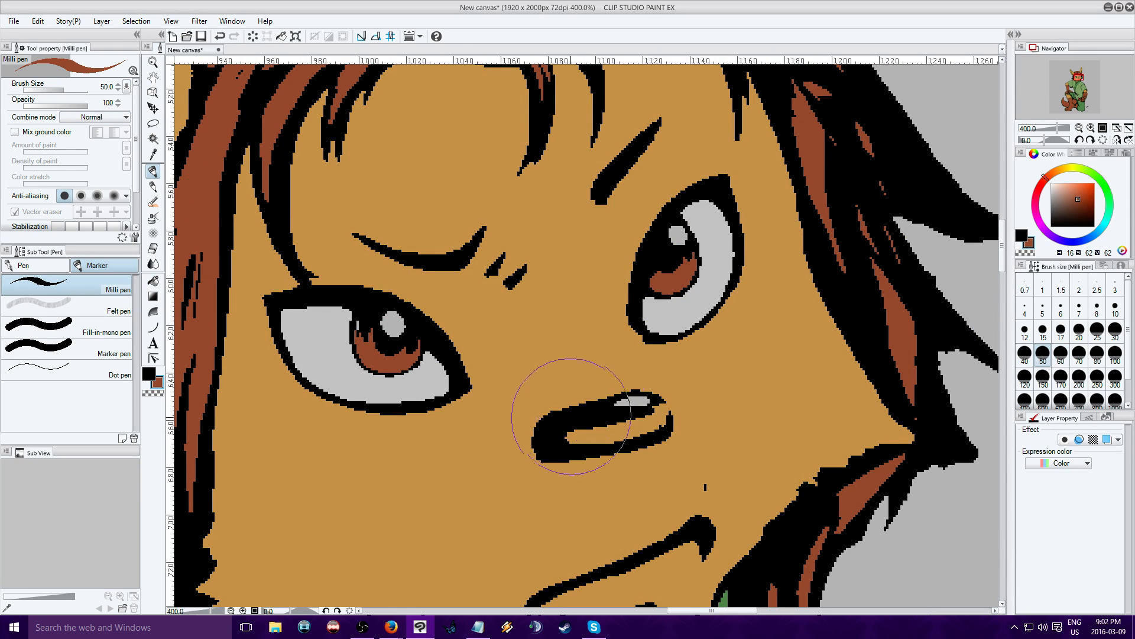
mouse_move(565, 421)
left_mouse_down()
mouse_move(664, 426)
mouse_move(653, 410)
mouse_move(649, 426)
mouse_move(629, 412)
left_mouse_up()
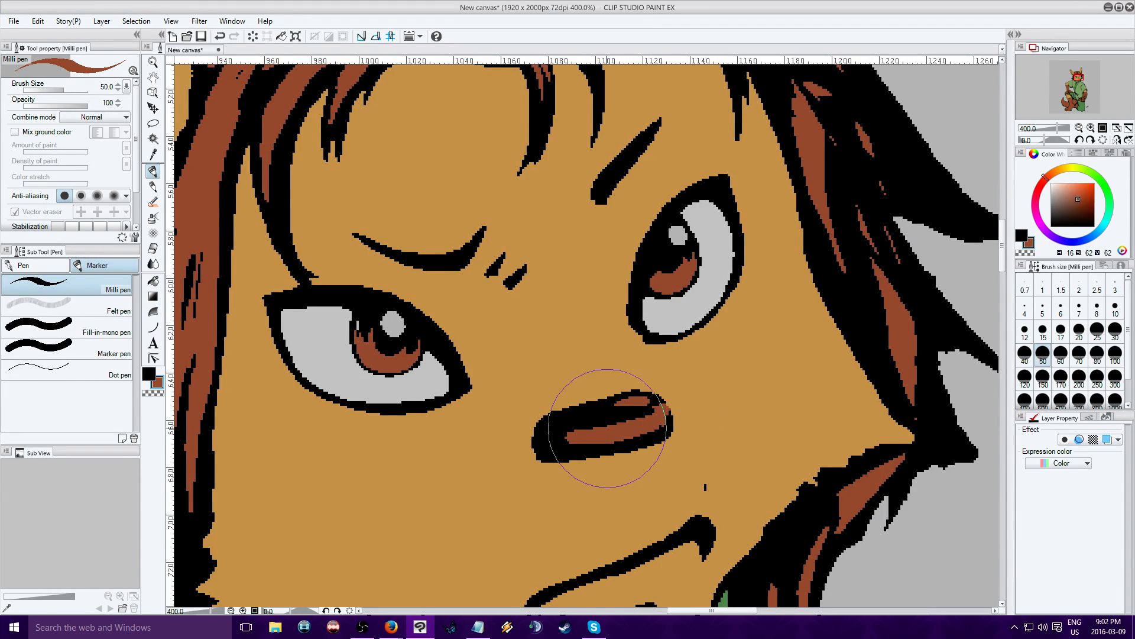
Erase the shading over the round glints in both pupils with the Milli pen at size 15 in transparent colour.
left_click(1043, 330)
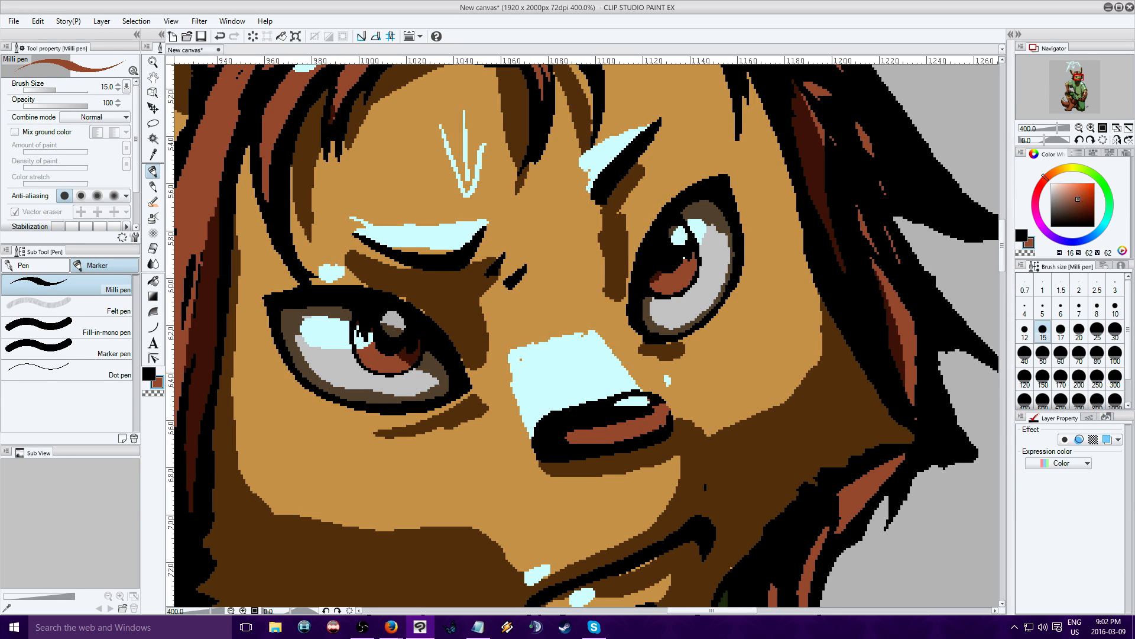
left_click(1080, 128)
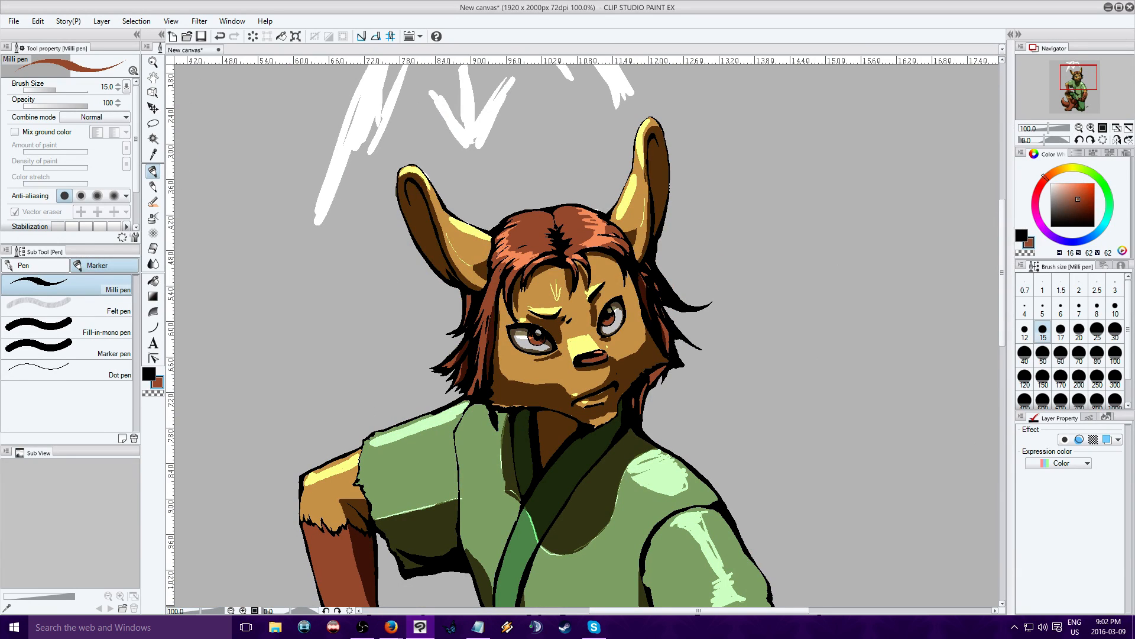
left_click_drag(1078, 77, 1076, 92)
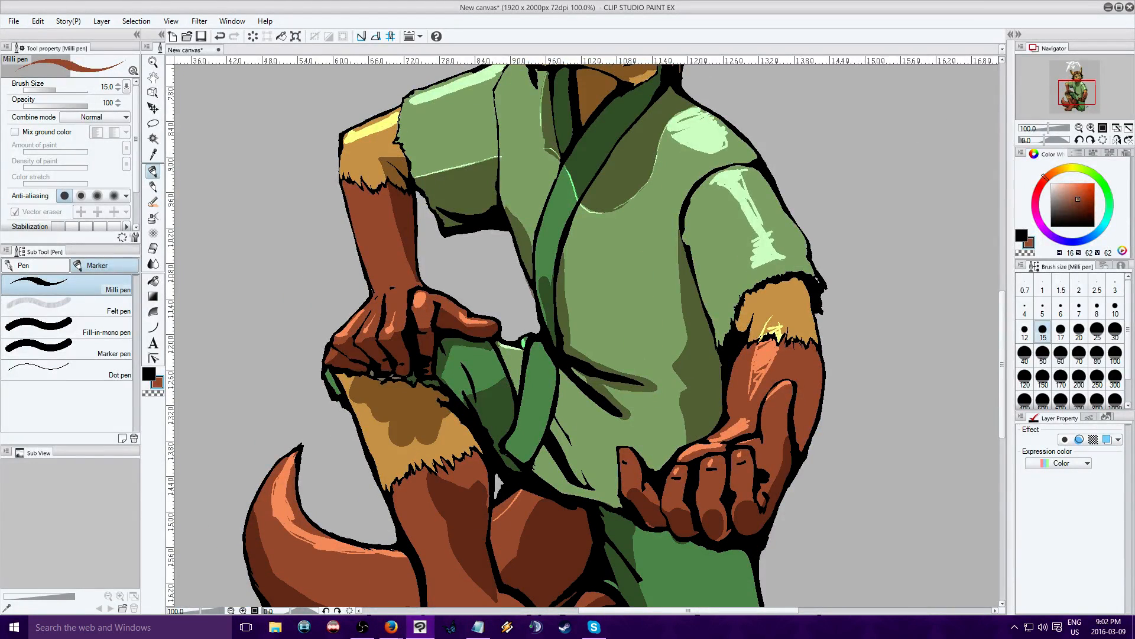
mouse_move(1077, 92)
left_mouse_down()
mouse_move(1080, 80)
mouse_move(1079, 103)
mouse_move(1079, 89)
left_mouse_up()
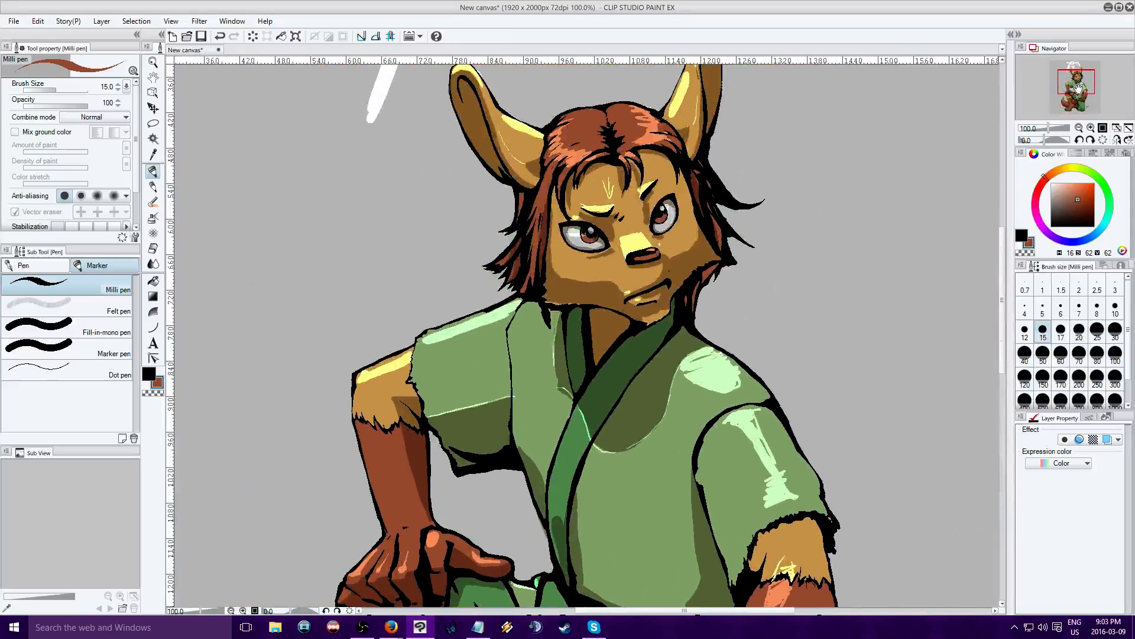
left_click(1091, 128)
left_click_drag(1076, 78, 1078, 73)
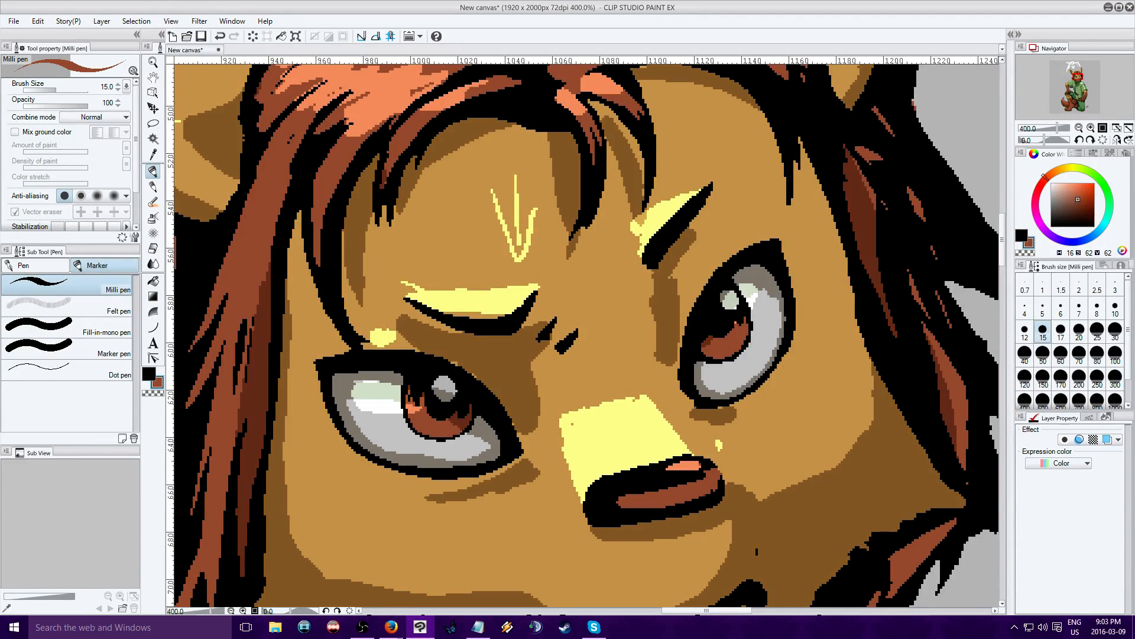
left_click(501, 364, "alt")
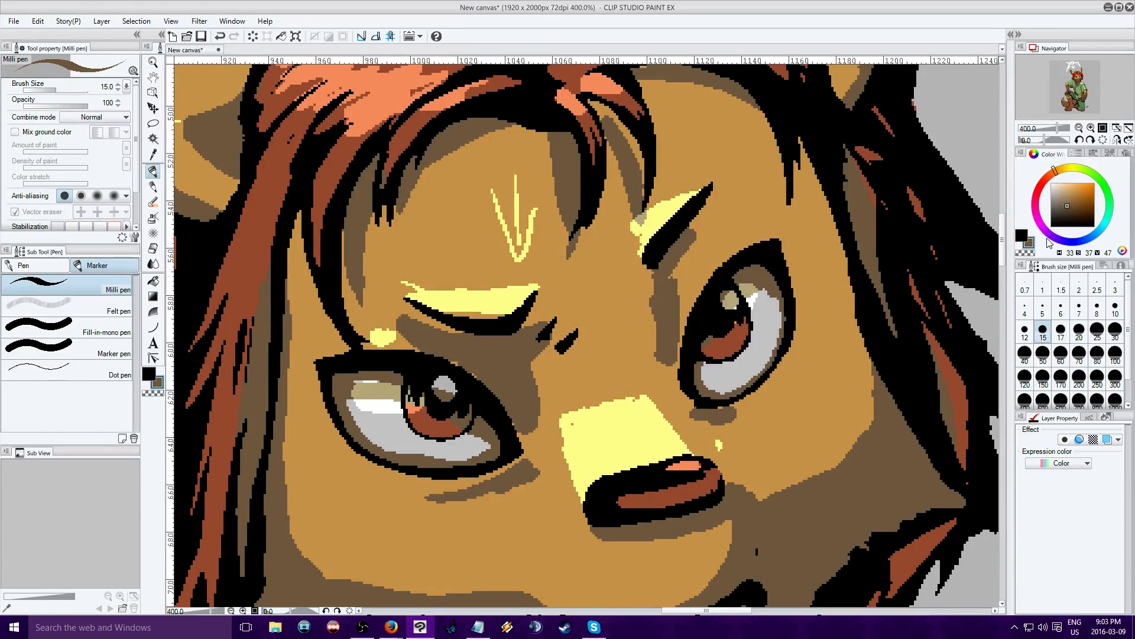
left_click(1026, 254)
left_click_drag(423, 386, 444, 393)
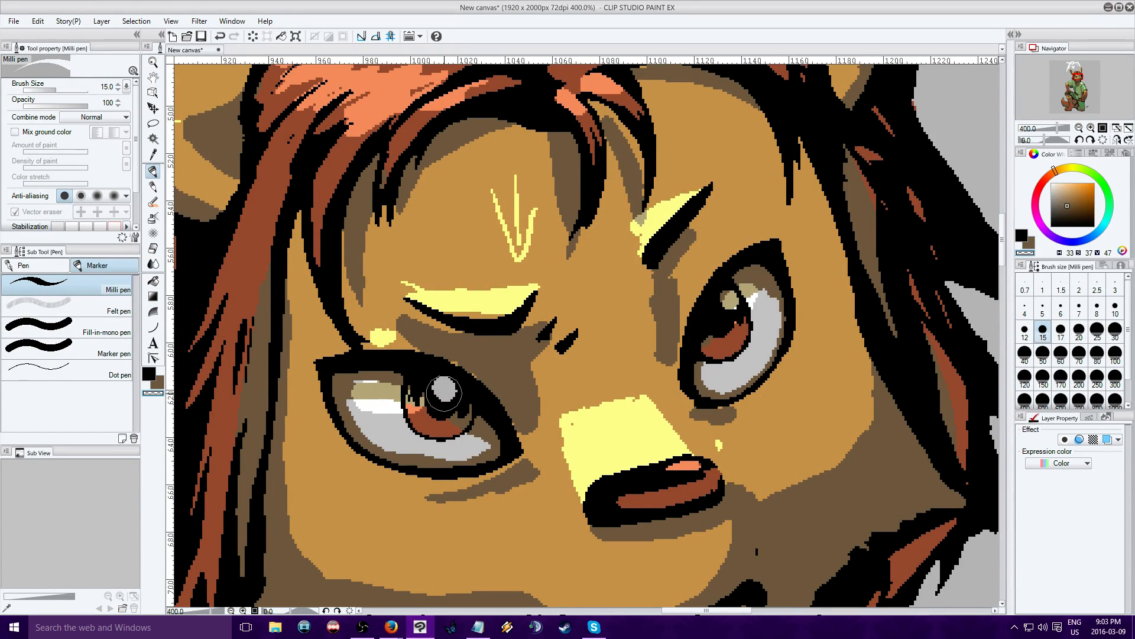
left_click_drag(717, 296, 732, 303)
key("ctrl+z")
key("ctrl+z")
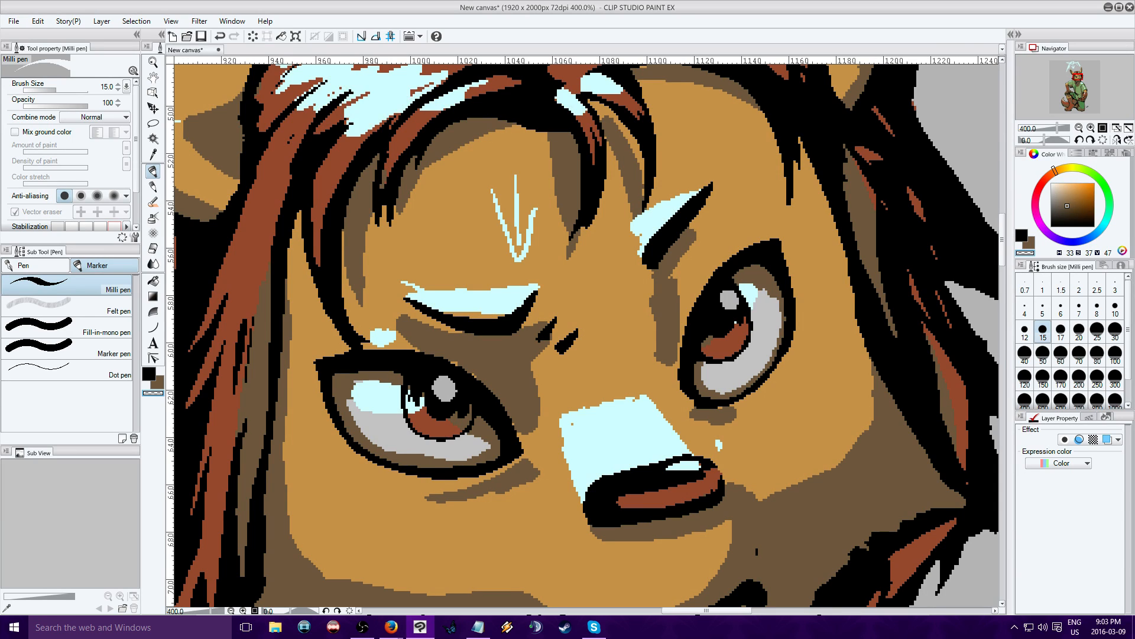
Paint highlights on the pupil glints and lower irises of both eyes with the sampled pale cyan at brush size 8.
left_click(628, 435, "alt")
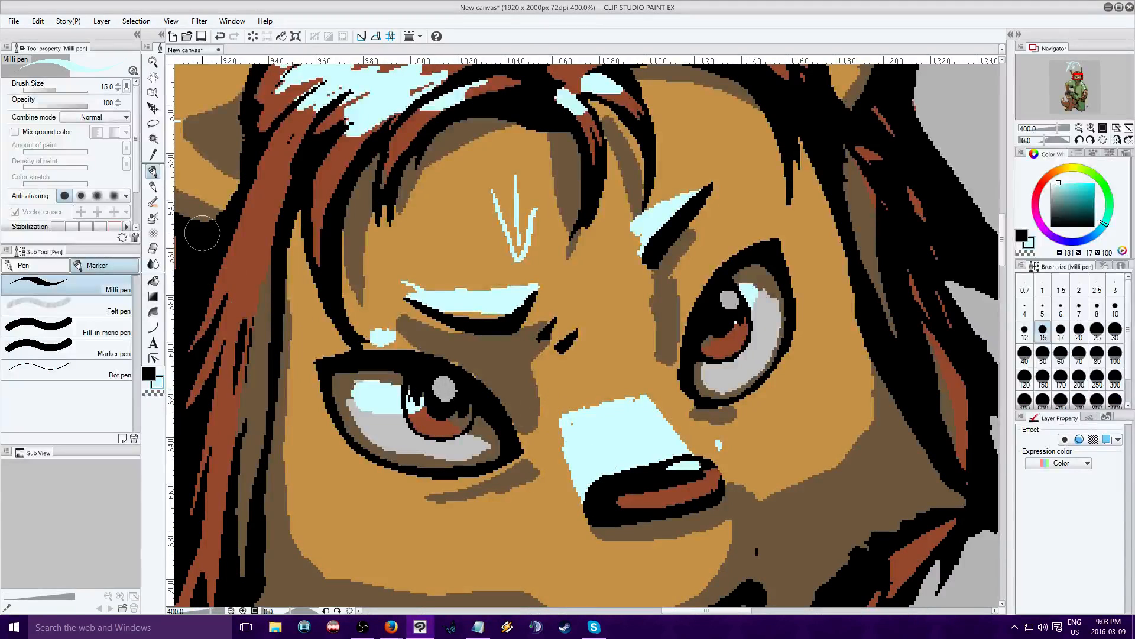
left_click(1061, 331)
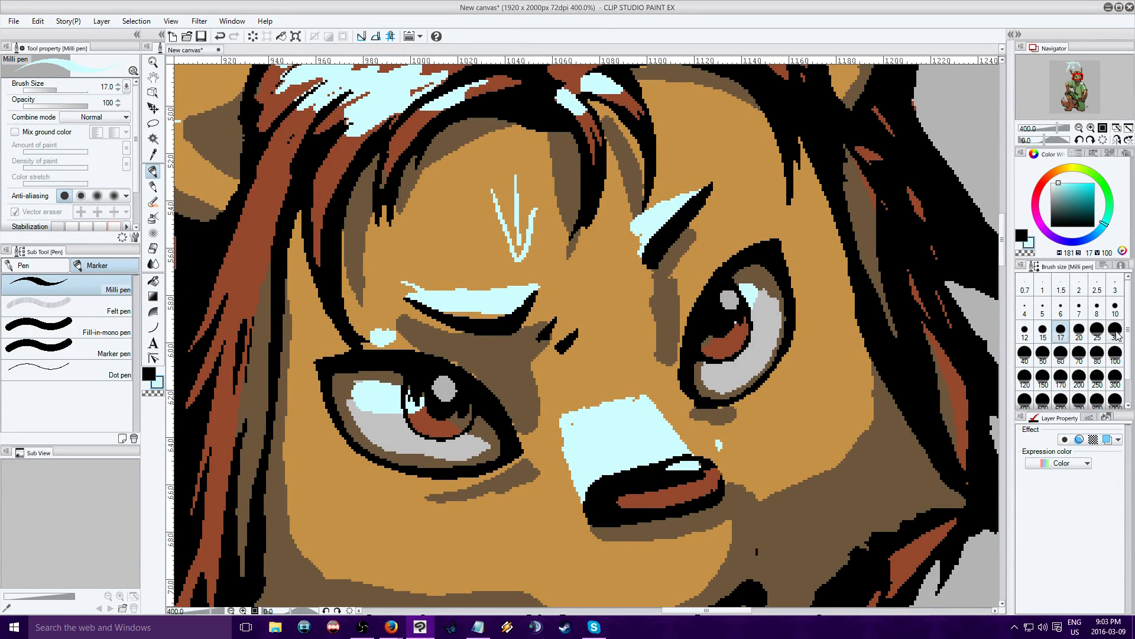
left_click(1097, 307)
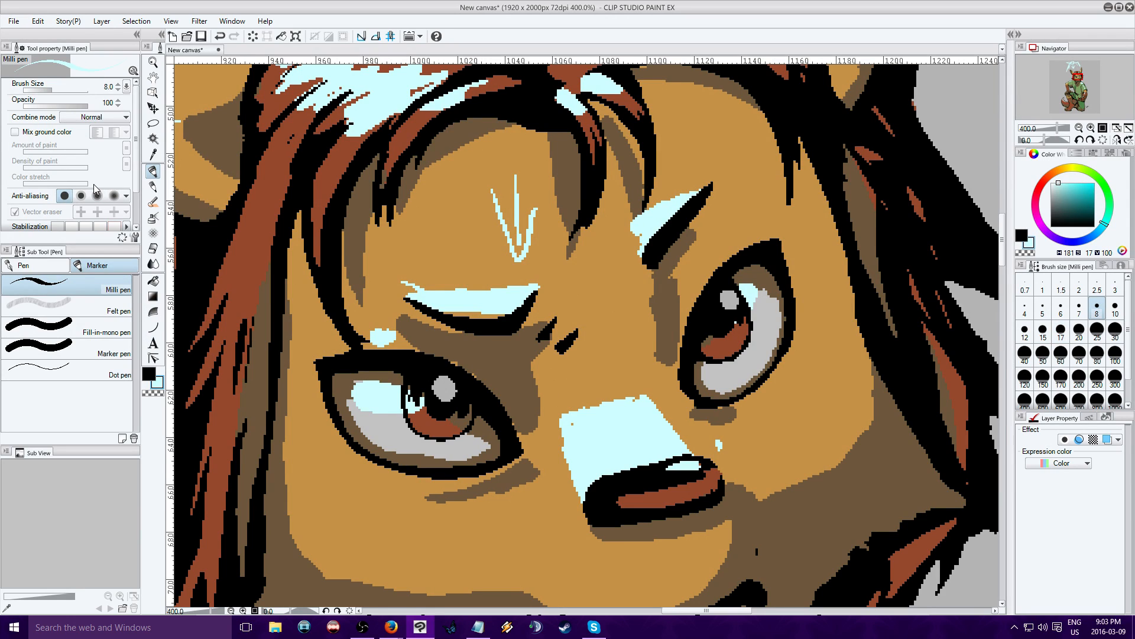
left_click_drag(446, 393, 453, 392)
left_click_drag(731, 300, 724, 302)
left_click_drag(413, 409, 445, 426)
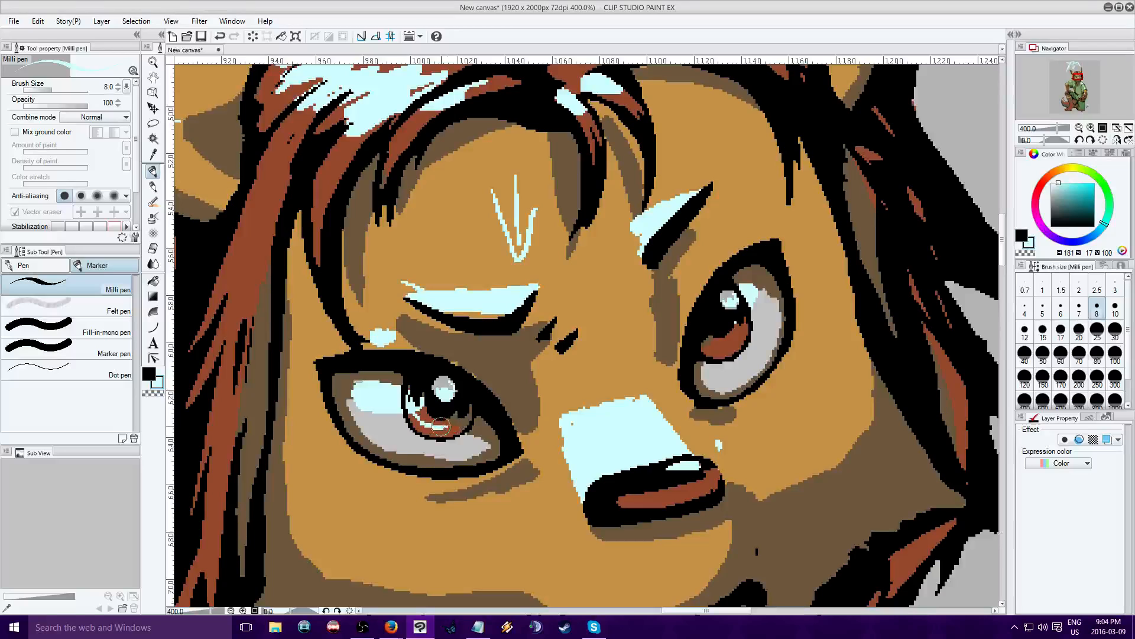
mouse_move(737, 340)
left_mouse_down()
mouse_move(712, 346)
mouse_move(735, 342)
left_mouse_up()
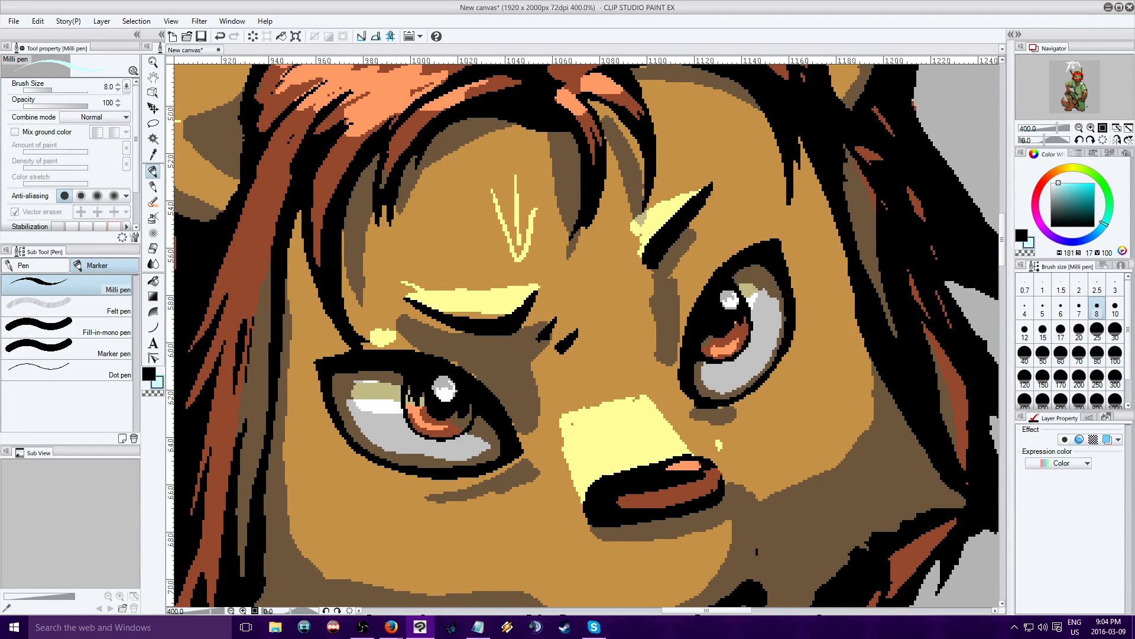
Review the whole character at reduced zoom to check how the eye highlights work with the overall shading.
left_click(1078, 128)
left_click(1079, 127)
left_click(1079, 128)
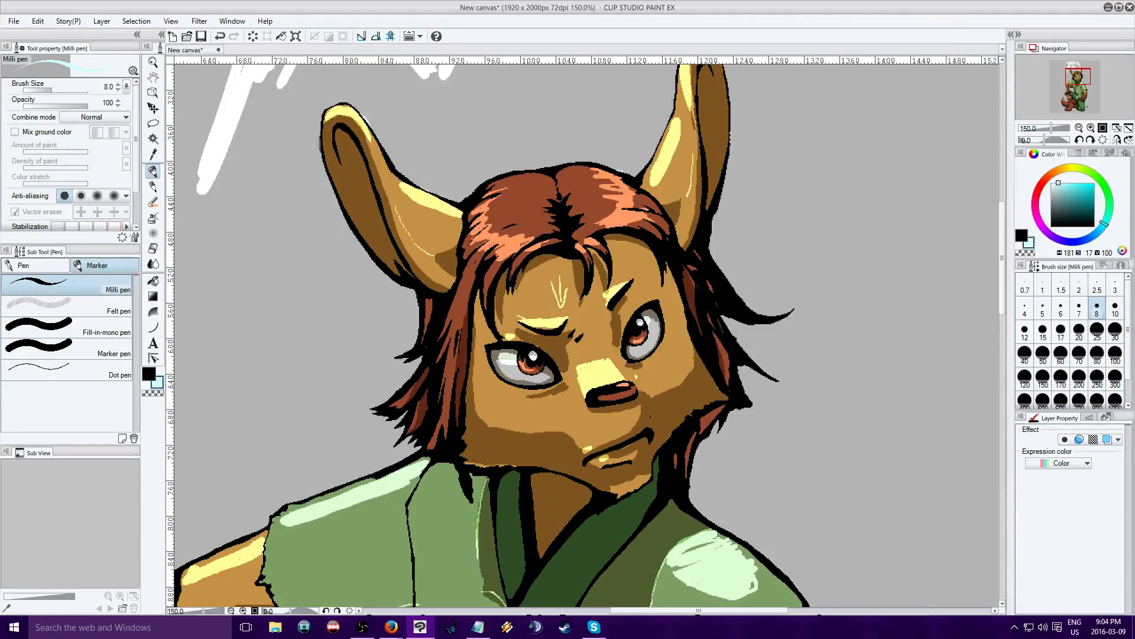
left_click(1079, 128)
left_click(1079, 128)
left_click(1078, 127)
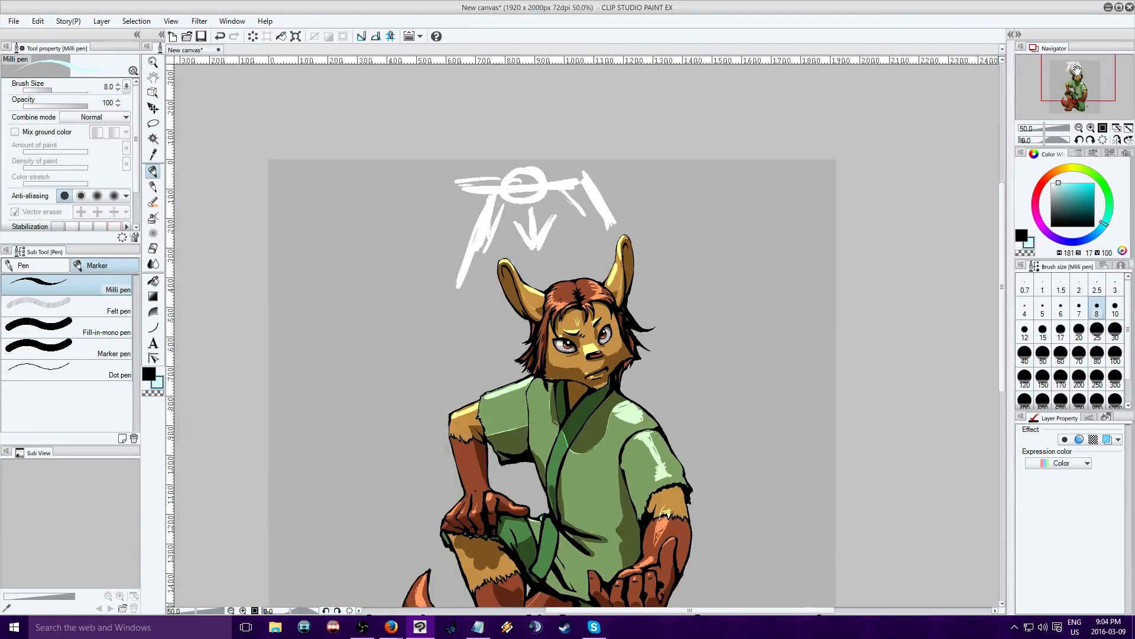
left_click(1075, 89)
left_click_drag(1075, 89, 1077, 85)
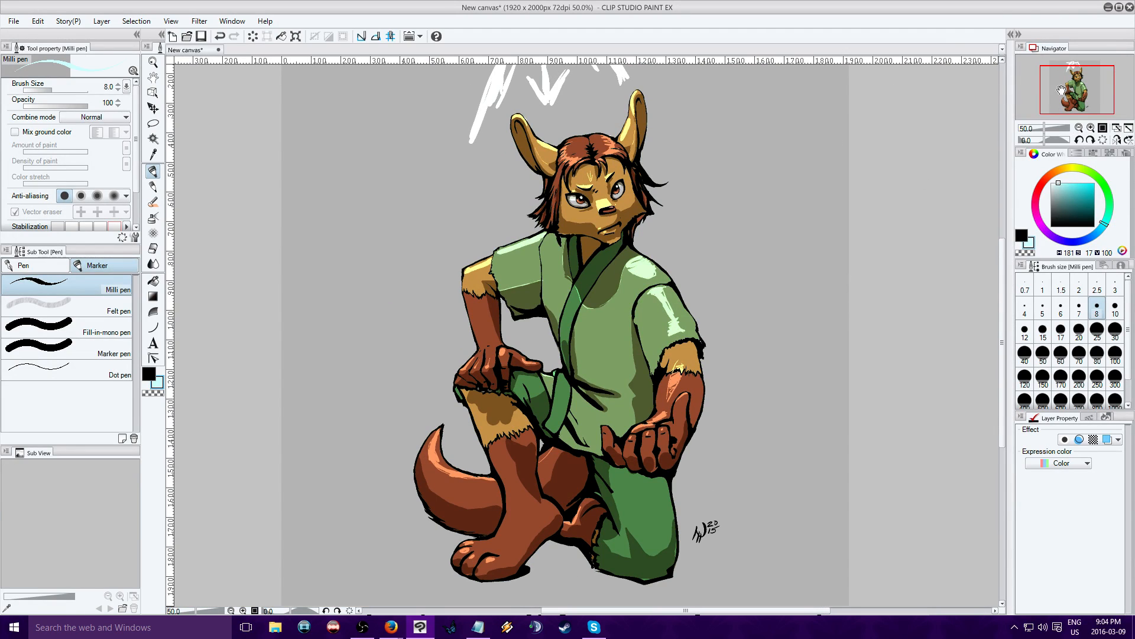
left_click_drag(1080, 98, 1076, 84)
Try a much larger pale highlight by outlining and filling the upper part of the bent arm's sleeve, and undo it.
left_click(1091, 127)
left_click(1090, 127)
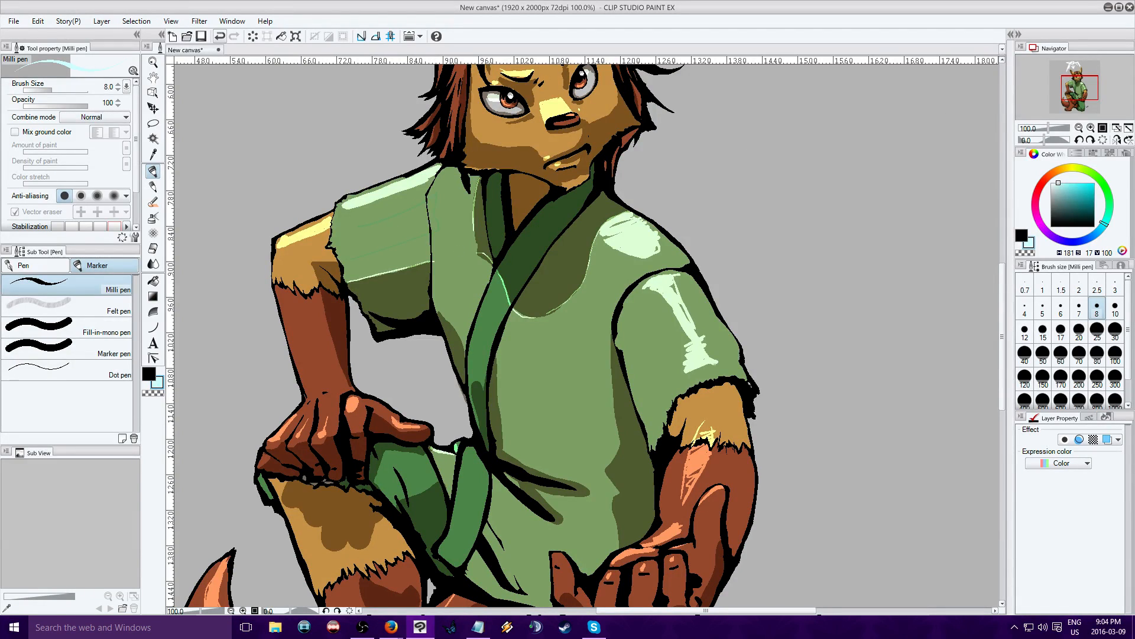
left_click(219, 36)
mouse_move(340, 249)
left_mouse_down()
mouse_move(365, 257)
mouse_move(419, 237)
left_mouse_up()
left_click(152, 280)
left_click(395, 210)
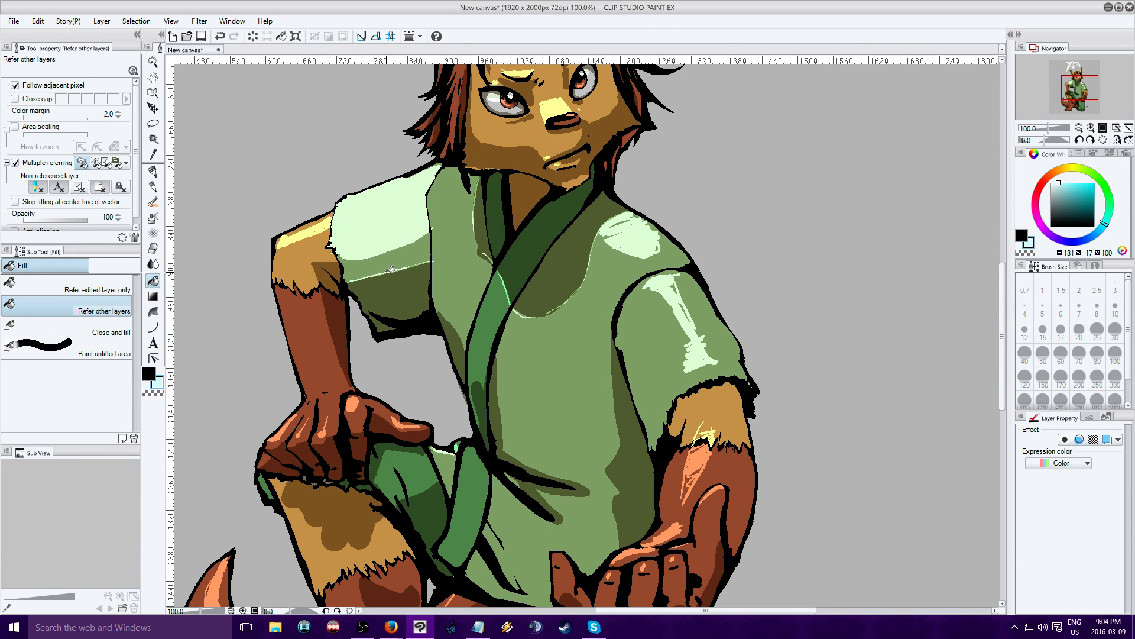
left_click(220, 37)
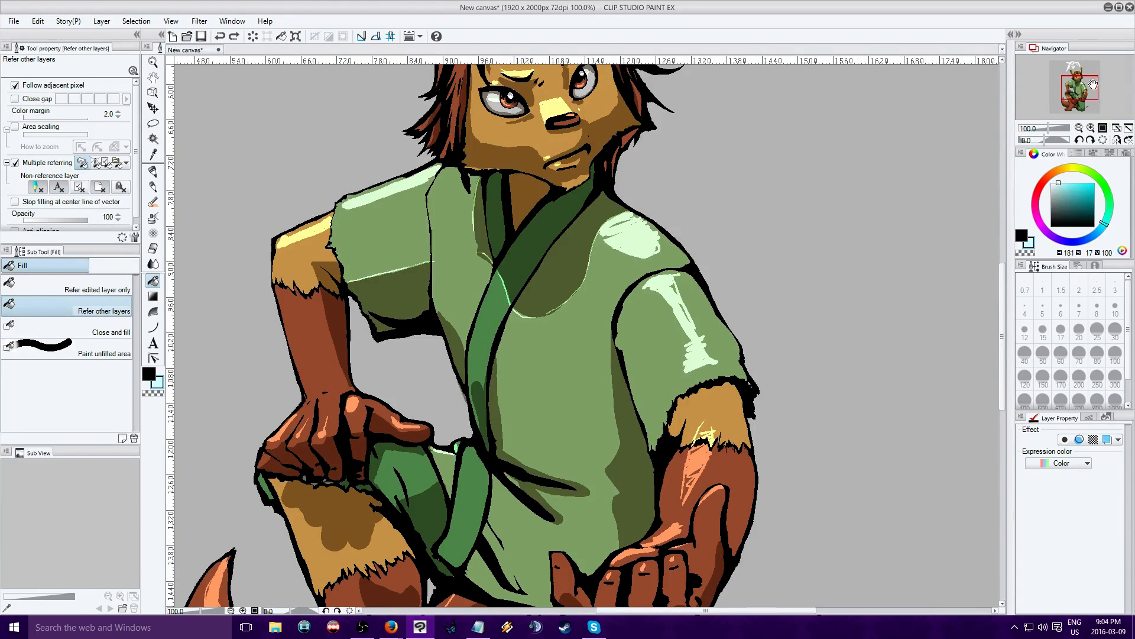
Examine the light-direction sketch above the head and compare it with the highlights and shadows on the head and torso.
left_click_drag(1092, 84, 1088, 68)
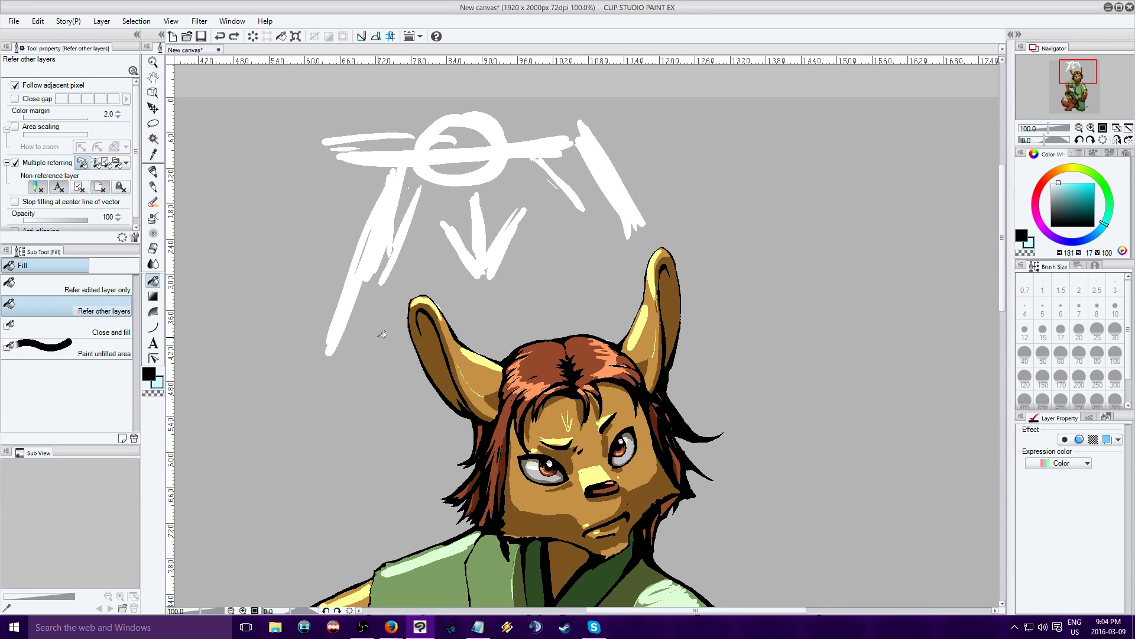
left_click_drag(1064, 68, 1060, 86)
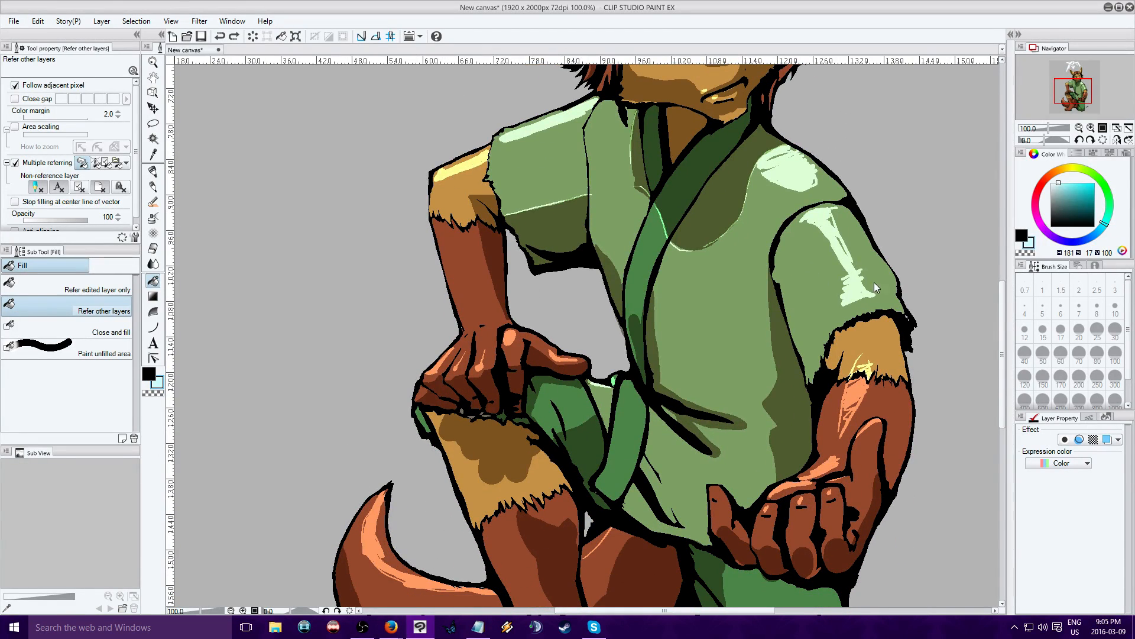
left_click_drag(1085, 89, 1084, 77)
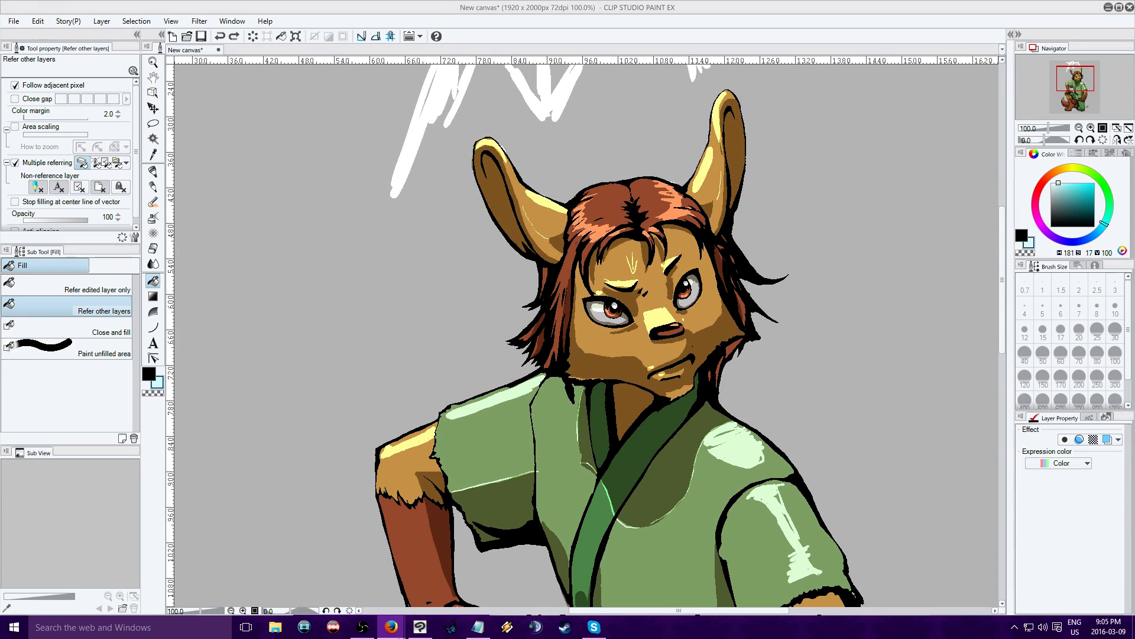
left_click(419, 627)
left_click_drag(1077, 77, 1077, 72)
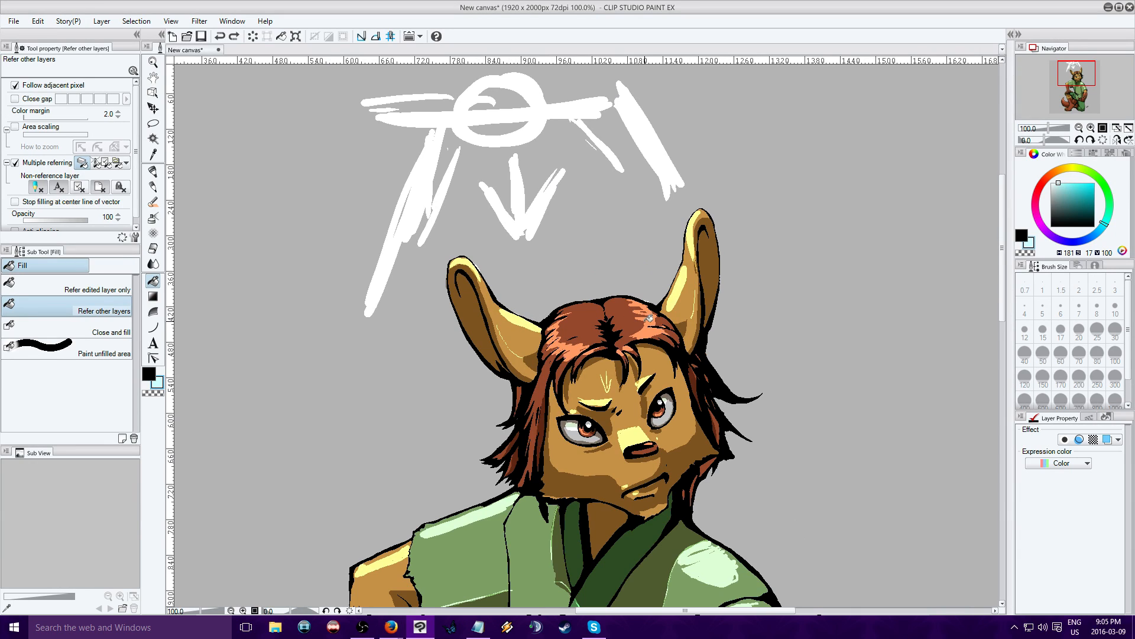
Inspect the face shading and eye highlights up close, and compare them with the view of the larger figure.
left_click_drag(1079, 74, 1078, 88)
left_click(1091, 127)
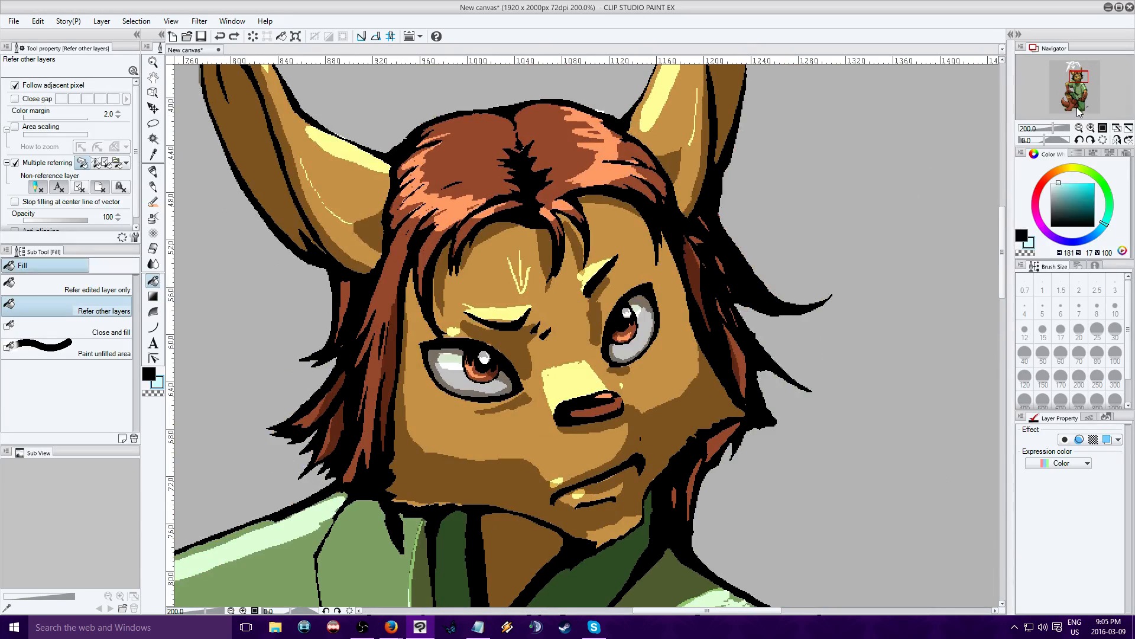
left_click(1090, 127)
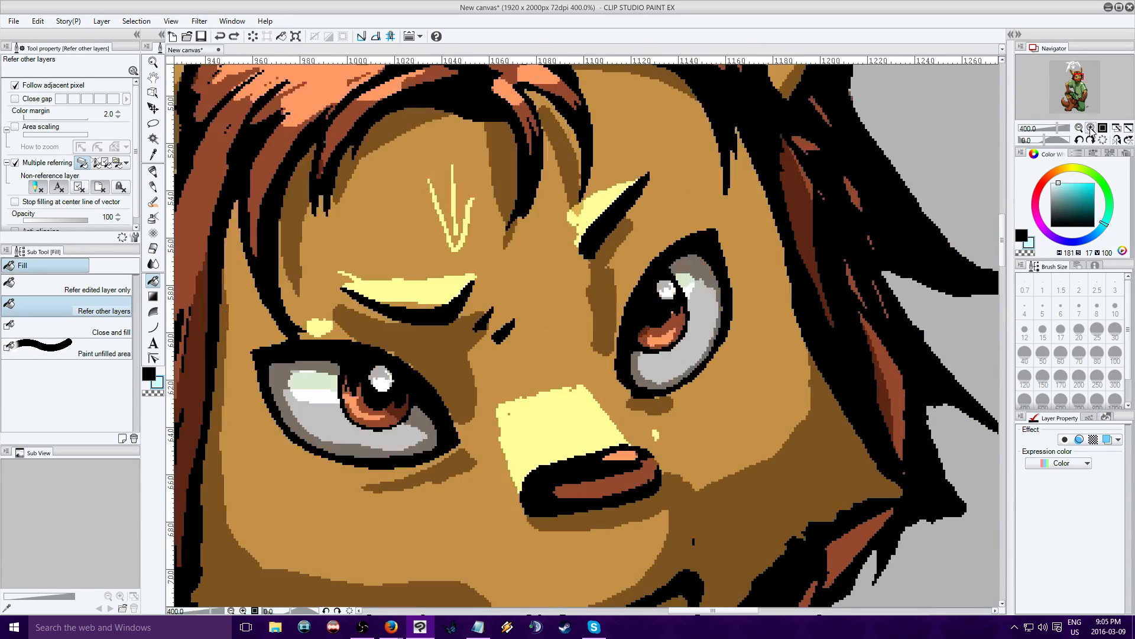
left_click(1090, 127)
left_click(1079, 128)
left_click(1079, 128)
left_click(1079, 128)
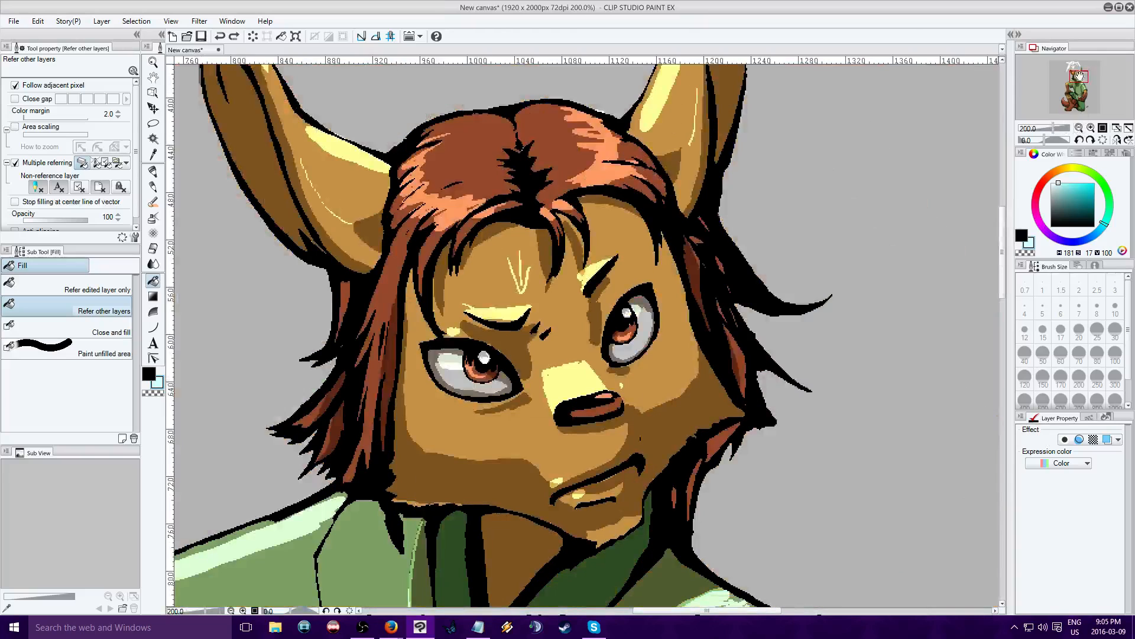
left_click_drag(1079, 73, 1080, 79)
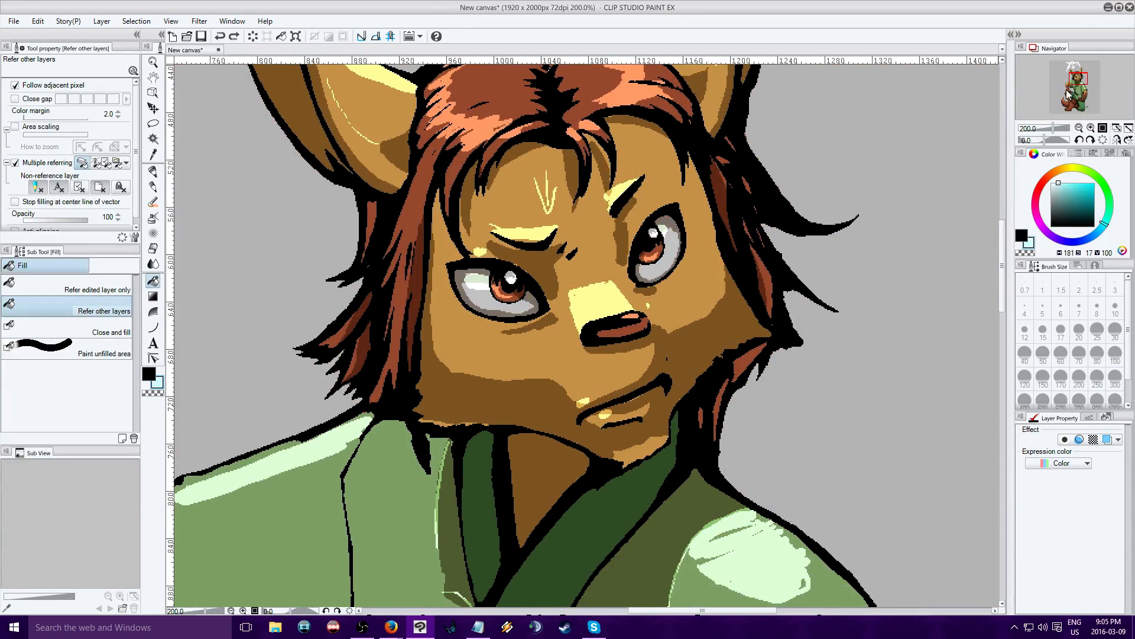
left_click(1079, 128)
left_click(1079, 128)
left_click(1079, 128)
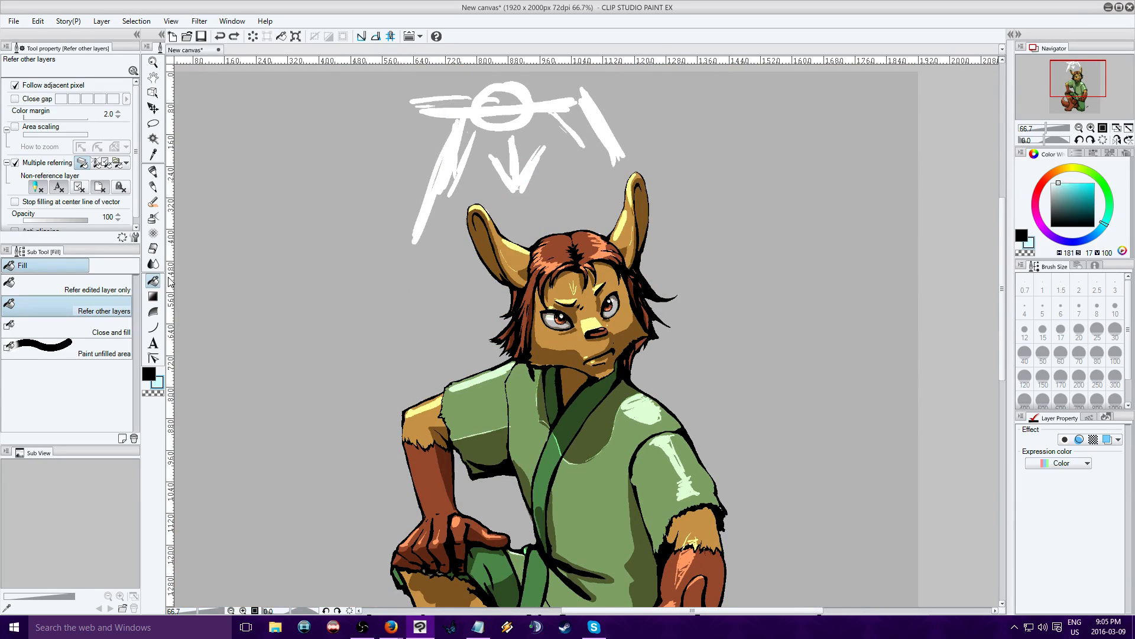
Try a pale yellow highlight inside the ear above the bent arm using the Milli pen at size 70, and undo it.
left_click(152, 173)
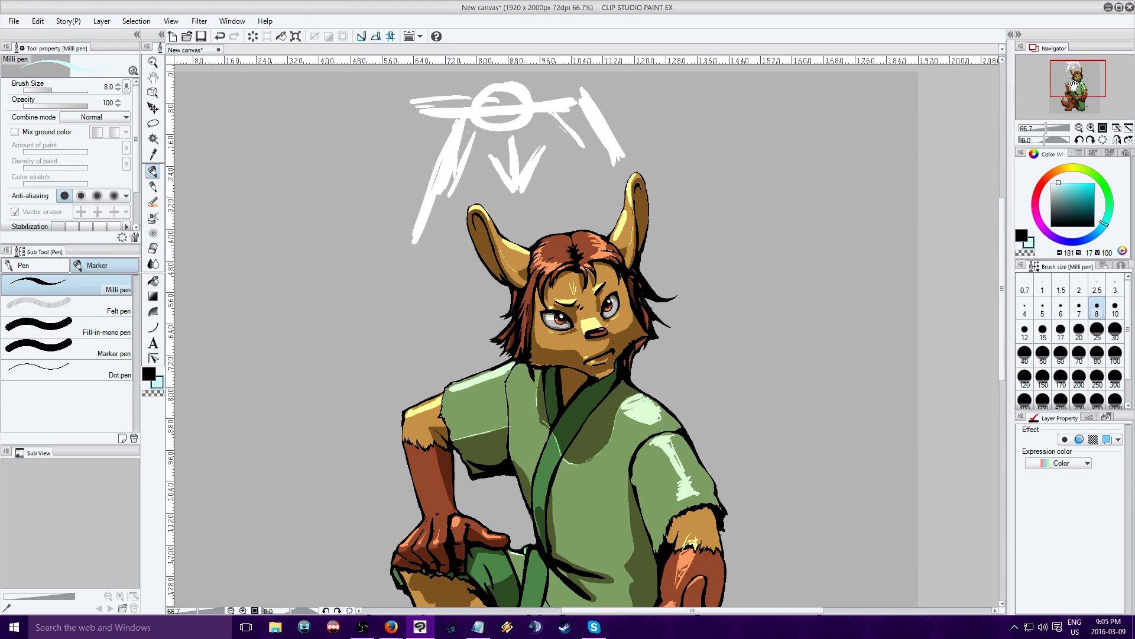
left_click_drag(1073, 86, 1076, 93)
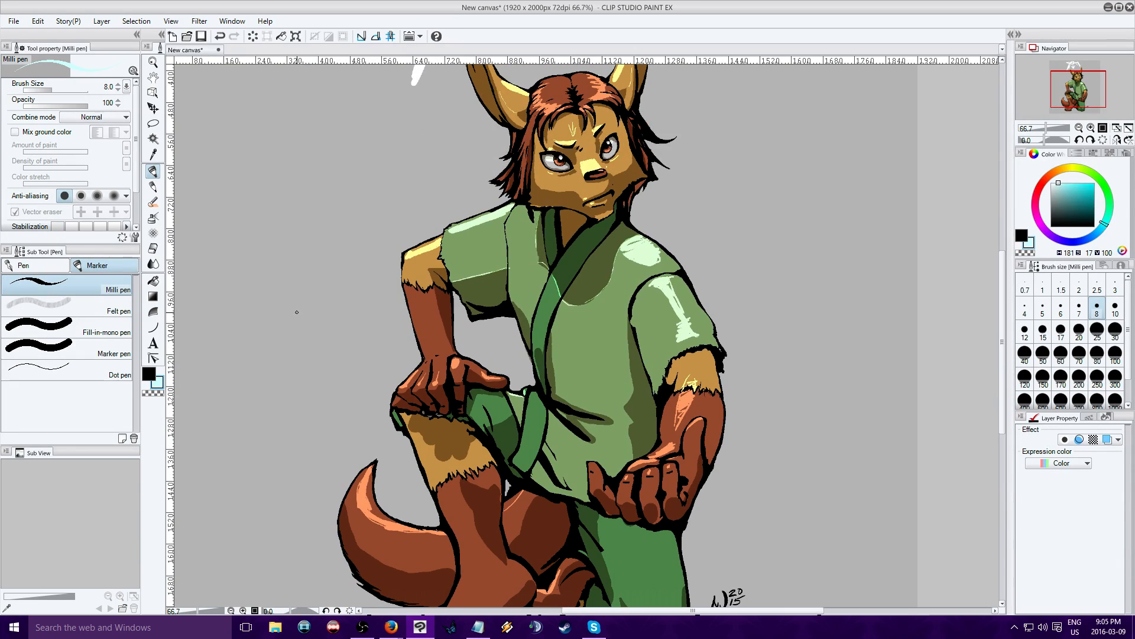
left_click(238, 359, "alt")
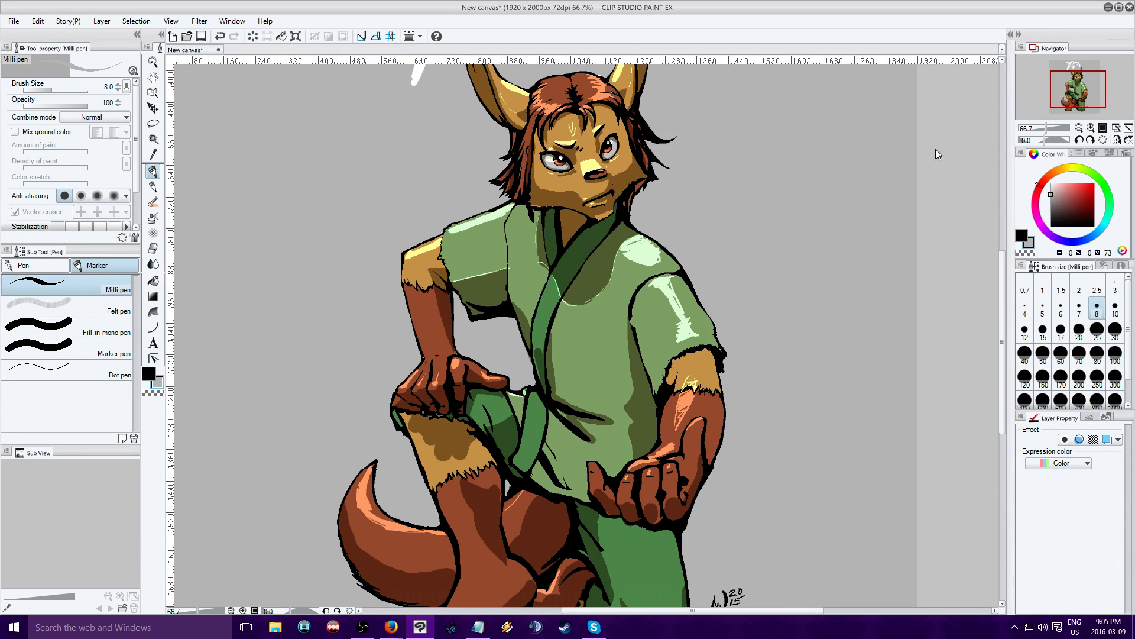
left_click(1080, 74)
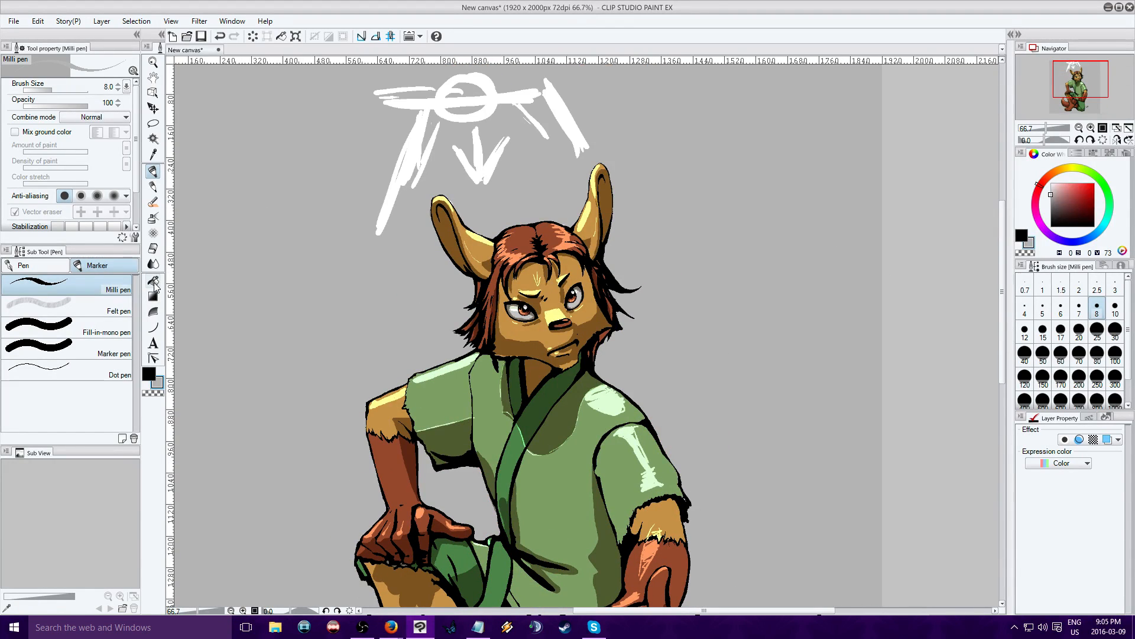
left_click(1080, 359)
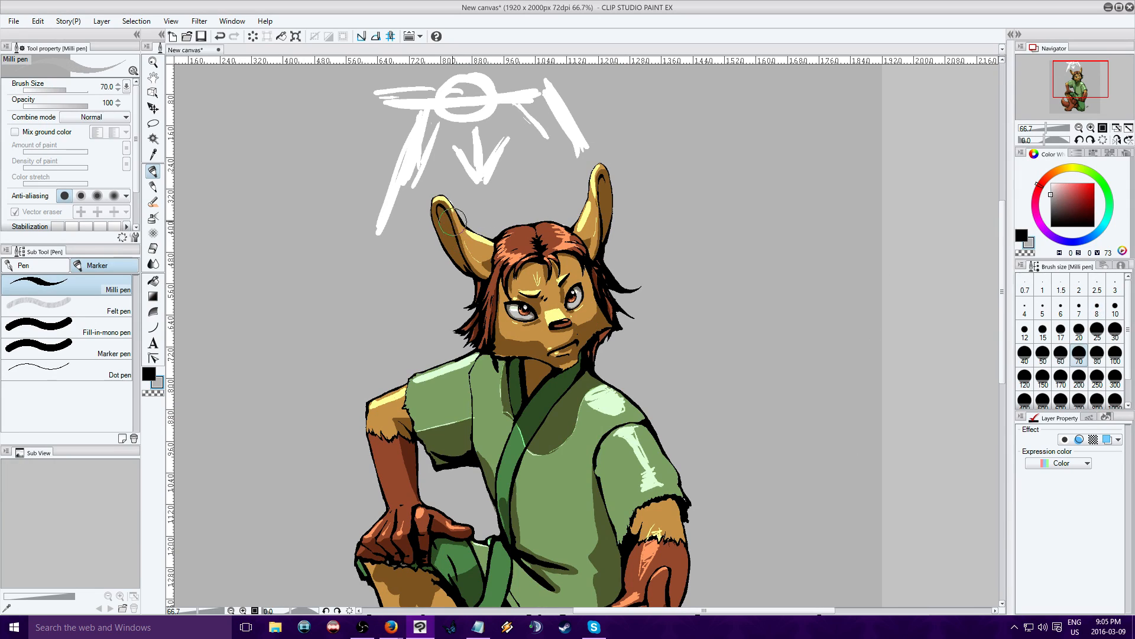
mouse_move(435, 208)
left_mouse_down()
mouse_move(460, 262)
mouse_move(445, 220)
left_mouse_up()
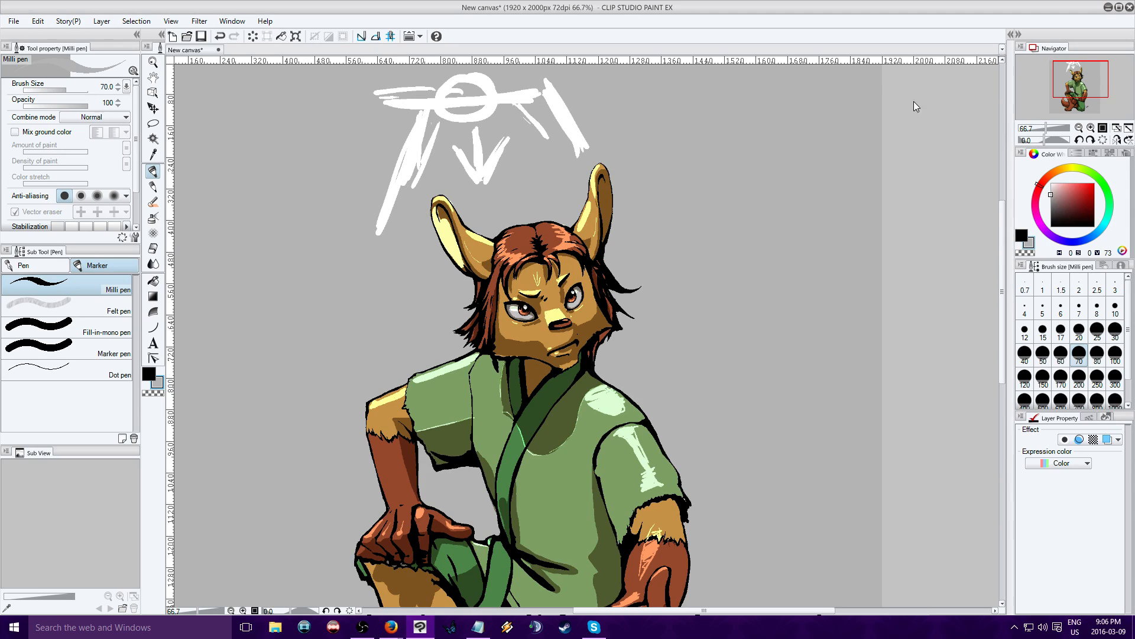
left_click_drag(435, 210, 462, 265)
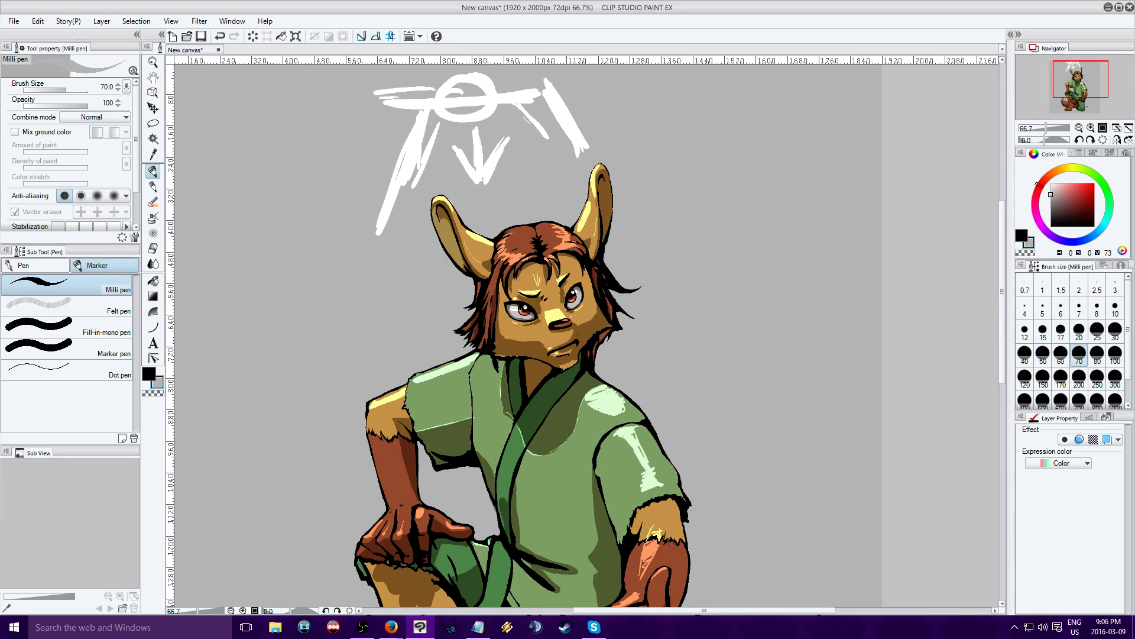
Change the illustration's background from grey to pink and return to the character's painting layer.
left_click(1104, 185)
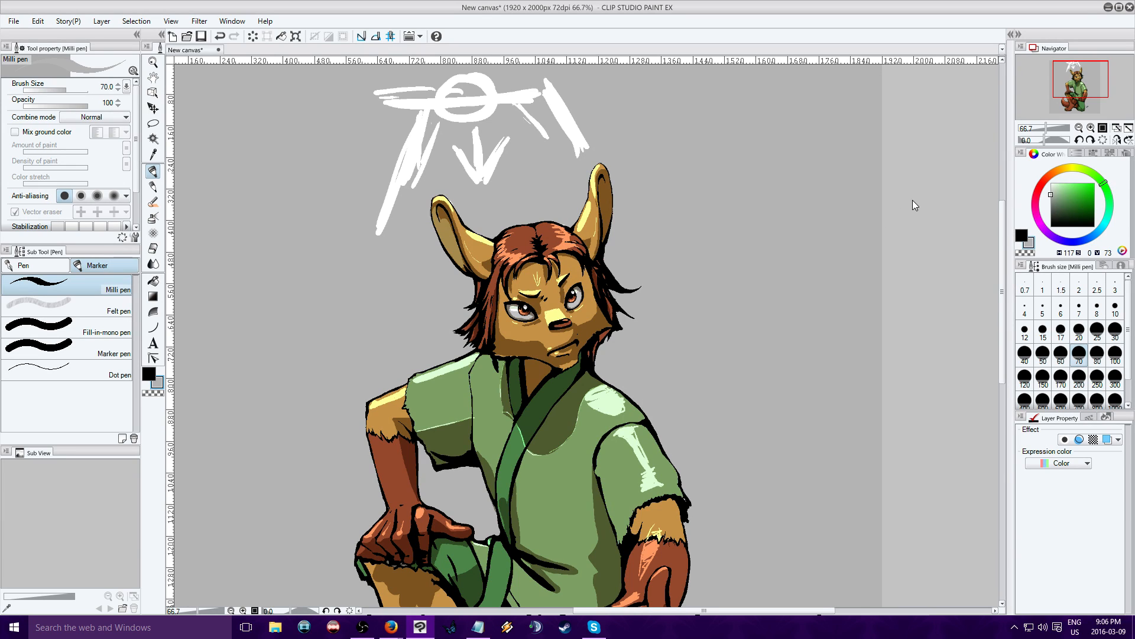
key("alt+[")
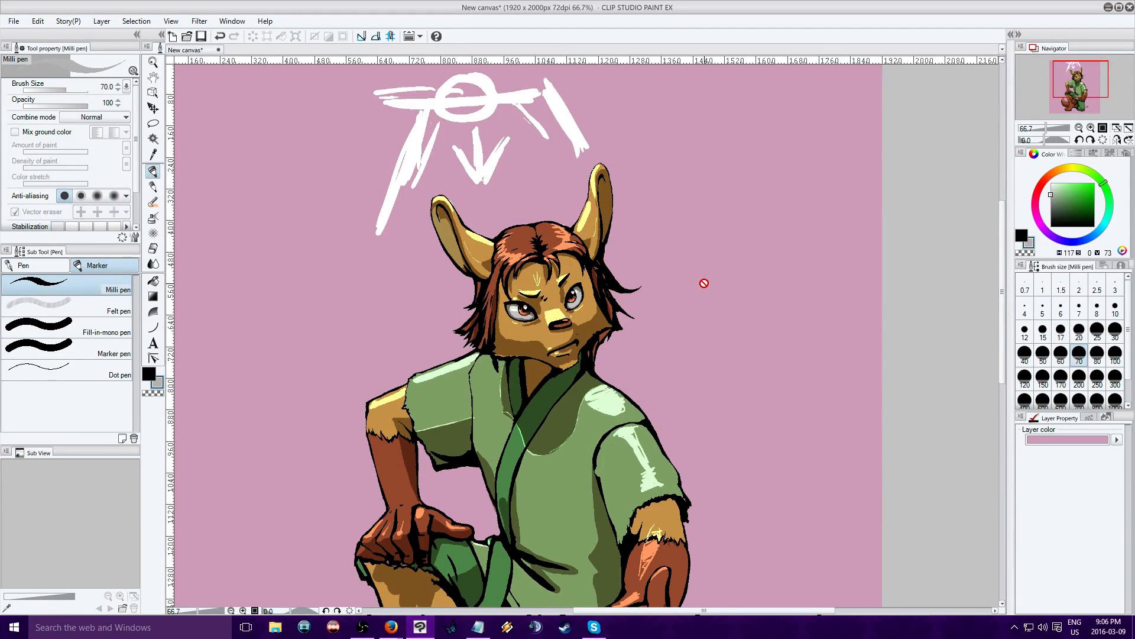
left_click(961, 176)
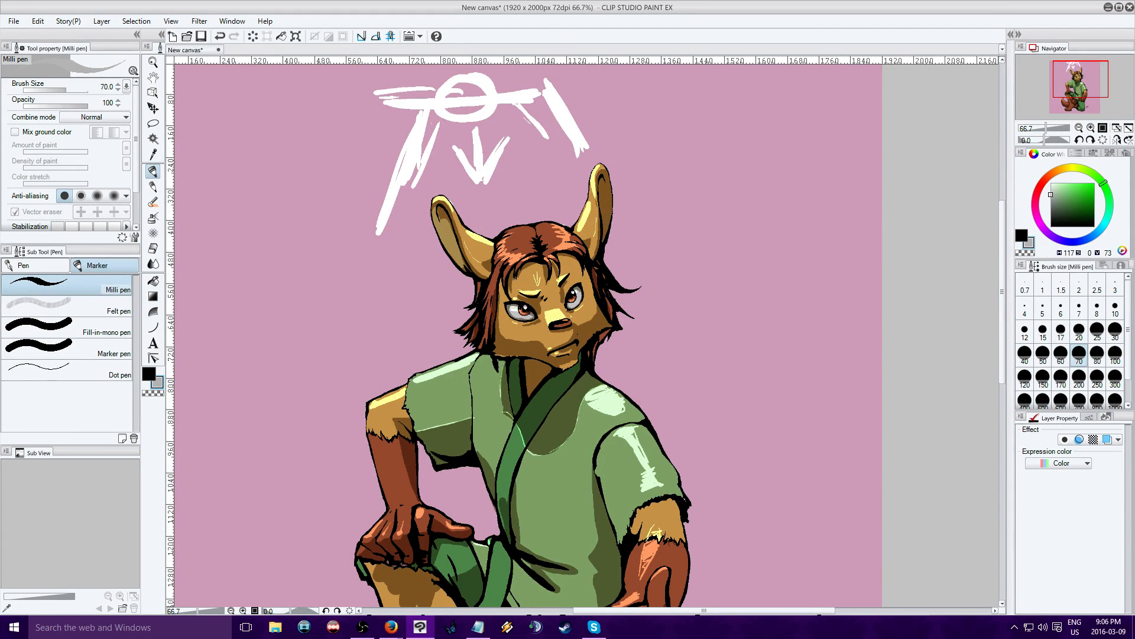
Sample the background pink, paint muted orange bounce light inside both ears and along the jaw, and add pale pink strokes beside the hair.
left_click(698, 270, "alt")
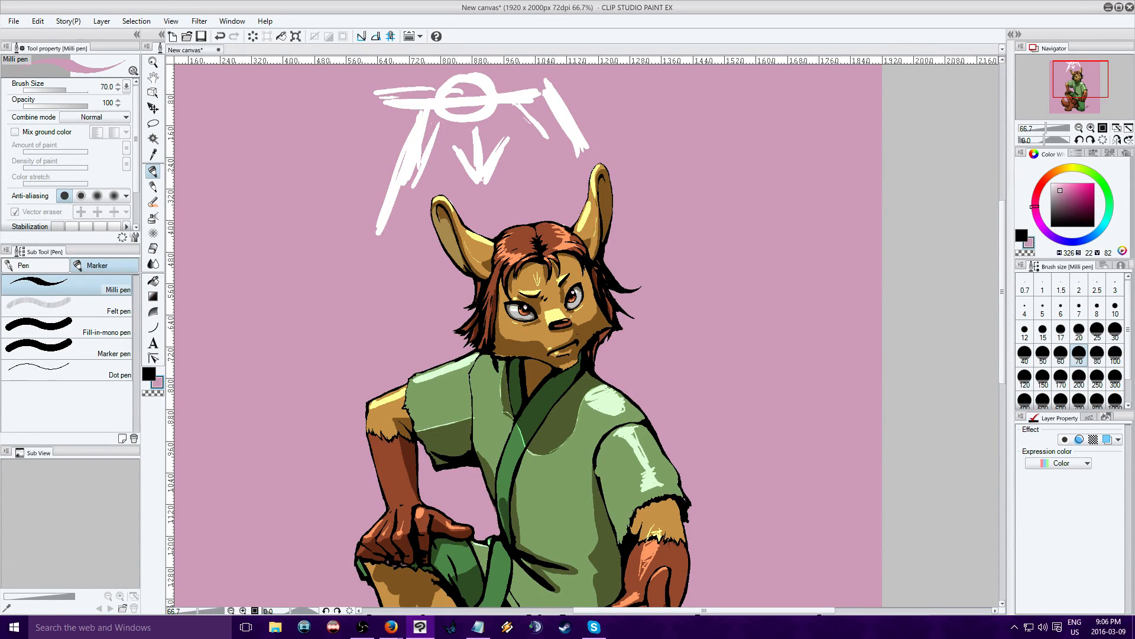
key("ctrl+z")
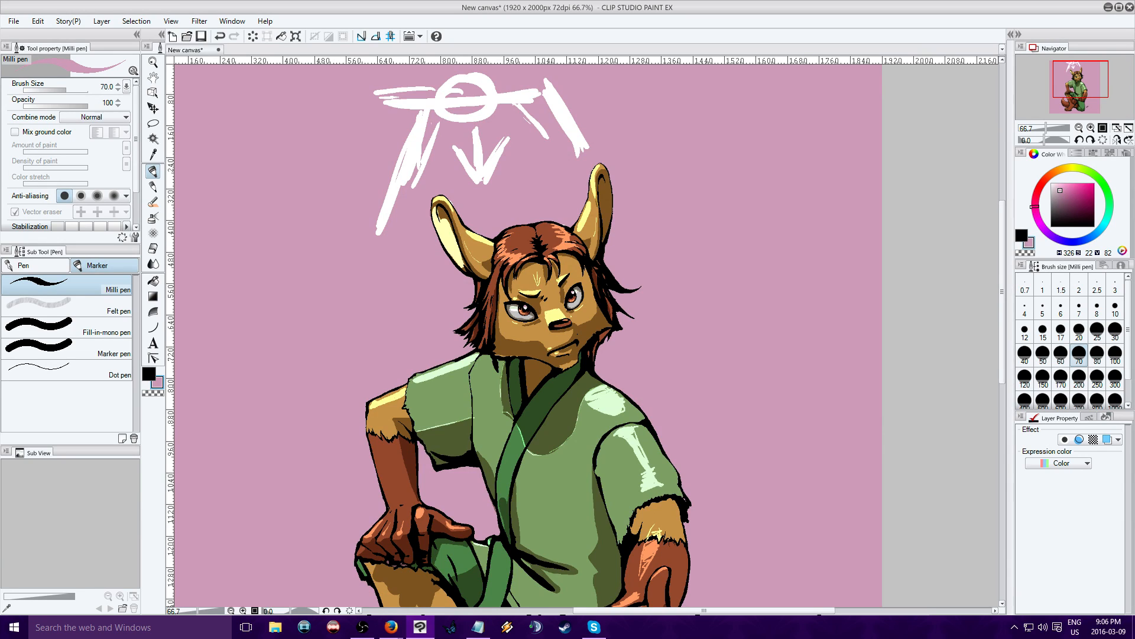
left_click_drag(434, 209, 458, 262)
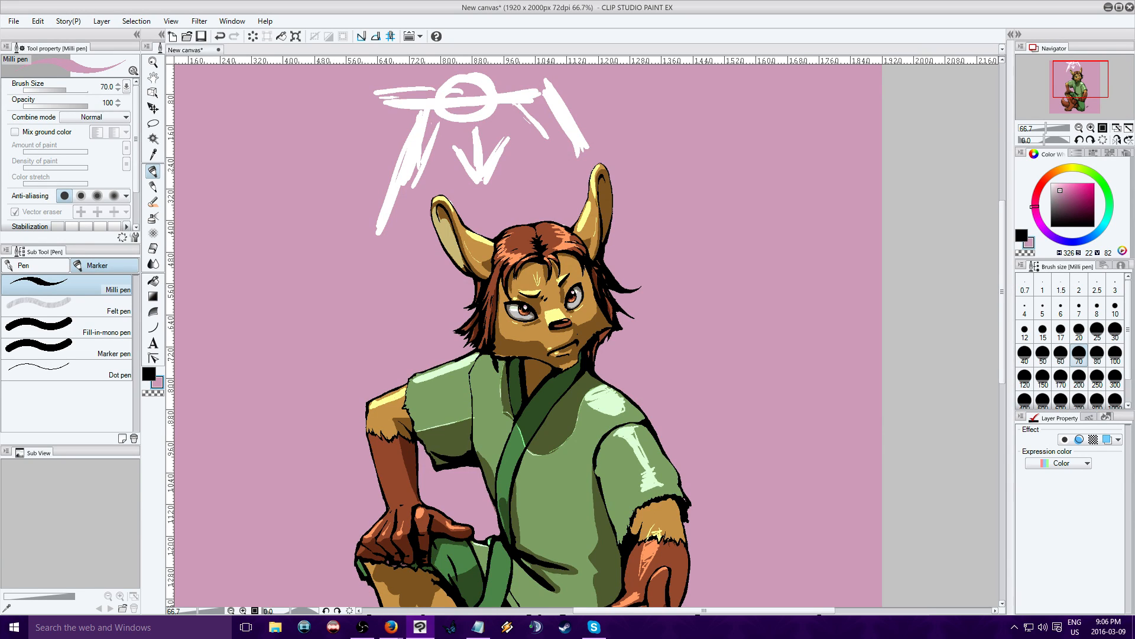
key("ctrl+z")
key("ctrl+z")
key("ctrl+z")
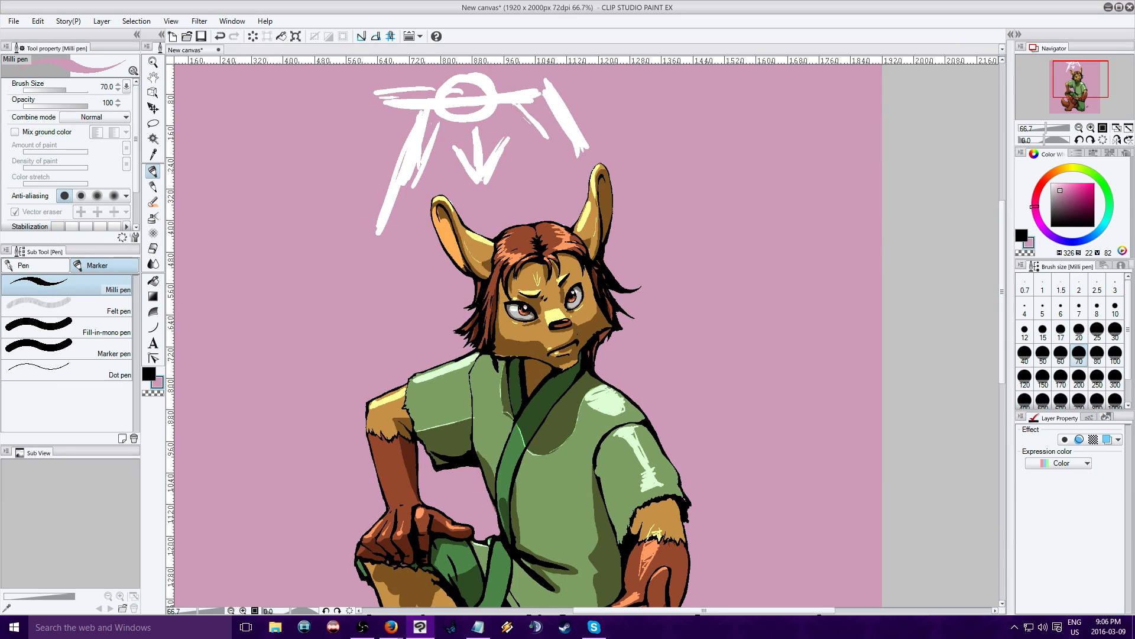
key("ctrl+z")
key("ctrl+z")
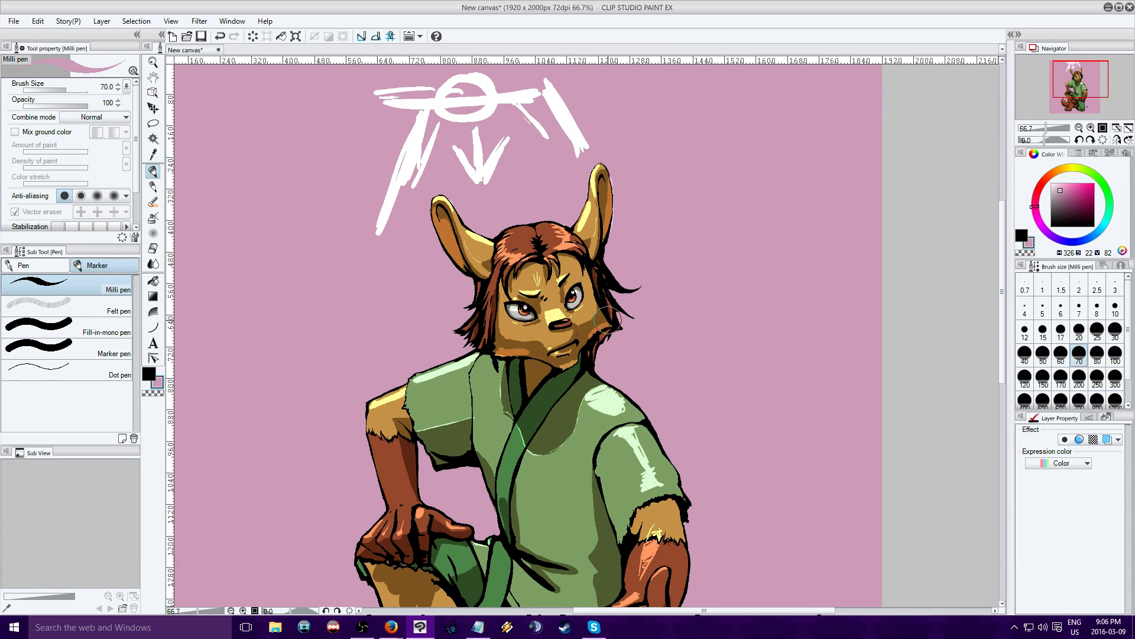
left_click_drag(618, 320, 650, 295)
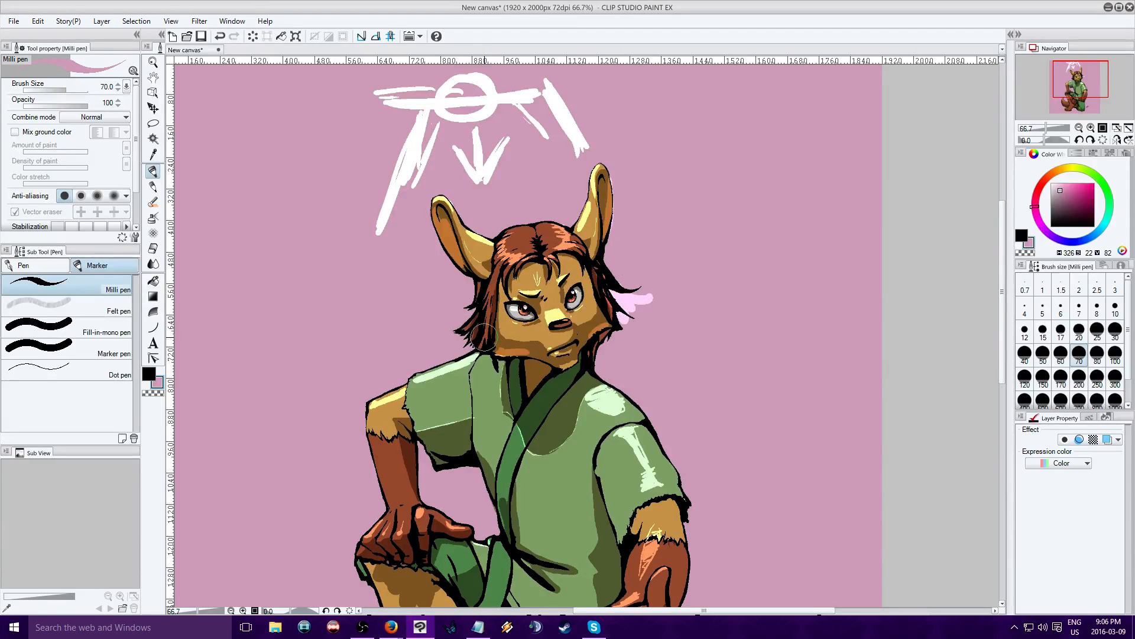
left_click_drag(483, 336, 432, 341)
Tint the line art of both ears light cyan (H 187, S 46, V 82) and blend the colour into the black outlines.
left_click(1101, 226)
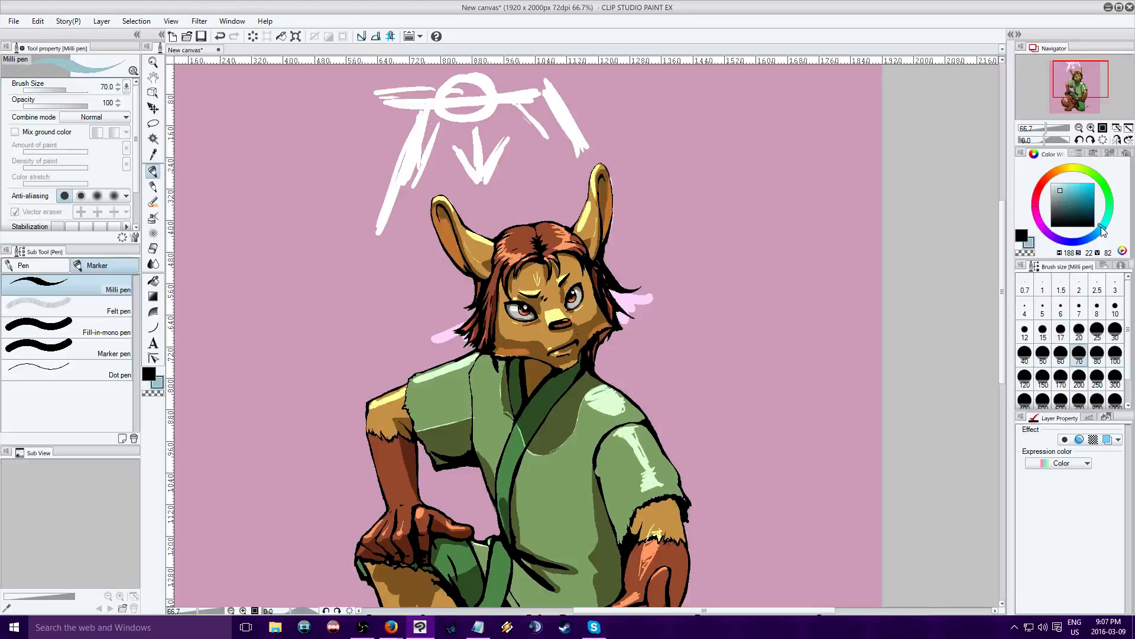
left_click(1071, 190)
left_click_drag(437, 219, 455, 194)
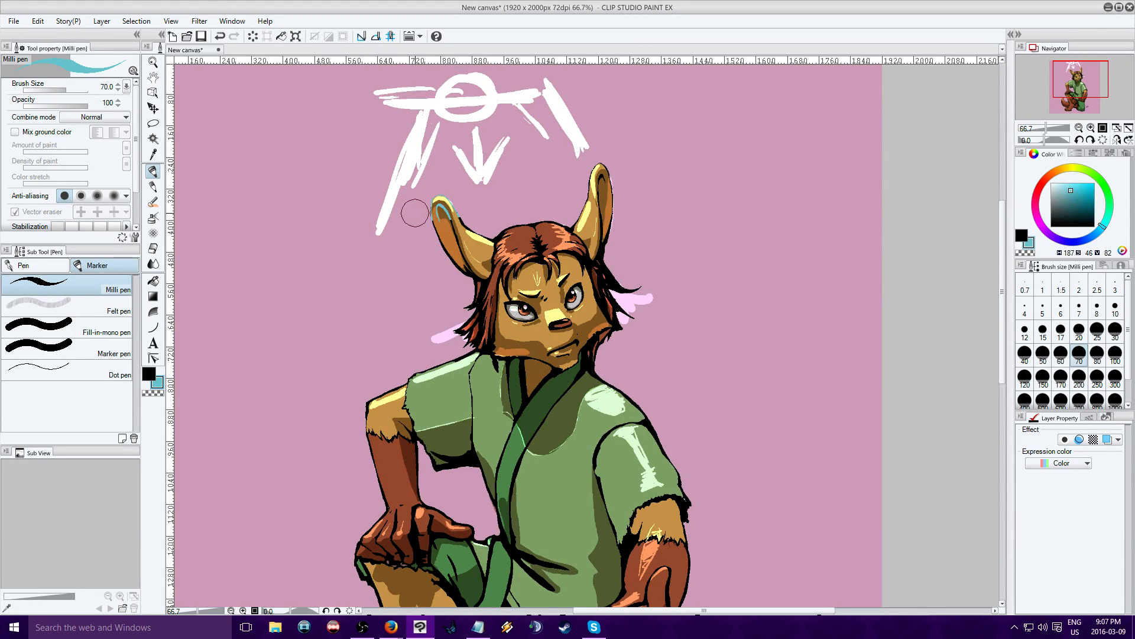
left_click_drag(587, 181, 606, 193)
mouse_move(471, 235)
left_mouse_down()
mouse_move(452, 208)
mouse_move(465, 229)
left_mouse_up()
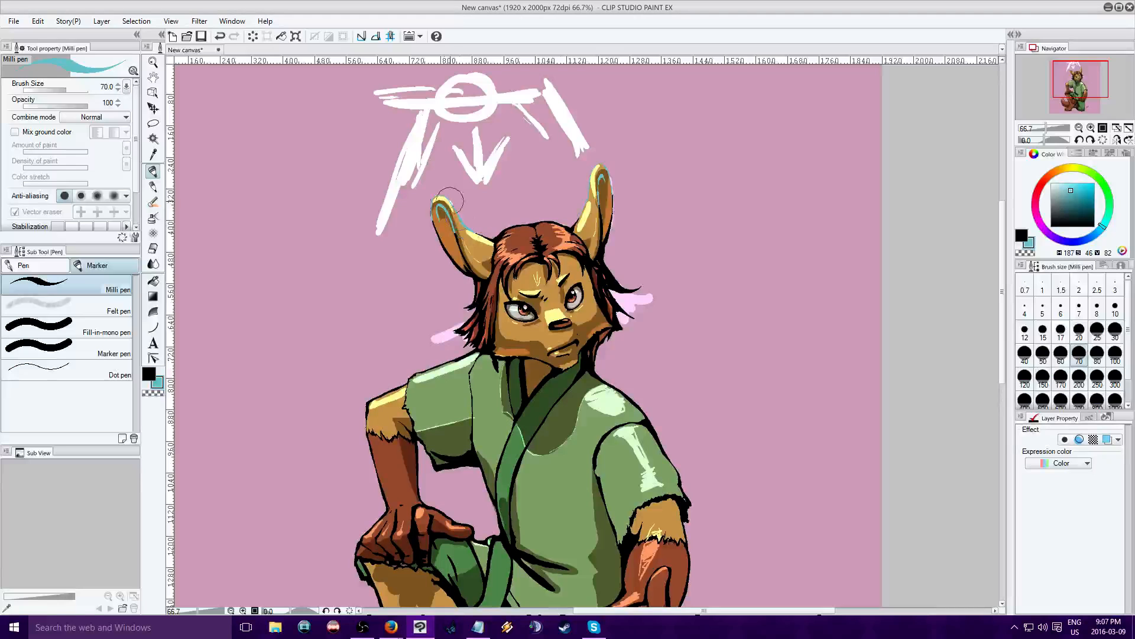
left_click(1091, 128)
left_click(1091, 128)
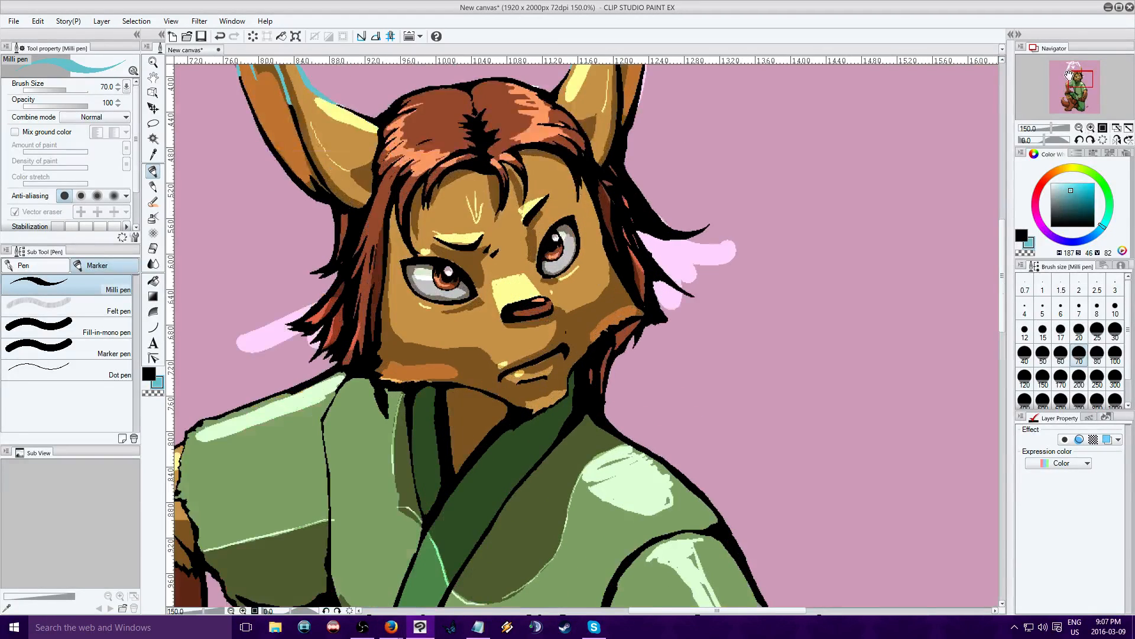
left_click_drag(1070, 75, 1067, 66)
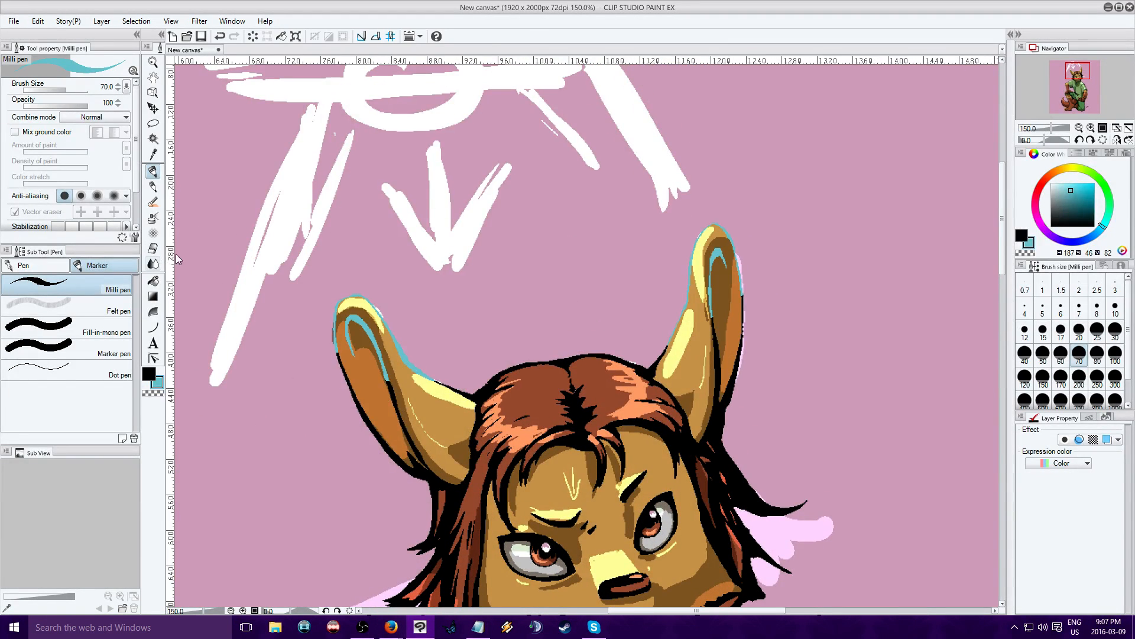
left_click(153, 263)
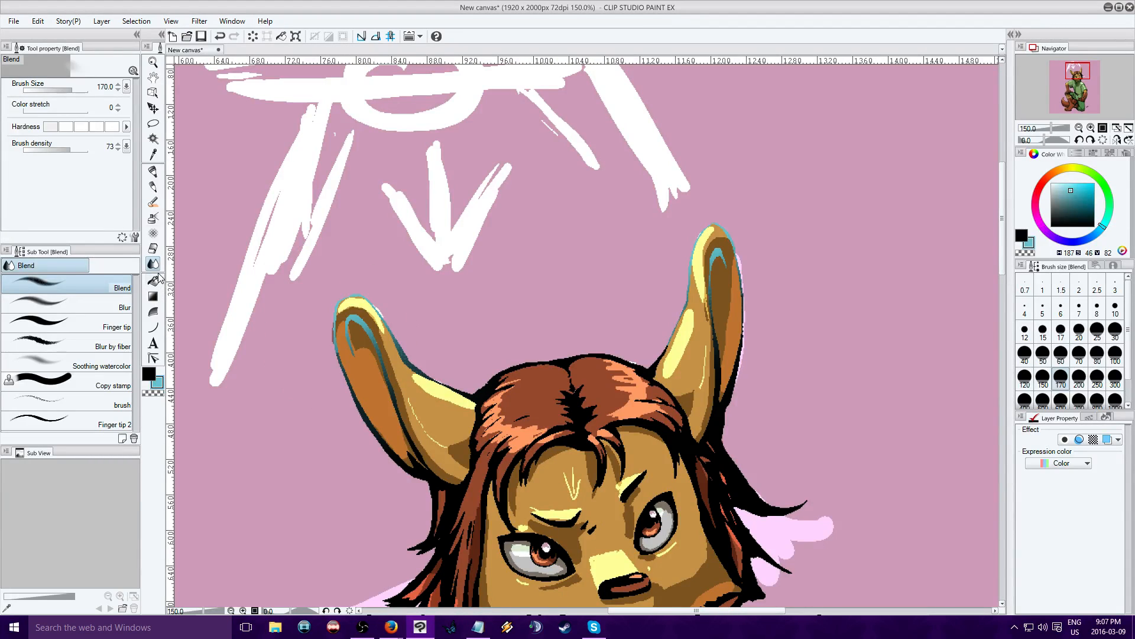
Paint the hair's line art cyan on the crown and blend it towards black through the fringe.
key("p")
mouse_move(485, 385)
left_mouse_down()
mouse_move(628, 355)
mouse_move(583, 425)
mouse_move(592, 473)
mouse_move(491, 461)
mouse_move(644, 421)
left_mouse_up()
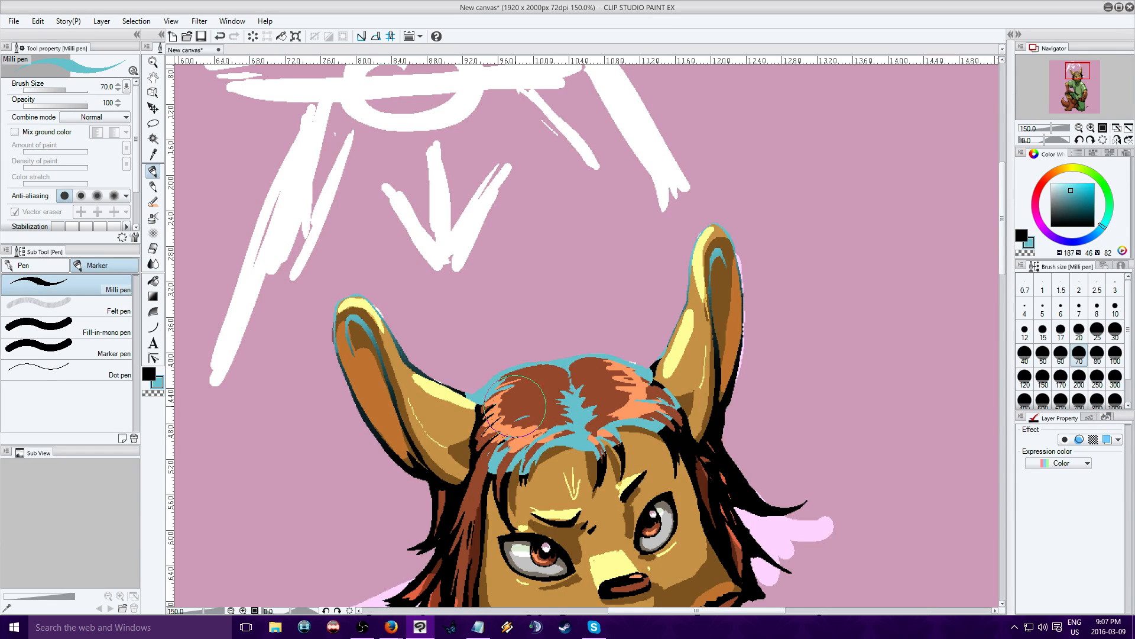
left_click(153, 263)
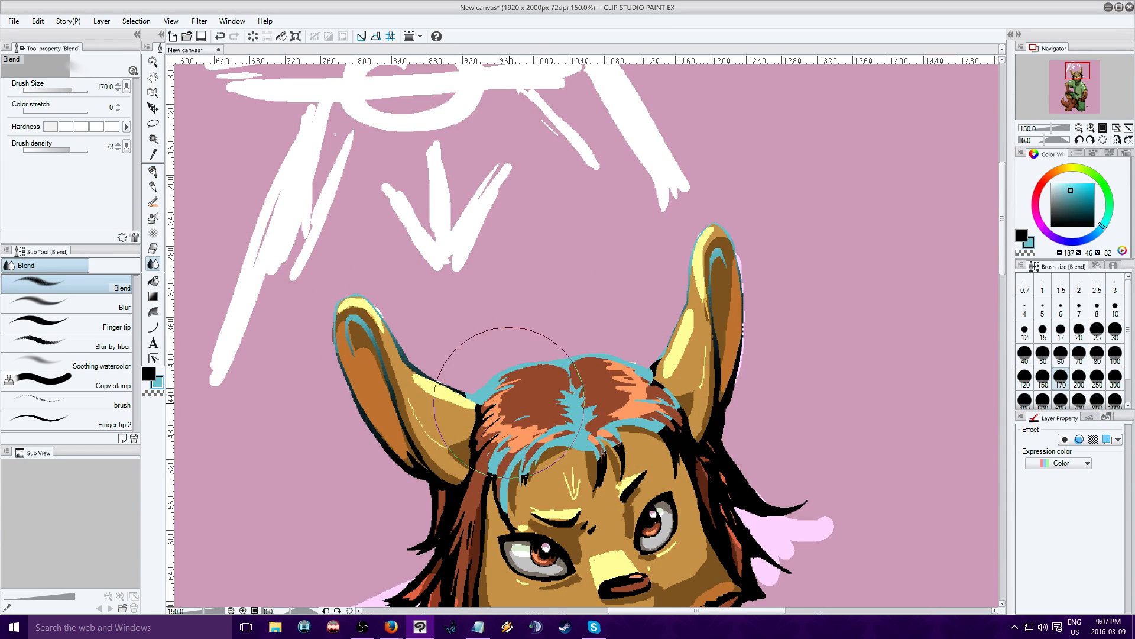
left_click_drag(535, 405, 502, 500)
mouse_move(622, 400)
left_mouse_down()
mouse_move(673, 483)
mouse_move(582, 460)
mouse_move(601, 493)
mouse_move(649, 471)
mouse_move(637, 495)
mouse_move(601, 460)
mouse_move(683, 448)
mouse_move(618, 489)
left_mouse_up()
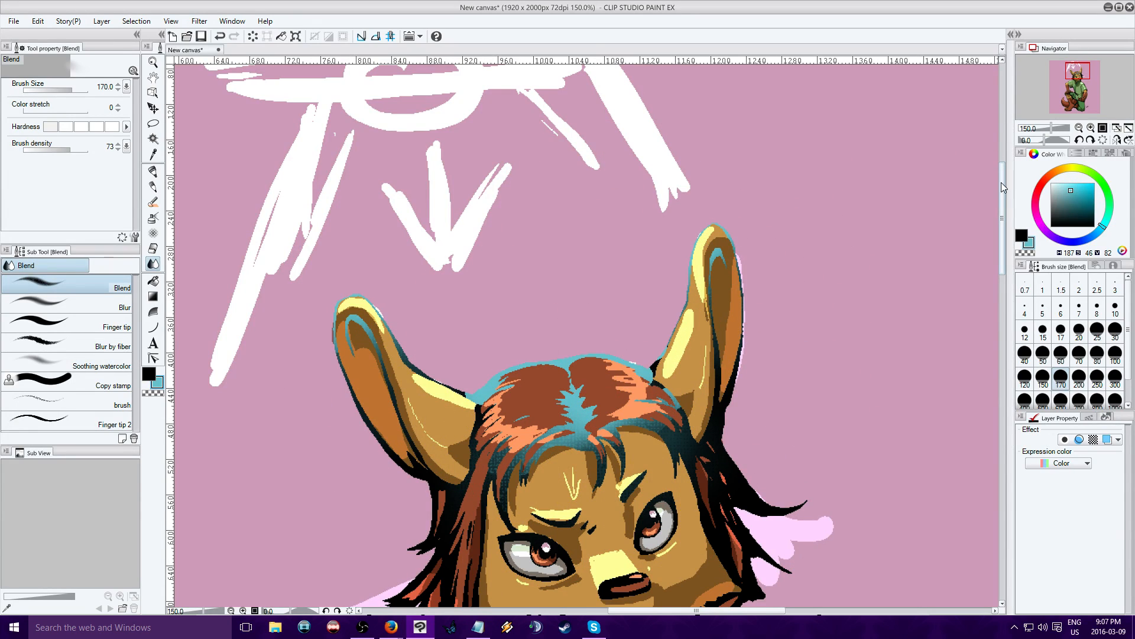
Fill the character's entire line art with a dark teal (H 187, S 31, V 41).
left_click(1082, 129)
left_click(1081, 128)
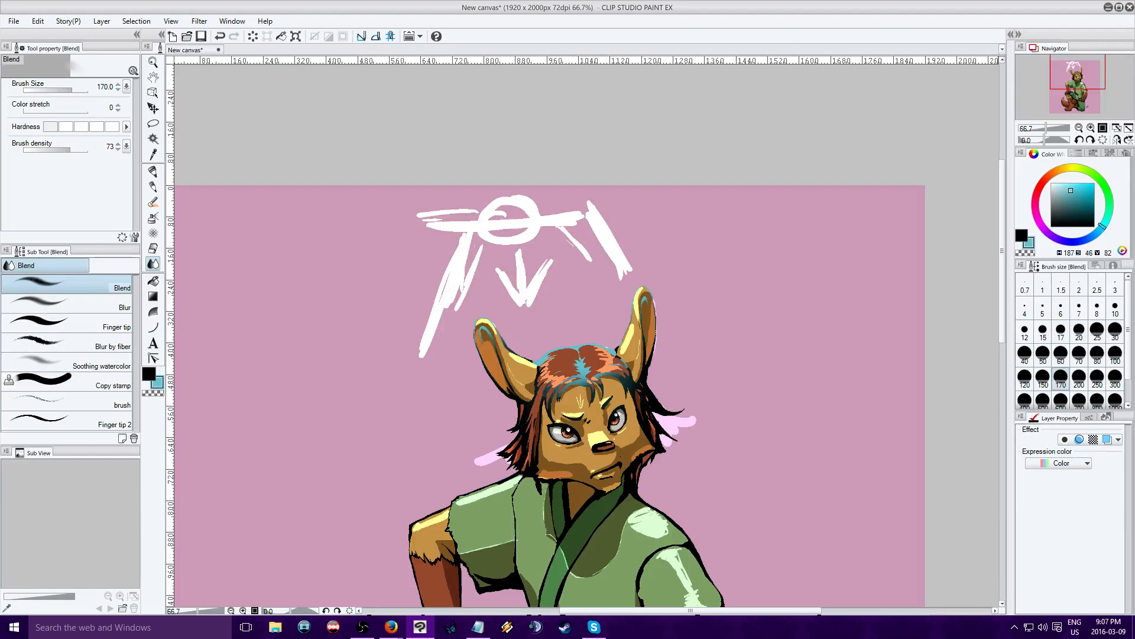
left_click_drag(1070, 191, 1031, 205)
left_click(1064, 212)
left_click_drag(1063, 213, 1066, 211)
left_click(281, 36)
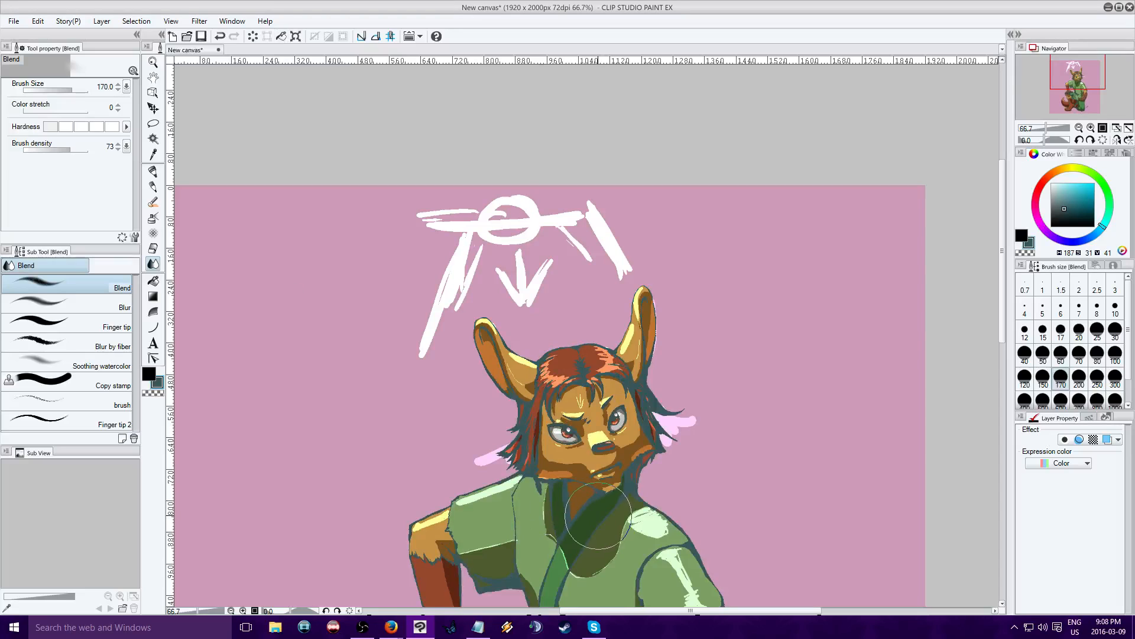
Examine the recoloured teal line art up close on the face and hair, and across the whole figure.
left_click(1091, 128)
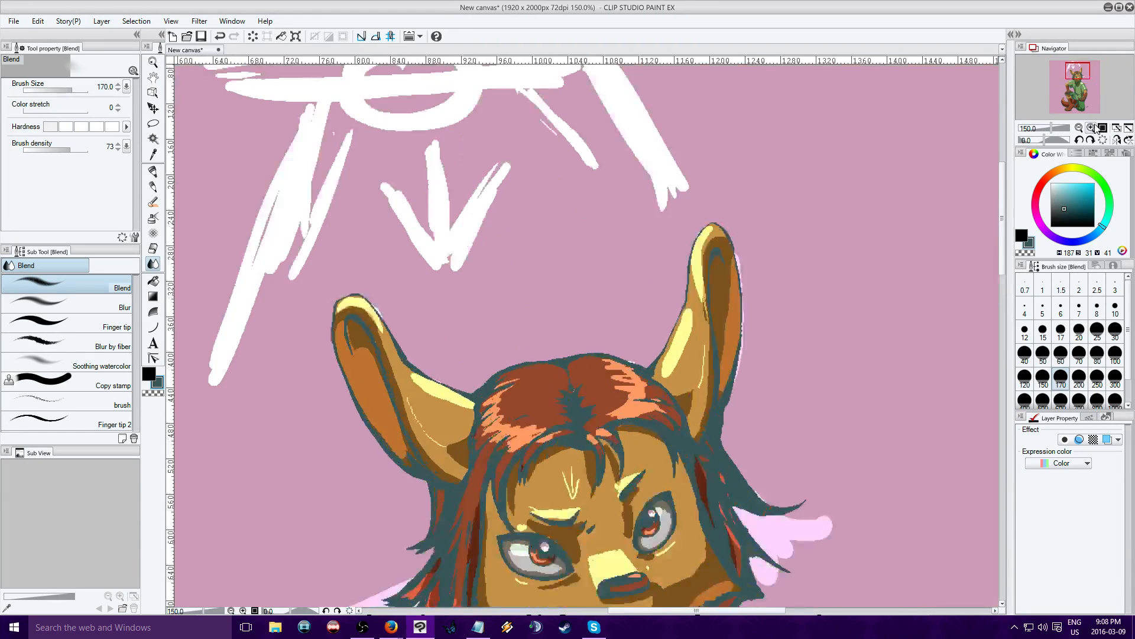
left_click(1094, 128)
left_click_drag(1081, 69, 1081, 75)
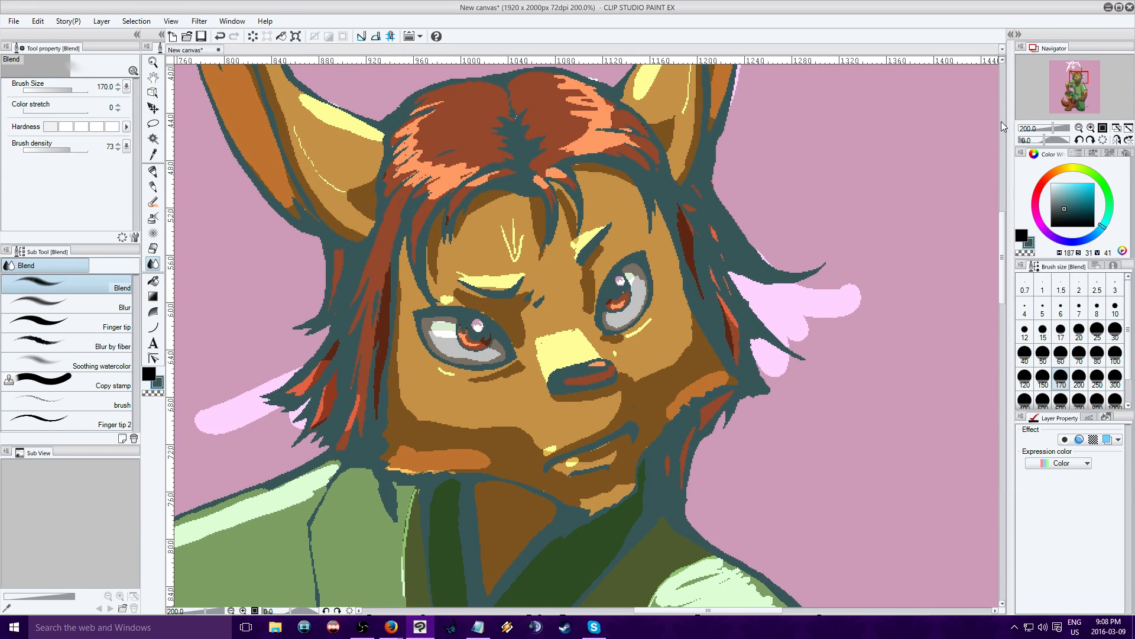
left_click(1080, 127)
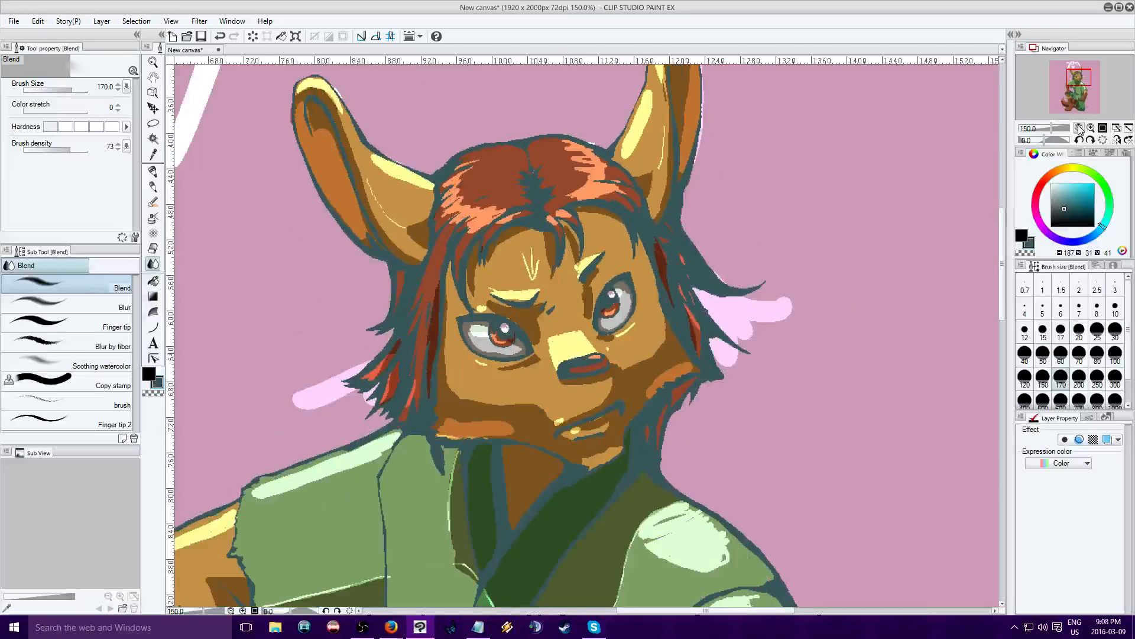
mouse_move(1074, 75)
left_mouse_down()
mouse_move(1076, 111)
mouse_move(1074, 93)
left_mouse_up()
left_click(1079, 128)
left_click(1079, 127)
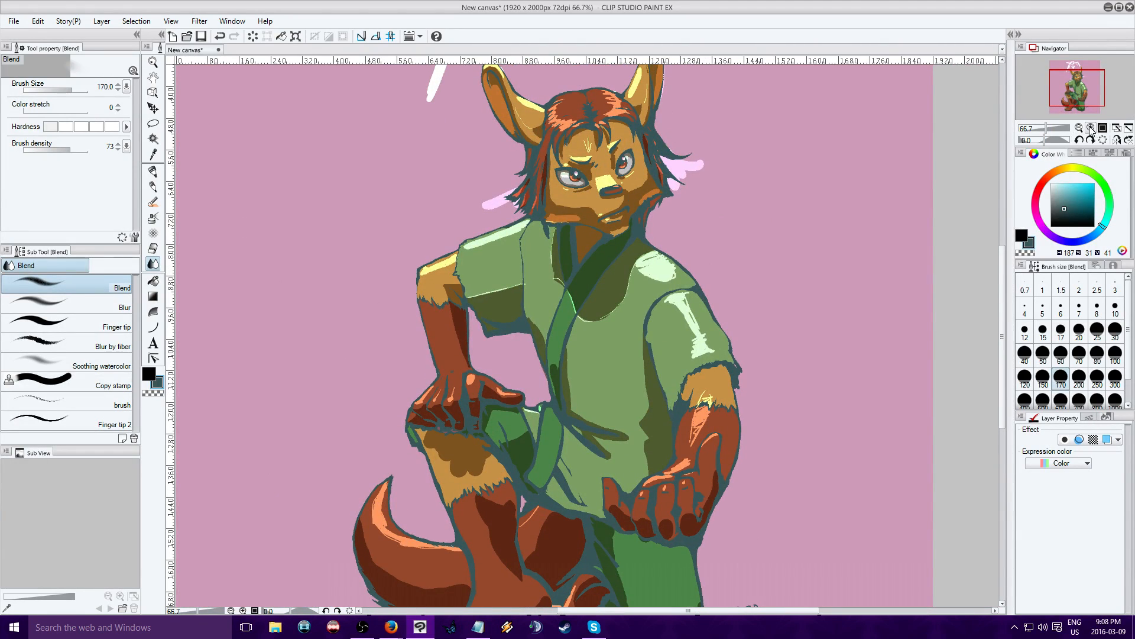
left_click_drag(1079, 87, 1082, 76)
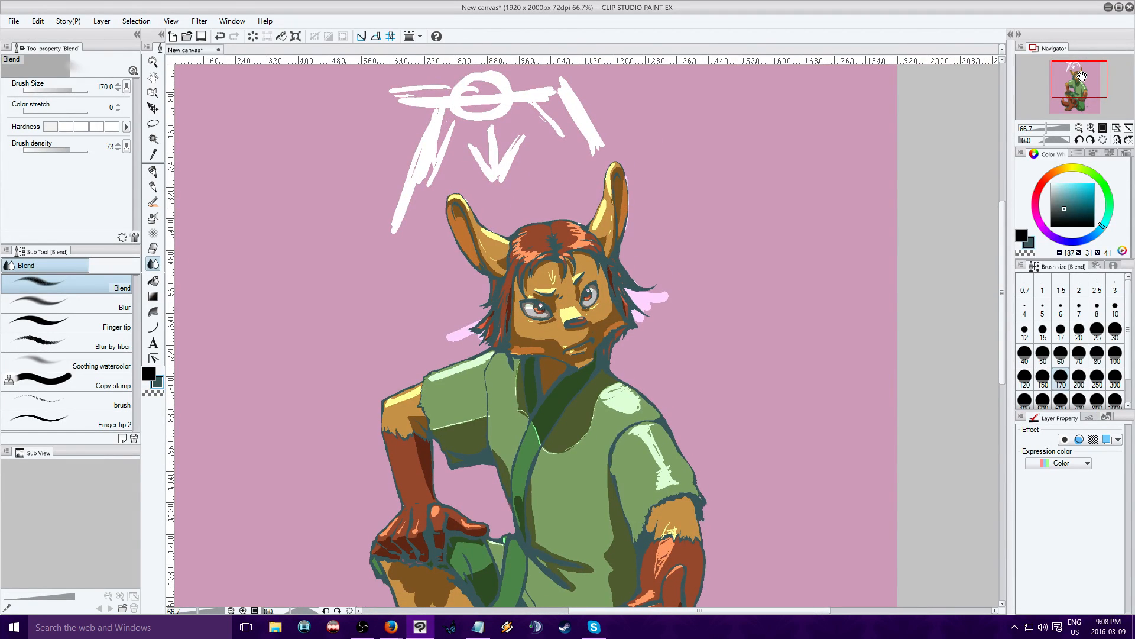
left_click_drag(1081, 76, 1086, 76)
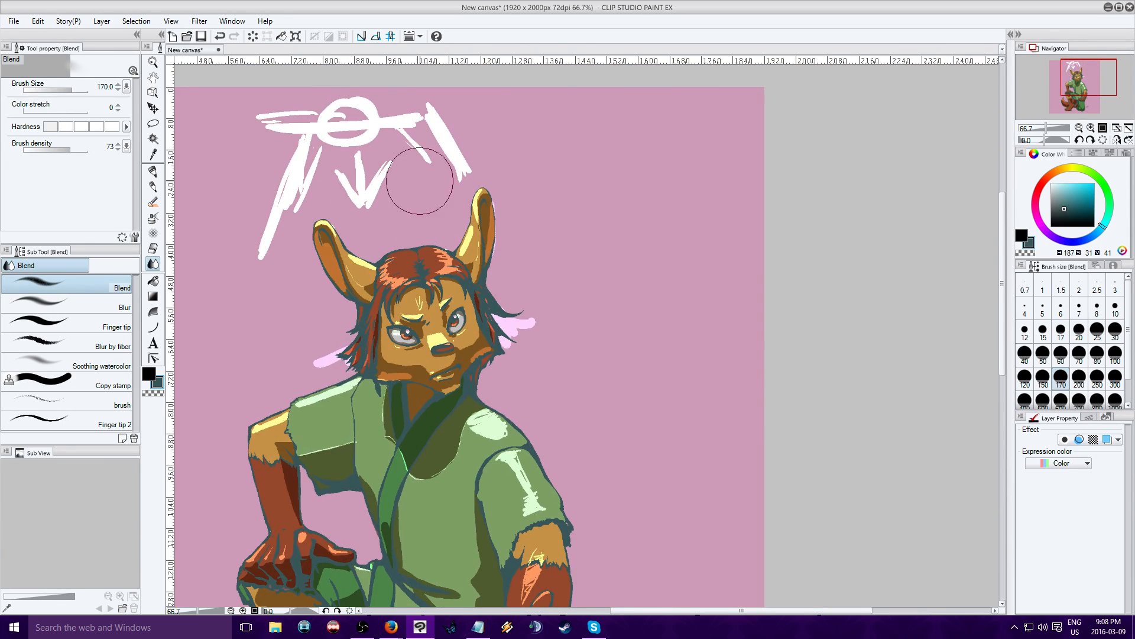
Paint a yellow half-disc (H 60, S 72, V 100) in the empty background beside the head, with a dark navy stripe (H 250, S 57, V 24) beneath it.
left_click(1073, 166)
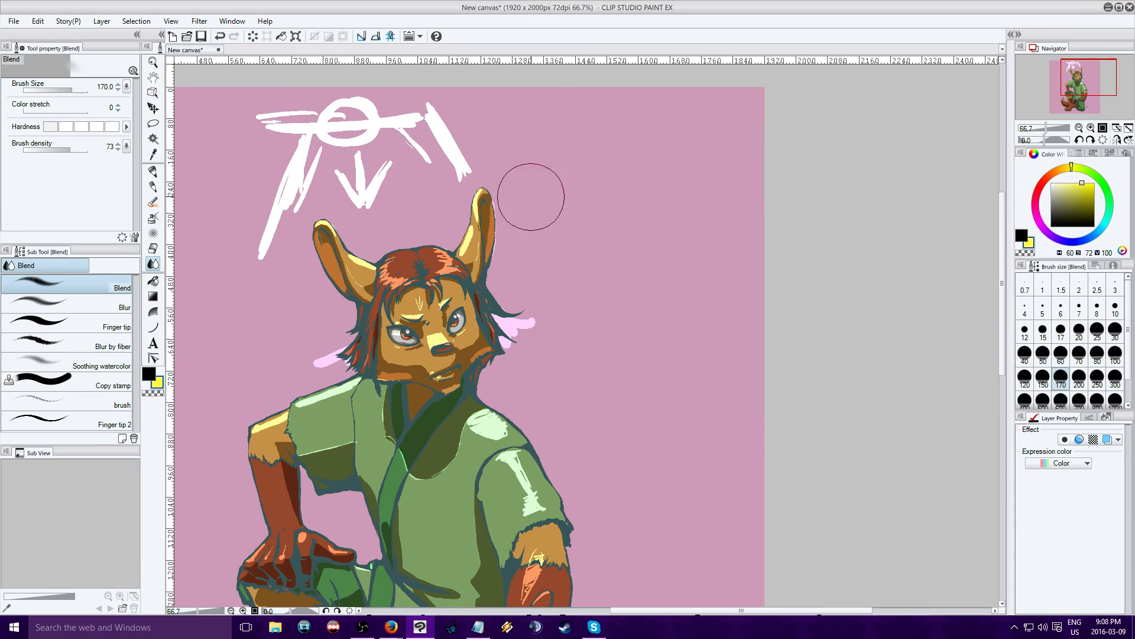
left_click(152, 171)
mouse_move(668, 151)
left_mouse_down()
mouse_move(635, 181)
mouse_move(680, 149)
mouse_move(687, 159)
mouse_move(651, 185)
left_mouse_up()
left_click(1069, 242)
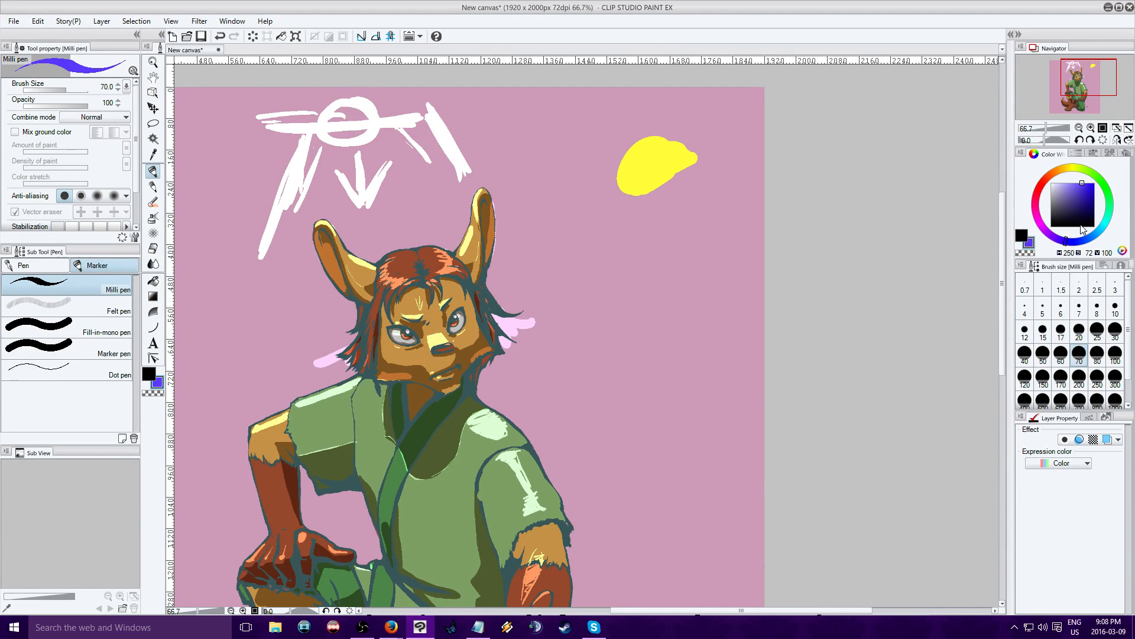
left_click(1076, 218)
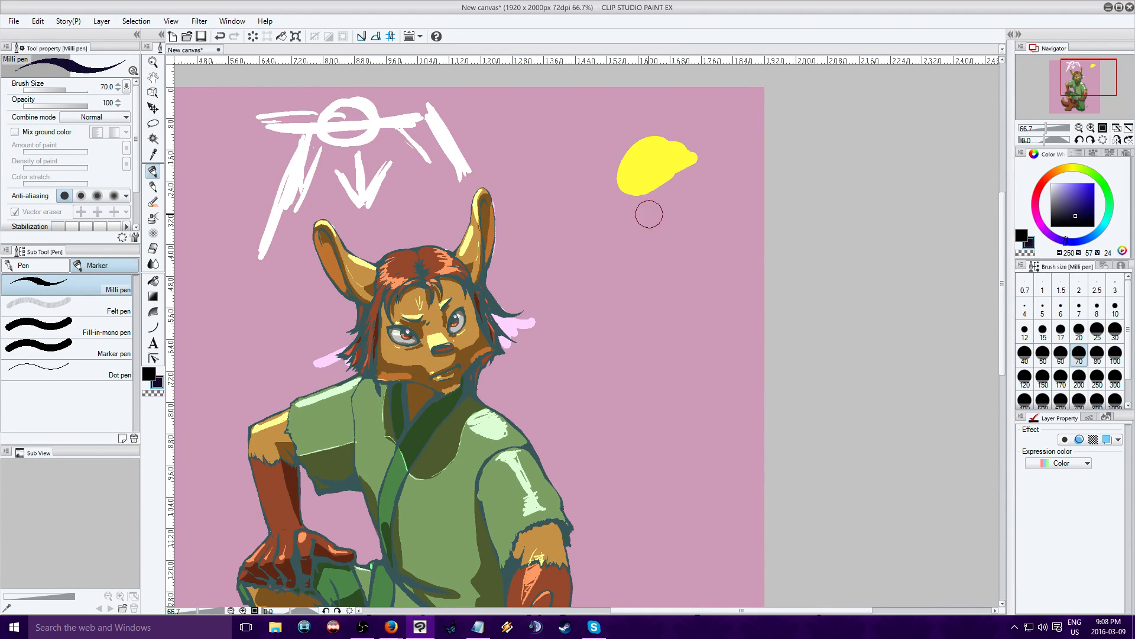
mouse_move(649, 213)
left_mouse_down()
mouse_move(692, 178)
mouse_move(603, 222)
mouse_move(703, 169)
mouse_move(603, 218)
mouse_move(686, 181)
left_mouse_up()
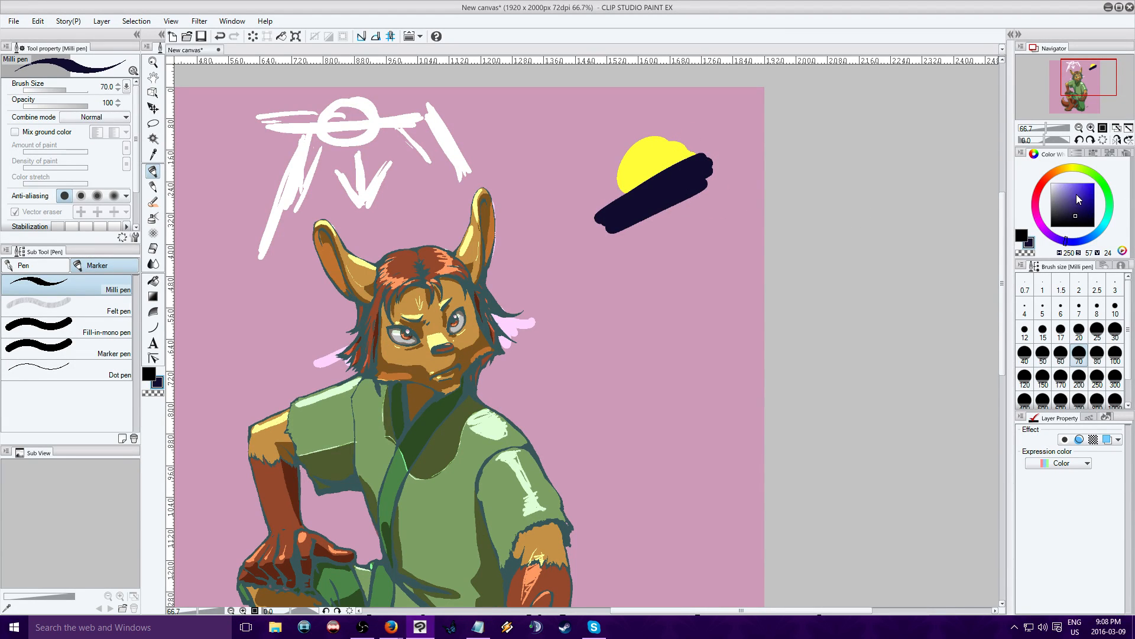
Add violet (H 250), turquoise (H 173) and pink (H 305) patches along the navy stripe's lower edge, all at S 42, V 92.
left_click(1068, 183)
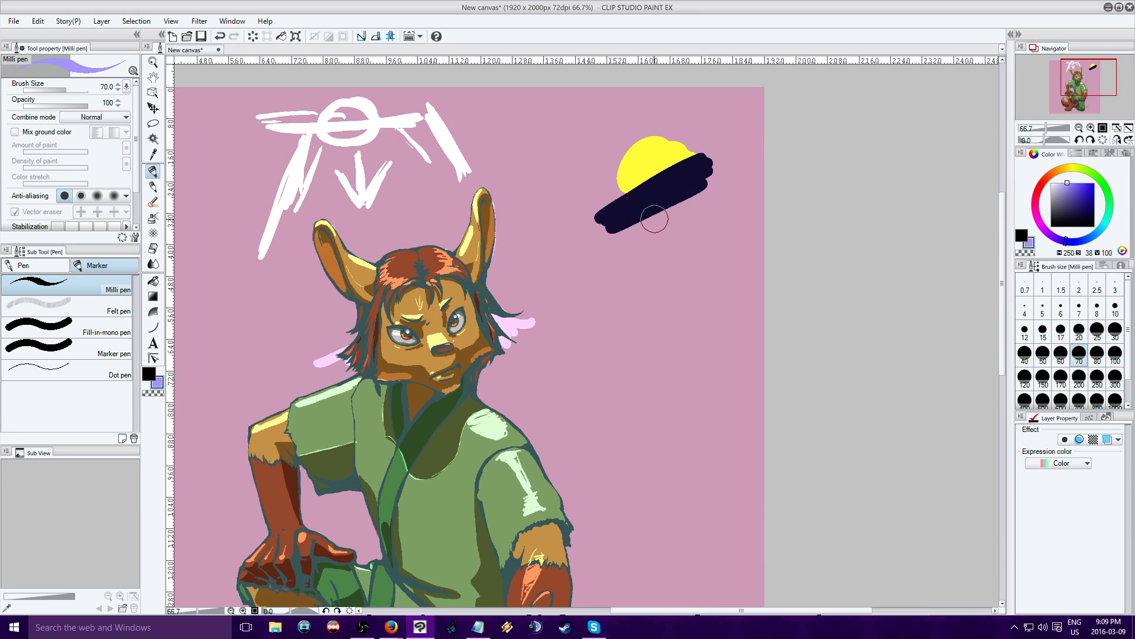
left_click(1070, 187)
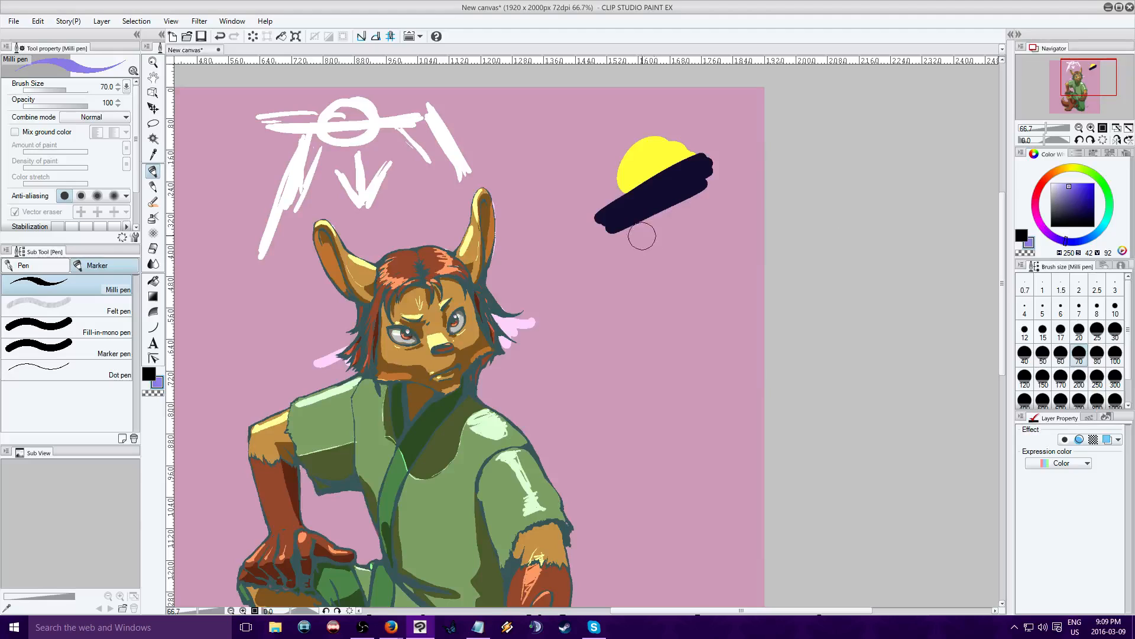
mouse_move(641, 233)
left_mouse_down()
mouse_move(618, 236)
mouse_move(652, 217)
mouse_move(610, 237)
left_mouse_up()
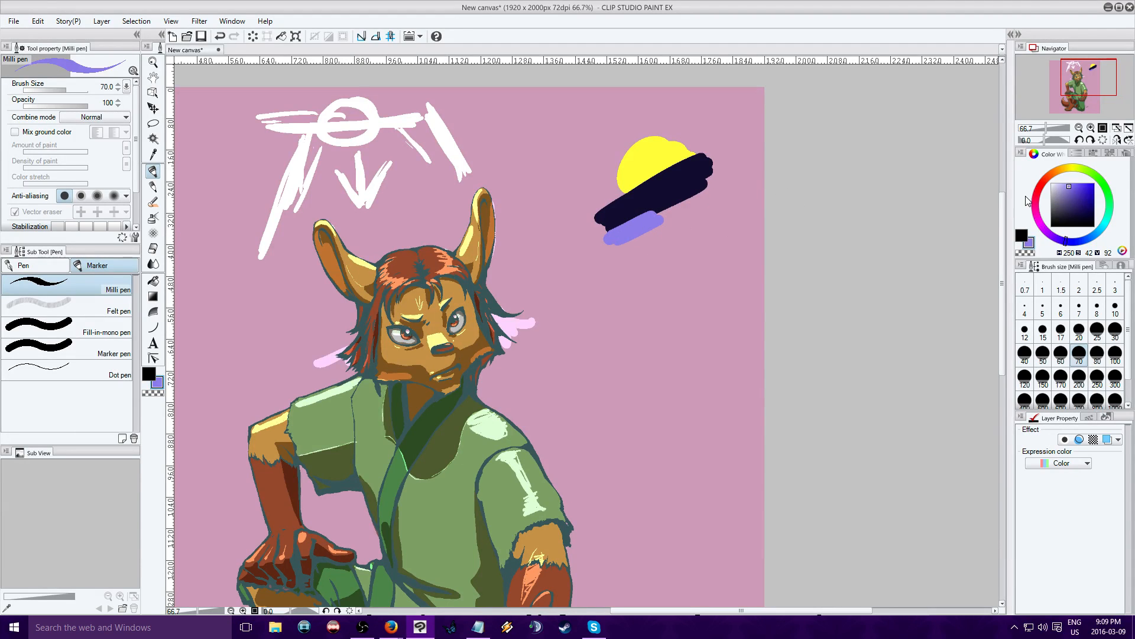
left_click_drag(1111, 202, 1107, 219)
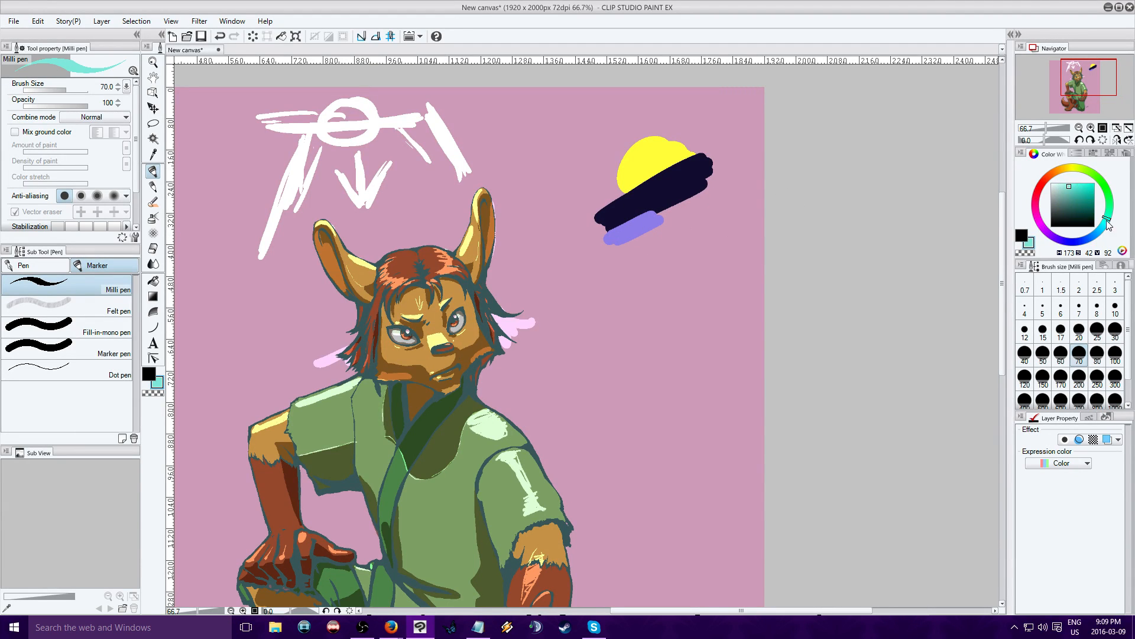
mouse_move(664, 211)
left_mouse_down()
mouse_move(696, 204)
mouse_move(717, 184)
left_mouse_up()
left_click(1036, 221)
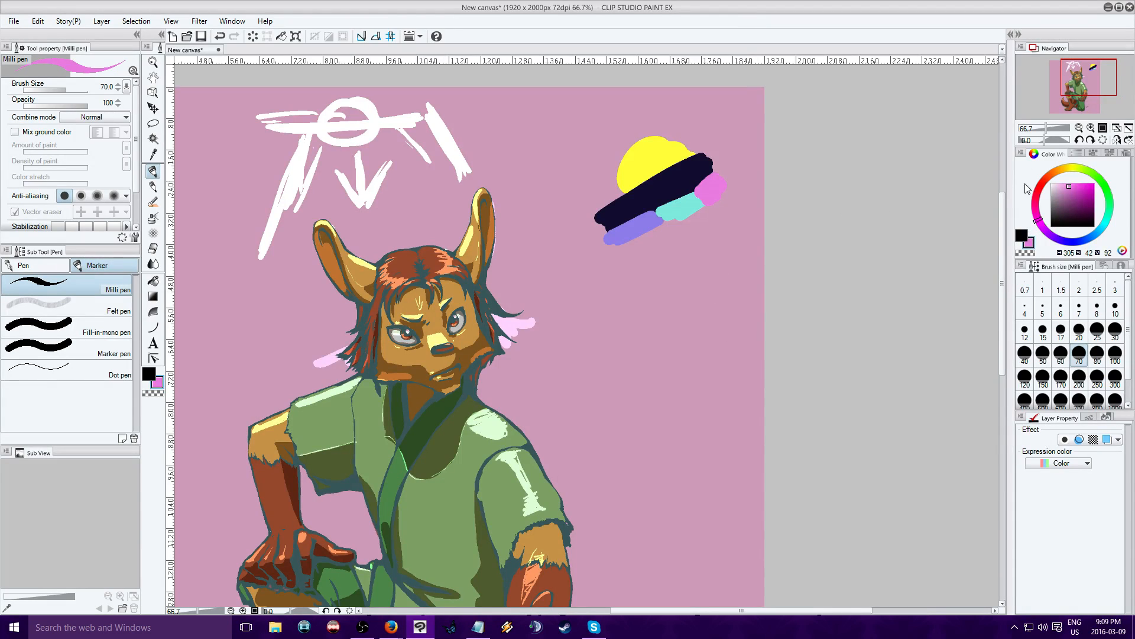
Cap the navy stripe's upper end in dark green (H 120, S 50, V 24) and its lower end in dark brown (H 51, S 50, V 24).
left_click(1105, 188)
left_click(1073, 216)
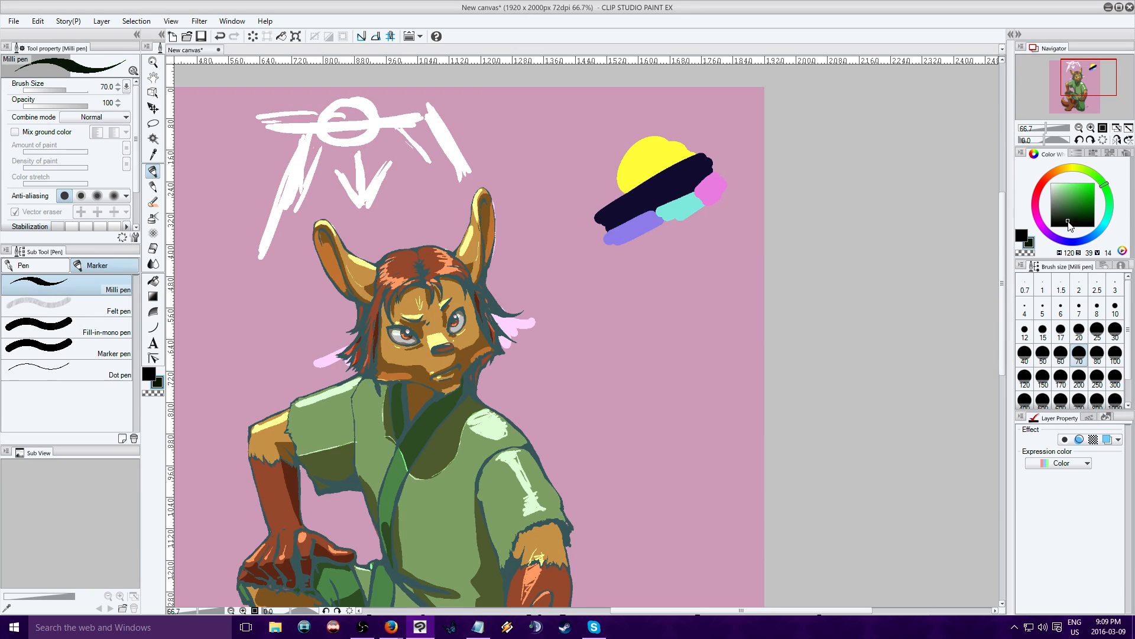
mouse_move(721, 172)
left_mouse_down()
mouse_move(714, 160)
mouse_move(722, 169)
left_mouse_up()
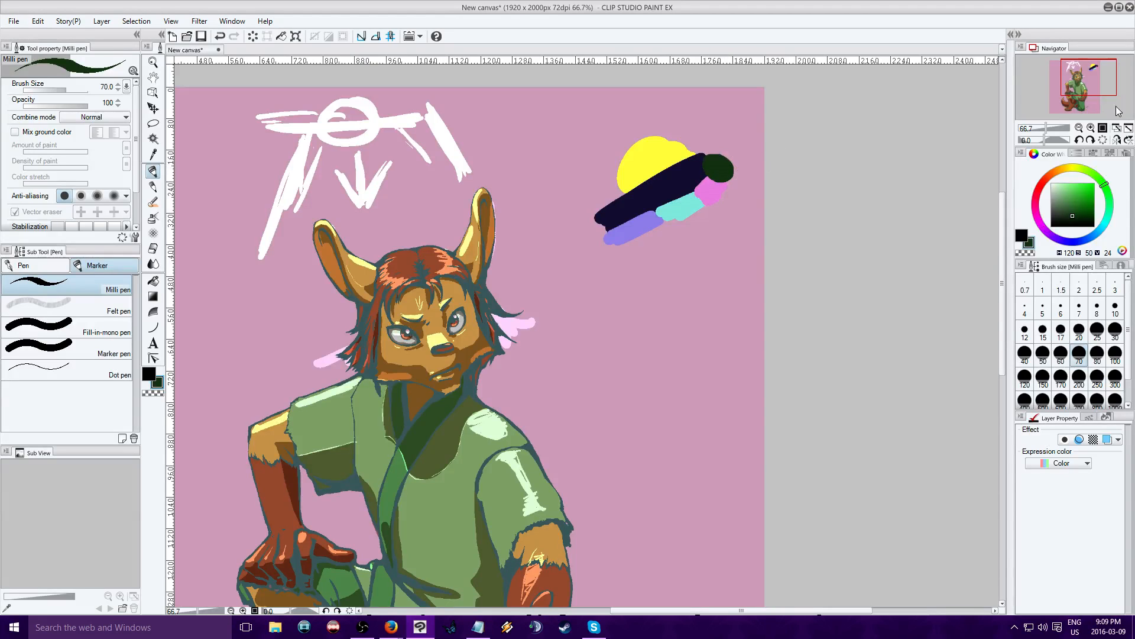
left_click(1091, 128)
left_click(1090, 128)
left_click_drag(1082, 75, 1086, 66)
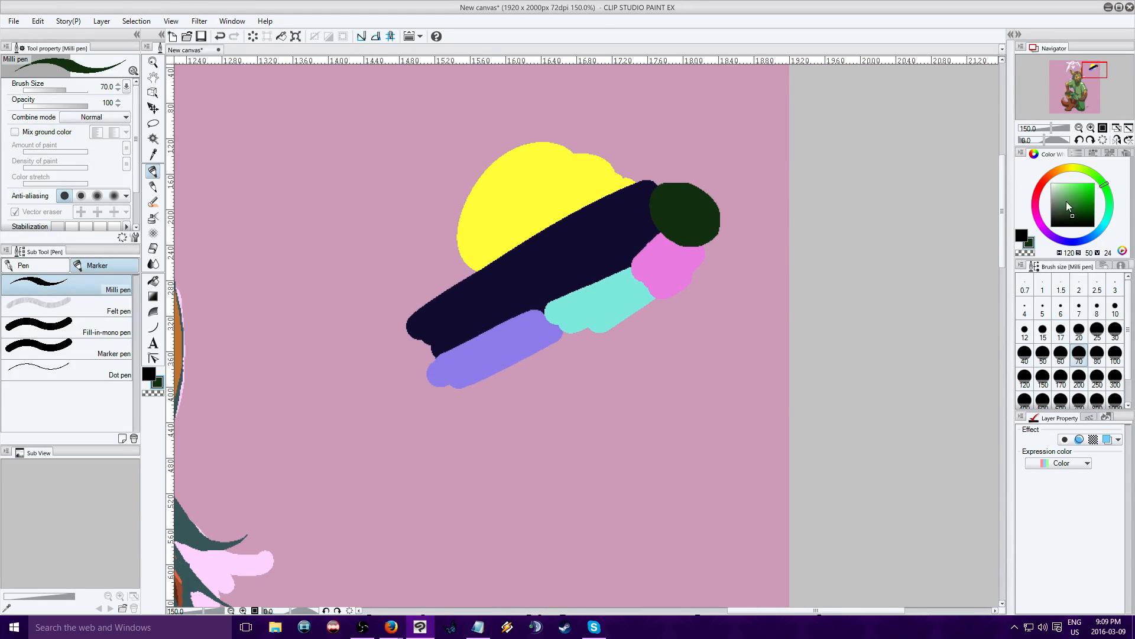
left_click(1081, 243)
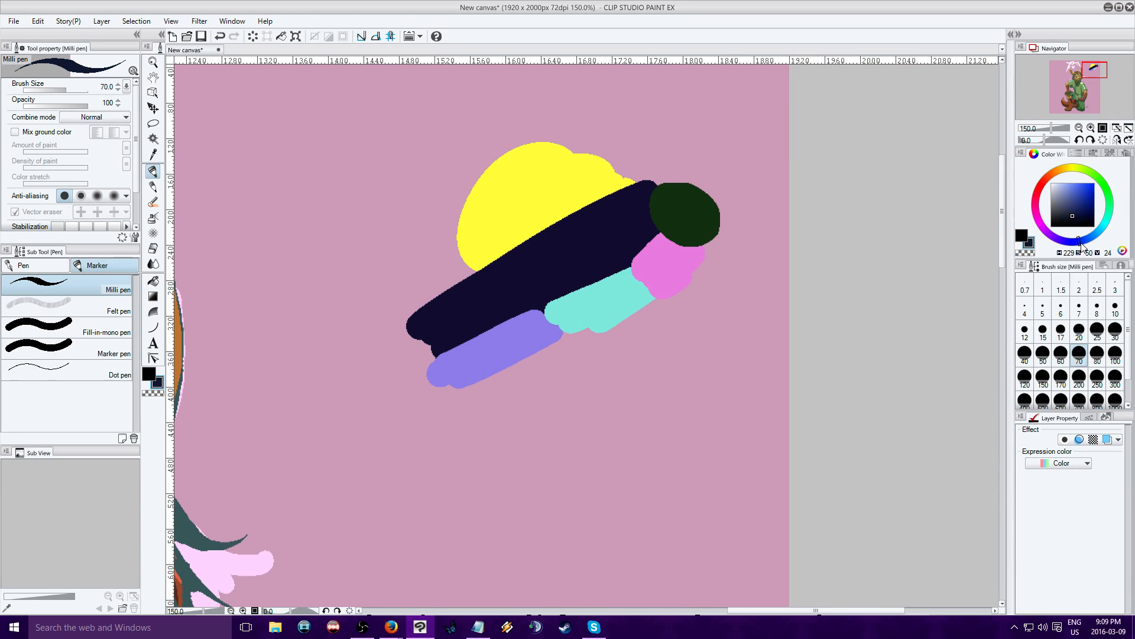
left_click(1065, 167)
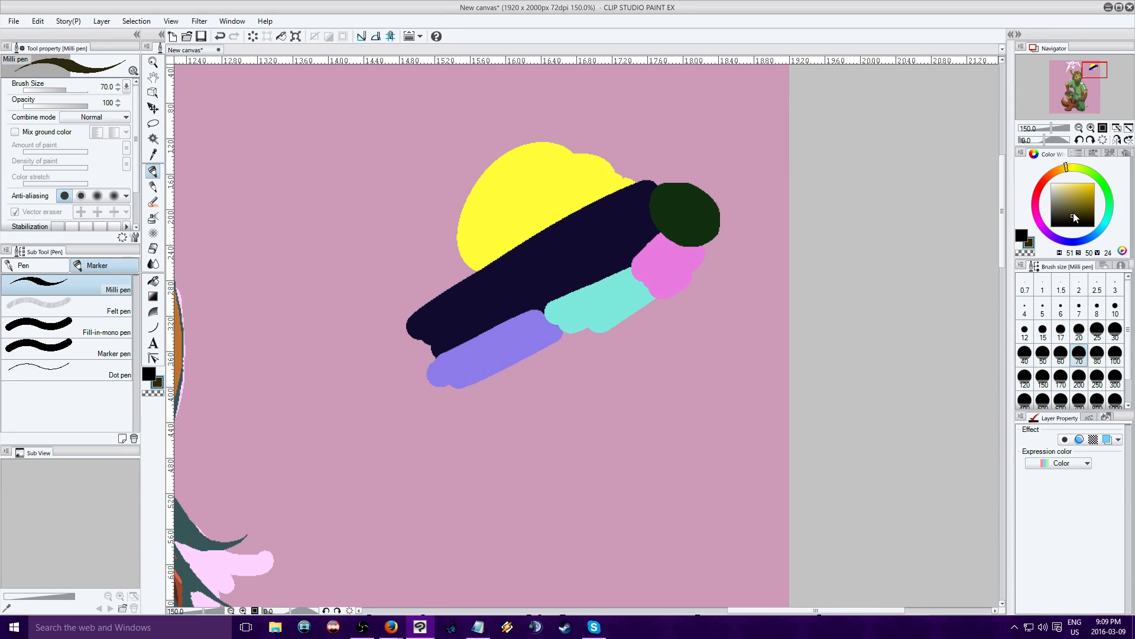
left_click_drag(414, 321, 423, 378)
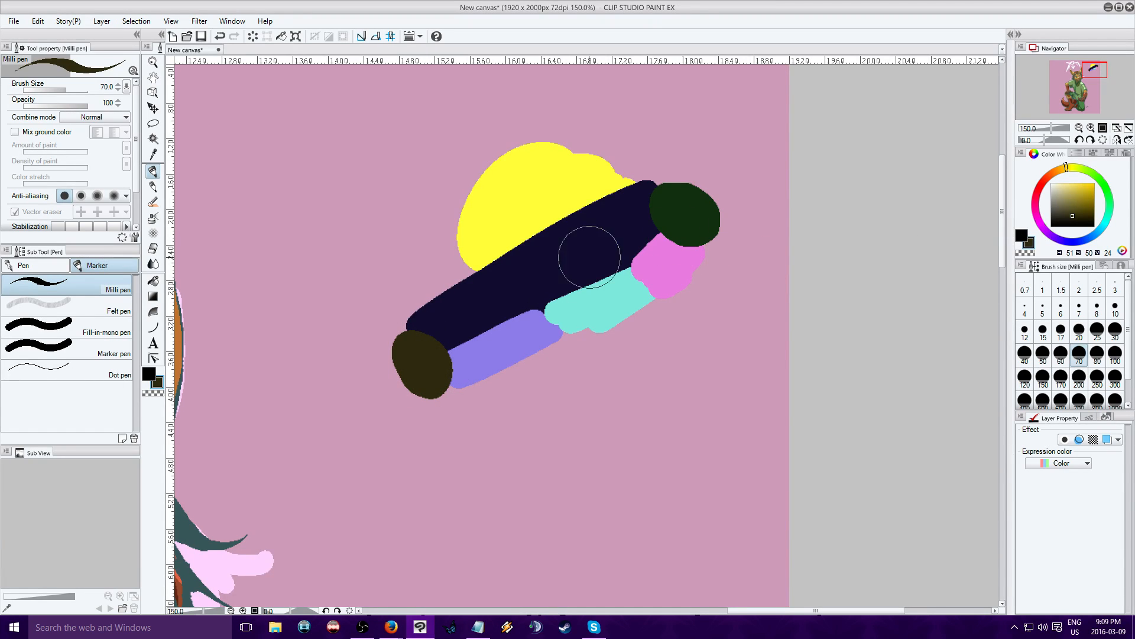
left_click_drag(401, 349, 430, 355)
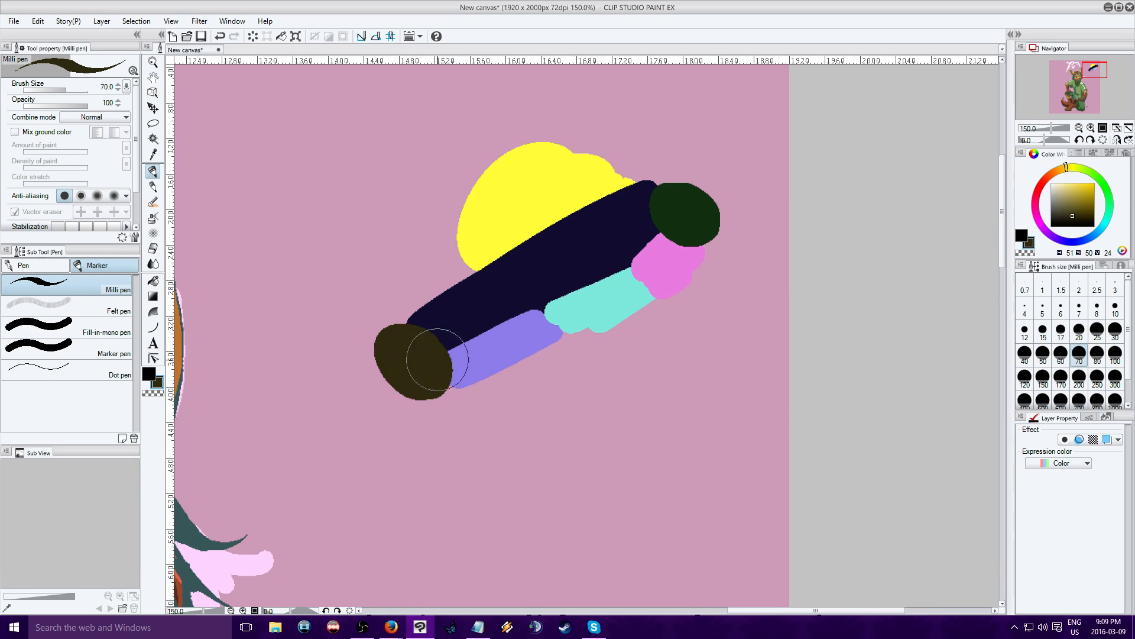
Repaint the stripe's brown end at H 45 and its green end at H 103, both with S 58, V 24.
left_click(497, 306, "alt")
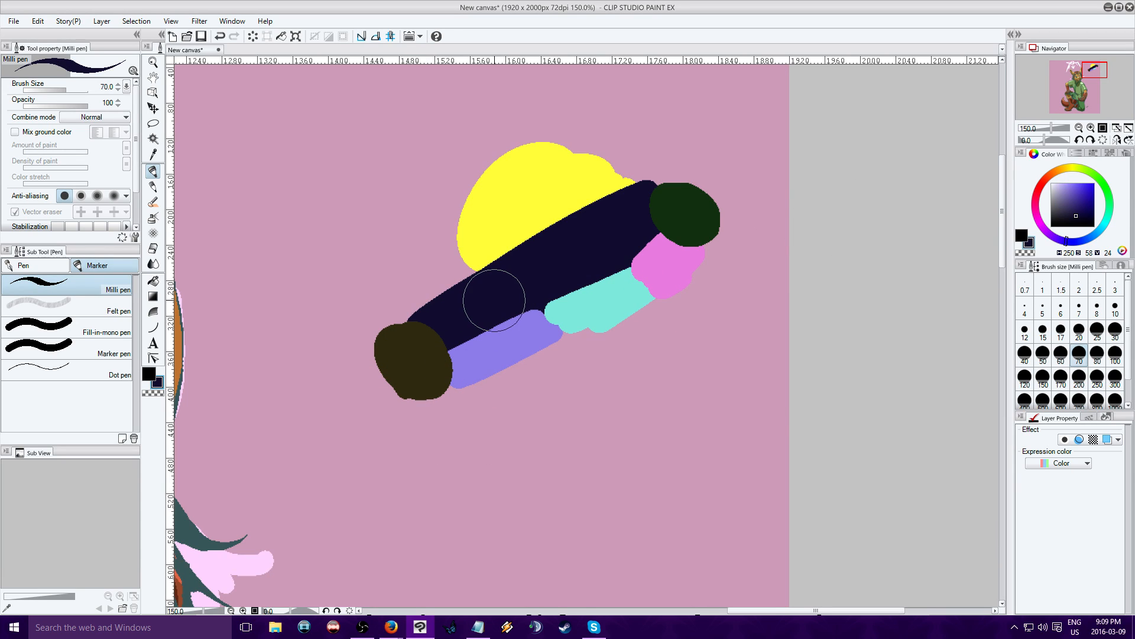
left_click(1062, 169)
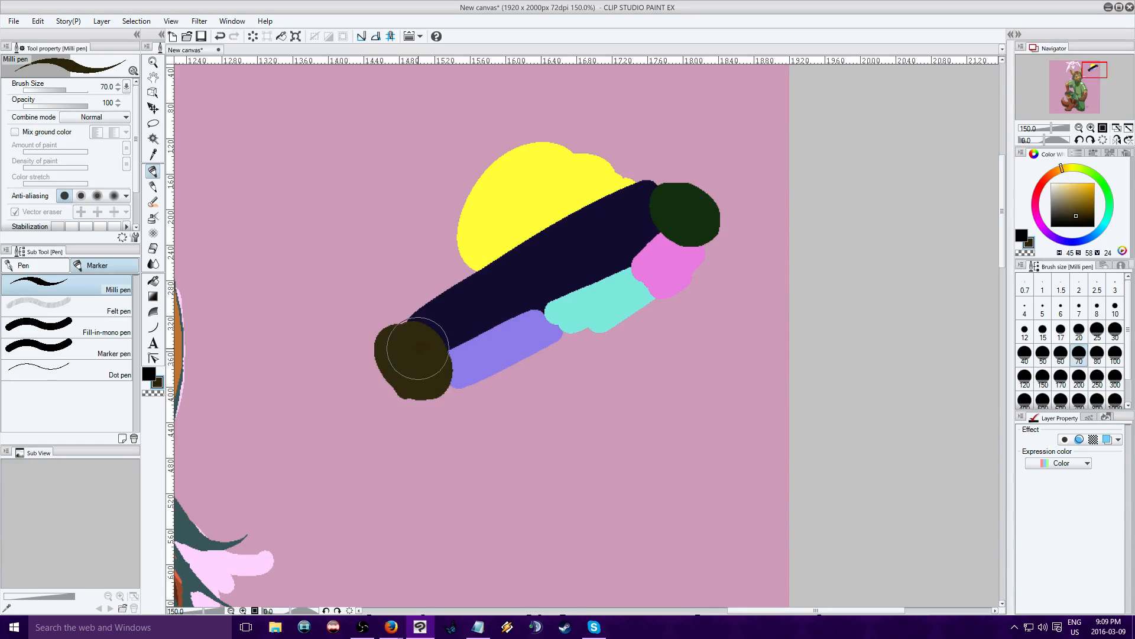
mouse_move(405, 355)
left_mouse_down()
mouse_move(437, 358)
mouse_move(395, 328)
left_mouse_up()
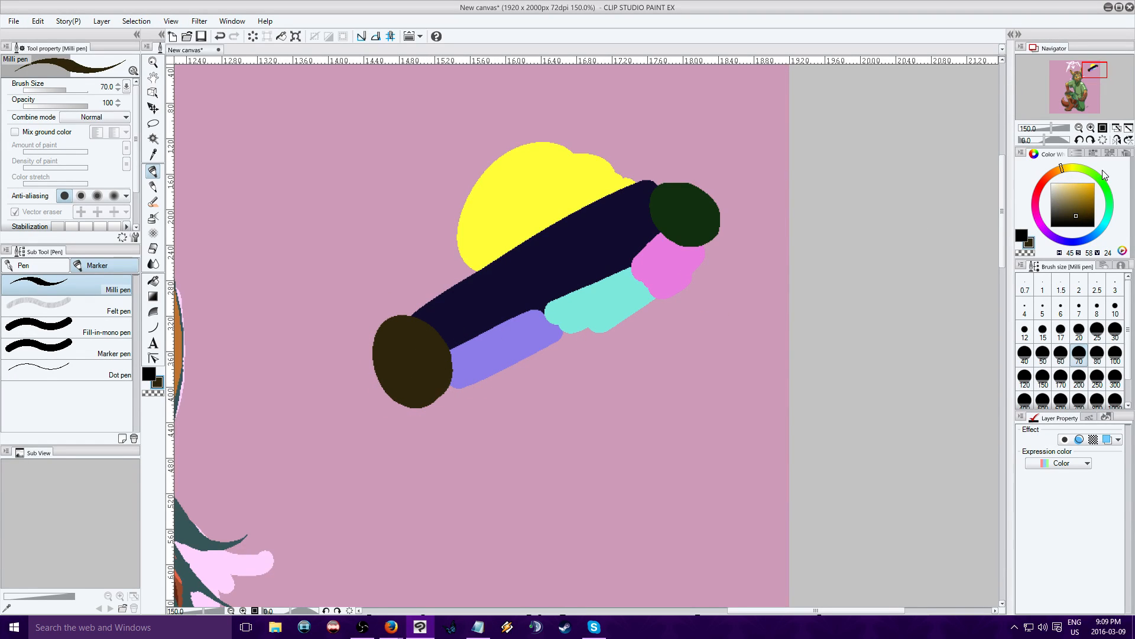
mouse_move(686, 210)
left_mouse_down()
mouse_move(674, 213)
mouse_move(697, 215)
mouse_move(689, 207)
mouse_move(689, 219)
left_mouse_up()
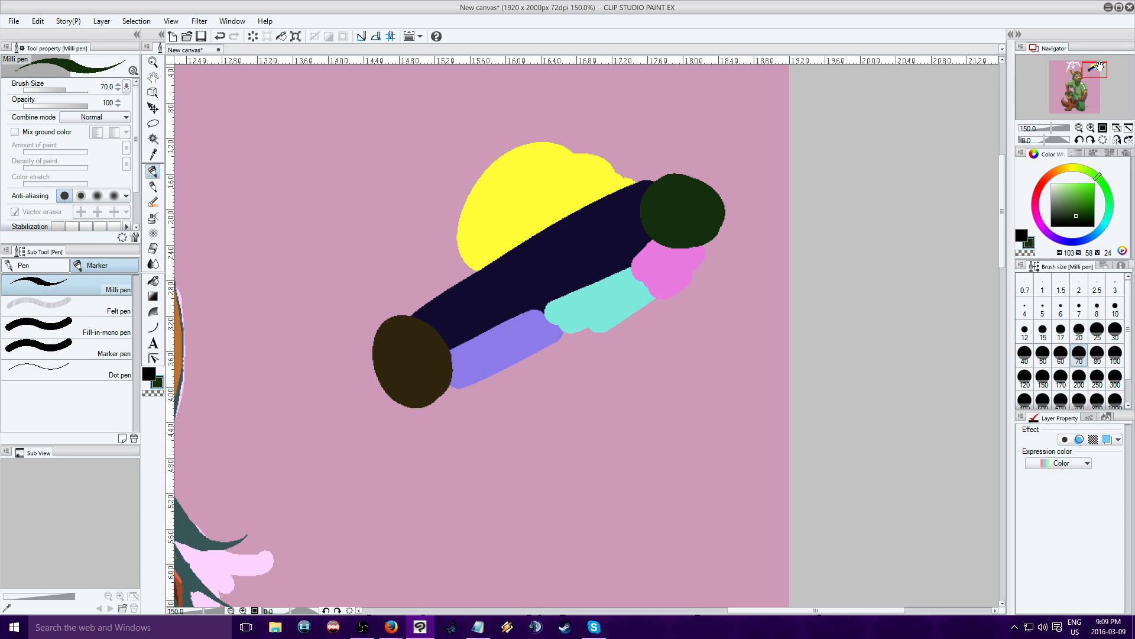
Try the character's entire line art in a dark orange-brown (H 36, S 76, V 45).
mouse_move(1098, 66)
left_mouse_down()
mouse_move(1075, 71)
mouse_move(1079, 98)
mouse_move(1080, 75)
left_mouse_up()
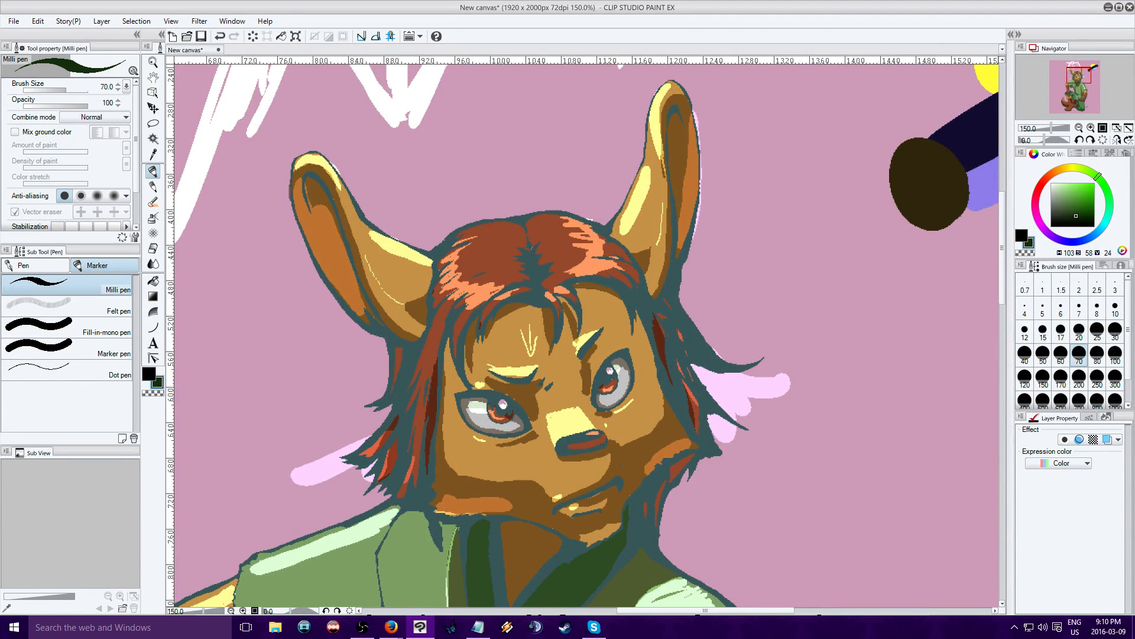
left_click(1057, 171)
left_click(1084, 207)
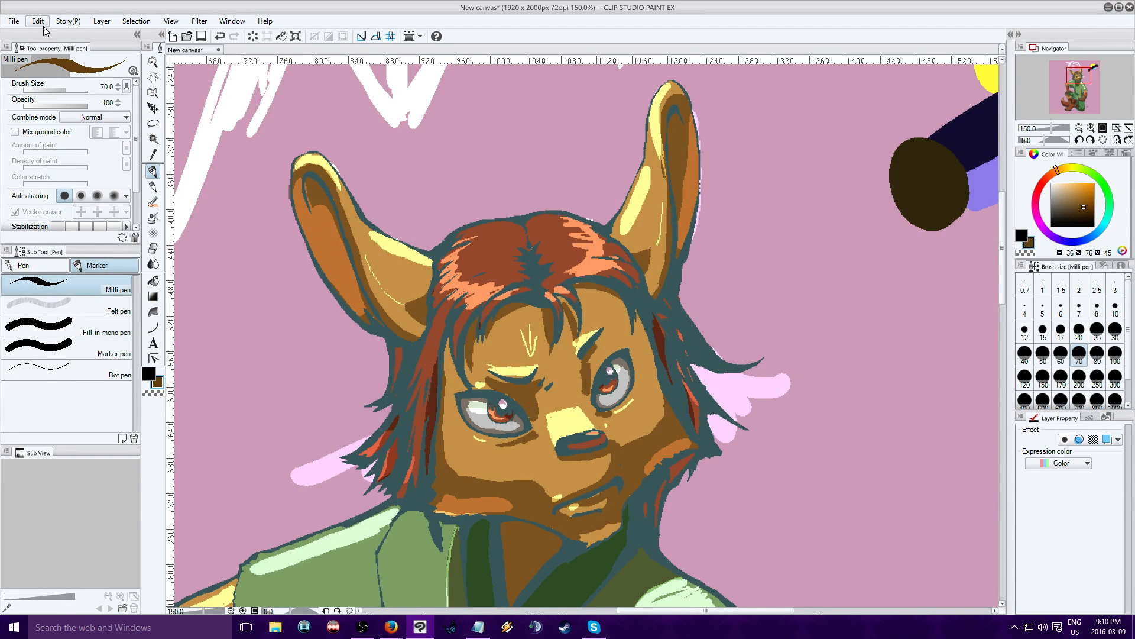
left_click(282, 36)
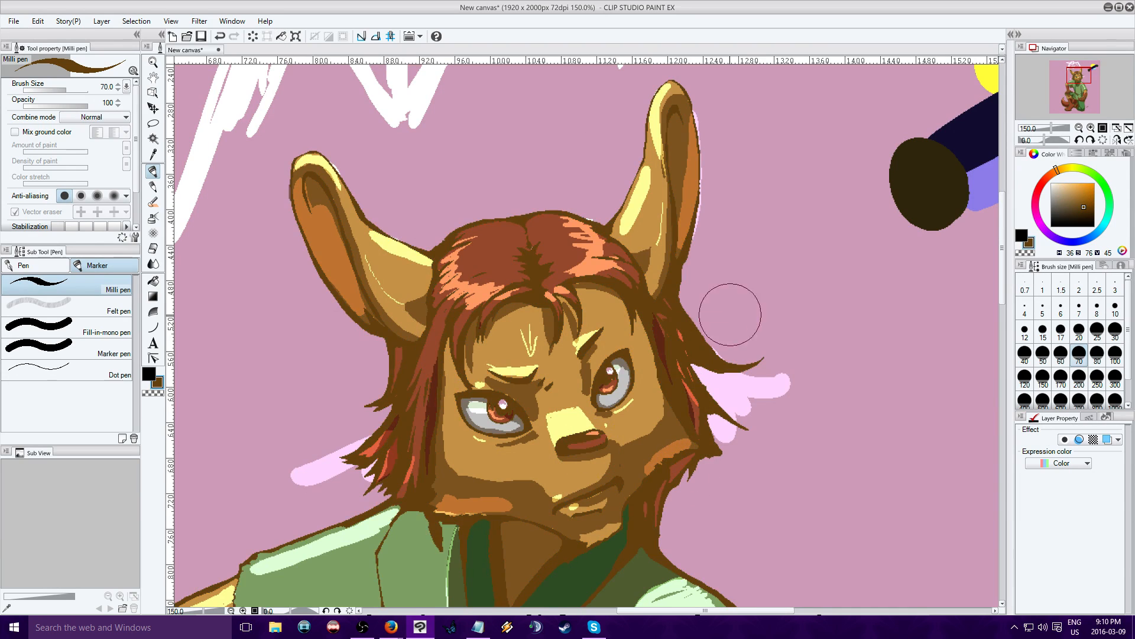
Fill the character's entire line art with dark purple (H 282, S 76, V 45).
left_click_drag(1078, 68, 1075, 92)
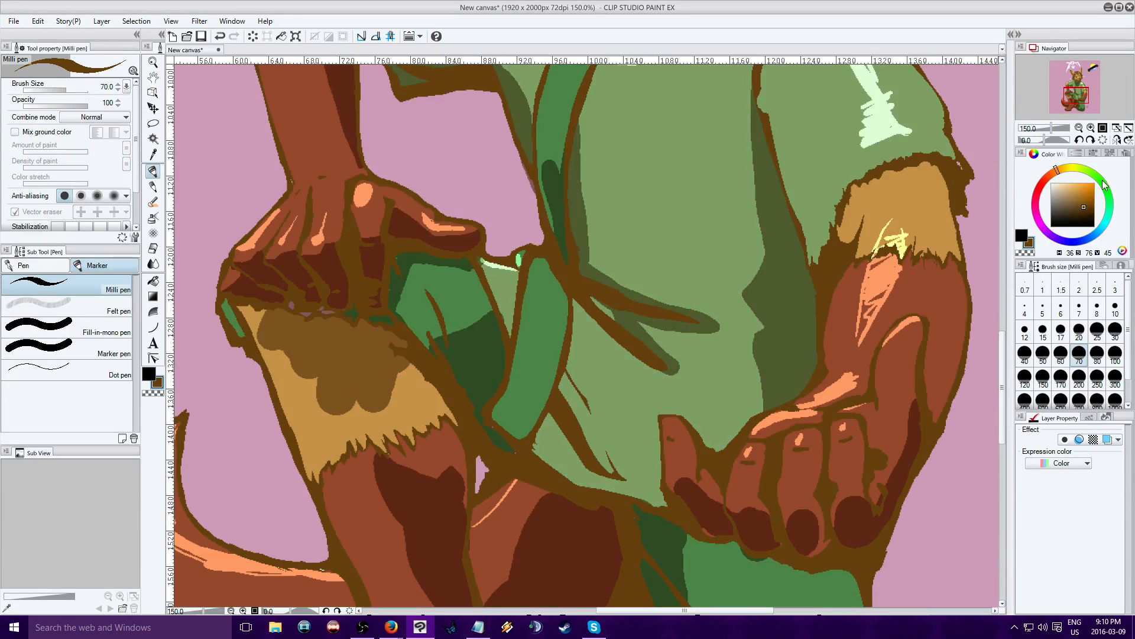
left_click(1044, 236)
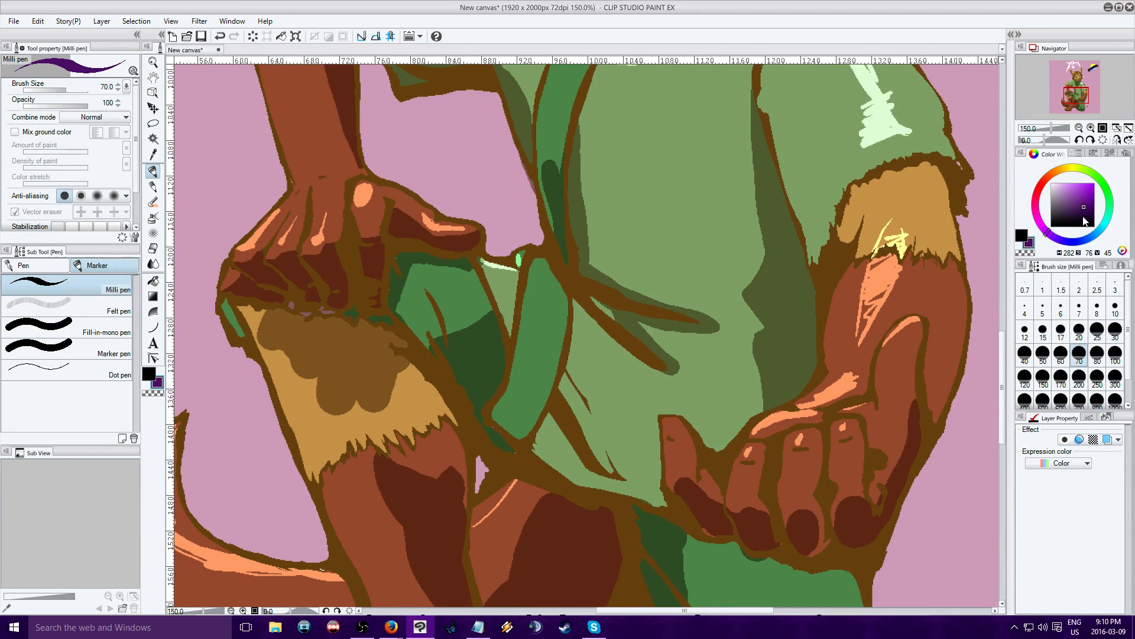
left_click(283, 37)
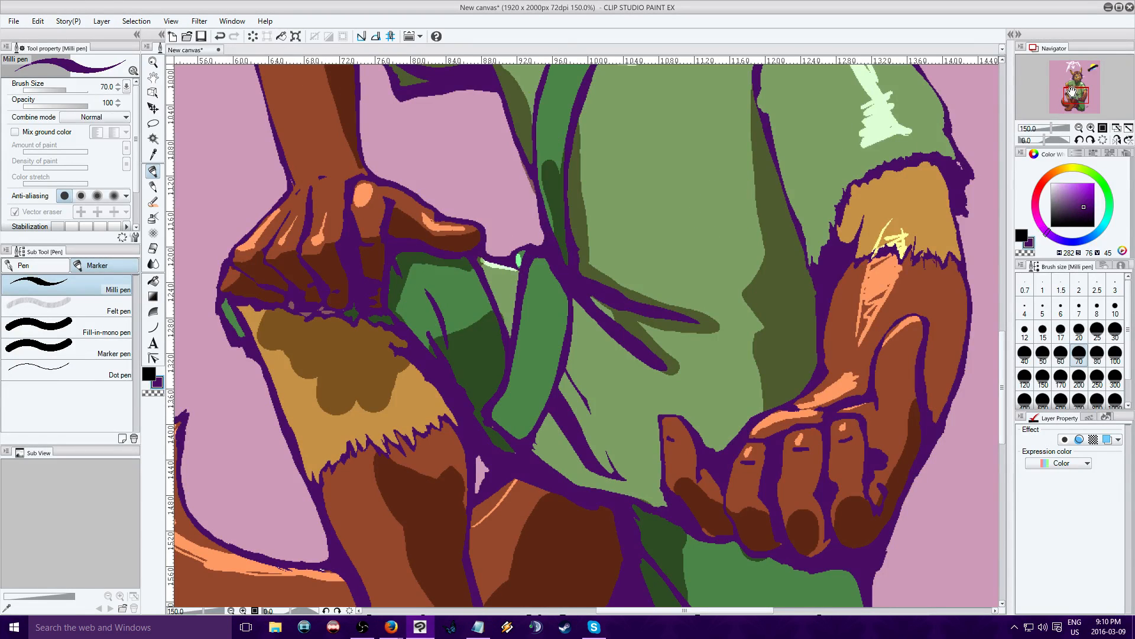
Examine the purple line art across the upper body and up close around the eyes, nose and hair.
left_click_drag(1072, 92, 1085, 69)
left_click(1079, 128)
left_click(1079, 128)
left_click(1091, 128)
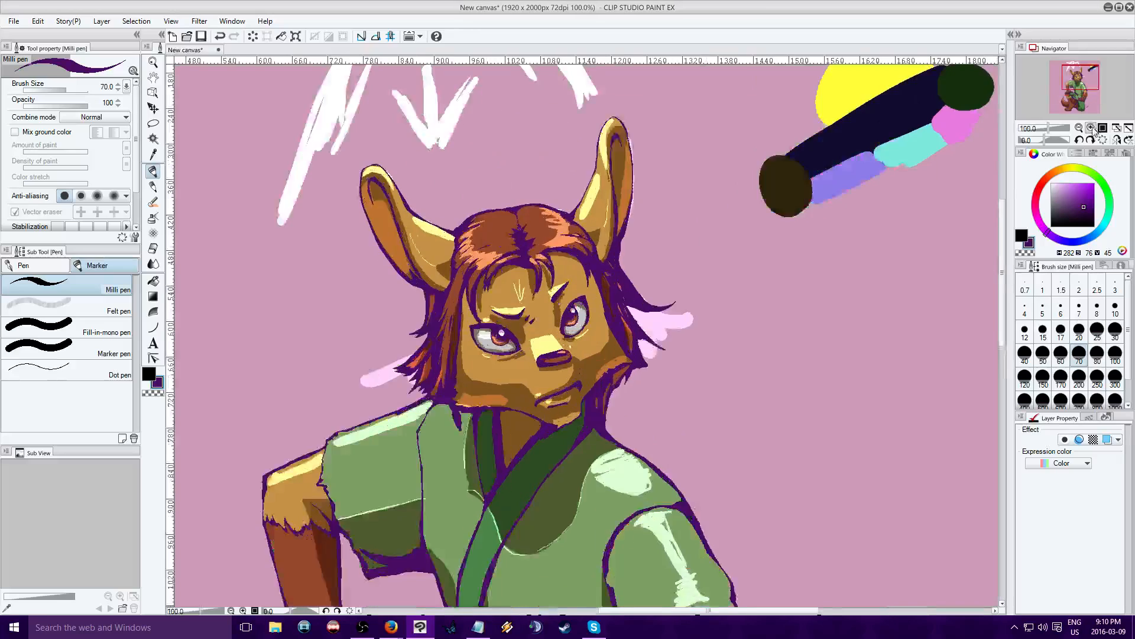
left_click(1090, 129)
left_click(1091, 127)
left_click(1091, 128)
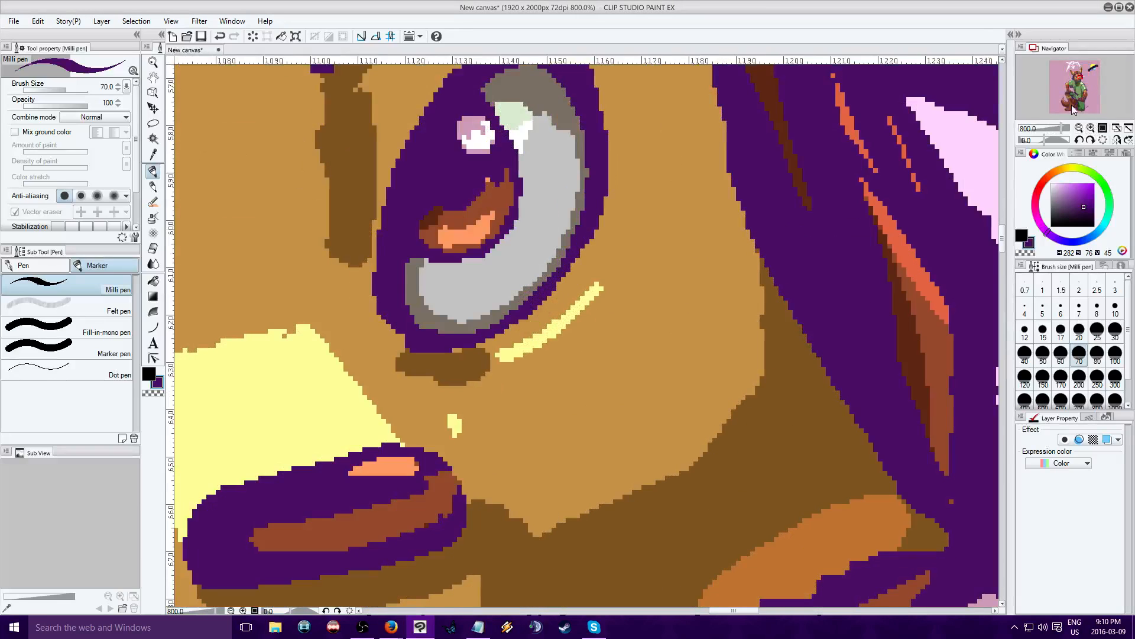
left_click(1079, 129)
left_click(1079, 128)
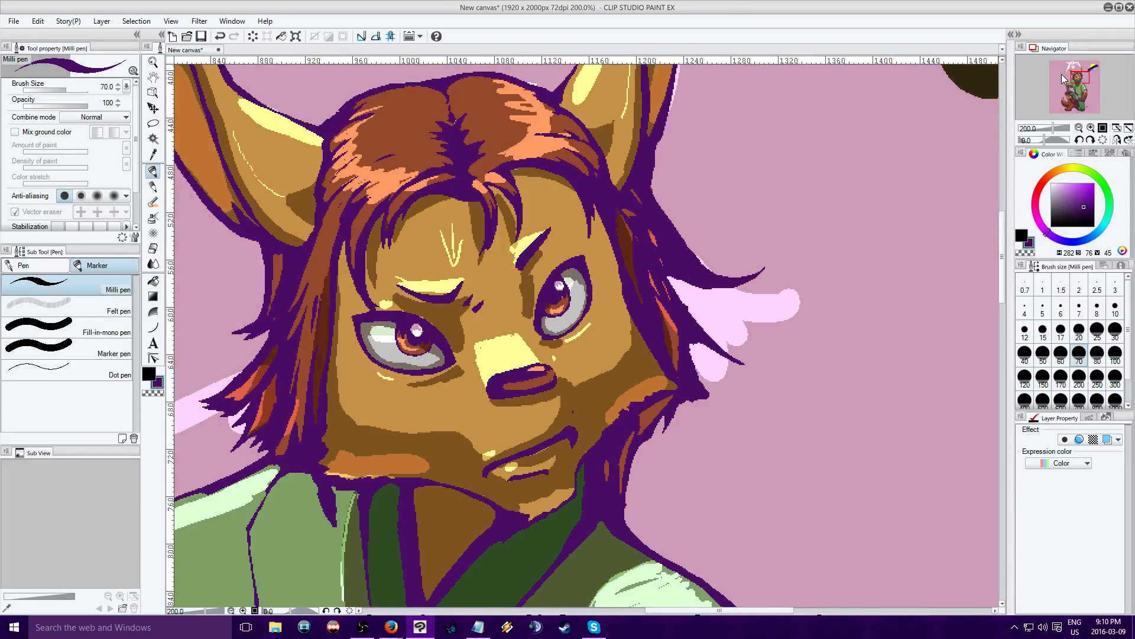
left_click_drag(1062, 74, 1068, 80)
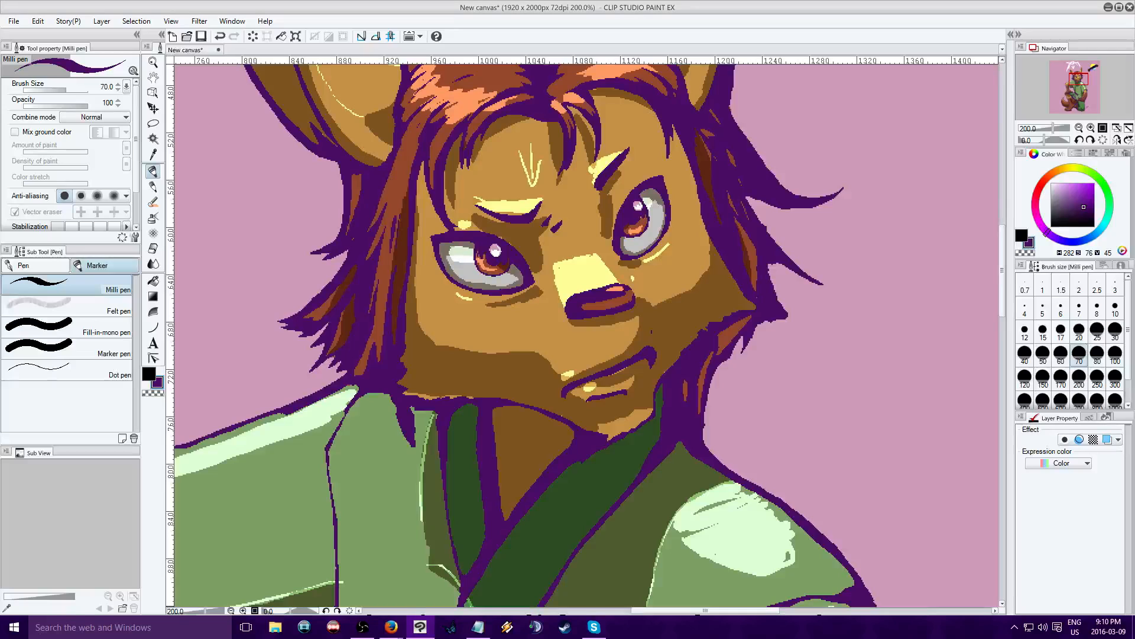
Soften the highlights on the nose bridge and forehead with the Blend tool at brush size 60.
mouse_move(1075, 82)
left_mouse_down()
mouse_move(1071, 69)
mouse_move(1074, 82)
left_mouse_up()
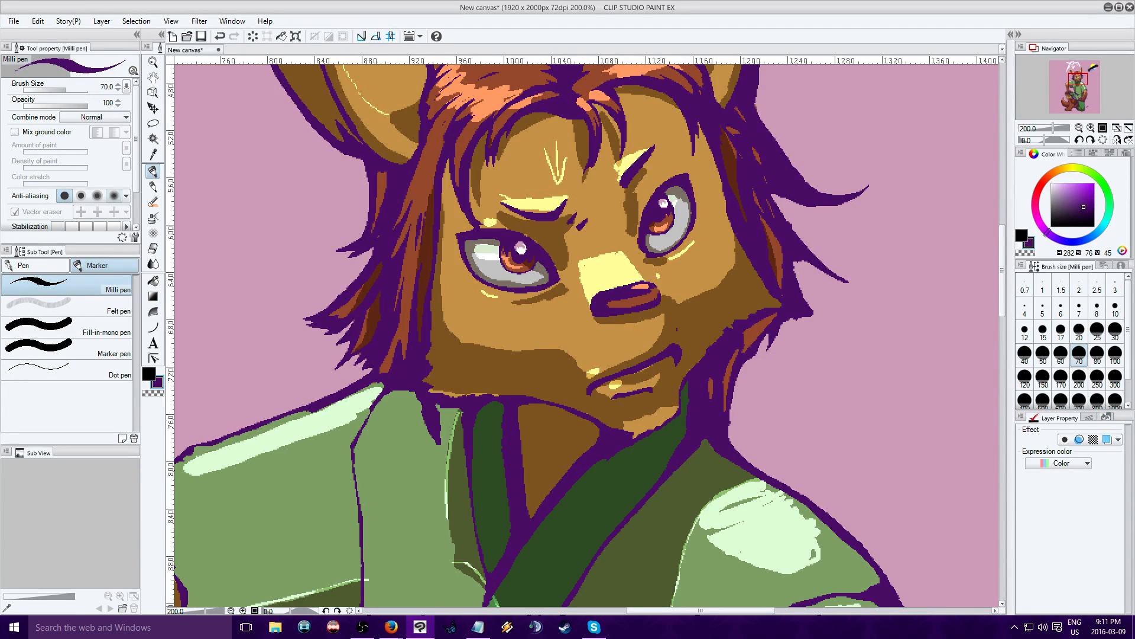
left_click(153, 263)
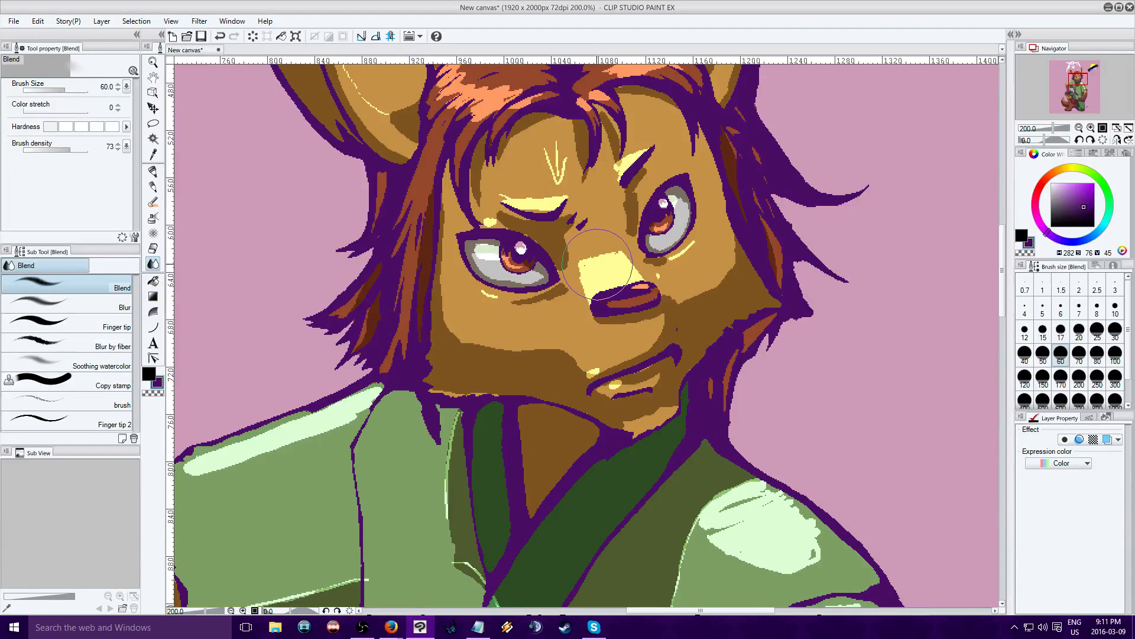
mouse_move(597, 265)
left_mouse_down()
mouse_move(591, 241)
mouse_move(591, 274)
mouse_move(594, 236)
mouse_move(621, 246)
mouse_move(581, 250)
mouse_move(524, 201)
mouse_move(545, 191)
mouse_move(532, 193)
mouse_move(550, 149)
mouse_move(550, 197)
mouse_move(545, 180)
mouse_move(513, 194)
left_mouse_up()
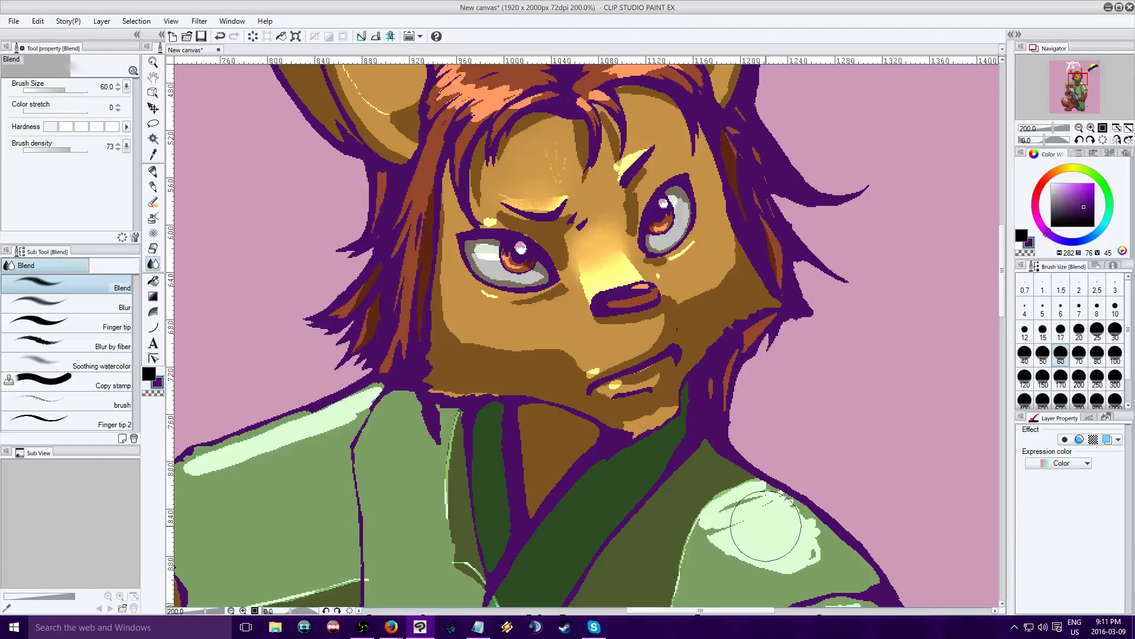
Soften the highlights on the front shoulder, nose bridge and brow with the Blend tool at brush size 60.
mouse_move(766, 525)
left_mouse_down()
mouse_move(757, 497)
mouse_move(748, 512)
mouse_move(828, 562)
mouse_move(793, 567)
mouse_move(729, 537)
mouse_move(724, 550)
left_mouse_up()
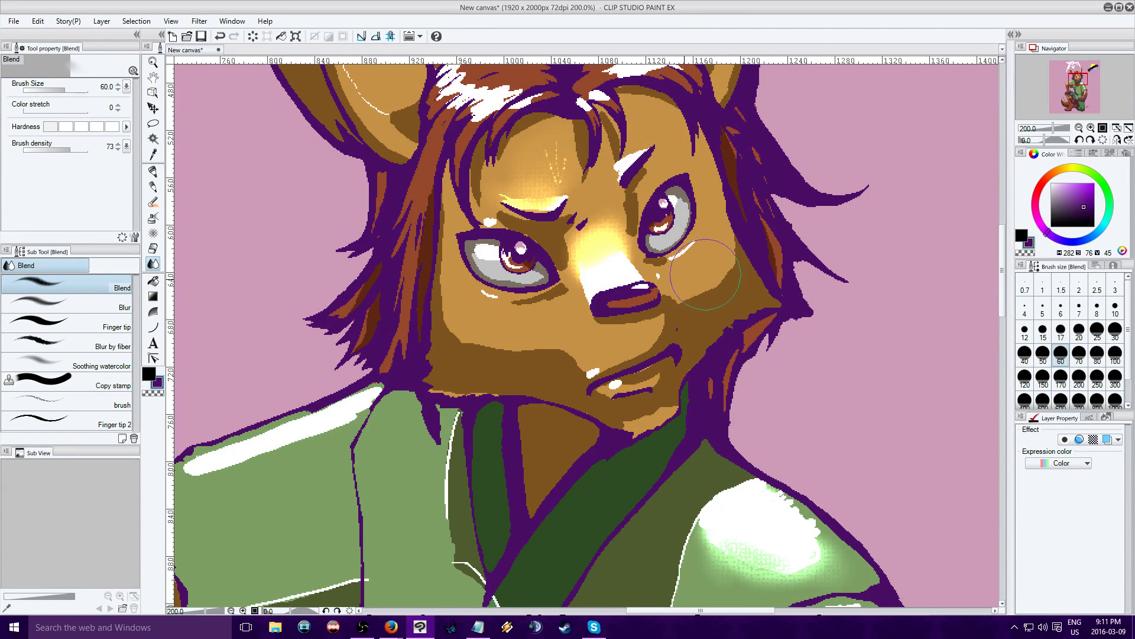
mouse_move(595, 263)
left_mouse_down()
mouse_move(552, 184)
mouse_move(535, 154)
left_mouse_up()
mouse_move(651, 140)
left_mouse_down()
mouse_move(598, 184)
mouse_move(610, 273)
mouse_move(663, 275)
mouse_move(579, 272)
mouse_move(575, 283)
mouse_move(618, 272)
mouse_move(597, 183)
mouse_move(583, 248)
mouse_move(585, 237)
left_mouse_up()
Blend the highlights in and beneath the eyes and around the mouth at brush size 20.
left_click(1078, 331)
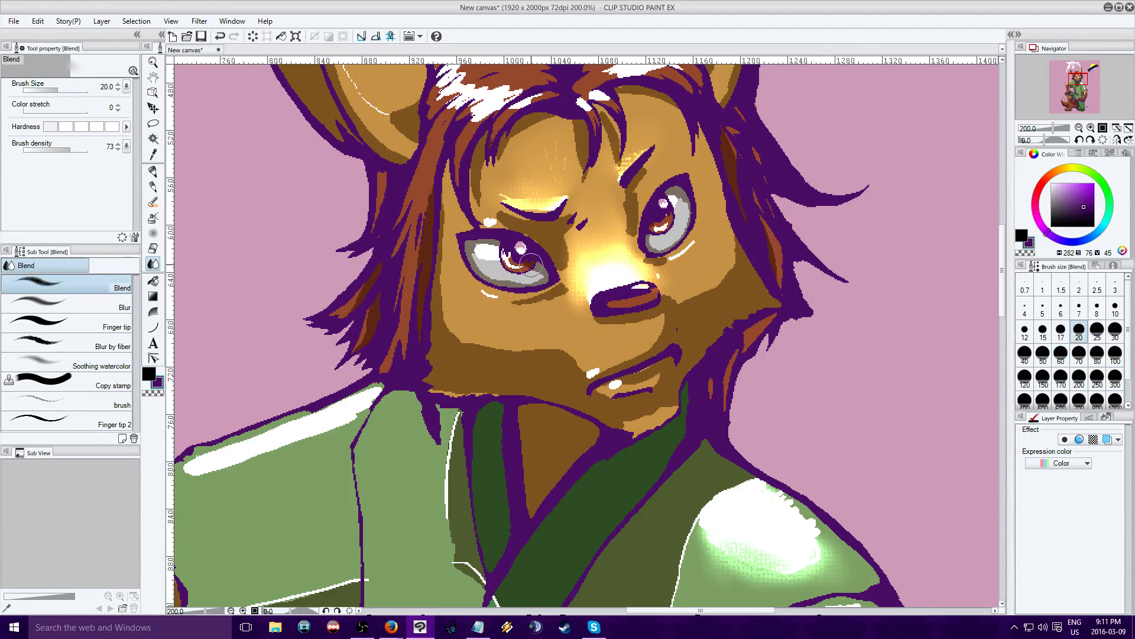
mouse_move(493, 257)
left_mouse_down()
mouse_move(503, 263)
mouse_move(481, 256)
left_mouse_up()
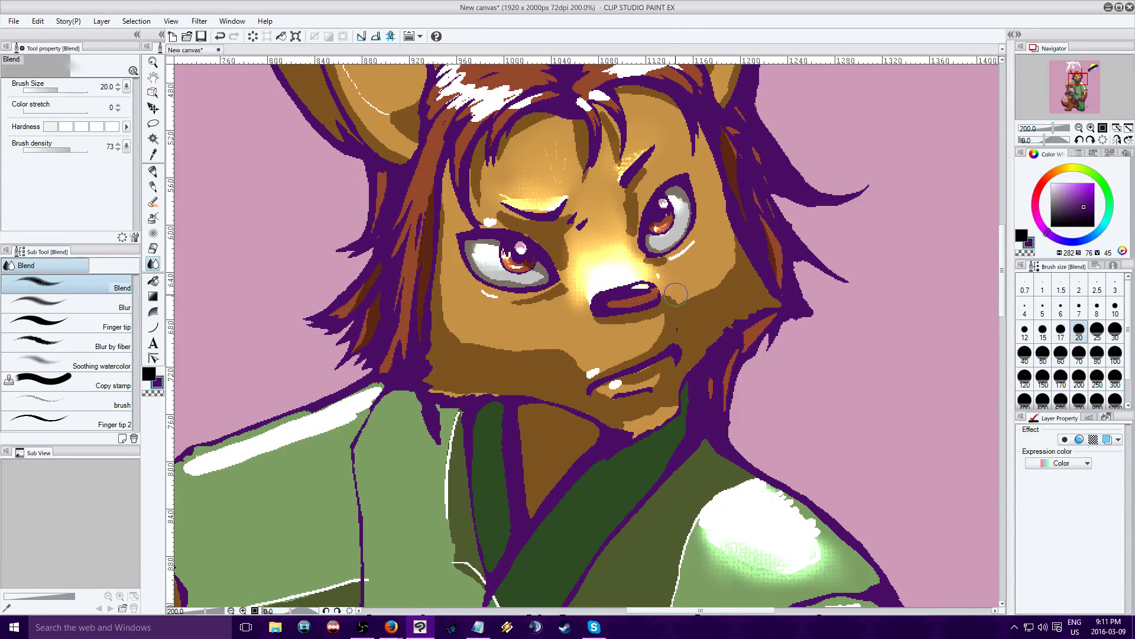
left_click_drag(674, 260, 706, 226)
mouse_move(609, 380)
left_mouse_down()
mouse_move(635, 383)
mouse_move(579, 361)
mouse_move(601, 365)
mouse_move(582, 379)
mouse_move(613, 367)
mouse_move(580, 379)
left_mouse_up()
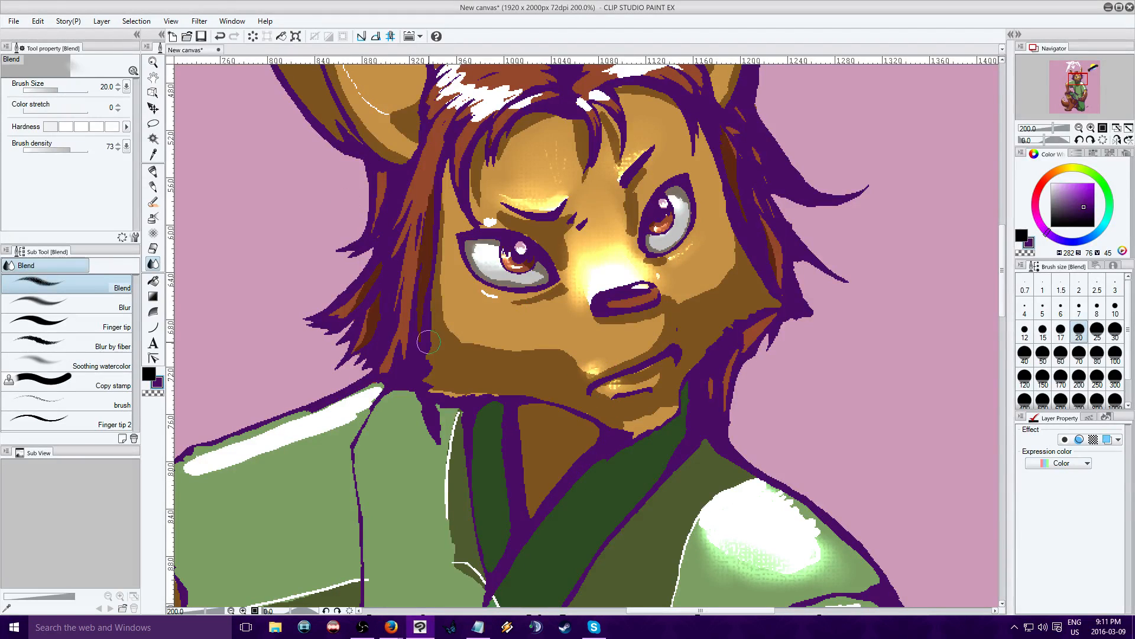
Blend the white highlights on both sides of the hair into the reddish-brown base.
mouse_move(499, 100)
left_mouse_down()
mouse_move(457, 139)
mouse_move(434, 139)
mouse_move(463, 89)
mouse_move(449, 84)
mouse_move(430, 96)
mouse_move(547, 74)
mouse_move(448, 100)
mouse_move(464, 75)
left_mouse_up()
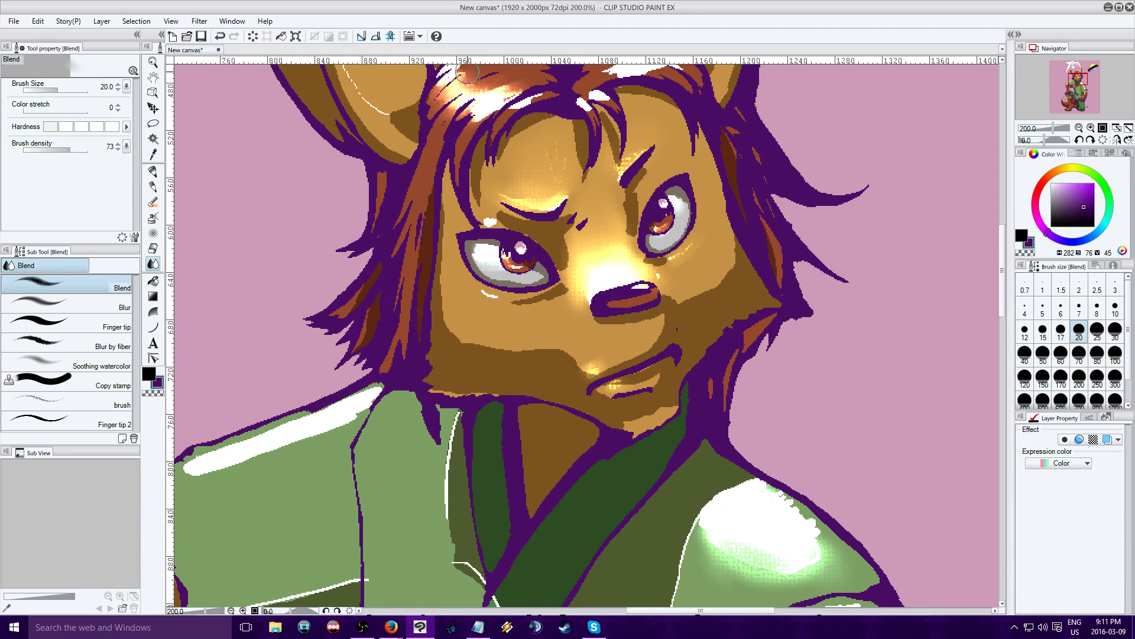
left_click_drag(1080, 77, 1072, 75)
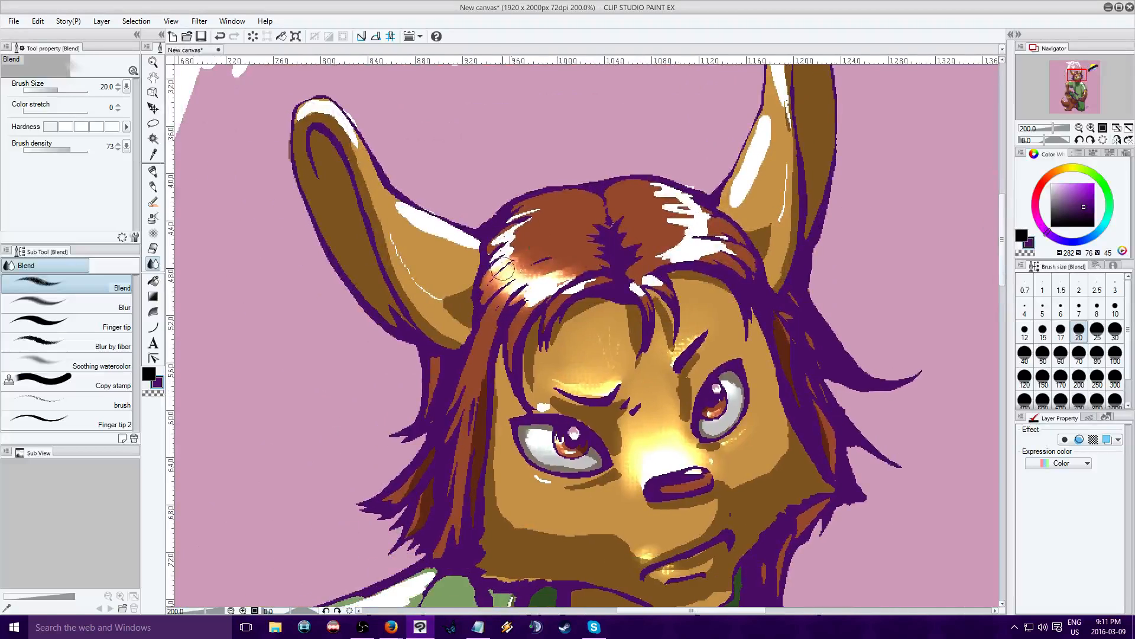
mouse_move(502, 266)
left_mouse_down()
mouse_move(542, 241)
mouse_move(529, 229)
mouse_move(498, 235)
mouse_move(548, 199)
left_mouse_up()
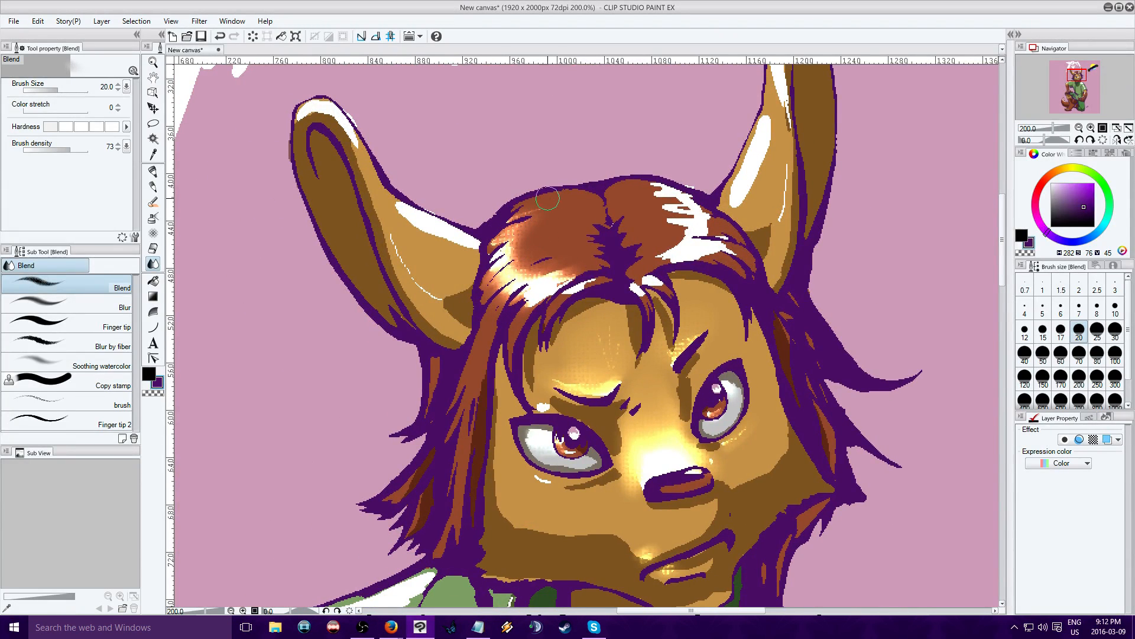
mouse_move(670, 195)
left_mouse_down()
mouse_move(695, 218)
mouse_move(641, 245)
mouse_move(643, 268)
mouse_move(673, 264)
mouse_move(703, 231)
left_mouse_up()
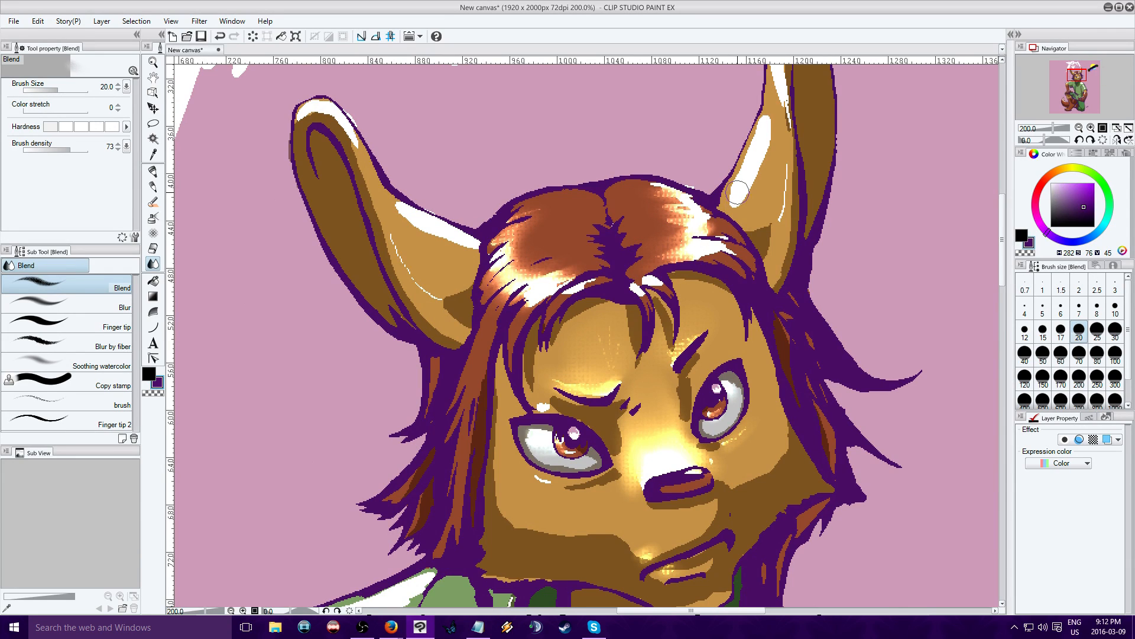
Soften the highlights on the tail, the outstretched forearm and the open palm with the Blend tool, raising the brush size to 60.
left_click(1078, 128)
left_click(1079, 128)
left_click_drag(1078, 89, 1077, 104)
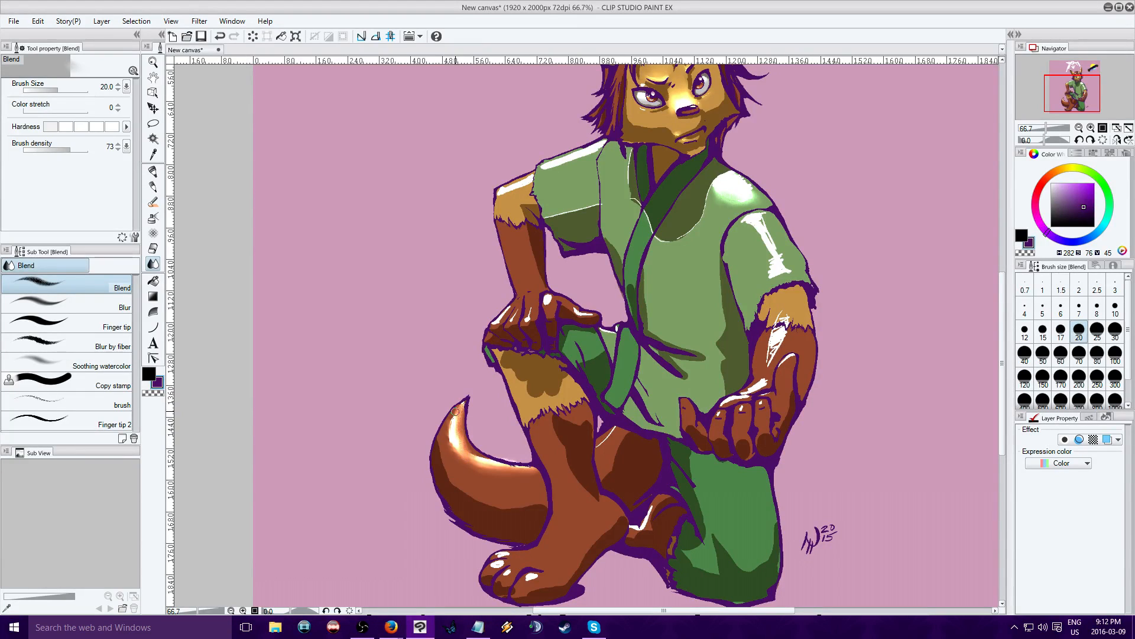
left_click(1061, 354)
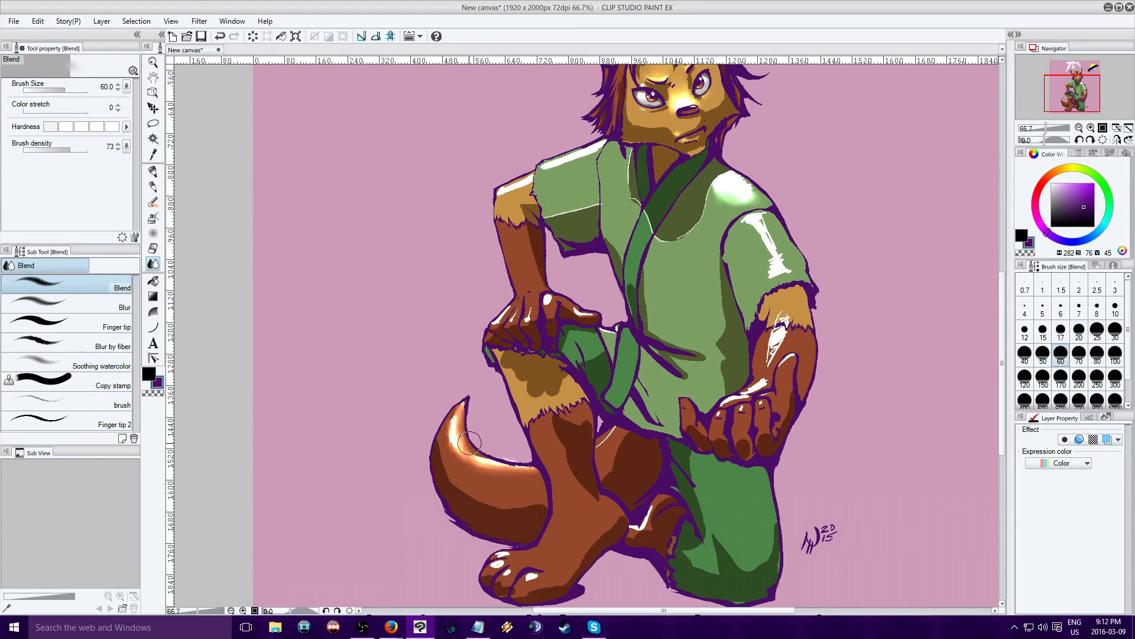
mouse_move(461, 422)
left_mouse_down()
mouse_move(469, 394)
mouse_move(466, 436)
mouse_move(451, 412)
mouse_move(477, 443)
mouse_move(458, 449)
mouse_move(460, 429)
mouse_move(535, 460)
mouse_move(466, 450)
mouse_move(509, 441)
mouse_move(551, 470)
mouse_move(460, 440)
mouse_move(508, 440)
mouse_move(480, 455)
mouse_move(491, 427)
left_mouse_up()
mouse_move(767, 329)
left_mouse_down()
mouse_move(774, 355)
mouse_move(783, 319)
mouse_move(771, 354)
left_mouse_up()
left_click_drag(762, 384, 729, 405)
Blend the highlights on the shoulders, both sleeves, the bent upper arm and the shirt's seams.
mouse_move(755, 178)
left_mouse_down()
mouse_move(724, 179)
mouse_move(720, 193)
mouse_move(755, 189)
mouse_move(756, 203)
mouse_move(739, 178)
mouse_move(755, 196)
mouse_move(719, 196)
mouse_move(737, 187)
mouse_move(767, 204)
left_mouse_up()
mouse_move(766, 244)
left_mouse_down()
mouse_move(769, 227)
mouse_move(759, 260)
mouse_move(780, 278)
mouse_move(789, 269)
left_mouse_up()
mouse_move(605, 156)
left_mouse_down()
mouse_move(567, 162)
mouse_move(605, 145)
mouse_move(552, 181)
mouse_move(548, 201)
mouse_move(525, 181)
mouse_move(500, 202)
mouse_move(526, 175)
mouse_move(510, 209)
left_mouse_up()
mouse_move(595, 146)
left_mouse_down()
mouse_move(545, 171)
mouse_move(565, 179)
mouse_move(541, 192)
left_mouse_up()
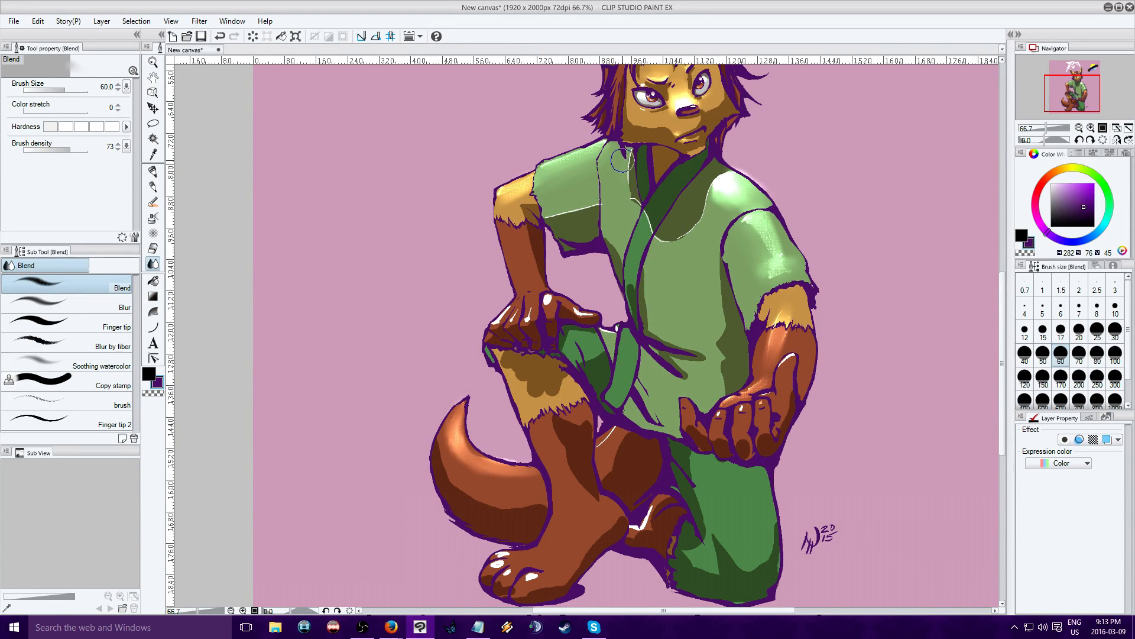
mouse_move(643, 217)
left_mouse_down()
mouse_move(626, 191)
mouse_move(693, 230)
mouse_move(710, 199)
left_mouse_up()
left_click_drag(575, 211, 565, 212)
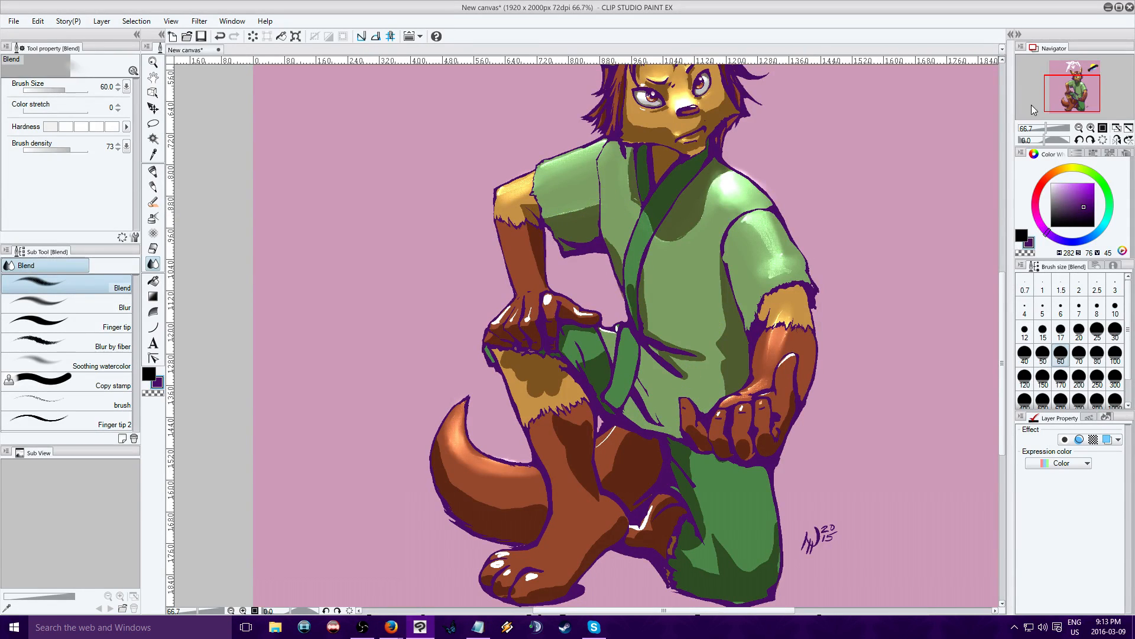
Smooth the shading on the shirt, sleeves and chin, and soften the highlights on the front shoulder and the hand on the knee.
scroll(1003, 119, "up", 3)
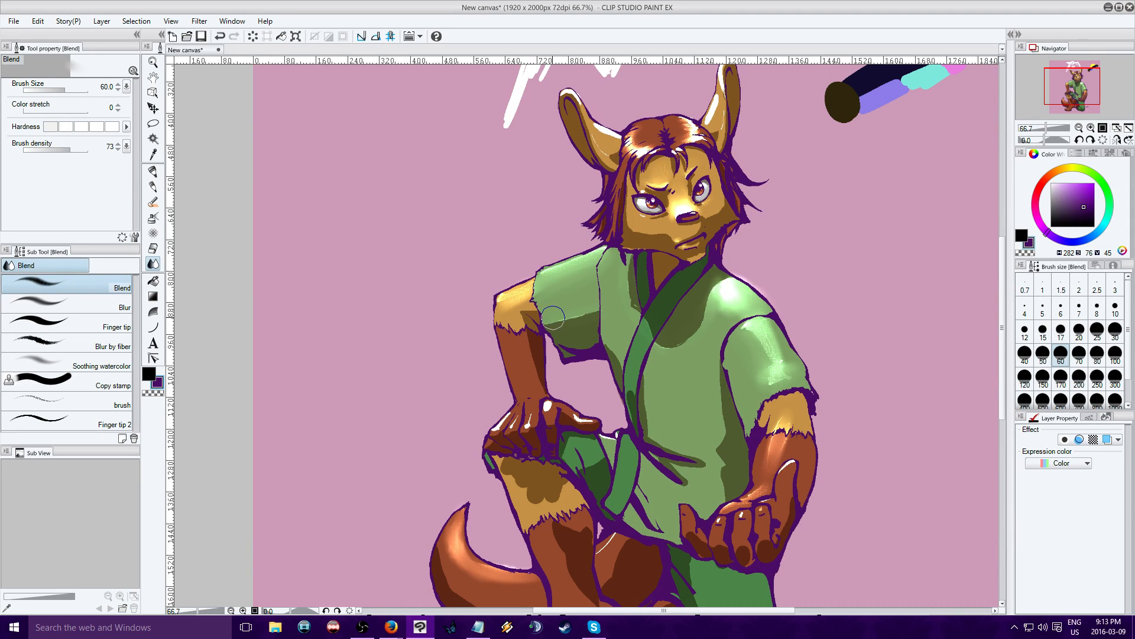
mouse_move(553, 318)
left_mouse_down()
mouse_move(597, 310)
mouse_move(588, 317)
mouse_move(594, 304)
mouse_move(596, 319)
mouse_move(592, 265)
mouse_move(623, 364)
mouse_move(592, 322)
mouse_move(682, 451)
mouse_move(623, 385)
mouse_move(630, 413)
mouse_move(634, 381)
mouse_move(628, 411)
mouse_move(675, 307)
mouse_move(645, 326)
mouse_move(628, 283)
mouse_move(690, 331)
mouse_move(666, 322)
mouse_move(652, 355)
mouse_move(710, 319)
mouse_move(667, 351)
mouse_move(722, 282)
mouse_move(708, 289)
mouse_move(733, 274)
mouse_move(708, 303)
mouse_move(741, 284)
mouse_move(705, 313)
mouse_move(720, 287)
mouse_move(719, 306)
mouse_move(725, 270)
mouse_move(712, 333)
mouse_move(714, 296)
mouse_move(699, 316)
mouse_move(721, 290)
mouse_move(704, 324)
mouse_move(669, 339)
left_mouse_up()
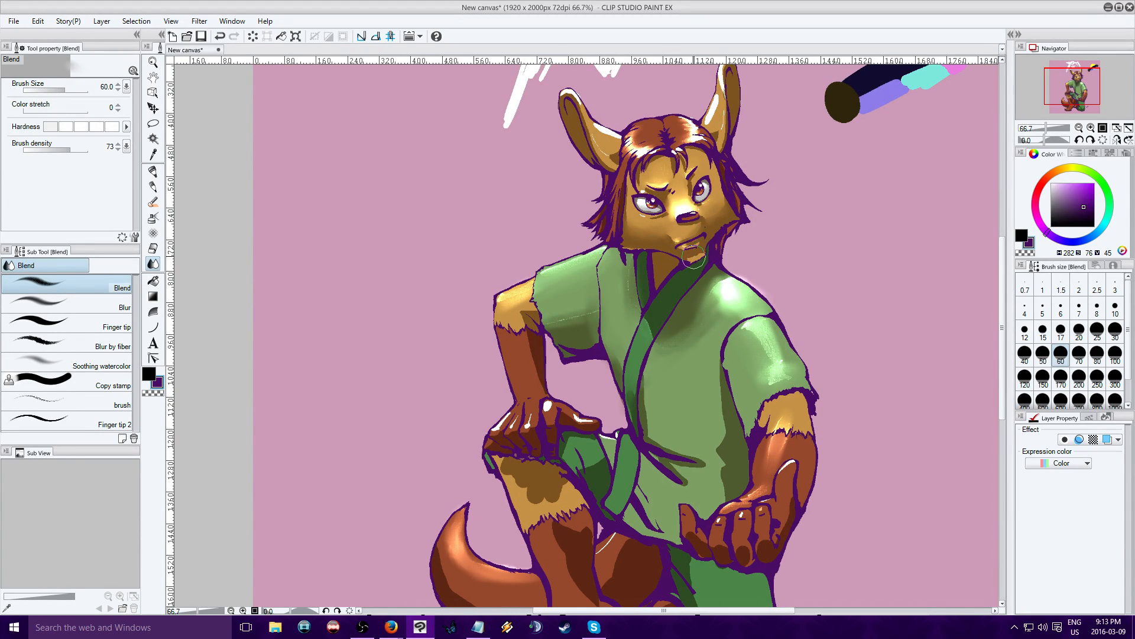
left_click_drag(694, 256, 698, 257)
mouse_move(565, 327)
left_mouse_down()
mouse_move(592, 329)
mouse_move(605, 314)
left_mouse_up()
mouse_move(722, 300)
left_mouse_down()
mouse_move(775, 286)
mouse_move(740, 302)
mouse_move(718, 293)
mouse_move(731, 288)
mouse_move(714, 294)
mouse_move(729, 285)
mouse_move(763, 302)
mouse_move(710, 311)
mouse_move(726, 285)
mouse_move(740, 307)
mouse_move(718, 301)
mouse_move(768, 318)
mouse_move(747, 331)
mouse_move(762, 325)
mouse_move(752, 328)
mouse_move(777, 382)
left_mouse_up()
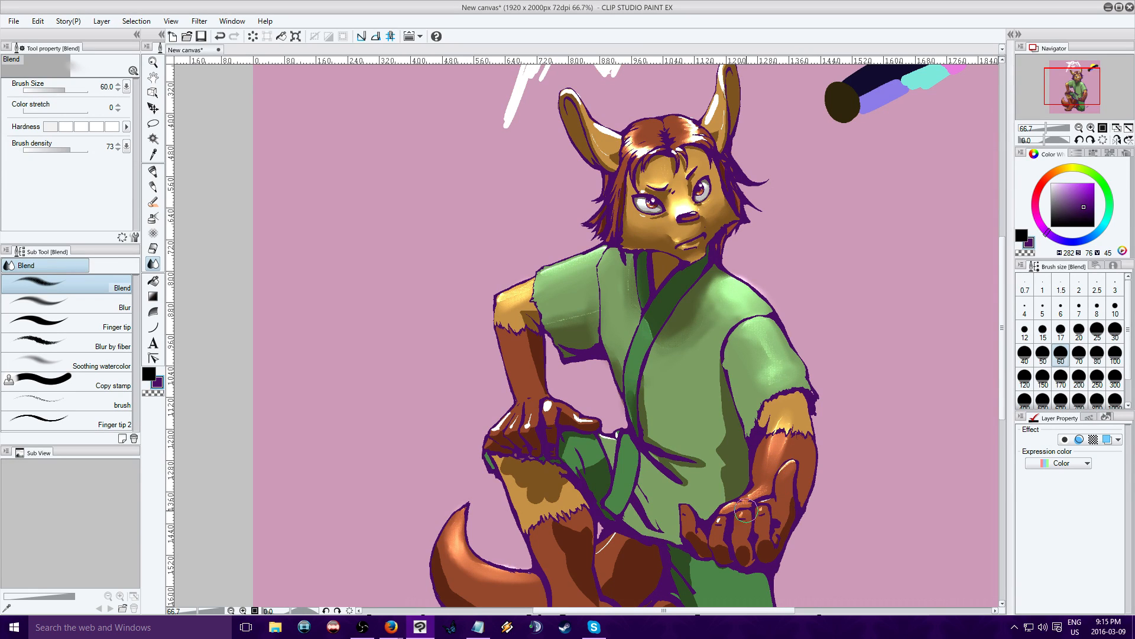
mouse_move(549, 408)
left_mouse_down()
mouse_move(531, 430)
mouse_move(530, 409)
mouse_move(513, 428)
mouse_move(502, 421)
mouse_move(513, 391)
left_mouse_up()
Switch to Firefox and back to the illustration, and paste the strip of four character paintings onto the canvas.
left_click_drag(1071, 83, 1079, 79)
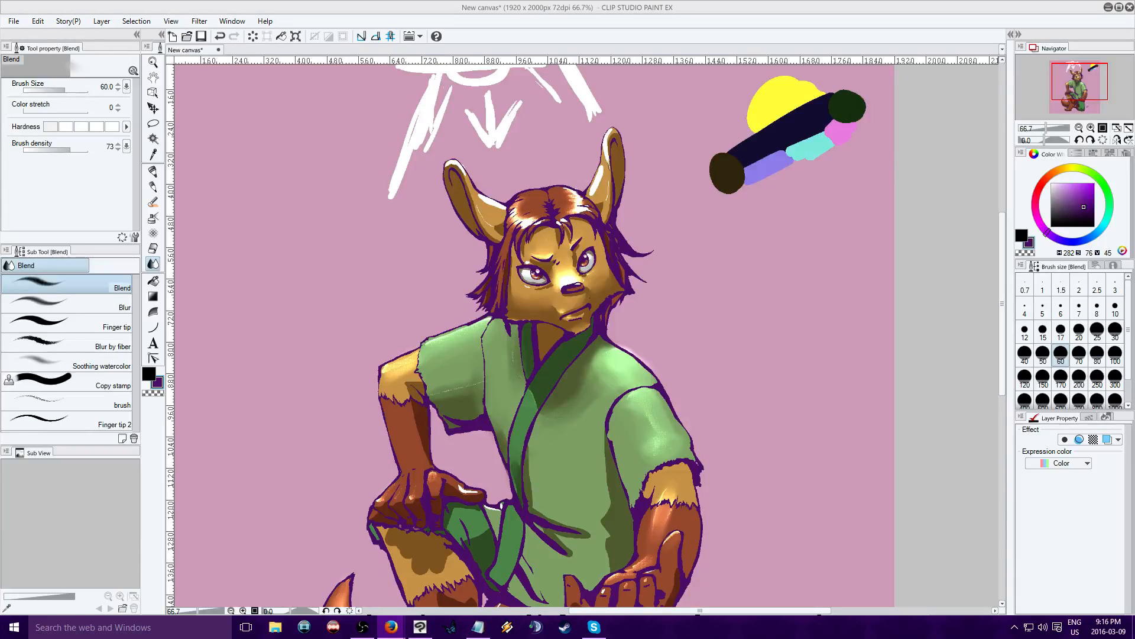
mouse_move(1091, 72)
left_mouse_down()
mouse_move(1088, 99)
mouse_move(1087, 83)
left_mouse_up()
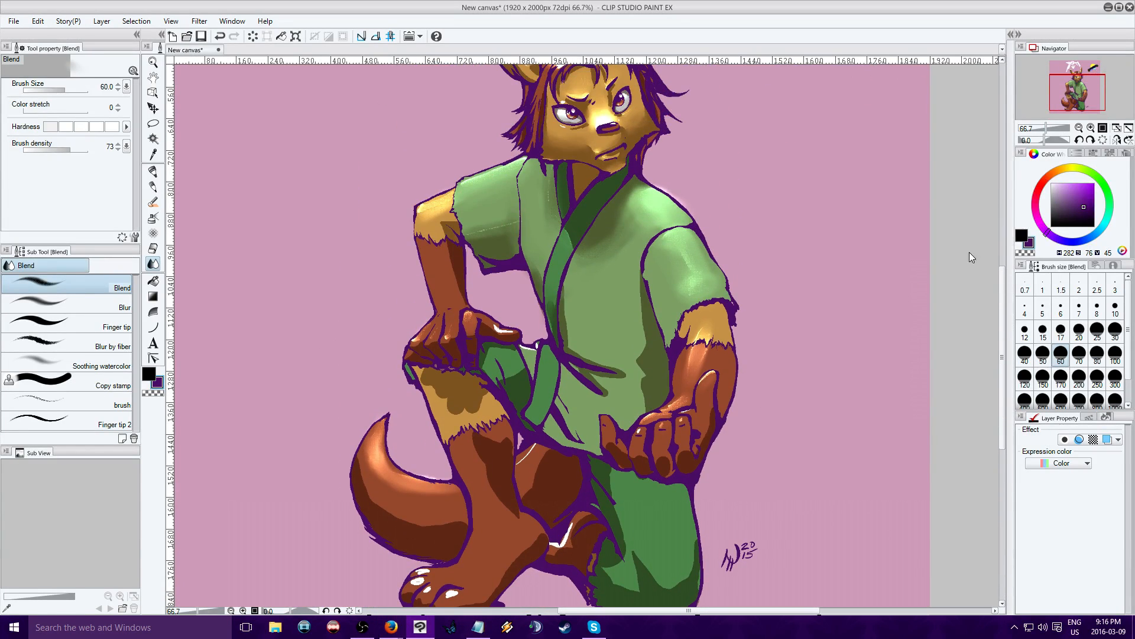
left_click(386, 630)
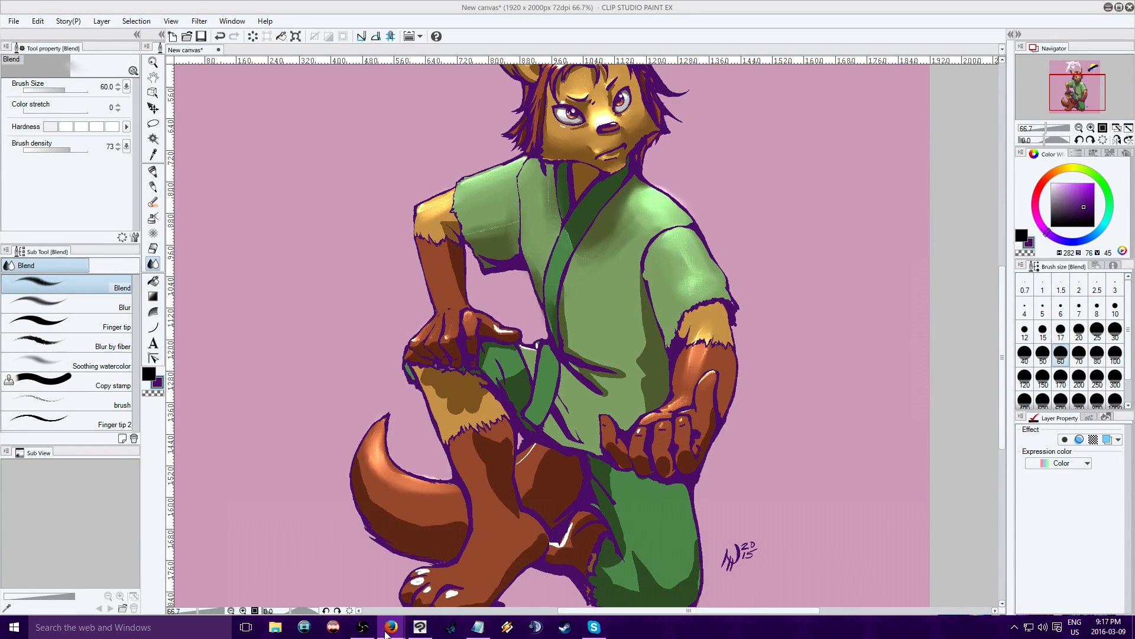
left_click(423, 632)
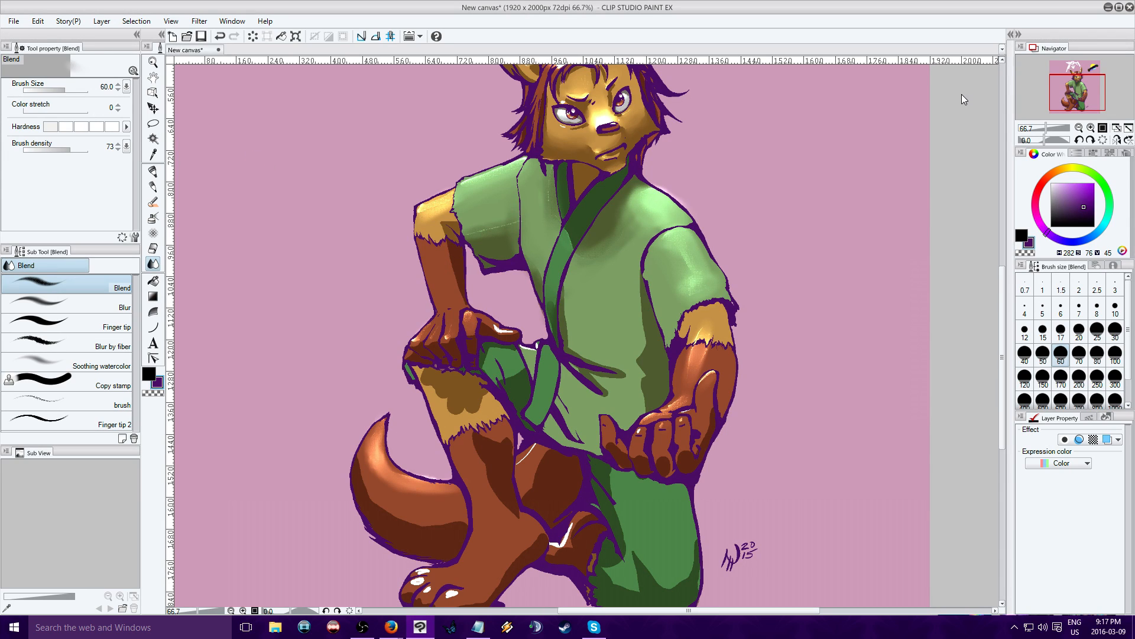
mouse_move(1067, 84)
left_mouse_down()
mouse_move(1050, 68)
mouse_move(1060, 74)
left_mouse_up()
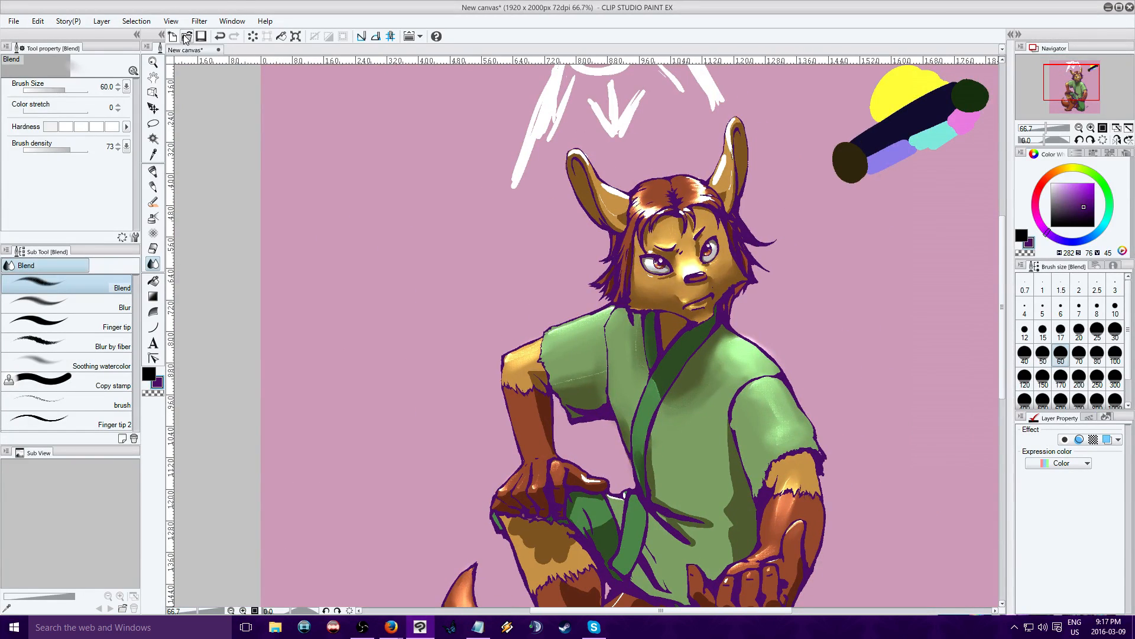
left_click(40, 22)
left_click(54, 105)
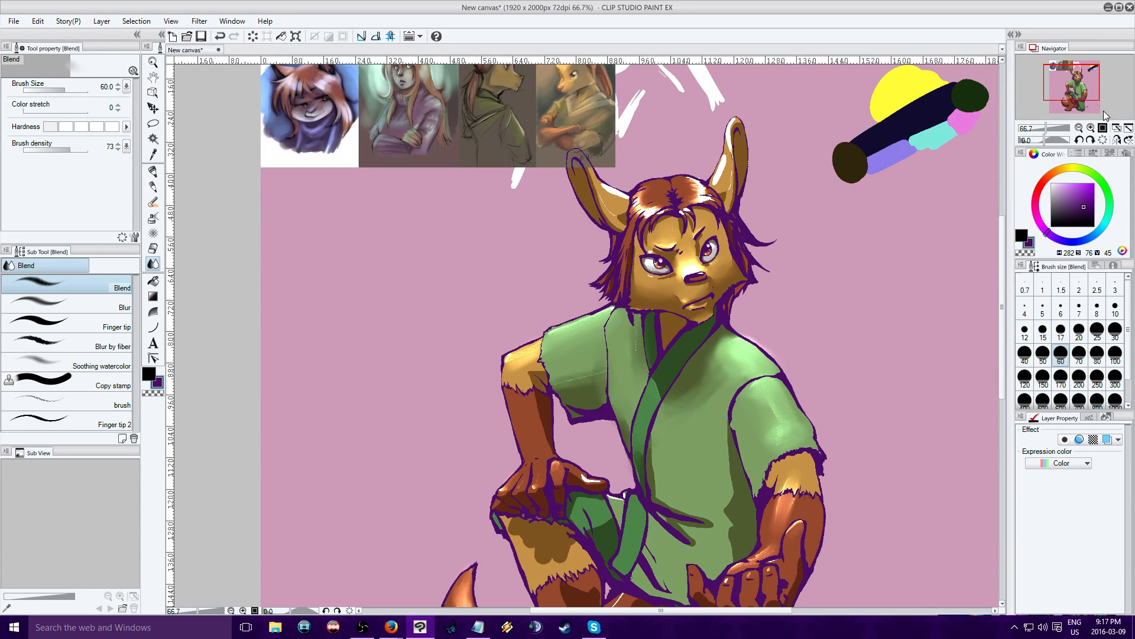
Examine the lighting and blending in the four pasted paintings, including a close look at the hair and faces.
scroll(1088, 107, "up", 2)
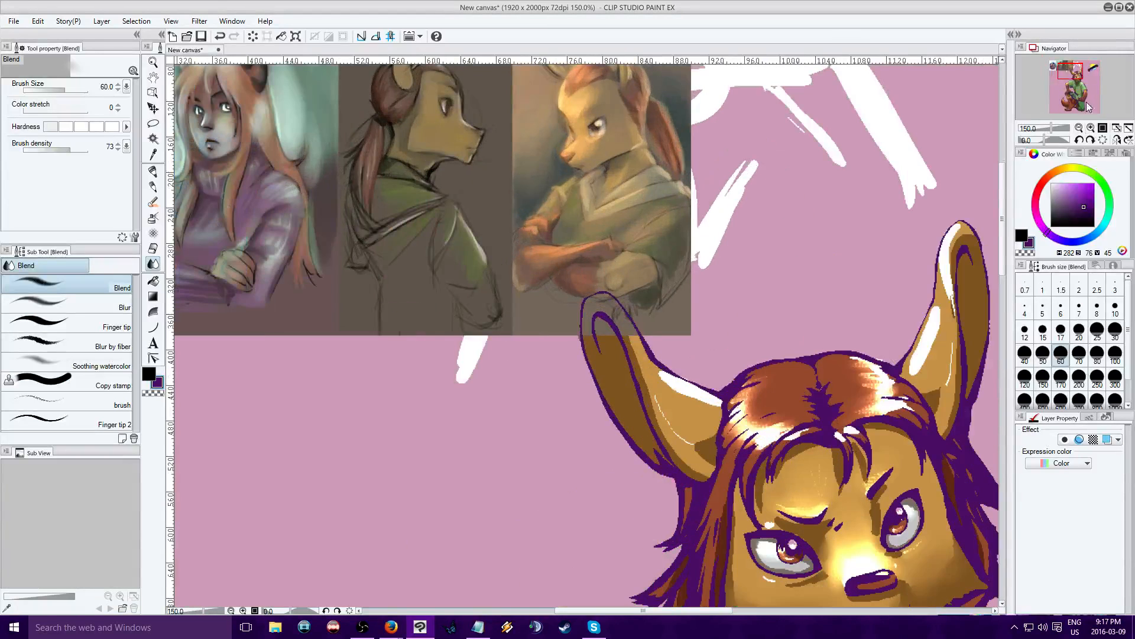
left_click_drag(1072, 70, 1062, 62)
left_click(1091, 129)
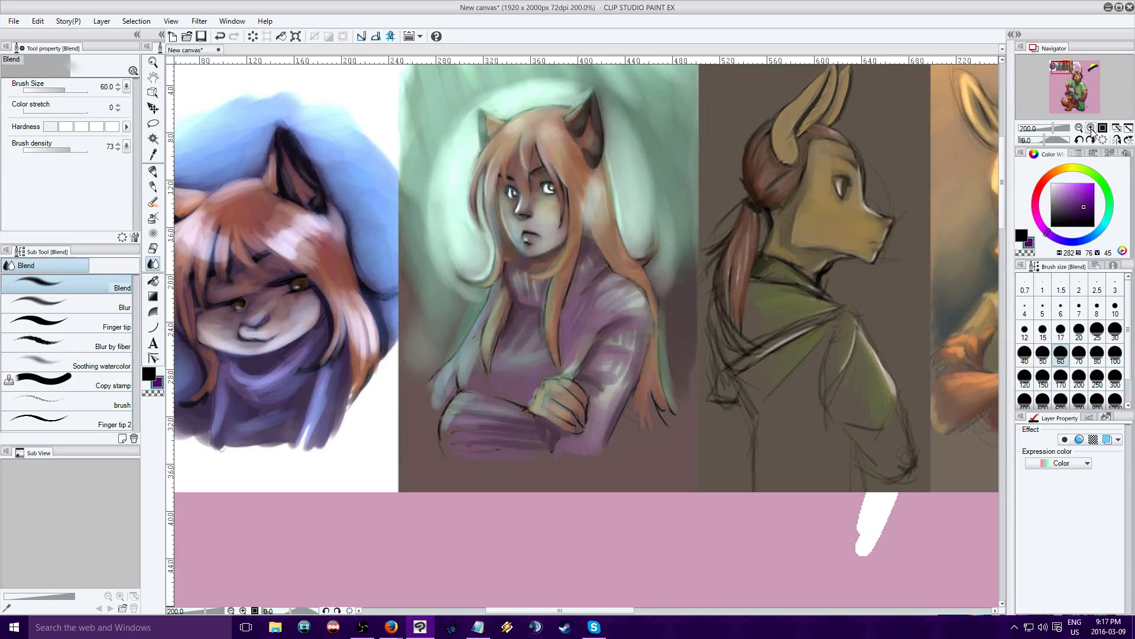
left_click(1091, 128)
left_click_drag(1056, 66, 1053, 64)
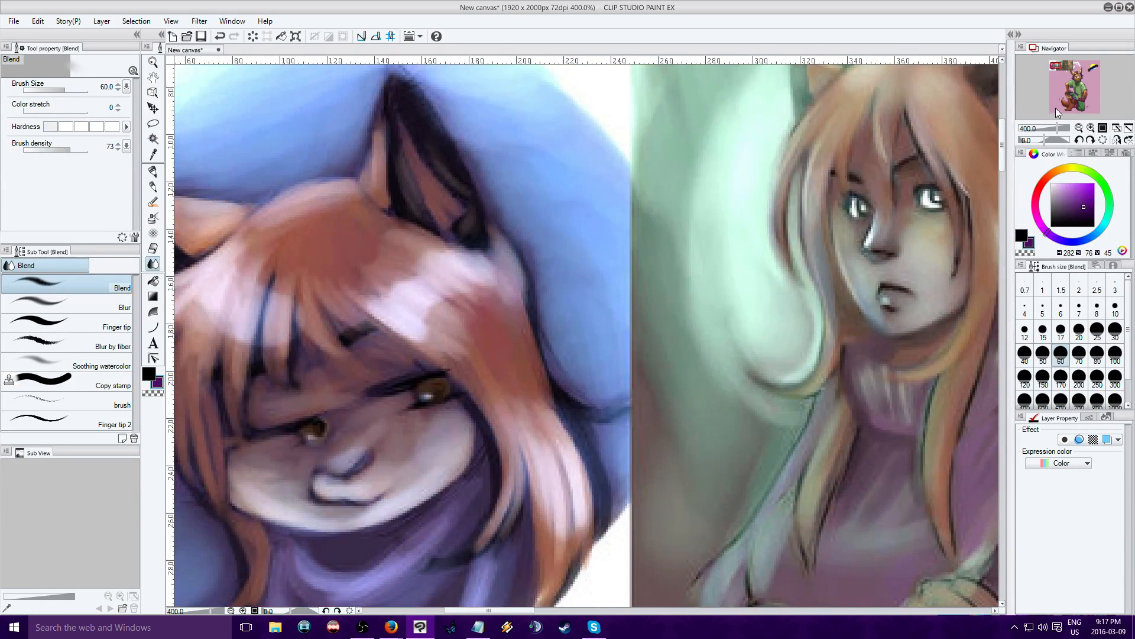
left_click(1079, 129)
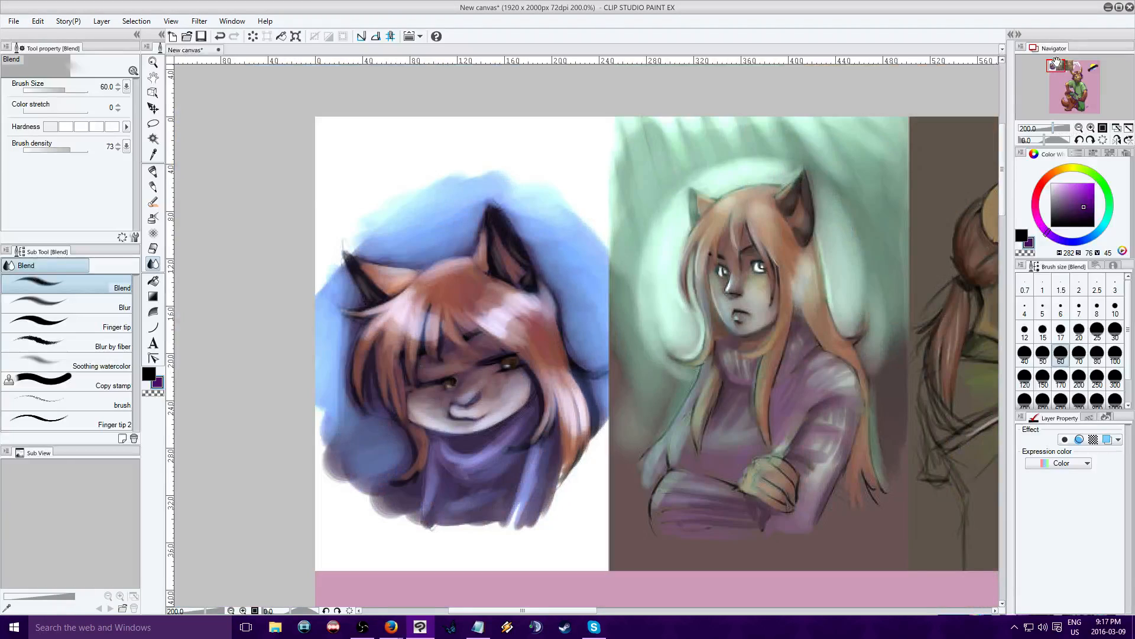
left_click_drag(1056, 62, 1058, 61)
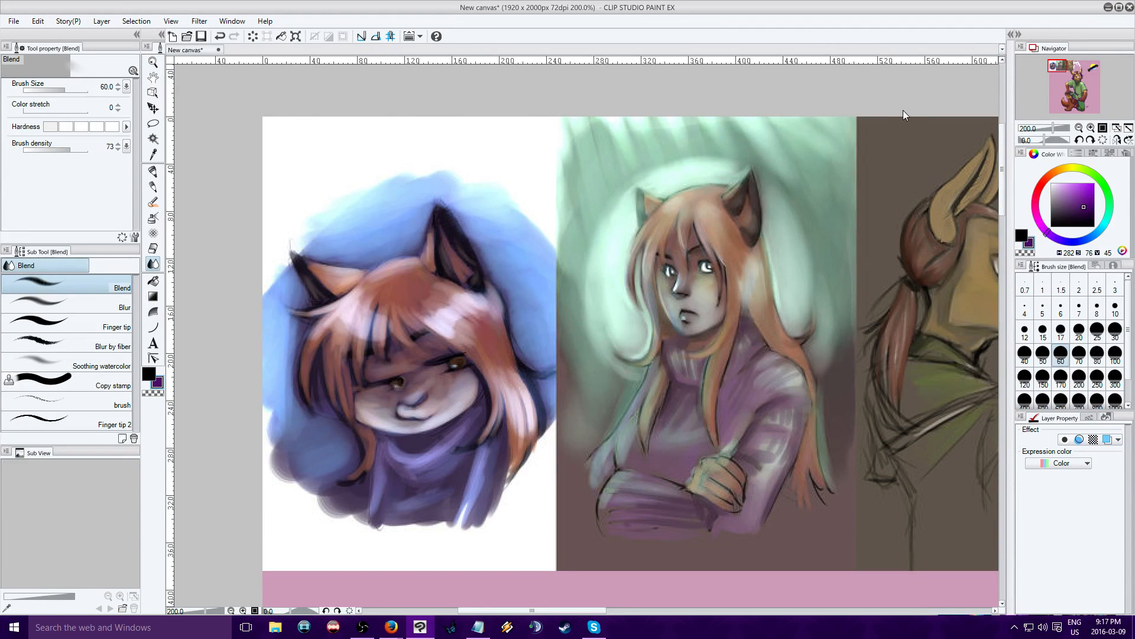
mouse_move(1058, 65)
left_mouse_down()
mouse_move(1081, 75)
mouse_move(1070, 65)
left_mouse_up()
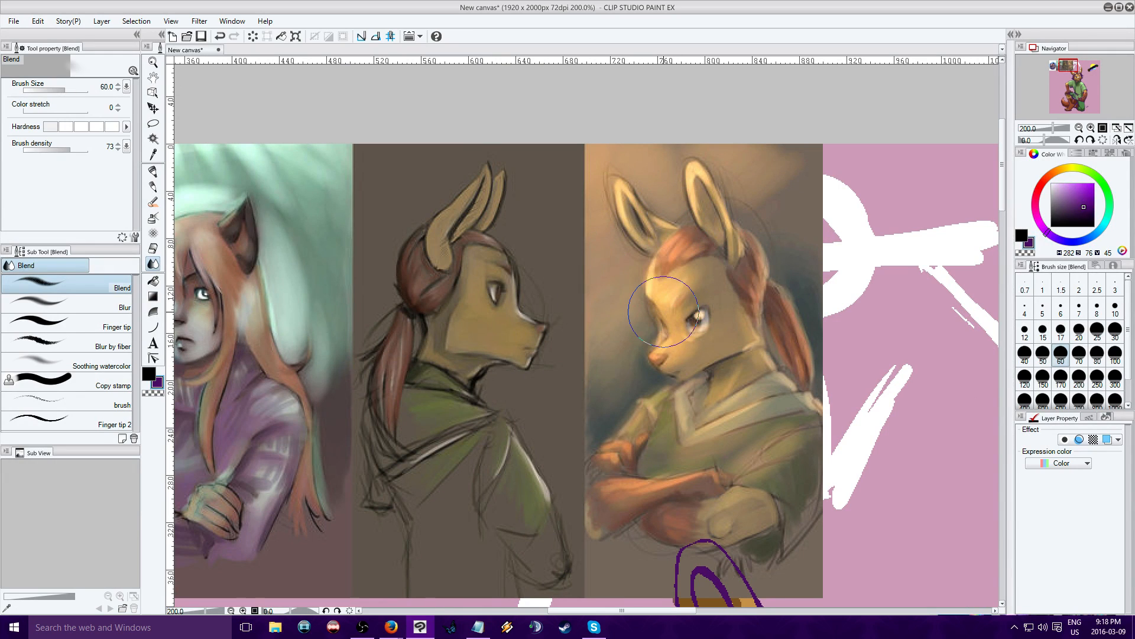
Undo the last strokes made over the face in the rightmost pasted painting.
key("ctrl+z")
key("ctrl+z")
key("ctrl+z")
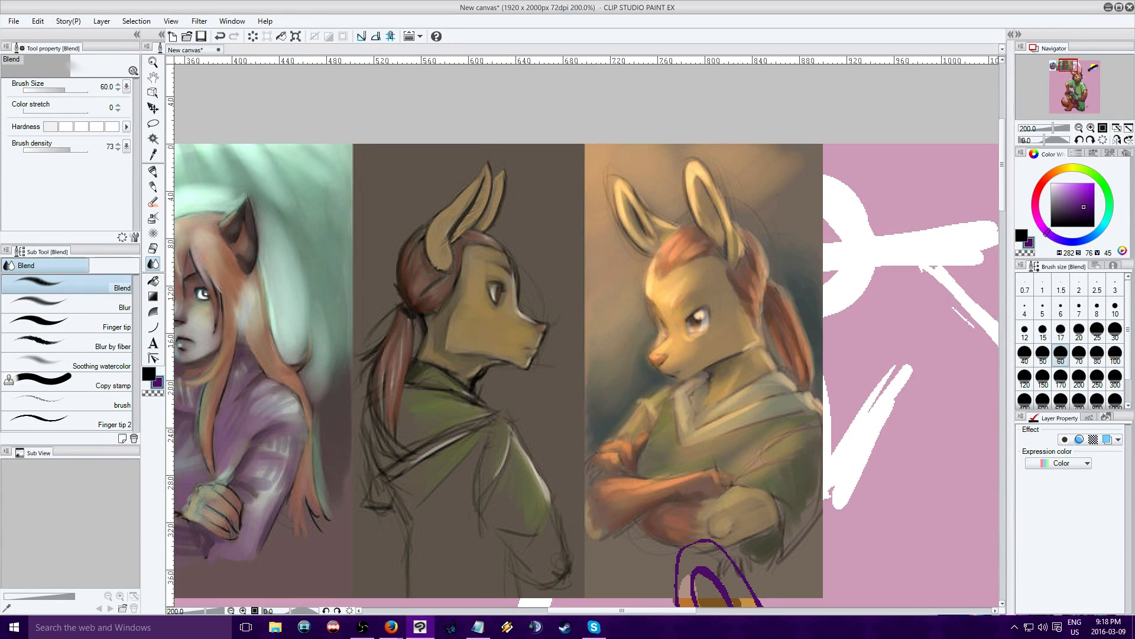
Paint a glowing highlight on the rightmost painting's forehead and hair with the Milli pen at size 70 in light purple (H 282, S 49, V 100).
left_click(255, 37)
left_click(1071, 183)
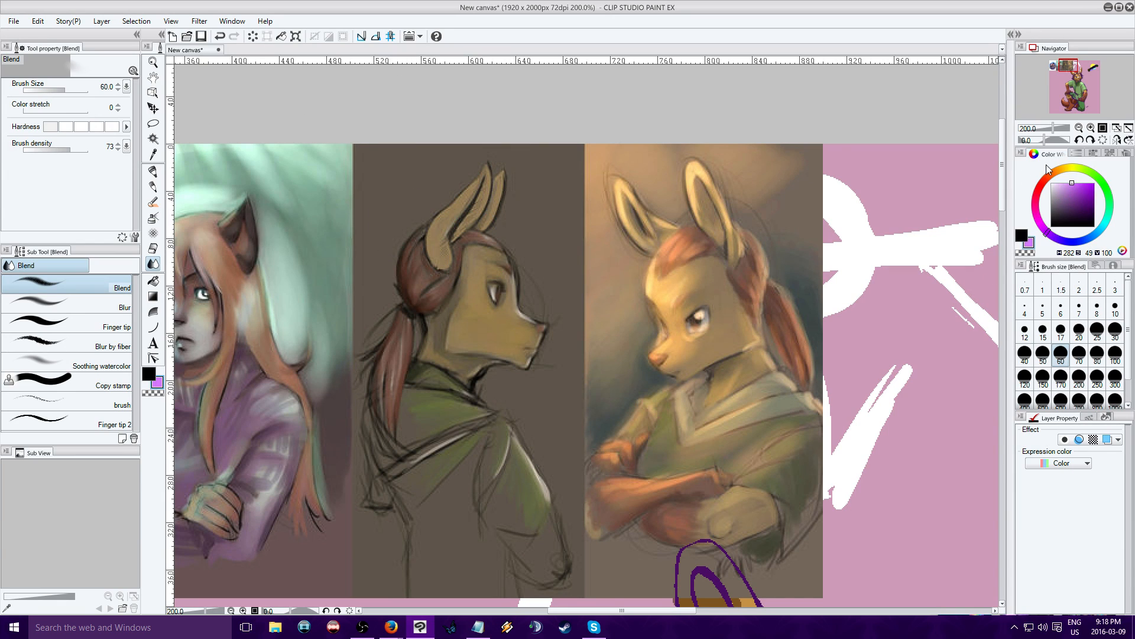
left_click(153, 172)
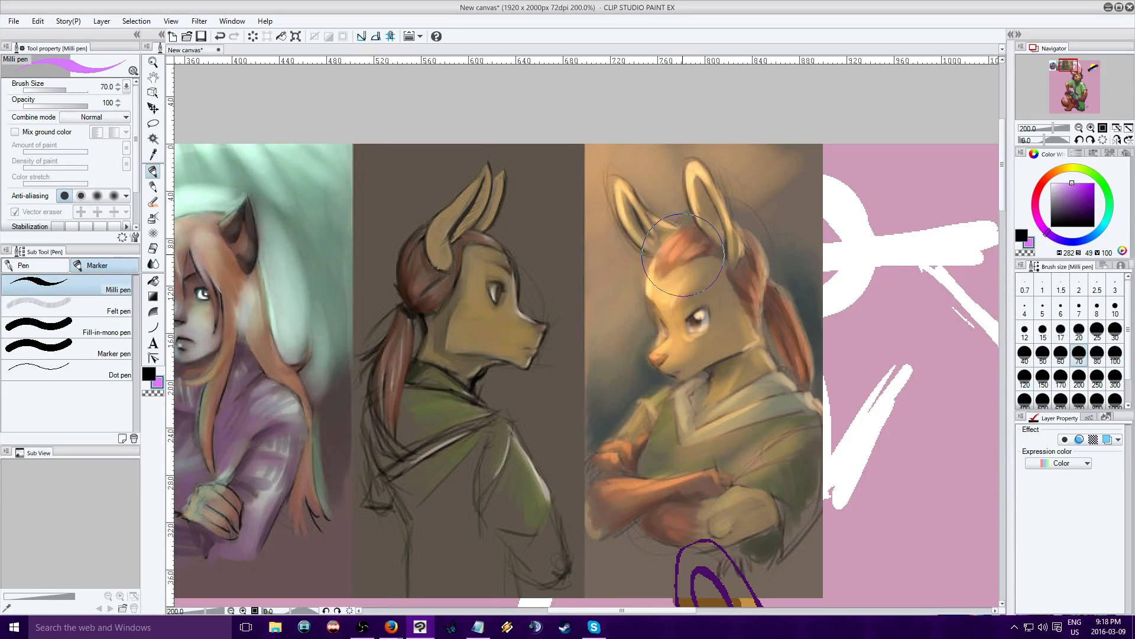
mouse_move(680, 251)
left_mouse_down()
mouse_move(661, 286)
mouse_move(689, 264)
left_mouse_up()
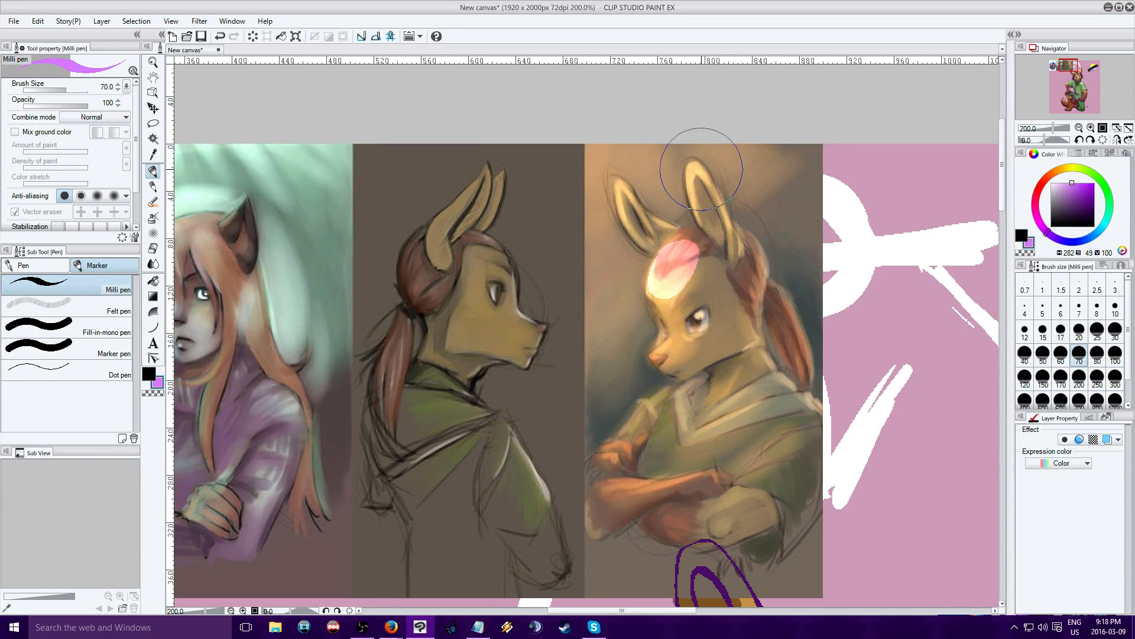
Add glowing highlights to the rightmost painting's ears, nose and cheek with the pen at brush size 20.
left_click(1080, 329)
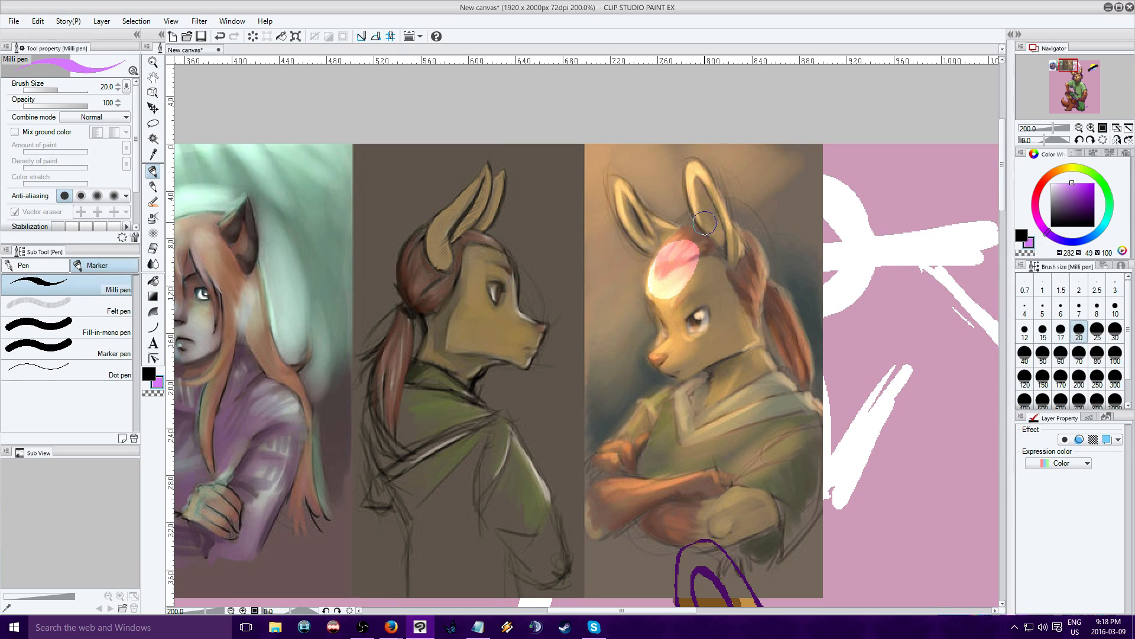
mouse_move(705, 223)
left_mouse_down()
mouse_move(691, 186)
mouse_move(712, 178)
mouse_move(698, 229)
mouse_move(615, 180)
mouse_move(642, 254)
left_mouse_up()
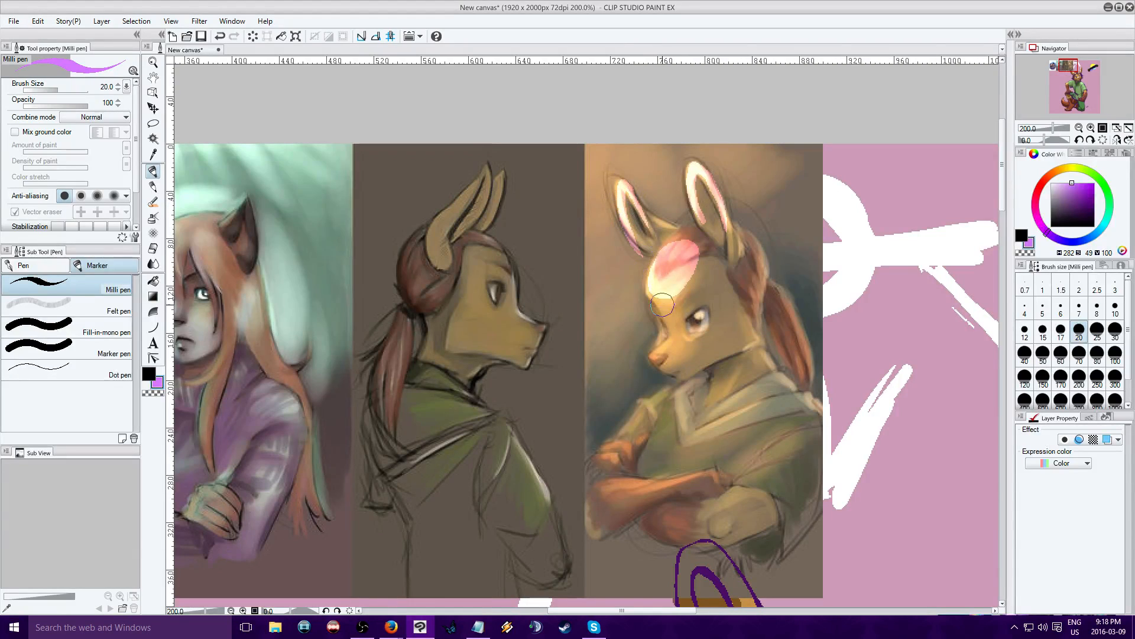
mouse_move(661, 304)
left_mouse_down()
mouse_move(669, 344)
mouse_move(658, 357)
mouse_move(710, 321)
mouse_move(663, 331)
left_mouse_up()
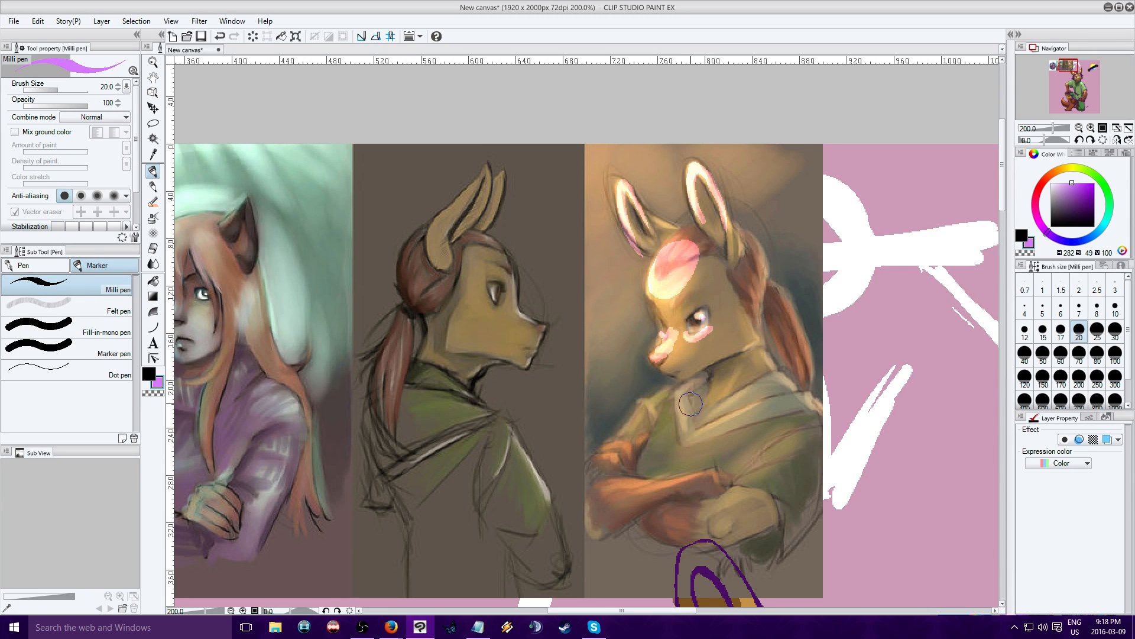
Paint glowing highlights on the collar, shoulder and folded arms of the rightmost painting.
mouse_move(690, 408)
left_mouse_down()
mouse_move(690, 429)
mouse_move(644, 417)
left_mouse_up()
left_click_drag(603, 456, 700, 482)
left_click_drag(629, 498, 695, 484)
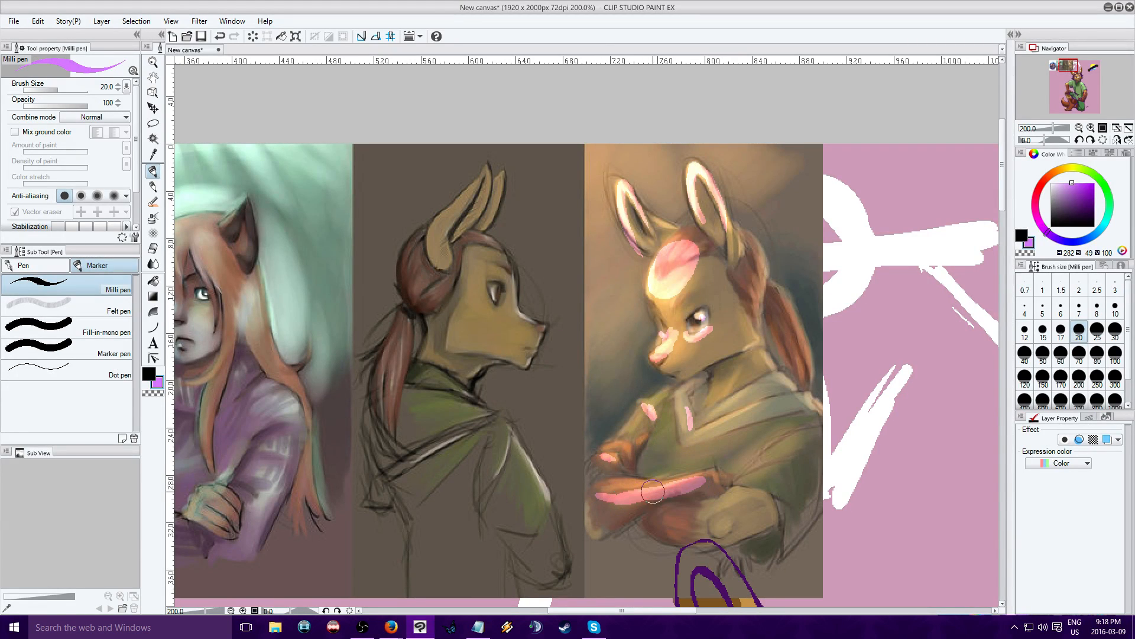
Paint glowing highlights on the rightmost painting's collar and along the profile painting's face and shoulder edges.
left_click_drag(691, 413, 749, 395)
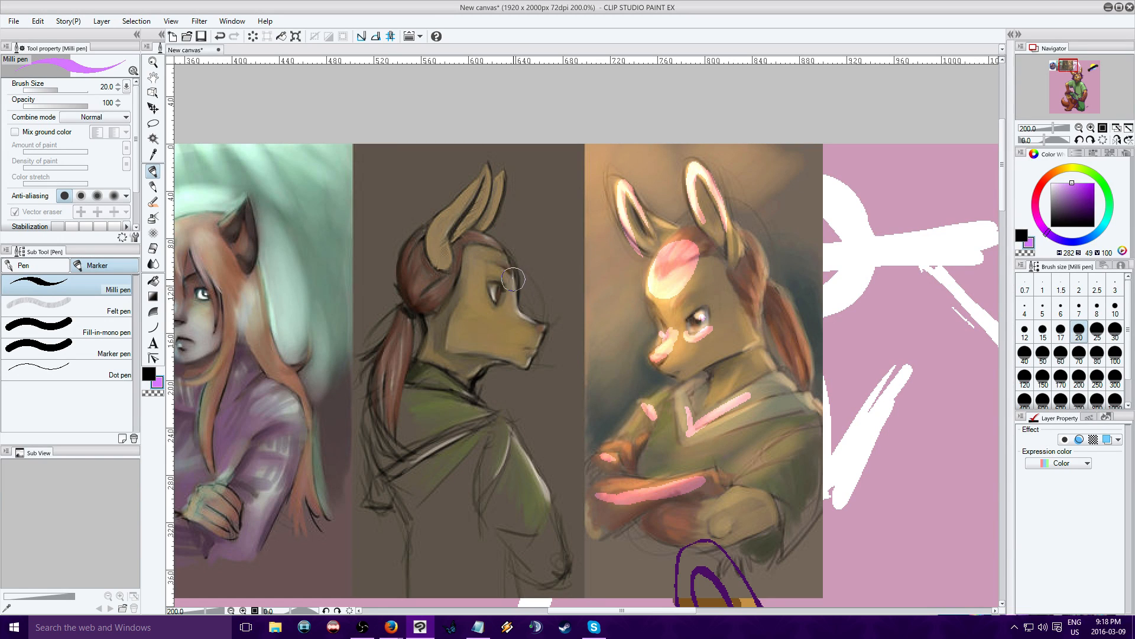
mouse_move(512, 276)
left_mouse_down()
mouse_move(526, 307)
mouse_move(560, 292)
left_mouse_up()
mouse_move(471, 424)
left_mouse_down()
mouse_move(500, 416)
mouse_move(547, 500)
left_mouse_up()
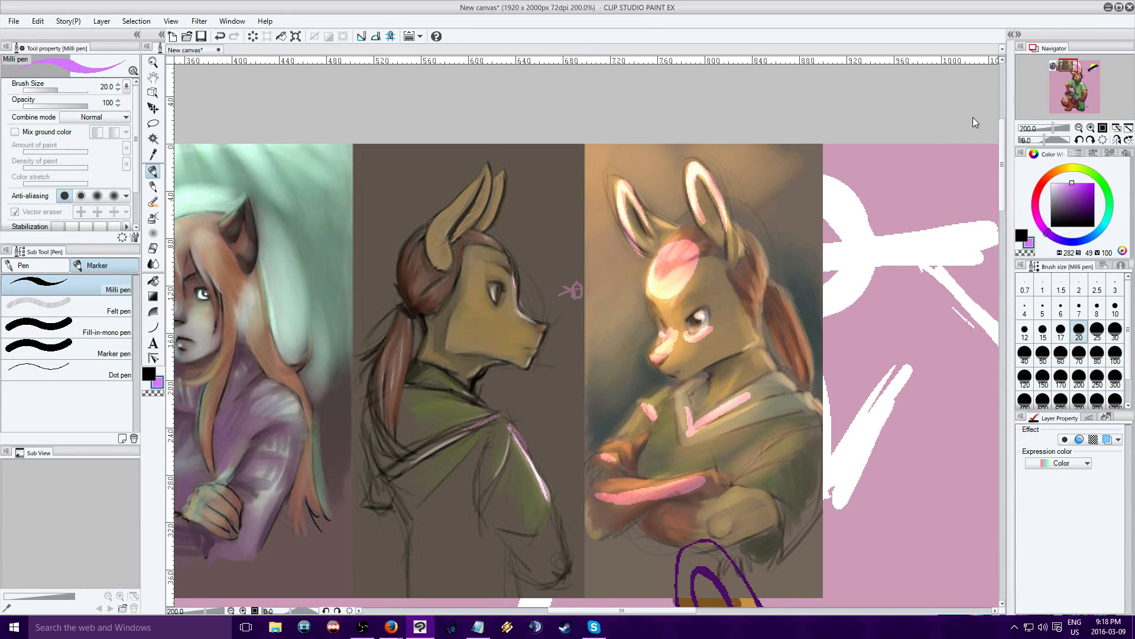
Paint a glowing arc, light rays above the head and a hair highlight ring on the green-background painting.
left_click_drag(1067, 63, 1059, 62)
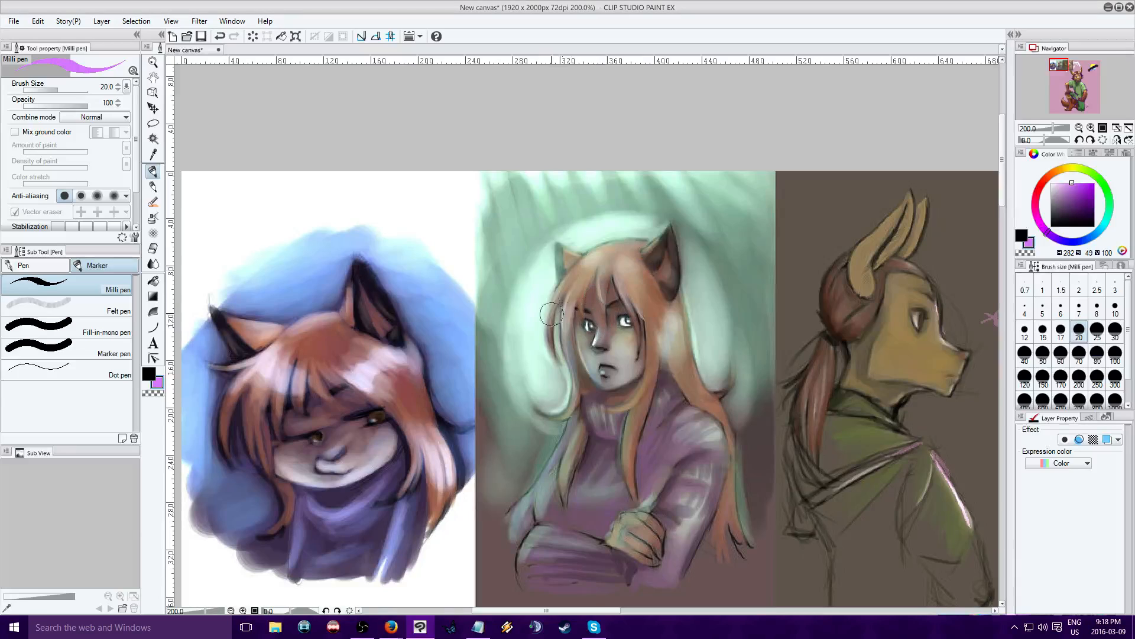
left_click_drag(528, 282, 564, 387)
left_click_drag(514, 173, 541, 228)
left_click_drag(551, 172, 576, 216)
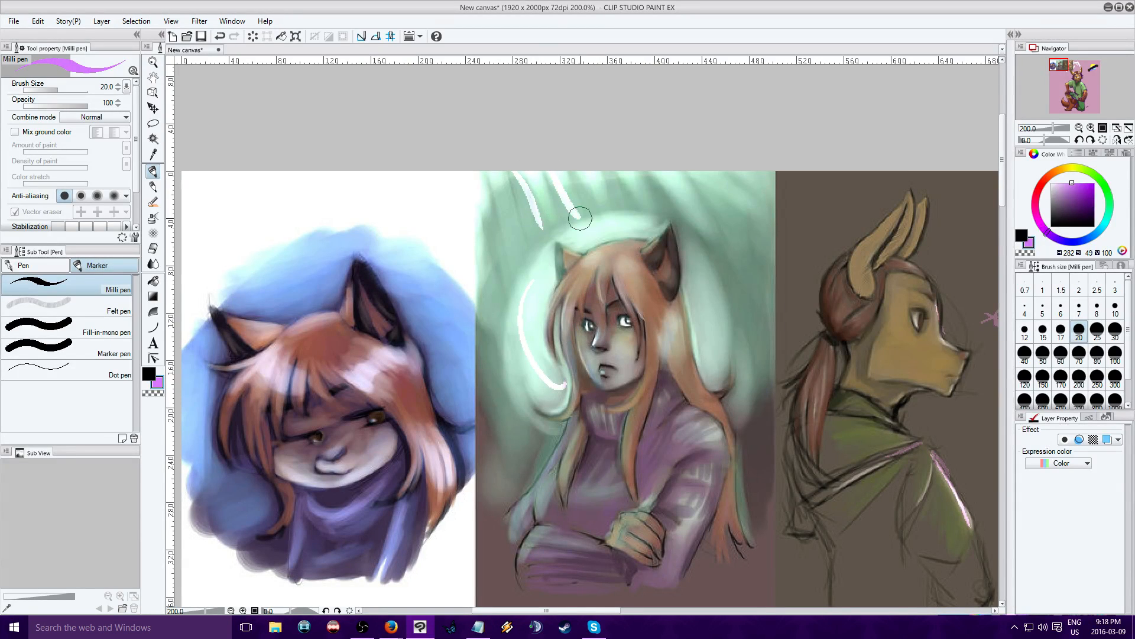
left_click_drag(591, 177, 606, 207)
mouse_move(591, 260)
left_mouse_down()
mouse_move(642, 248)
mouse_move(615, 277)
left_mouse_up()
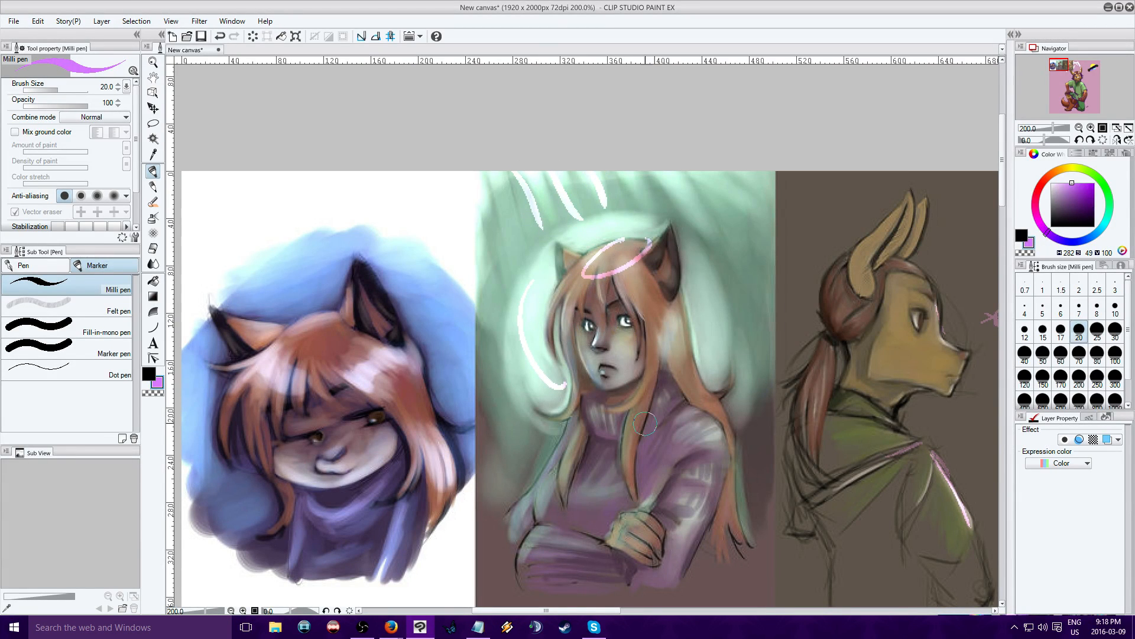
Paint glowing light rays, a curved hair highlight and a chin highlight on the leftmost painting.
left_click_drag(1051, 70, 1057, 67)
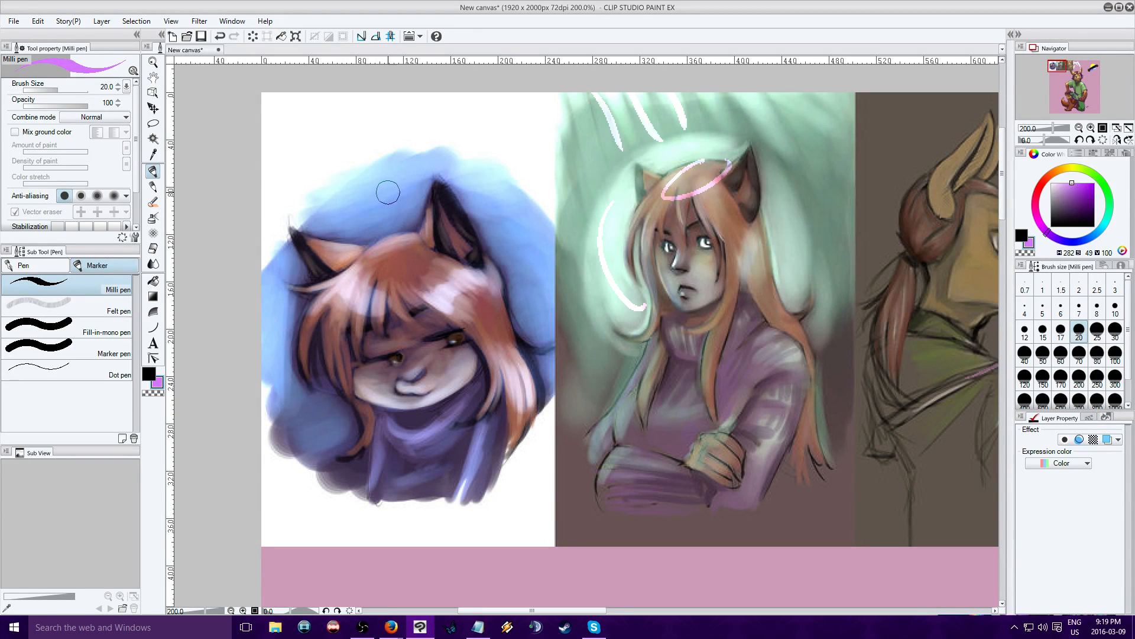
left_click_drag(400, 151, 389, 266)
left_click_drag(353, 201, 411, 221)
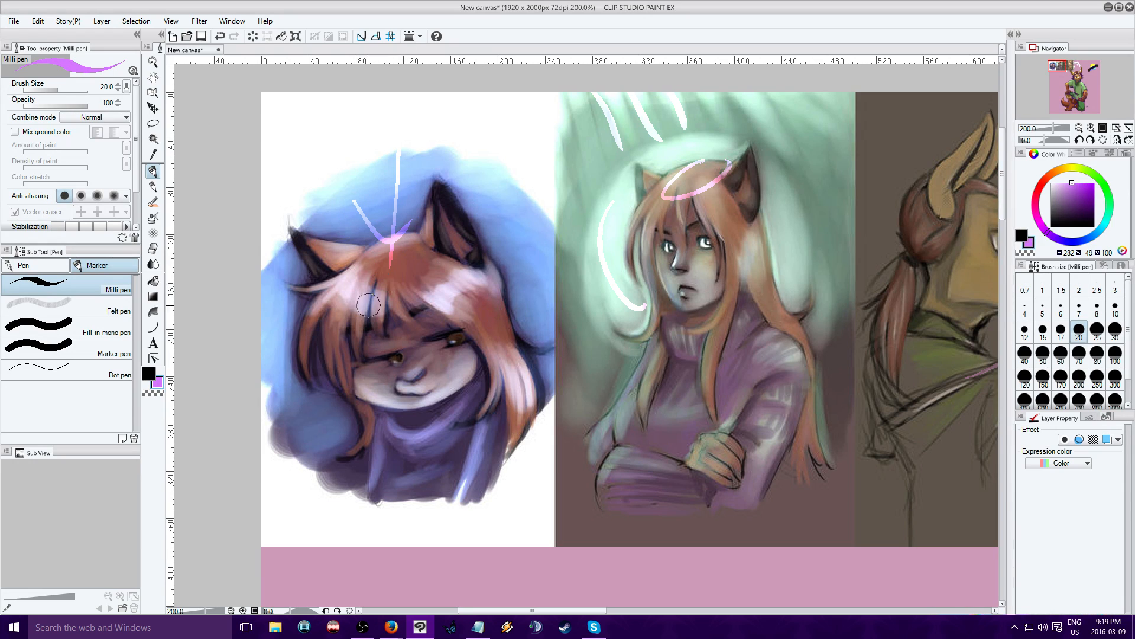
left_click_drag(340, 267, 463, 267)
left_click_drag(358, 397, 457, 374)
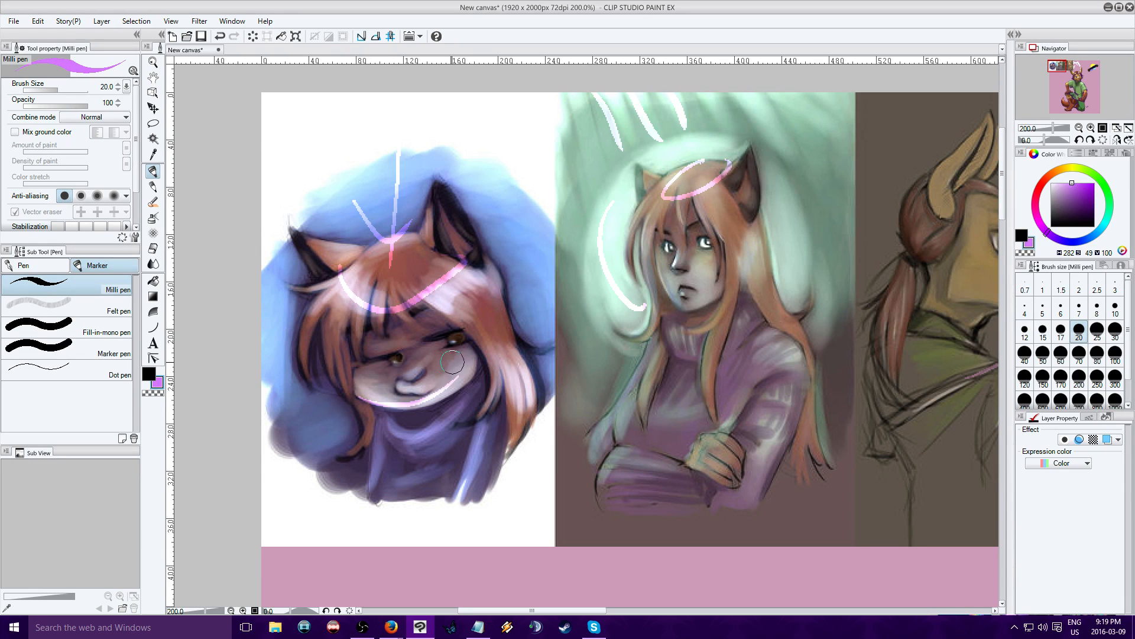
Add glowing strokes to the leftmost painting's scarf, lower blue shading and side hair strands.
mouse_move(391, 430)
left_mouse_down()
mouse_move(409, 443)
mouse_move(436, 430)
left_mouse_up()
mouse_move(372, 465)
left_mouse_down()
mouse_move(358, 492)
mouse_move(333, 474)
mouse_move(338, 445)
mouse_move(313, 469)
left_mouse_up()
left_click_drag(342, 454, 326, 489)
left_click_drag(490, 341, 526, 390)
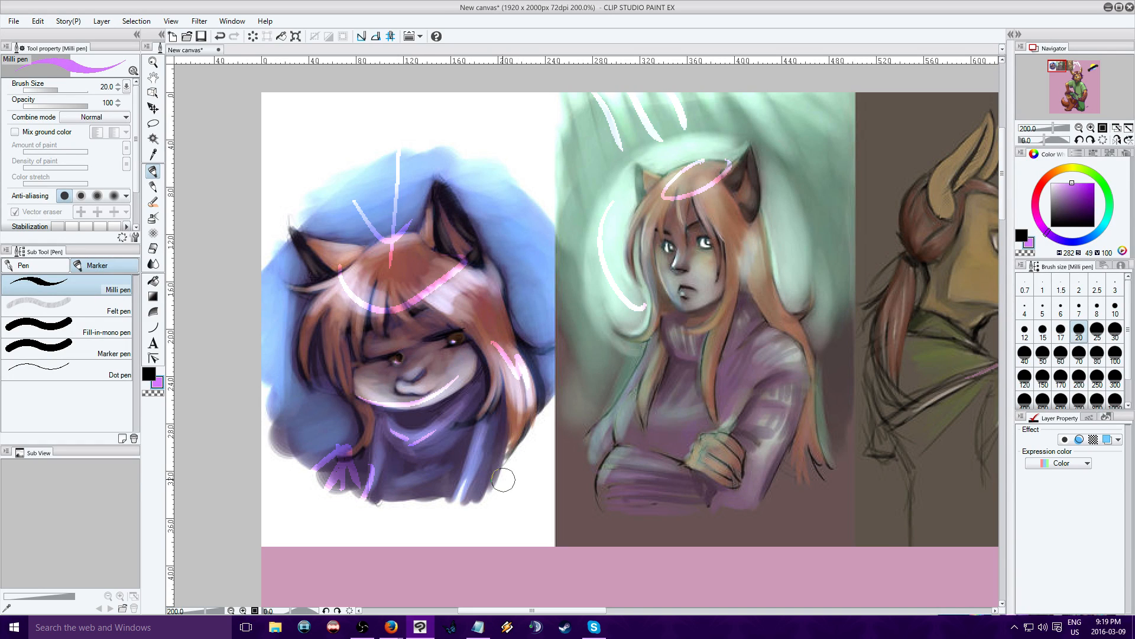
Paint glowing light-blue strokes (H 198, S 49, V 100) on the sleeve above the character's open hand.
left_click(1079, 128)
left_click(1079, 127)
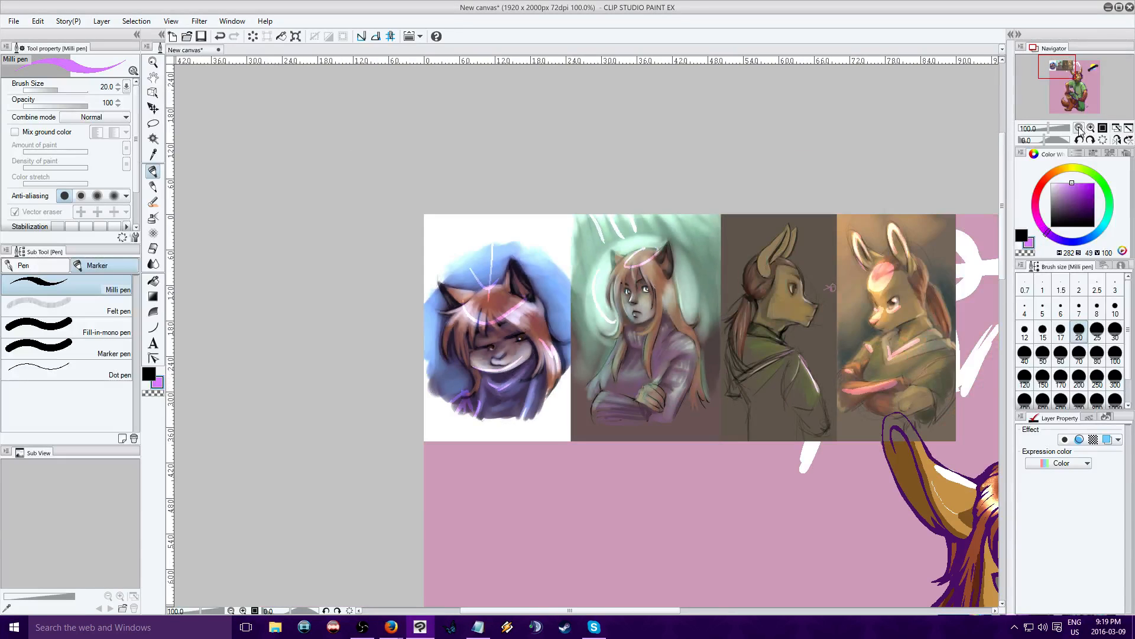
left_click_drag(1065, 71, 1079, 74)
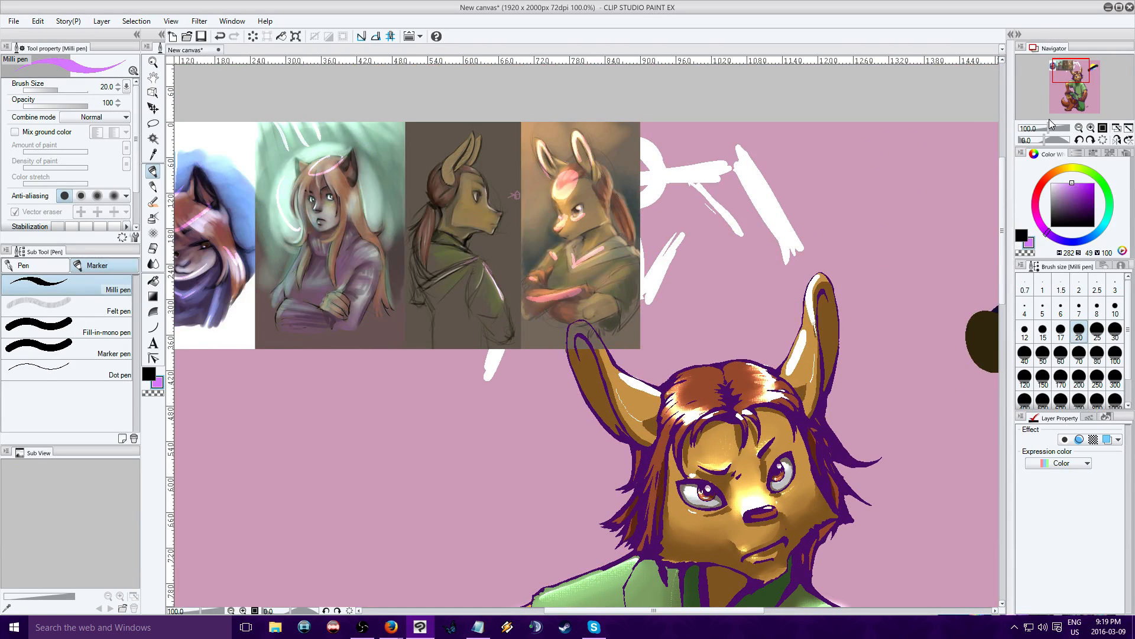
left_click_drag(1068, 69, 1065, 66)
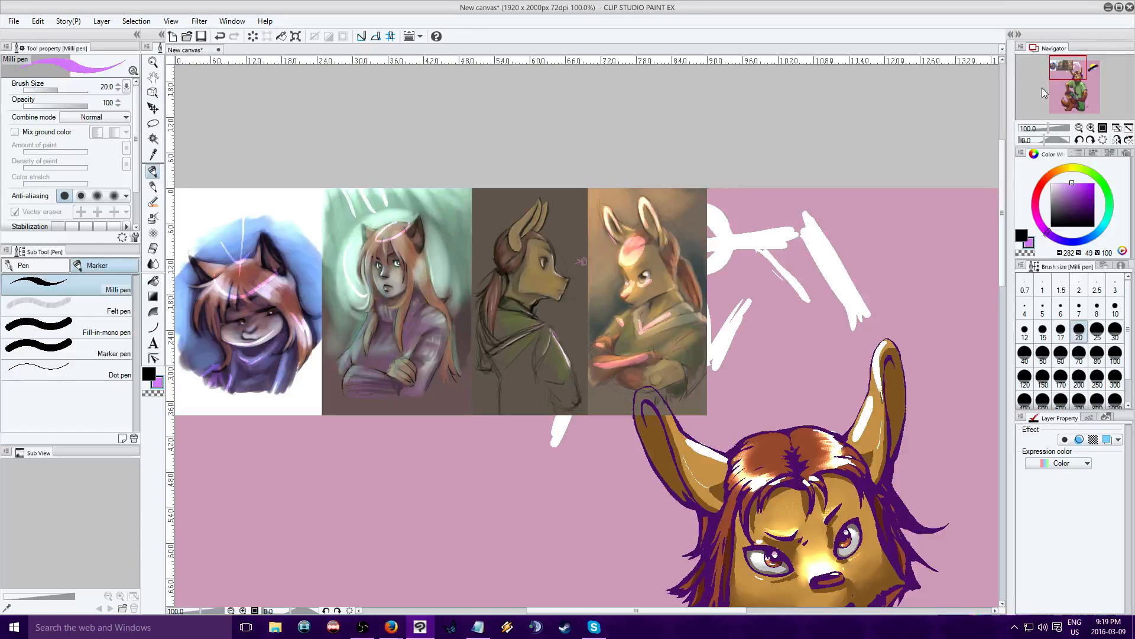
left_click_drag(1068, 66, 1079, 86)
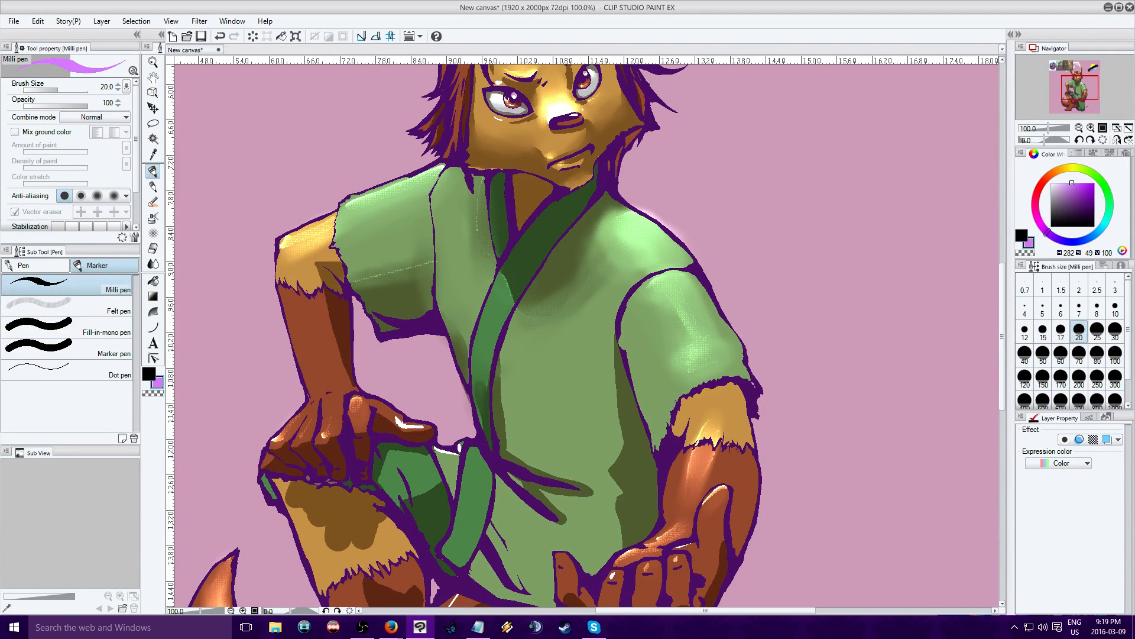
left_click(1097, 236)
mouse_move(665, 289)
left_mouse_down()
mouse_move(701, 343)
mouse_move(674, 364)
mouse_move(718, 366)
left_mouse_up()
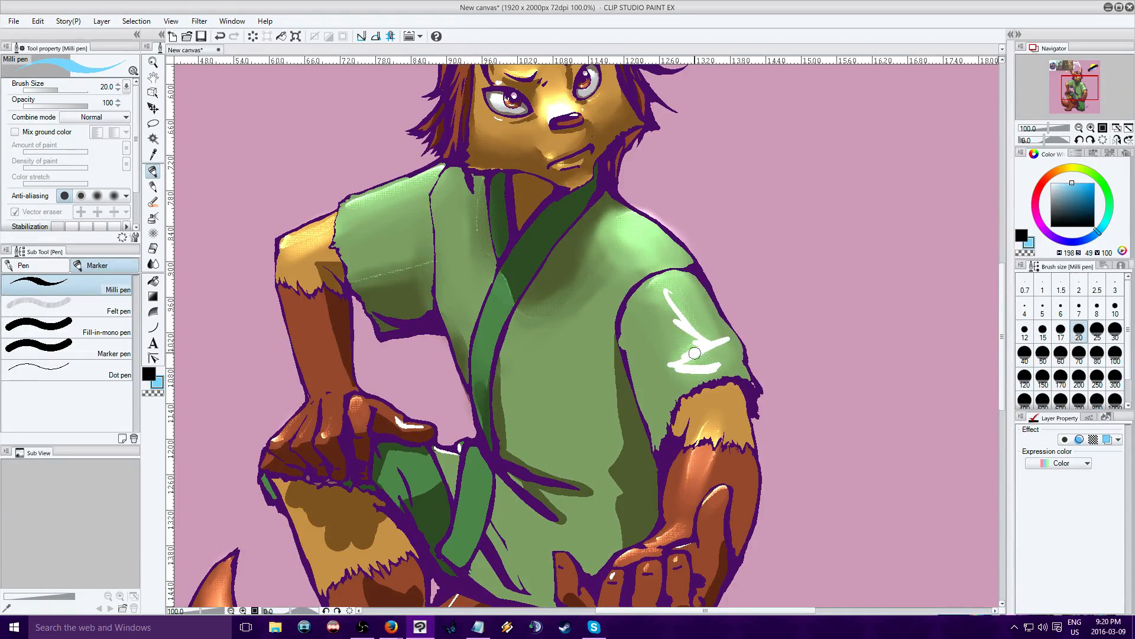
mouse_move(671, 311)
left_mouse_down()
mouse_move(675, 322)
mouse_move(656, 281)
mouse_move(677, 325)
left_mouse_up()
Try black shadow strokes beside the sleeve's highlight, and undo the strokes painted on the sleeve.
left_click(1027, 236)
left_click(1054, 174)
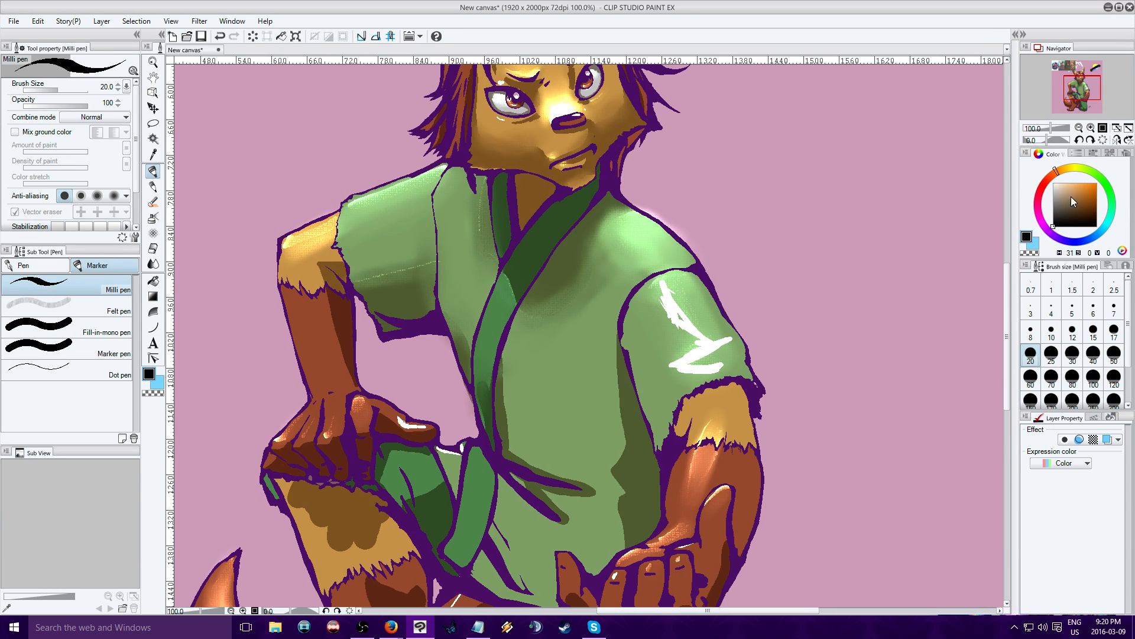
mouse_move(655, 323)
left_mouse_down()
mouse_move(656, 383)
mouse_move(702, 377)
mouse_move(650, 394)
mouse_move(678, 397)
mouse_move(646, 382)
mouse_move(644, 279)
mouse_move(624, 316)
mouse_move(636, 298)
mouse_move(644, 332)
left_mouse_up()
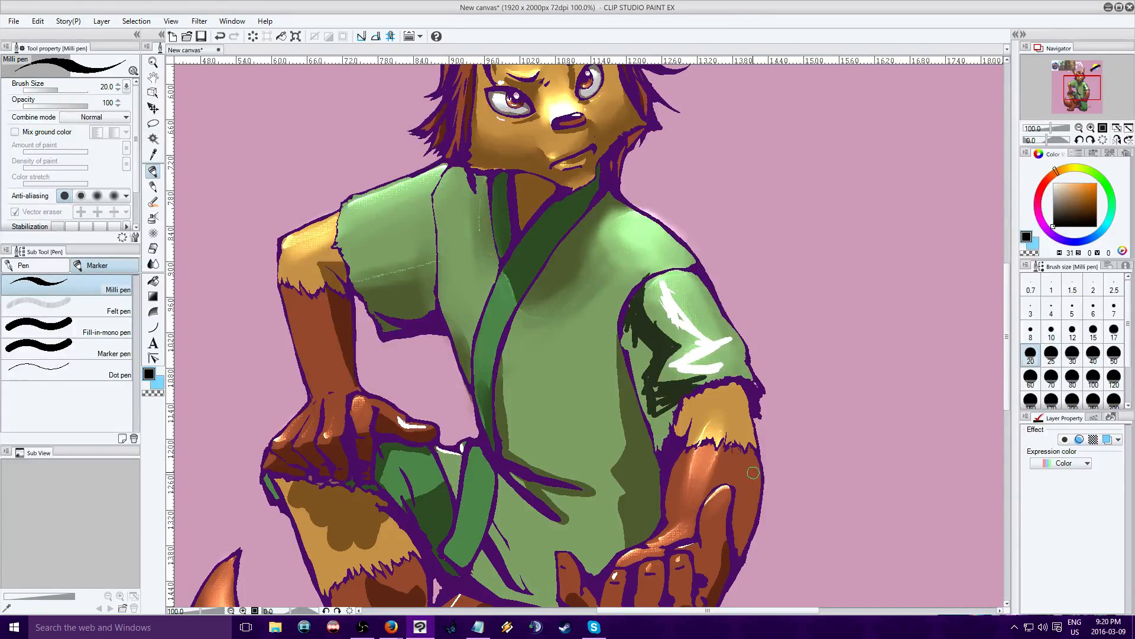
left_click(219, 36)
left_click(219, 36)
left_click(220, 36)
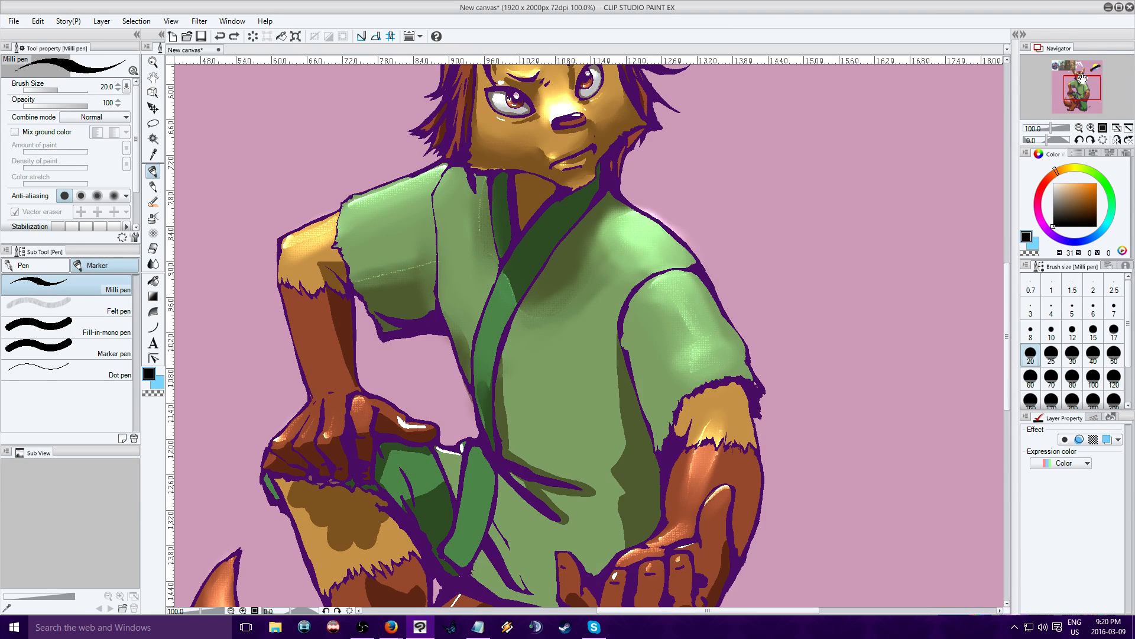
Soften the shading on the raised knee, lower leg and green trousers under the hand using the Blend tool at size 60.
mouse_move(1082, 92)
left_mouse_down()
mouse_move(1082, 82)
mouse_move(1090, 90)
left_mouse_up()
left_click(1079, 127)
left_click(1079, 128)
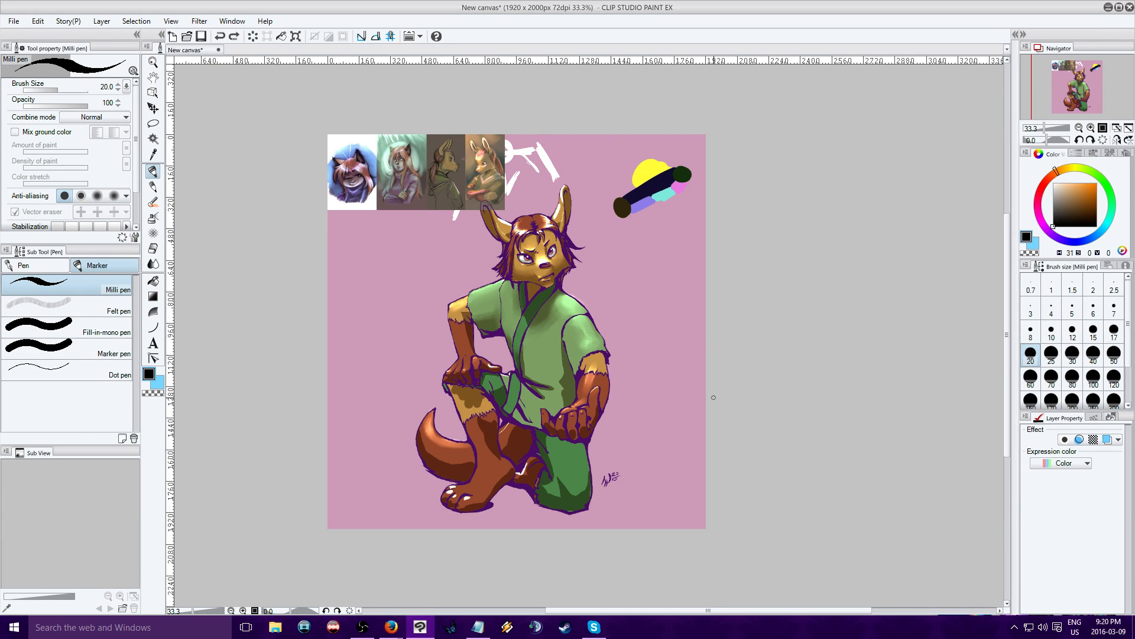
left_click(1090, 128)
left_click(1091, 128)
left_click_drag(1068, 98, 1061, 103)
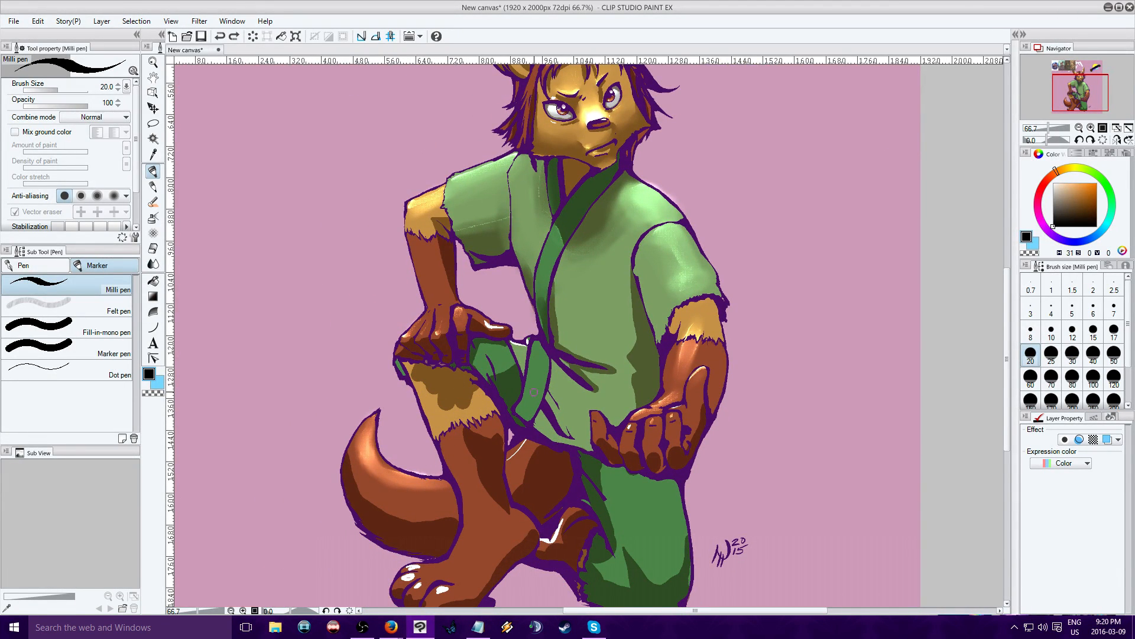
left_click(153, 263)
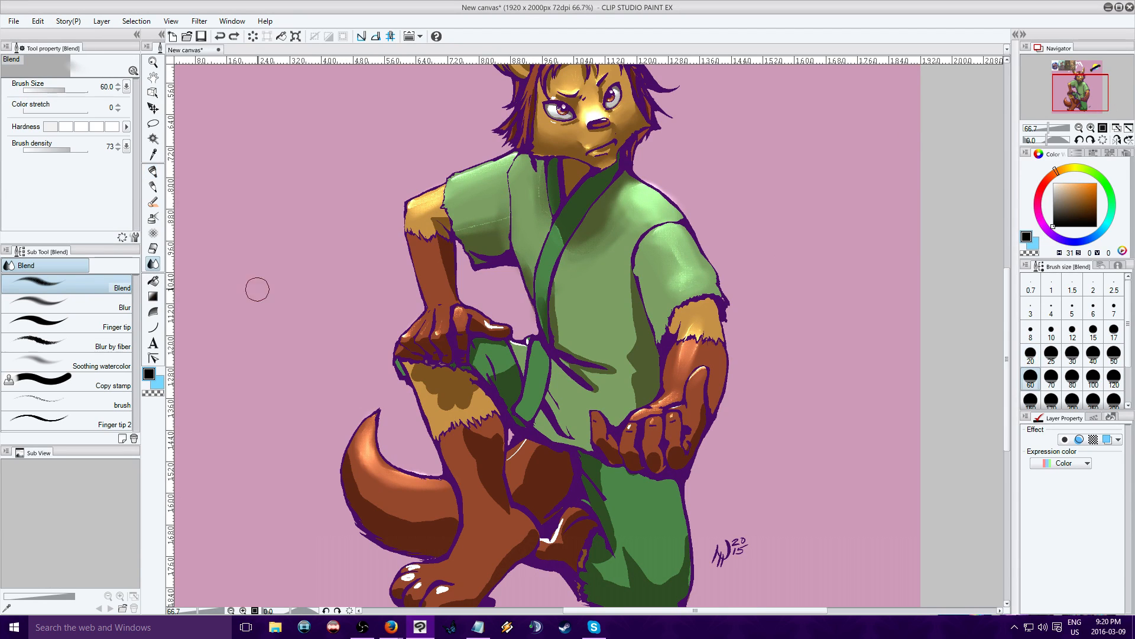
mouse_move(445, 398)
left_mouse_down()
mouse_move(455, 421)
mouse_move(434, 375)
mouse_move(475, 459)
mouse_move(457, 380)
mouse_move(402, 400)
mouse_move(472, 426)
mouse_move(462, 388)
mouse_move(471, 435)
mouse_move(436, 377)
mouse_move(467, 461)
mouse_move(412, 368)
mouse_move(466, 371)
mouse_move(485, 421)
left_mouse_up()
mouse_move(422, 360)
left_mouse_down()
mouse_move(435, 337)
mouse_move(453, 405)
mouse_move(440, 379)
mouse_move(426, 388)
mouse_move(455, 394)
mouse_move(416, 385)
mouse_move(444, 372)
mouse_move(428, 402)
left_mouse_up()
mouse_move(486, 325)
left_mouse_down()
mouse_move(484, 356)
mouse_move(496, 342)
mouse_move(513, 356)
mouse_move(497, 374)
left_mouse_up()
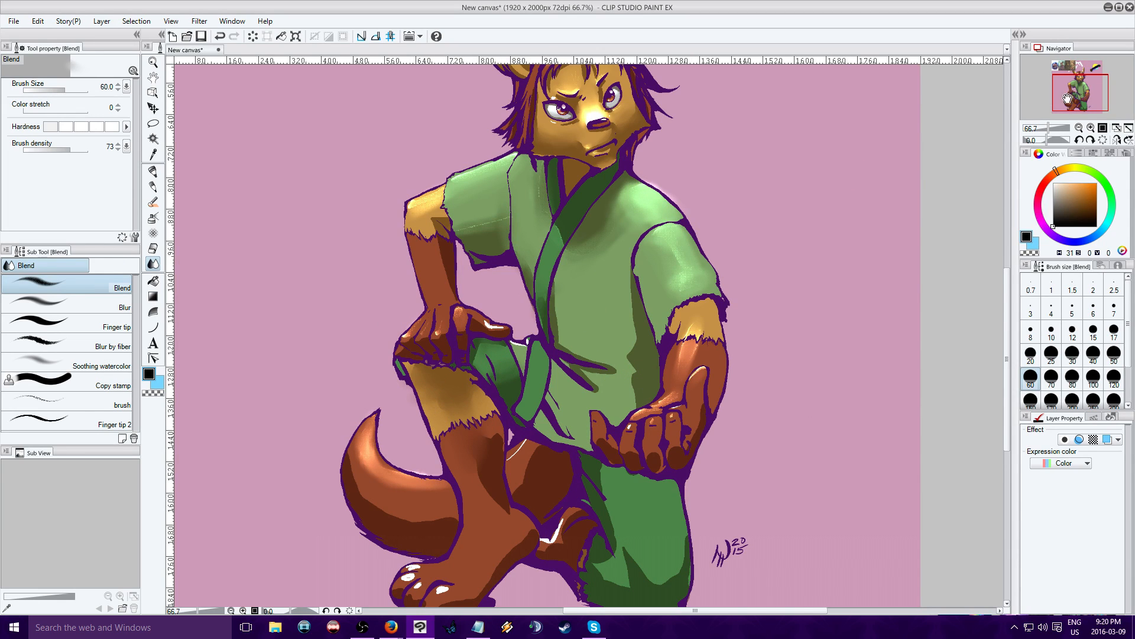
left_click_drag(1076, 101, 1073, 106)
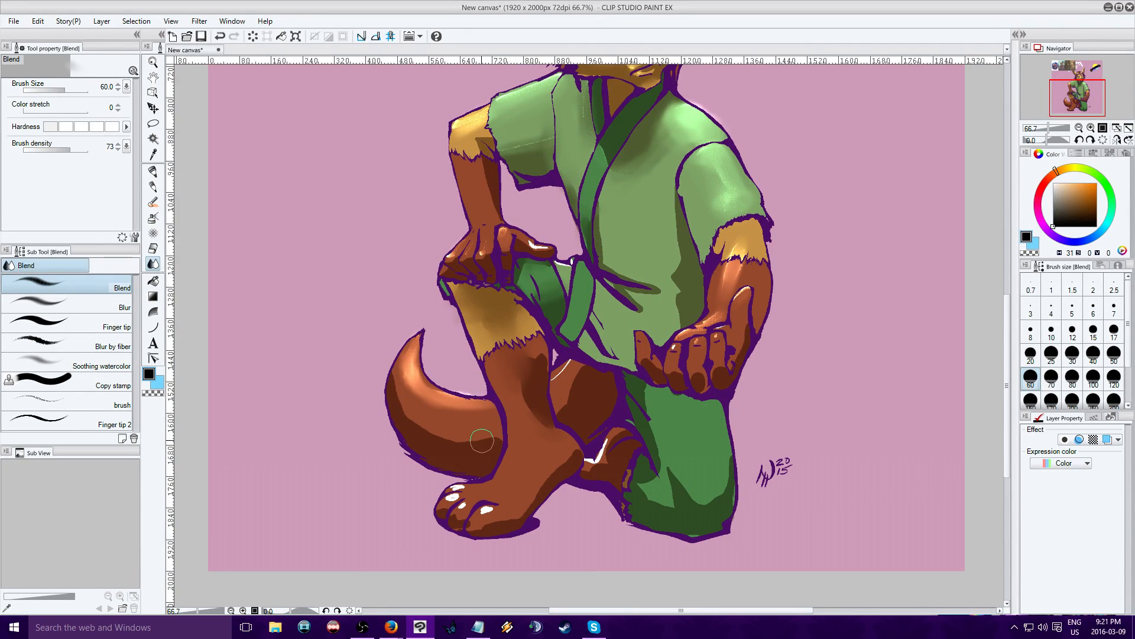
left_click_drag(1045, 109, 1081, 71)
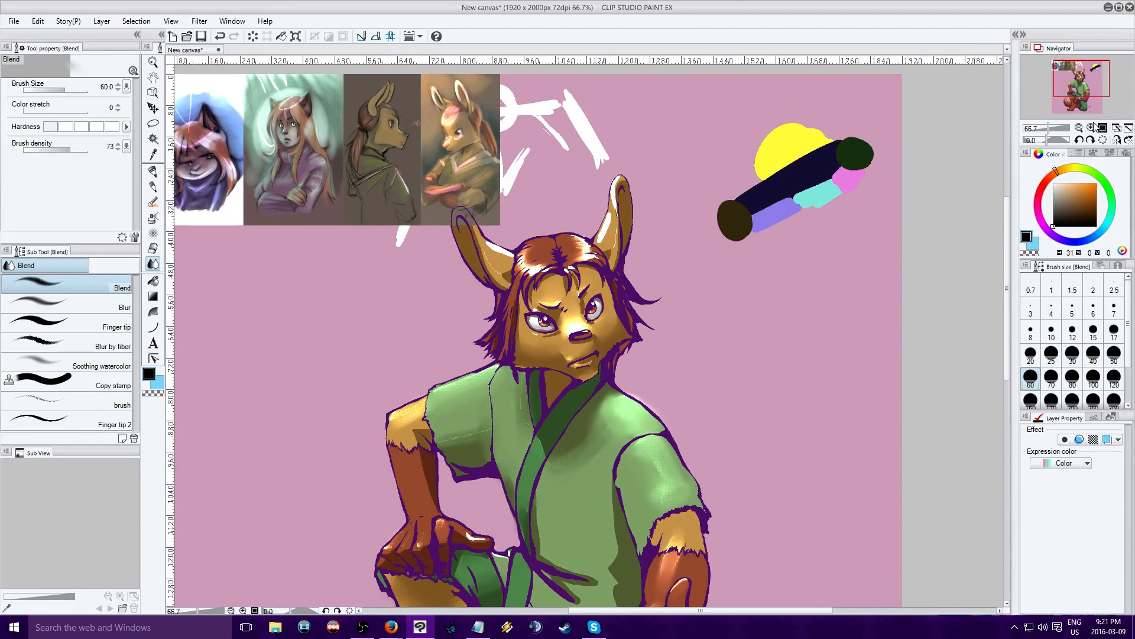
left_click(391, 630)
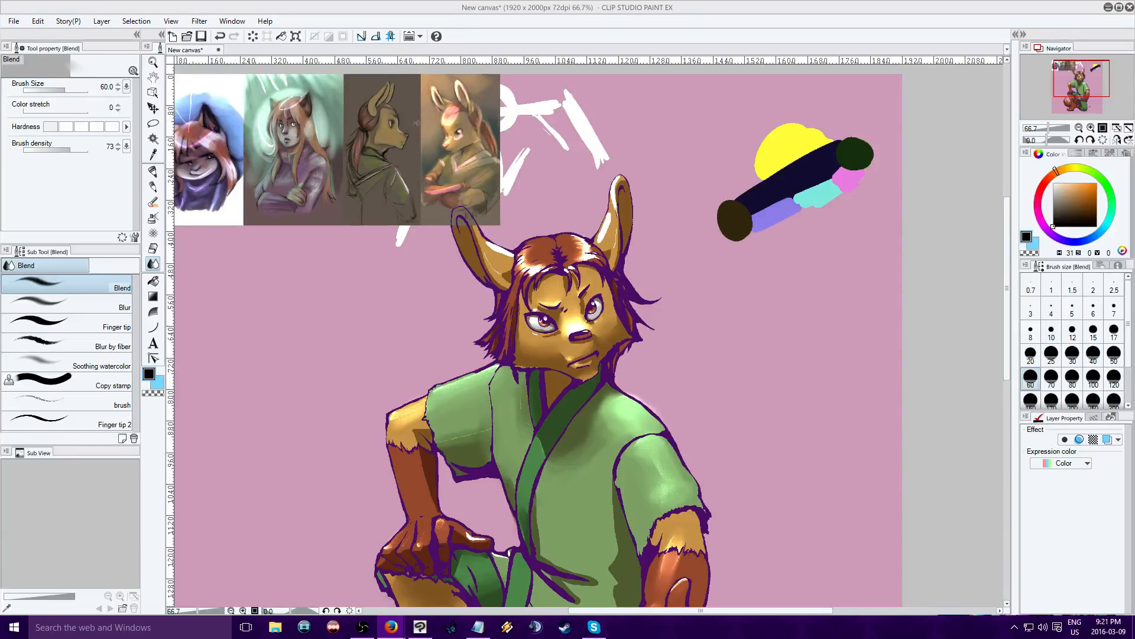
left_click(1080, 70)
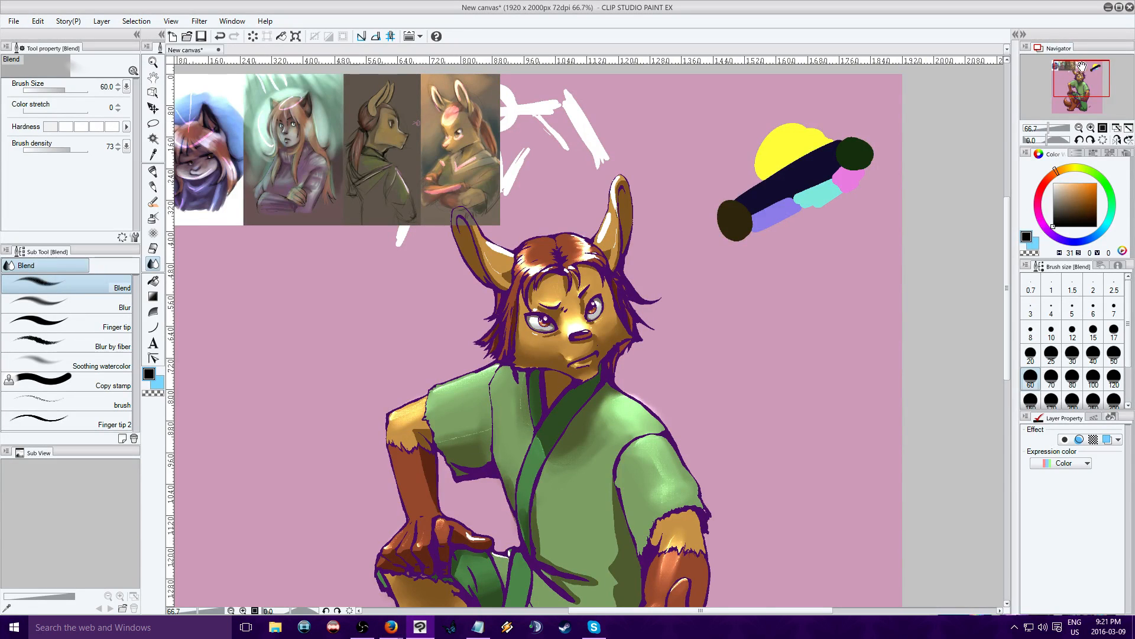
left_click_drag(1080, 67, 1094, 67)
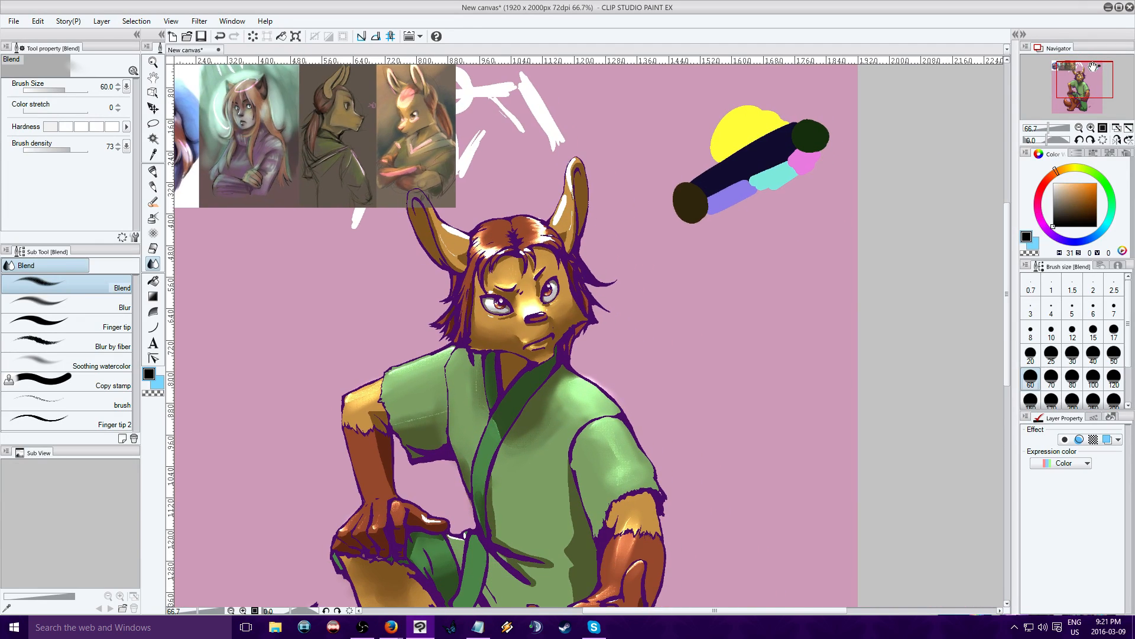
left_click(1091, 129)
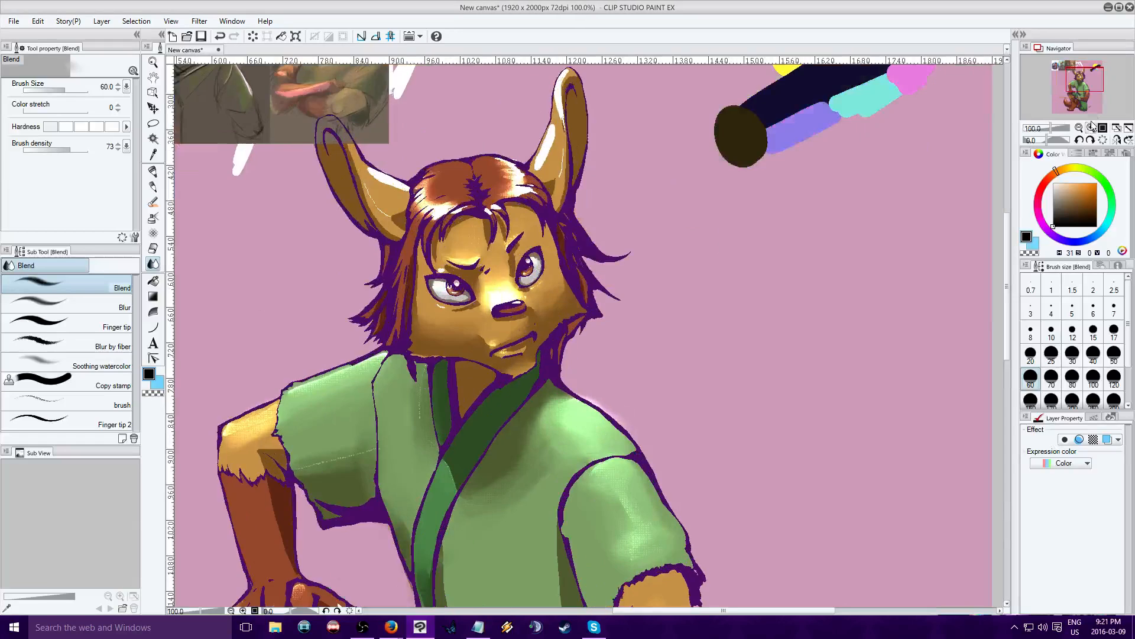
mouse_move(1087, 78)
left_mouse_down()
mouse_move(1093, 104)
mouse_move(1079, 72)
left_mouse_up()
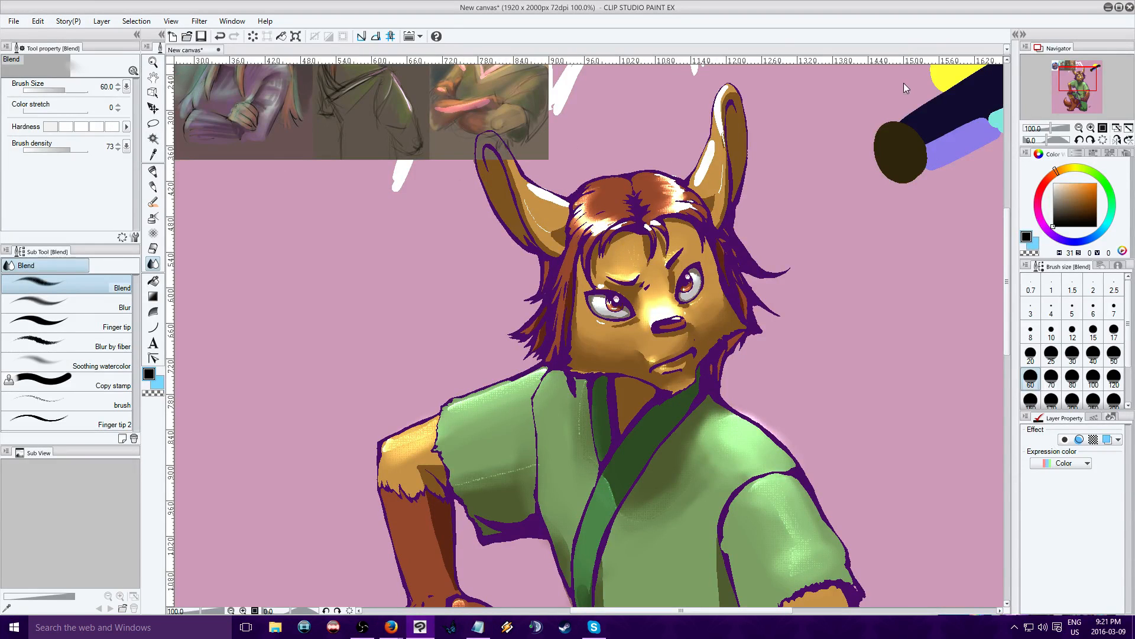
Convert the line art layer's expression color to Gray and apply it.
key("alt+[")
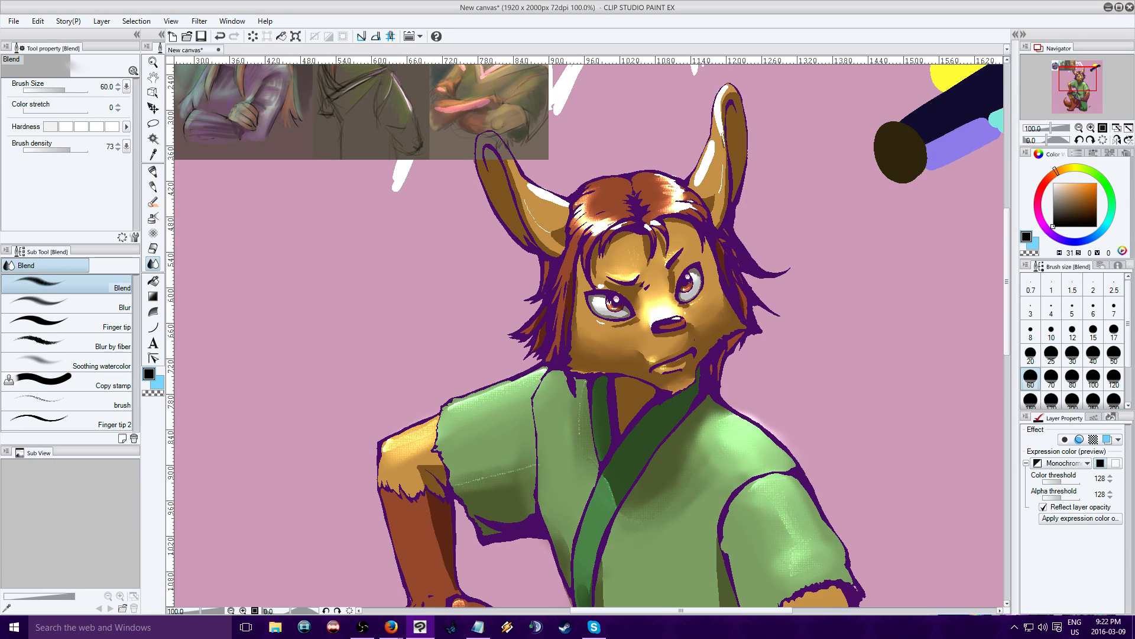
left_click(1048, 522)
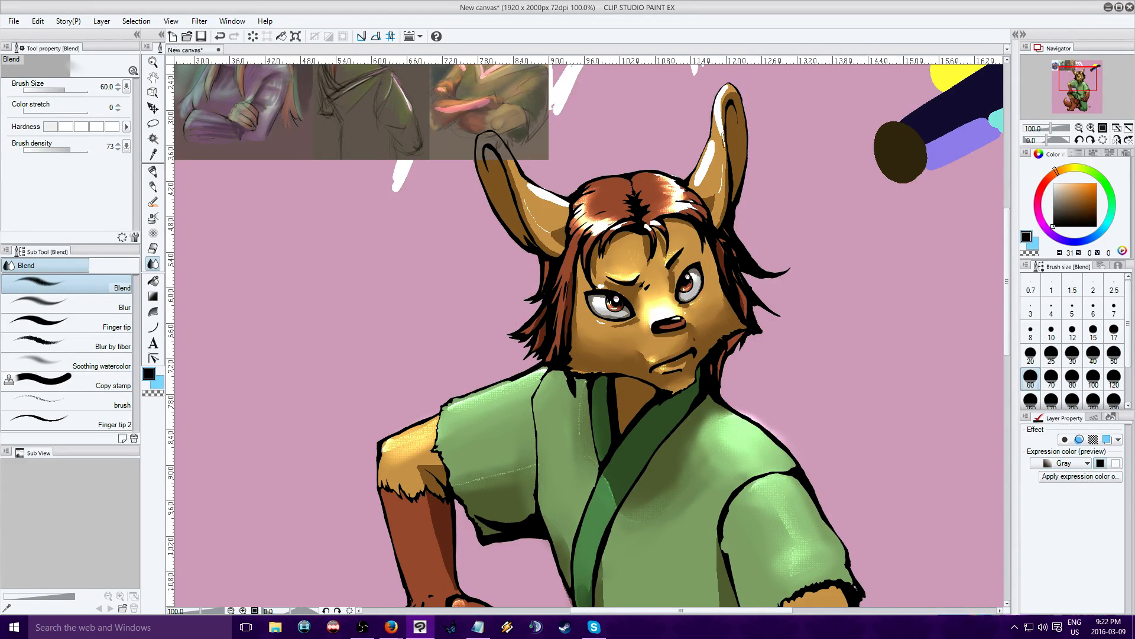
left_click(1050, 476)
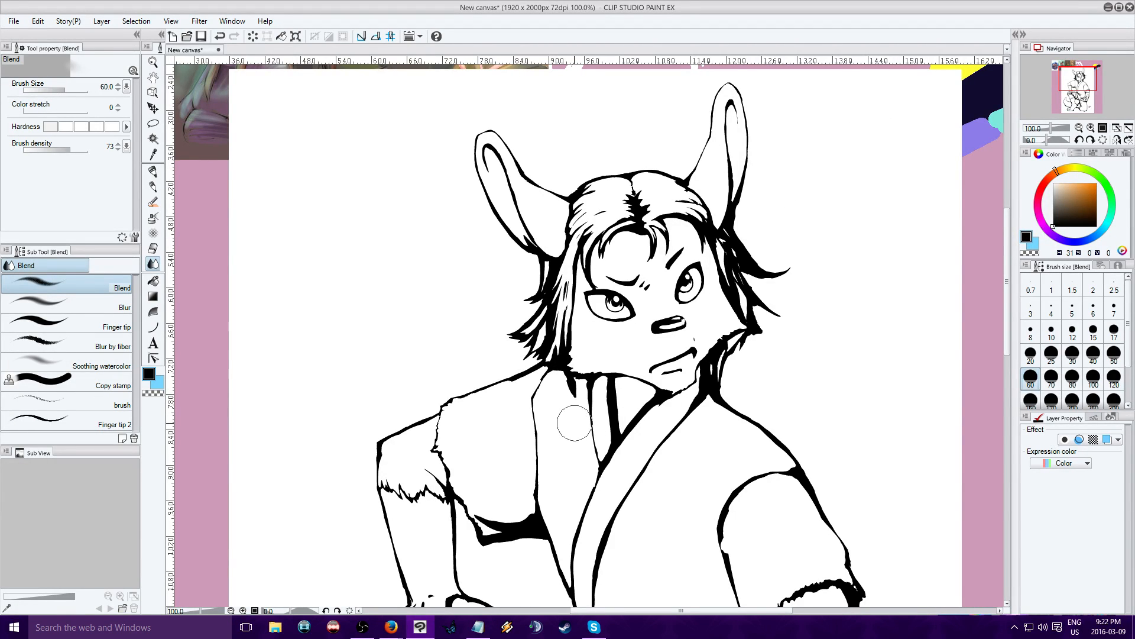
Blend the thick line art under the sleeve of the arm resting on the knee into a soft shadow.
mouse_move(523, 522)
left_mouse_down()
mouse_move(528, 518)
mouse_move(509, 526)
mouse_move(483, 512)
mouse_move(534, 521)
mouse_move(528, 500)
mouse_move(504, 523)
mouse_move(529, 523)
mouse_move(510, 511)
mouse_move(500, 520)
mouse_move(520, 509)
mouse_move(521, 489)
mouse_move(481, 499)
left_mouse_up()
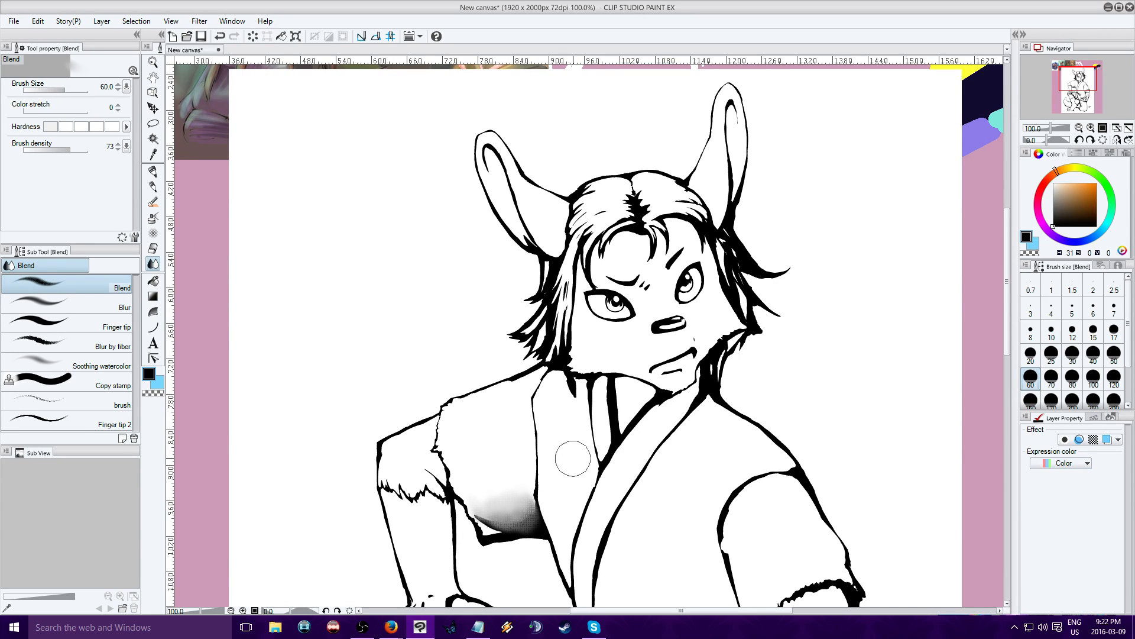
left_click_drag(1074, 79, 1076, 88)
left_click(1091, 127)
mouse_move(499, 403)
left_mouse_down()
mouse_move(576, 359)
mouse_move(579, 333)
mouse_move(559, 320)
mouse_move(553, 285)
mouse_move(517, 308)
mouse_move(544, 309)
mouse_move(576, 384)
left_mouse_up()
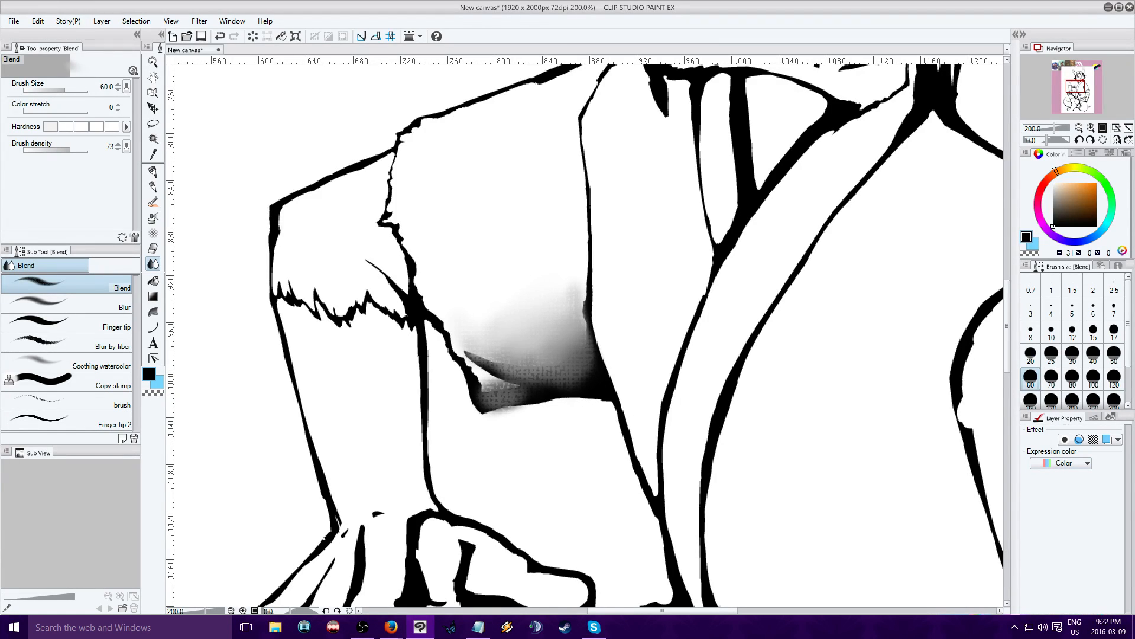
Set the line art layer's expression color to Gray using black only, leaving the white areas transparent.
left_click(1063, 503)
mouse_move(1073, 88)
left_mouse_down()
mouse_move(1080, 75)
mouse_move(1091, 80)
mouse_move(1081, 89)
left_mouse_up()
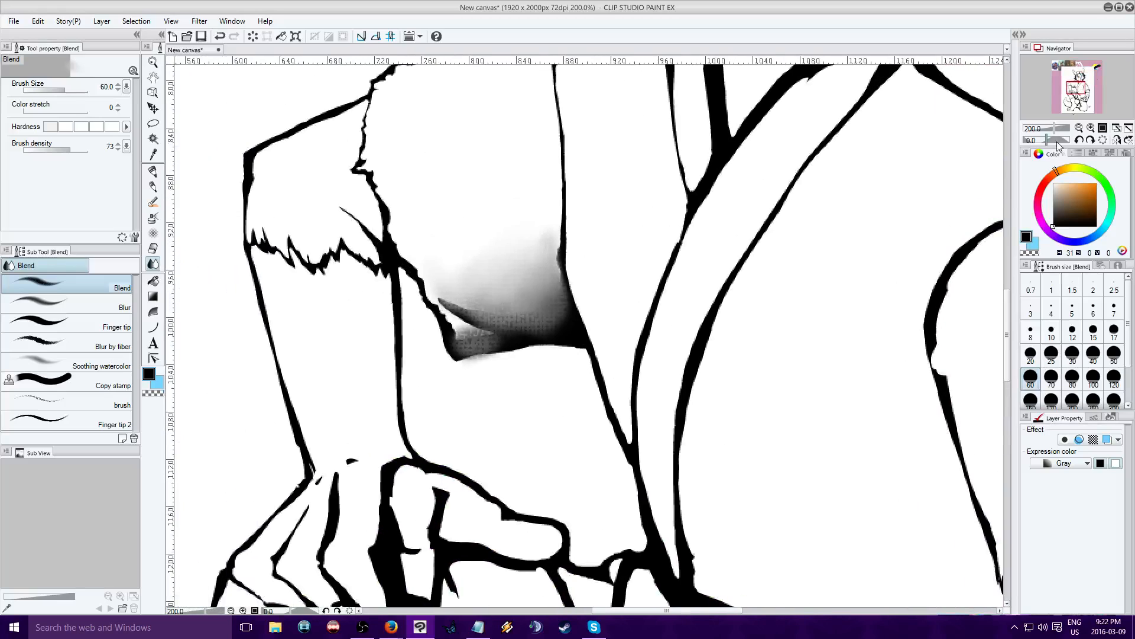
left_click(1101, 467)
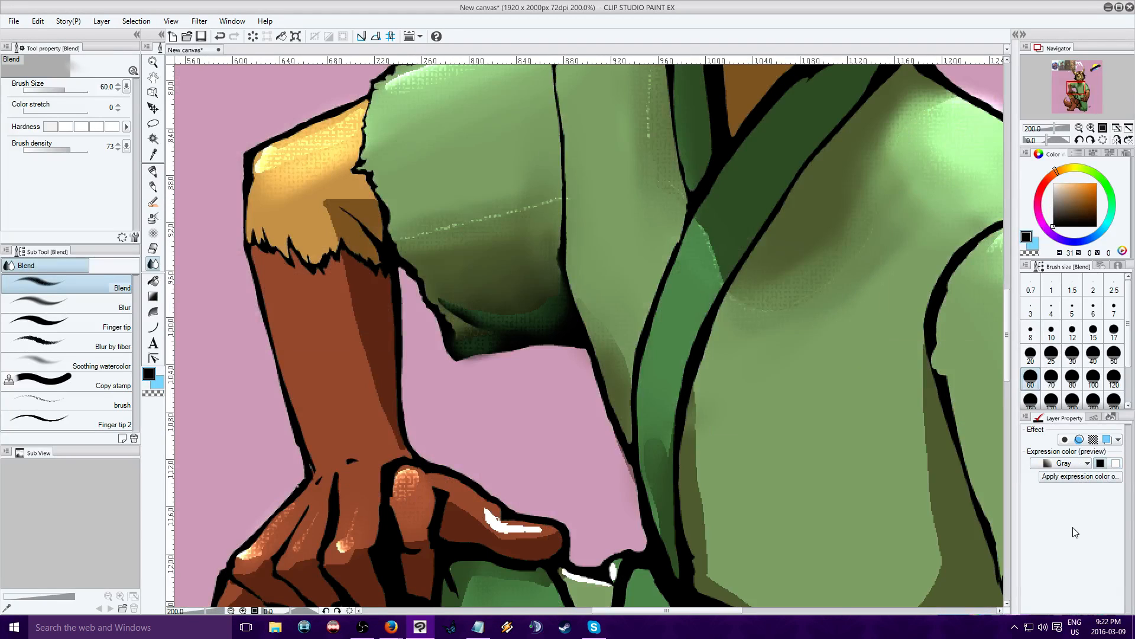
Try tinting the line art dark purple and set its expression color to Monochrome.
left_click_drag(1069, 108, 1068, 104)
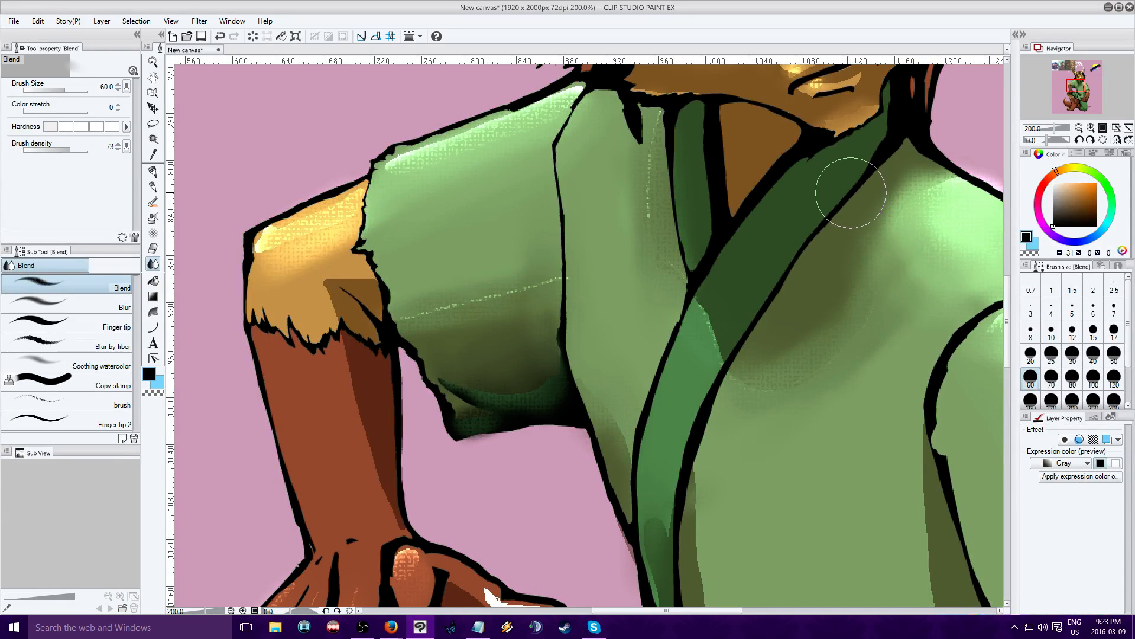
left_click_drag(1074, 89, 1067, 85)
left_click_drag(558, 422, 647, 408)
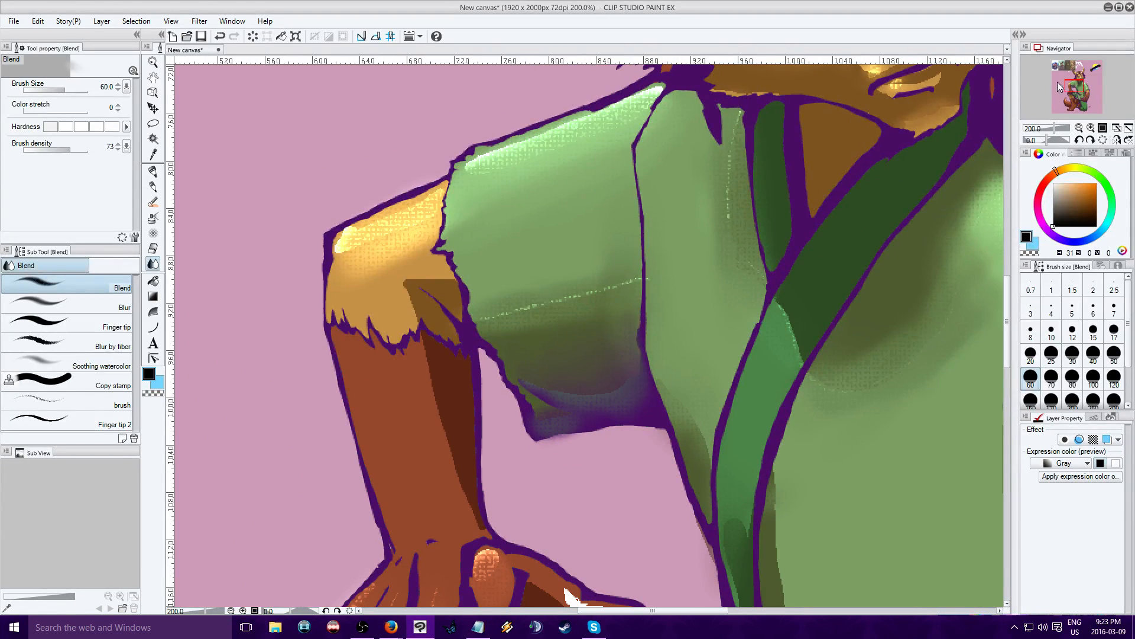
mouse_move(1077, 90)
left_mouse_down()
mouse_move(1079, 81)
mouse_move(1079, 90)
left_mouse_up()
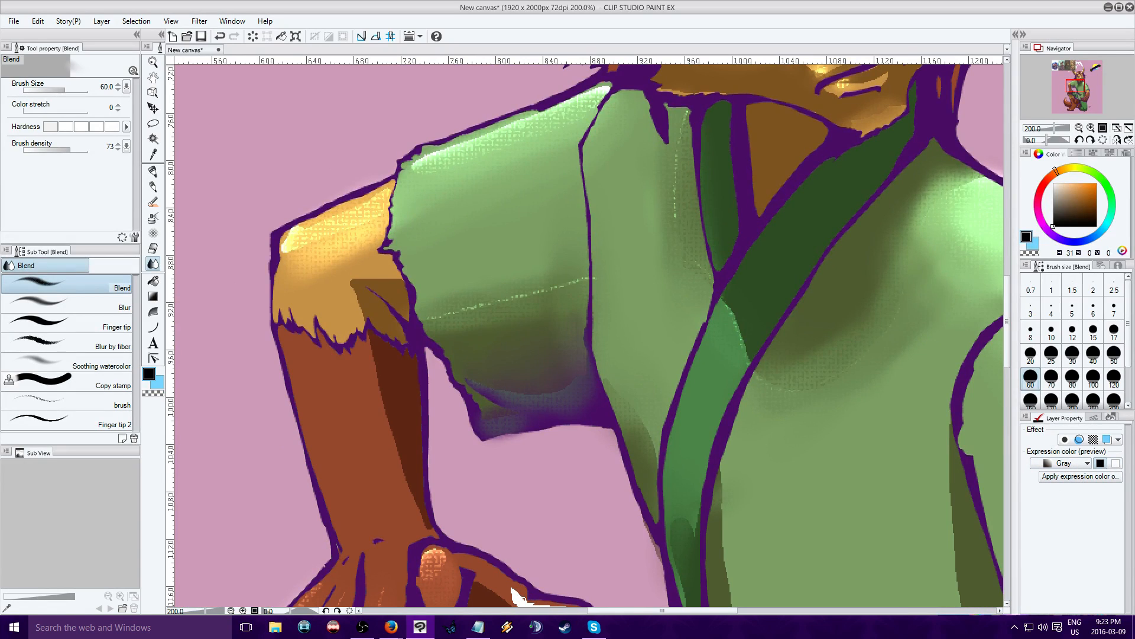
left_click(1061, 497)
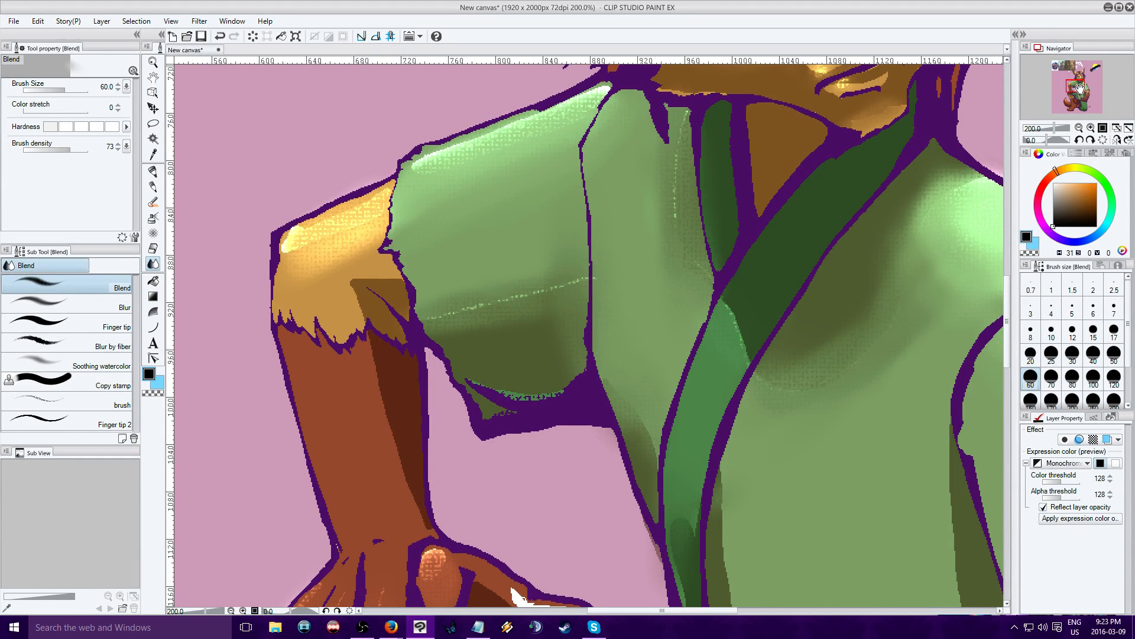
Return the line art to black and restore the layer's Color expression color with opaque white areas.
left_click_drag(1076, 87, 1078, 78)
left_click(1079, 127)
left_click(1079, 128)
left_click(1079, 127)
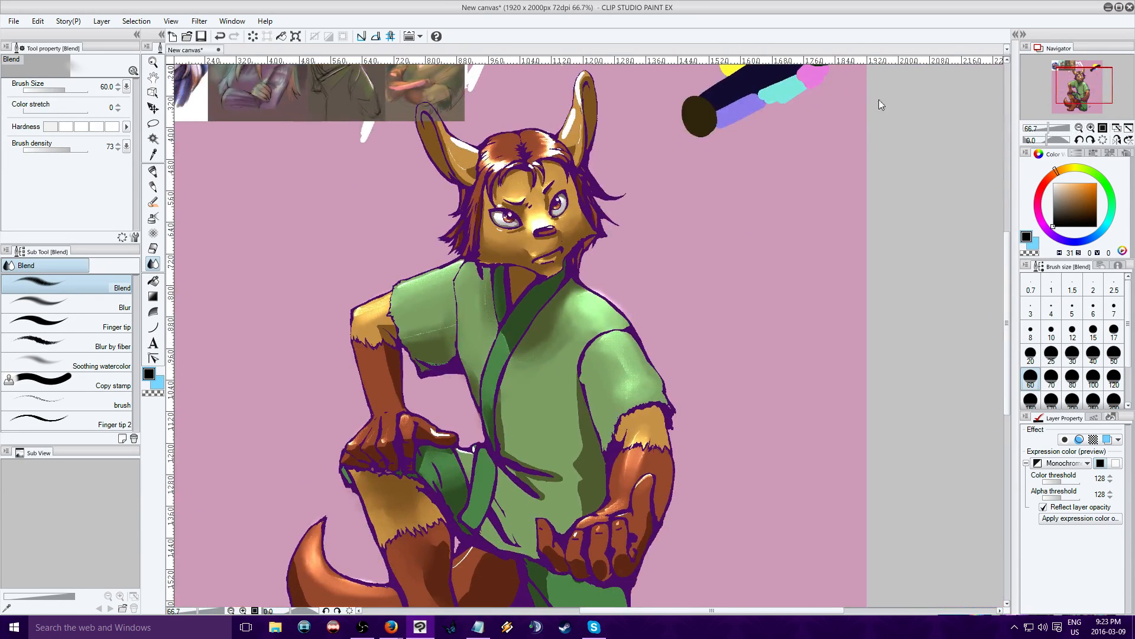
key("alt+Delete")
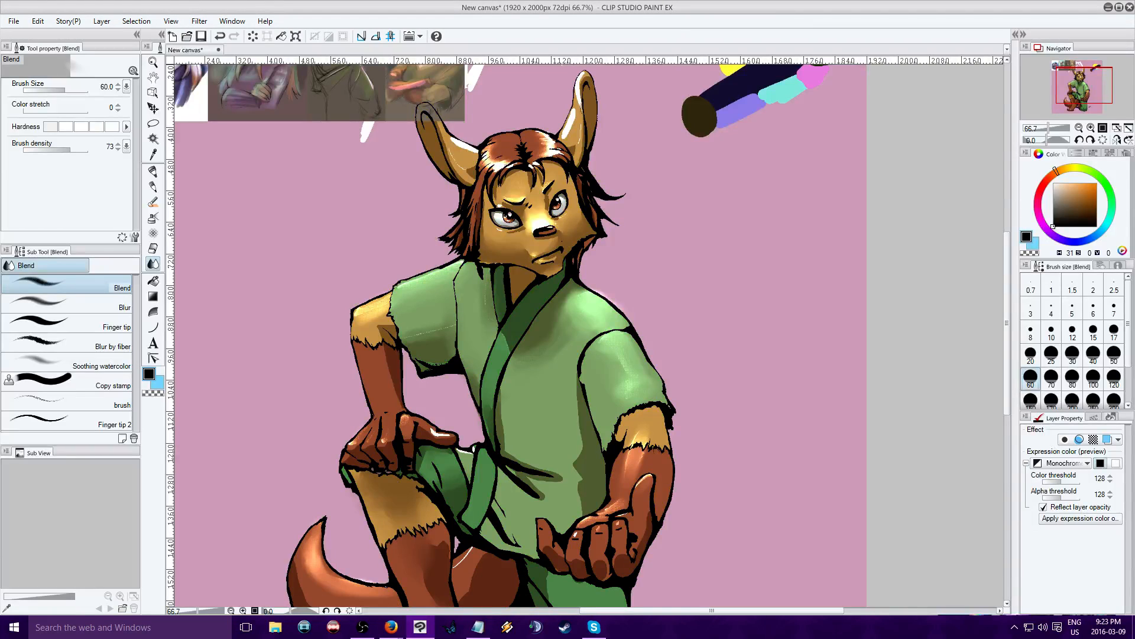
key("ctrl+z")
key("ctrl+y")
key("ctrl+z")
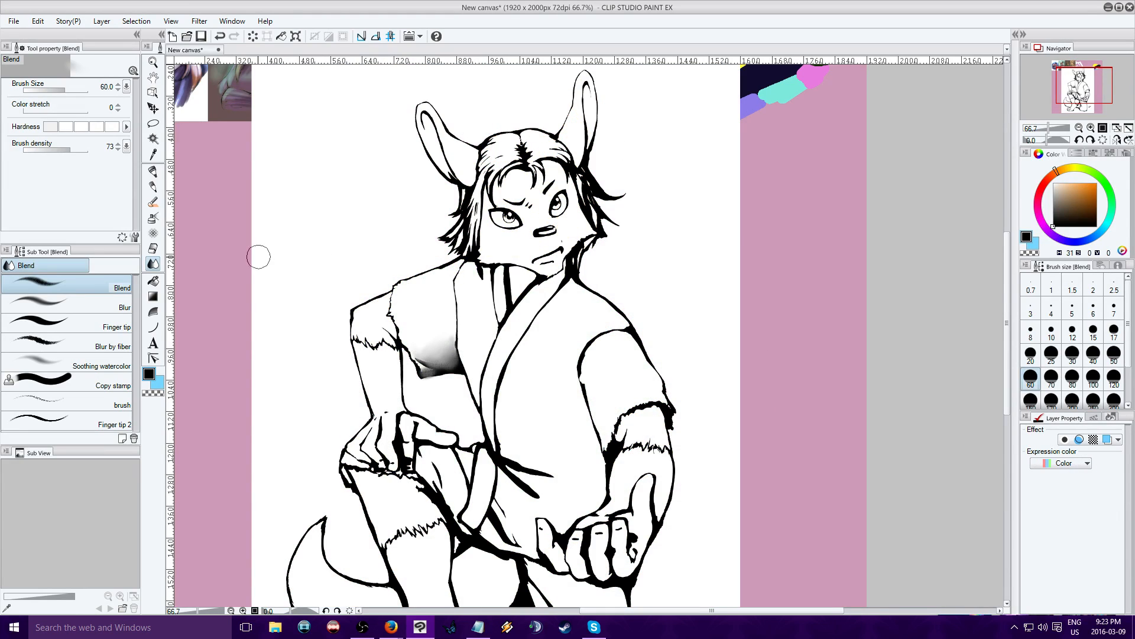
Scribble gray test strokes beside the character's face with the Oil paint brush at size 30 and amount of paint 62.
left_click(153, 201)
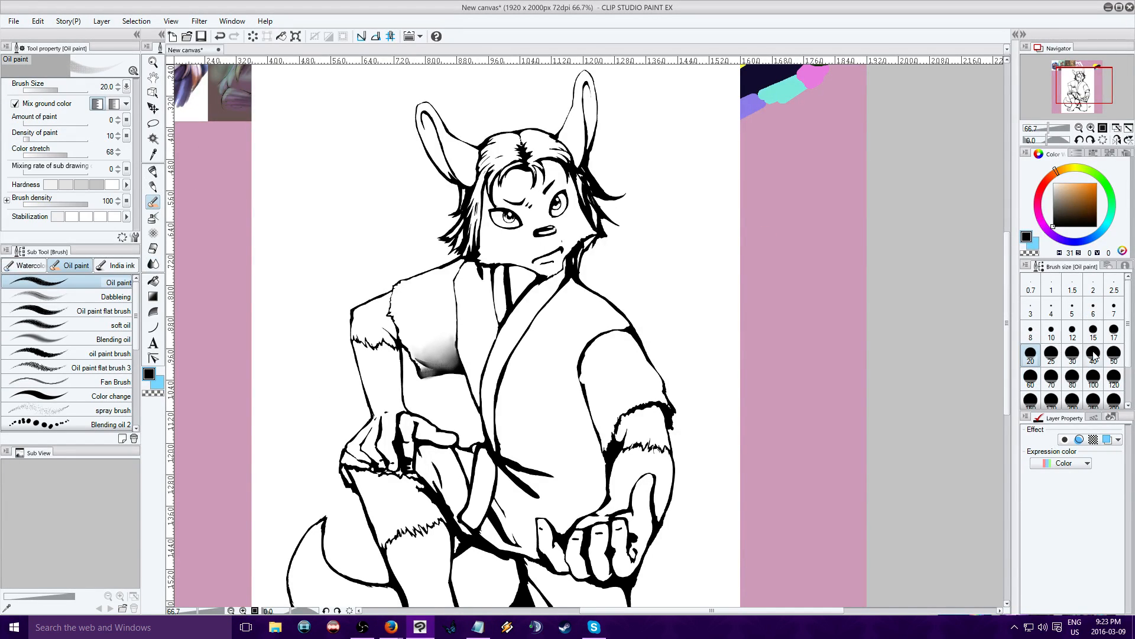
left_click(1072, 354)
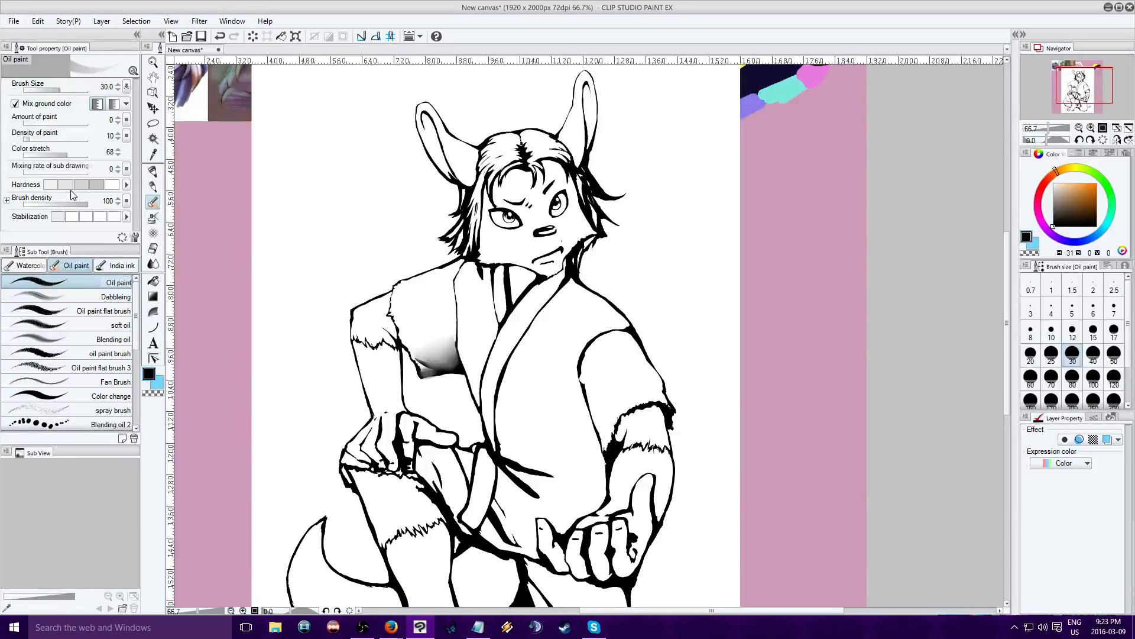
left_click_drag(50, 120, 64, 121)
mouse_move(686, 233)
left_mouse_down()
mouse_move(644, 263)
mouse_move(667, 265)
mouse_move(666, 246)
mouse_move(669, 266)
mouse_move(663, 219)
mouse_move(710, 245)
mouse_move(715, 280)
mouse_move(666, 302)
mouse_move(668, 259)
mouse_move(724, 274)
mouse_move(710, 300)
mouse_move(676, 214)
mouse_move(681, 247)
mouse_move(715, 258)
mouse_move(680, 250)
mouse_move(720, 256)
mouse_move(716, 264)
mouse_move(699, 251)
mouse_move(691, 300)
mouse_move(666, 301)
left_mouse_up()
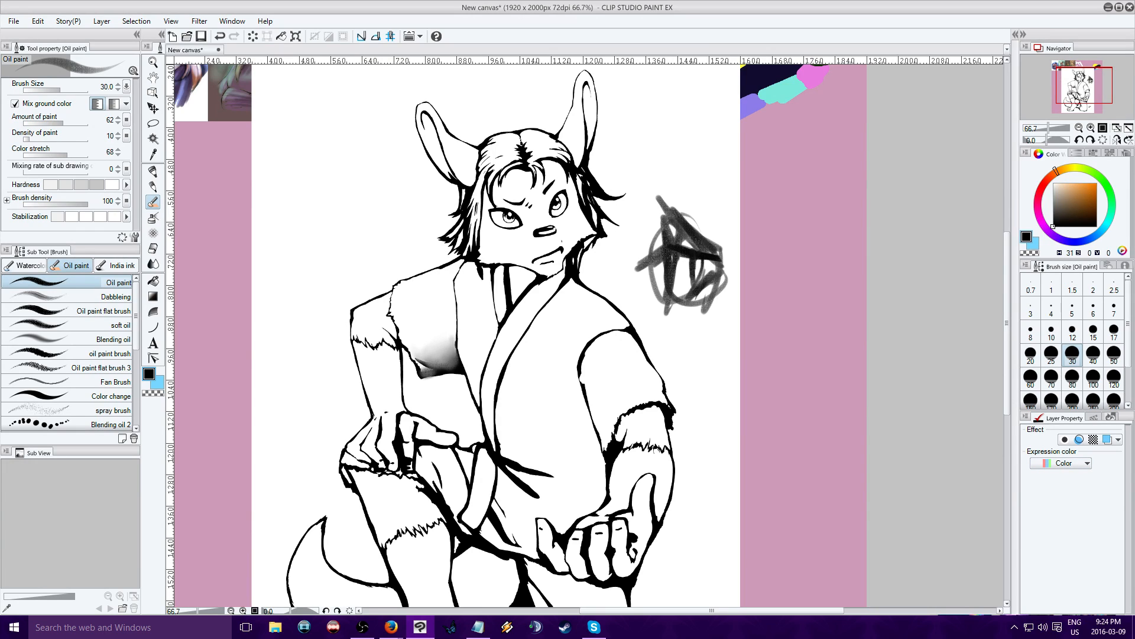
Set the layer's expression color to Monochrome and blend across the test scribble with the Blend tool at size 60.
left_click(1055, 498)
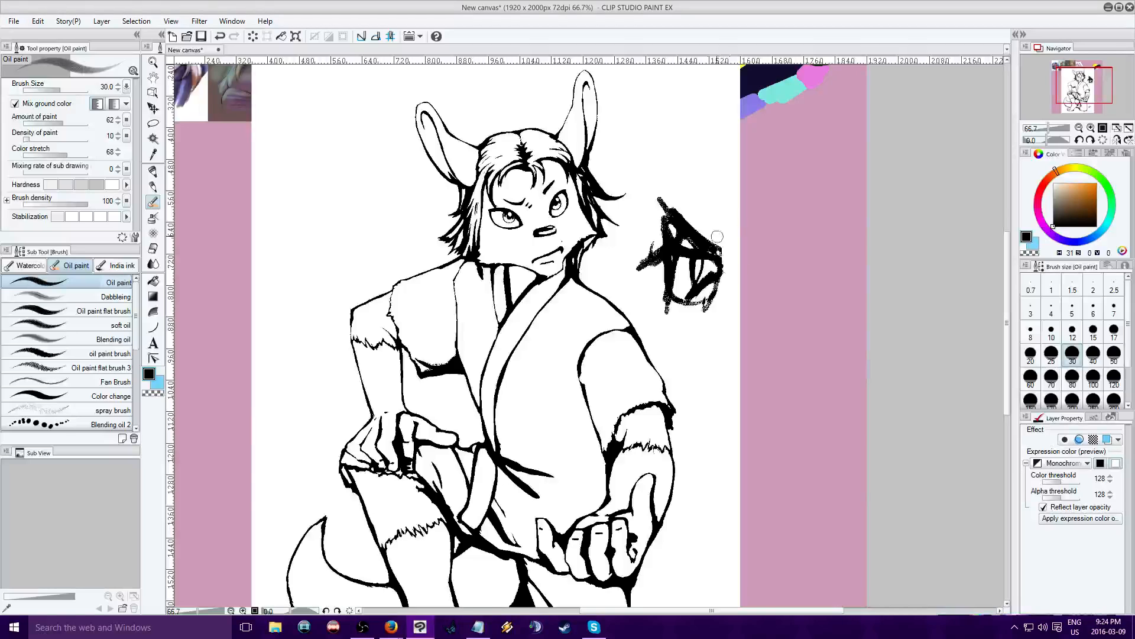
left_click(153, 263)
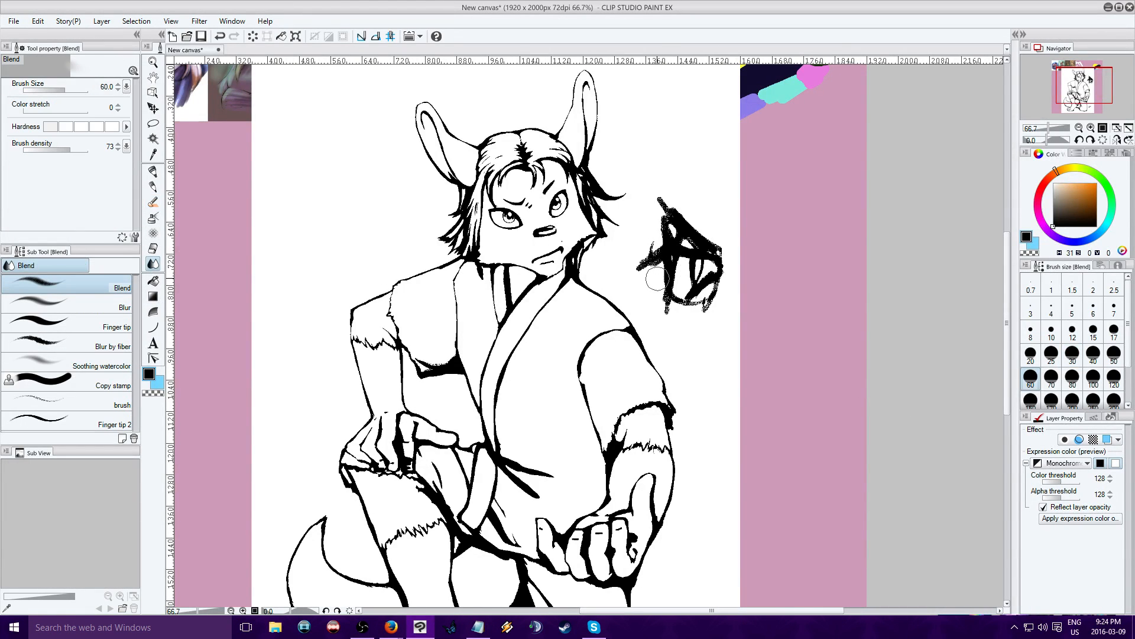
mouse_move(661, 253)
left_mouse_down()
mouse_move(646, 287)
mouse_move(667, 254)
mouse_move(666, 308)
mouse_move(669, 258)
mouse_move(679, 319)
mouse_move(670, 264)
mouse_move(683, 270)
mouse_move(671, 261)
mouse_move(701, 290)
left_mouse_up()
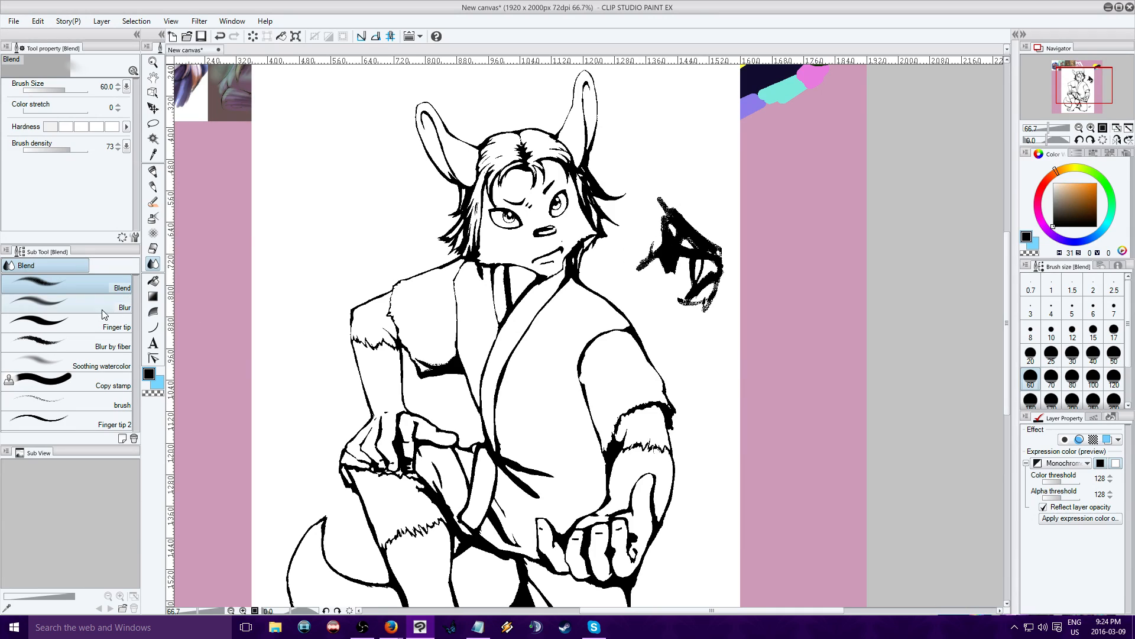
Smudge the edges of the test scribble with the Finger tip tool at size 25.
left_click(71, 322)
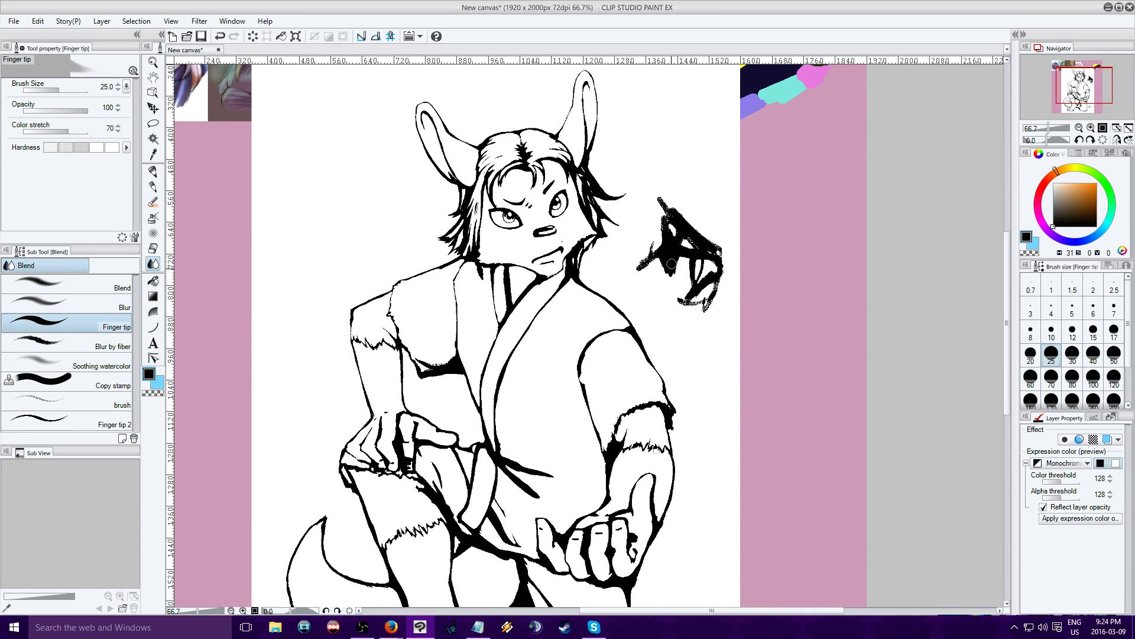
left_click_drag(687, 269, 682, 308)
mouse_move(680, 249)
left_mouse_down()
mouse_move(692, 296)
mouse_move(674, 272)
mouse_move(684, 262)
mouse_move(698, 304)
mouse_move(677, 302)
mouse_move(698, 292)
mouse_move(672, 285)
mouse_move(697, 272)
mouse_move(677, 274)
mouse_move(676, 297)
left_mouse_up()
left_click_drag(654, 183, 695, 242)
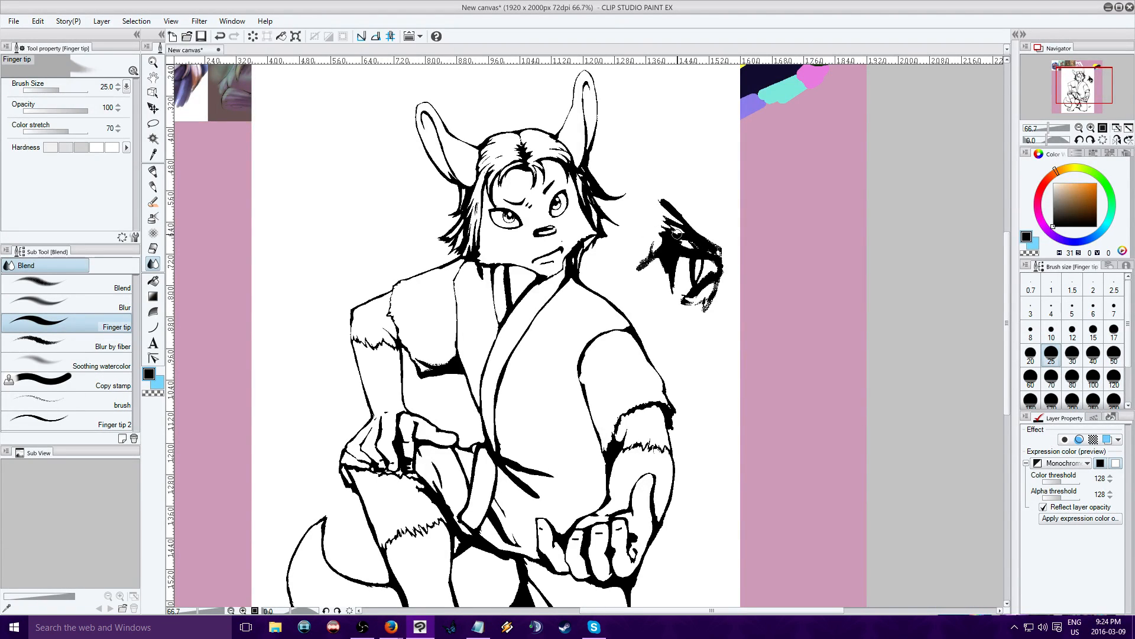
Compare the line art in the Color and Monochrome expression colors and look over the whole figure.
left_click(1087, 462)
left_click(1061, 475)
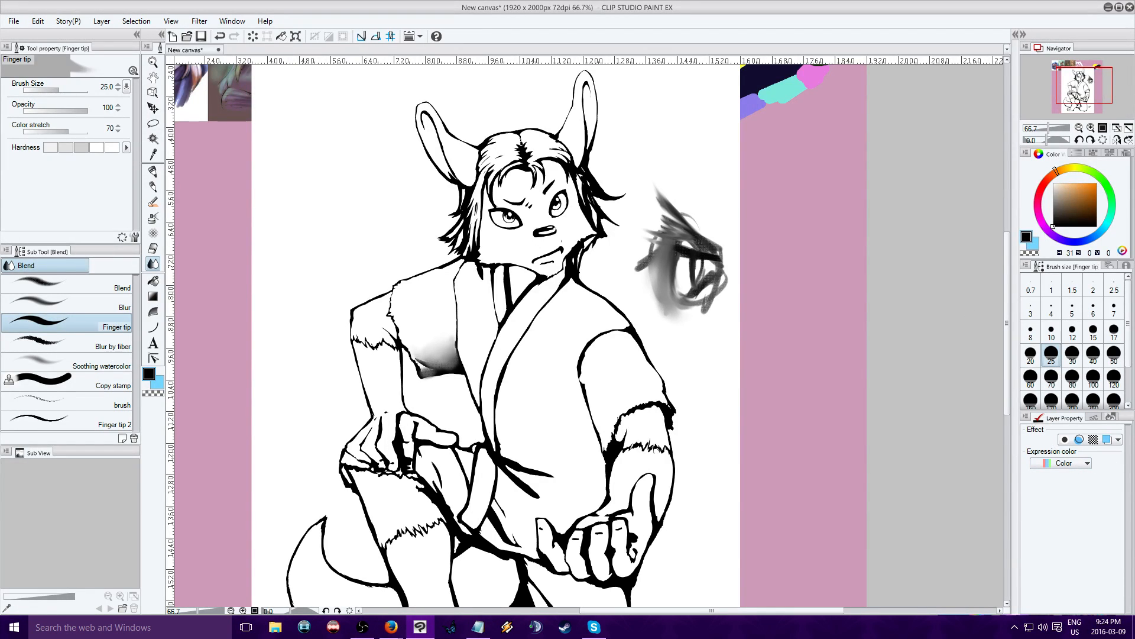
left_click(1089, 499)
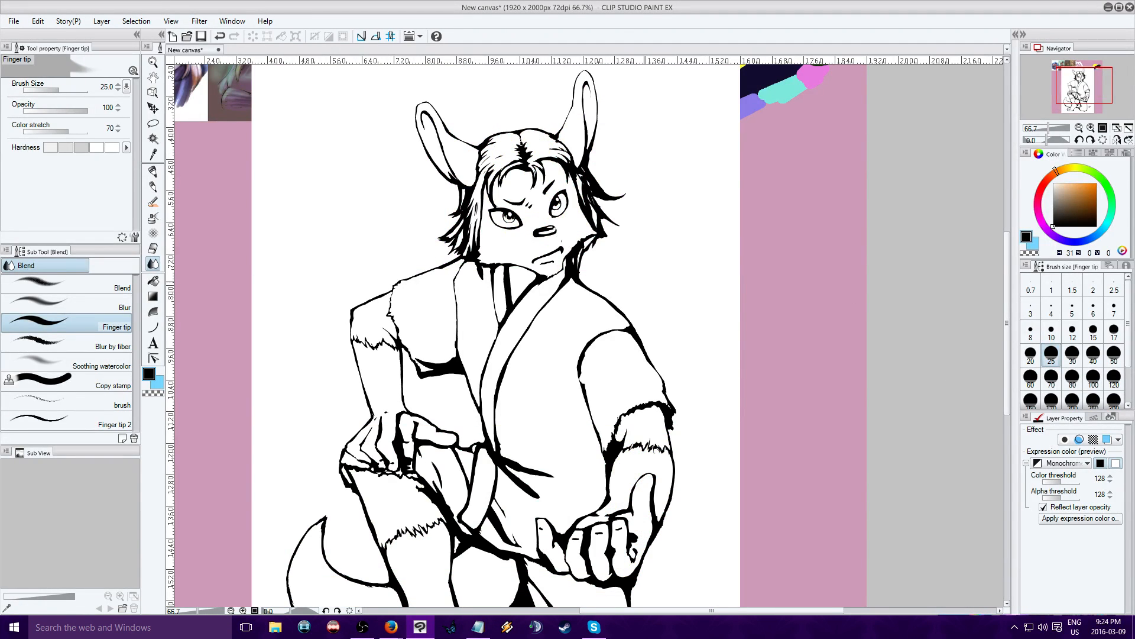
left_click_drag(1086, 83, 1084, 93)
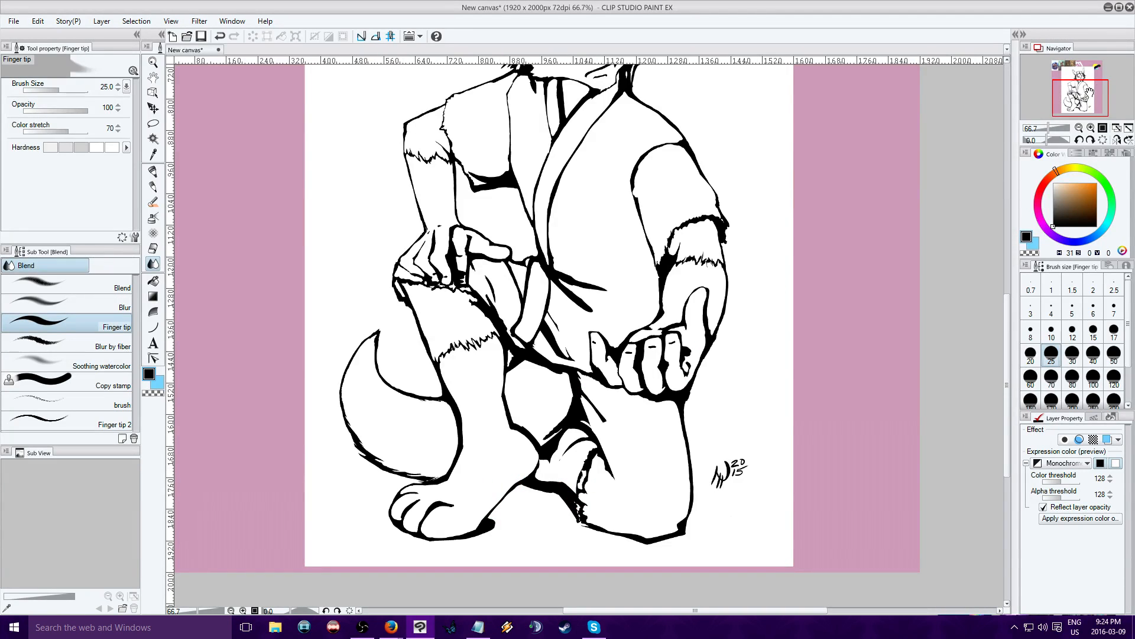
left_click_drag(1090, 90, 1092, 78)
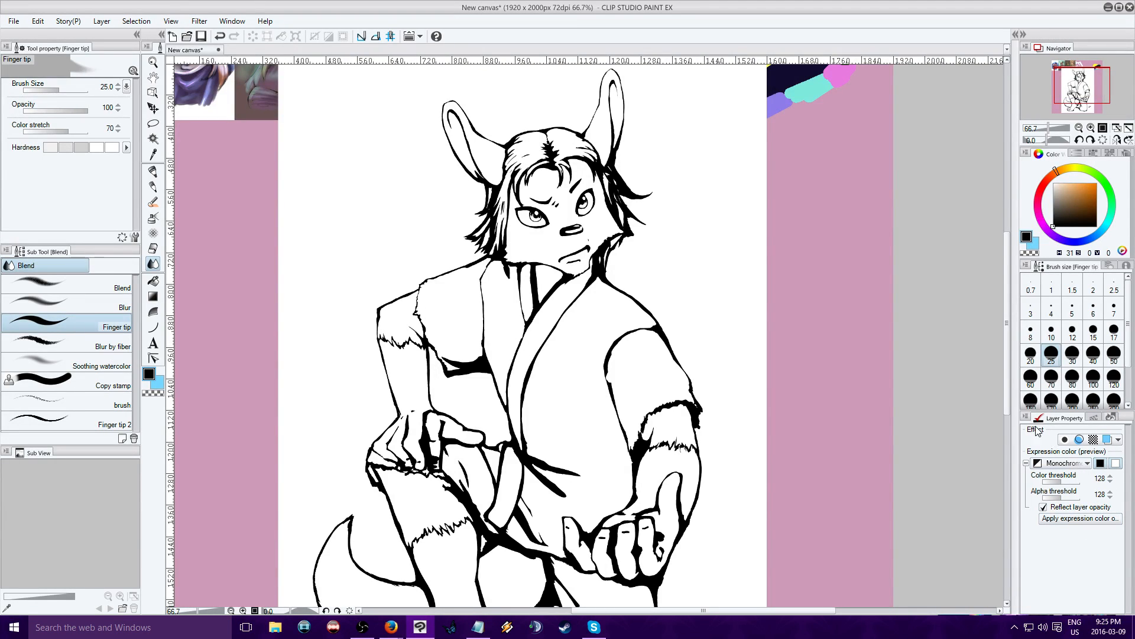
Choose the Oil paint flat brush and undo the layer's change to Monochrome.
left_click(392, 634)
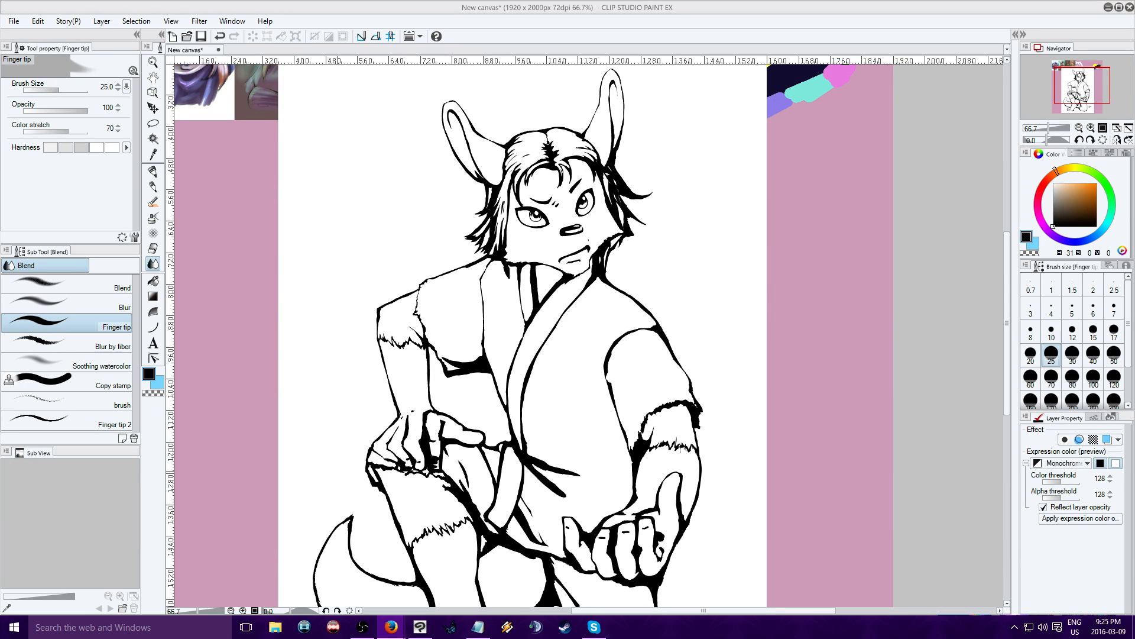
left_click(153, 201)
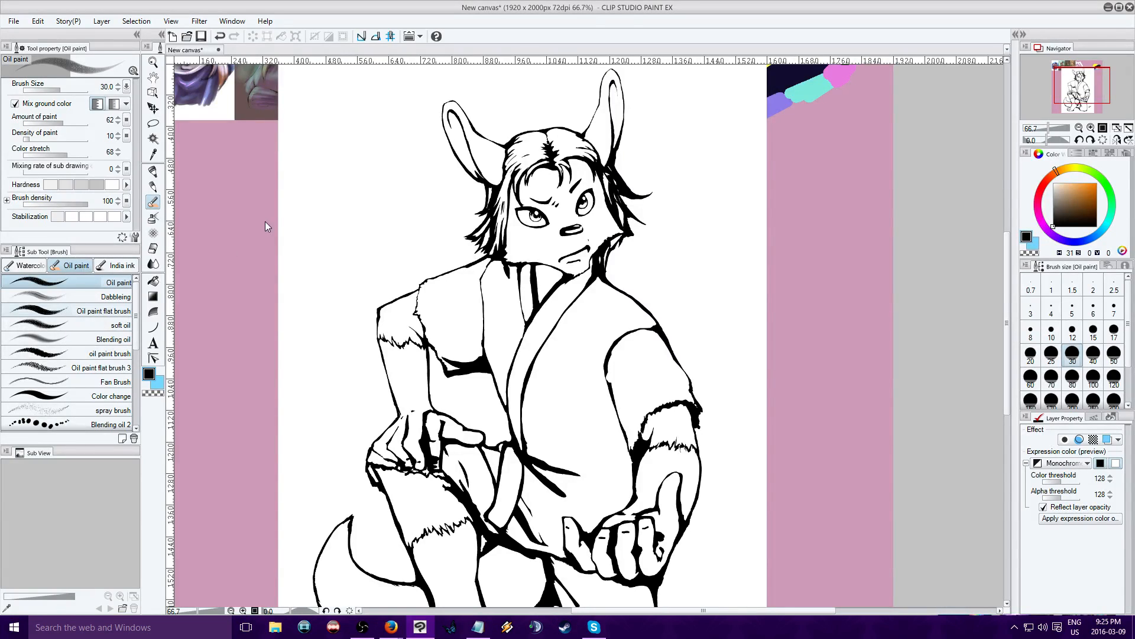
left_click(96, 309)
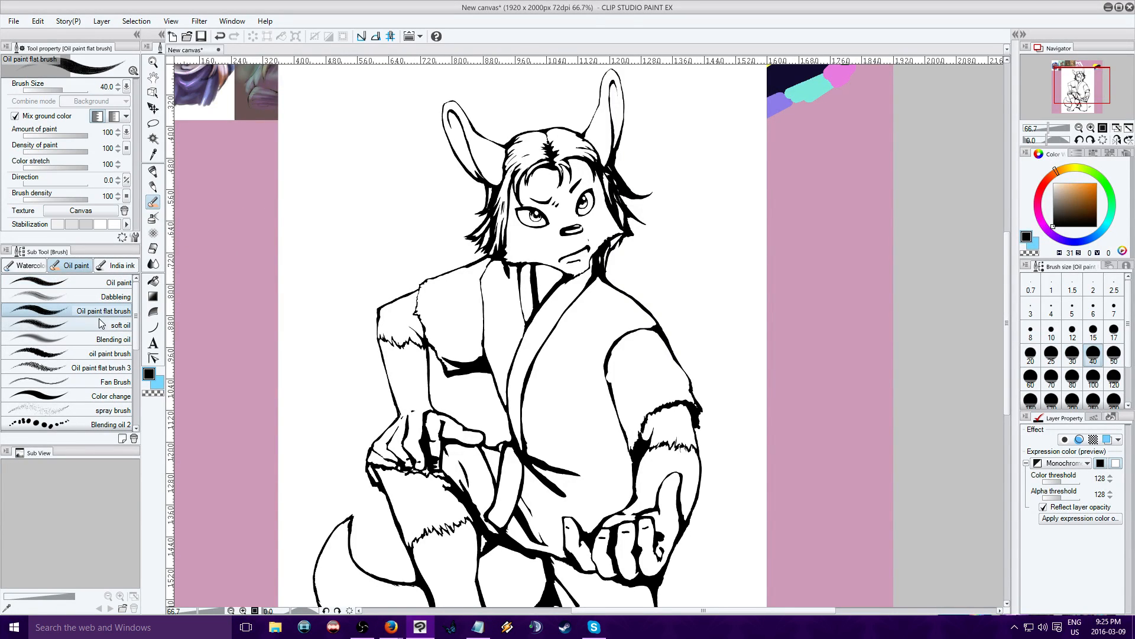
left_click_drag(1078, 75, 1093, 82)
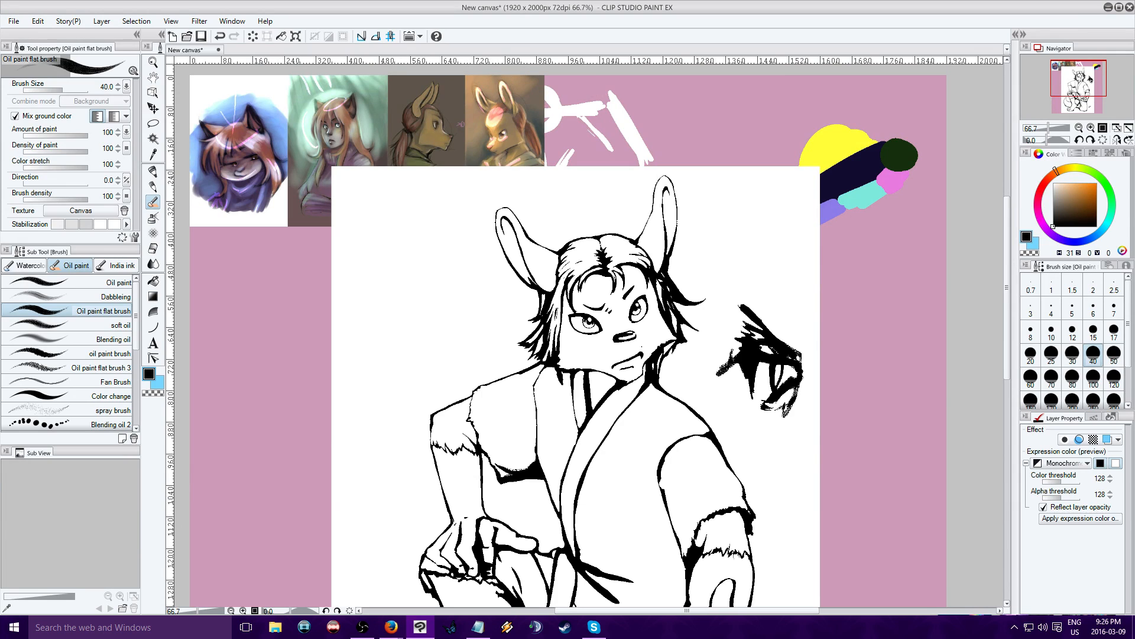
key("ctrl+z")
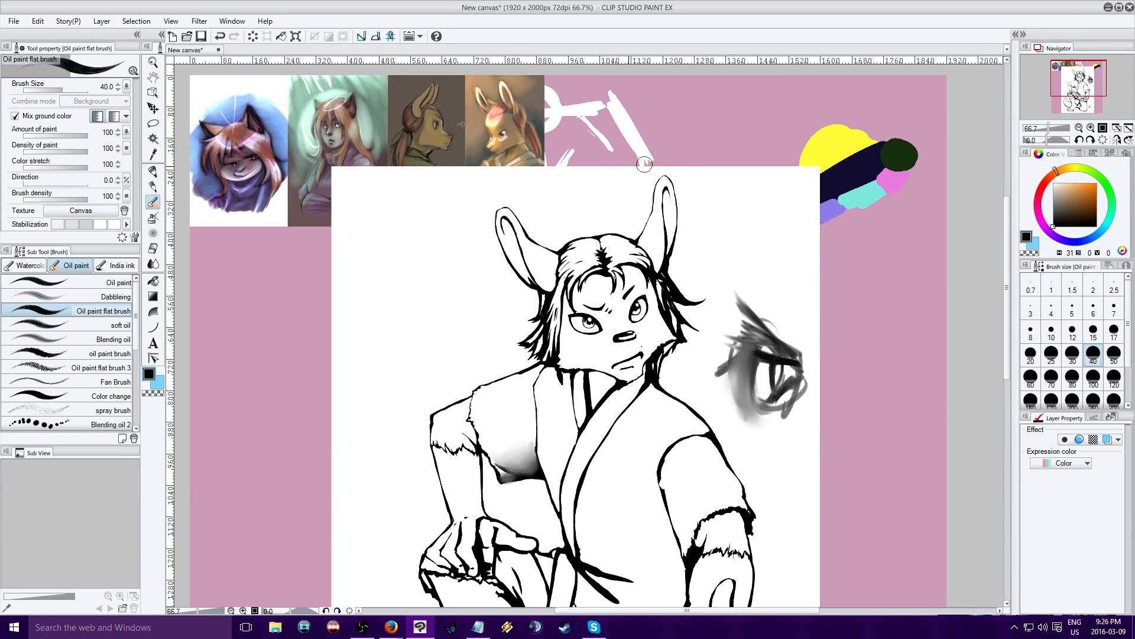
Try filling the pink background and reference pictures with white using the Refer other layers fill.
left_click(152, 280)
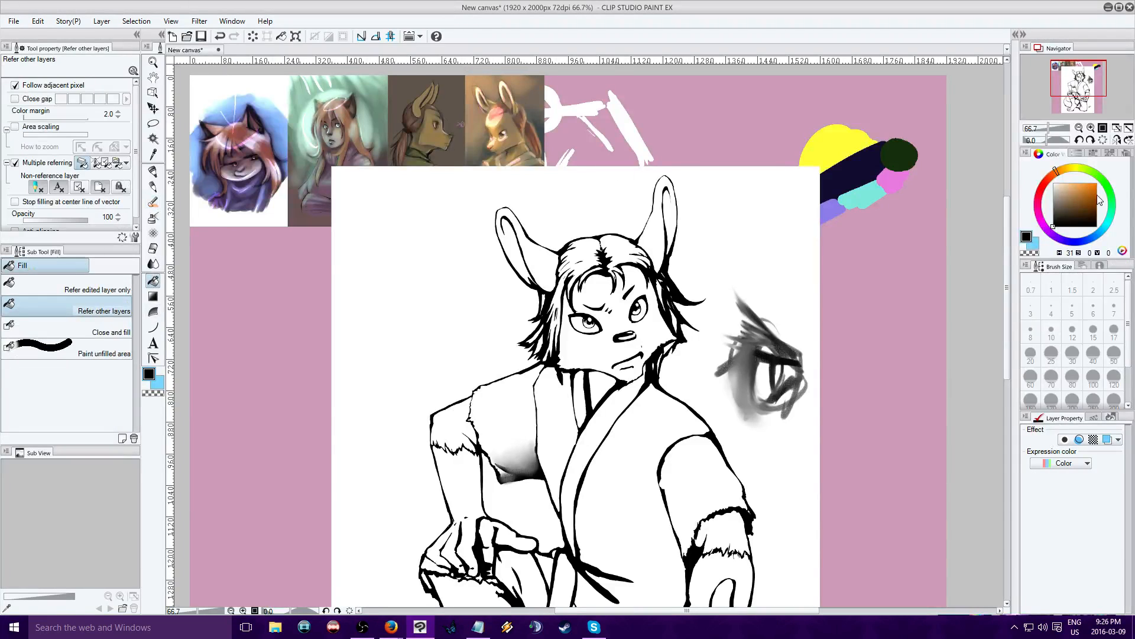
left_click(330, 304)
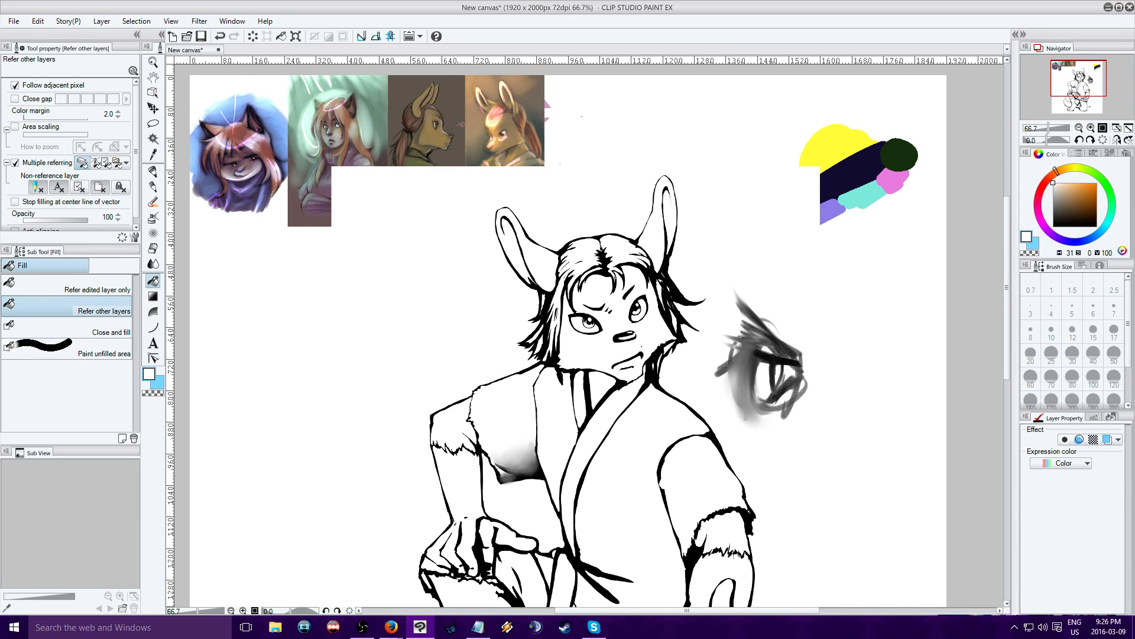
left_click(392, 101)
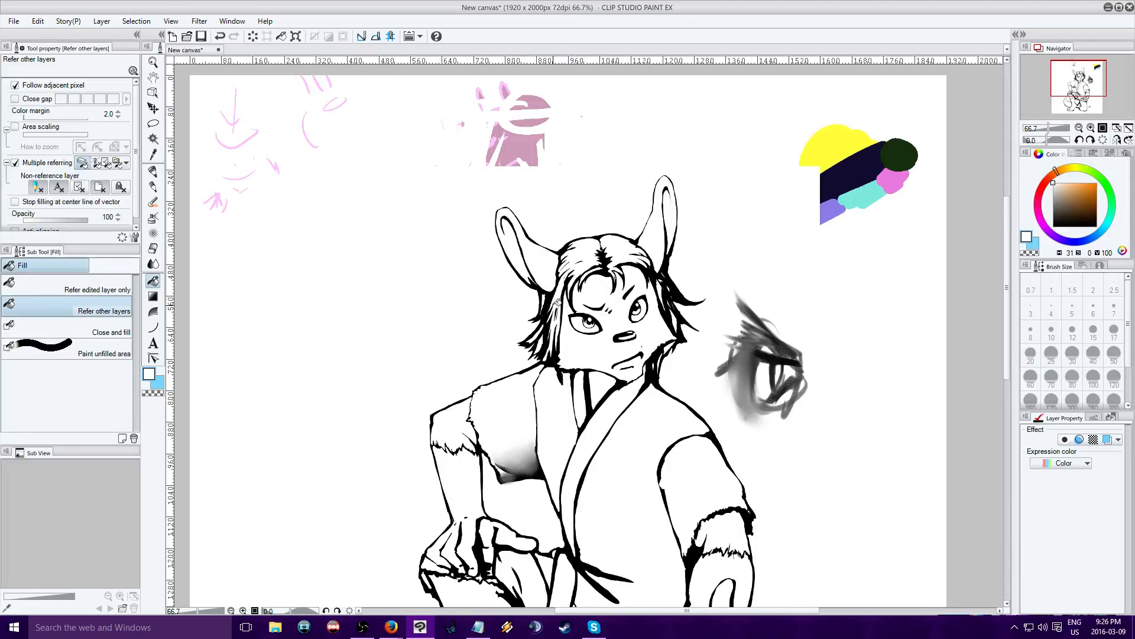
left_click(218, 36)
left_click(218, 37)
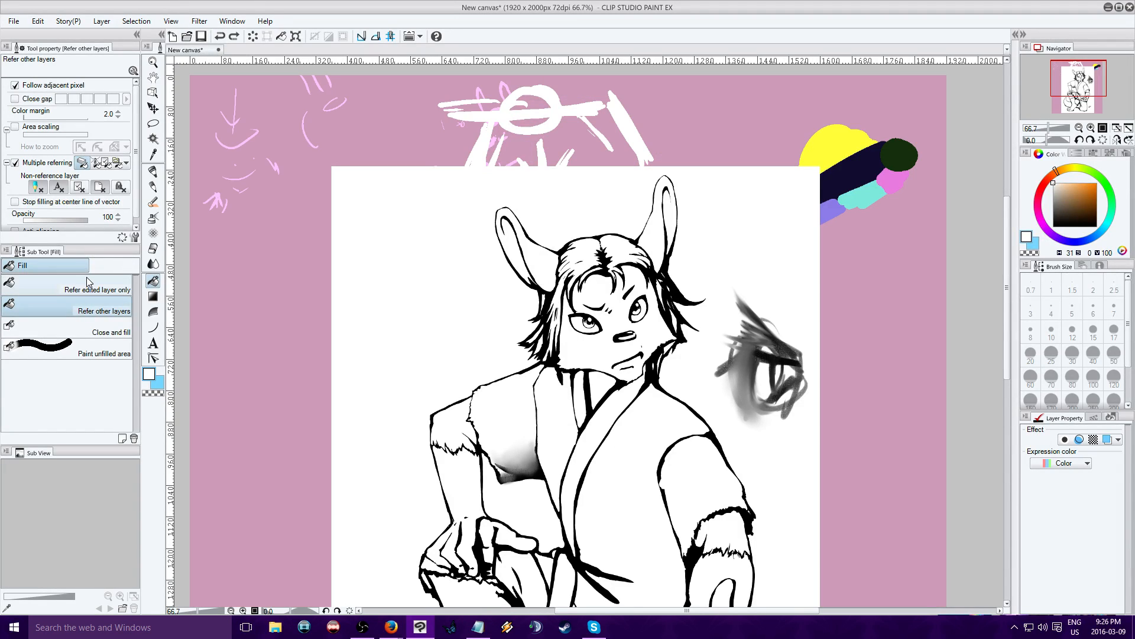
Fill the canvas around the figure with white using the Refer edited layer only fill.
left_click(89, 286)
left_click(602, 468)
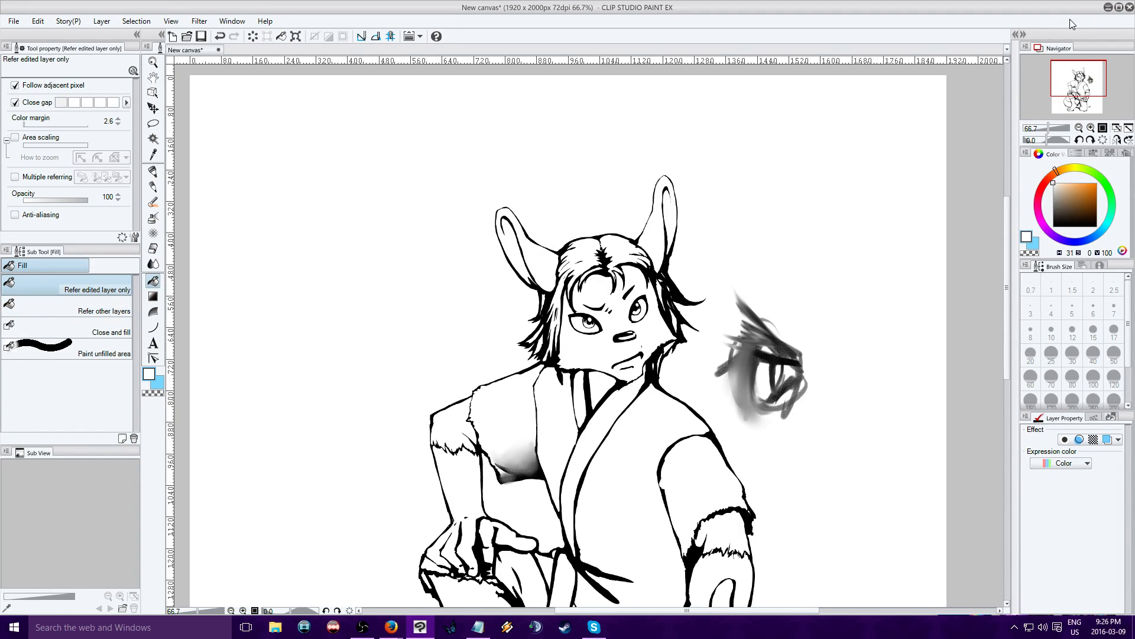
left_click_drag(1079, 84, 1073, 92)
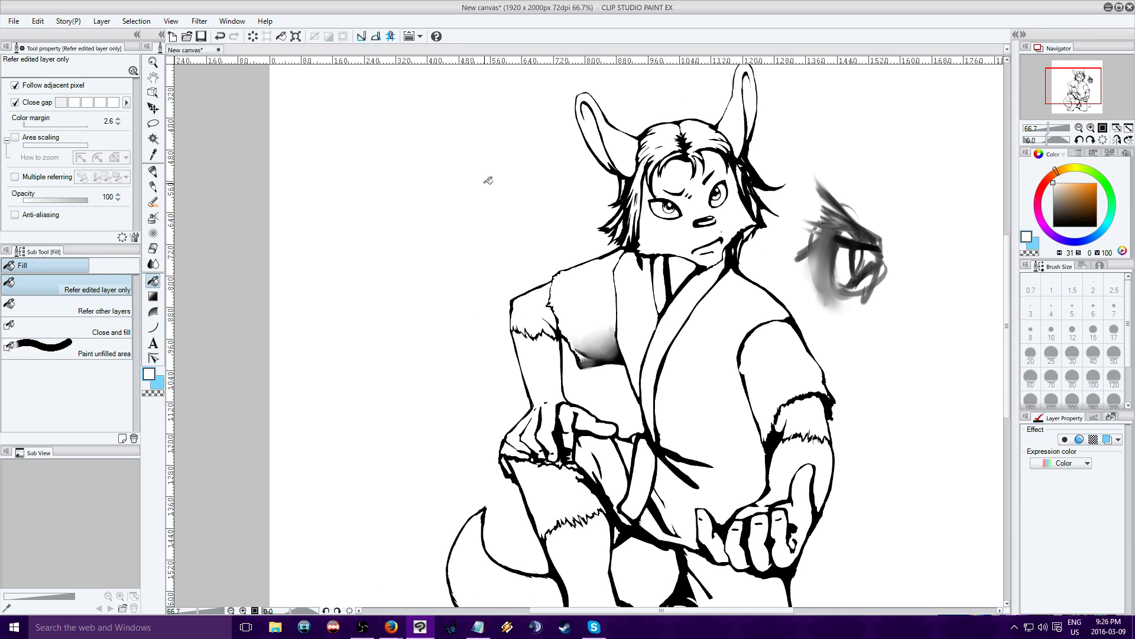
Paint a patch of black strokes in the empty area beside the figure with the Oil paint flat brush at size 40.
left_click(154, 202)
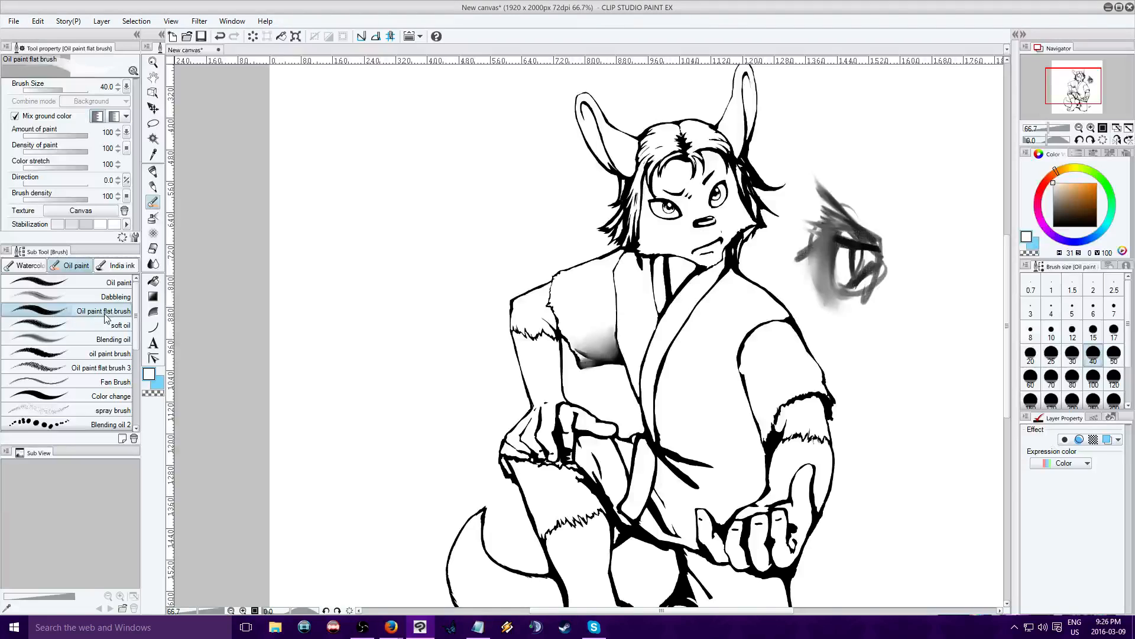
left_click_drag(1063, 209, 1077, 230)
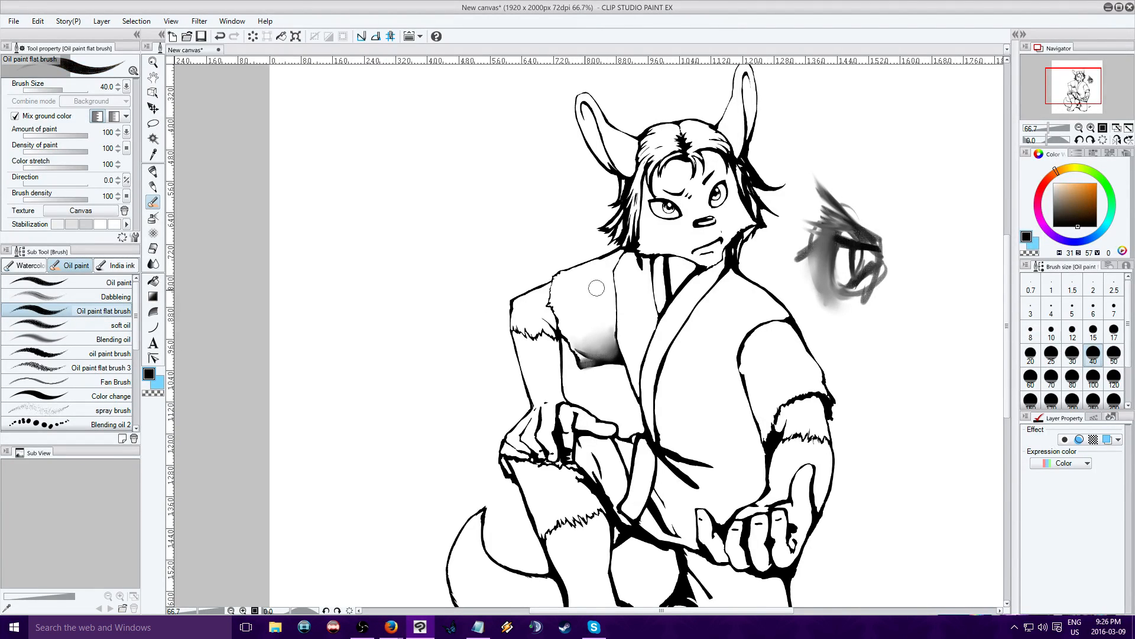
mouse_move(419, 171)
left_mouse_down()
mouse_move(356, 221)
mouse_move(421, 177)
mouse_move(413, 201)
mouse_move(462, 148)
mouse_move(507, 191)
mouse_move(441, 255)
mouse_move(464, 248)
mouse_move(469, 183)
mouse_move(497, 192)
mouse_move(435, 275)
mouse_move(481, 247)
left_mouse_up()
Add more overlapping black strokes to the test patch and set the flat brush's amount of paint to 40.
left_click(1090, 128)
left_click(1090, 128)
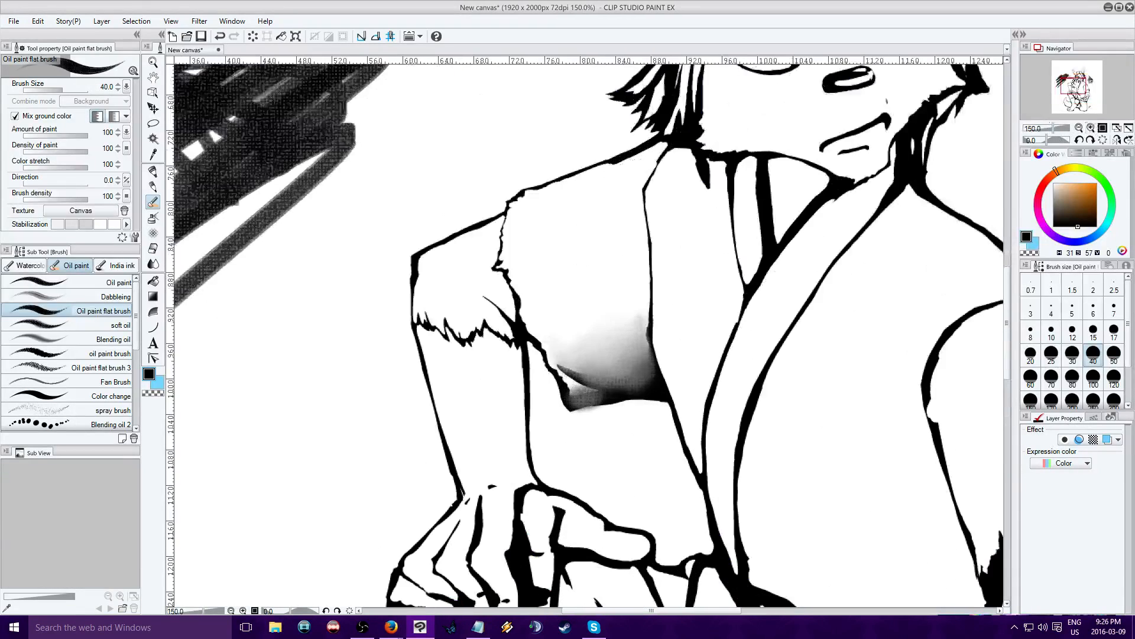
left_click_drag(1075, 83, 1063, 81)
mouse_move(444, 270)
left_mouse_down()
mouse_move(388, 221)
mouse_move(317, 286)
mouse_move(340, 434)
mouse_move(381, 480)
mouse_move(520, 432)
mouse_move(567, 441)
mouse_move(524, 410)
mouse_move(654, 360)
mouse_move(571, 367)
left_mouse_up()
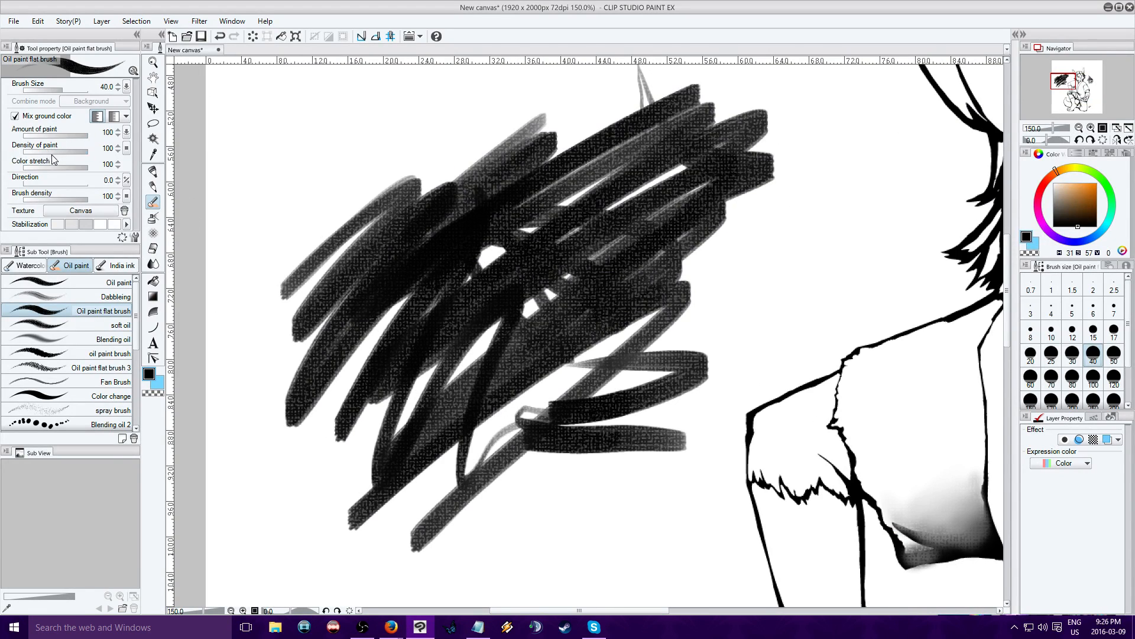
left_click(49, 136)
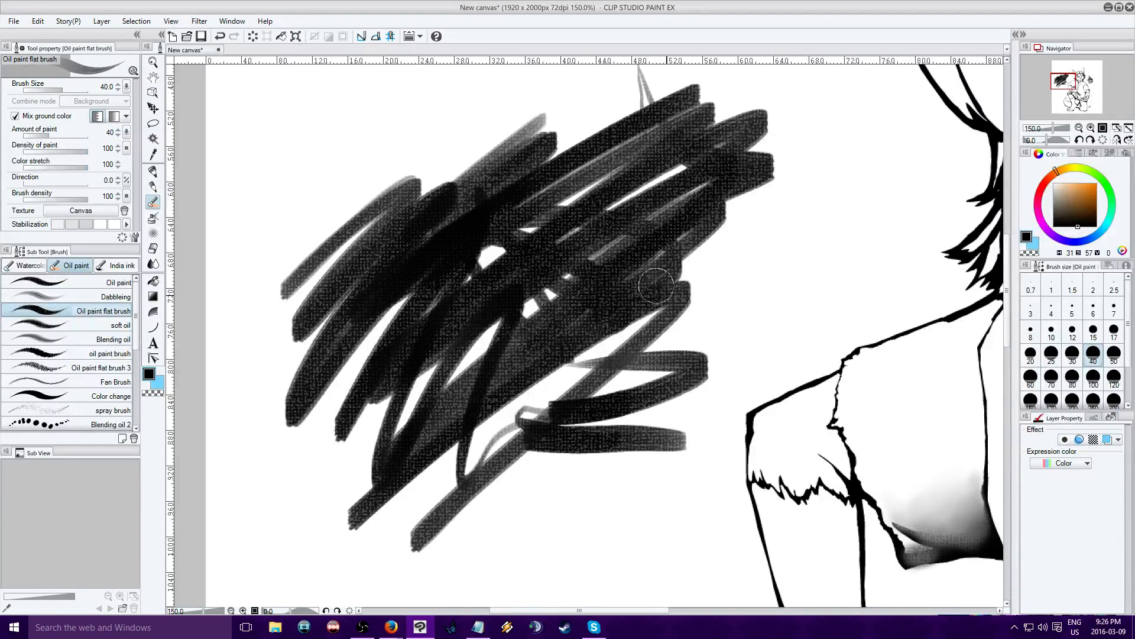
Paint black, orange and turquoise strokes across the test patch with the Oil paint flat brush to blend the colors.
mouse_move(657, 286)
left_mouse_down()
mouse_move(550, 343)
mouse_move(742, 236)
mouse_move(625, 316)
mouse_move(638, 272)
mouse_move(733, 263)
mouse_move(550, 331)
mouse_move(675, 365)
mouse_move(550, 408)
mouse_move(585, 452)
mouse_move(331, 467)
mouse_move(321, 501)
mouse_move(299, 513)
mouse_move(426, 521)
mouse_move(679, 419)
left_mouse_up()
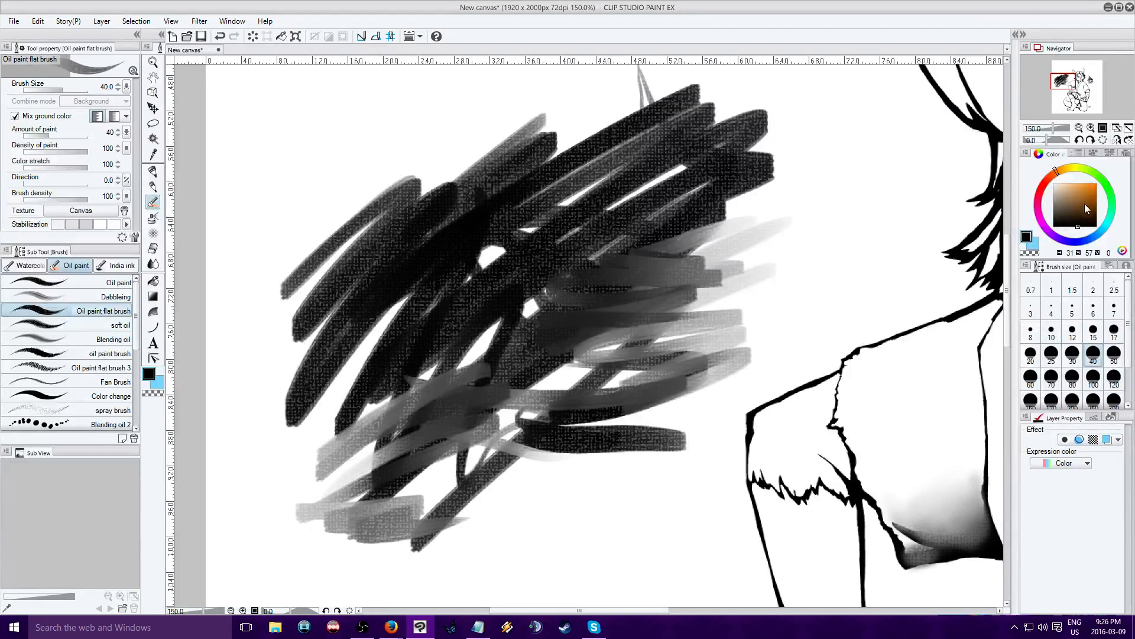
left_click_drag(1085, 203, 1097, 182)
mouse_move(426, 244)
left_mouse_down()
mouse_move(414, 270)
mouse_move(469, 240)
mouse_move(436, 246)
mouse_move(503, 230)
mouse_move(457, 263)
mouse_move(586, 246)
mouse_move(435, 254)
mouse_move(532, 289)
mouse_move(427, 290)
mouse_move(432, 331)
mouse_move(561, 320)
mouse_move(544, 314)
mouse_move(561, 248)
mouse_move(414, 236)
mouse_move(385, 280)
mouse_move(444, 294)
left_mouse_up()
mouse_move(473, 97)
left_mouse_down()
mouse_move(395, 213)
mouse_move(489, 198)
mouse_move(466, 277)
left_mouse_up()
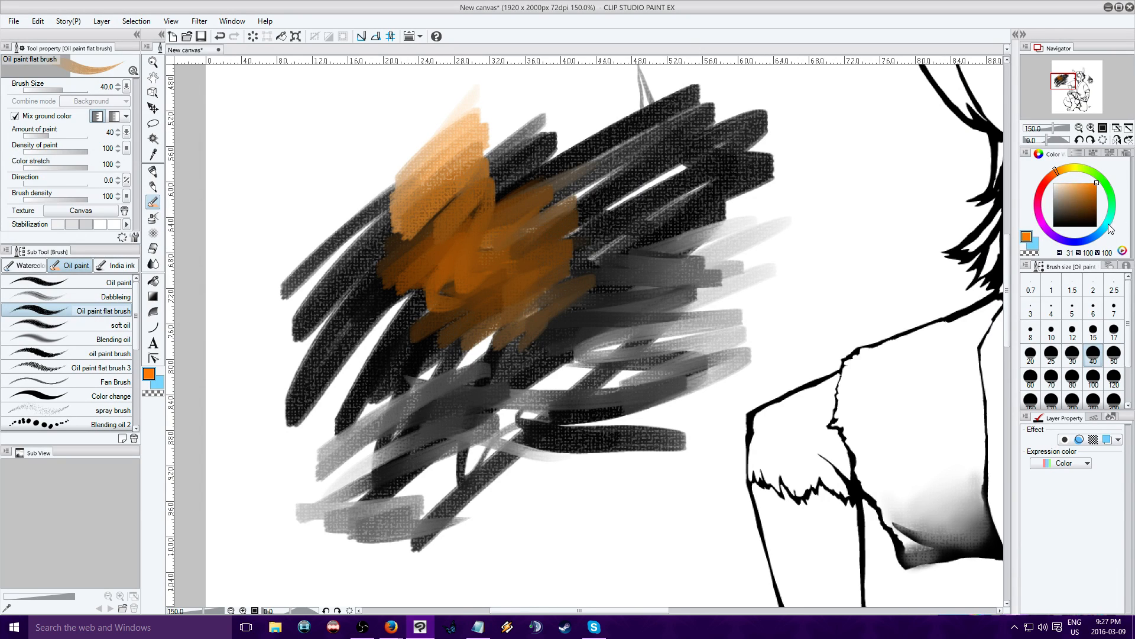
left_click(1108, 224)
mouse_move(436, 106)
left_mouse_down()
mouse_move(446, 123)
mouse_move(422, 207)
mouse_move(443, 231)
mouse_move(473, 238)
mouse_move(480, 254)
mouse_move(457, 334)
mouse_move(389, 387)
mouse_move(390, 404)
mouse_move(362, 402)
mouse_move(311, 428)
mouse_move(318, 454)
mouse_move(285, 480)
left_mouse_up()
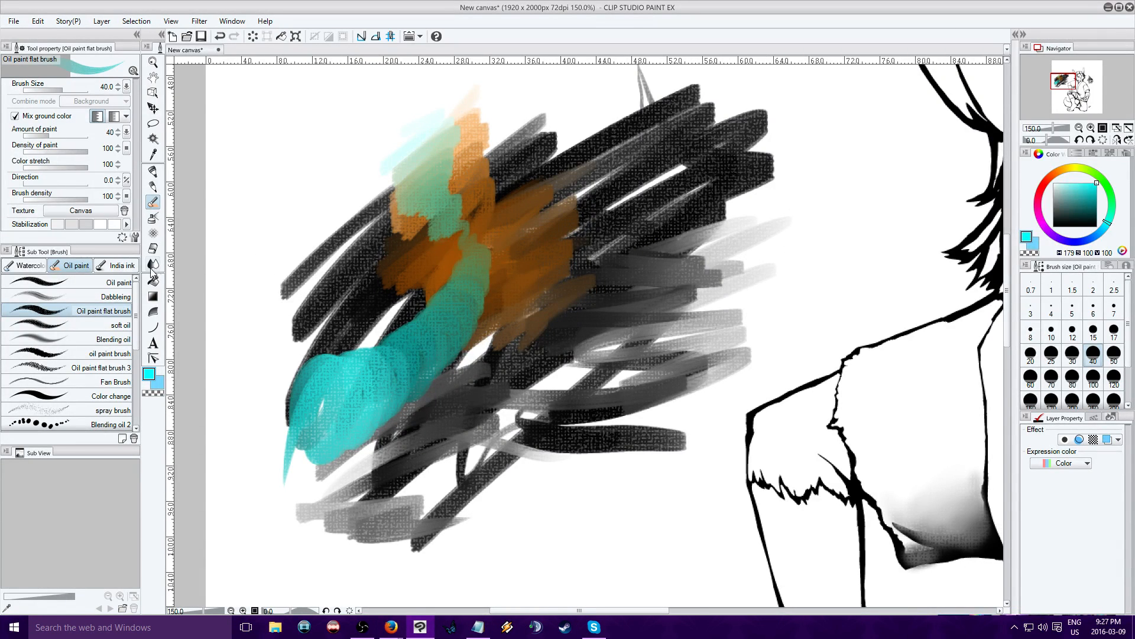
Switch to the Oil paint brush and add turquoise arcs and black looping strokes at the lower end of the test patch.
left_click(83, 288)
mouse_move(540, 425)
left_mouse_down()
mouse_move(689, 351)
mouse_move(668, 382)
left_mouse_up()
left_click_drag(618, 428, 712, 412)
left_click_drag(1069, 196, 1067, 226)
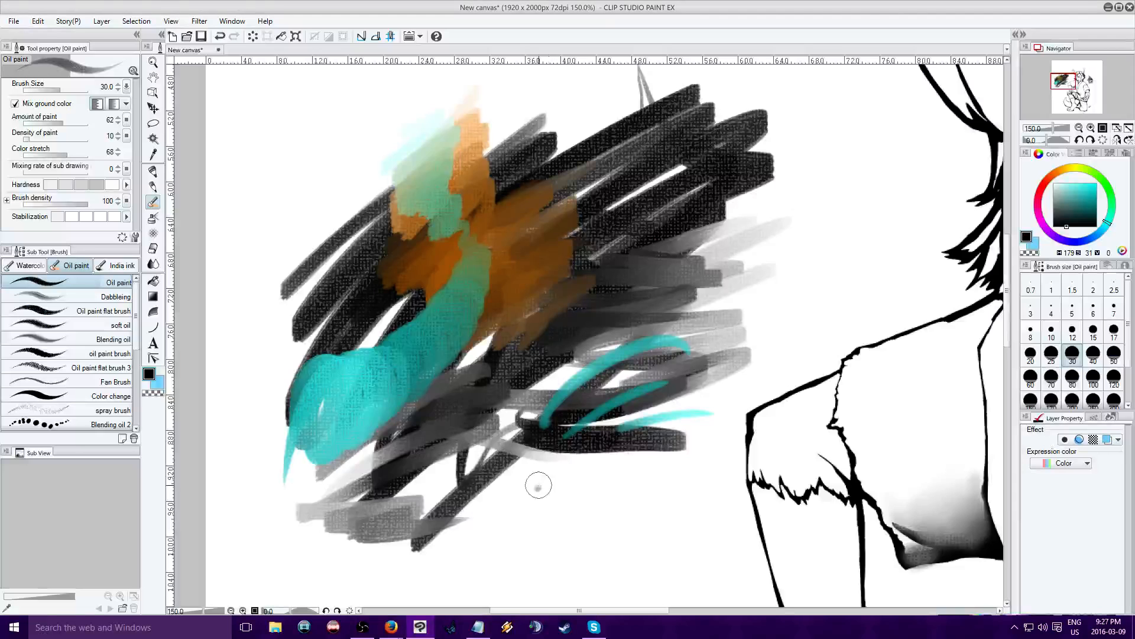
left_click_drag(538, 486, 640, 462)
mouse_move(551, 459)
left_mouse_down()
mouse_move(643, 493)
mouse_move(565, 451)
mouse_move(674, 547)
left_mouse_up()
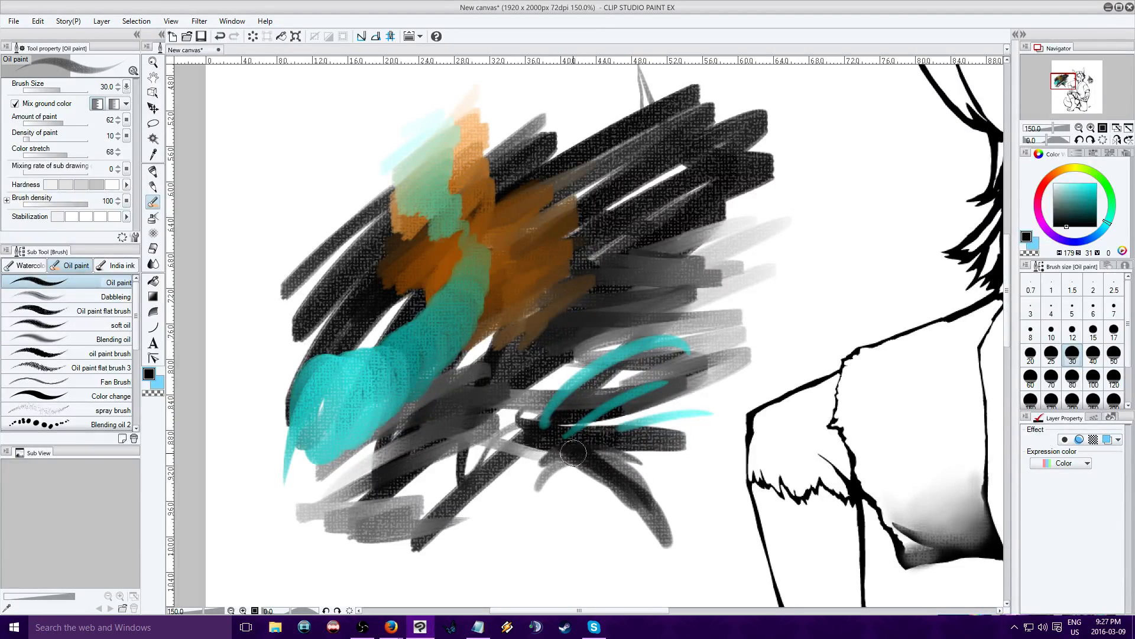
mouse_move(585, 440)
left_mouse_down()
mouse_move(516, 457)
mouse_move(680, 432)
left_mouse_up()
Fill the whole canvas with white and then medium gray using the Refer edited layer only fill.
left_click(1078, 127)
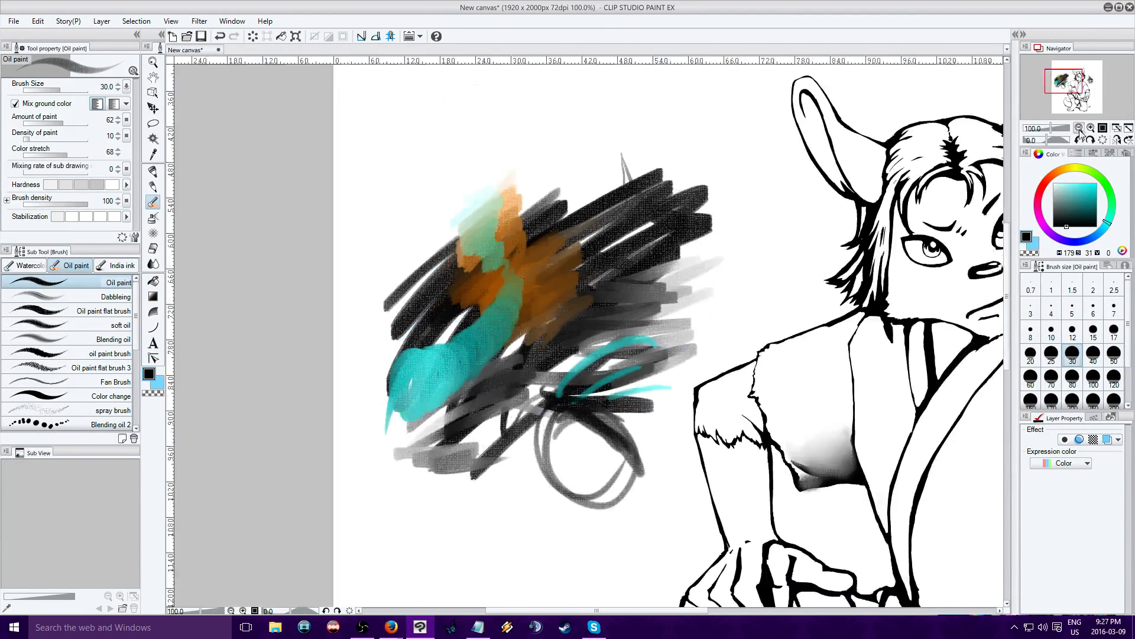
left_click(1078, 127)
left_click_drag(1071, 78, 1098, 83)
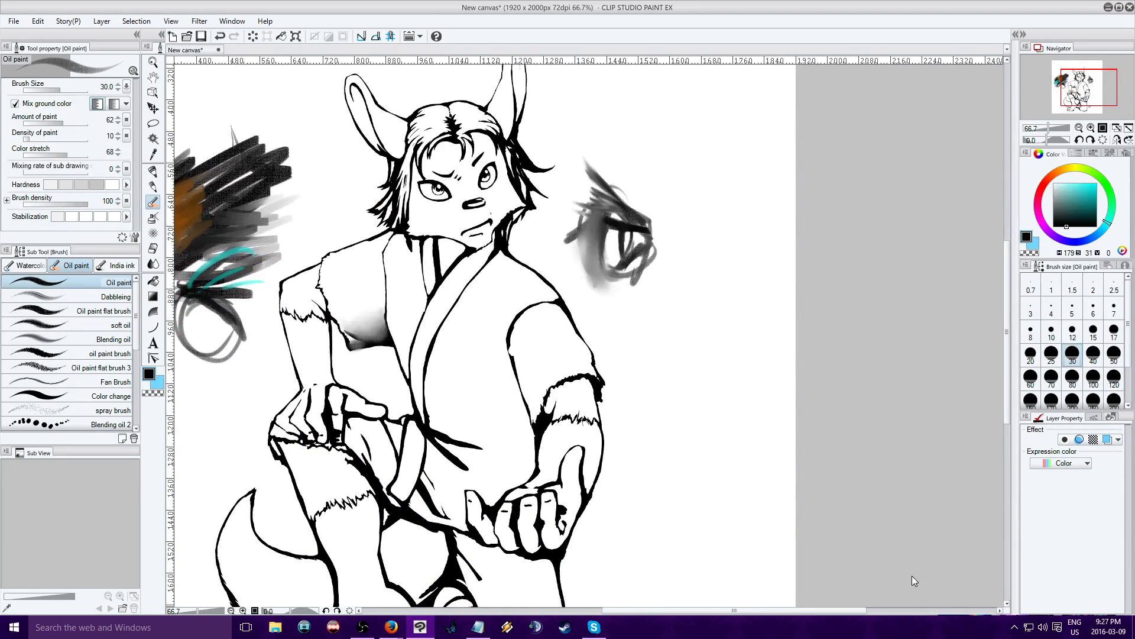
left_click_drag(1068, 187, 1053, 183)
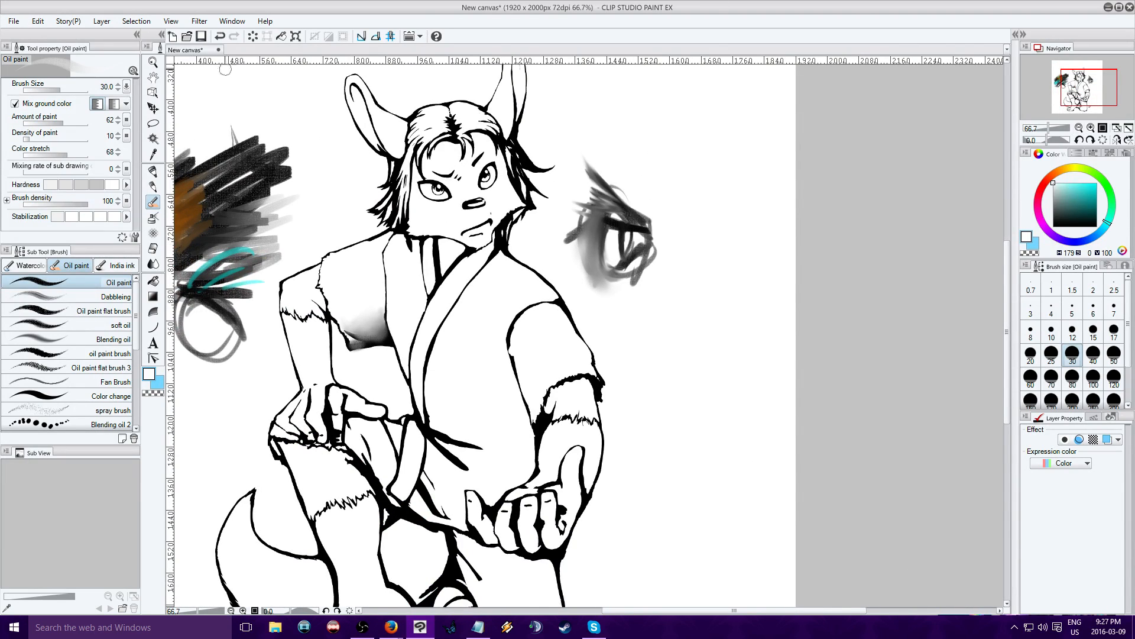
left_click(153, 281)
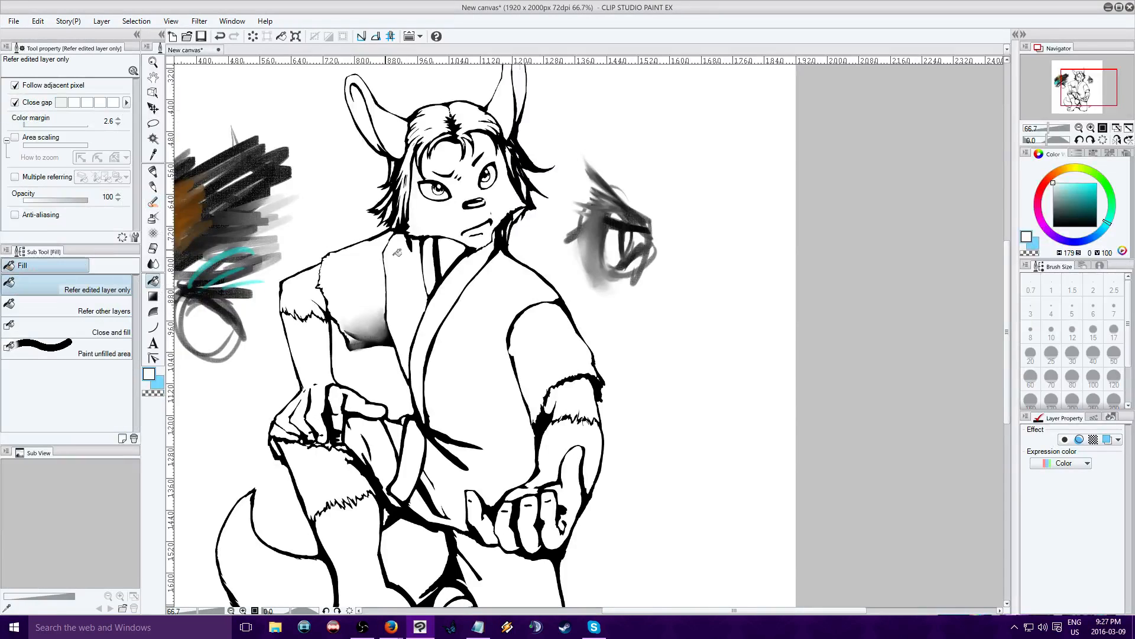
left_click(822, 446)
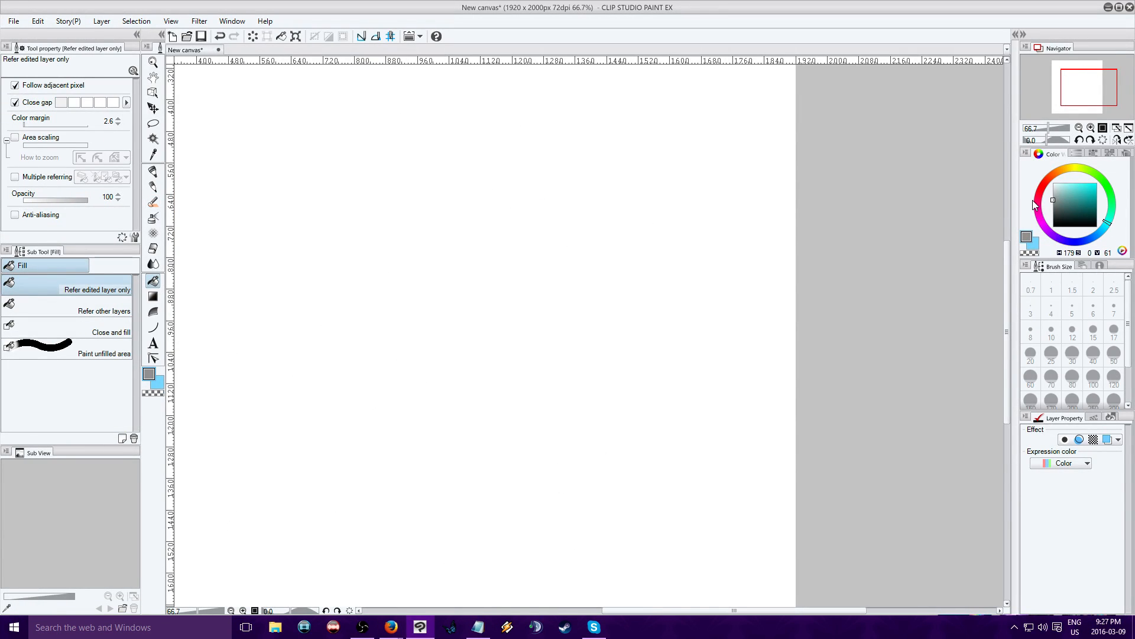
left_click(797, 438)
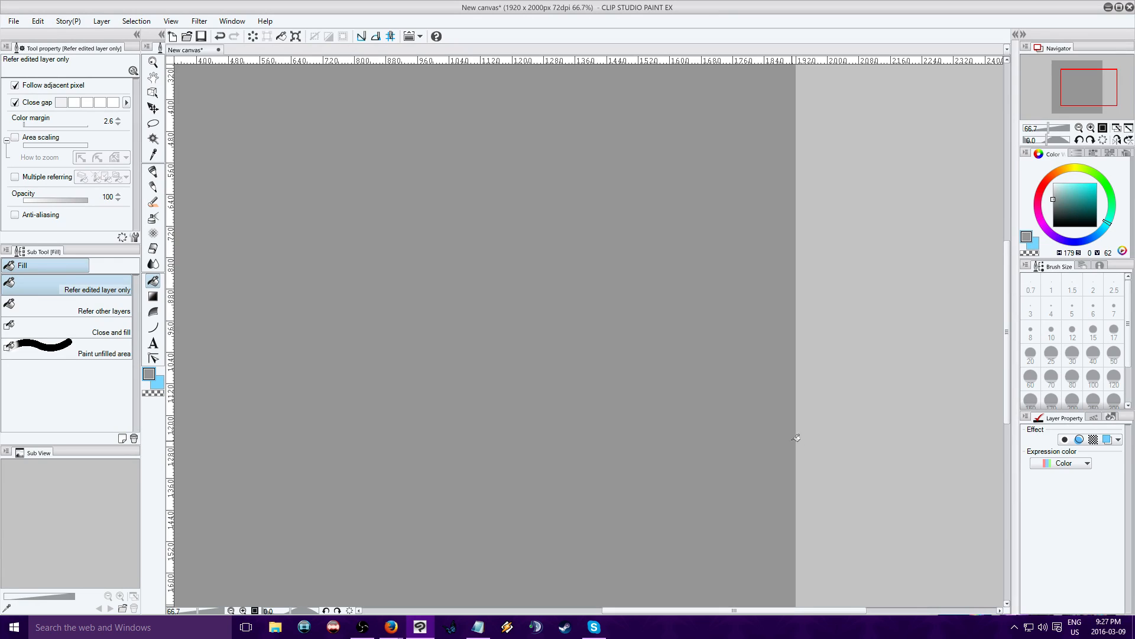
Sketch a head circle with curved vertical and horizontal guidelines on the gray canvas using the black Oil paint brush at size 30.
left_click_drag(1087, 83, 1077, 80)
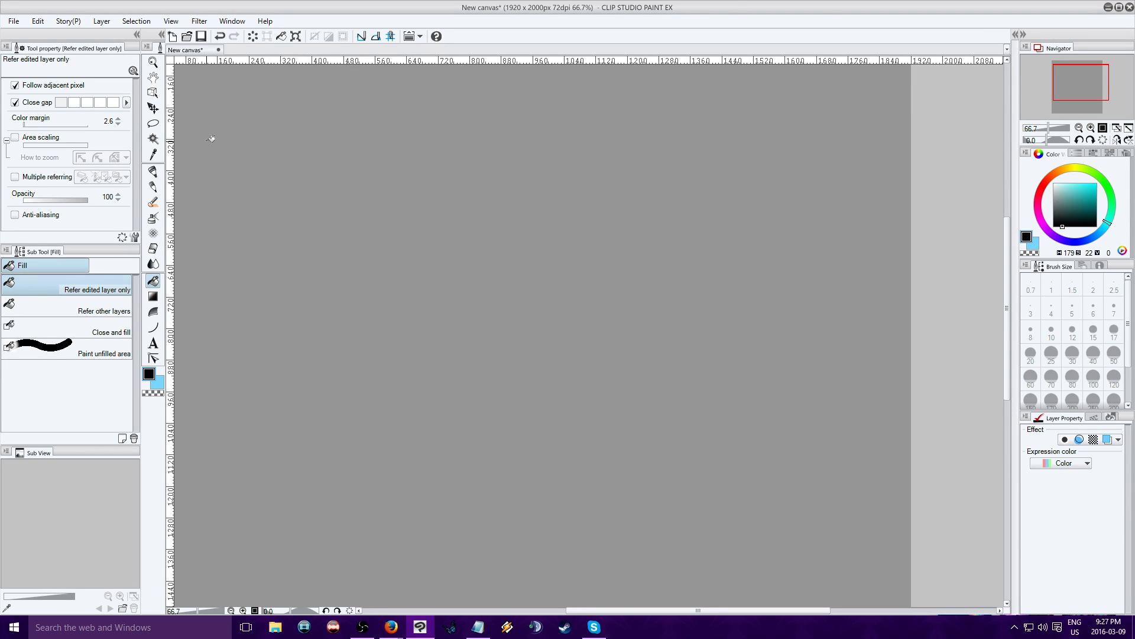
left_click(154, 202)
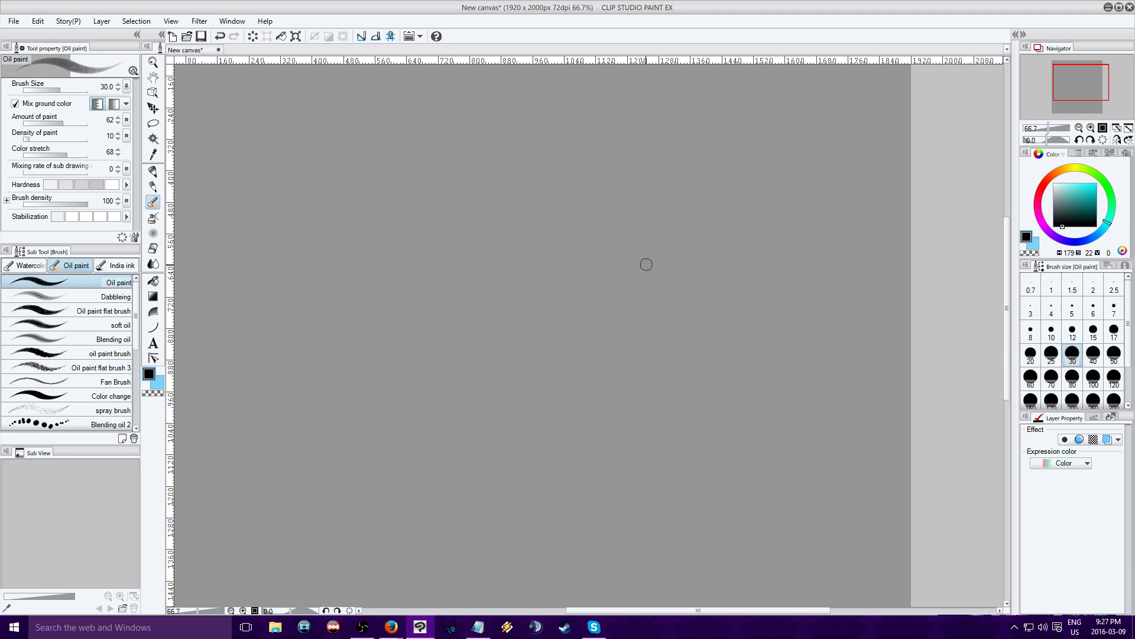
mouse_move(569, 220)
left_mouse_down()
mouse_move(424, 269)
mouse_move(494, 406)
mouse_move(413, 308)
left_mouse_up()
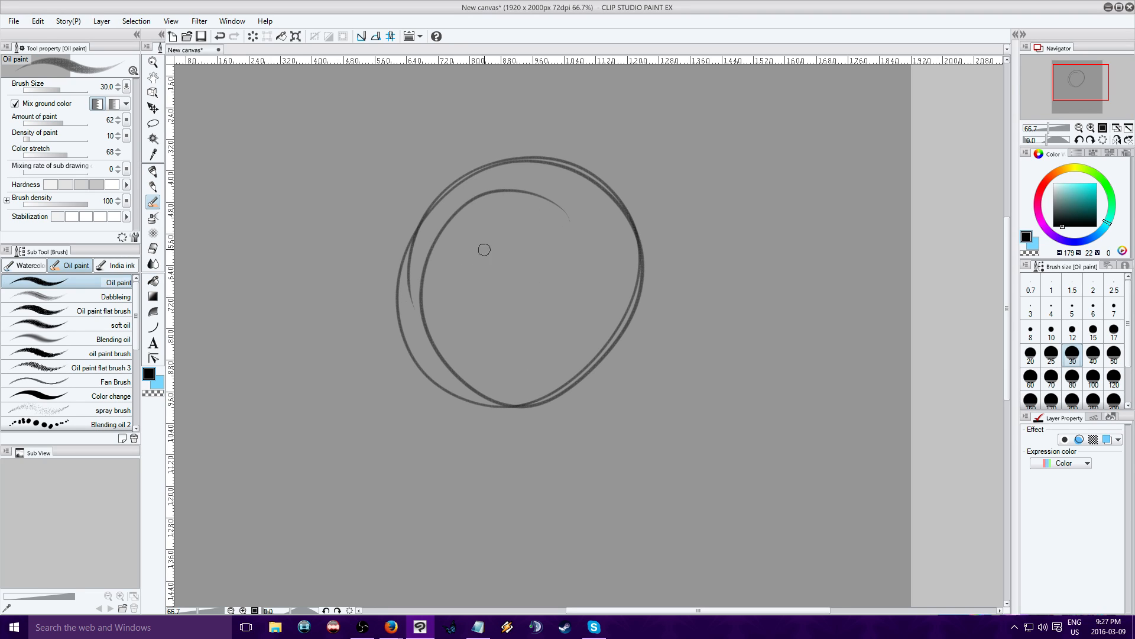
left_click_drag(478, 175, 523, 398)
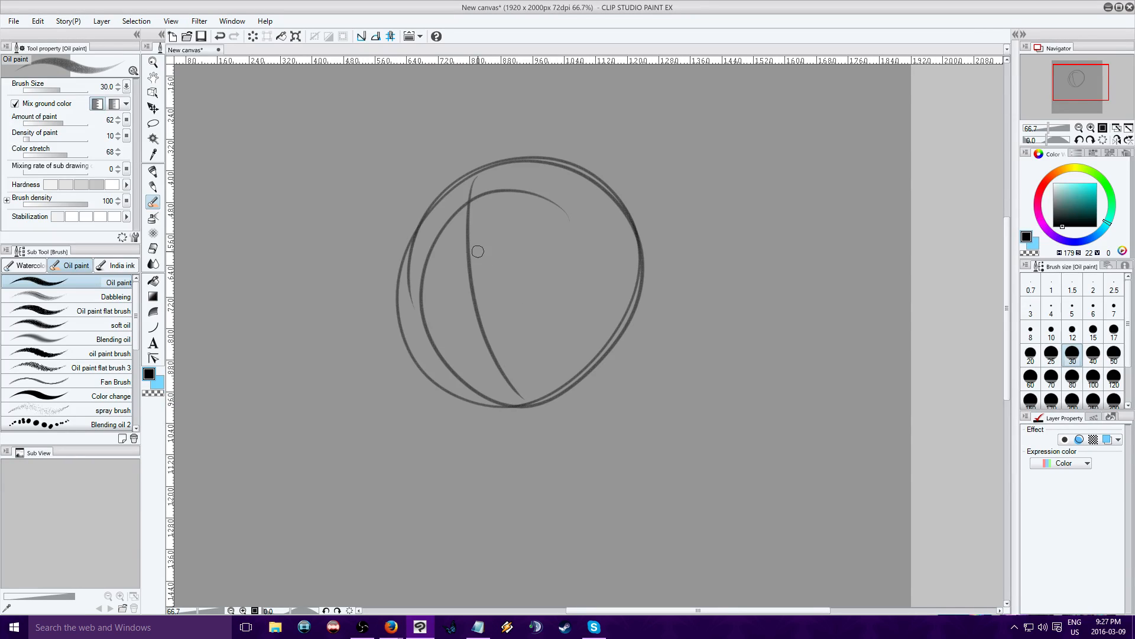
left_click_drag(380, 278, 625, 272)
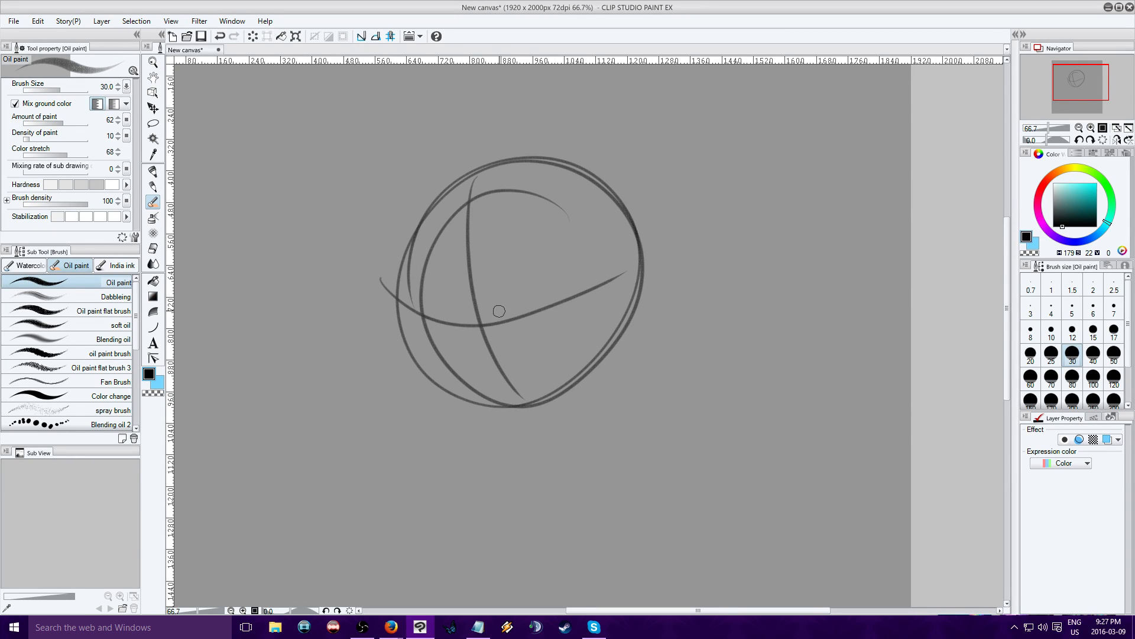
Sketch an eye loop on the horizontal guideline, the back of the head, the neck lines and short muzzle marks.
left_click_drag(520, 275, 529, 288)
mouse_move(643, 190)
left_mouse_down()
mouse_move(635, 386)
mouse_move(650, 508)
left_mouse_up()
left_click_drag(555, 399, 626, 495)
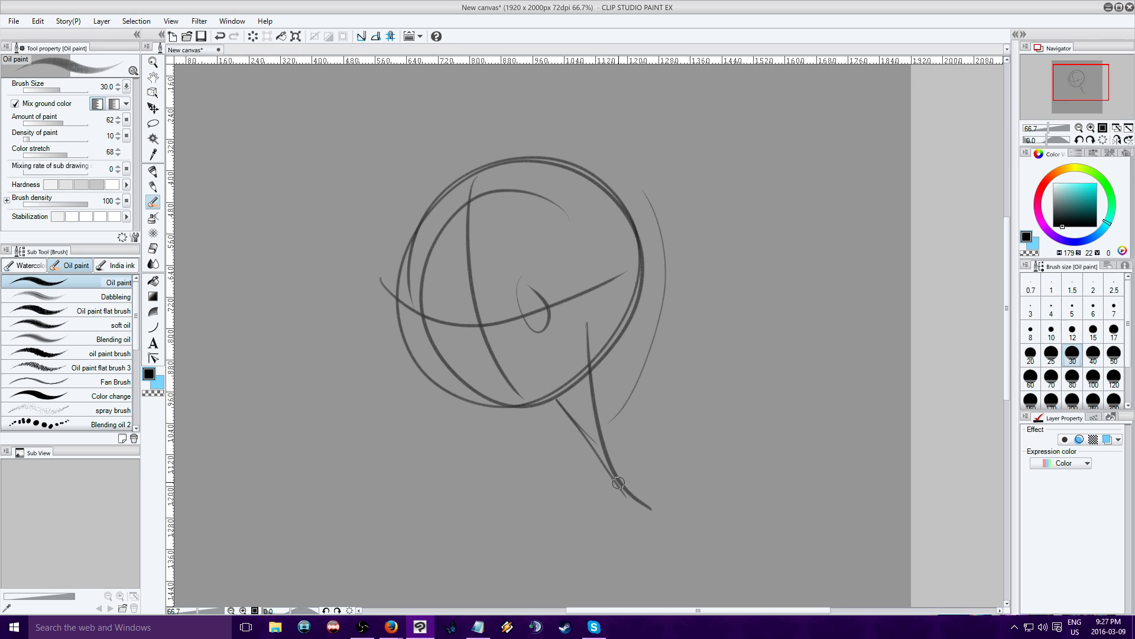
mouse_move(471, 383)
left_mouse_down()
mouse_move(413, 420)
mouse_move(472, 473)
mouse_move(589, 365)
left_mouse_up()
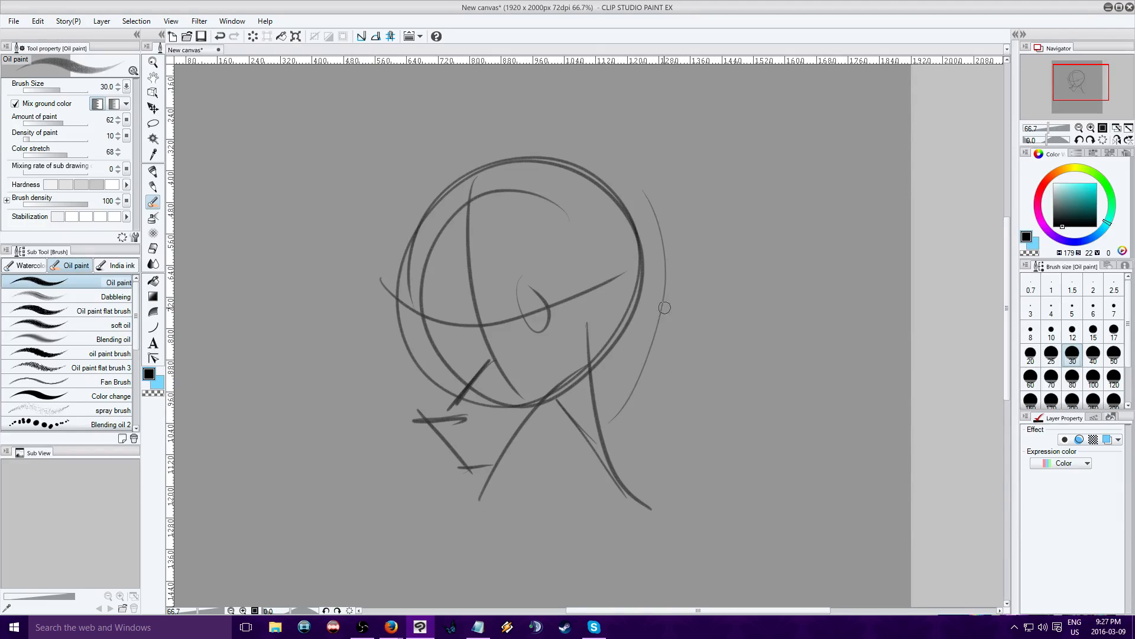
Rough in the eye arc, inner brow marks and snout edge, and add heavy jaw strokes and a cheek curve.
left_click_drag(576, 247, 643, 310)
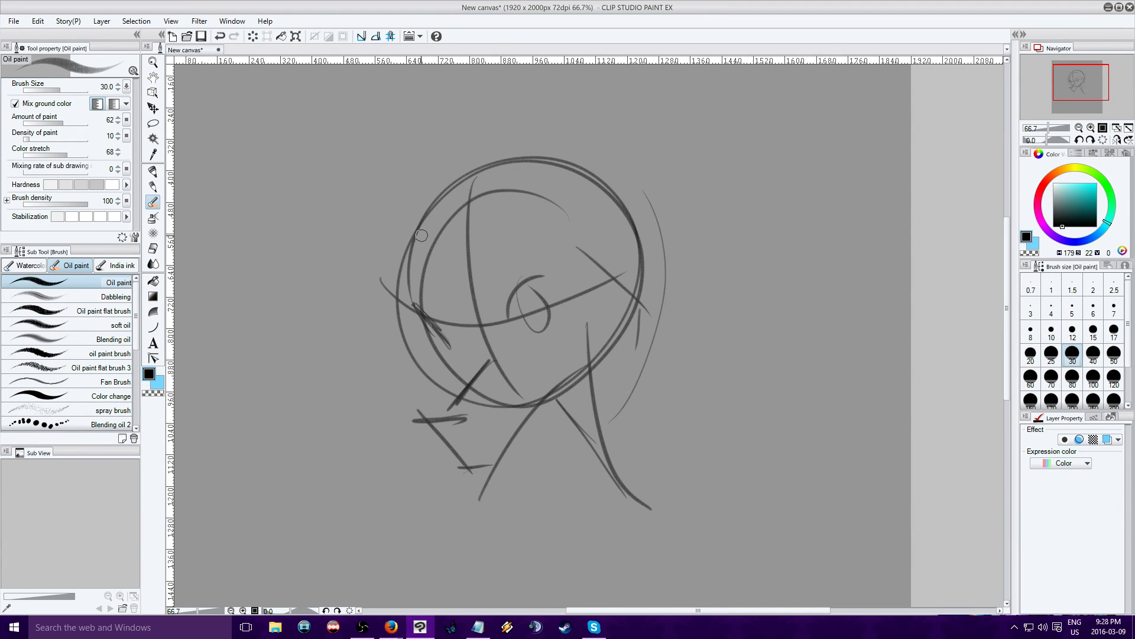
left_click_drag(400, 250, 409, 291)
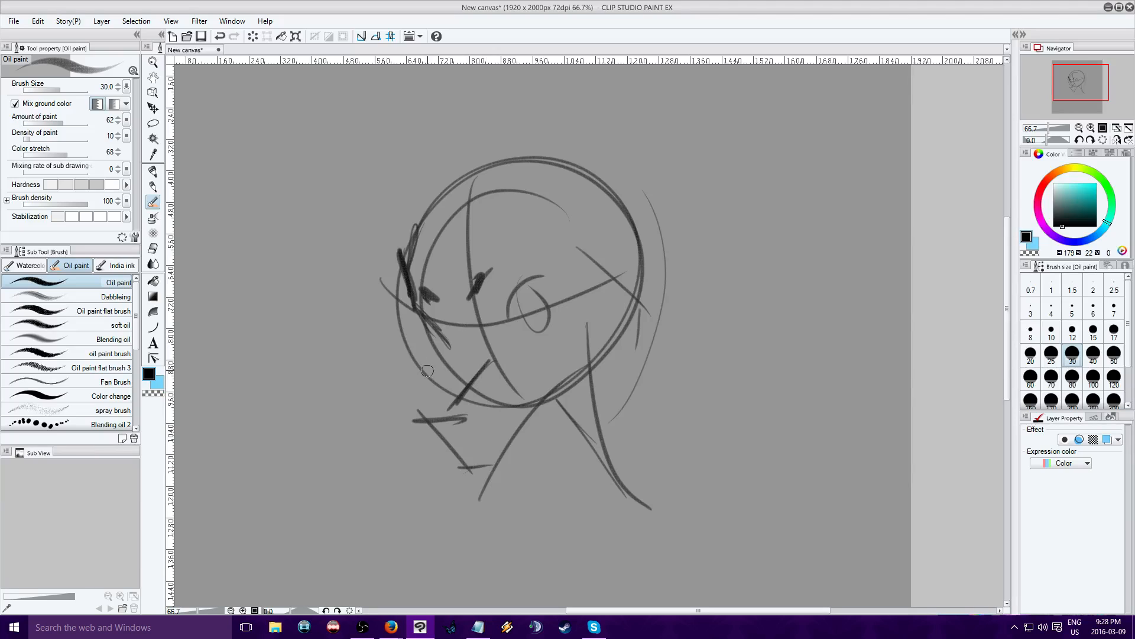
left_click_drag(410, 322, 434, 383)
left_click_drag(617, 390, 520, 443)
left_click_drag(650, 353, 523, 441)
mouse_move(578, 265)
left_mouse_down()
mouse_move(637, 303)
mouse_move(615, 398)
left_mouse_up()
Add the far ear line and strengthen the outline over the top and back of the head.
left_click_drag(545, 185, 588, 66)
mouse_move(404, 246)
left_mouse_down()
mouse_move(494, 142)
mouse_move(546, 149)
left_mouse_up()
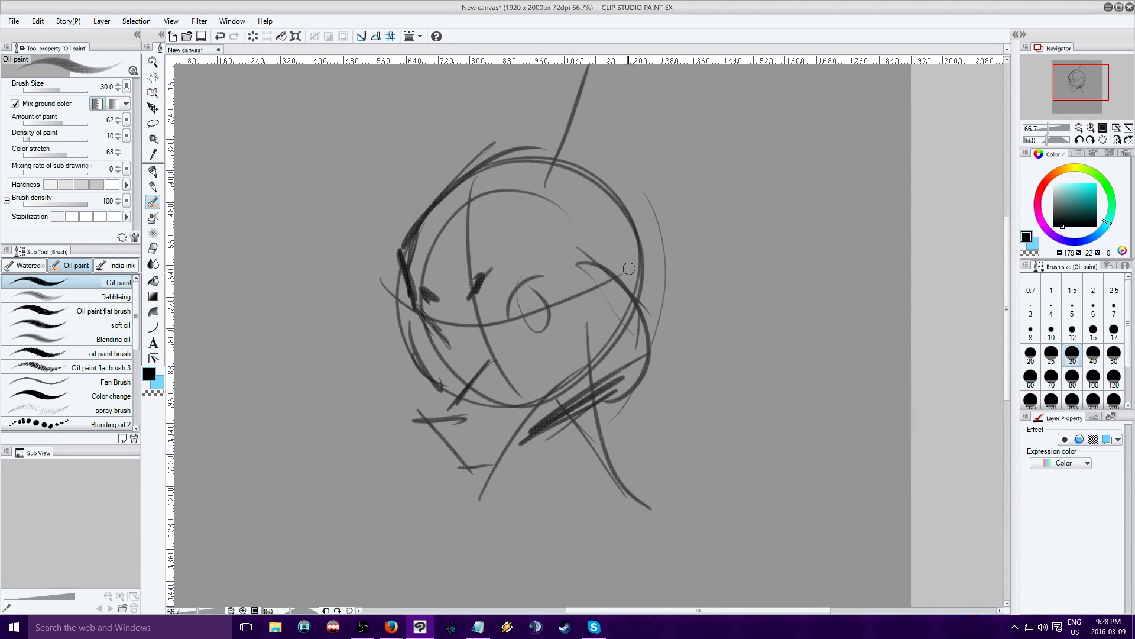
left_click_drag(646, 237, 622, 296)
mouse_move(489, 139)
left_mouse_down()
mouse_move(631, 214)
mouse_move(406, 278)
mouse_move(597, 174)
left_mouse_up()
left_click_drag(600, 150, 641, 218)
left_click_drag(641, 186, 642, 282)
Sketch the tall pointed ear above the forehead with repeated dark strokes along both of its edges.
left_click_drag(447, 162, 404, 66)
left_click_drag(390, 113, 414, 237)
left_click_drag(368, 116, 393, 155)
mouse_move(411, 195)
left_mouse_down()
mouse_move(399, 101)
mouse_move(414, 213)
left_mouse_up()
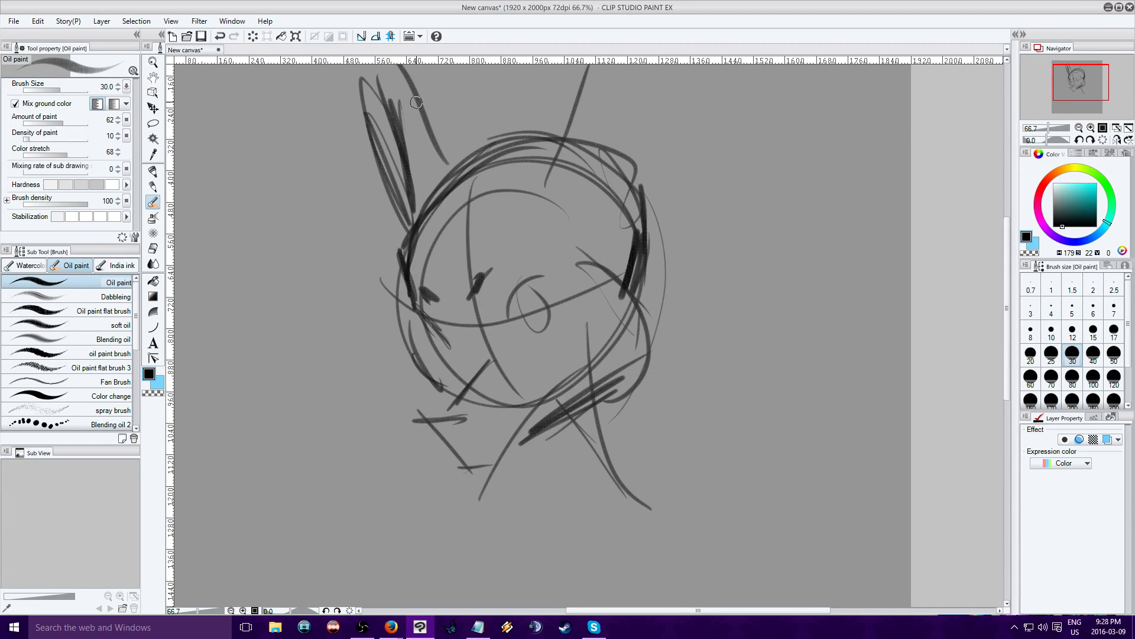
left_click_drag(429, 109, 453, 170)
left_click_drag(405, 67, 449, 172)
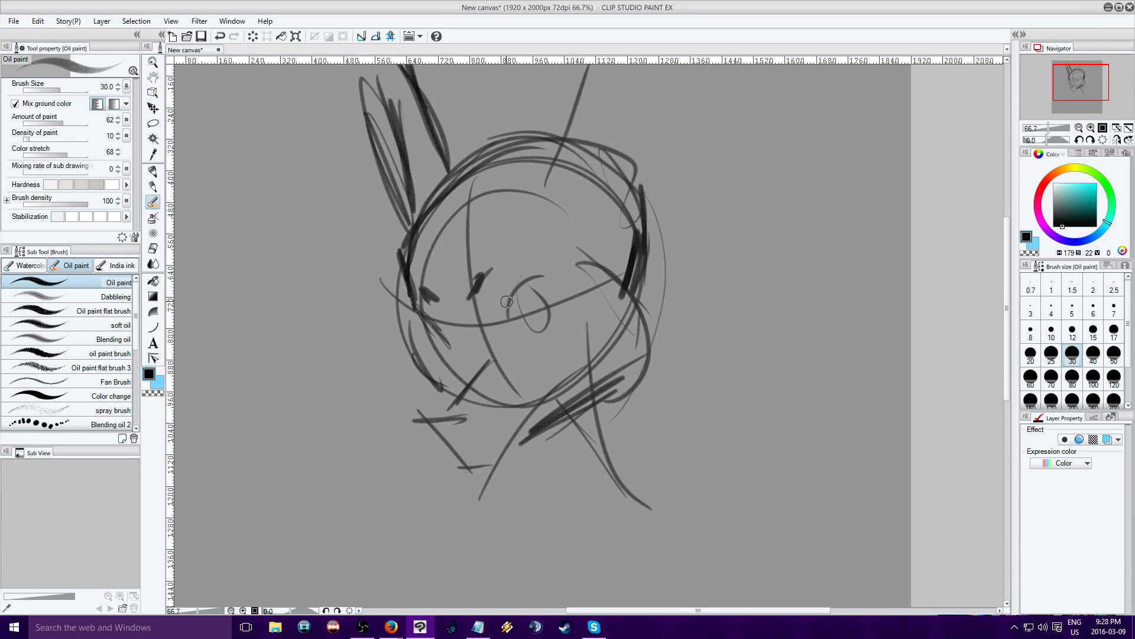
Darken the round eye outline and pupil, the nose bridge and the slanted eyebrow.
left_click_drag(505, 332, 550, 276)
mouse_move(495, 301)
left_mouse_down()
mouse_move(538, 292)
mouse_move(507, 339)
mouse_move(414, 308)
left_mouse_up()
left_click_drag(414, 308, 429, 357)
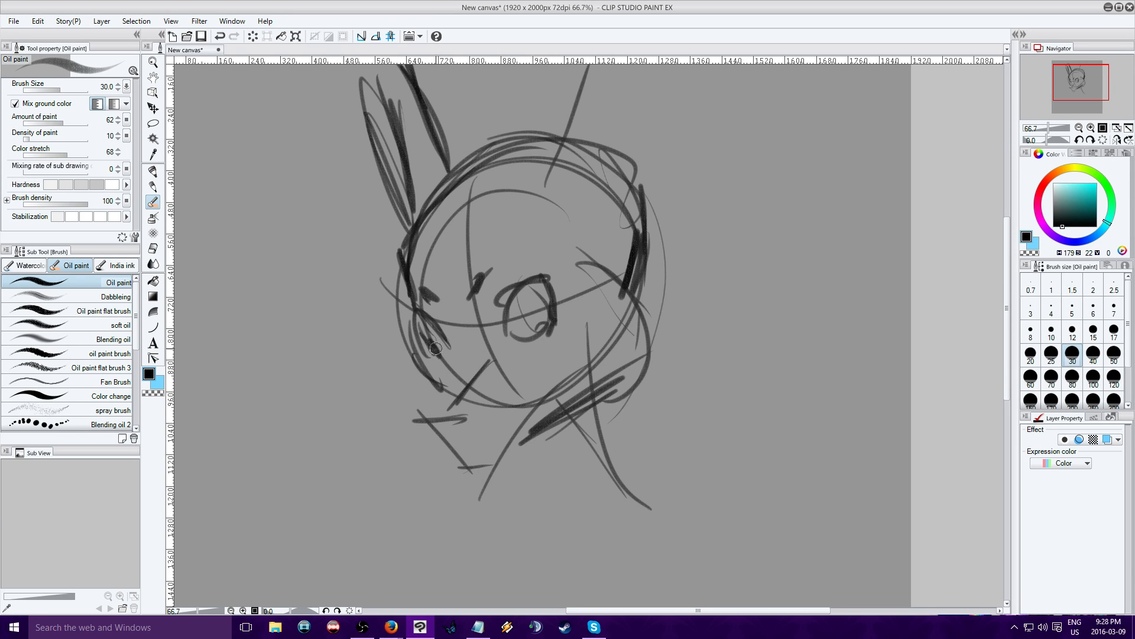
left_click_drag(421, 308, 439, 354)
left_click_drag(421, 309, 436, 337)
left_click_drag(408, 302, 456, 355)
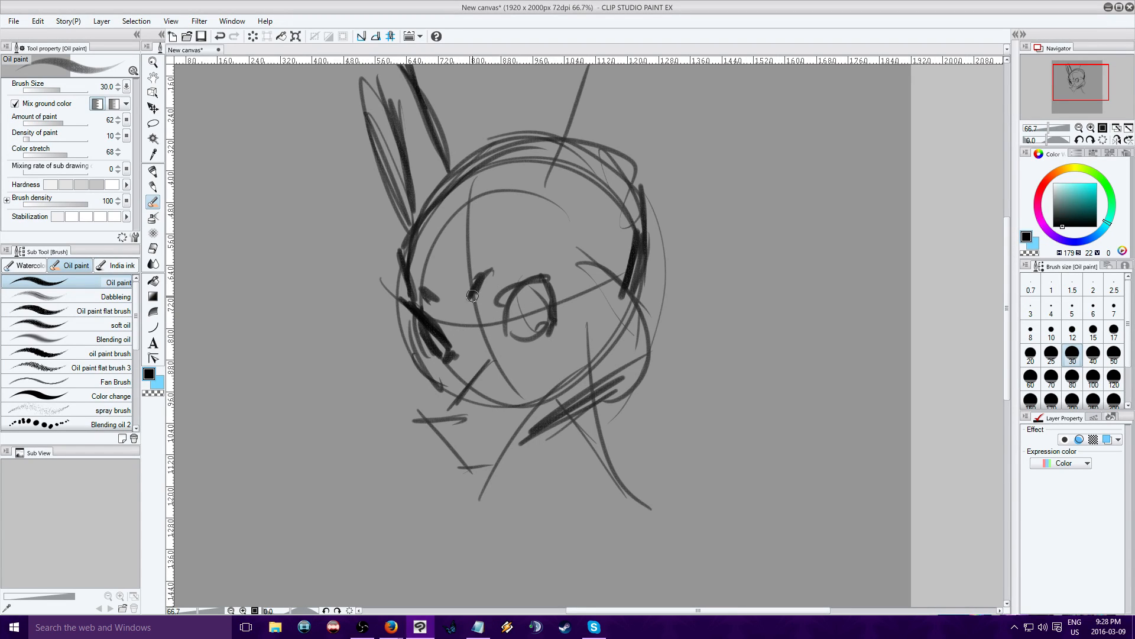
left_click_drag(473, 295, 515, 254)
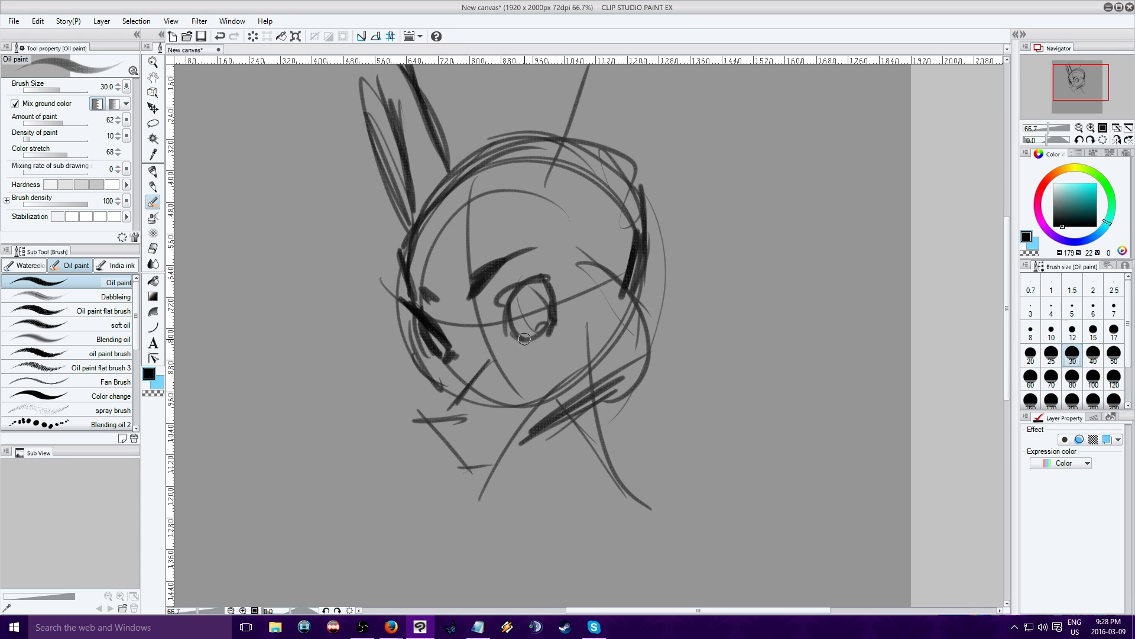
left_click_drag(537, 328, 519, 301)
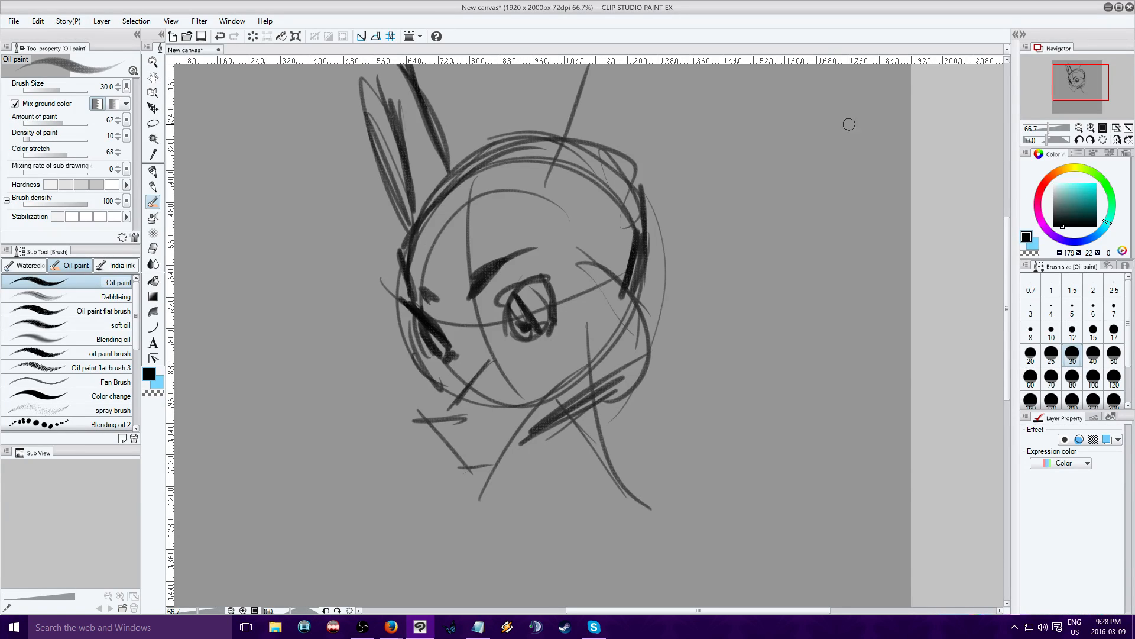
Paint white highlights in the eye, on the upper eyelid, above the eyebrow and in the mouth.
left_click(1054, 184)
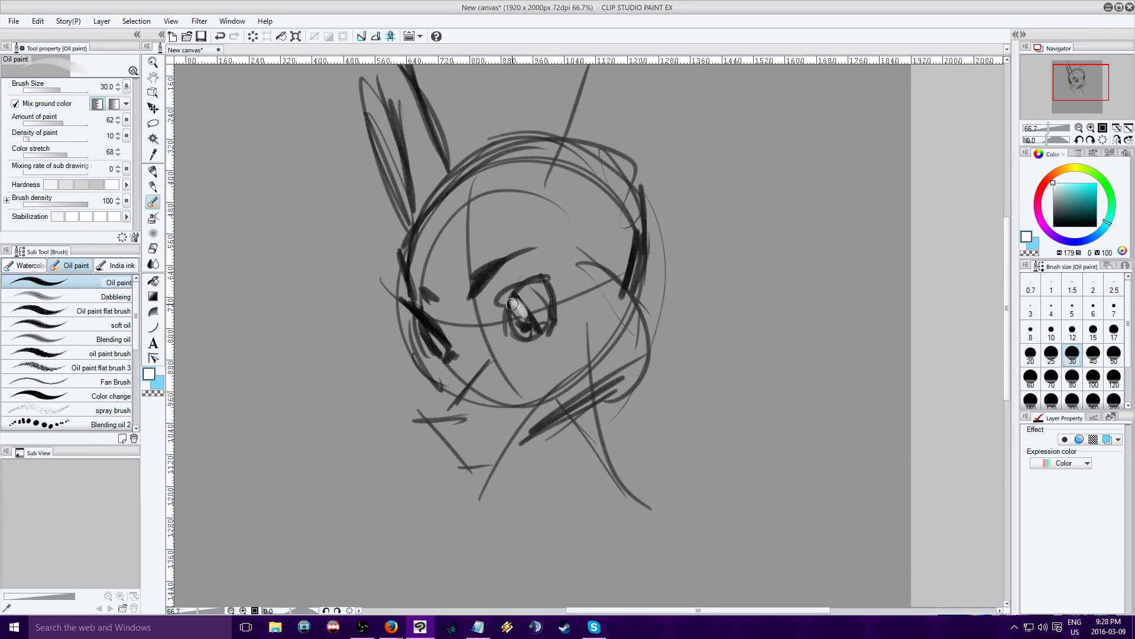
left_click_drag(543, 270, 528, 275)
mouse_move(535, 232)
left_mouse_down()
mouse_move(500, 235)
mouse_move(494, 253)
left_mouse_up()
mouse_move(470, 407)
left_mouse_down()
mouse_move(419, 422)
mouse_move(464, 402)
mouse_move(421, 410)
left_mouse_up()
Reinforce the mouth, chin, jaw and snout contours with thick black strokes.
left_click(1054, 227)
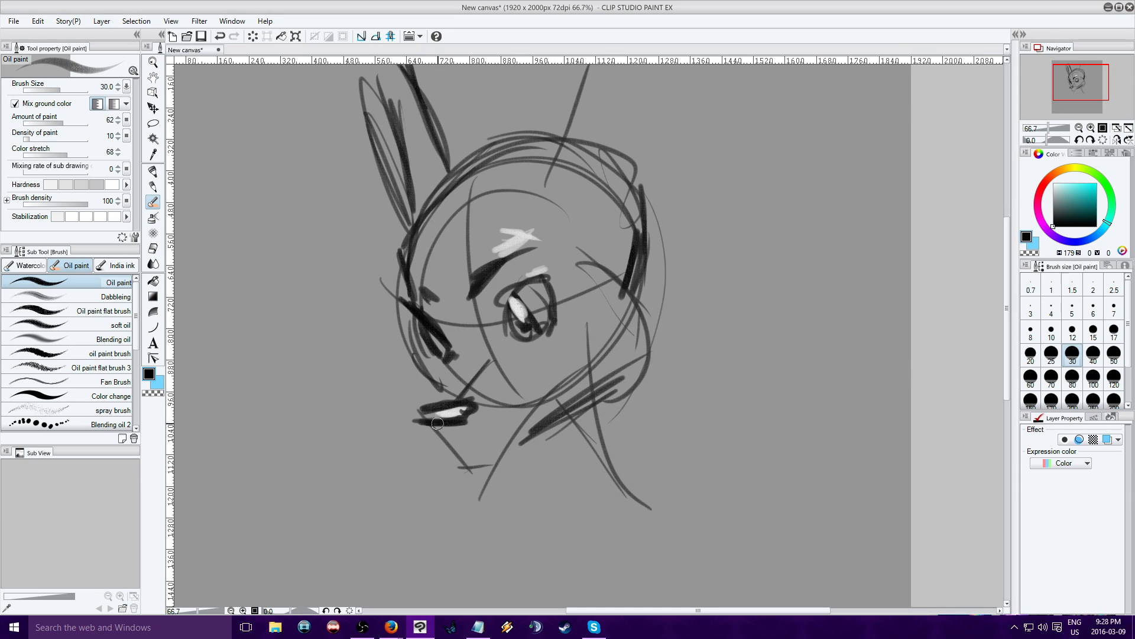
mouse_move(417, 421)
left_mouse_down()
mouse_move(467, 470)
mouse_move(496, 461)
mouse_move(567, 384)
mouse_move(637, 334)
left_mouse_up()
mouse_move(626, 283)
left_mouse_down()
mouse_move(642, 331)
mouse_move(519, 438)
left_mouse_up()
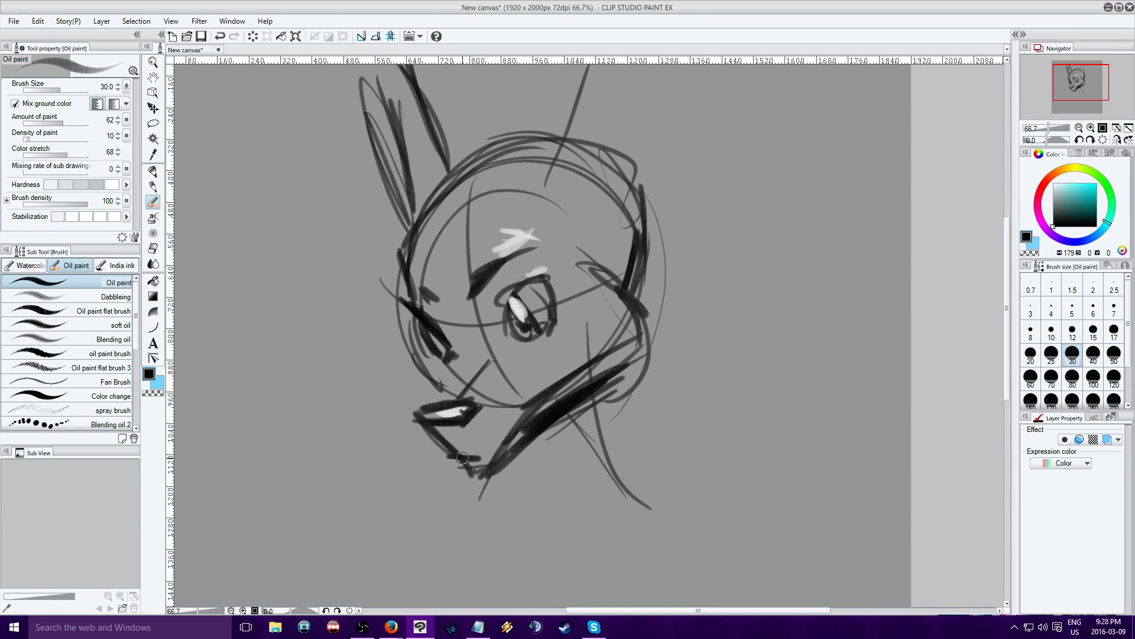
mouse_move(444, 371)
left_mouse_down()
mouse_move(421, 407)
mouse_move(449, 369)
left_mouse_up()
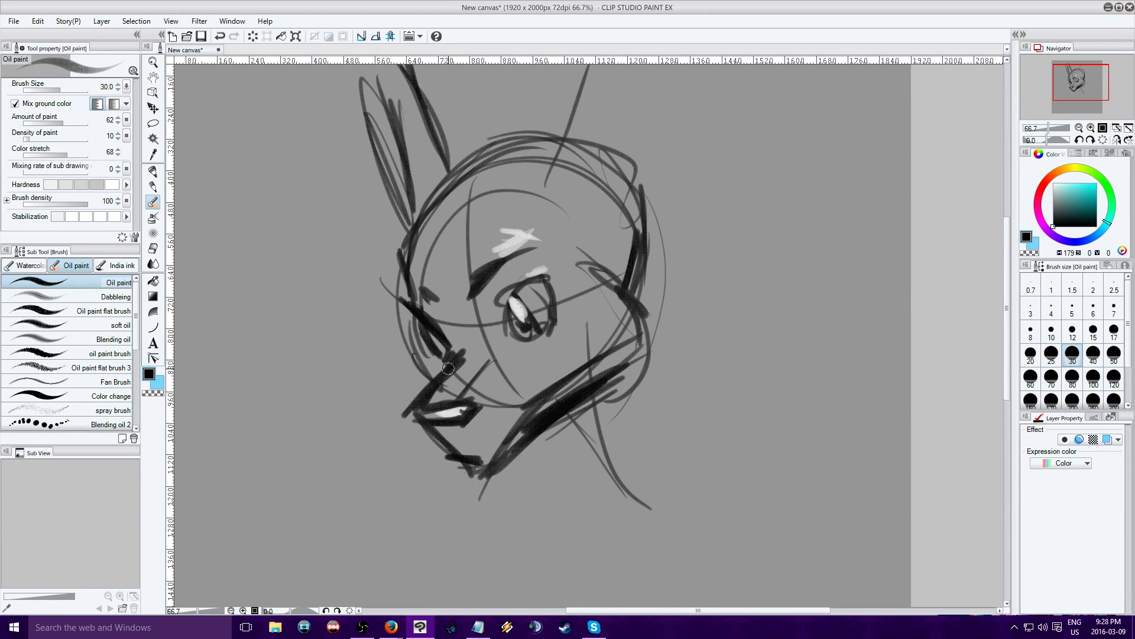
left_click_drag(412, 333, 416, 373)
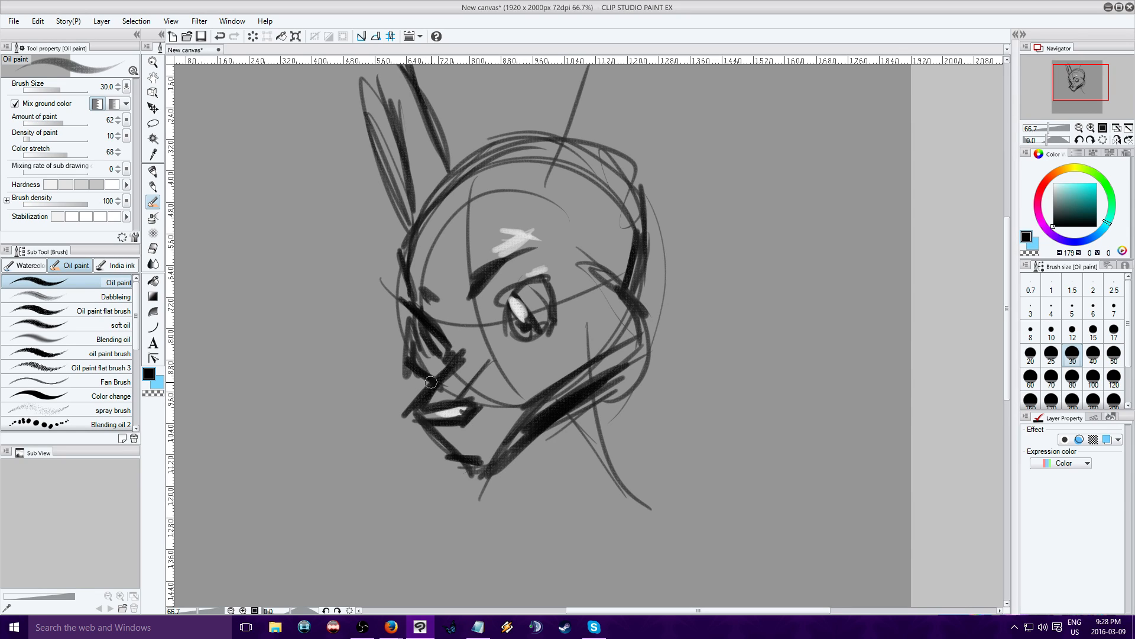
Darken the forehead contour and sketch the hairline and long hair strands falling behind the head in black.
left_click_drag(406, 299, 400, 249)
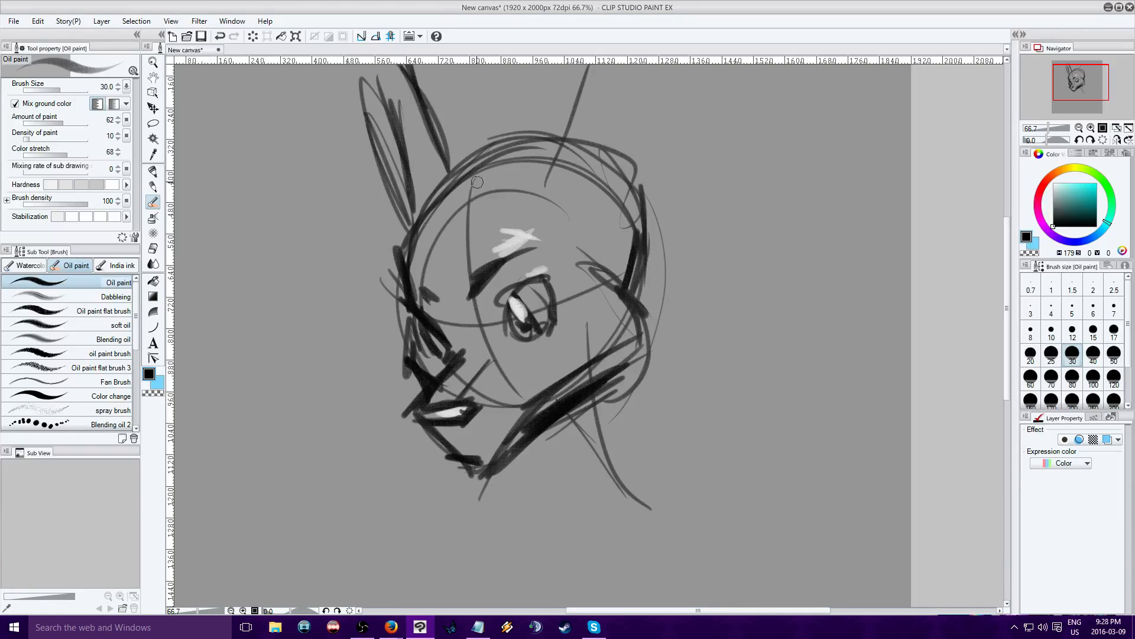
mouse_move(428, 194)
left_mouse_down()
mouse_move(455, 177)
mouse_move(476, 124)
mouse_move(532, 142)
mouse_move(454, 154)
mouse_move(605, 174)
left_mouse_up()
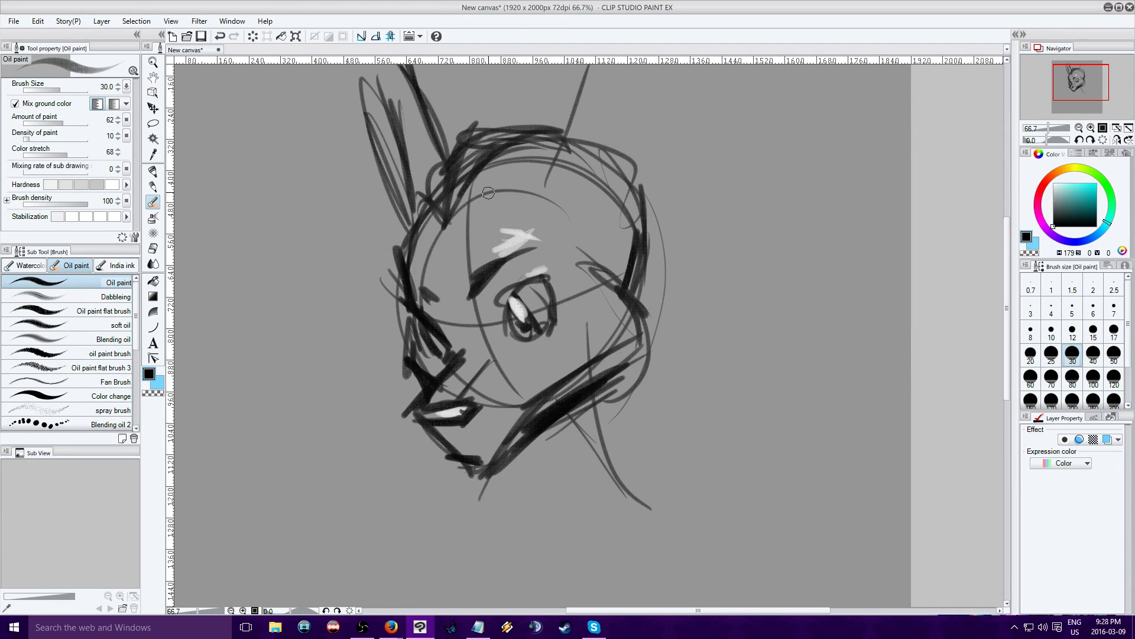
mouse_move(488, 193)
left_mouse_down()
mouse_move(550, 139)
mouse_move(586, 210)
mouse_move(621, 234)
mouse_move(564, 175)
mouse_move(656, 204)
mouse_move(680, 313)
mouse_move(662, 202)
mouse_move(719, 378)
mouse_move(675, 236)
mouse_move(655, 455)
left_mouse_up()
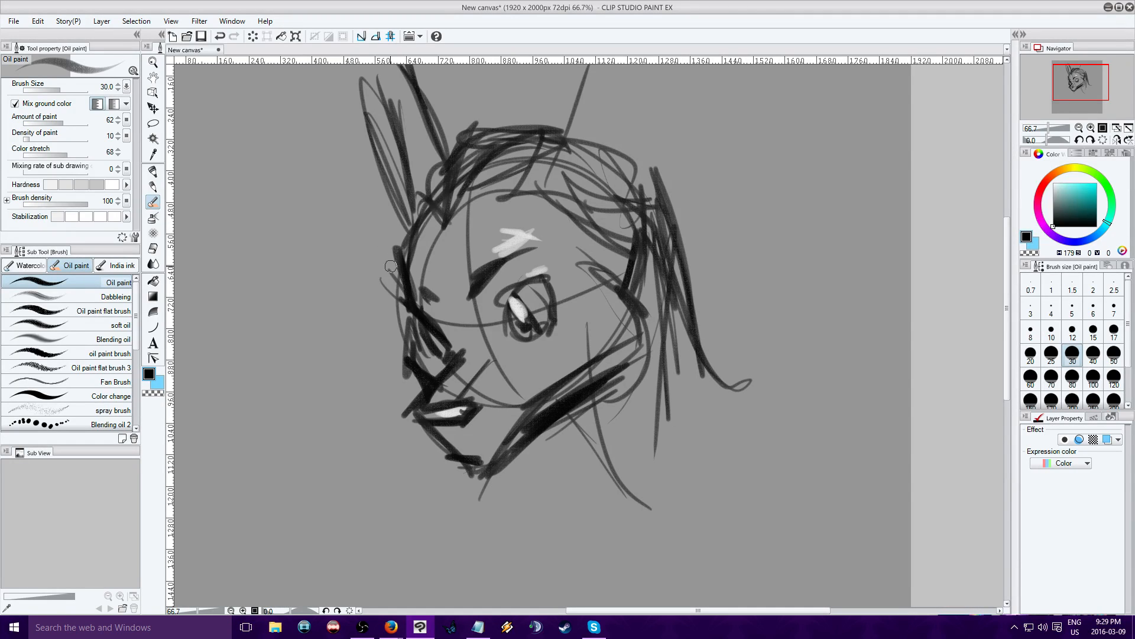
Sketch long loose hair strands hanging in front of the face with the size 30 Oil paint brush.
left_click_drag(391, 238, 355, 340)
mouse_move(396, 263)
left_mouse_down()
mouse_move(290, 379)
mouse_move(395, 266)
left_mouse_up()
left_click_drag(395, 272, 340, 373)
mouse_move(388, 296)
left_mouse_down()
mouse_move(409, 274)
mouse_move(398, 427)
left_mouse_up()
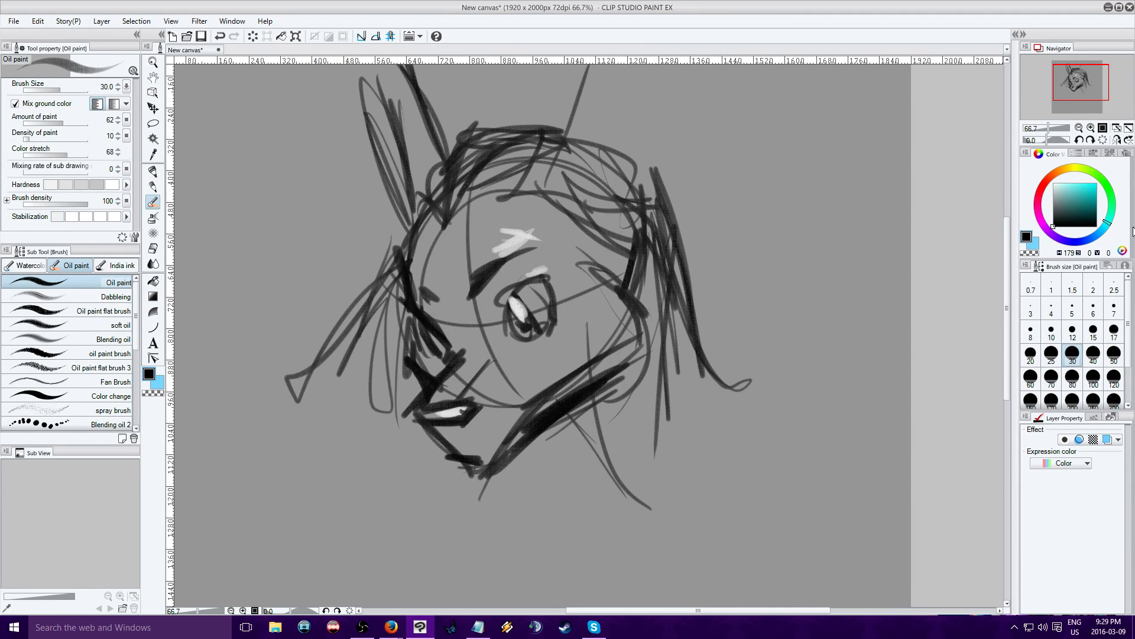
Set the brush size to 80 and thicken the front hair lock, the crown, the hairline and the hair behind the head.
left_click(1072, 377)
mouse_move(434, 213)
left_mouse_down()
mouse_move(290, 410)
mouse_move(417, 232)
left_mouse_up()
left_click_drag(344, 365, 408, 252)
left_click_drag(401, 406, 447, 182)
left_click_drag(385, 381, 458, 183)
left_click_drag(391, 281, 521, 127)
left_click_drag(449, 219, 544, 127)
mouse_move(467, 195)
left_mouse_down()
mouse_move(568, 189)
mouse_move(584, 201)
mouse_move(683, 206)
left_mouse_up()
mouse_move(595, 168)
left_mouse_down()
mouse_move(674, 249)
mouse_move(665, 301)
left_mouse_up()
Sketch the neck, the rounded shoulder and the long curve of the back running down from the head.
left_click_drag(609, 390, 589, 473)
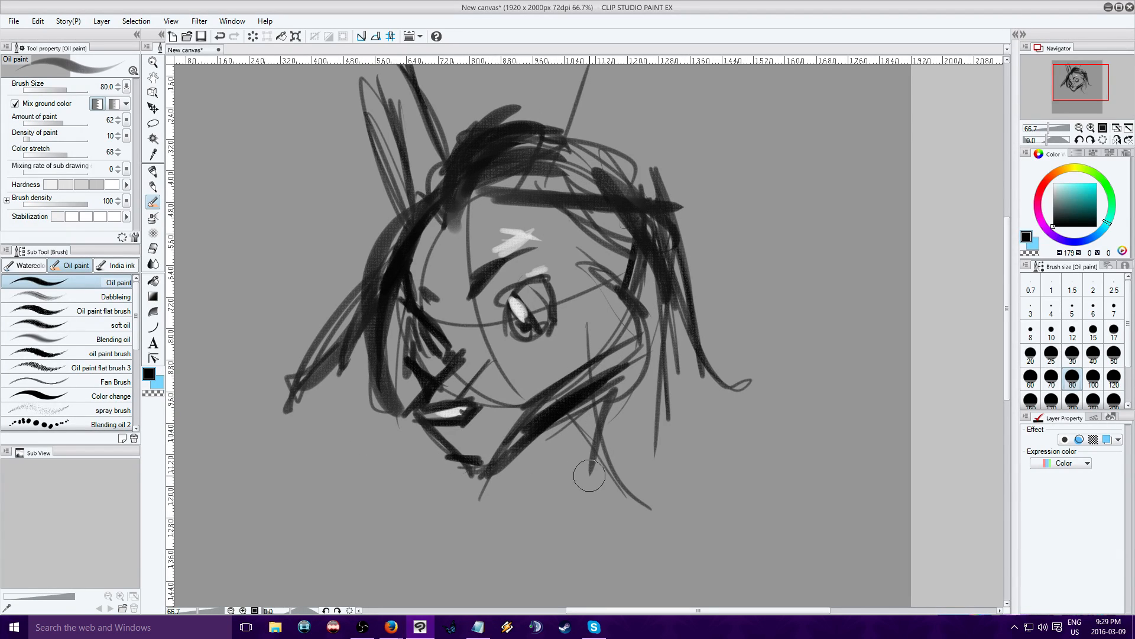
left_click_drag(550, 424, 672, 490)
mouse_move(624, 369)
left_mouse_down()
mouse_move(715, 449)
mouse_move(603, 435)
mouse_move(769, 480)
left_mouse_up()
mouse_move(700, 415)
left_mouse_down()
mouse_move(806, 525)
mouse_move(842, 583)
left_mouse_up()
left_click(1079, 128)
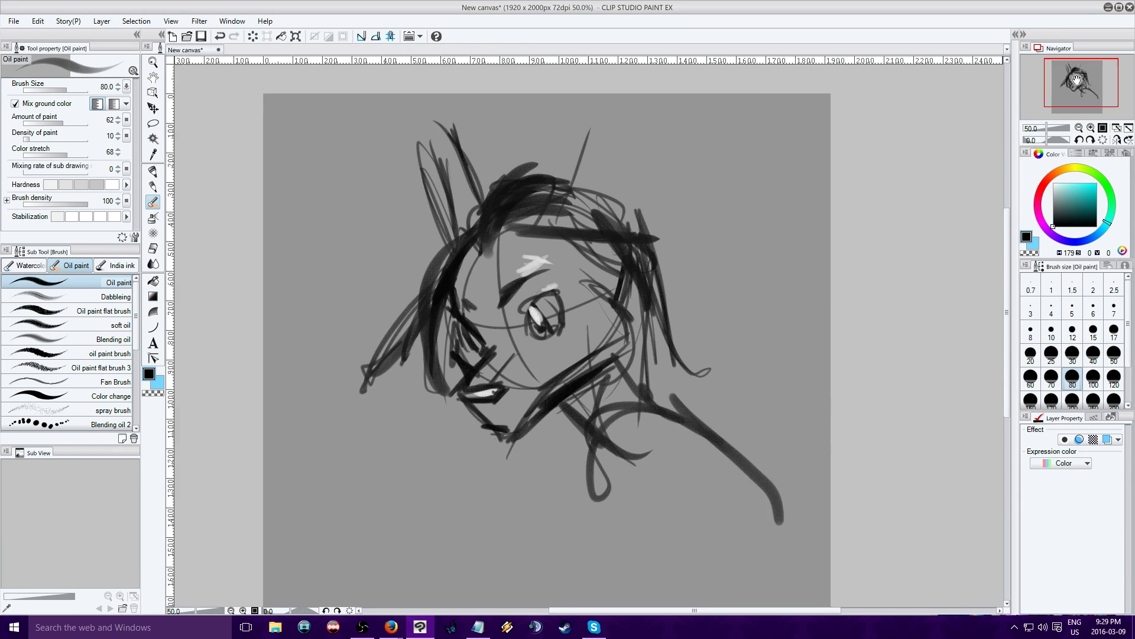
left_click_drag(1080, 81, 1087, 87)
left_click_drag(512, 393, 572, 491)
left_click_drag(691, 417, 702, 544)
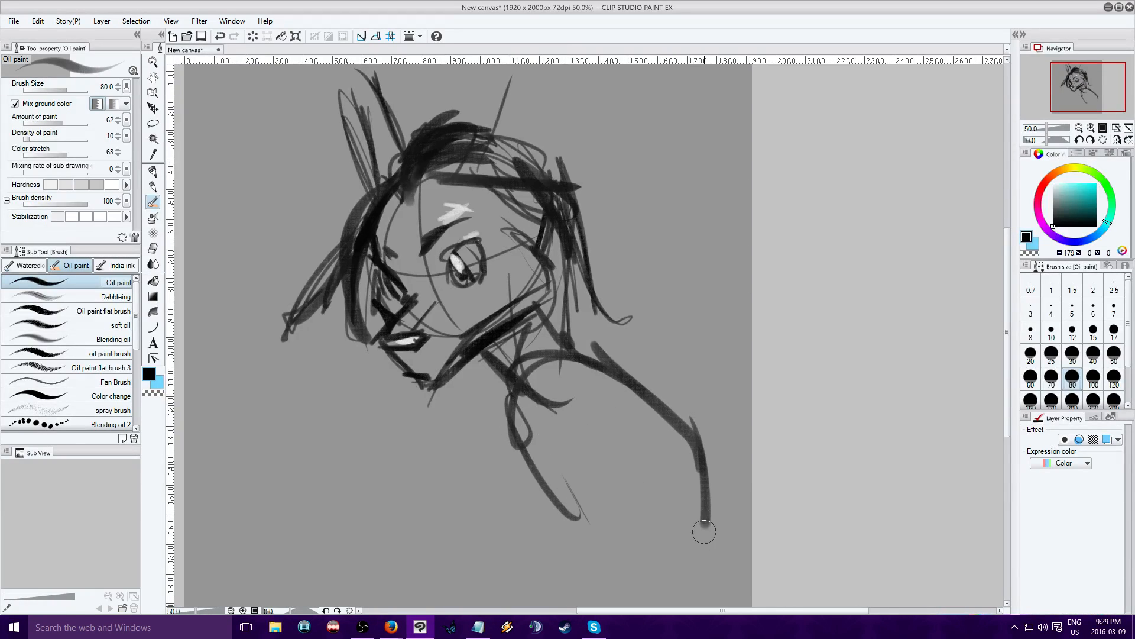
left_click_drag(704, 494, 696, 556)
Sketch the chest line, the upper arm and curved contour lines across the torso.
left_click_drag(514, 464, 632, 483)
mouse_move(525, 488)
left_mouse_down()
mouse_move(614, 517)
mouse_move(598, 397)
mouse_move(609, 605)
left_mouse_up()
left_click_drag(520, 447, 535, 595)
left_click_drag(541, 518, 512, 544)
Build up both tall ears with thick black outline and inner strokes.
left_click_drag(562, 105, 542, 176)
left_click_drag(560, 71, 539, 180)
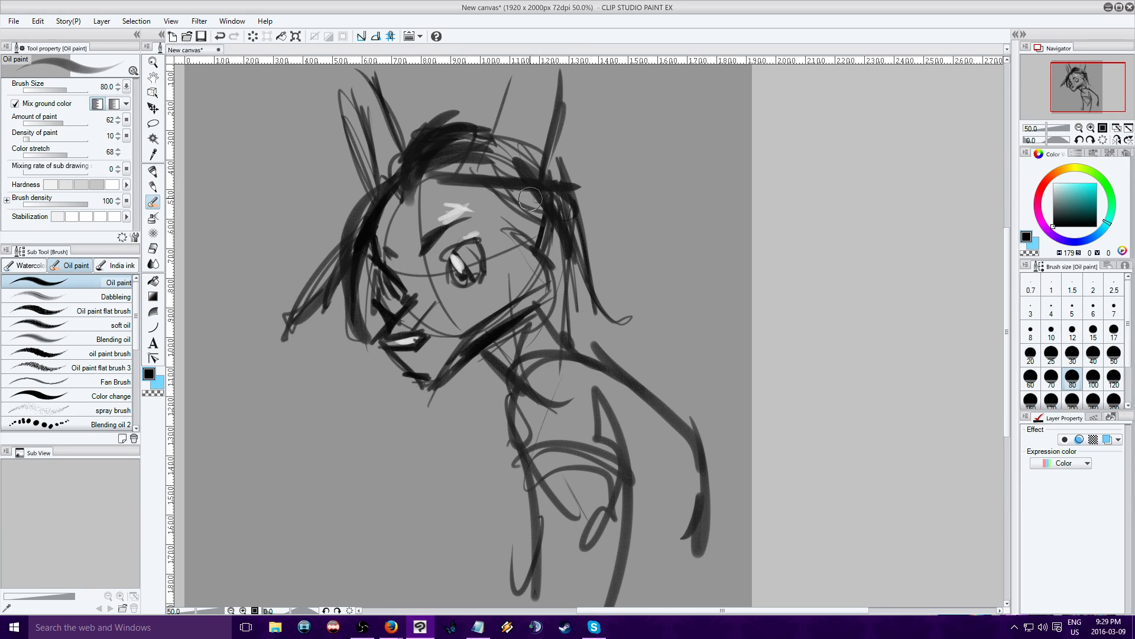
left_click_drag(507, 103, 523, 179)
mouse_move(514, 66)
left_mouse_down()
mouse_move(521, 137)
mouse_move(499, 142)
left_mouse_up()
left_click_drag(501, 71, 505, 158)
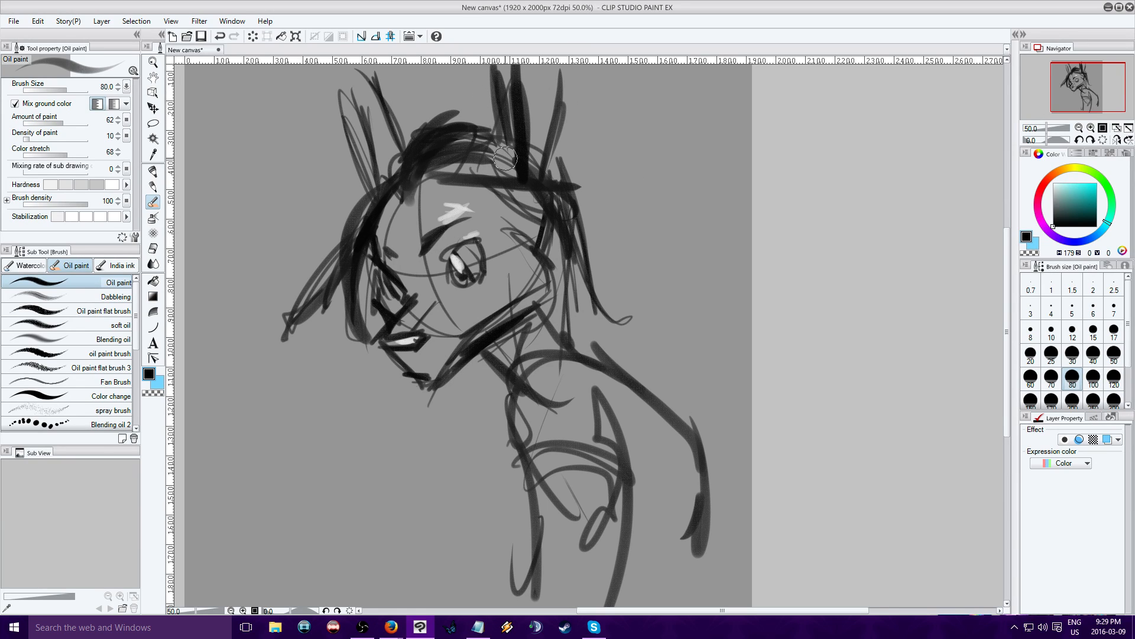
left_click_drag(410, 124, 393, 65)
left_click_drag(362, 181, 316, 67)
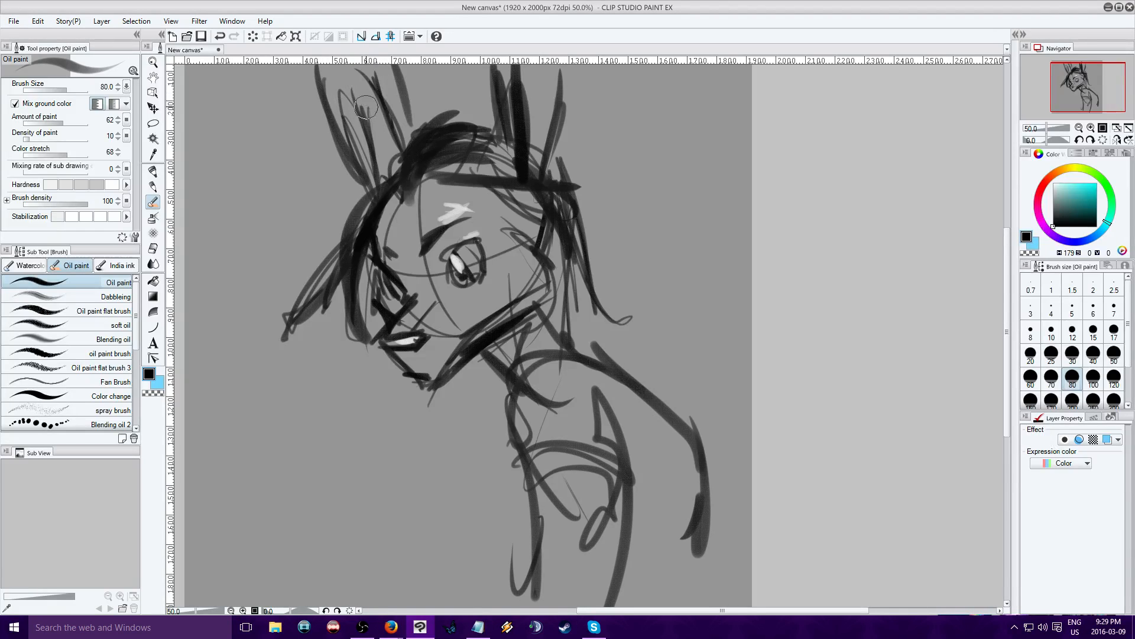
left_click_drag(375, 175, 366, 76)
mouse_move(400, 133)
left_mouse_down()
mouse_move(382, 67)
mouse_move(371, 77)
left_mouse_up()
left_click_drag(538, 140, 541, 105)
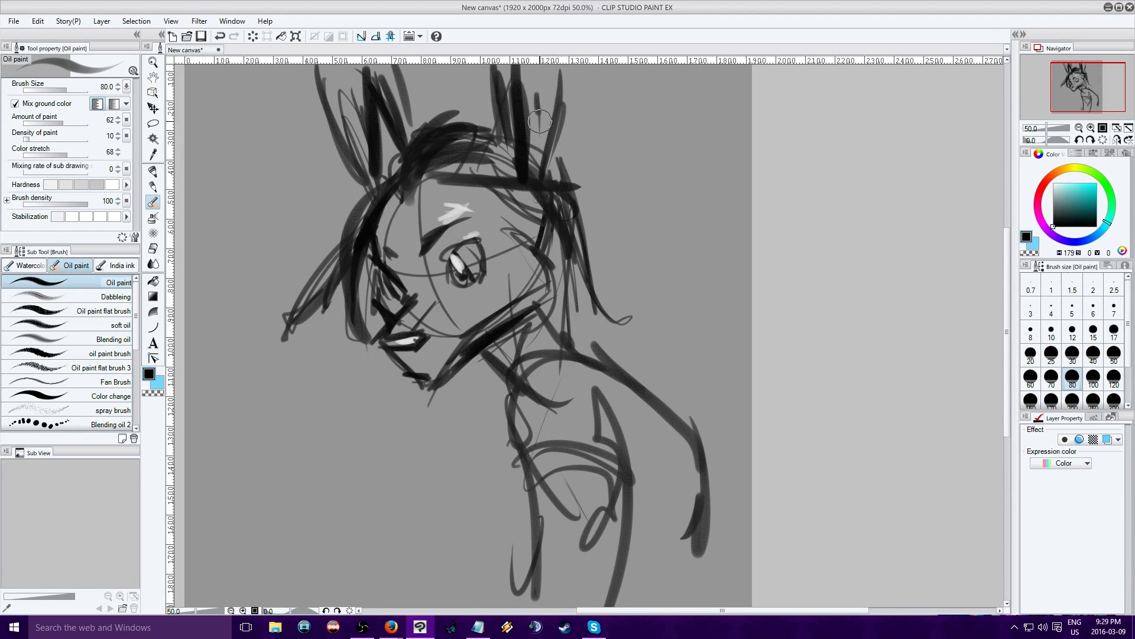
left_click_drag(544, 176, 522, 66)
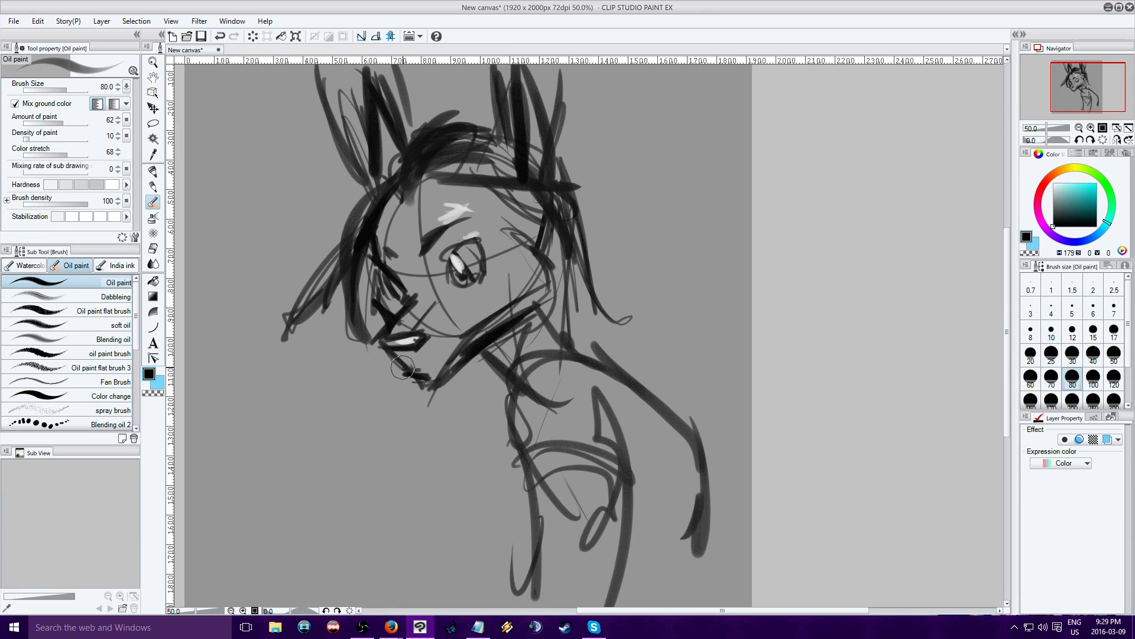
Darken the chin and fill the shadow under the jaw on the neck with black.
left_click_drag(405, 363, 422, 371)
mouse_move(491, 326)
left_mouse_down()
mouse_move(514, 350)
mouse_move(529, 324)
mouse_move(486, 342)
left_mouse_up()
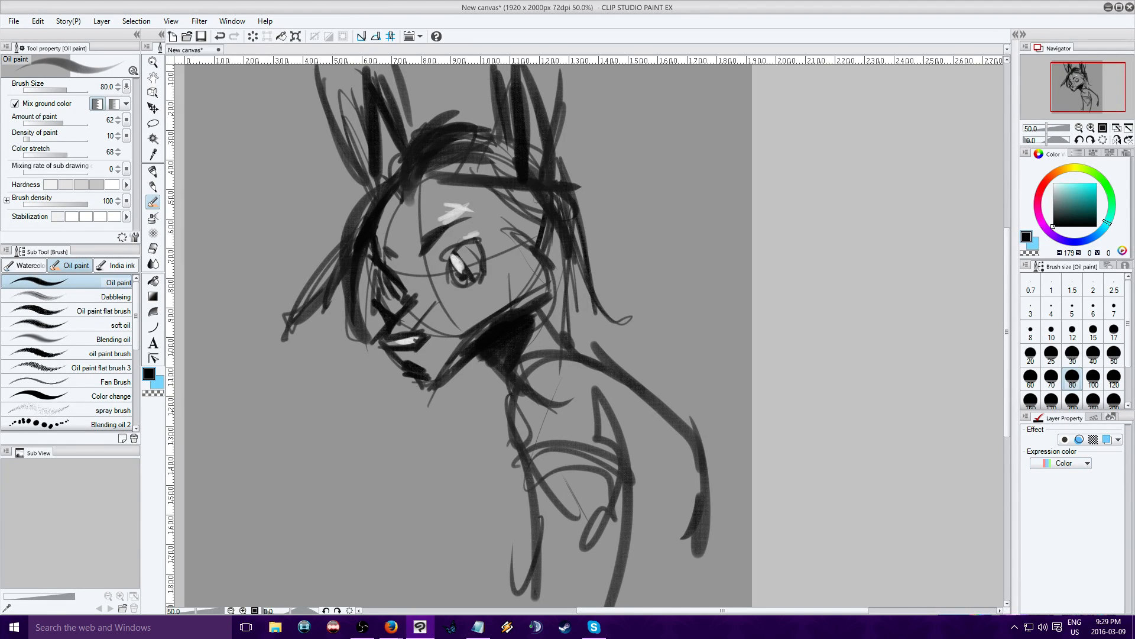
Try the Monochrome expression color on the layer with color thresholds of 76, 188 and 112, and revert it.
left_click(1059, 507)
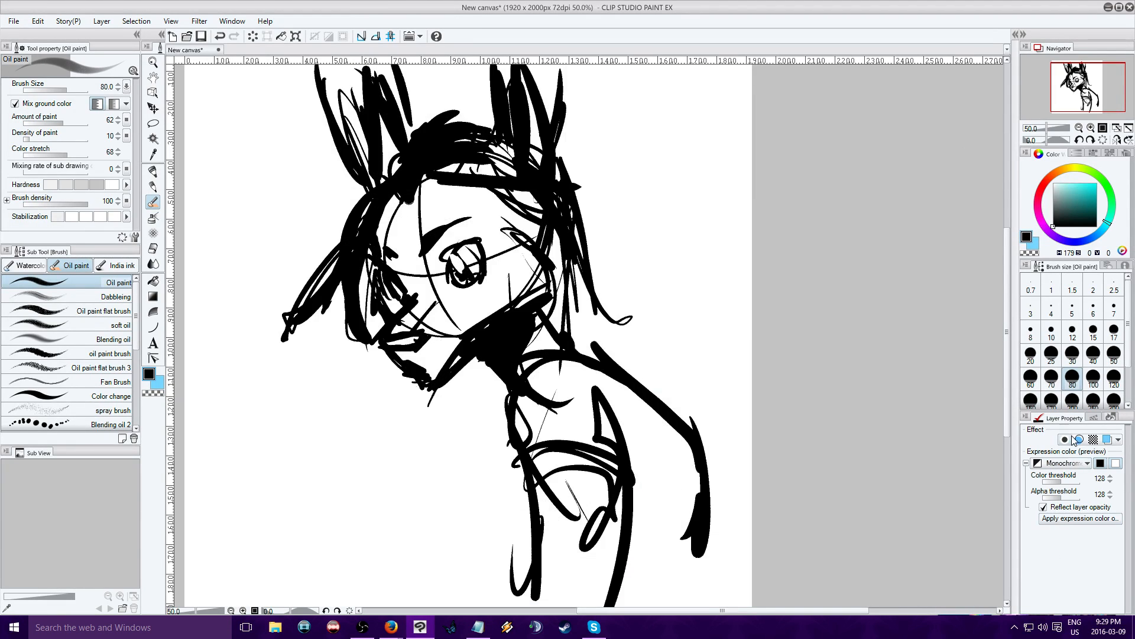
left_click_drag(1061, 485, 1054, 484)
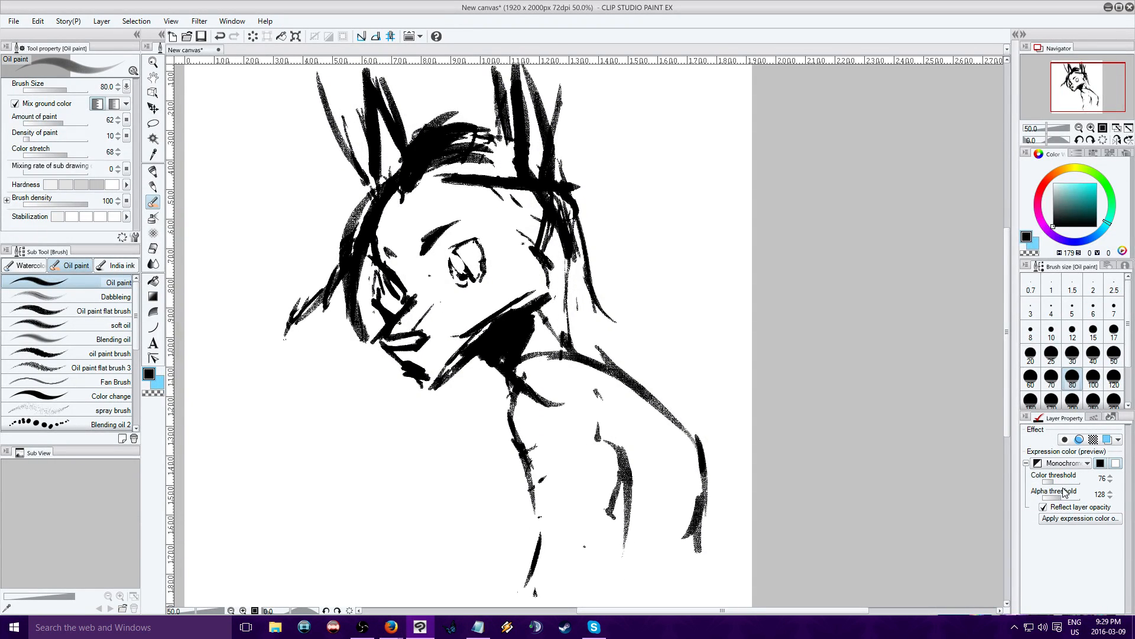
left_click_drag(1075, 488, 1072, 488)
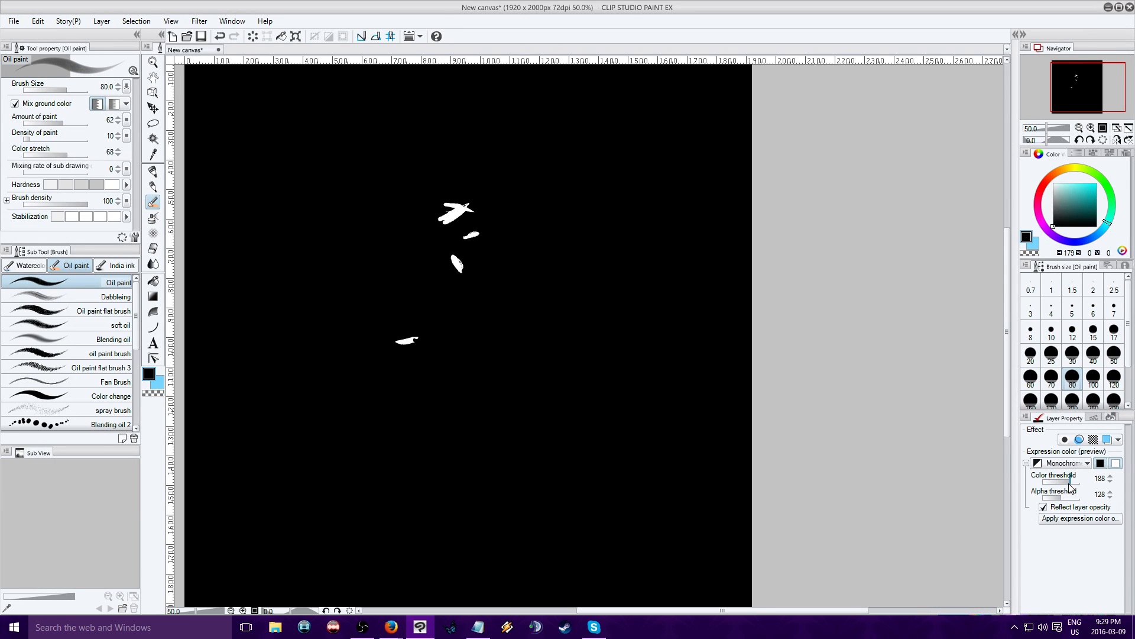
left_click(1060, 483)
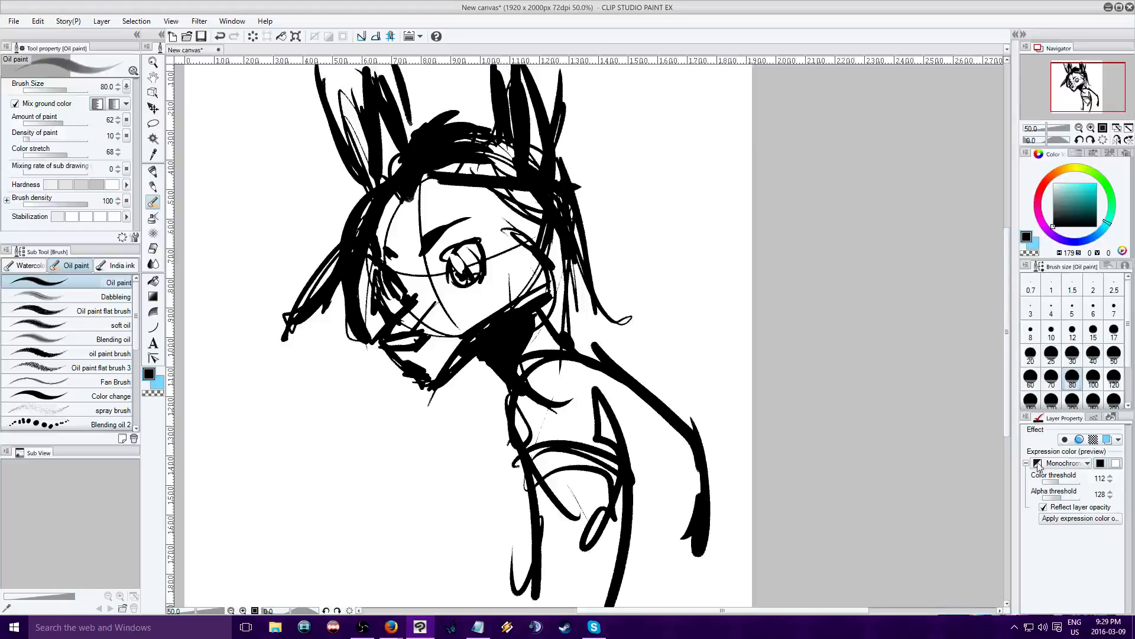
key("ctrl+z")
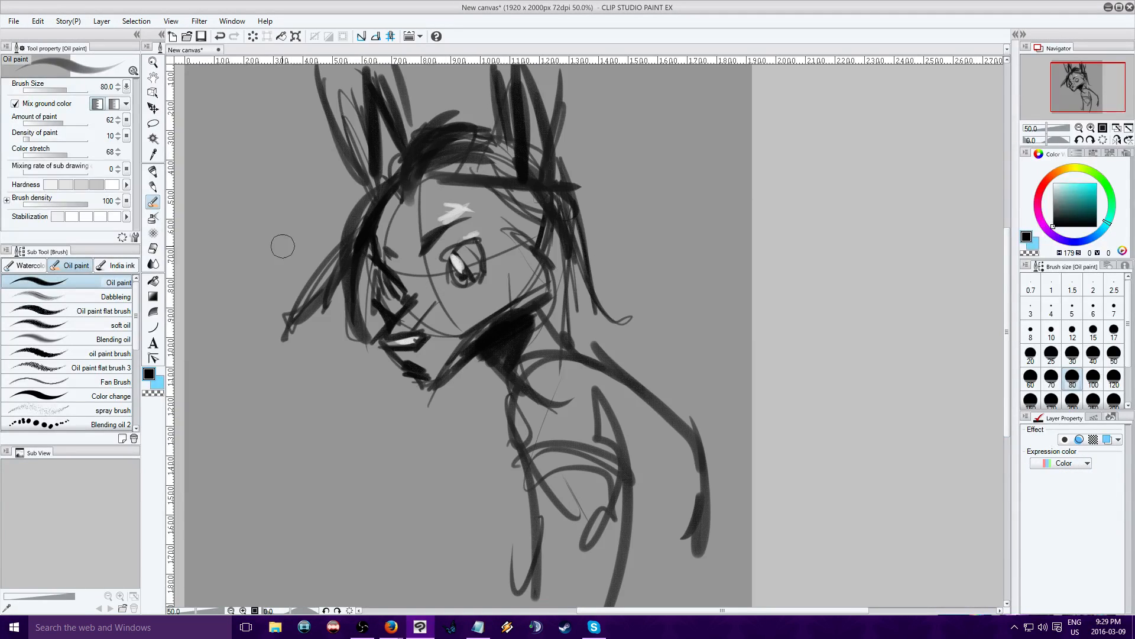
Thicken the front contour of the neck and chest and darken the upper torso in black.
mouse_move(510, 405)
left_mouse_down()
mouse_move(537, 496)
mouse_move(535, 578)
mouse_move(509, 356)
left_mouse_up()
left_click_drag(527, 450, 513, 394)
mouse_move(539, 358)
left_mouse_down()
mouse_move(514, 452)
mouse_move(615, 474)
left_mouse_up()
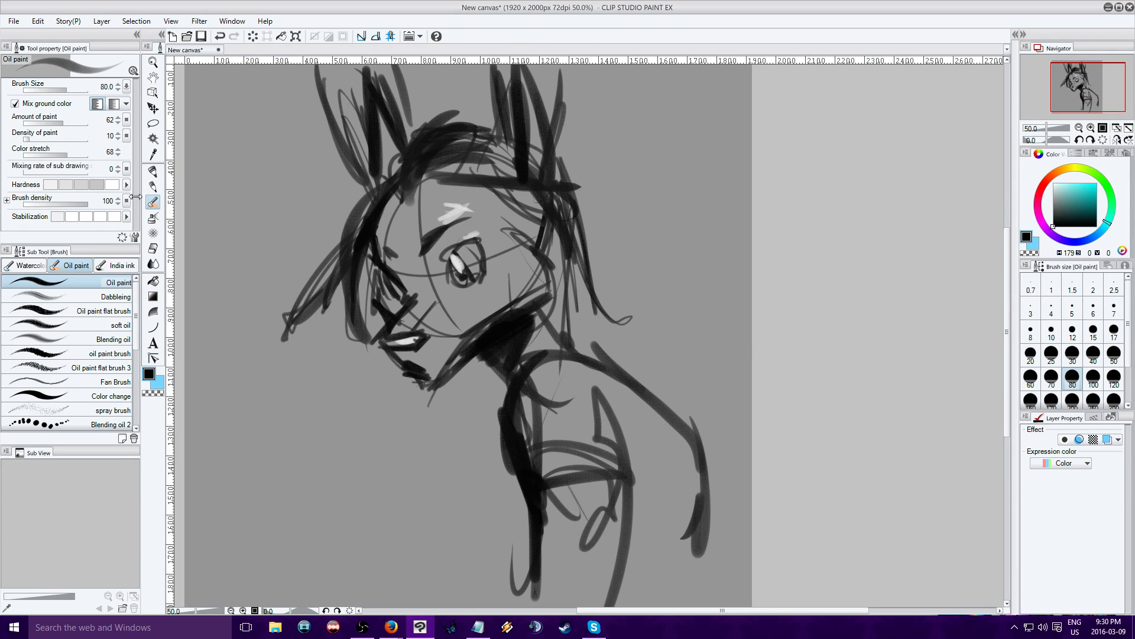
Soften the construction lines on the cheek beside the nose with the Blend tool.
left_click(152, 266)
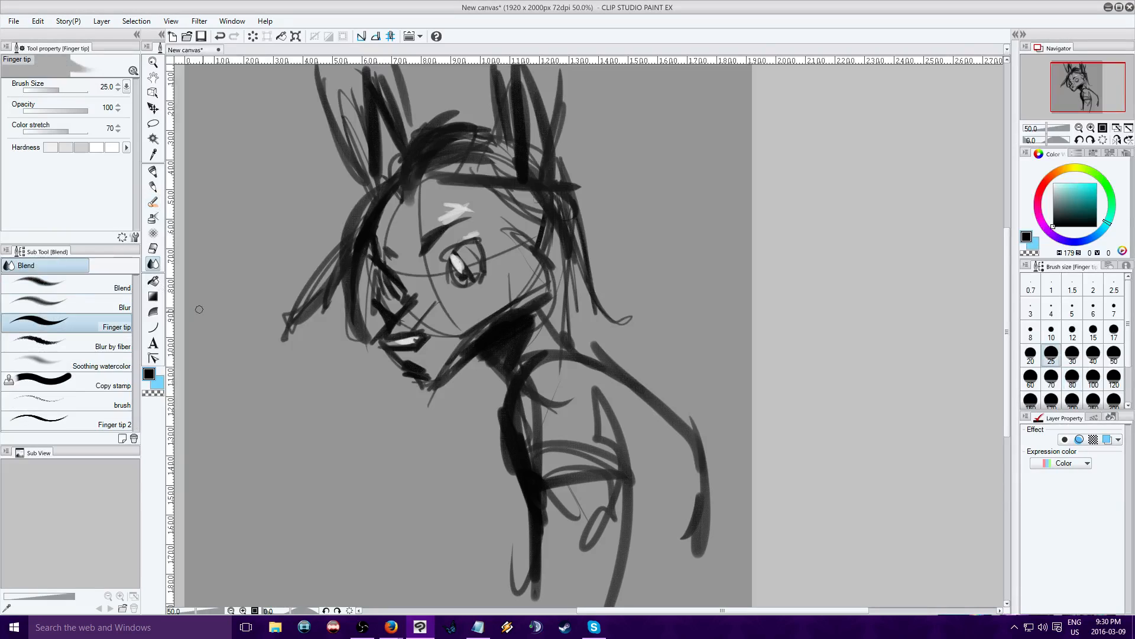
left_click(102, 286)
mouse_move(455, 332)
left_mouse_down()
mouse_move(434, 348)
mouse_move(453, 309)
mouse_move(427, 320)
mouse_move(442, 293)
mouse_move(419, 263)
left_mouse_up()
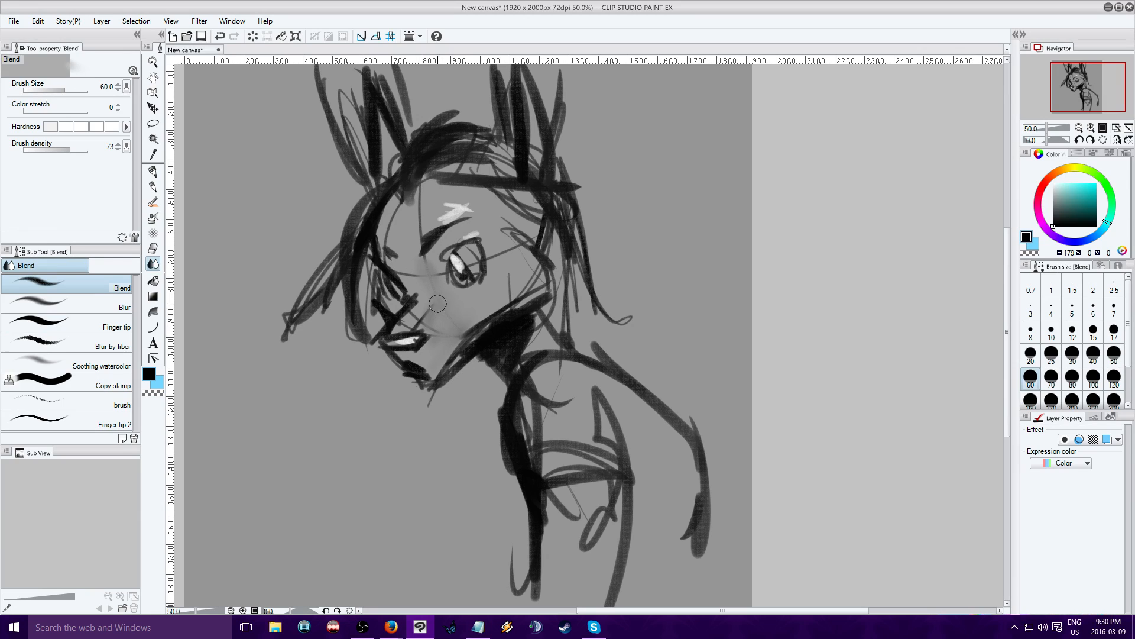
left_click(92, 329)
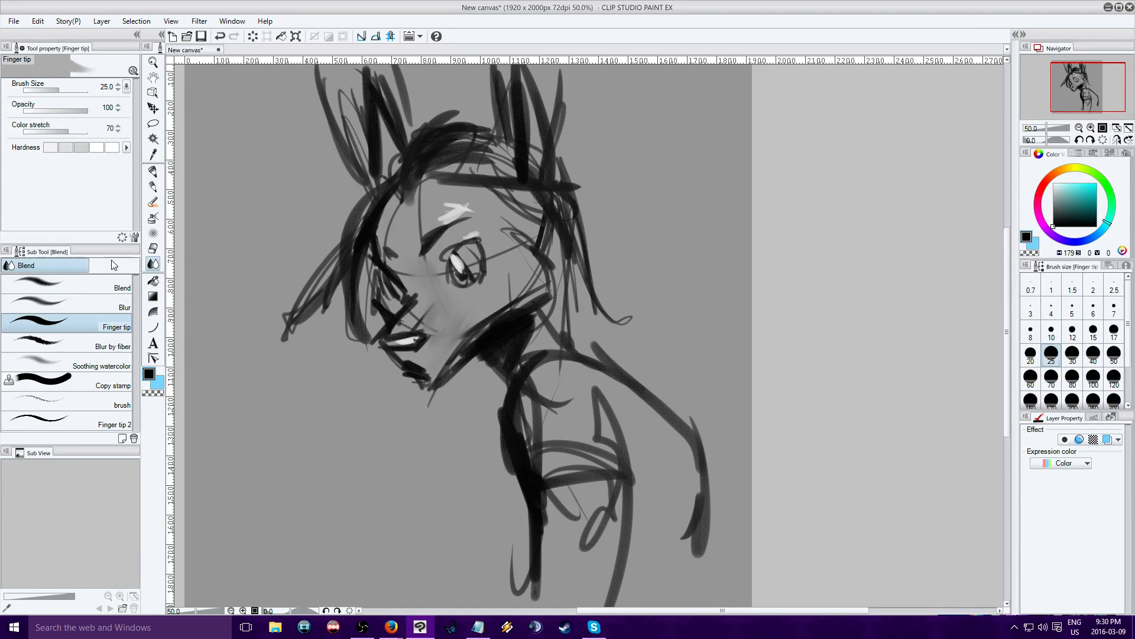
left_click(100, 288)
Paint the hairline and long hair falling behind the head with the Oil paint flat brush at size 80.
left_click(153, 202)
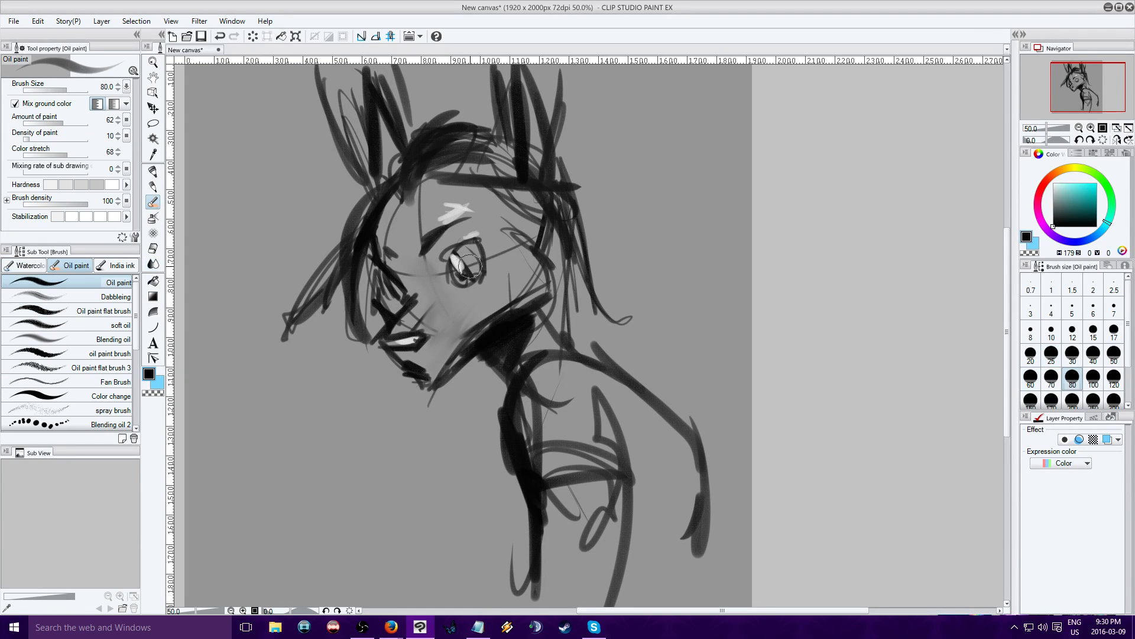
left_click(82, 310)
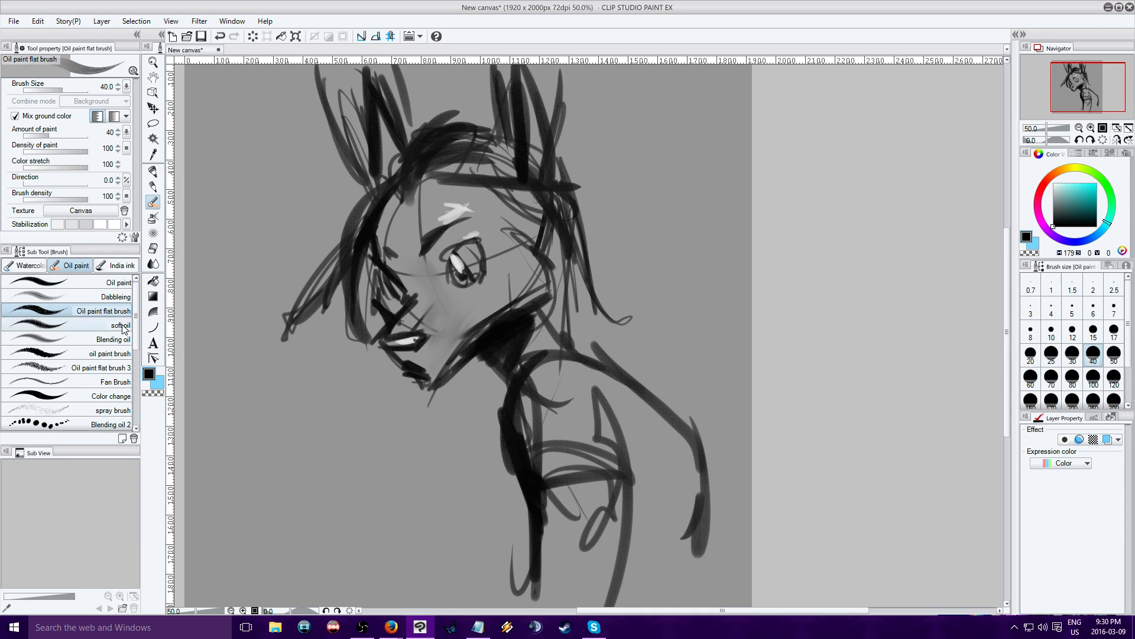
left_click(1073, 379)
mouse_move(442, 176)
left_mouse_down()
mouse_move(525, 179)
mouse_move(609, 278)
mouse_move(599, 328)
left_mouse_up()
left_click_drag(561, 207, 644, 337)
left_click_drag(573, 261, 661, 336)
mouse_move(578, 278)
left_mouse_down()
mouse_move(607, 352)
mouse_move(590, 349)
left_mouse_up()
left_click_drag(583, 290, 615, 357)
mouse_move(569, 201)
left_mouse_down()
mouse_move(605, 298)
mouse_move(646, 362)
left_mouse_up()
left_click_drag(590, 306, 624, 363)
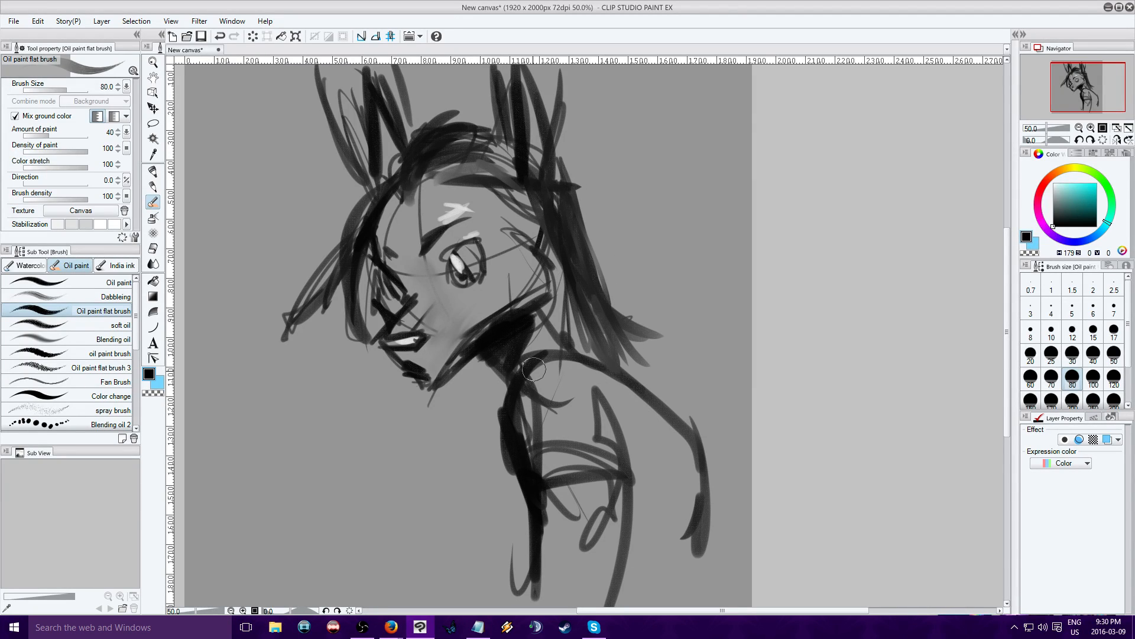
Block in the shoulder and upper back with broad strokes of the Oil paint flat brush.
left_click_drag(546, 371, 677, 448)
mouse_move(553, 344)
left_mouse_down()
mouse_move(648, 348)
mouse_move(733, 420)
mouse_move(732, 497)
left_mouse_up()
left_click_drag(729, 395, 708, 503)
left_click_drag(615, 343, 751, 387)
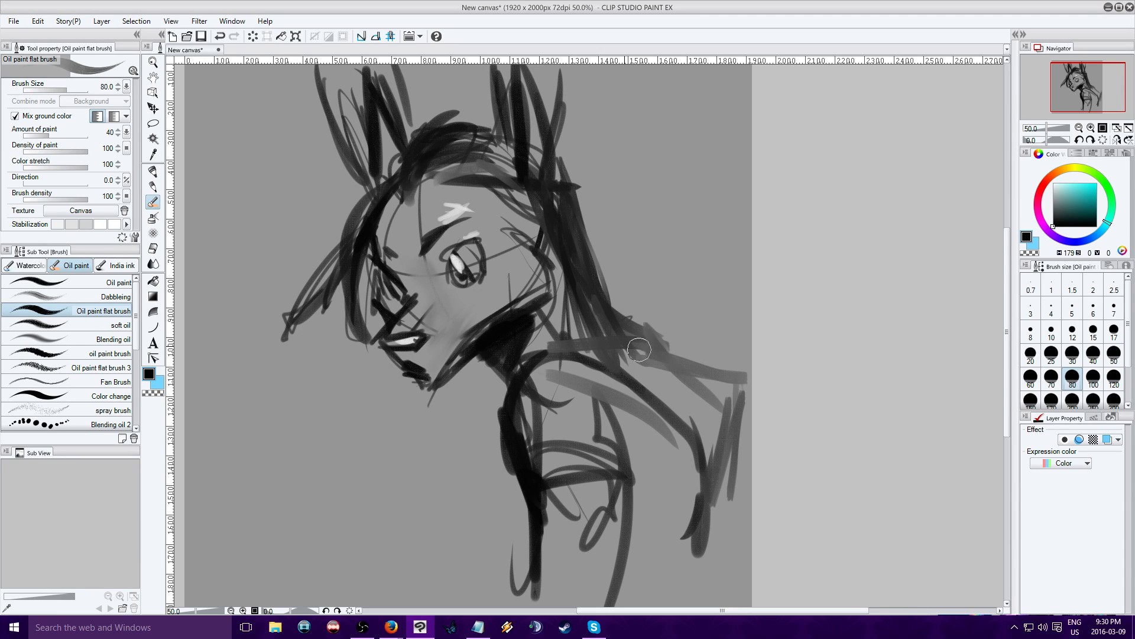
left_click_drag(646, 376, 727, 413)
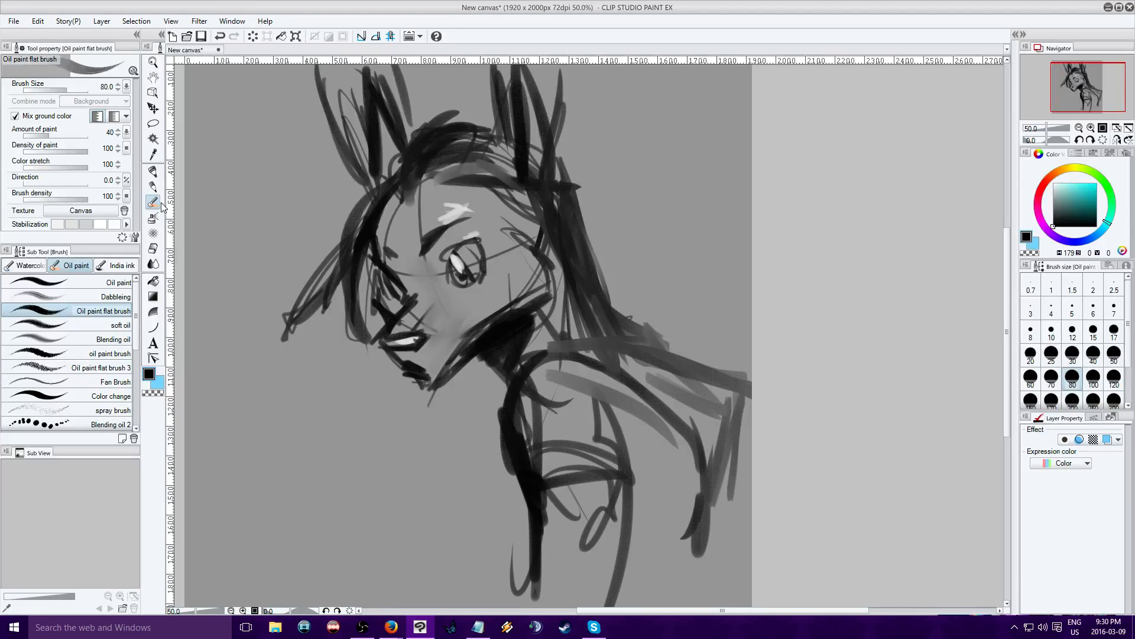
Outline the shoulder, upper back and outer back edge with thick black strokes of the Oil paint brush.
left_click(109, 279)
mouse_move(523, 372)
left_mouse_down()
mouse_move(725, 387)
mouse_move(655, 342)
mouse_move(739, 390)
mouse_move(725, 444)
left_mouse_up()
mouse_move(660, 382)
left_mouse_down()
mouse_move(735, 421)
mouse_move(728, 466)
left_mouse_up()
mouse_move(731, 412)
left_mouse_down()
mouse_move(726, 490)
mouse_move(709, 516)
left_mouse_up()
mouse_move(587, 356)
left_mouse_down()
mouse_move(722, 526)
mouse_move(722, 561)
left_mouse_up()
left_click_drag(722, 538, 704, 603)
Reinforce the lower torso, chest and upper arm contours with thick black strokes.
left_click_drag(529, 489, 533, 603)
left_click_drag(580, 486, 535, 535)
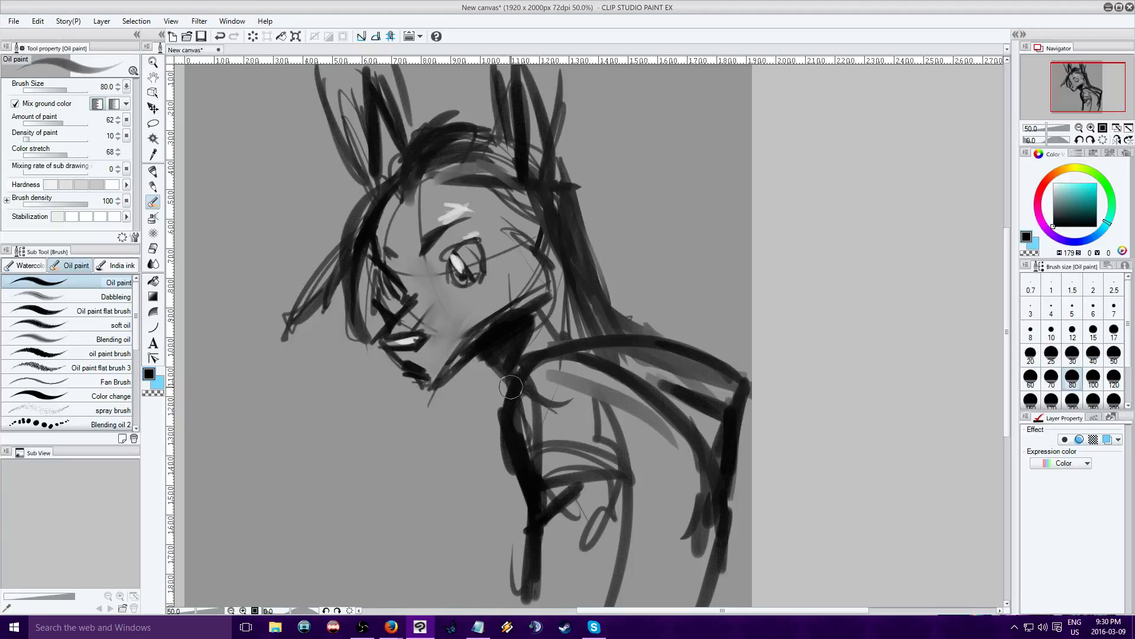
mouse_move(511, 388)
left_mouse_down()
mouse_move(482, 430)
mouse_move(507, 425)
mouse_move(523, 468)
mouse_move(573, 505)
left_mouse_up()
mouse_move(550, 391)
left_mouse_down()
mouse_move(637, 491)
mouse_move(550, 414)
mouse_move(615, 467)
mouse_move(645, 521)
mouse_move(627, 544)
left_mouse_up()
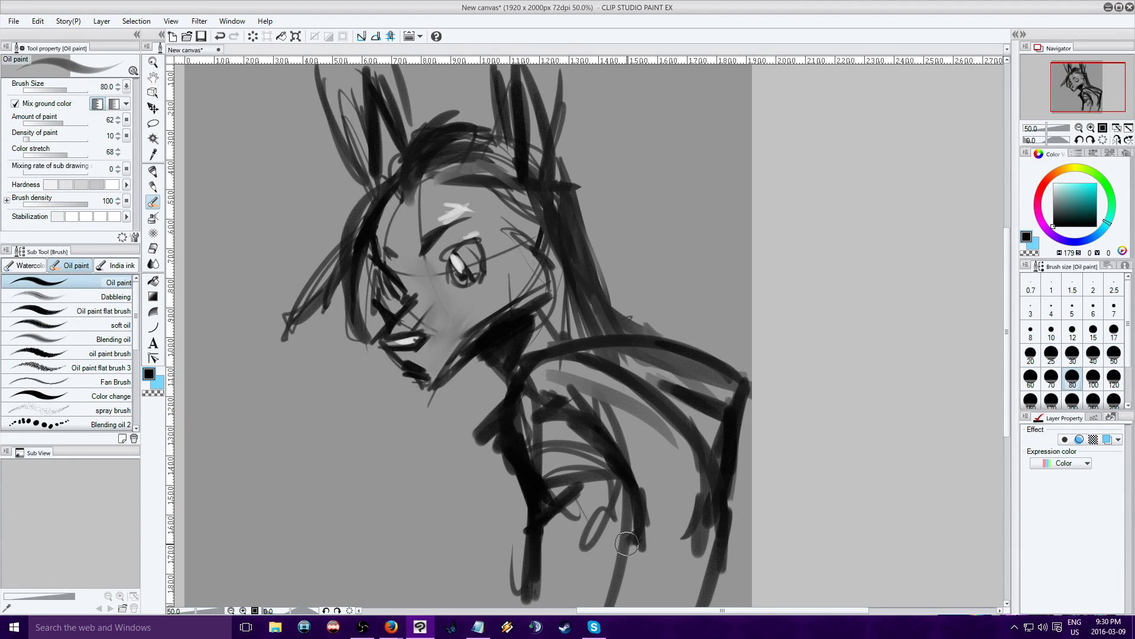
Thicken the chin and jaw line and paint the pointed cheek edge in black.
mouse_move(436, 367)
left_mouse_down()
mouse_move(409, 366)
mouse_move(385, 344)
mouse_move(434, 388)
mouse_move(471, 339)
mouse_move(563, 278)
left_mouse_up()
left_click_drag(505, 234, 550, 280)
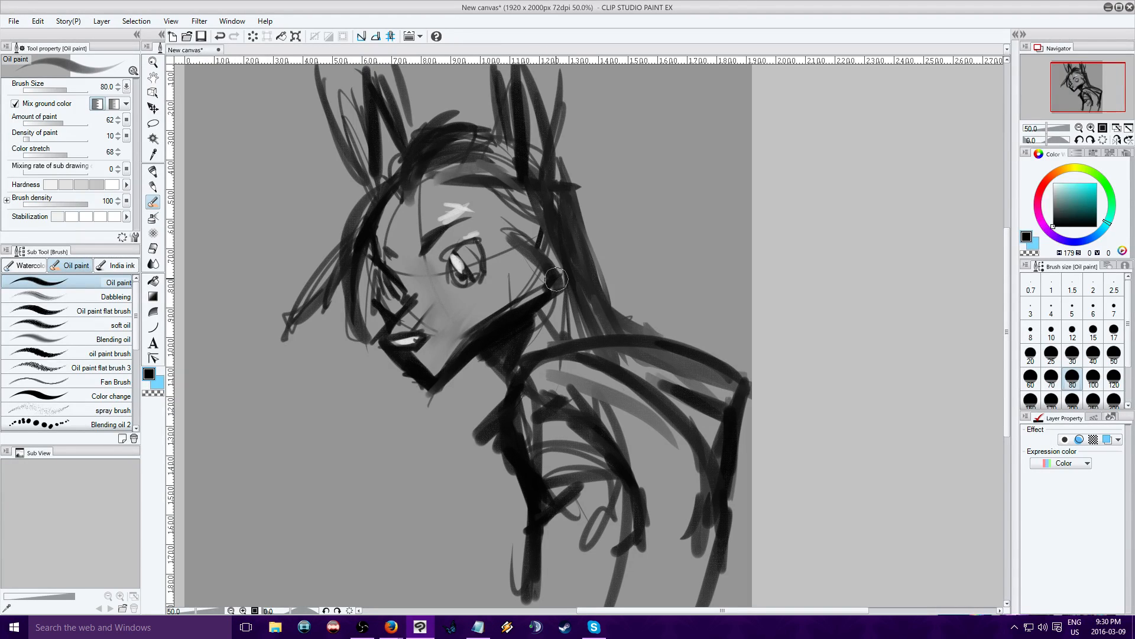
left_click_drag(520, 242, 559, 277)
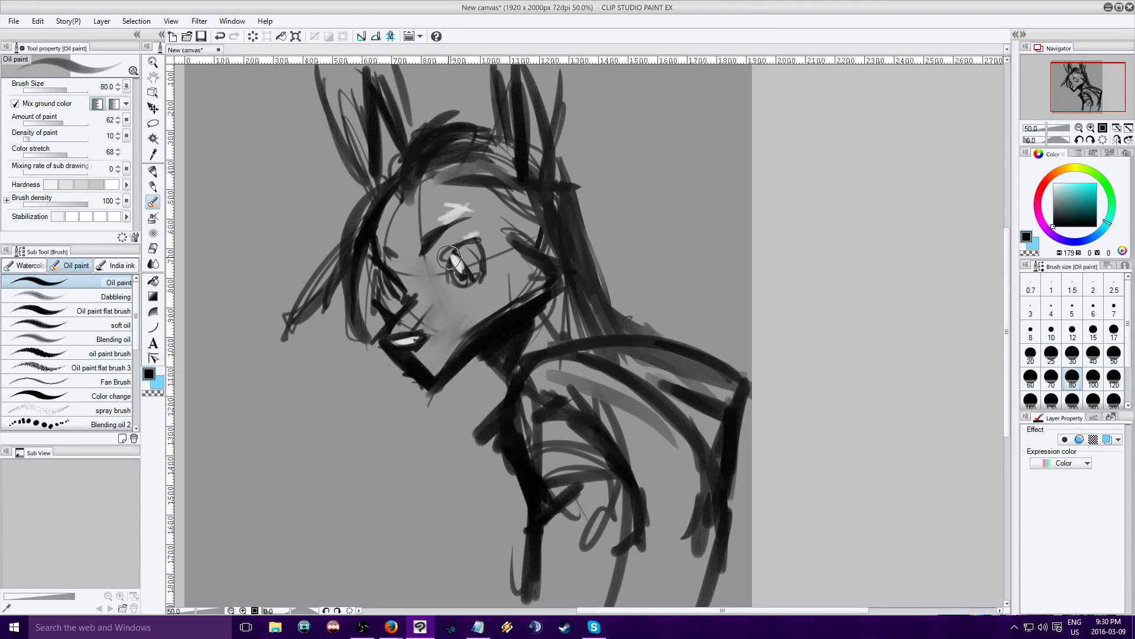
Darken the inner corner of the eye and touch up the nose bridge and brow area.
left_click_drag(440, 276, 449, 258)
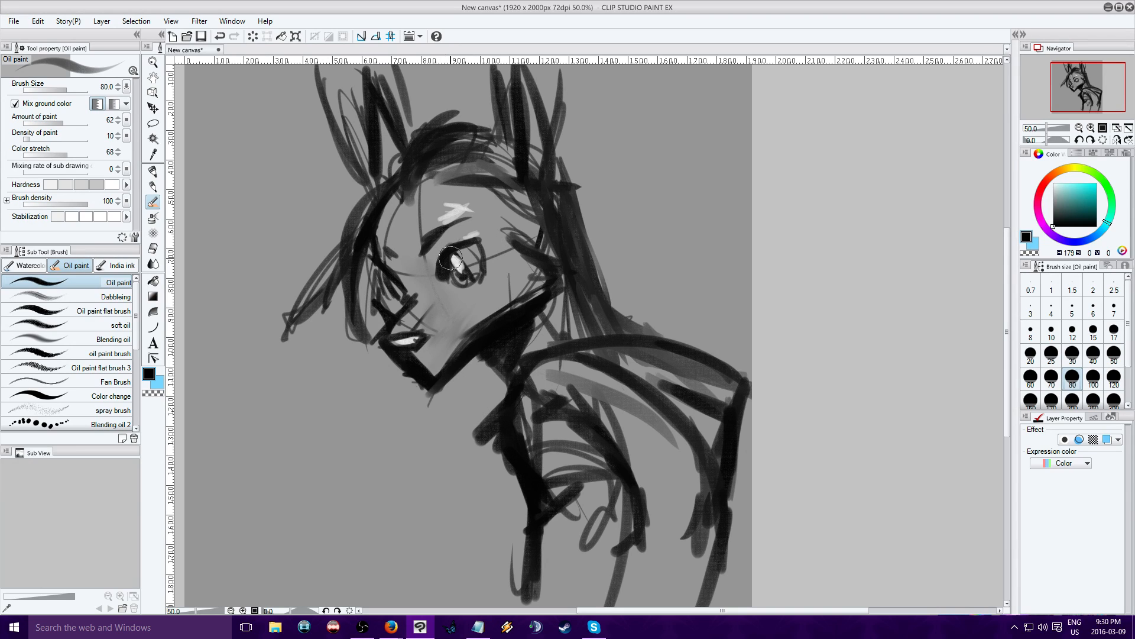
left_click_drag(374, 270, 397, 298)
mouse_move(459, 224)
left_mouse_down()
mouse_move(388, 245)
mouse_move(405, 209)
mouse_move(409, 232)
mouse_move(420, 233)
mouse_move(398, 240)
mouse_move(406, 255)
mouse_move(399, 229)
left_mouse_up()
Sample the gray of the canvas and paint over the construction lines on the cheek, chin, forehead and around the eye.
left_click(640, 144, "alt")
mouse_move(431, 290)
left_mouse_down()
mouse_move(446, 286)
mouse_move(402, 325)
mouse_move(408, 314)
mouse_move(452, 338)
mouse_move(477, 325)
left_mouse_up()
mouse_move(437, 363)
left_mouse_down()
mouse_move(453, 340)
mouse_move(438, 372)
mouse_move(473, 322)
mouse_move(452, 334)
mouse_move(522, 299)
mouse_move(494, 269)
left_mouse_up()
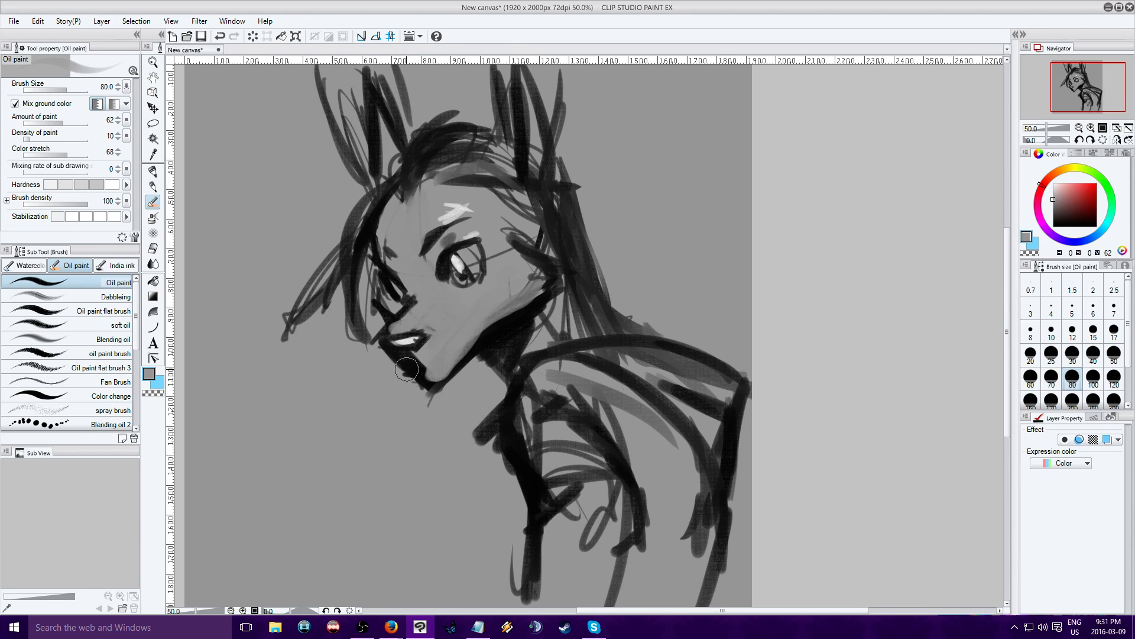
mouse_move(423, 357)
left_mouse_down()
mouse_move(407, 356)
mouse_move(430, 362)
mouse_move(426, 376)
mouse_move(421, 362)
mouse_move(438, 360)
left_mouse_up()
left_click_drag(501, 272, 531, 236)
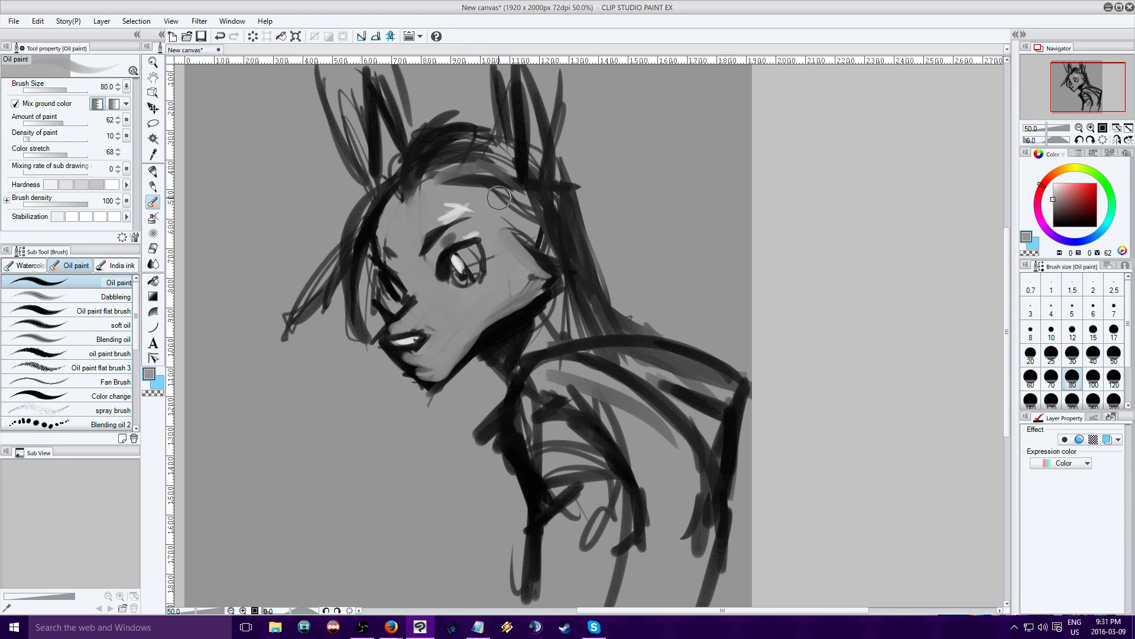
mouse_move(477, 260)
left_mouse_down()
mouse_move(475, 276)
mouse_move(457, 249)
left_mouse_up()
mouse_move(502, 199)
left_mouse_down()
mouse_move(464, 188)
mouse_move(417, 223)
mouse_move(427, 182)
mouse_move(432, 276)
left_mouse_up()
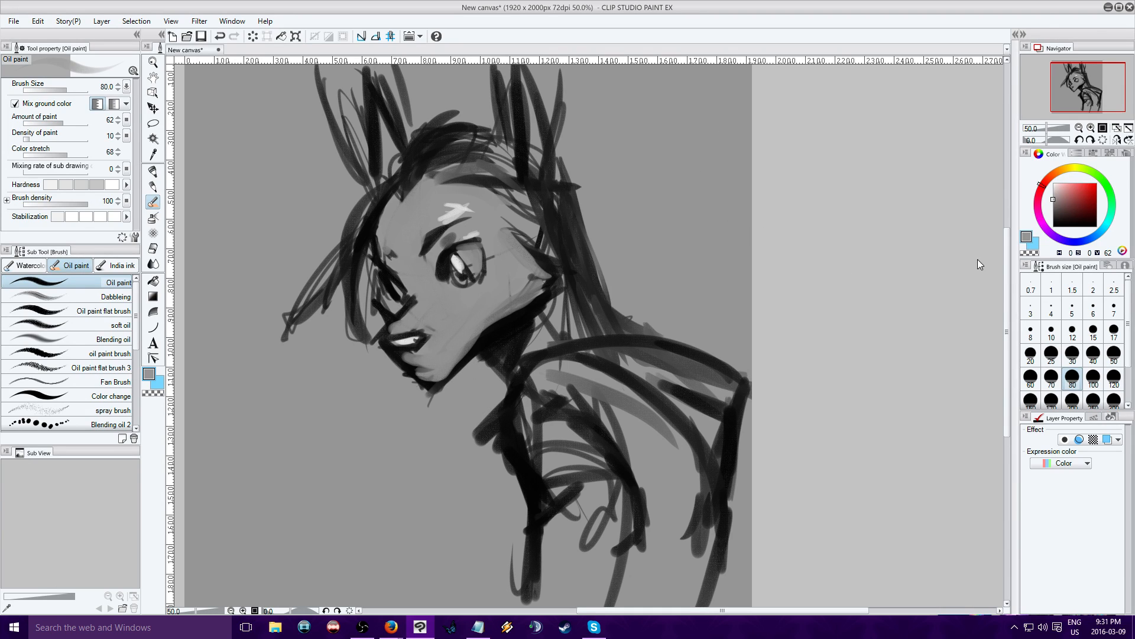
Preview the drawing in Monochrome expression color with a color threshold of 108, and restore the layer to Color.
left_click_drag(1077, 90, 1087, 88)
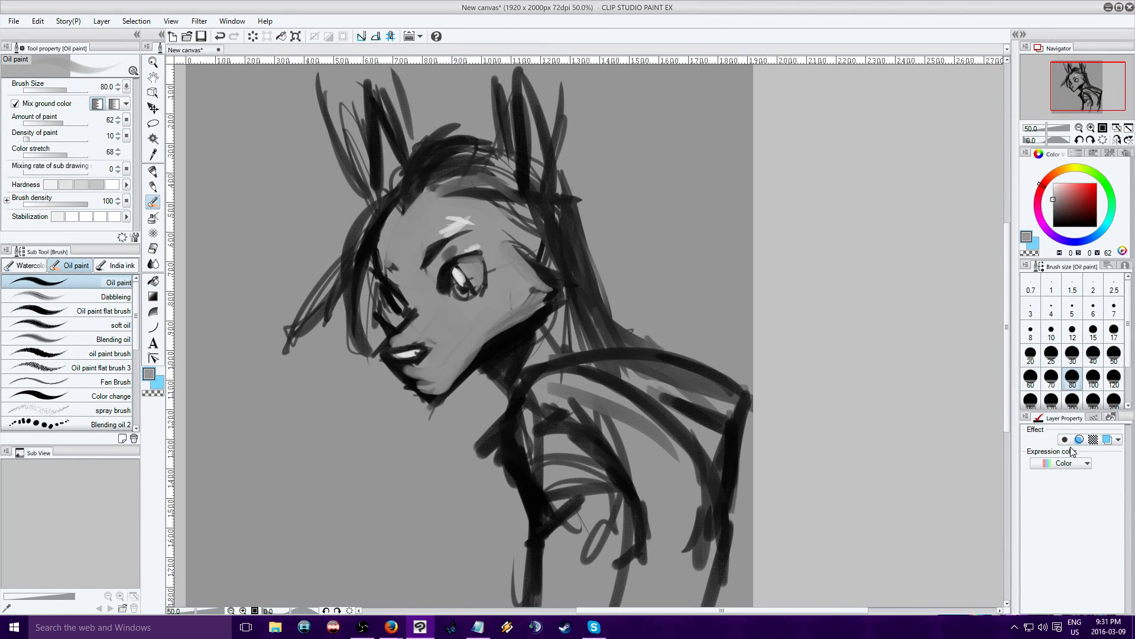
left_click(1076, 500)
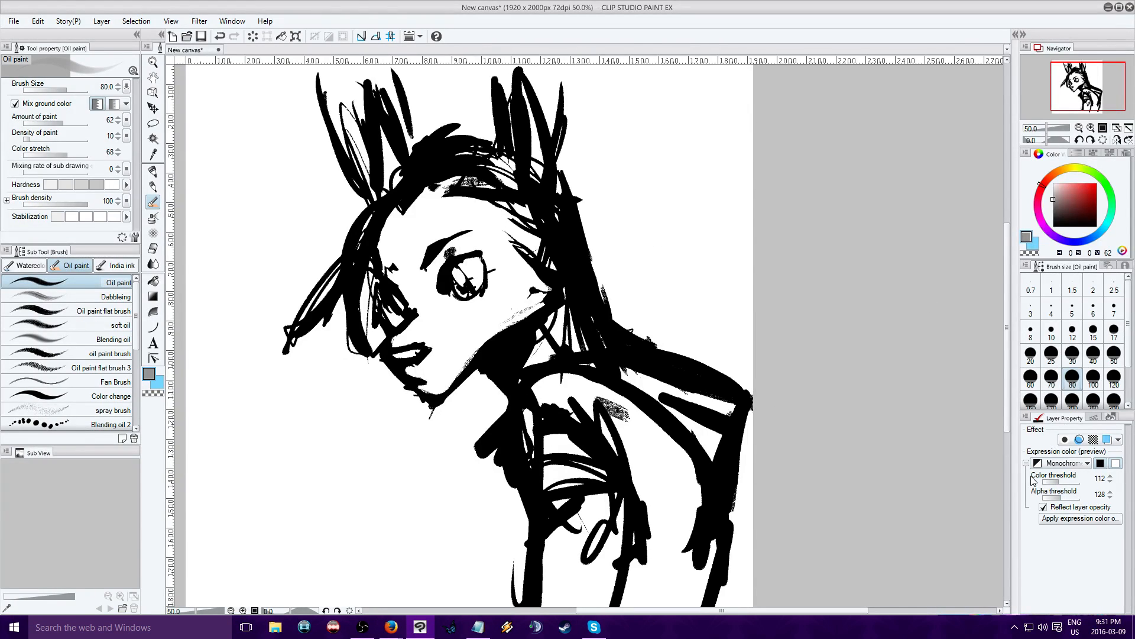
mouse_move(1058, 485)
left_mouse_down()
mouse_move(1075, 486)
mouse_move(1063, 488)
left_mouse_up()
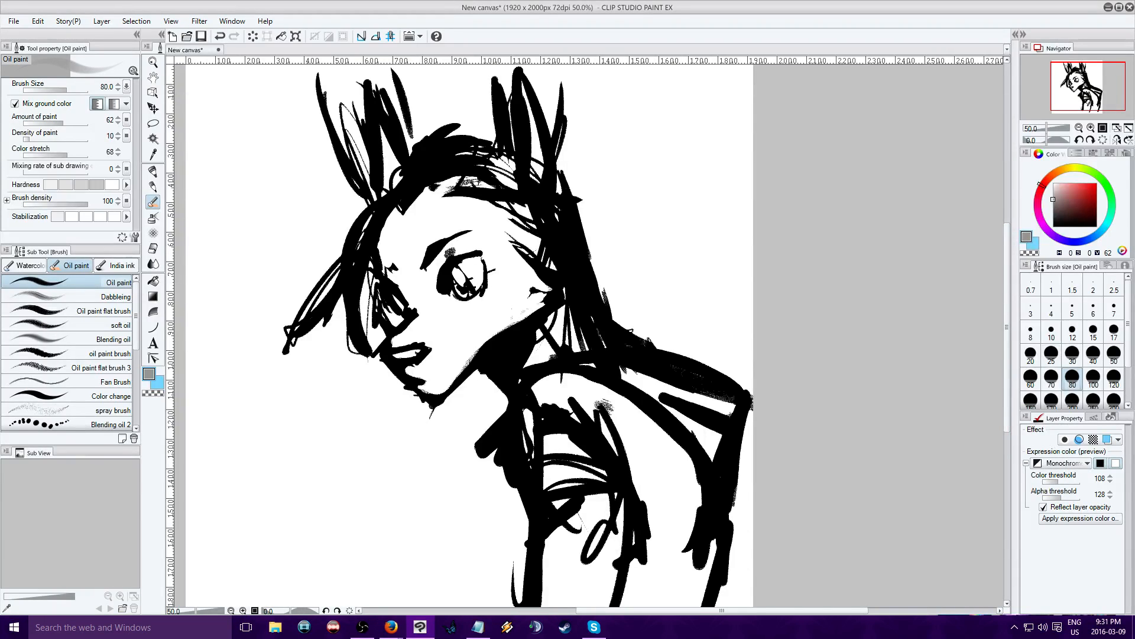
left_click(1086, 463)
left_click(1056, 486)
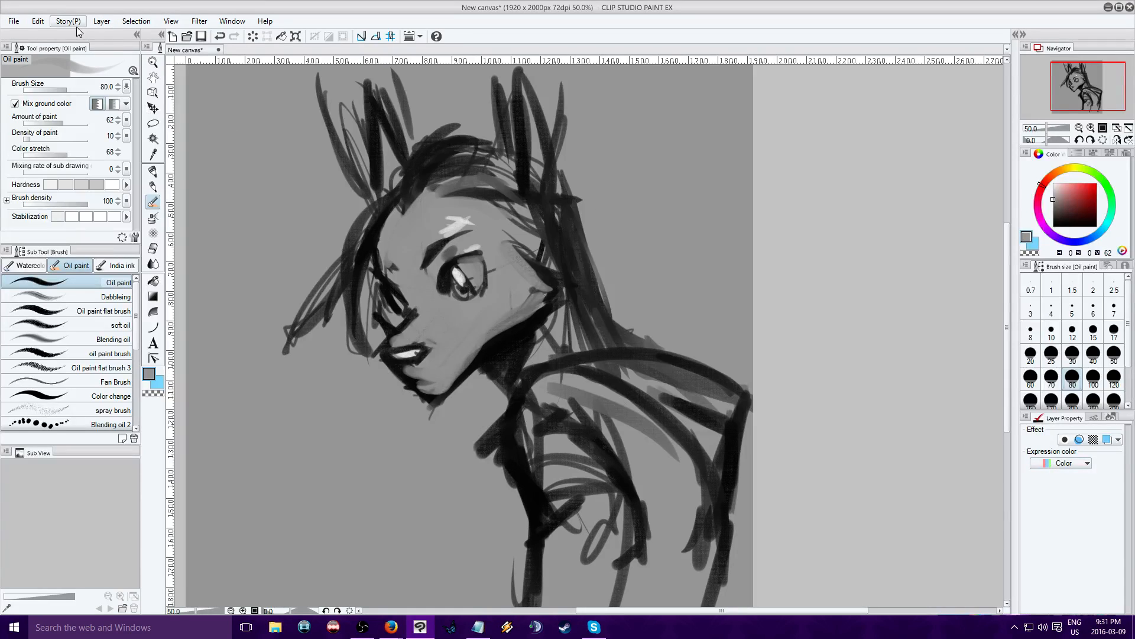
Set the layer's expression color to Monochrome on the pink character painting and toggle its white drawing color.
left_click(38, 22)
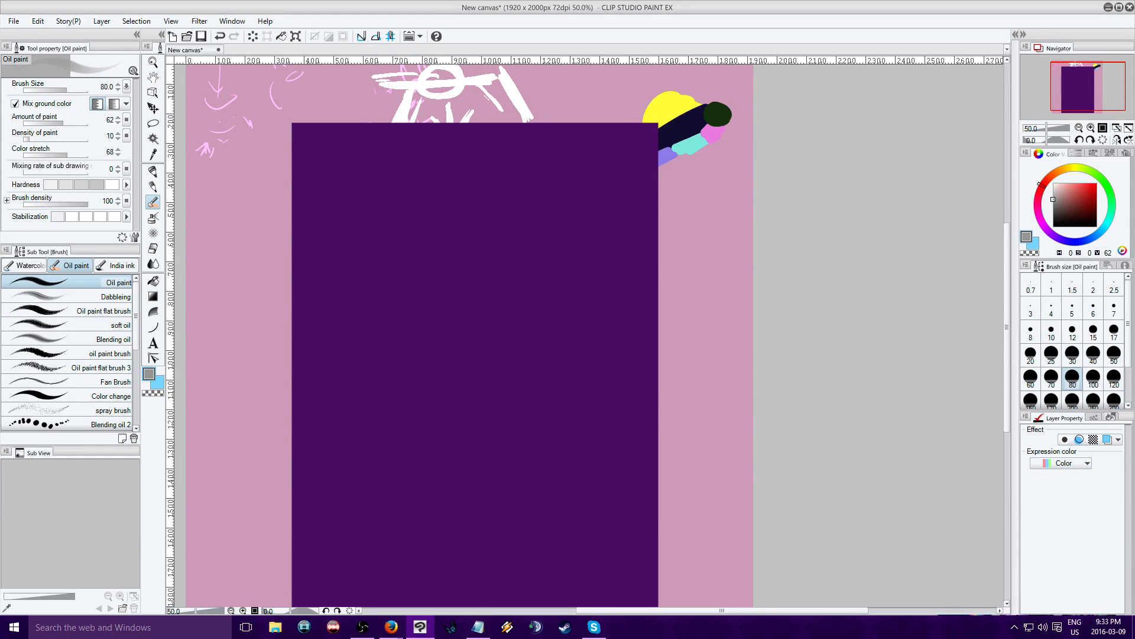
left_click(1057, 504)
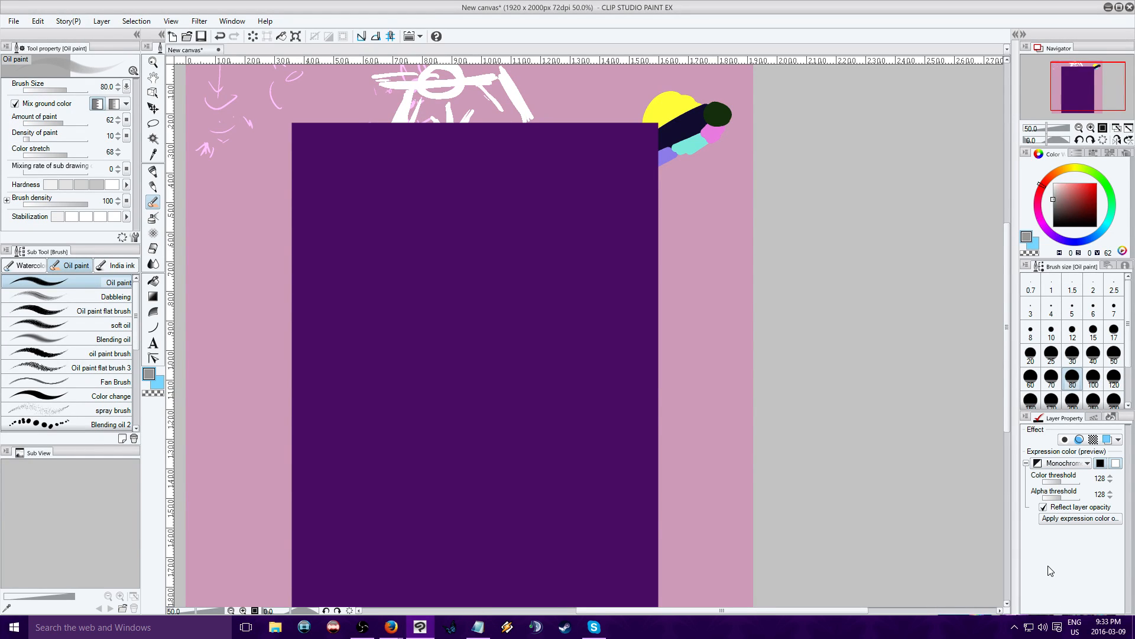
left_click(1115, 463)
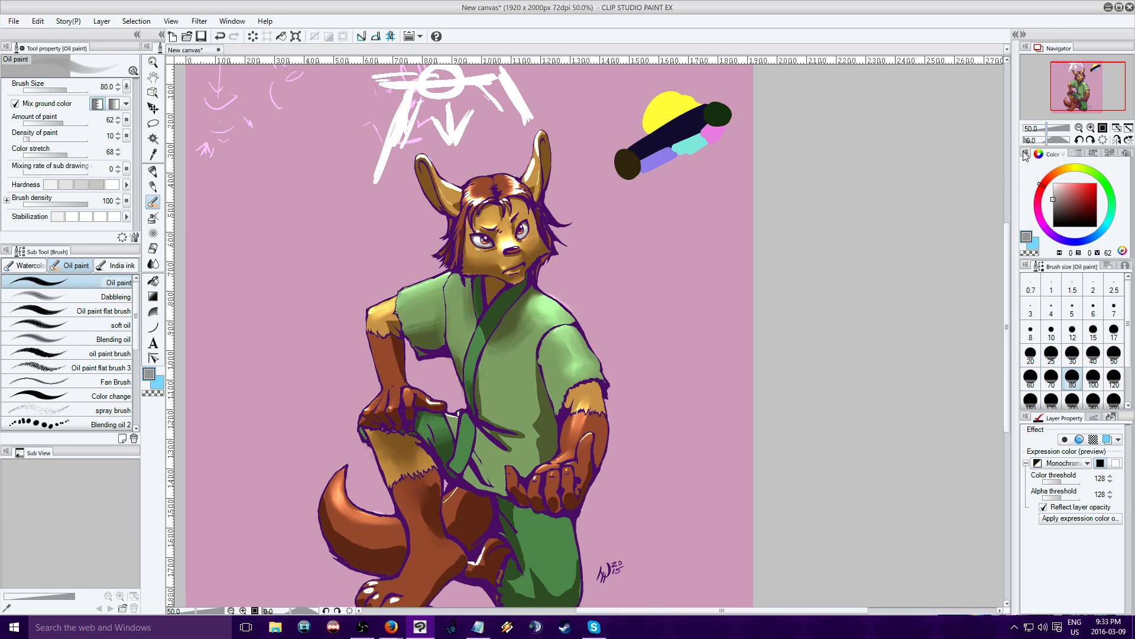